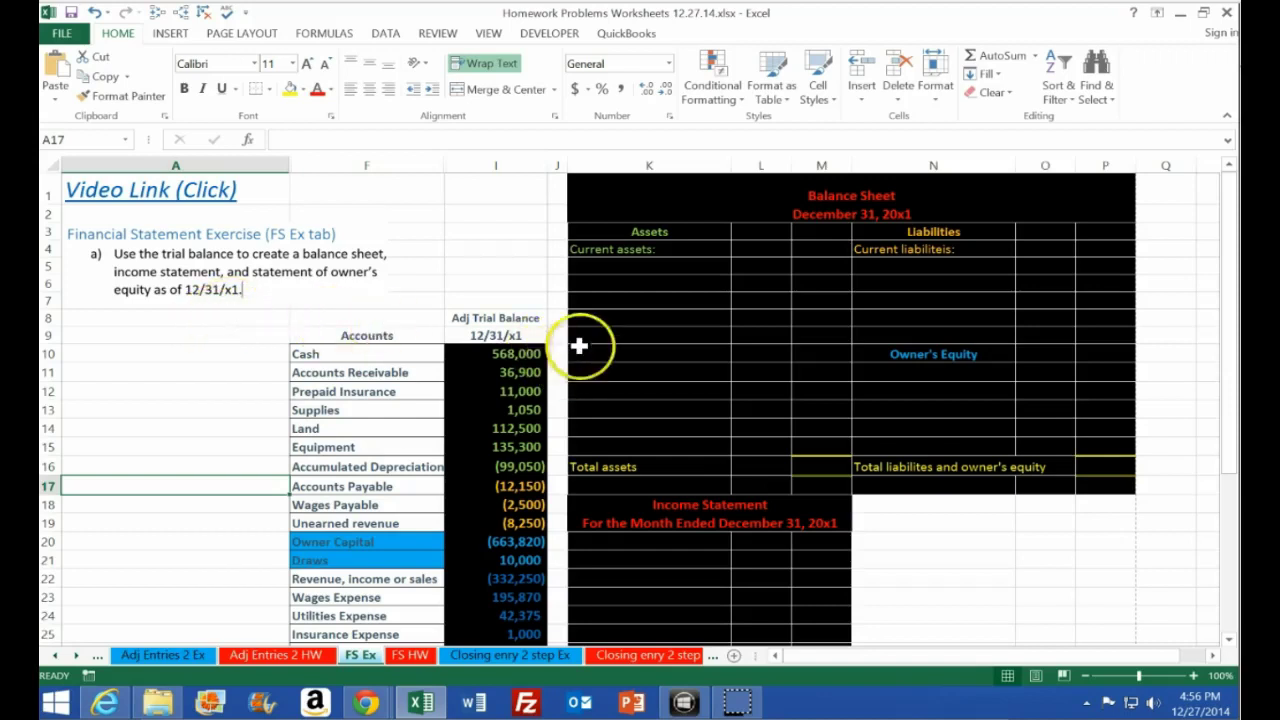
Review the trial balance: total Cash through Equipment and check the Total Debits and Net Income formulas
scroll(576, 346, "down", 1)
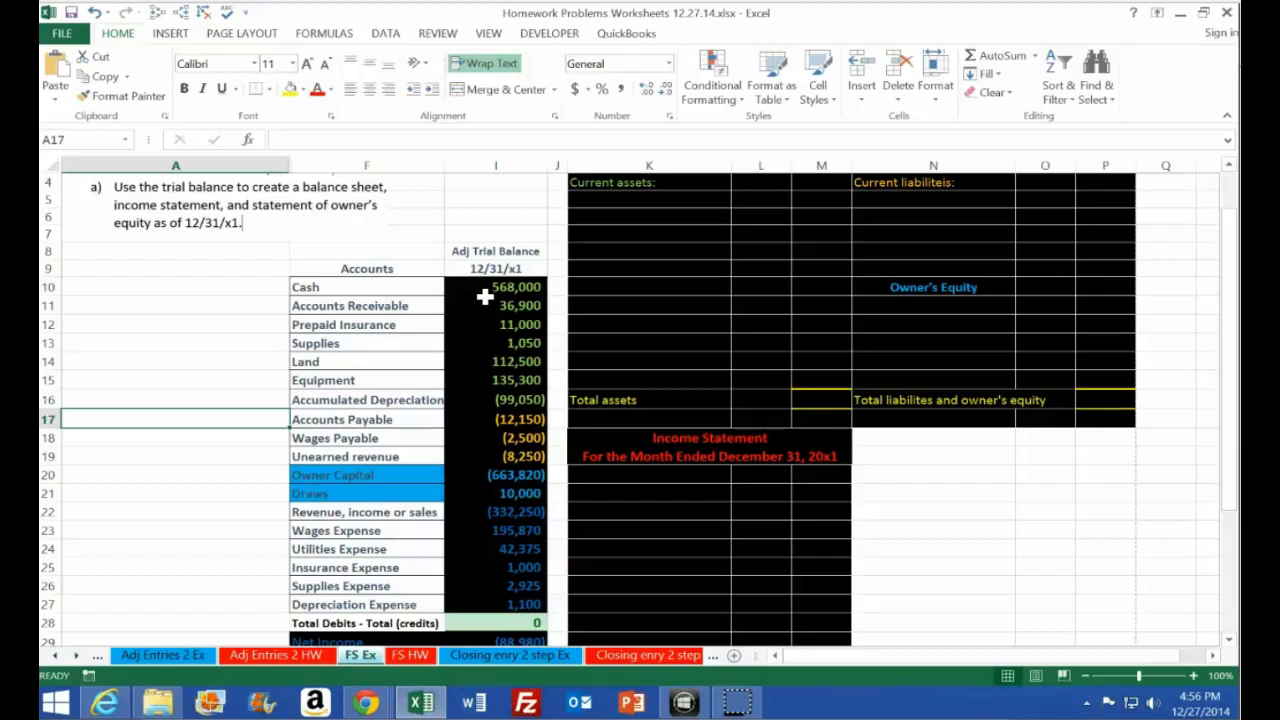
scroll(484, 297, "down", 1)
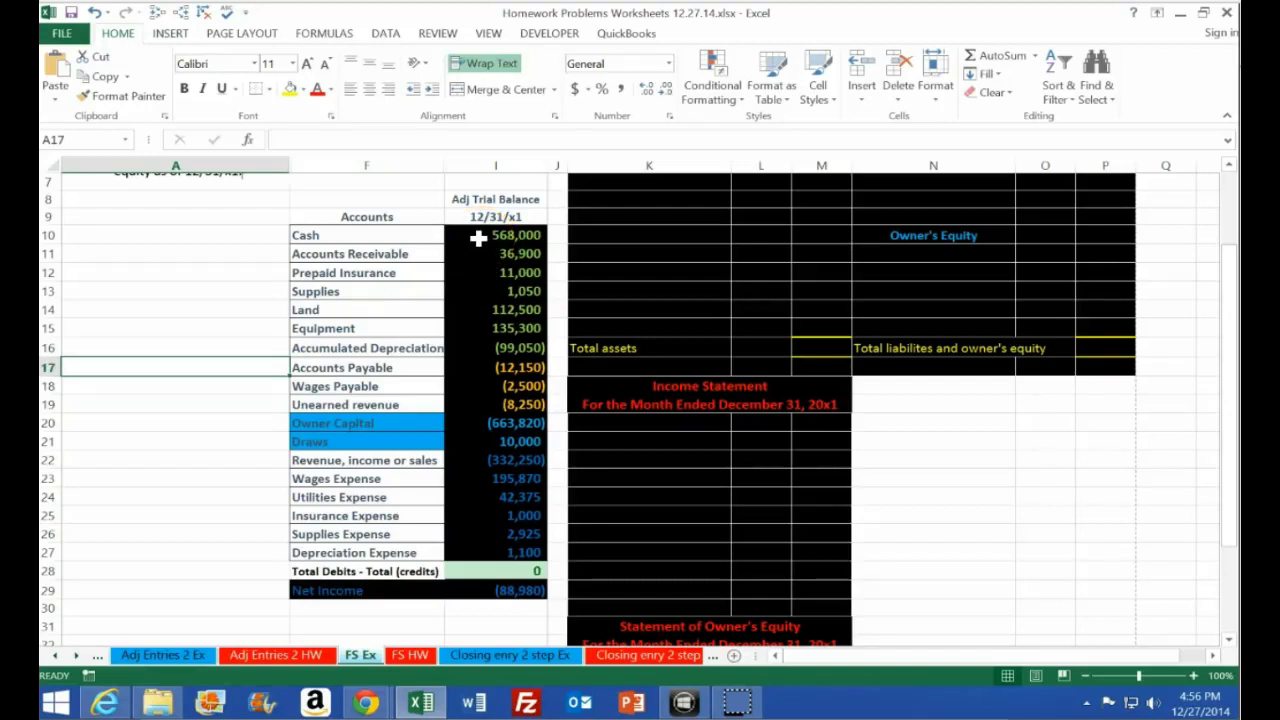
left_click_drag(478, 238, 478, 331)
left_click(481, 374)
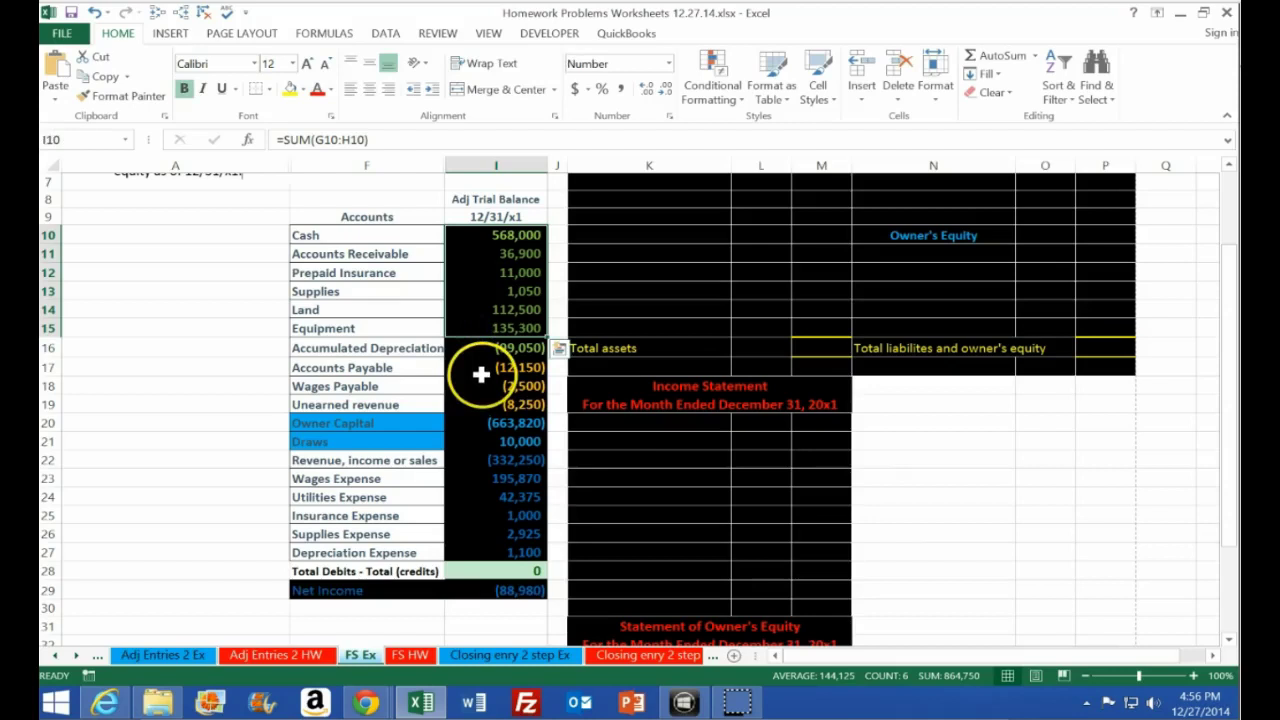
left_click(473, 568)
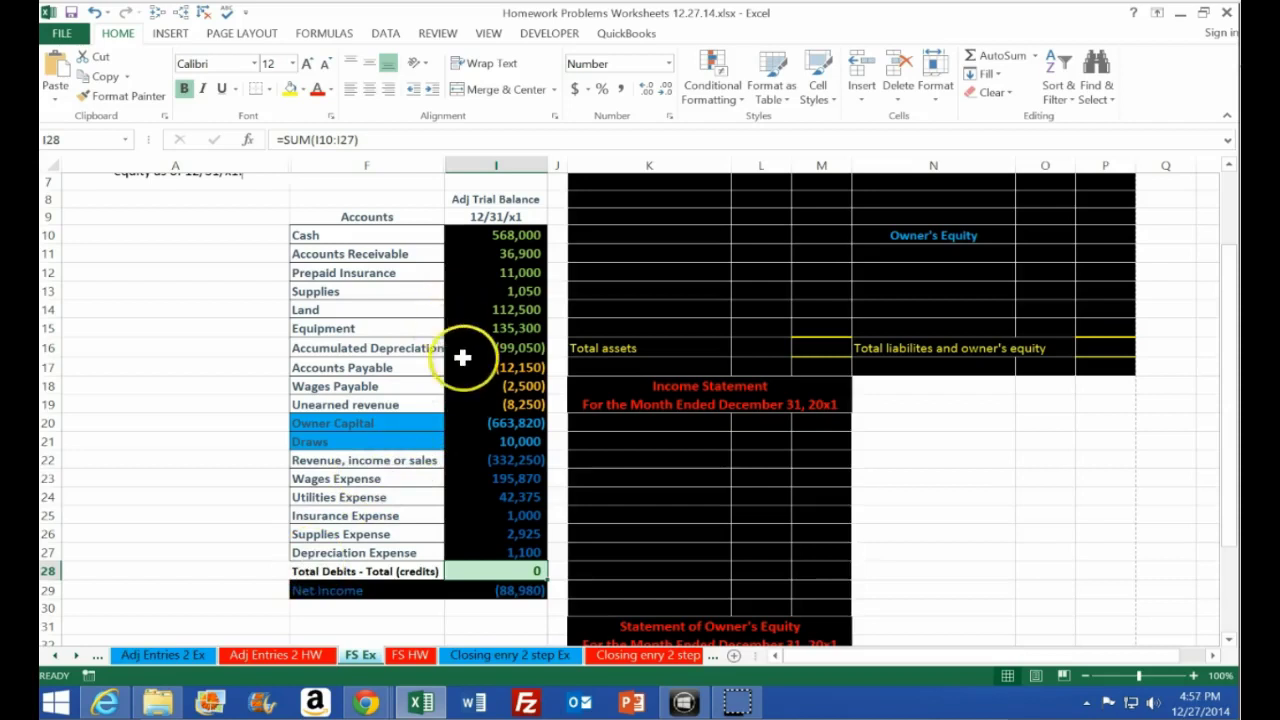
scroll(462, 357, "up", 2)
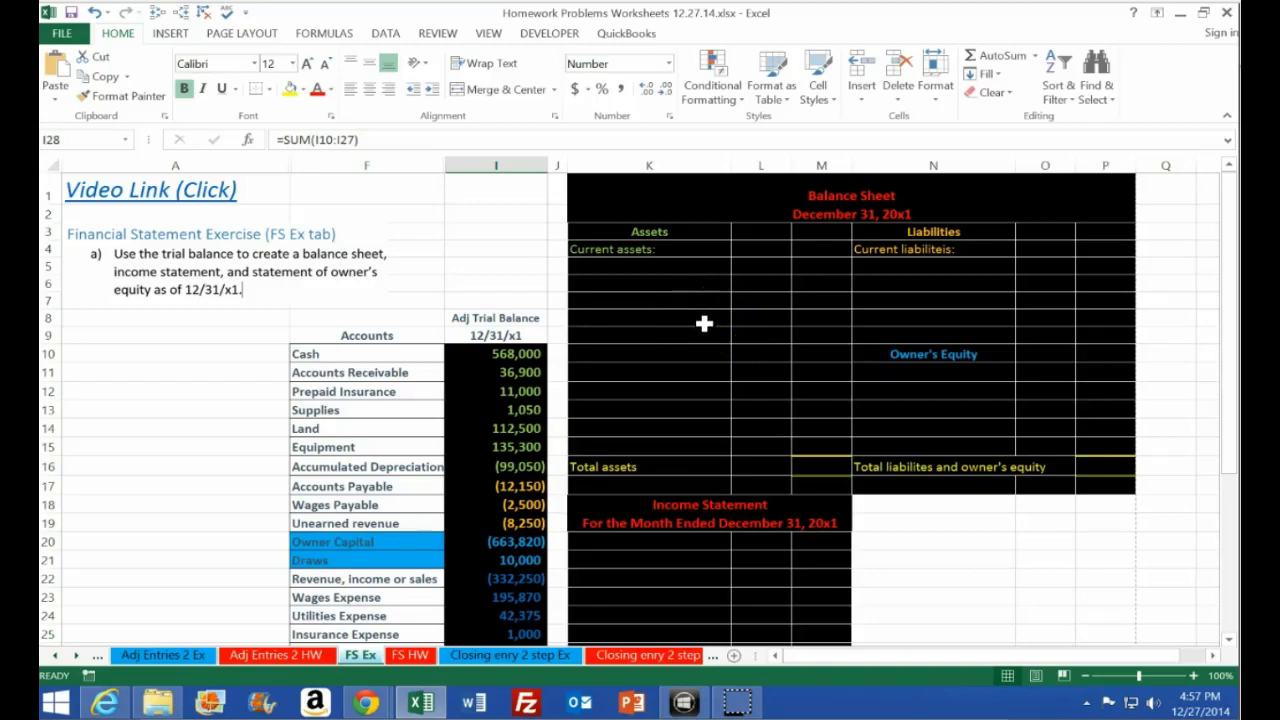
scroll(704, 323, "down", 1)
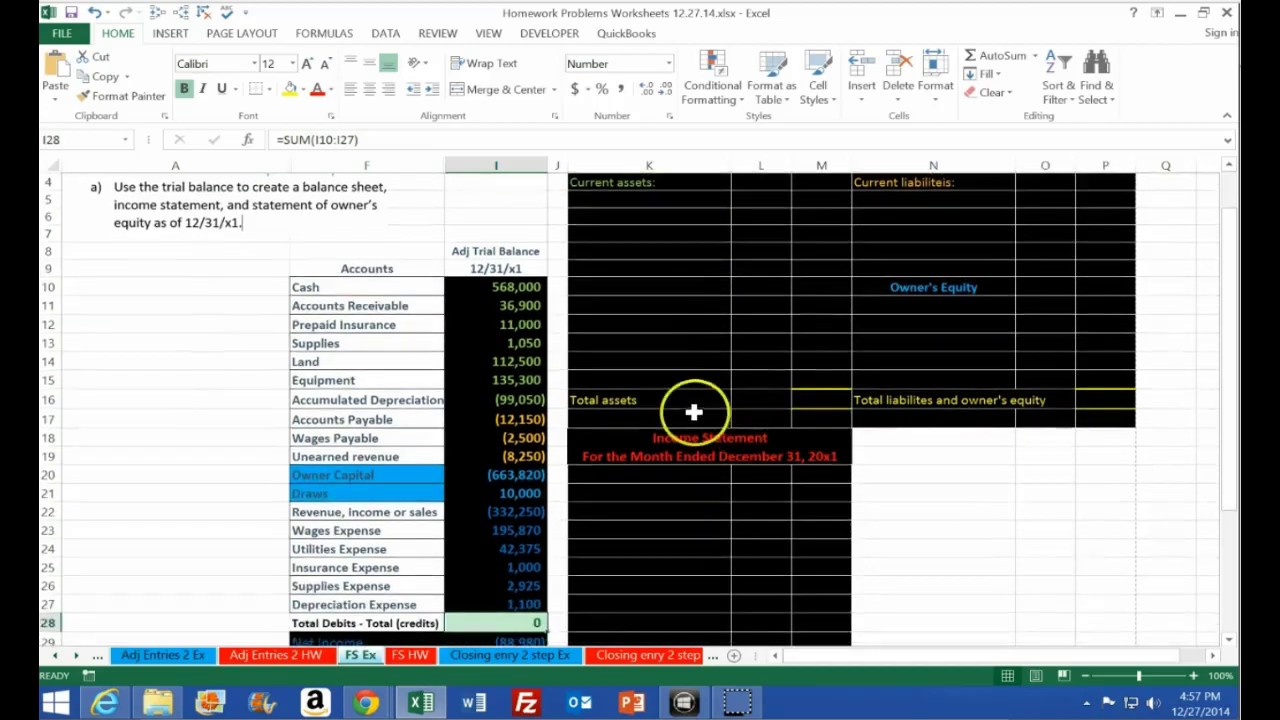
scroll(694, 411, "down", 1)
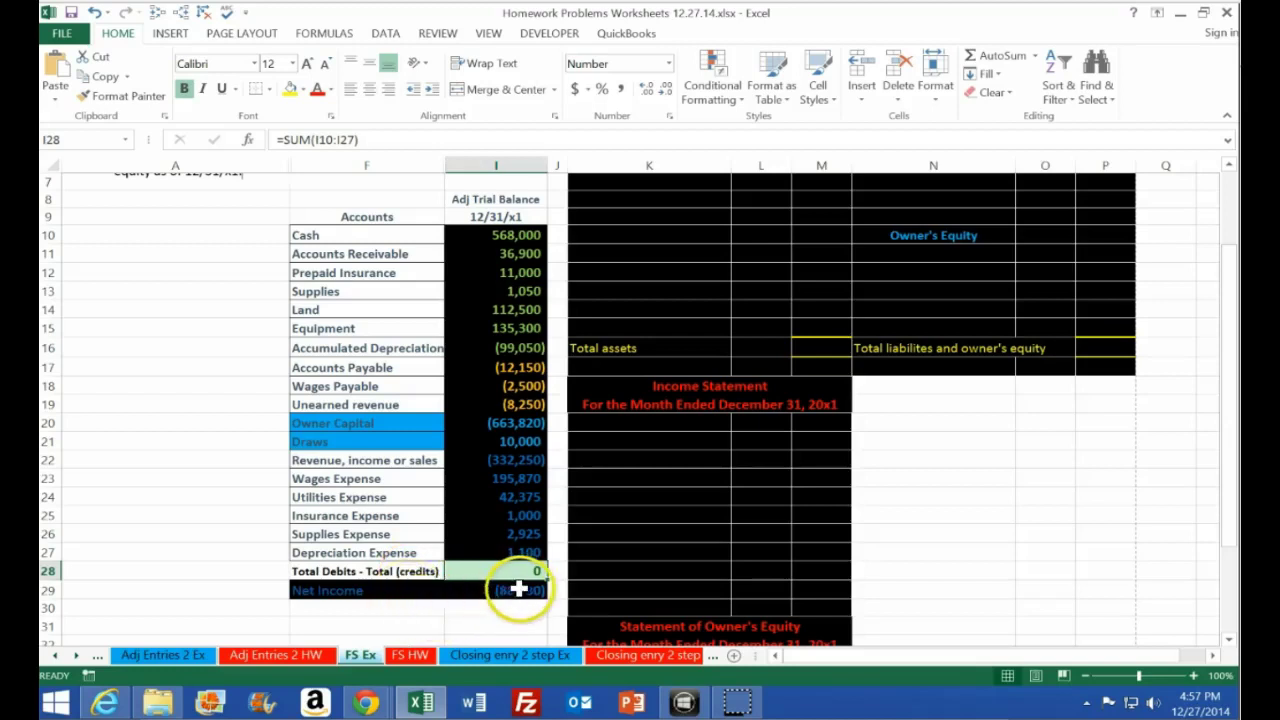
double_click(522, 590)
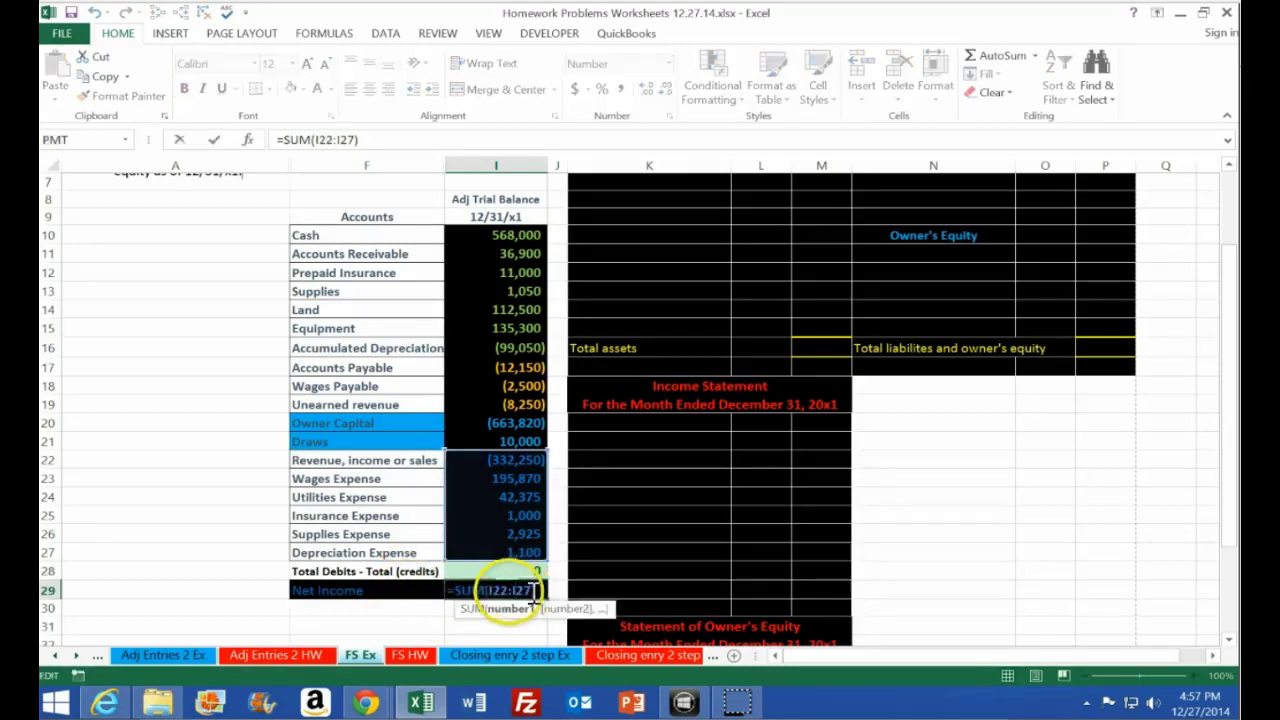
key("Return")
Select the asset and liability balances to compare their totals, and re-inspect the Net Income formula
left_click_drag(516, 236, 517, 340)
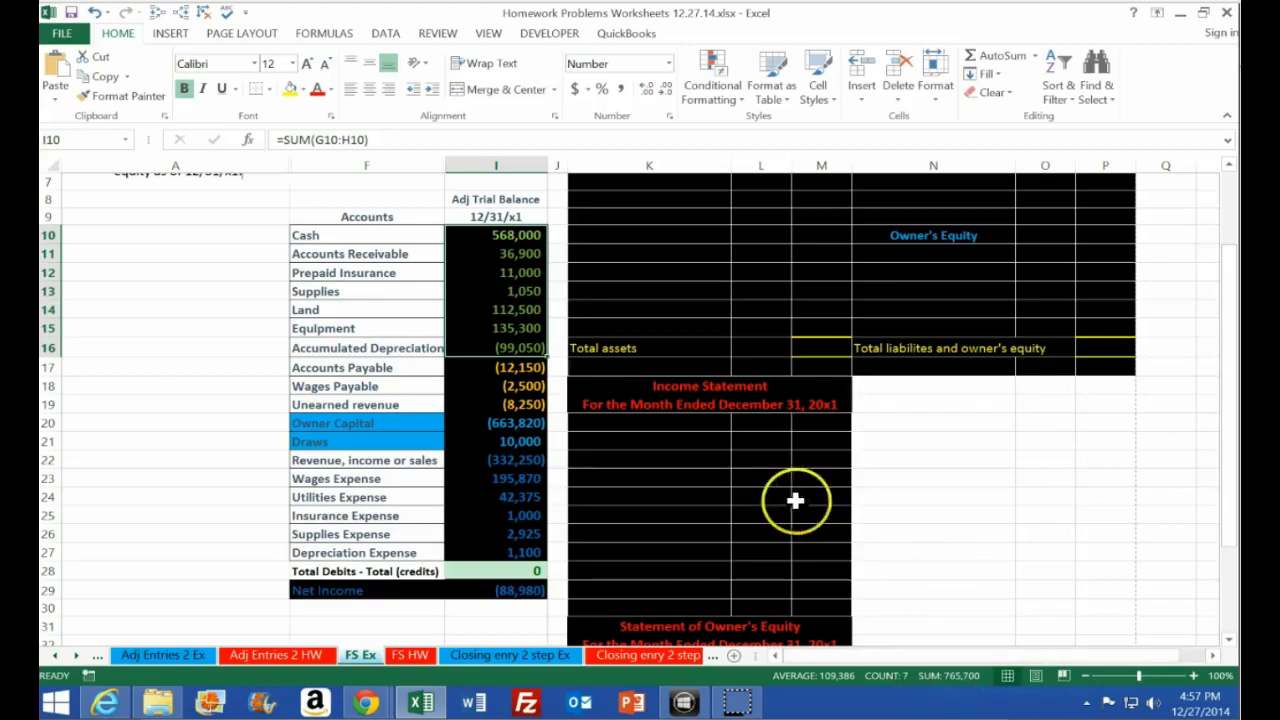
left_click_drag(515, 367, 492, 550)
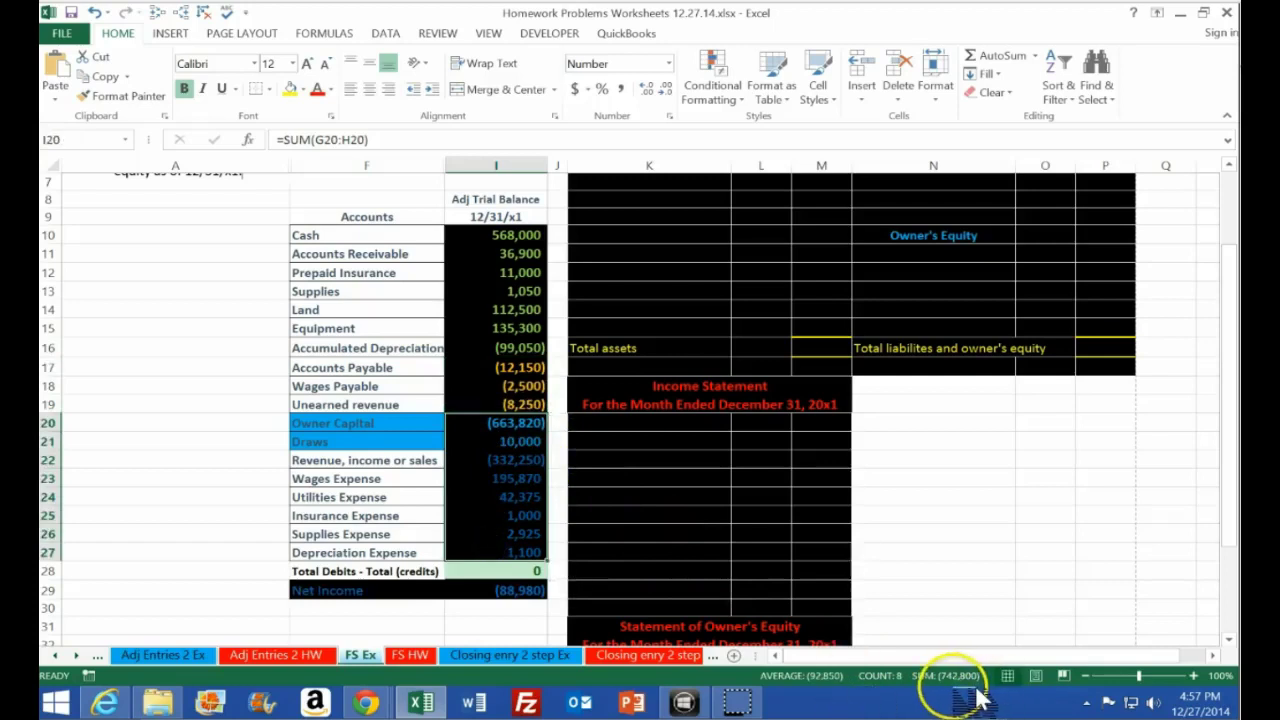
left_click(250, 442)
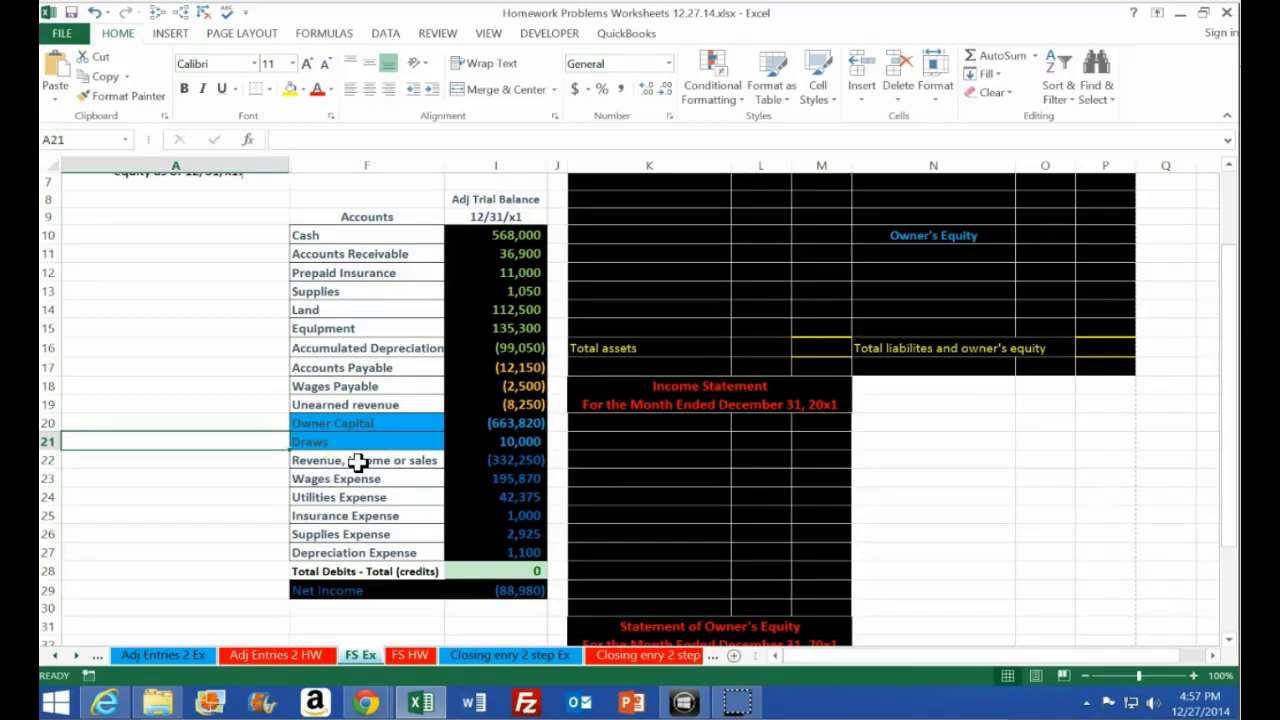
left_click(518, 592)
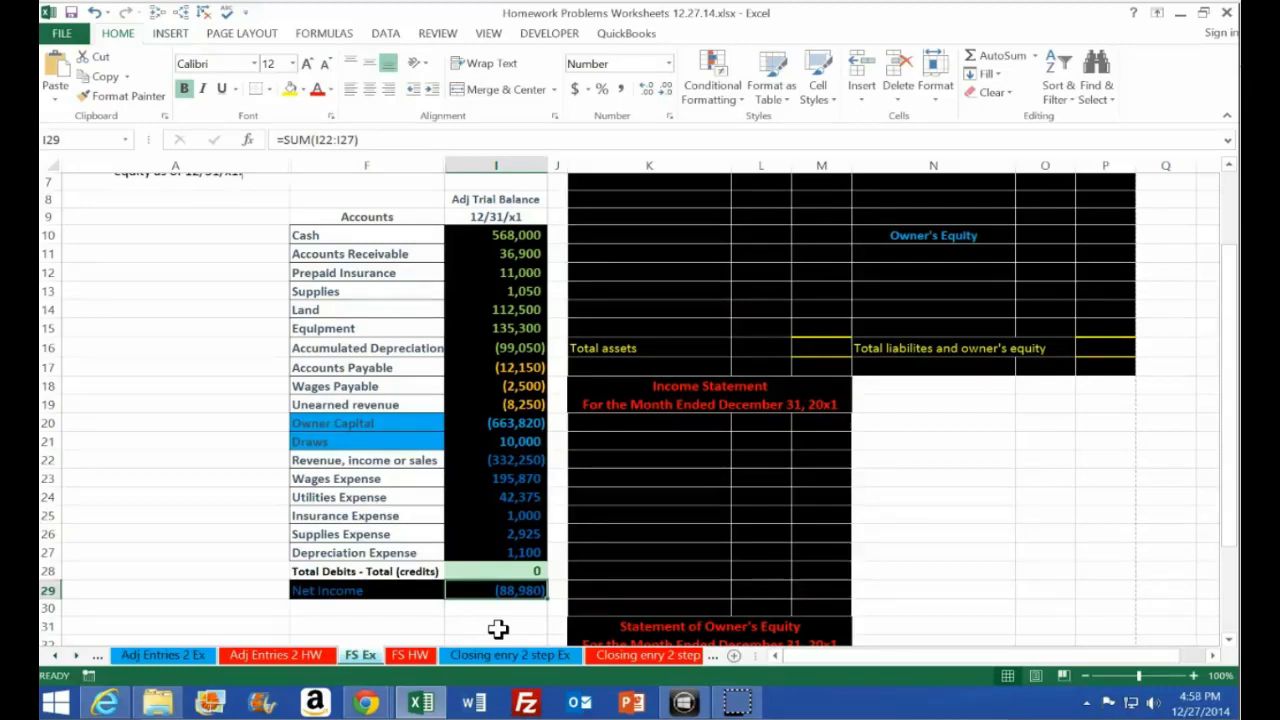
scroll(777, 486, "up", 2)
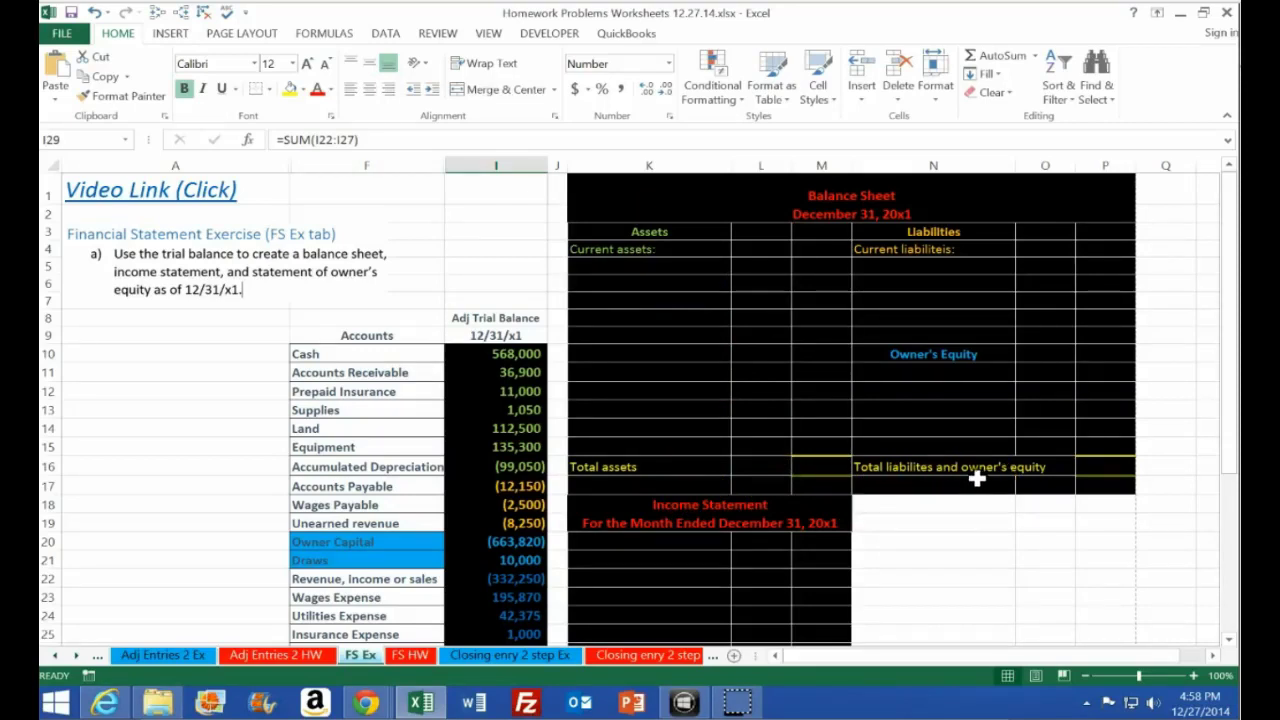
scroll(911, 486, "down", 1)
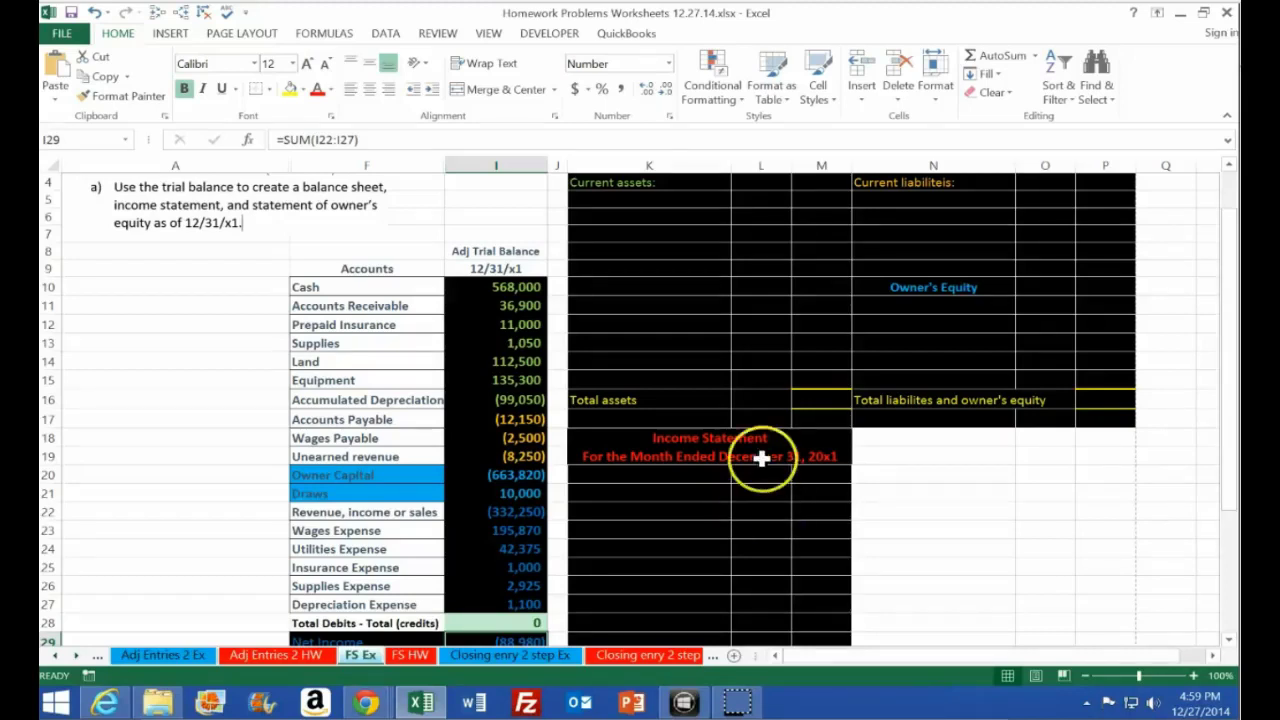
Locate the empty total assets and total liabilities and equity cells, and check the Total Debits range
left_click(820, 405)
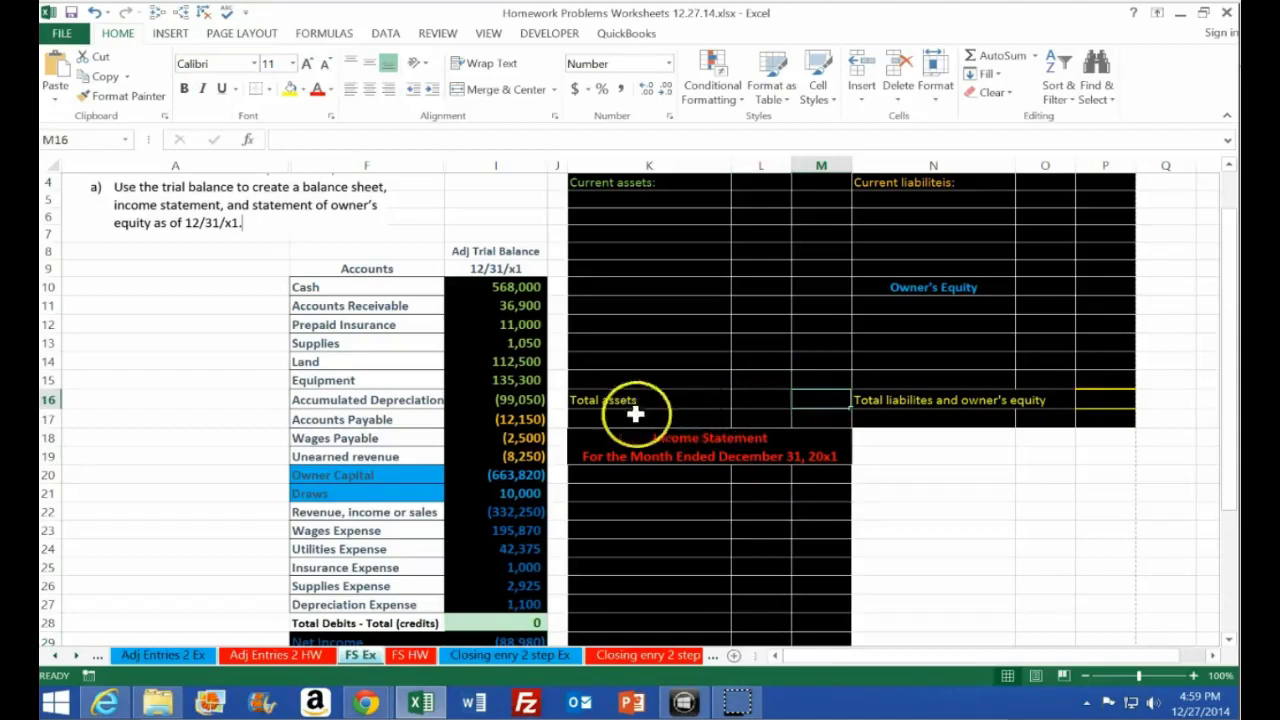
left_click(1108, 399)
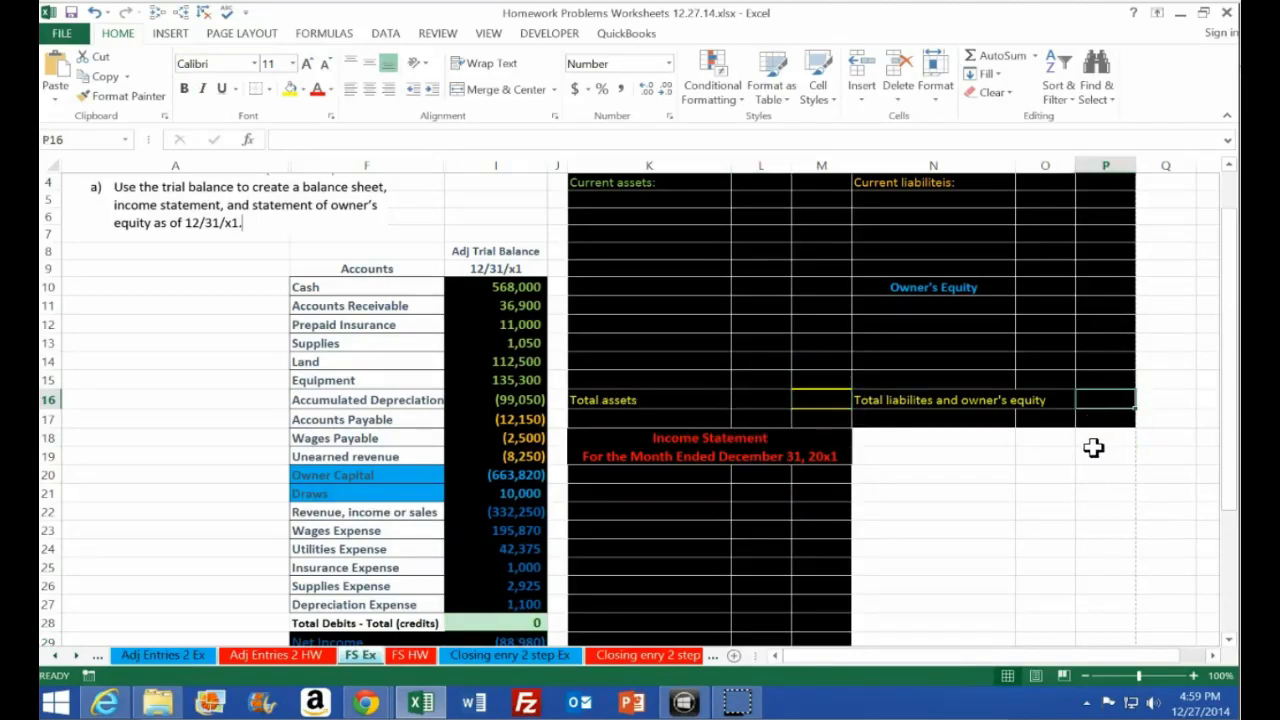
scroll(946, 500, "down", 1)
left_click(522, 571)
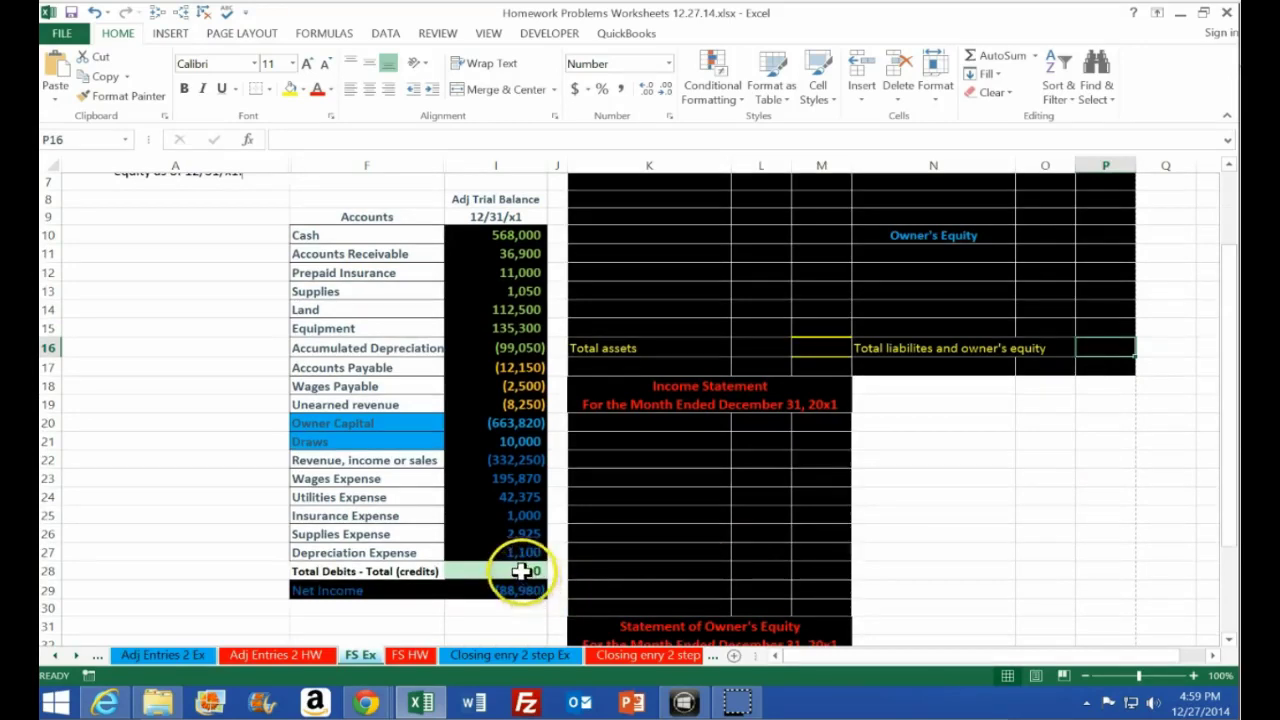
key("alt+equal")
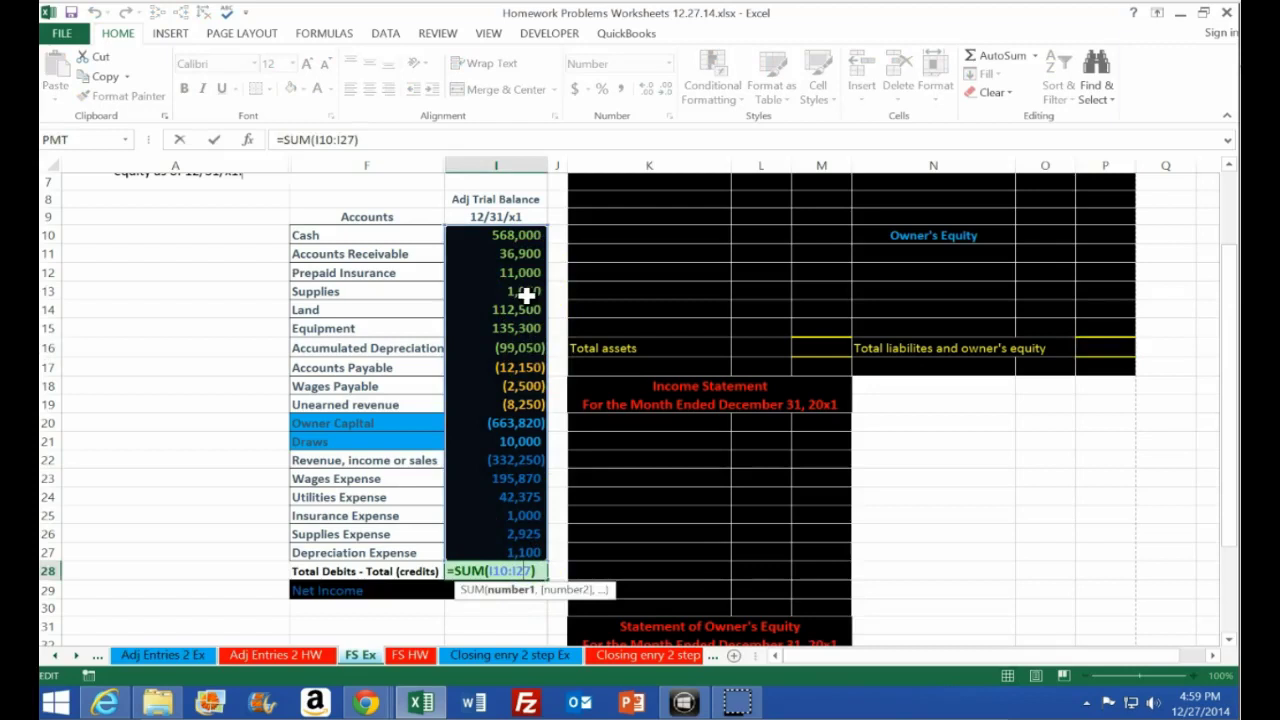
key("Return")
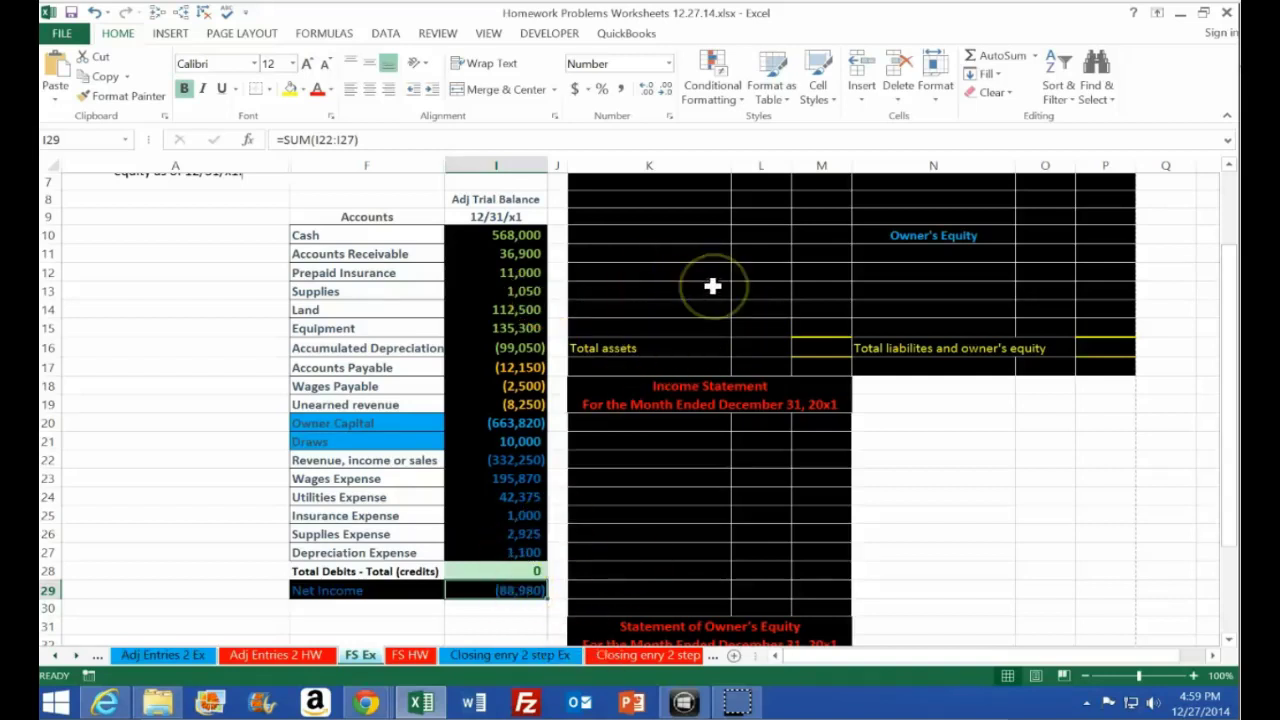
scroll(730, 360, "up", 2)
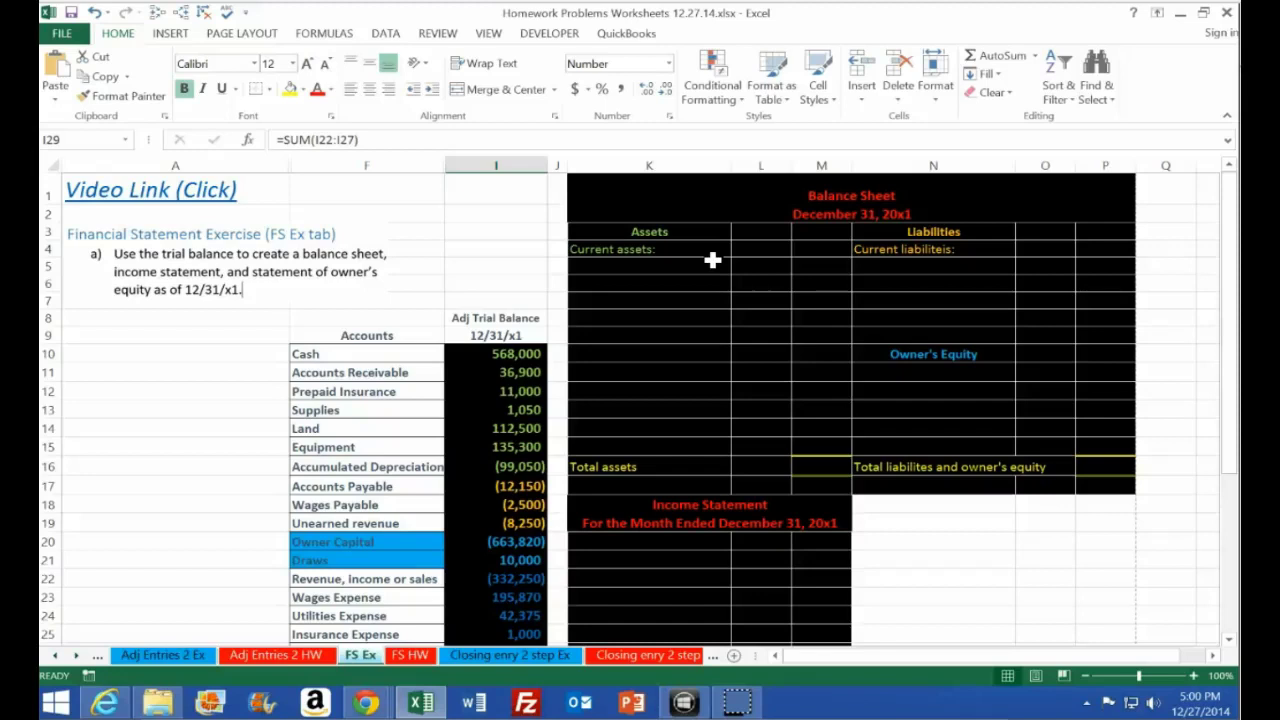
Inspect the balance sheet headings: Assets, the Balance Sheet title, and the date and period headings
left_click(665, 267)
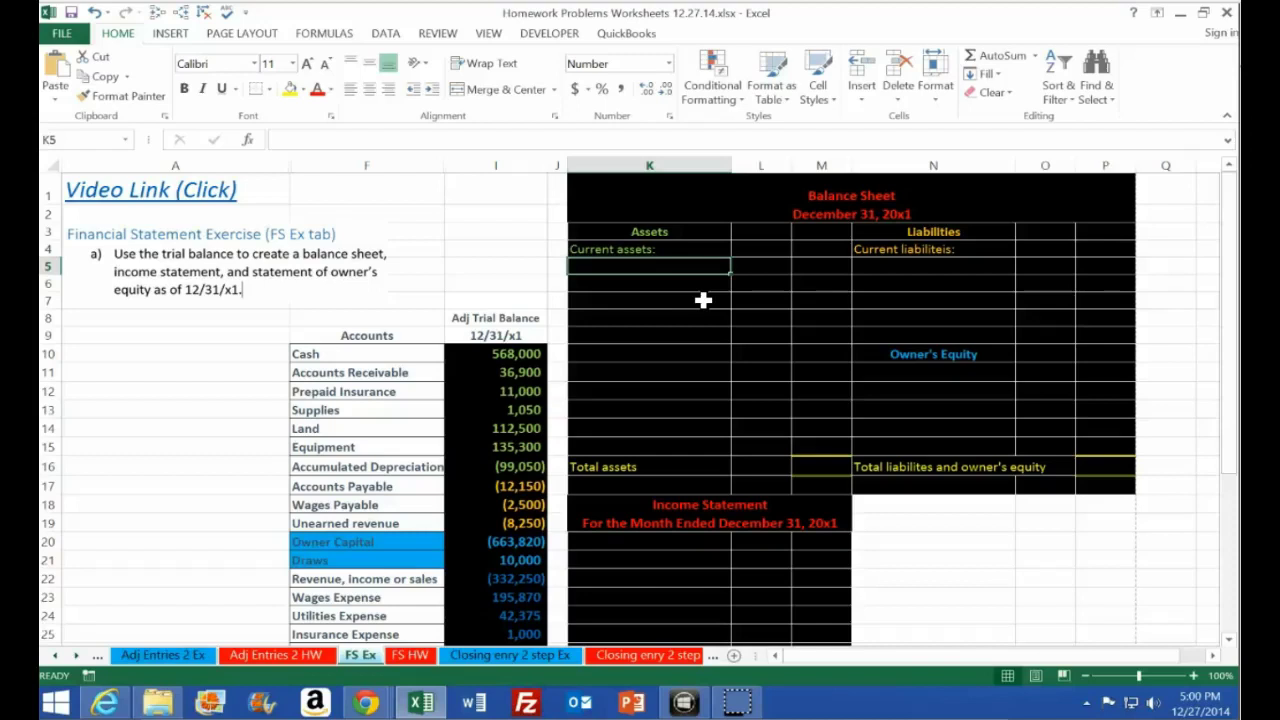
scroll(703, 300, "down", 1)
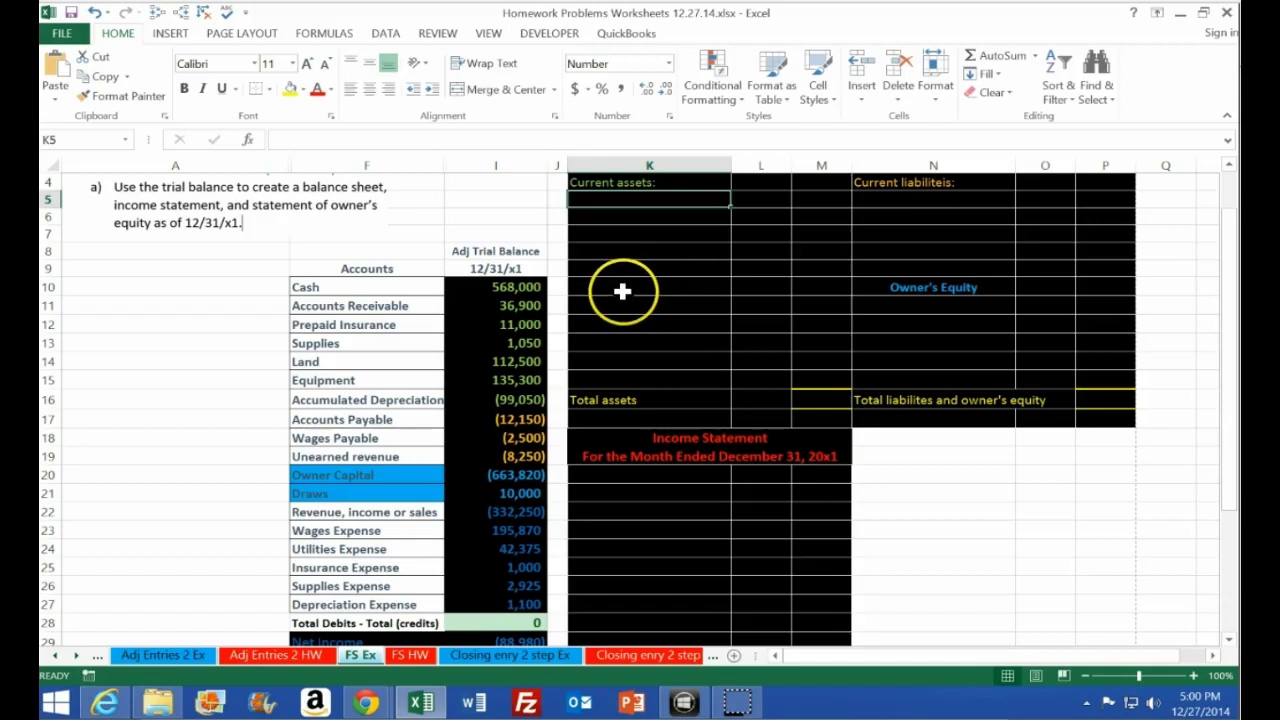
scroll(620, 291, "up", 1)
left_click(644, 234)
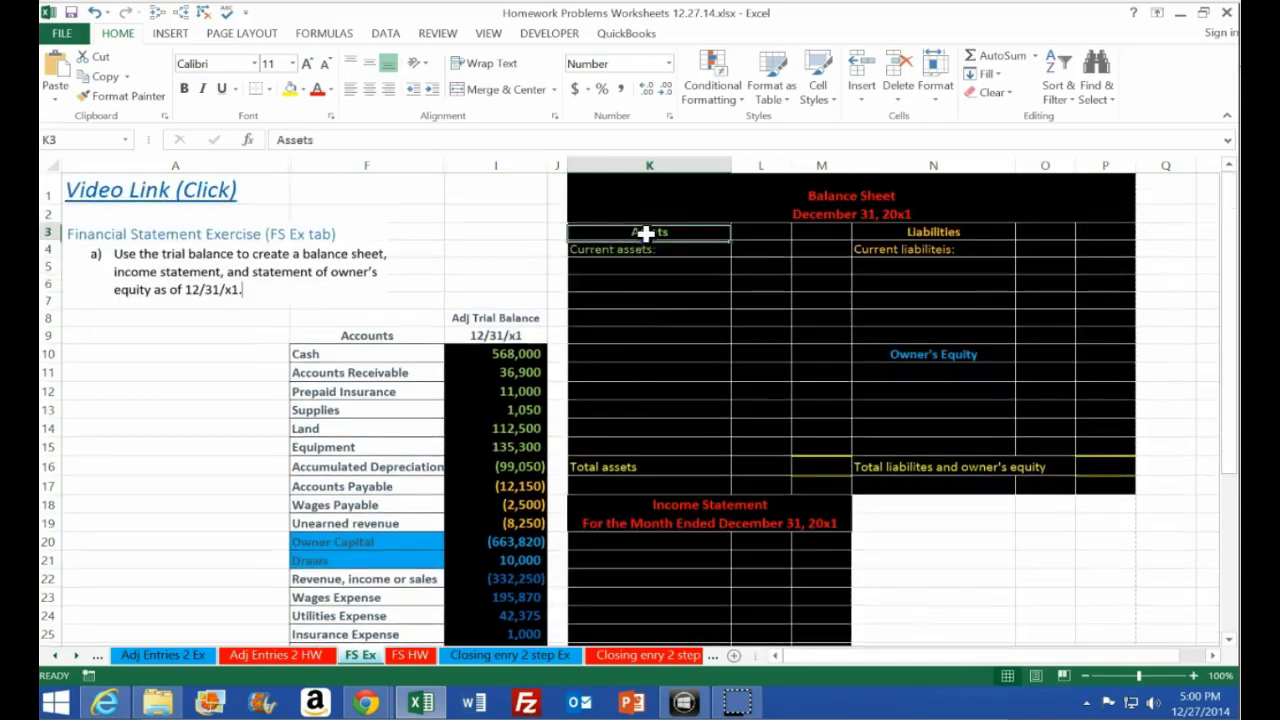
left_click(806, 200)
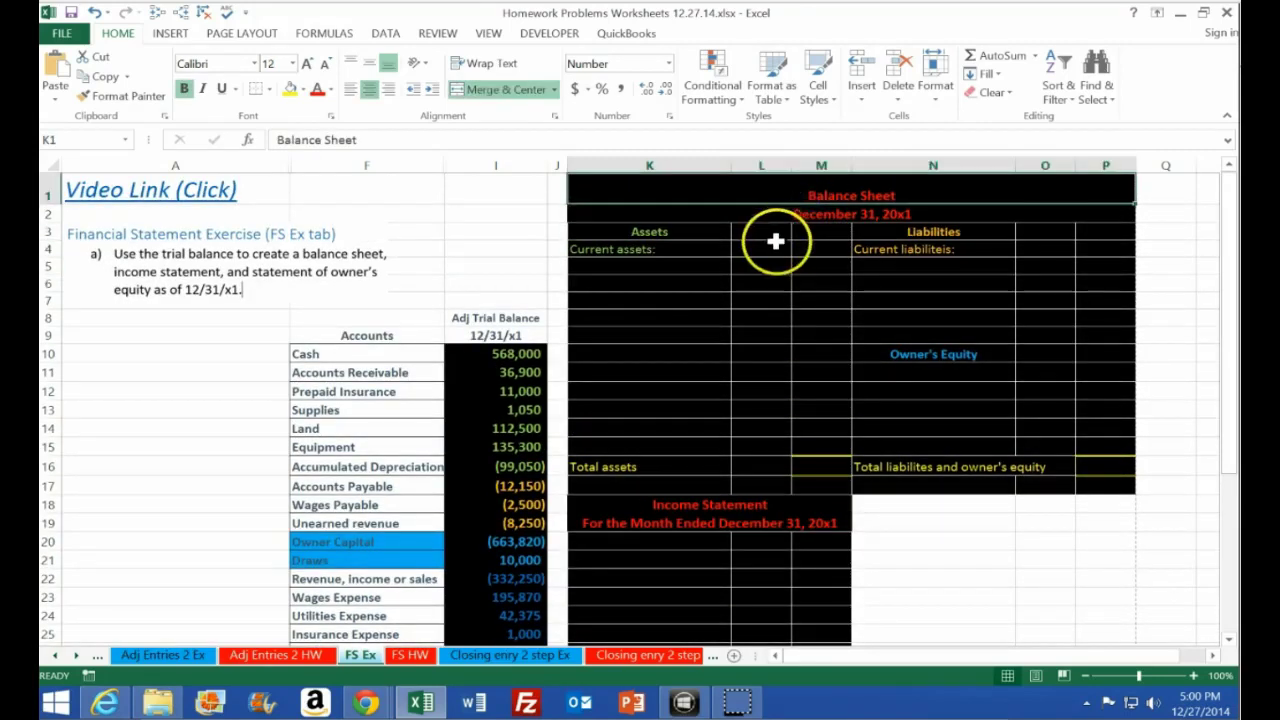
left_click(797, 217)
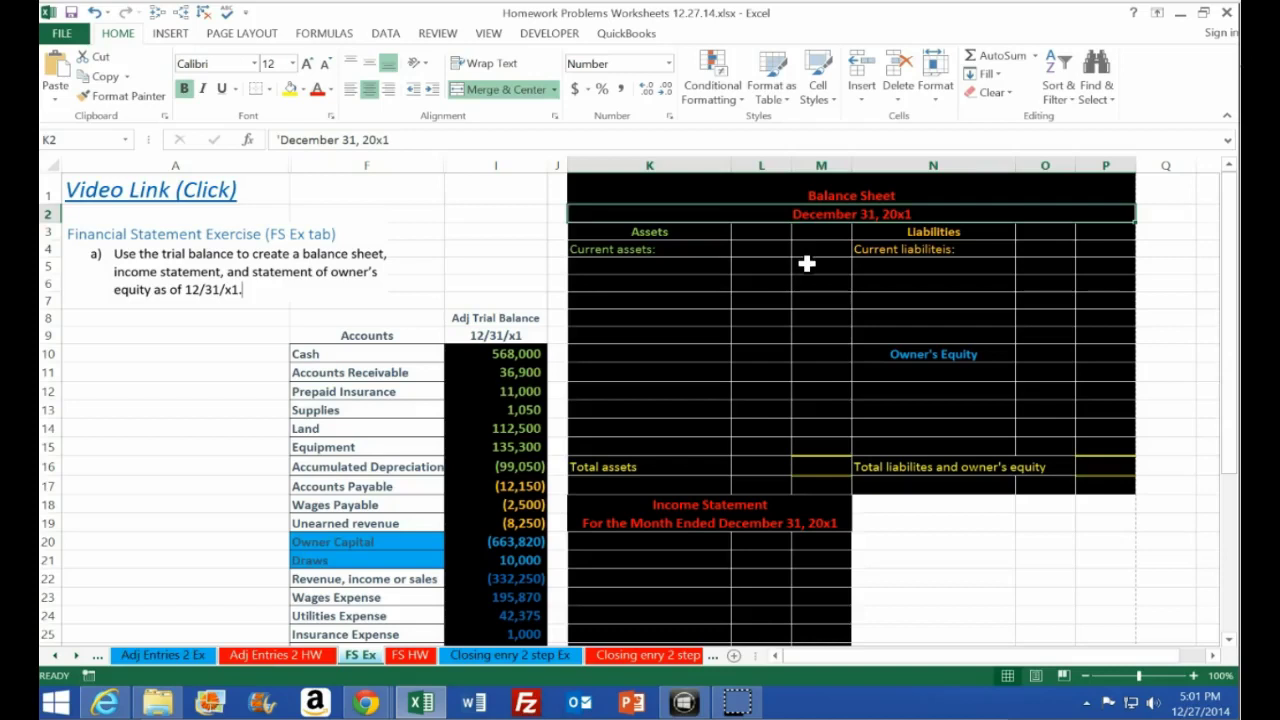
left_click(680, 528)
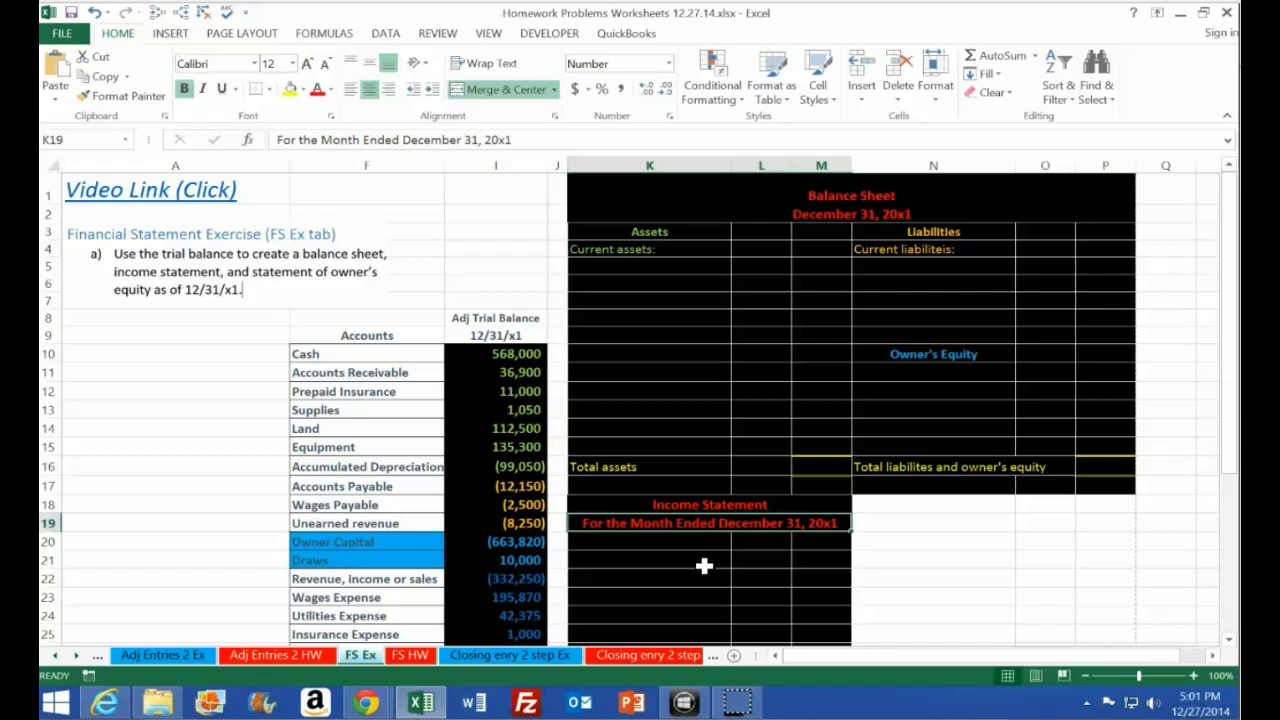
left_click(876, 214)
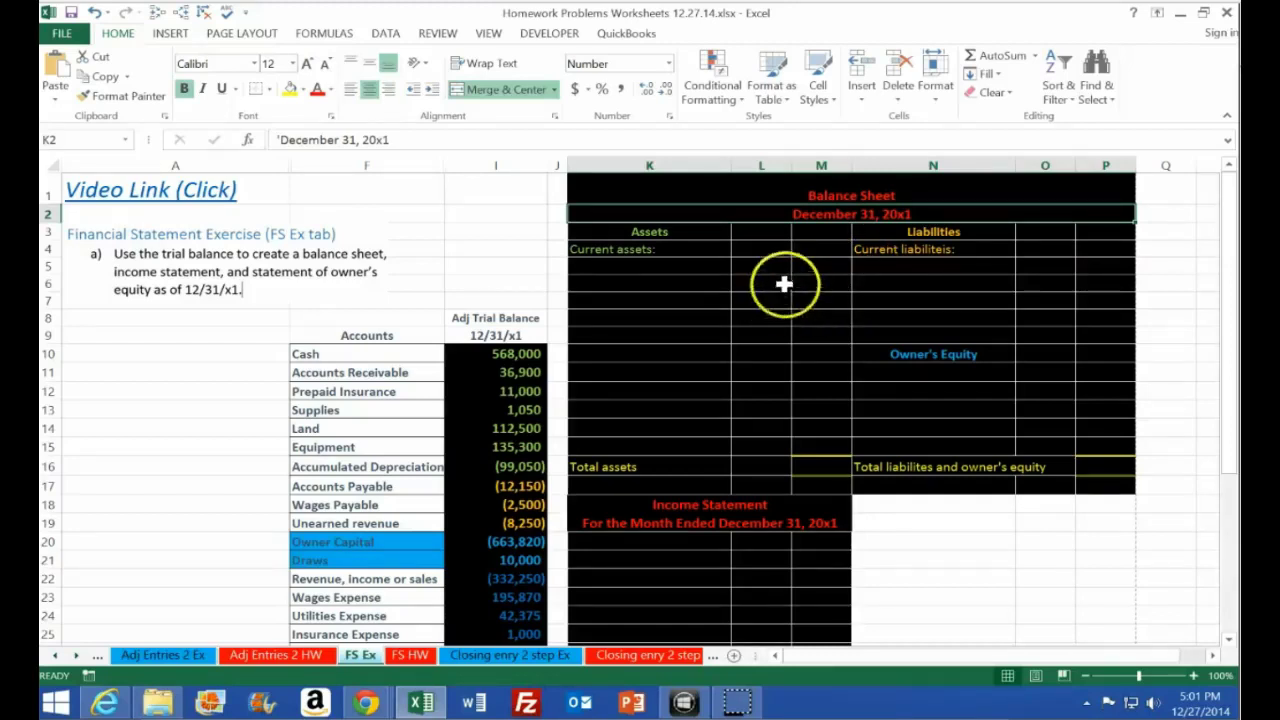
left_click(690, 270)
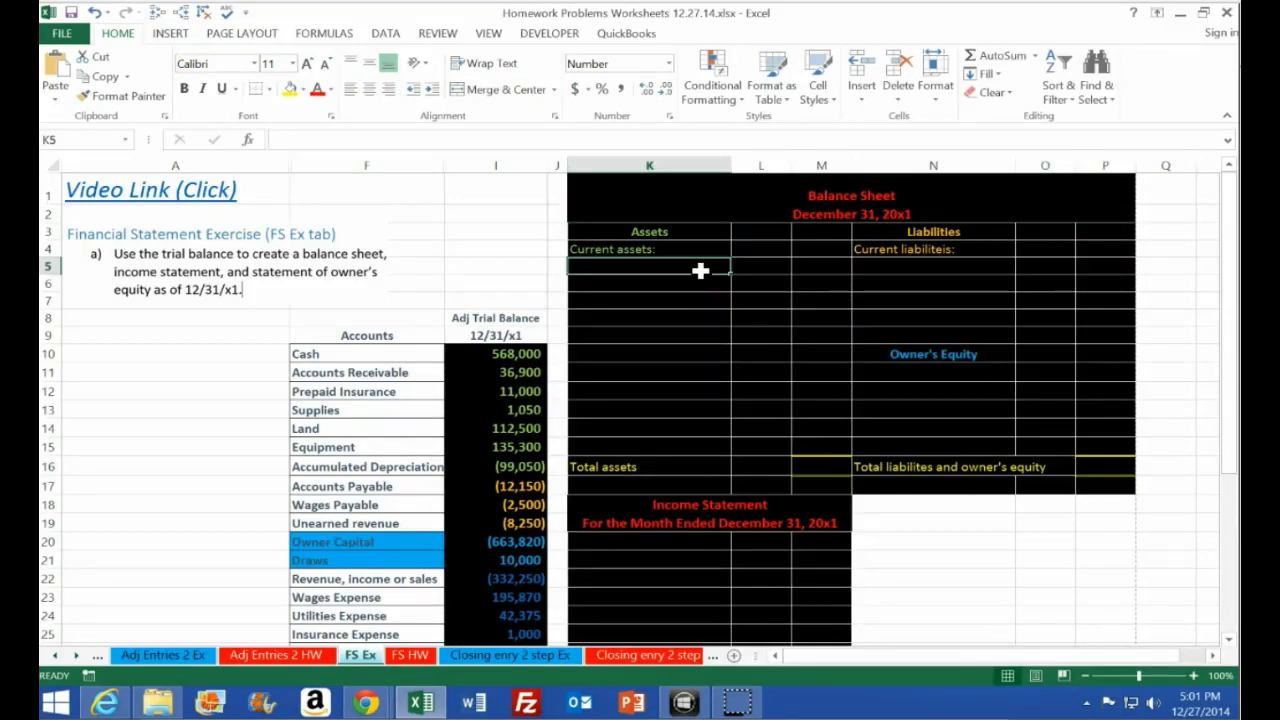
left_click(686, 270)
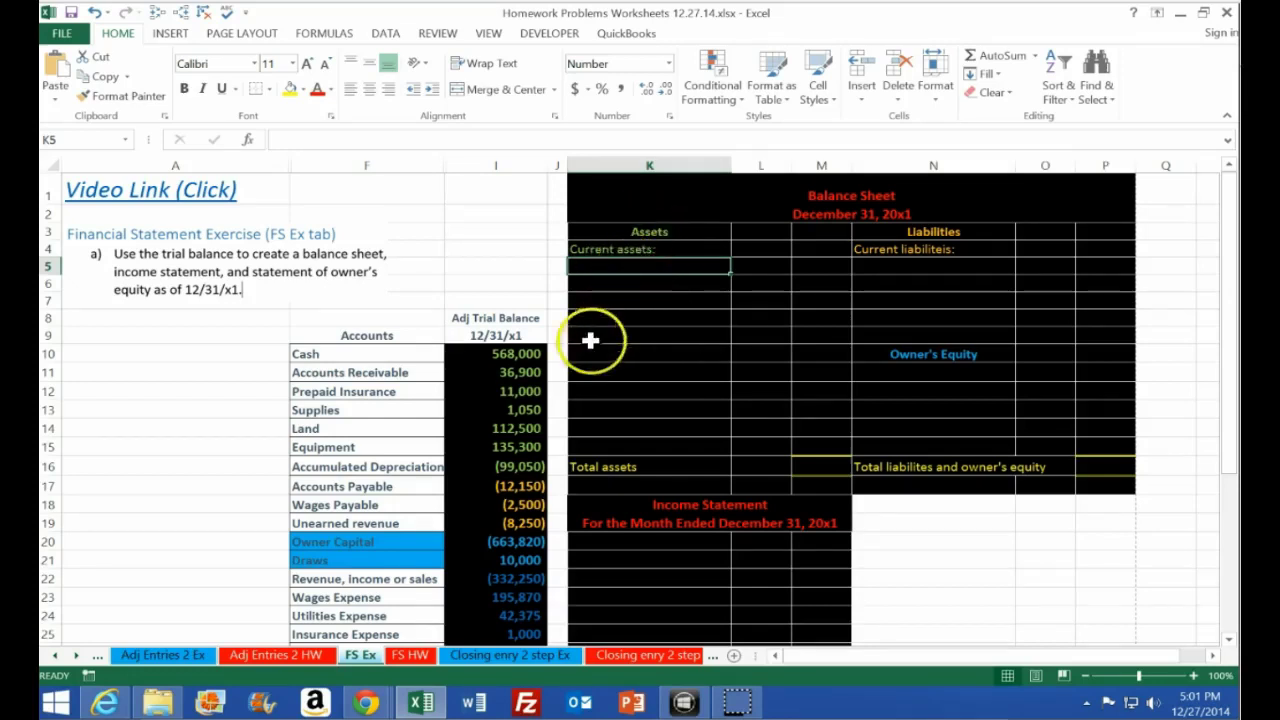
Review the trial balance account labels from Cash down to Land, then go to K5
left_click(293, 354)
key("Down")
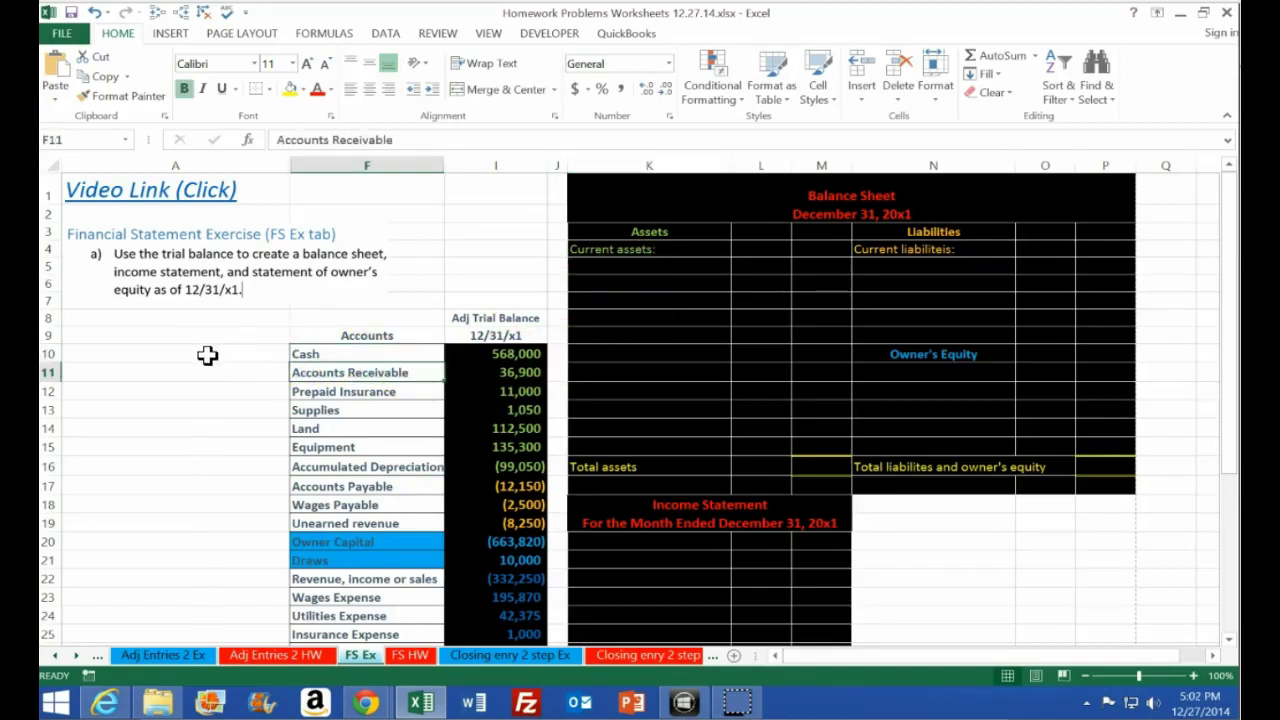
key("Down")
key("Down")
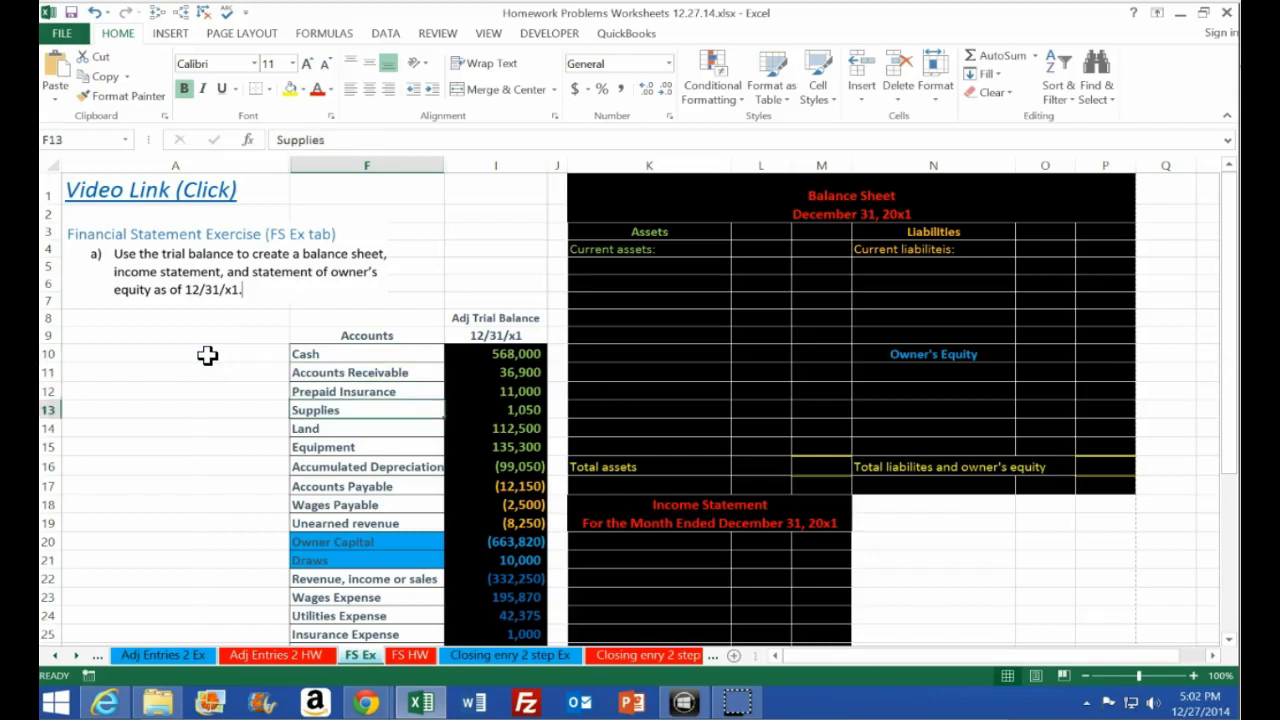
key("Down")
key("Up")
key("Down")
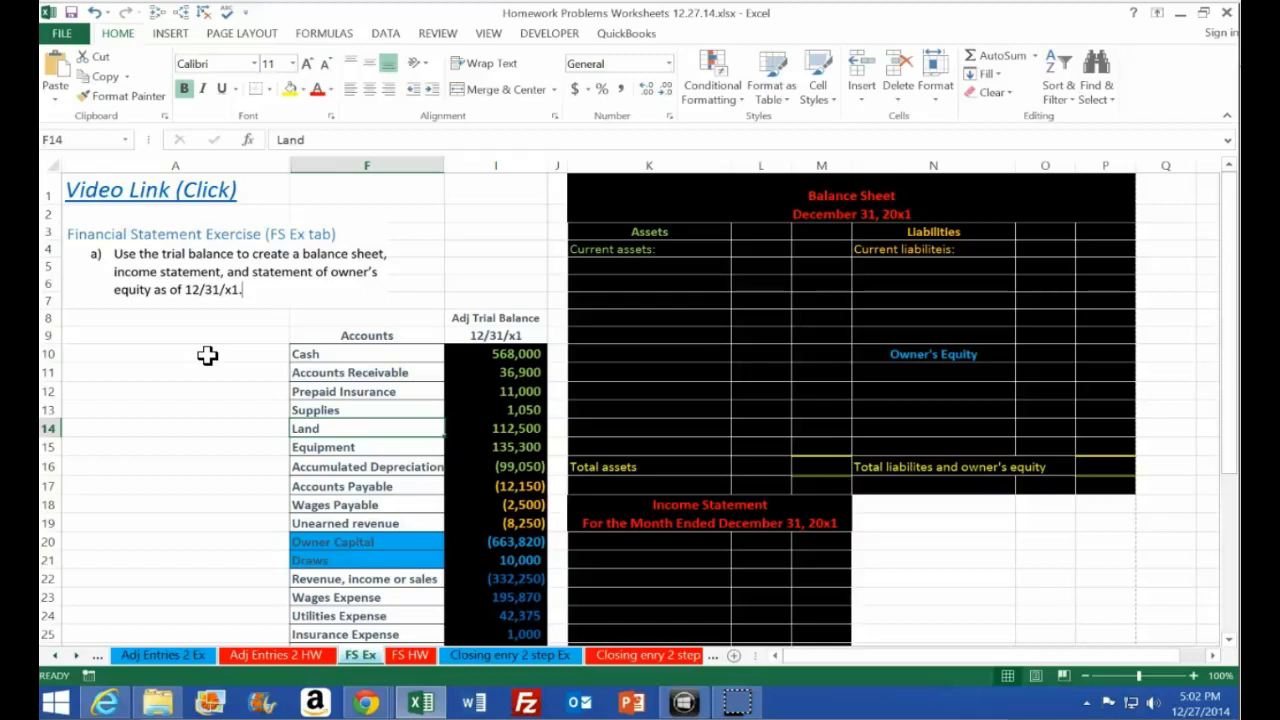
key("Up")
key("Up")
key("Up")
key("Up")
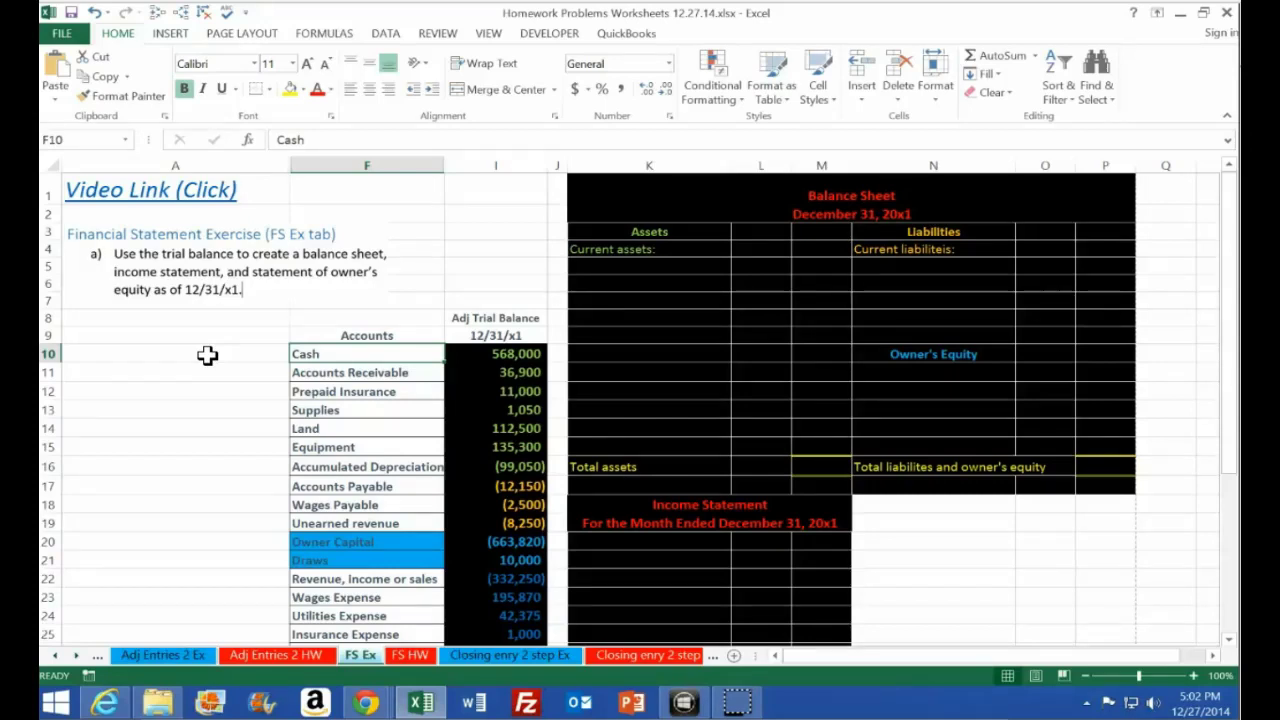
key("Down")
key("Down")
key("Down")
key("Down")
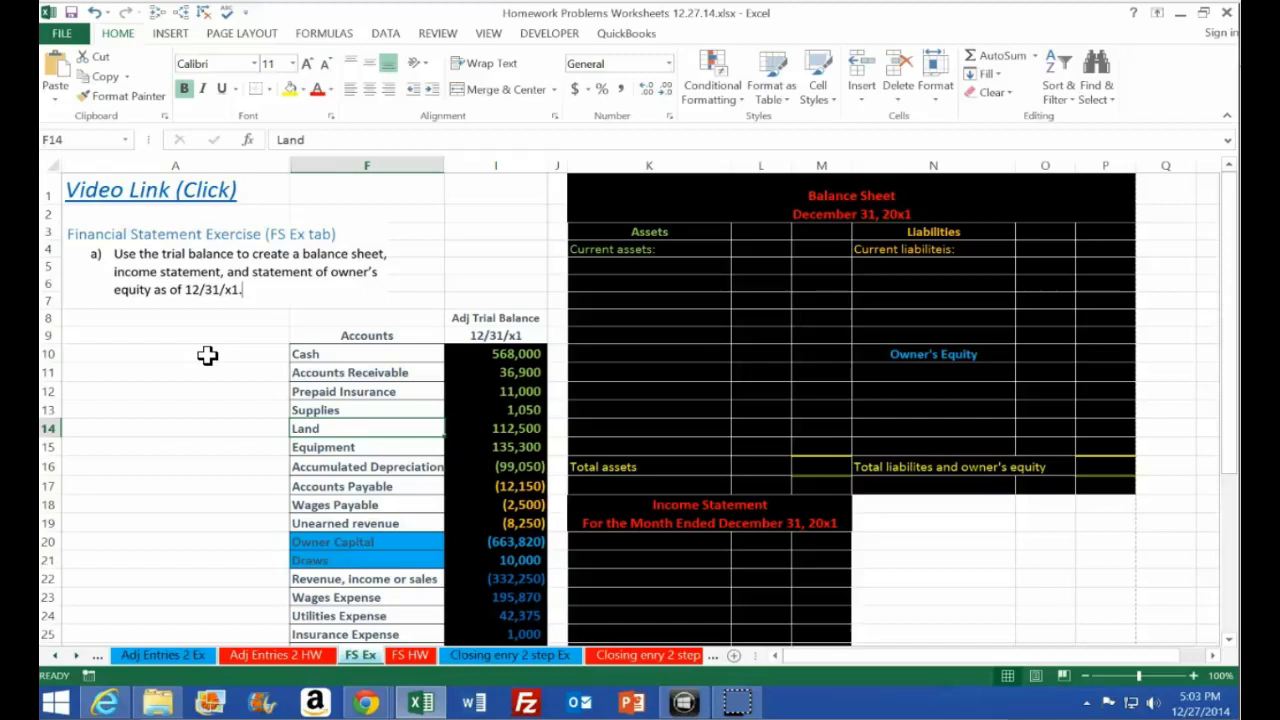
key("Right")
key("Right")
key("Right")
key("Up")
key("Up")
key("Up")
key("Up")
key("Up")
key("Up")
key("Up")
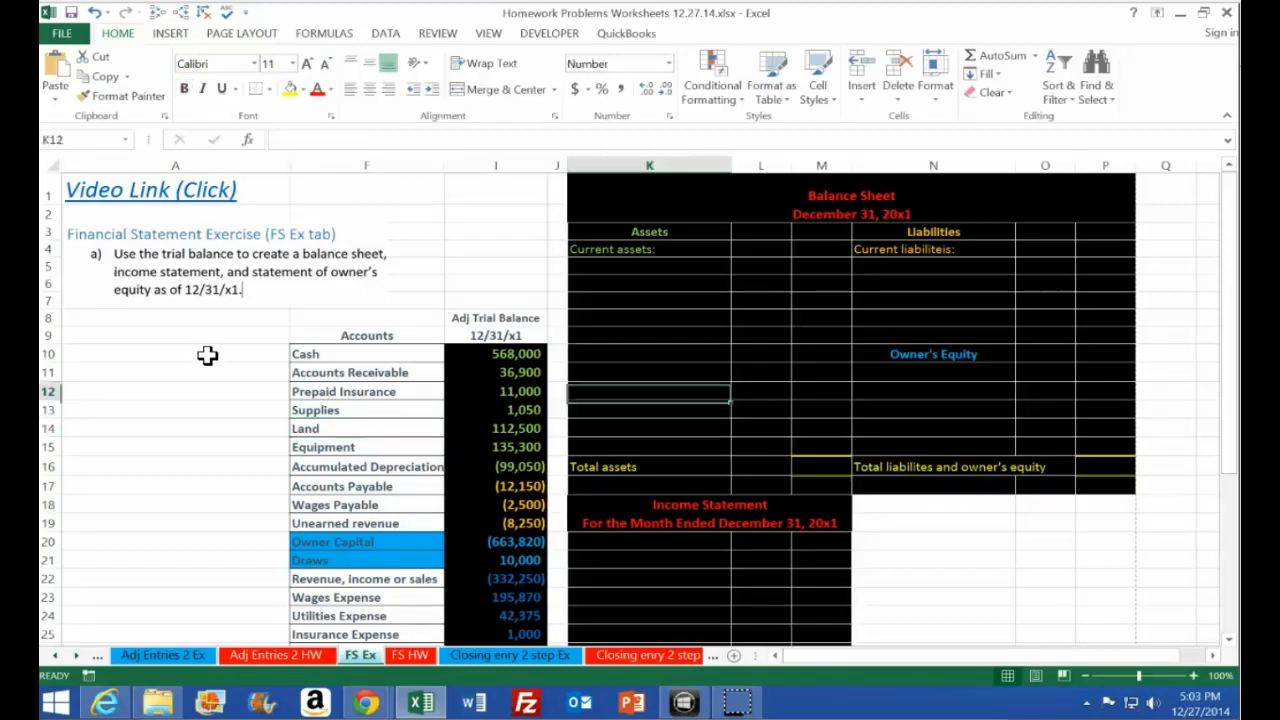
key("Up")
key("Up")
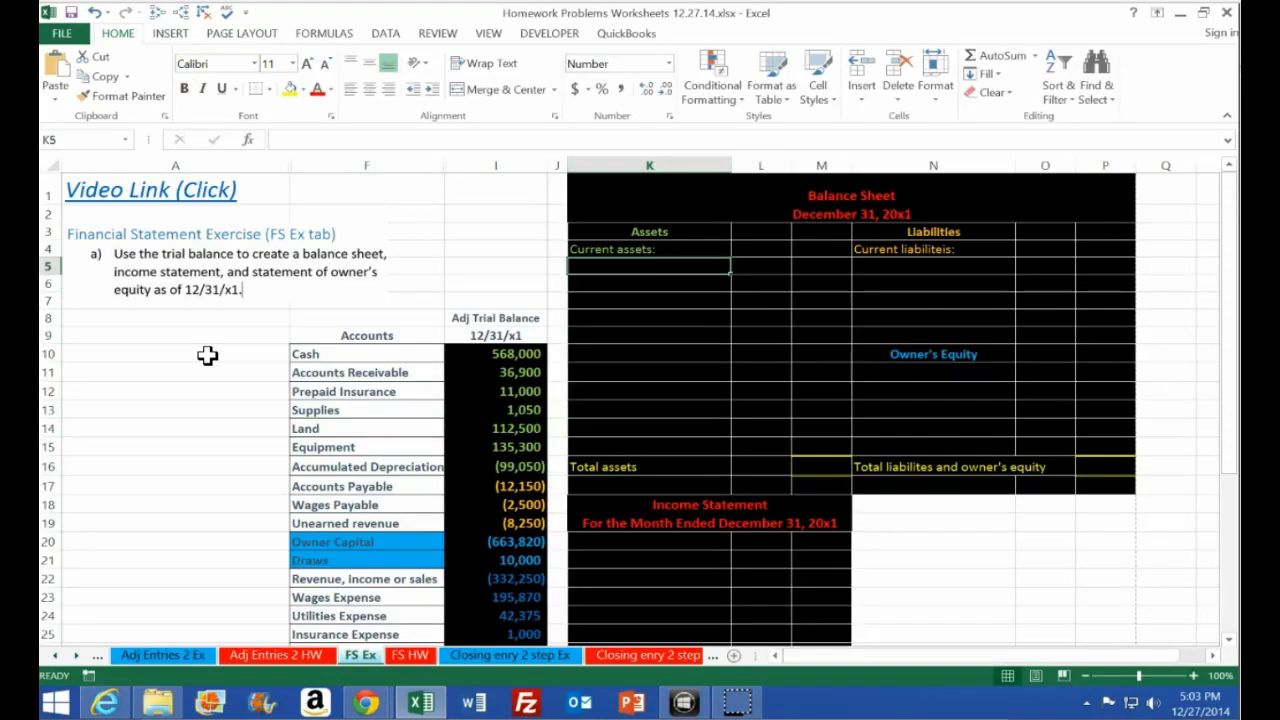
Enter Cash in K5, discarding the Current assets autocomplete suggestion
type("X")
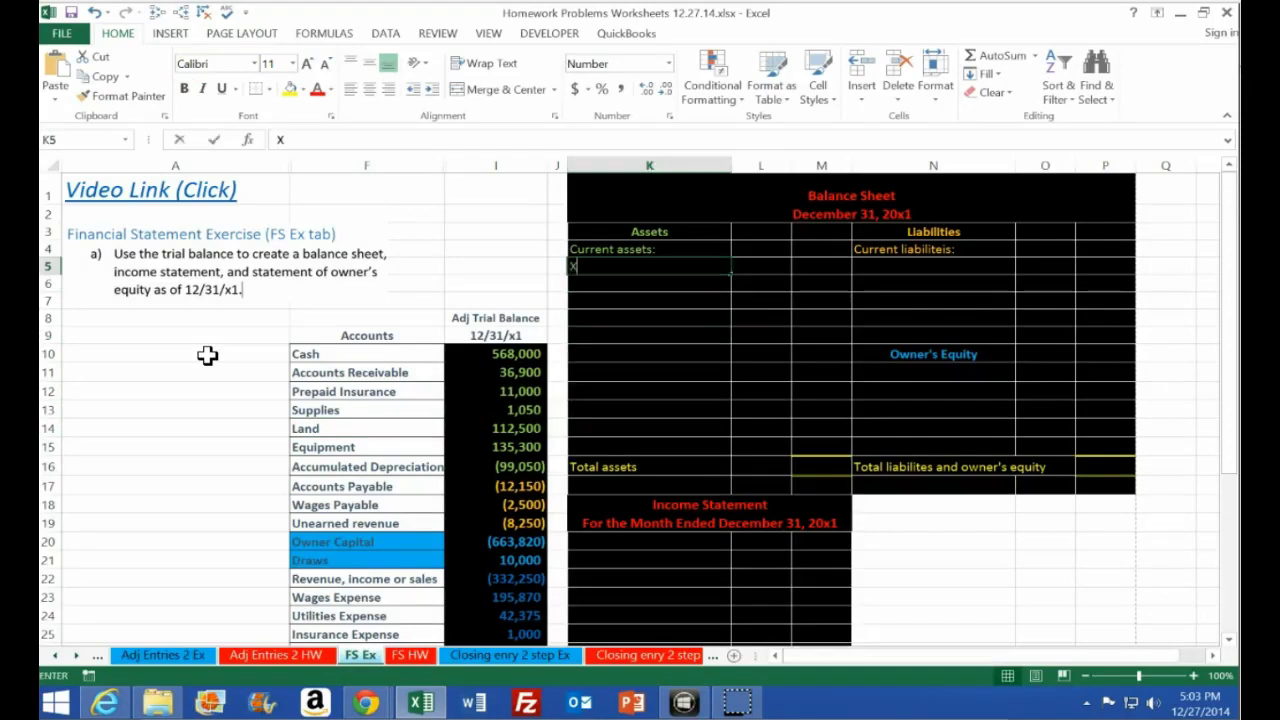
type("CASH")
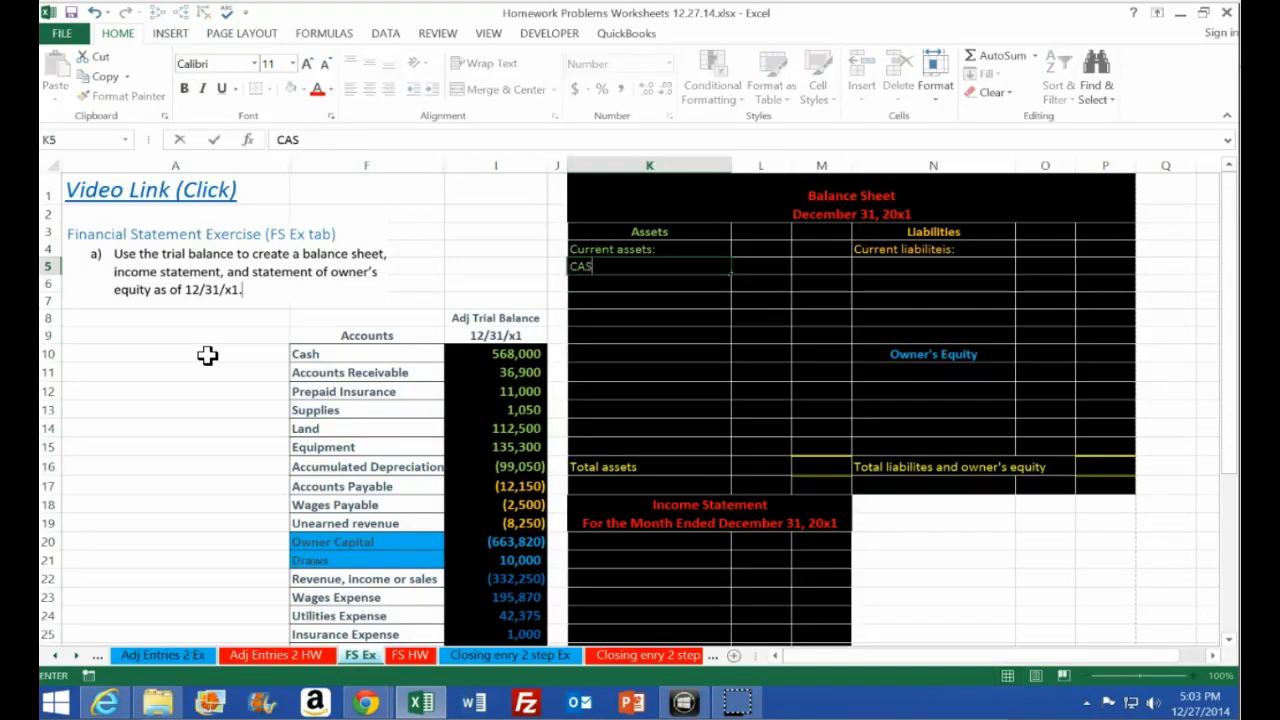
key("BackSpace")
key("BackSpace")
type("c")
key("BackSpace")
type("Cas")
key("BackSpace")
key("BackSpace")
type("c")
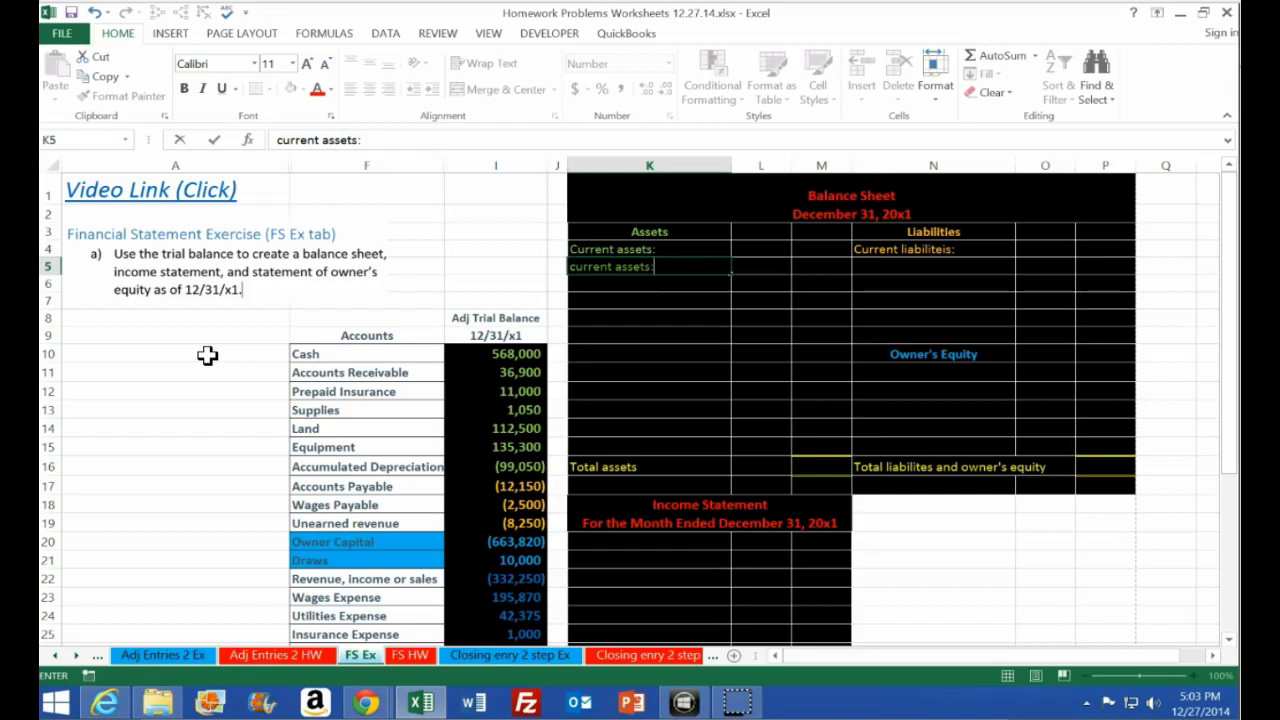
key("BackSpace")
type("Cash")
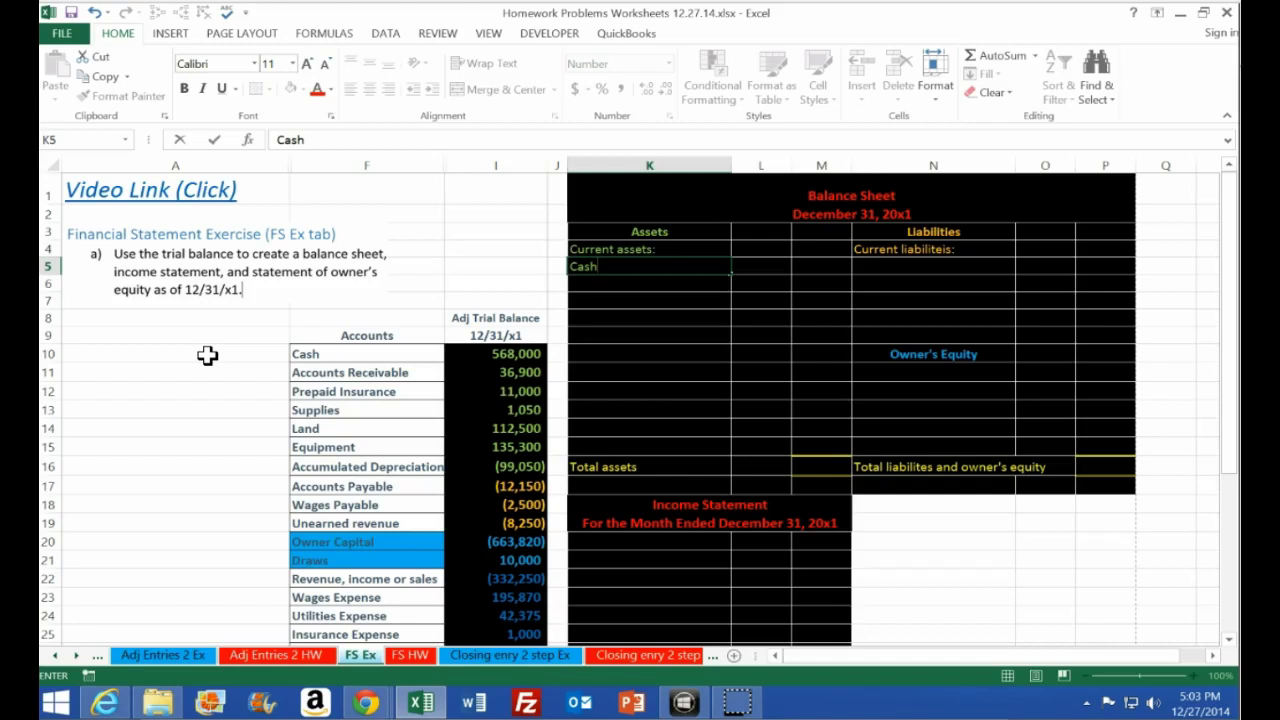
key("Return")
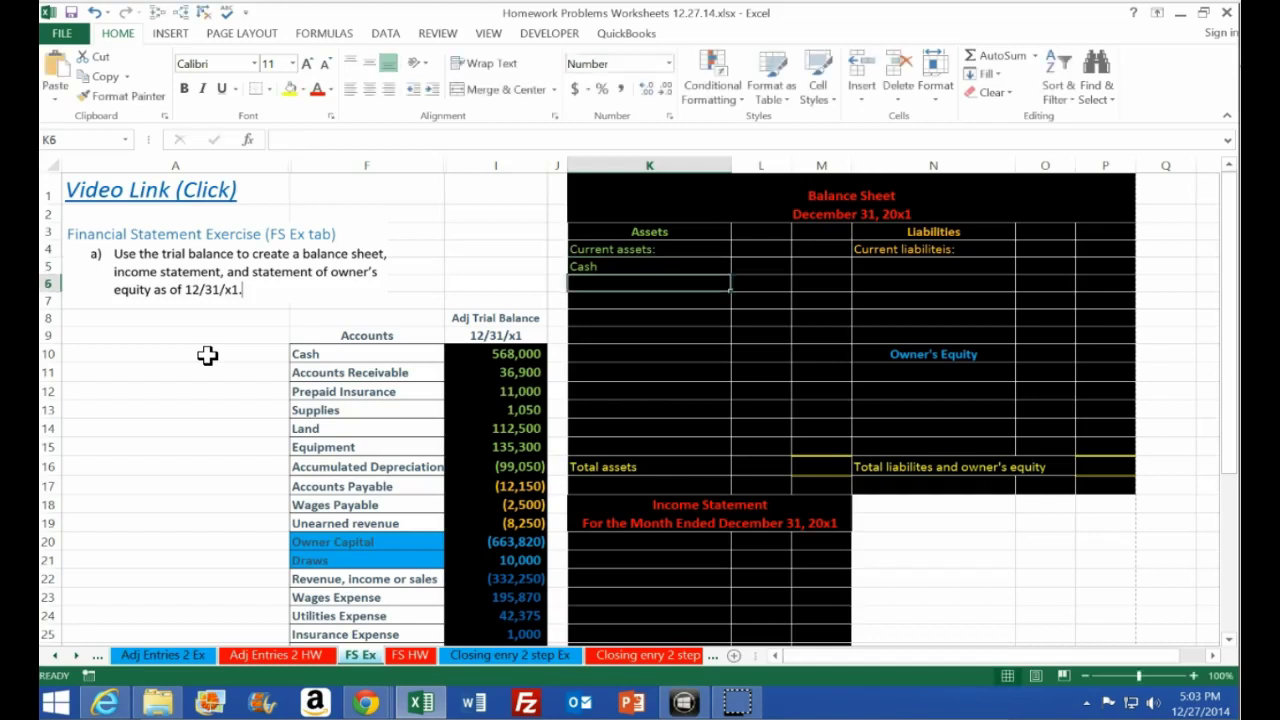
Replace K5's entry with =F10, linking it to the trial balance Cash label
key("Up")
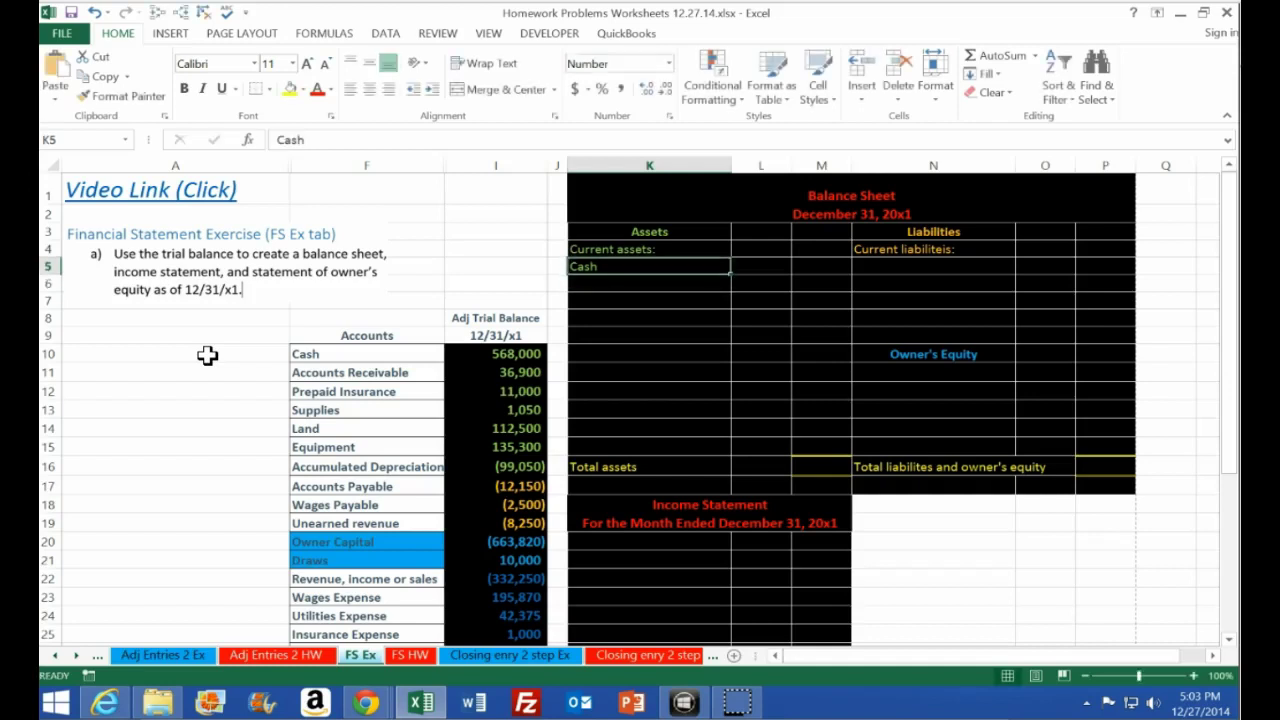
type("=")
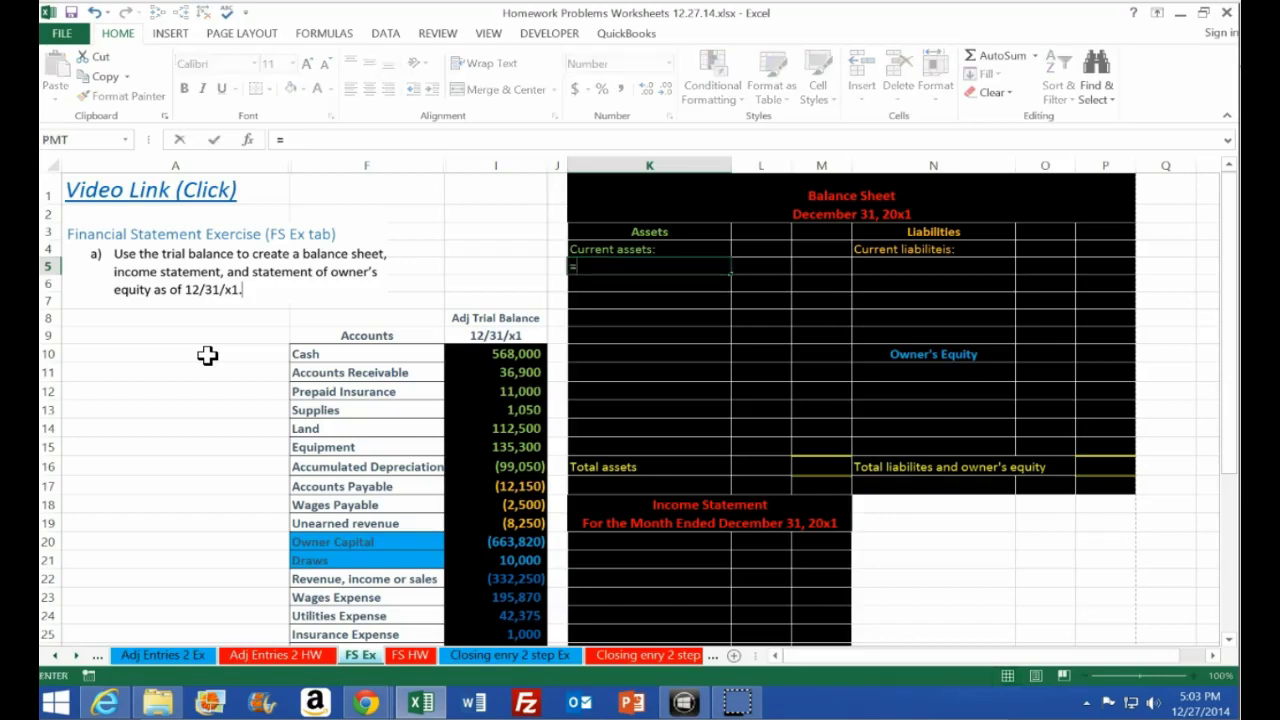
key("BackSpace")
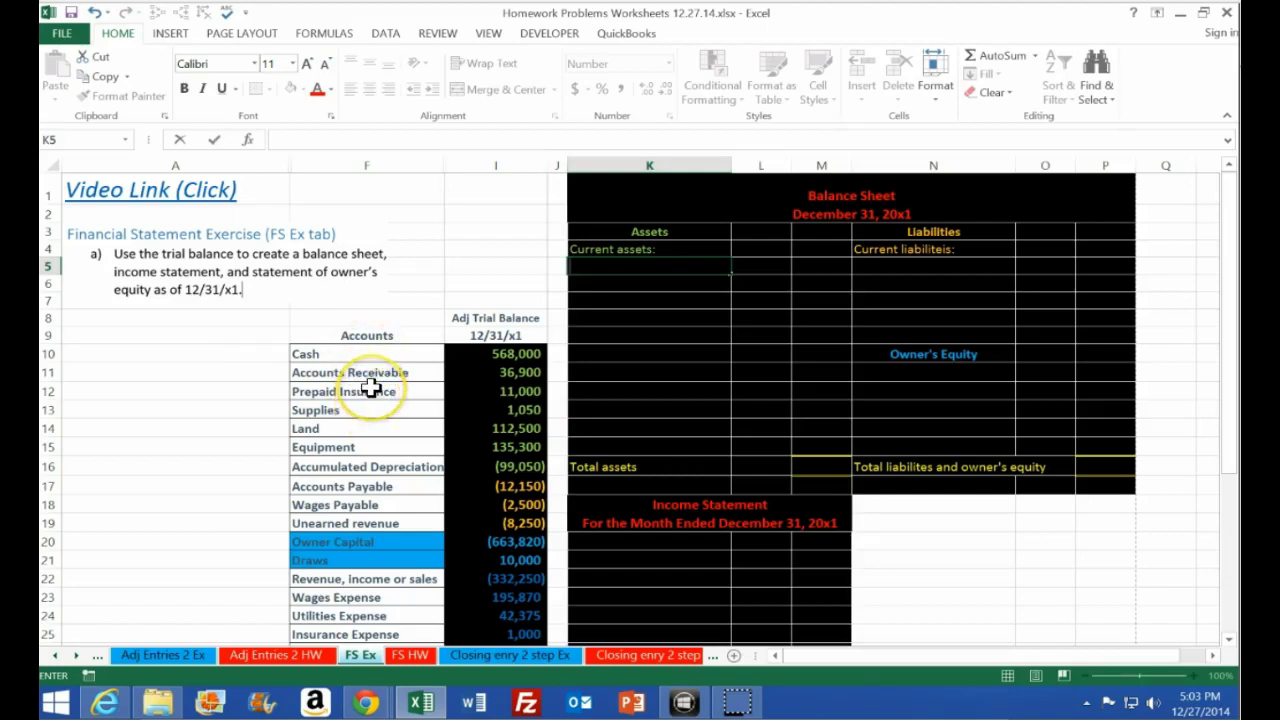
type("=")
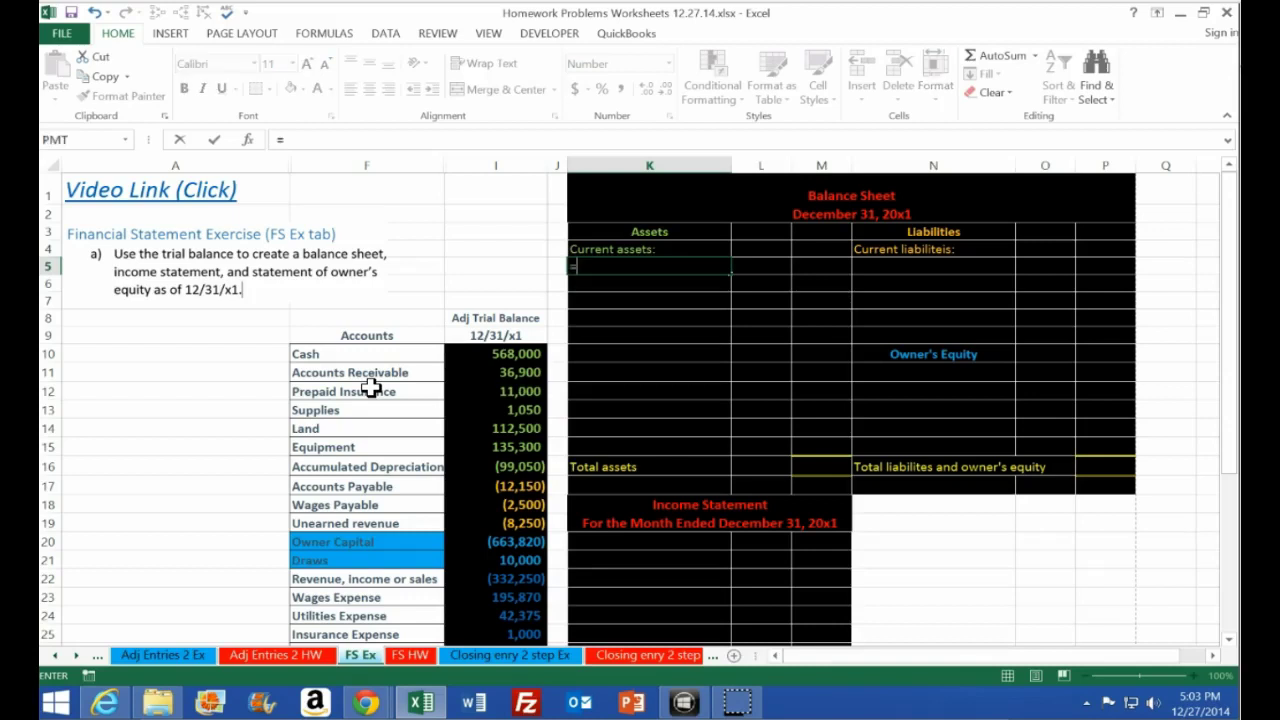
left_click(344, 354)
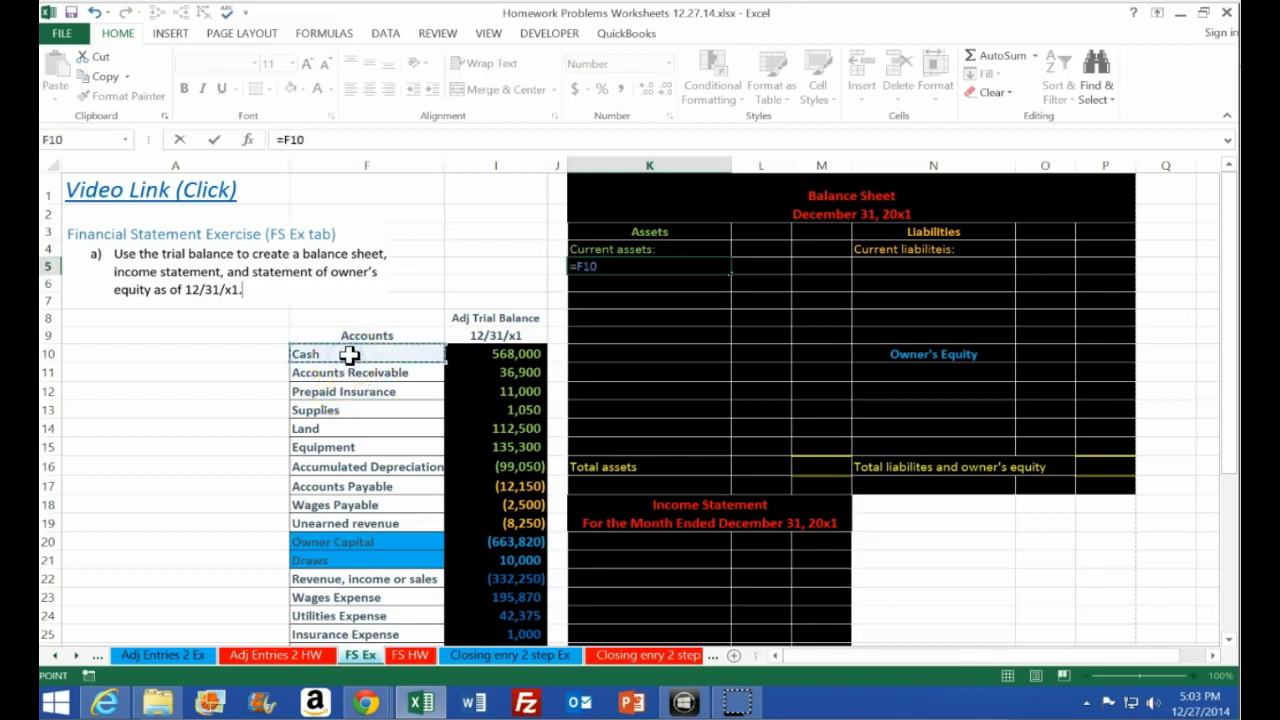
key("Return")
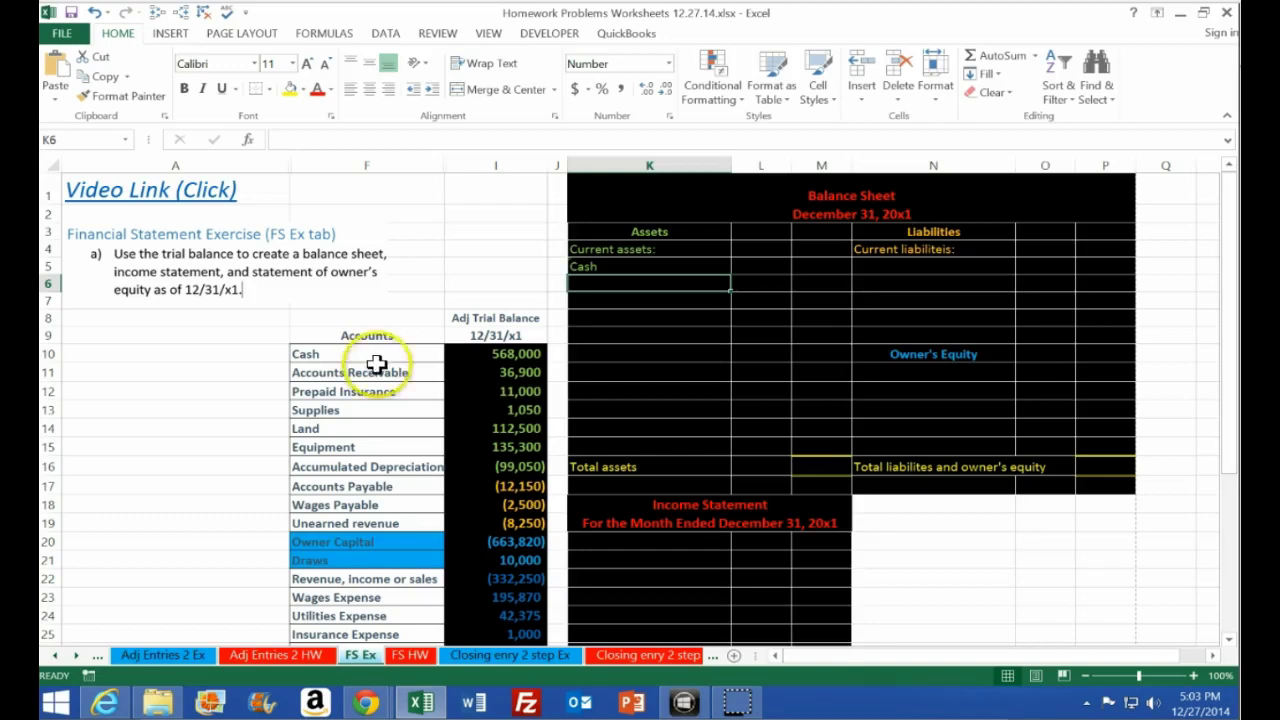
Copy the Accounts Receivable label and paste it as values into K6
left_click(371, 372)
right_click(373, 374)
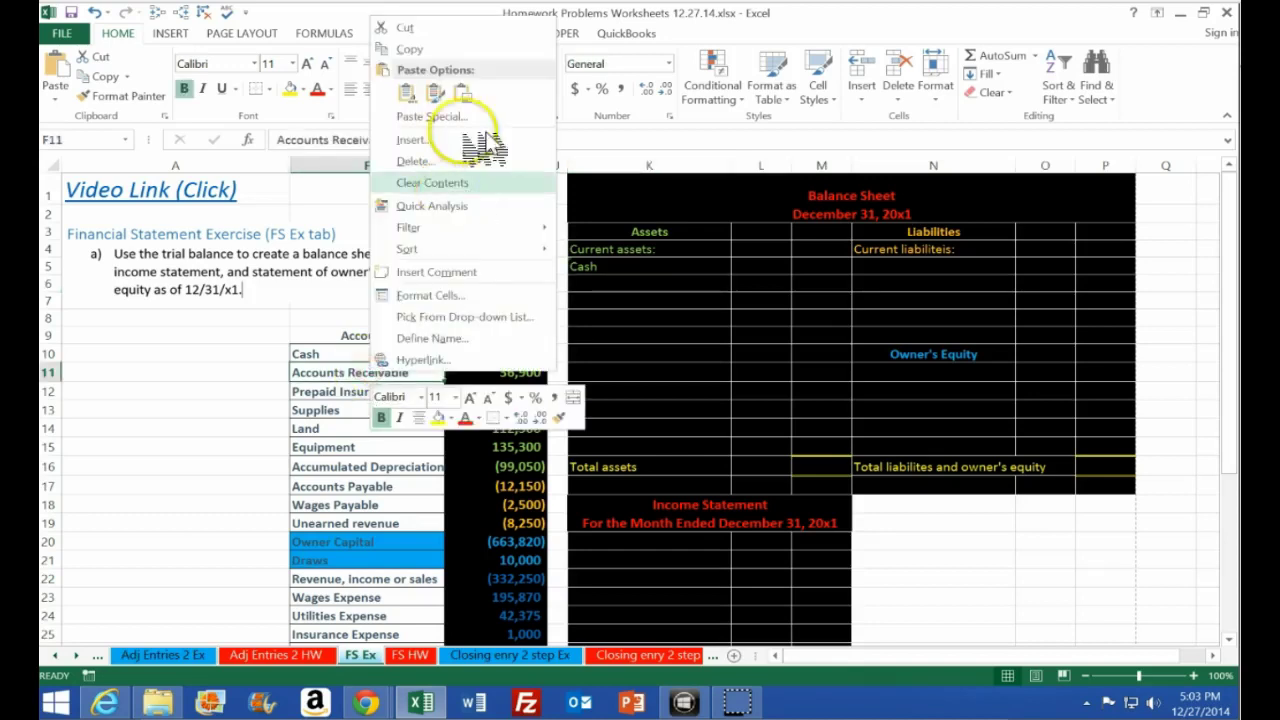
left_click(410, 49)
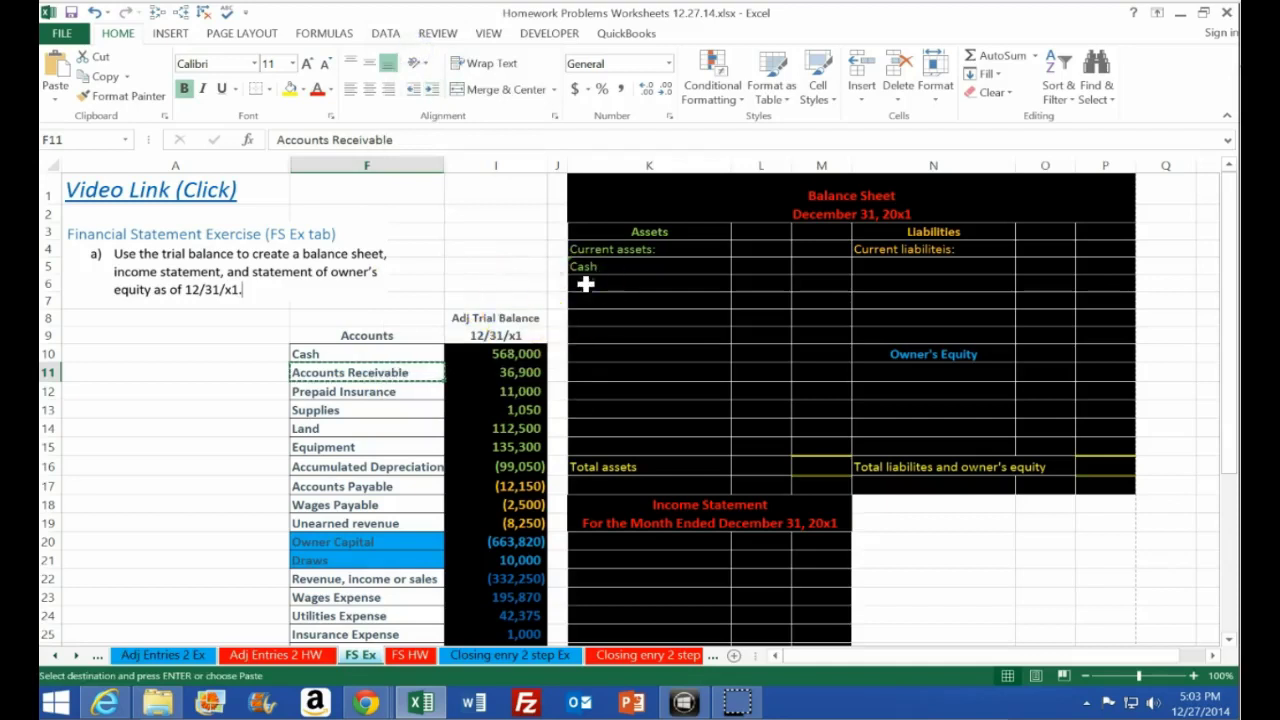
right_click(582, 285)
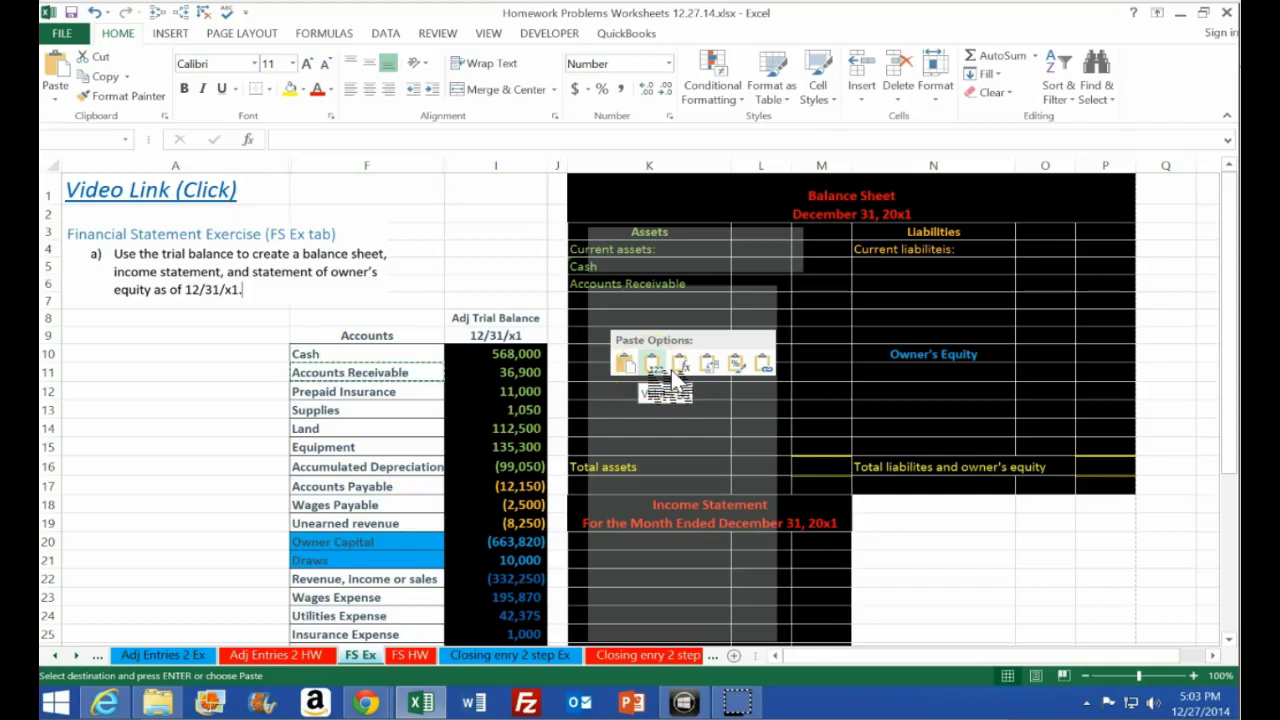
left_click(654, 366)
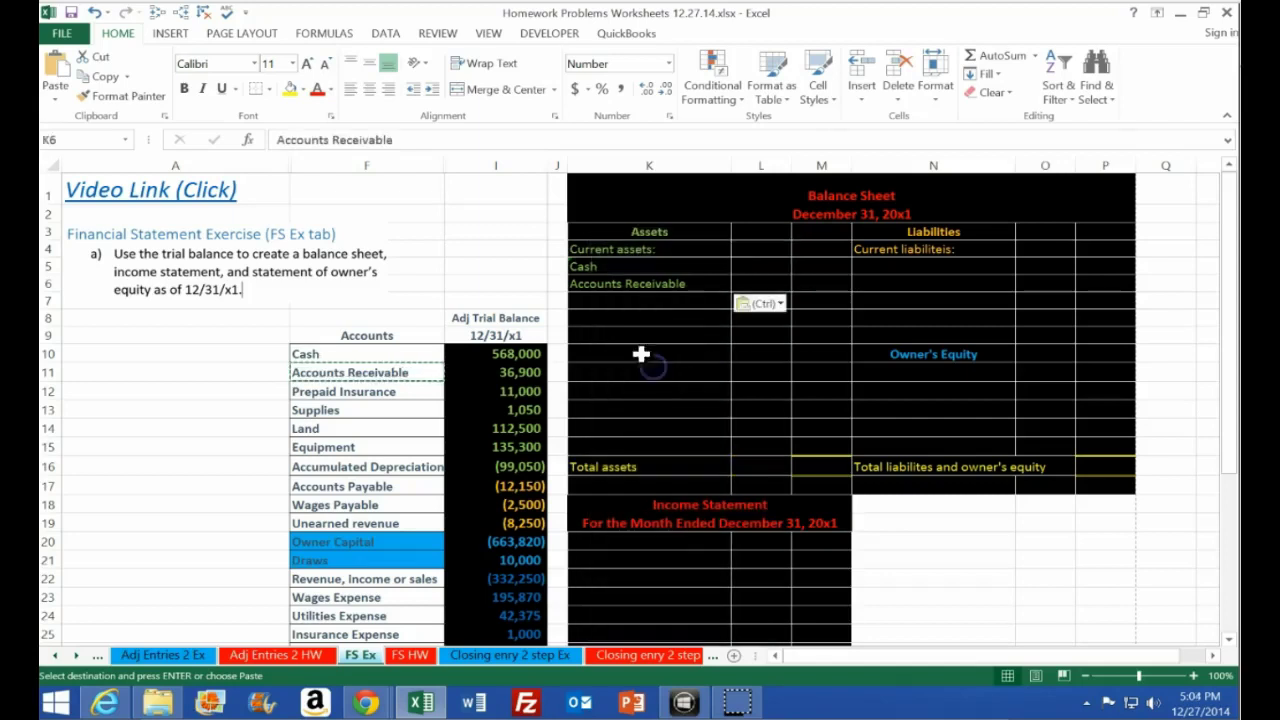
Type Prepaid insurance in K7 and link K8 to the Supplies label with =F13
left_click(596, 302)
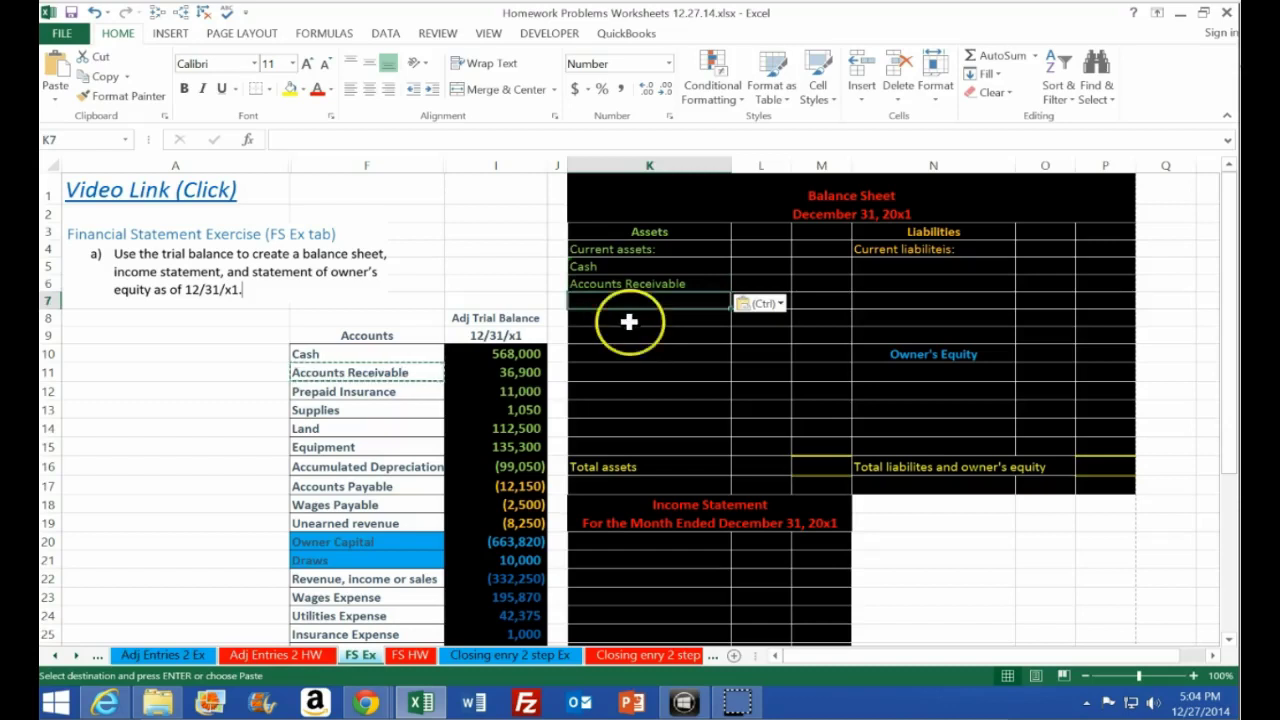
type("Prepaid in")
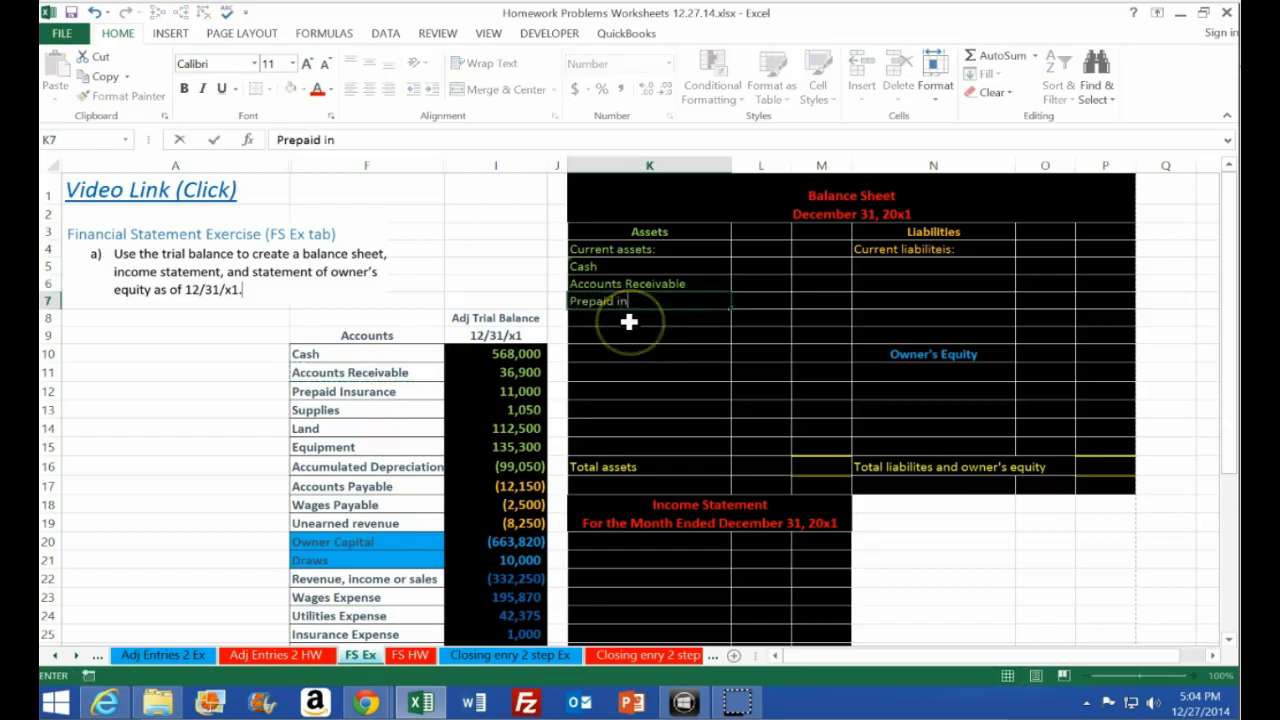
type("surance")
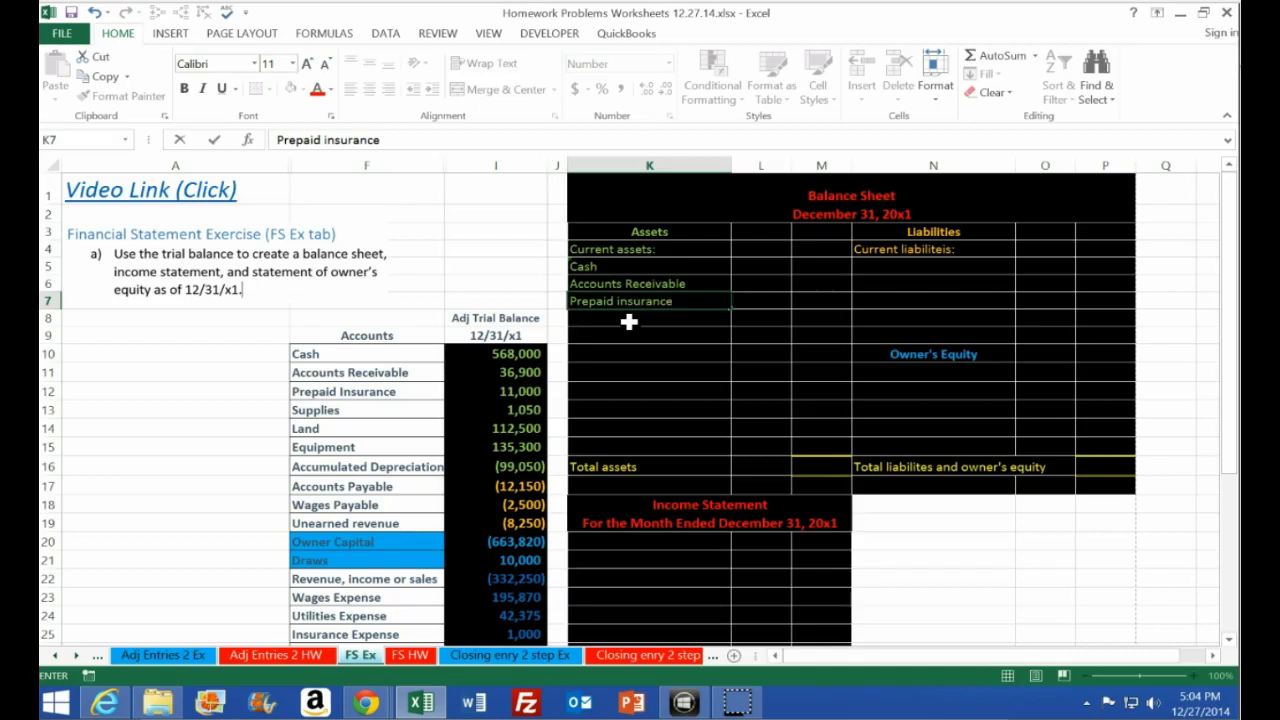
key("Return")
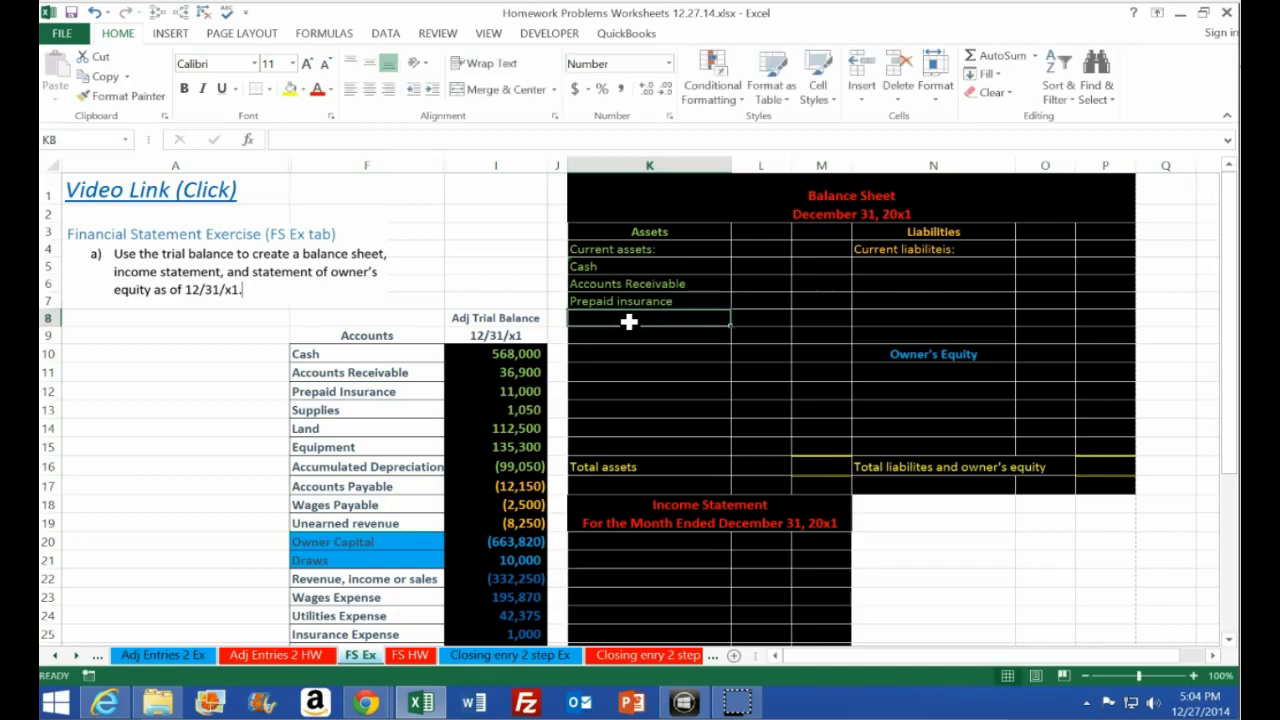
type("=")
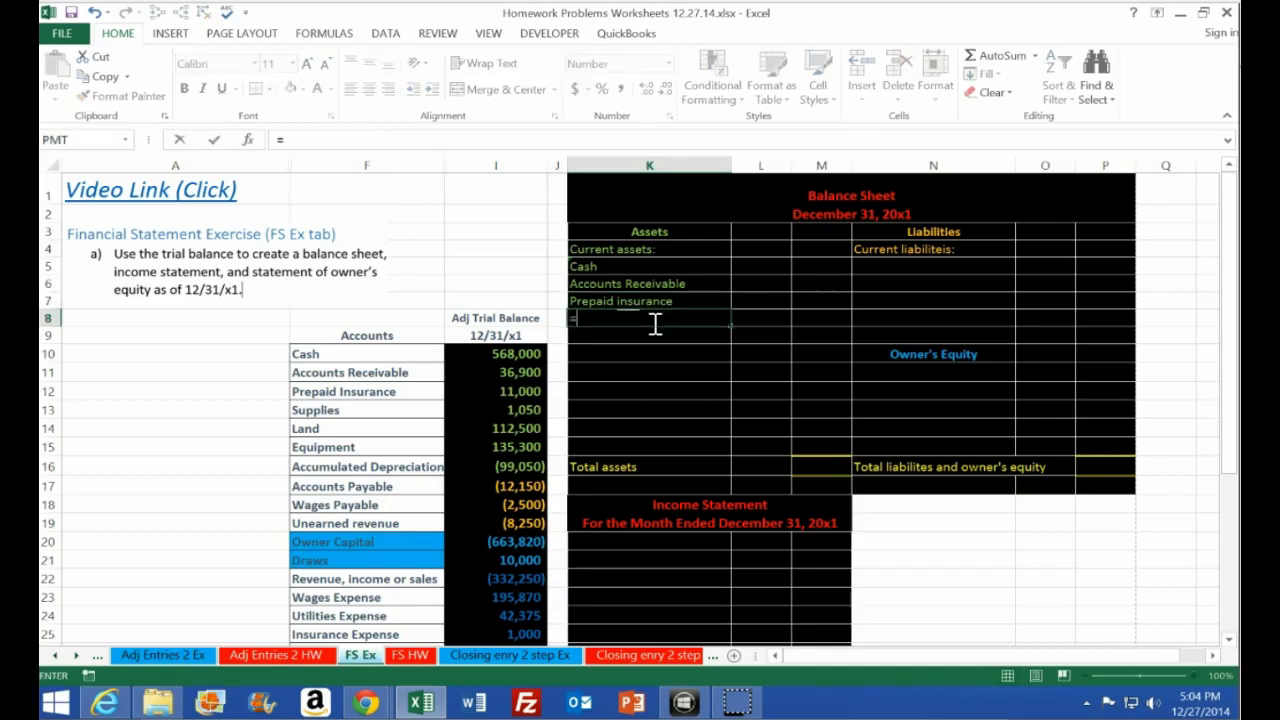
left_click(340, 413)
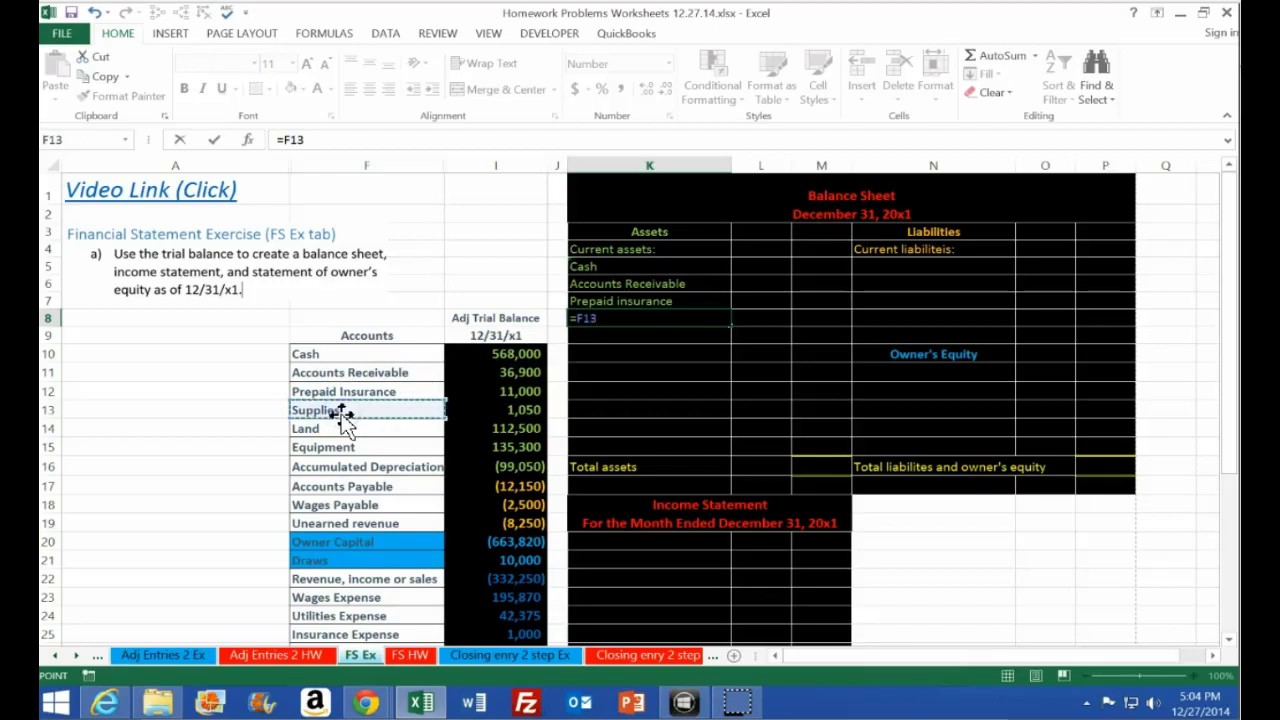
key("Return")
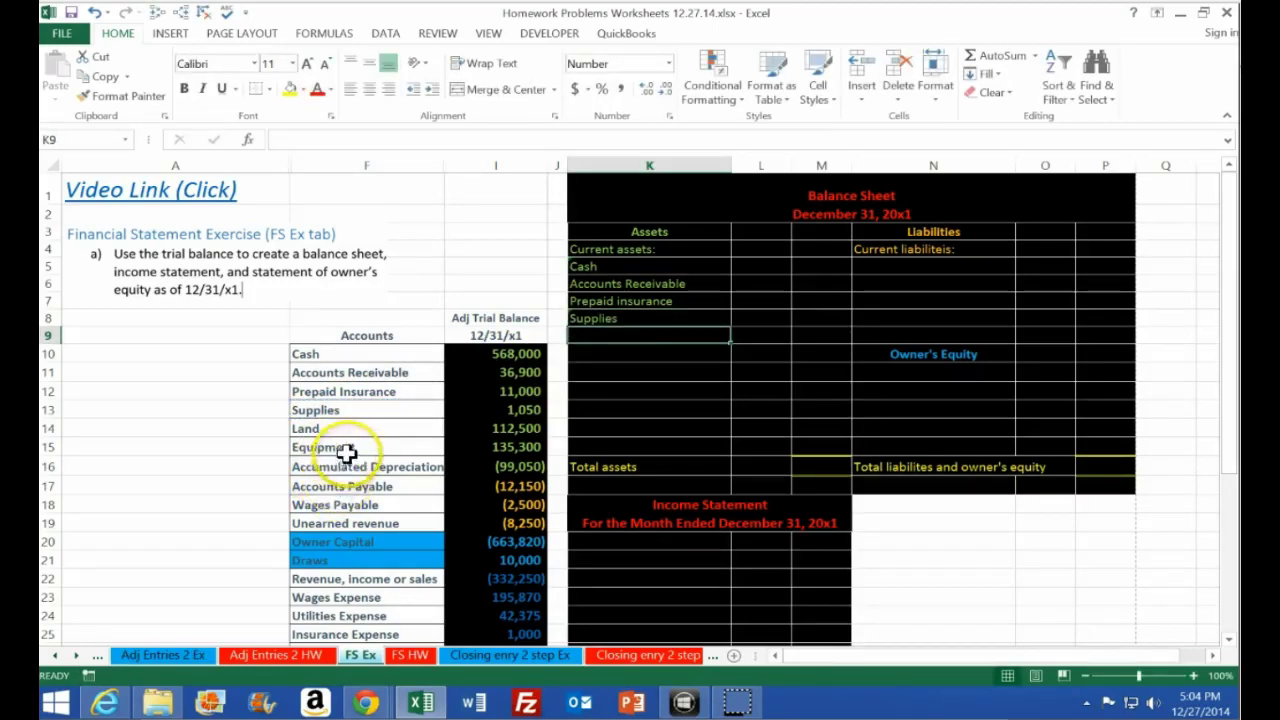
left_click(318, 410)
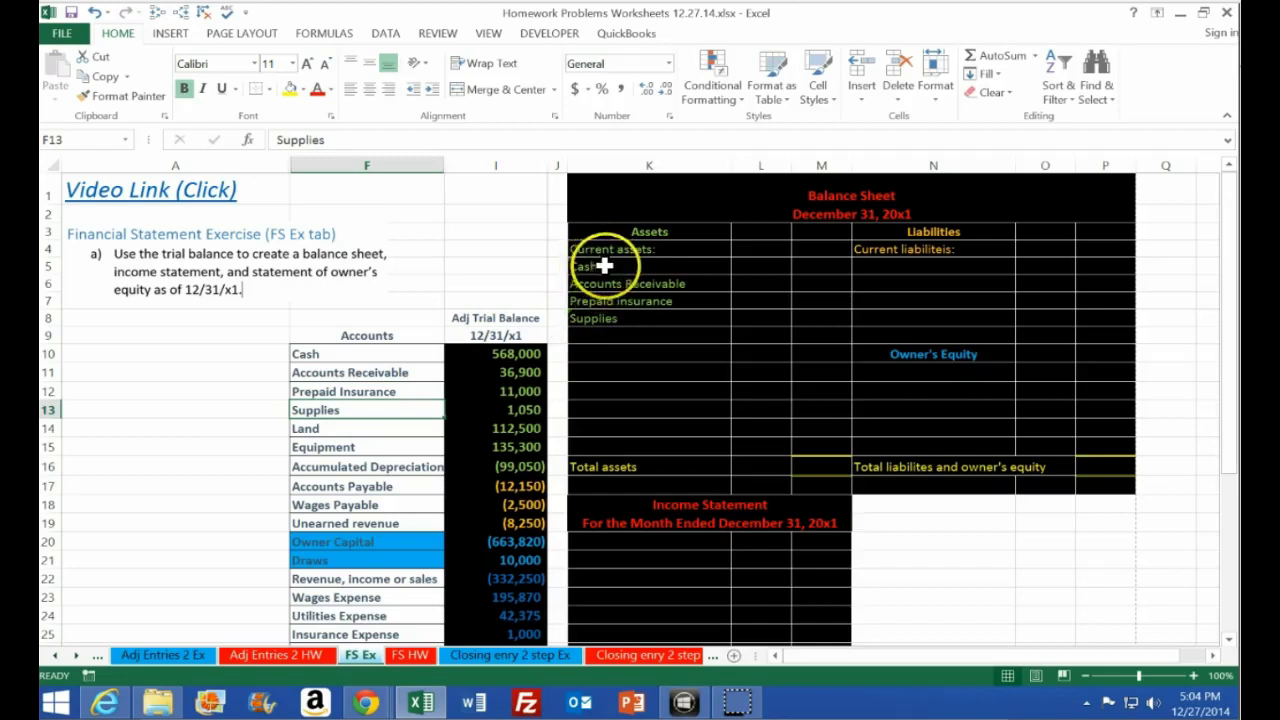
Indent the Cash, Accounts Receivable, Prepaid insurance and Supplies labels in K5:K8
left_click_drag(605, 265, 606, 314)
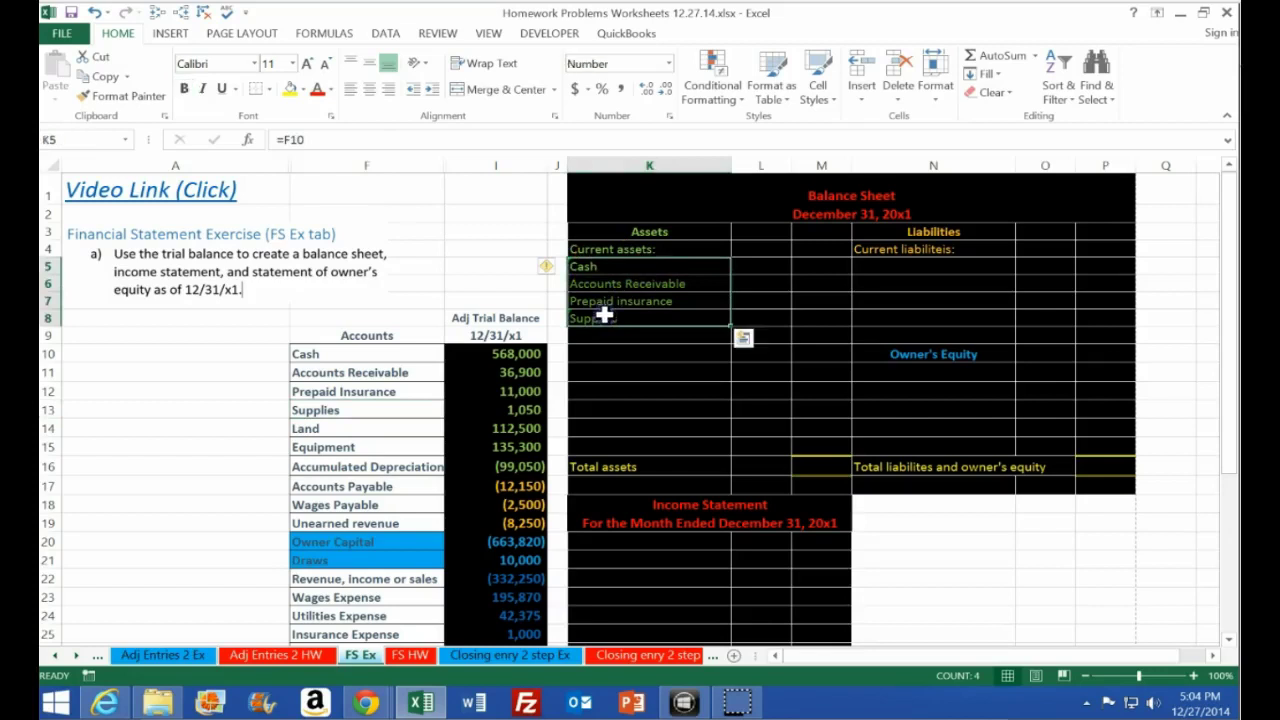
left_click(432, 90)
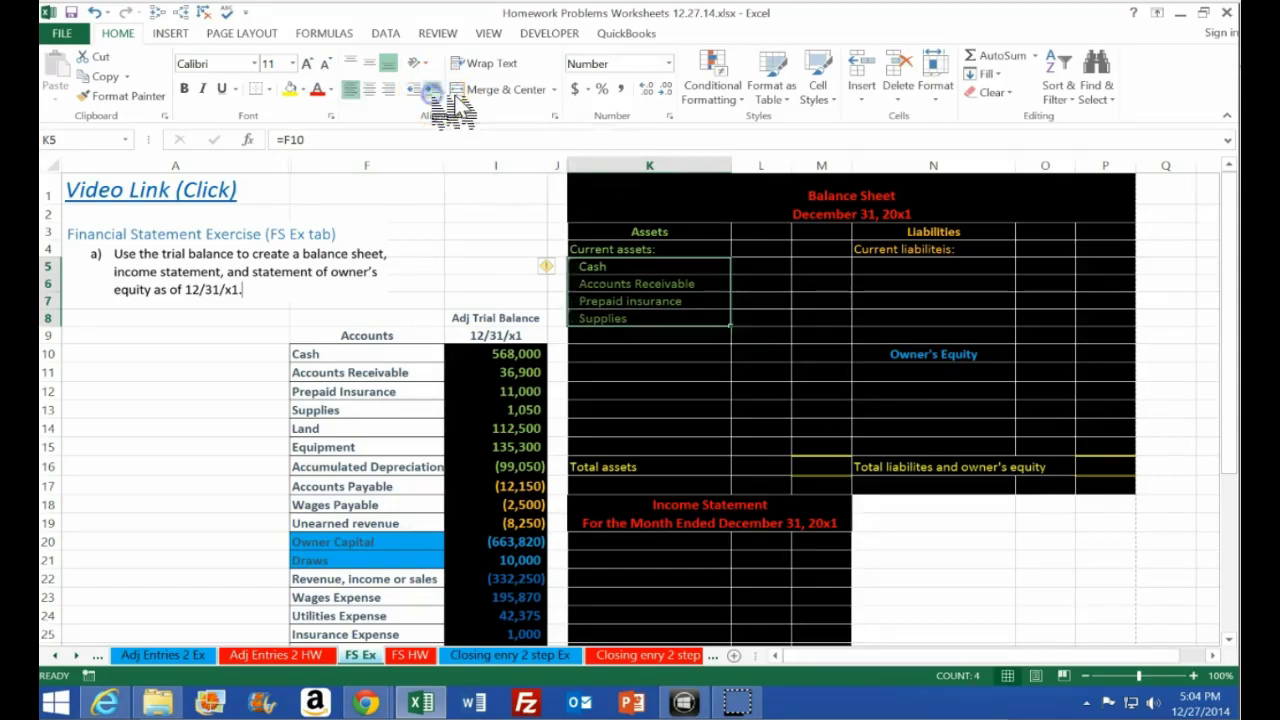
left_click(667, 305)
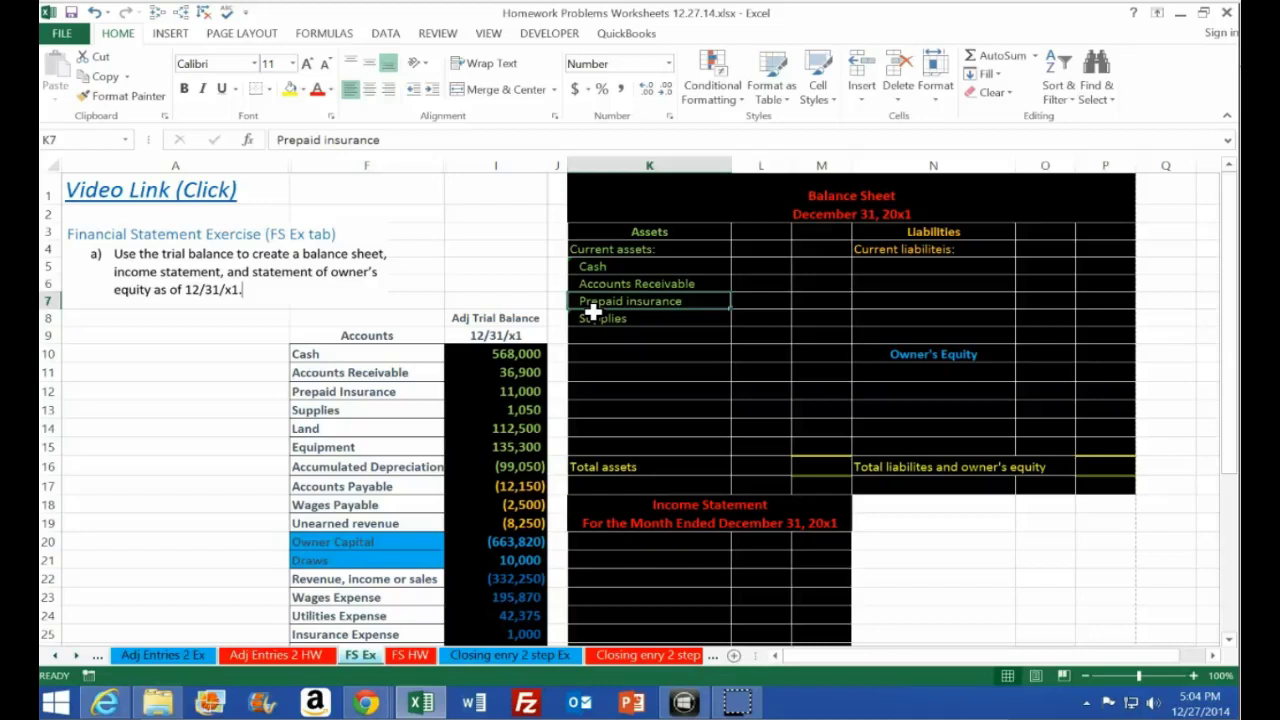
left_click(745, 267)
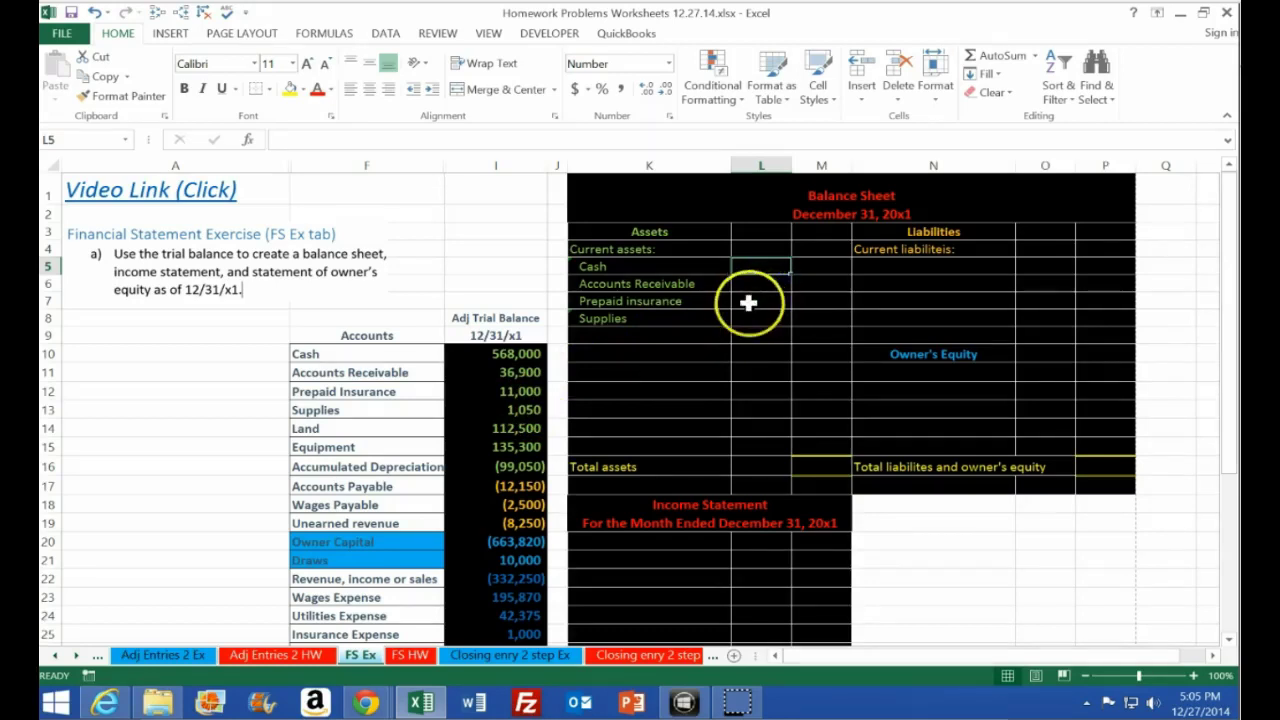
type("568000")
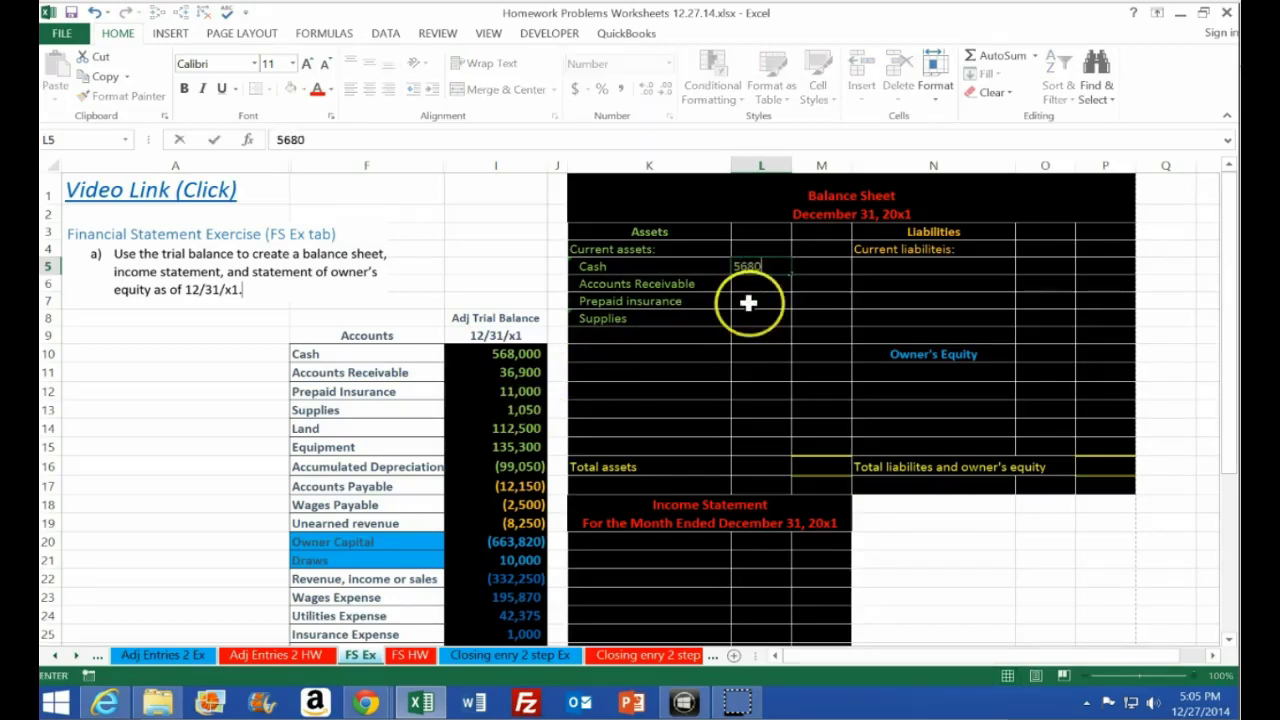
key("Return")
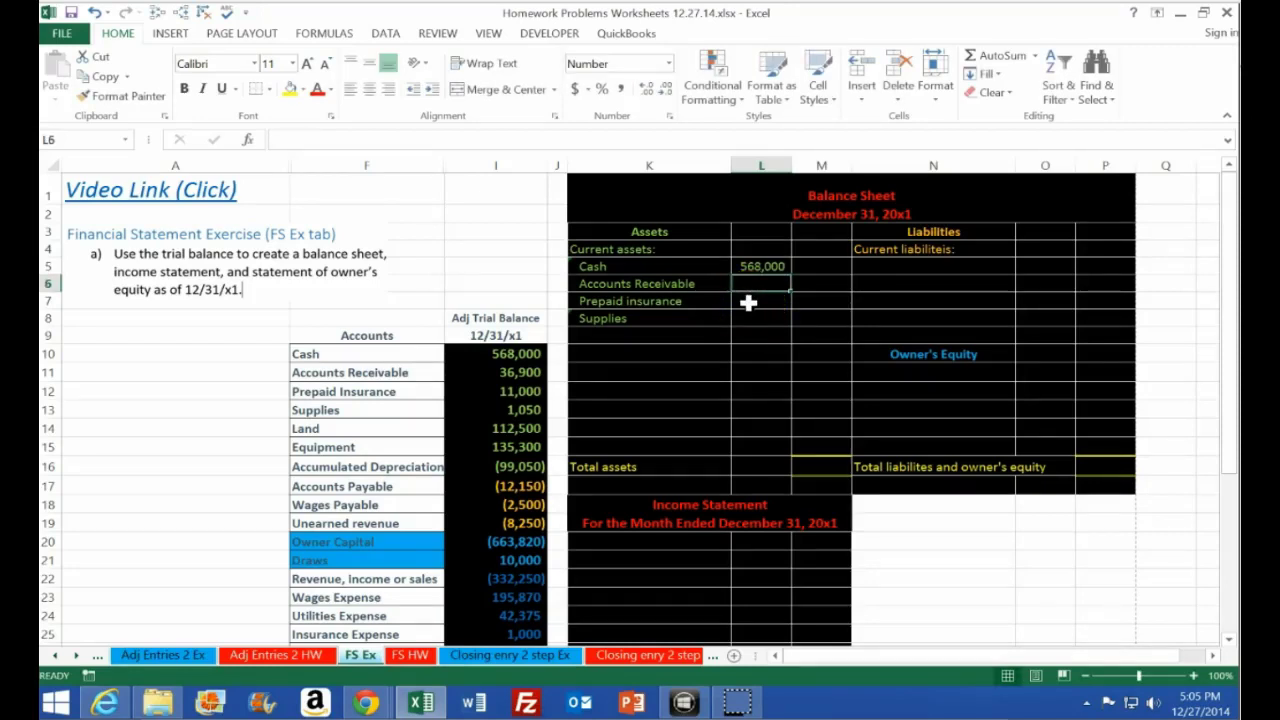
key("Up")
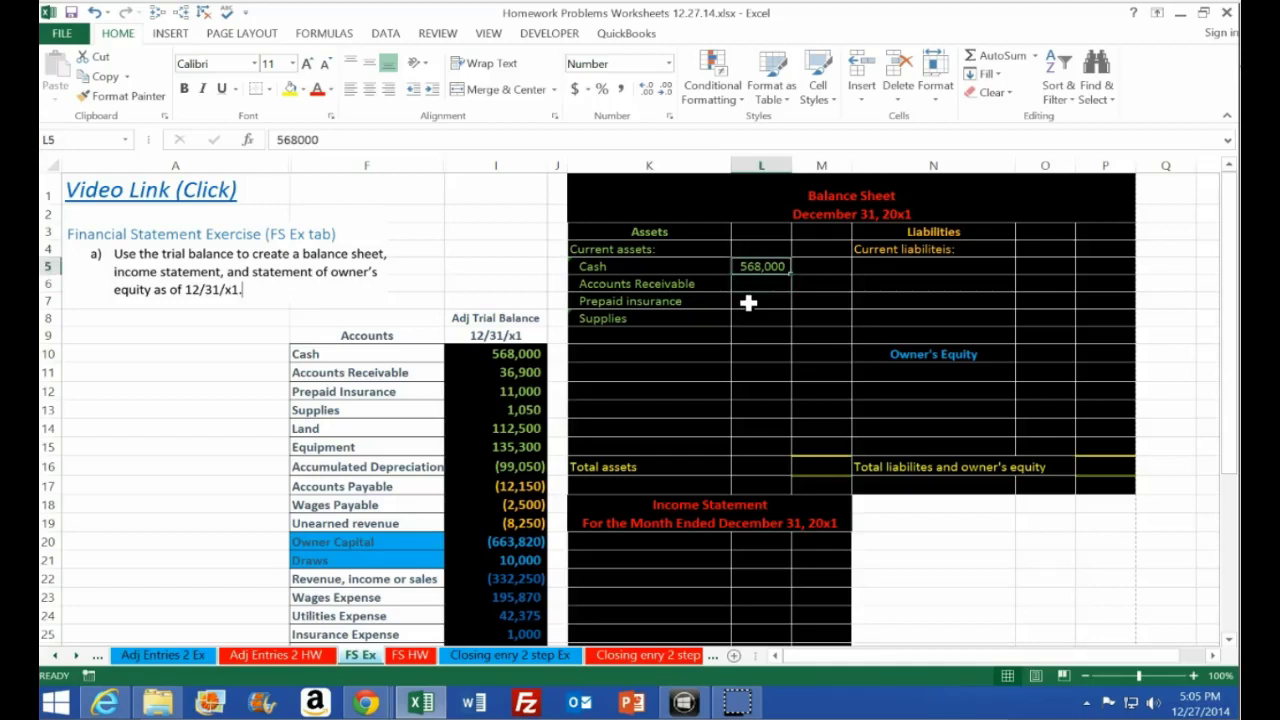
key("Delete")
type("56800")
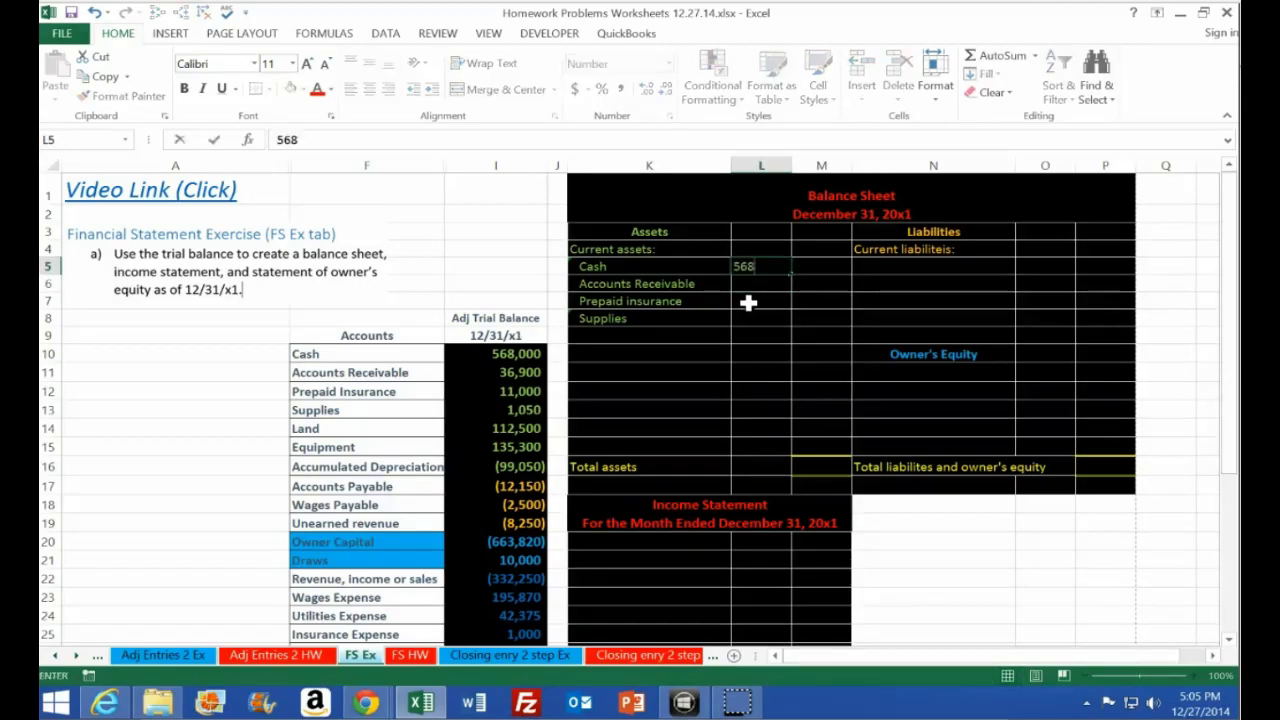
key("Return")
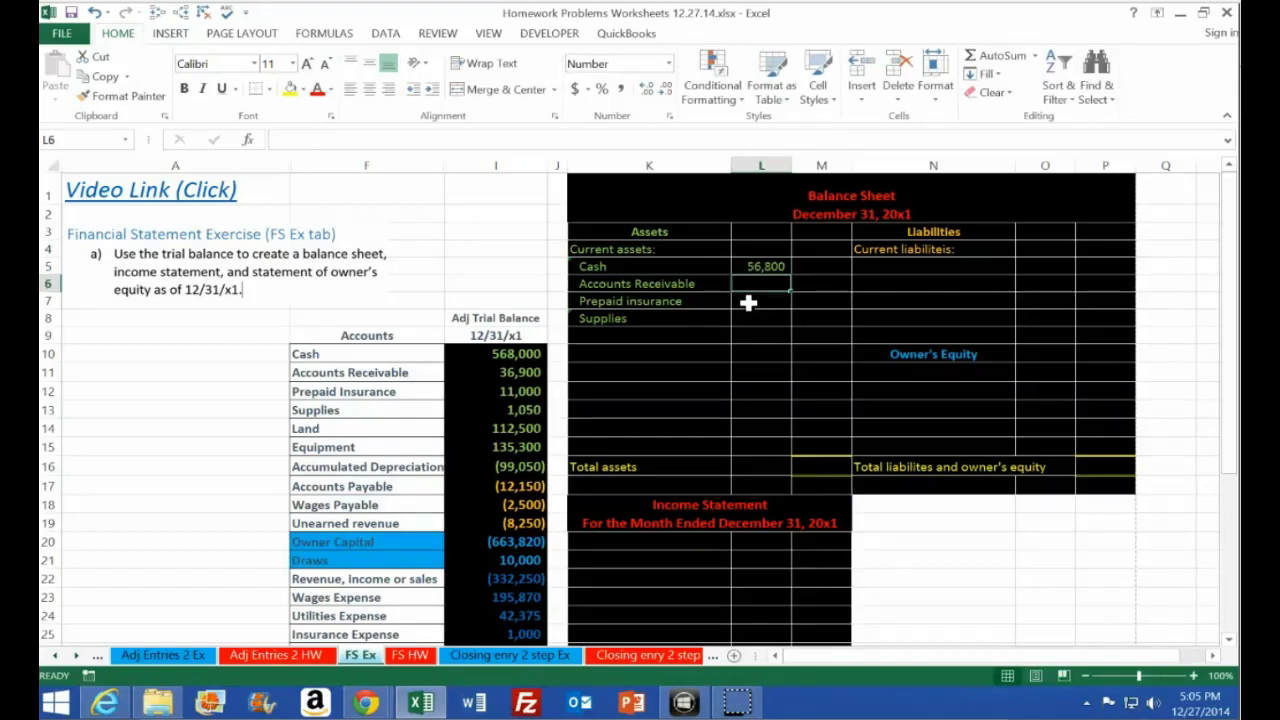
key("Up")
key("Delete")
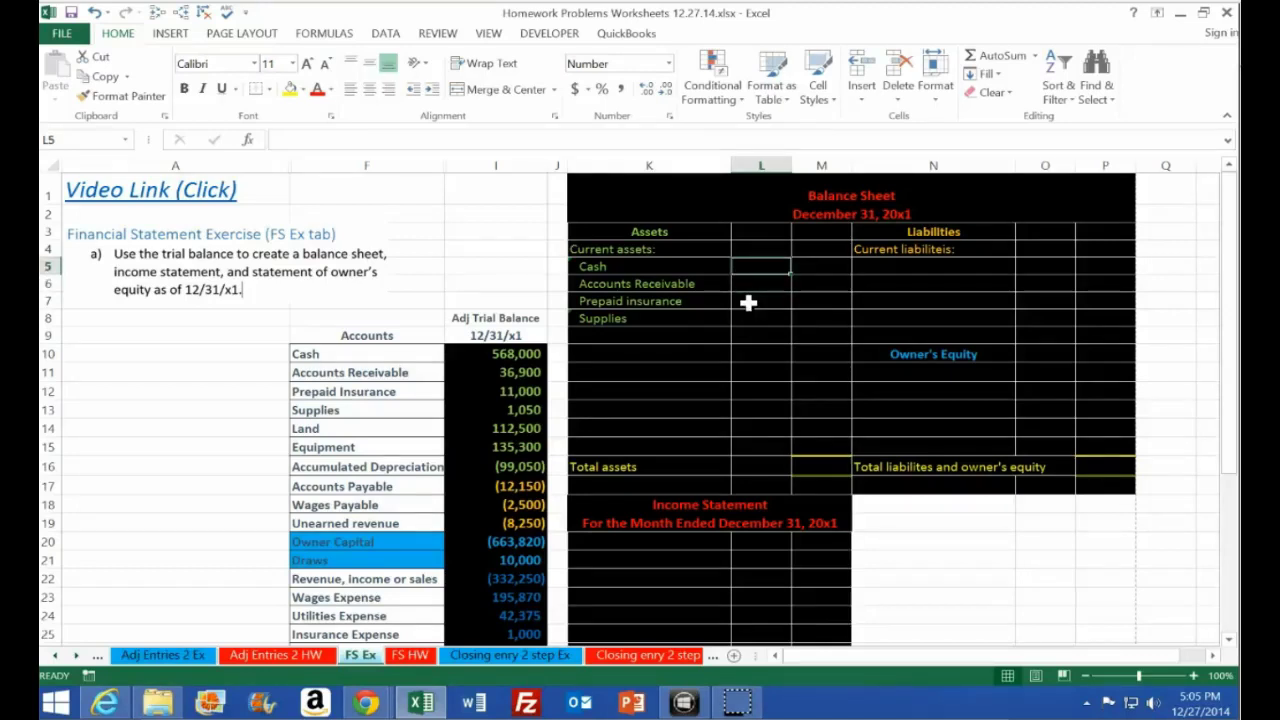
Link L5 to the trial balance Cash amount with =I10, briefly tracing I10's dependents
type("=")
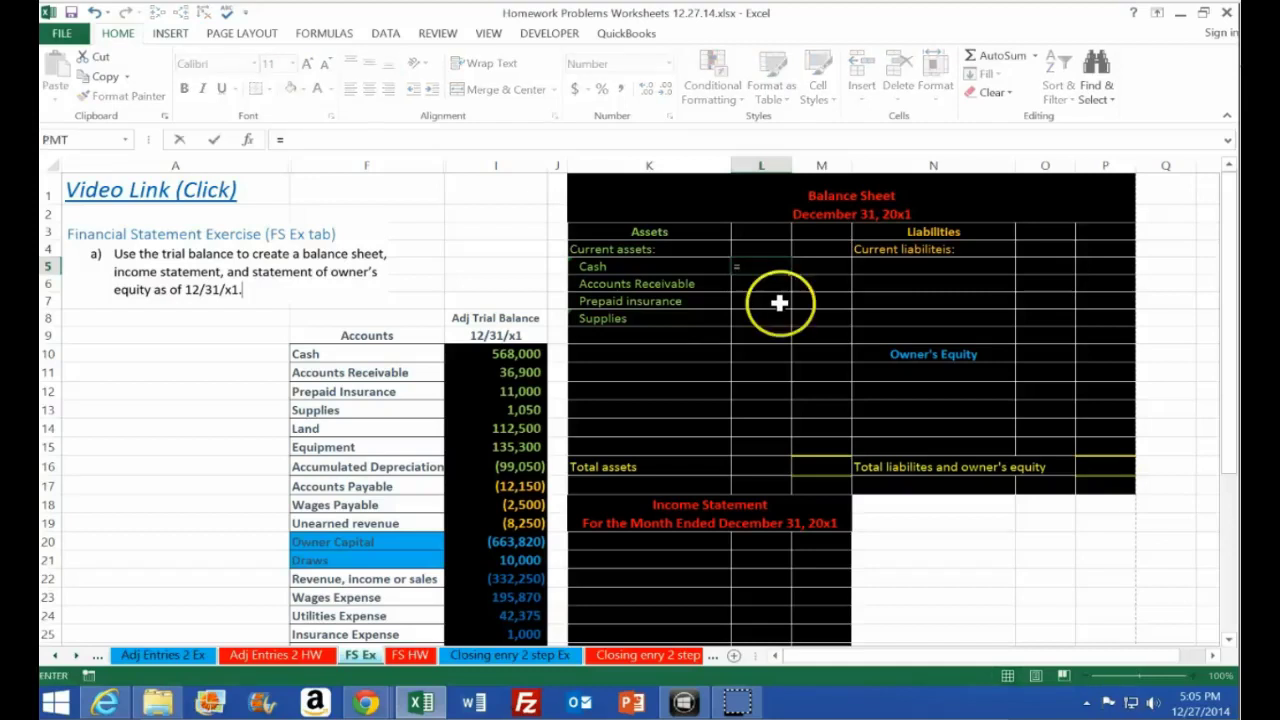
left_click(510, 354)
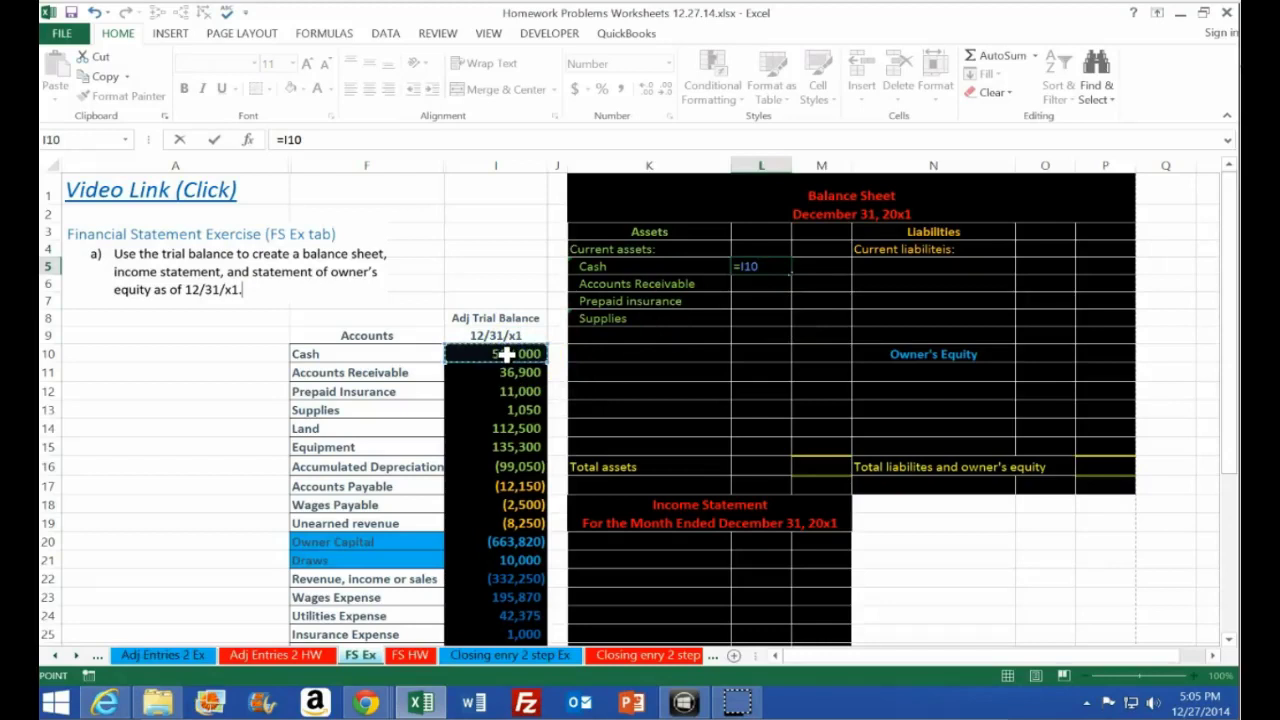
key("ctrl+Return")
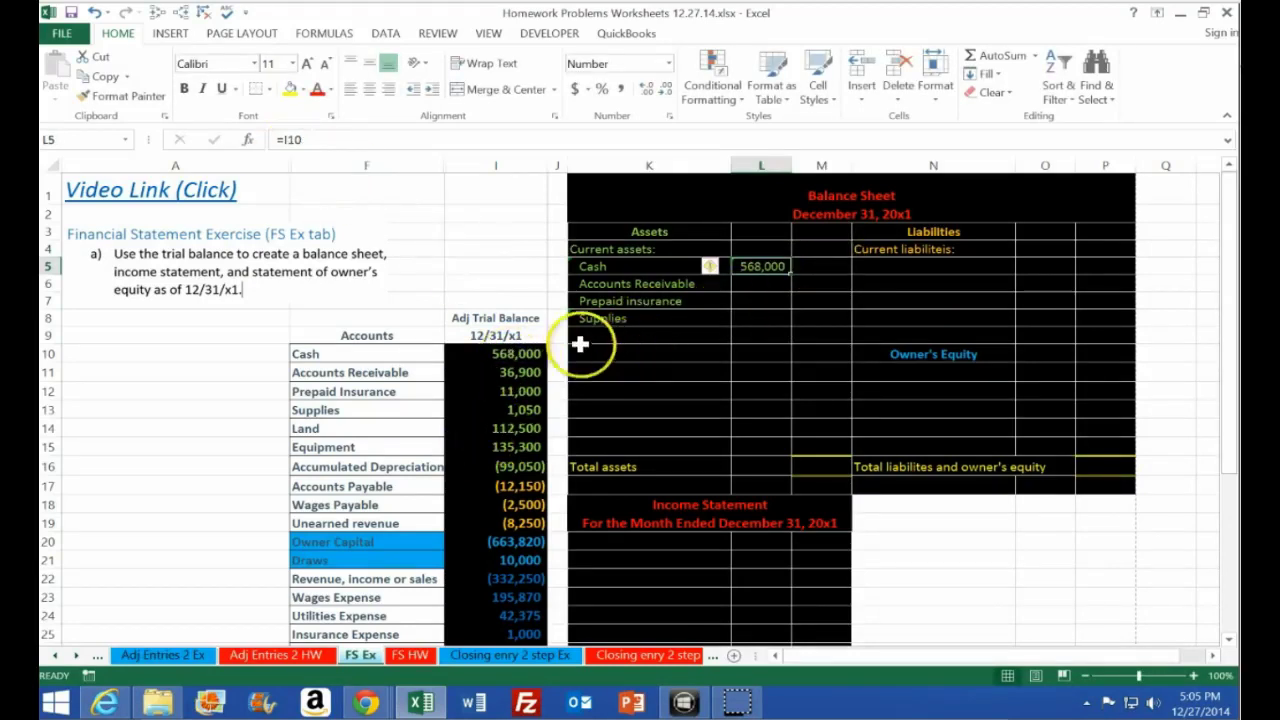
left_click(514, 354)
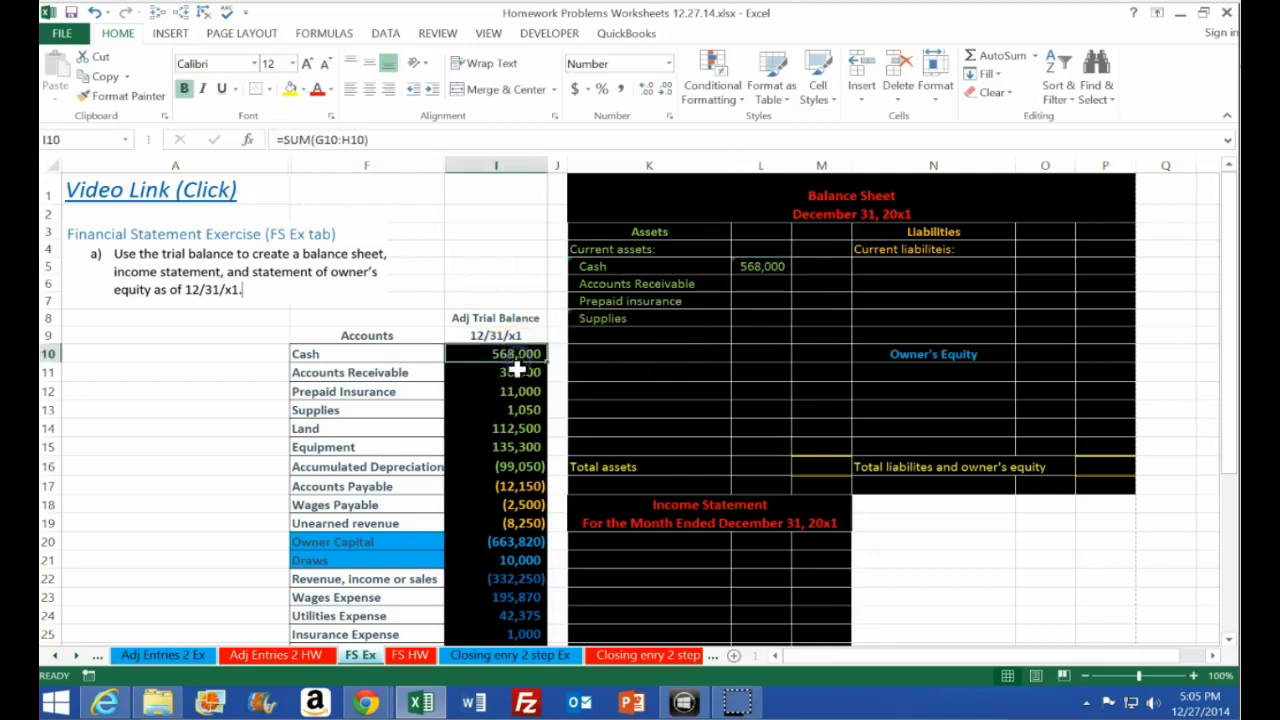
left_click(178, 14)
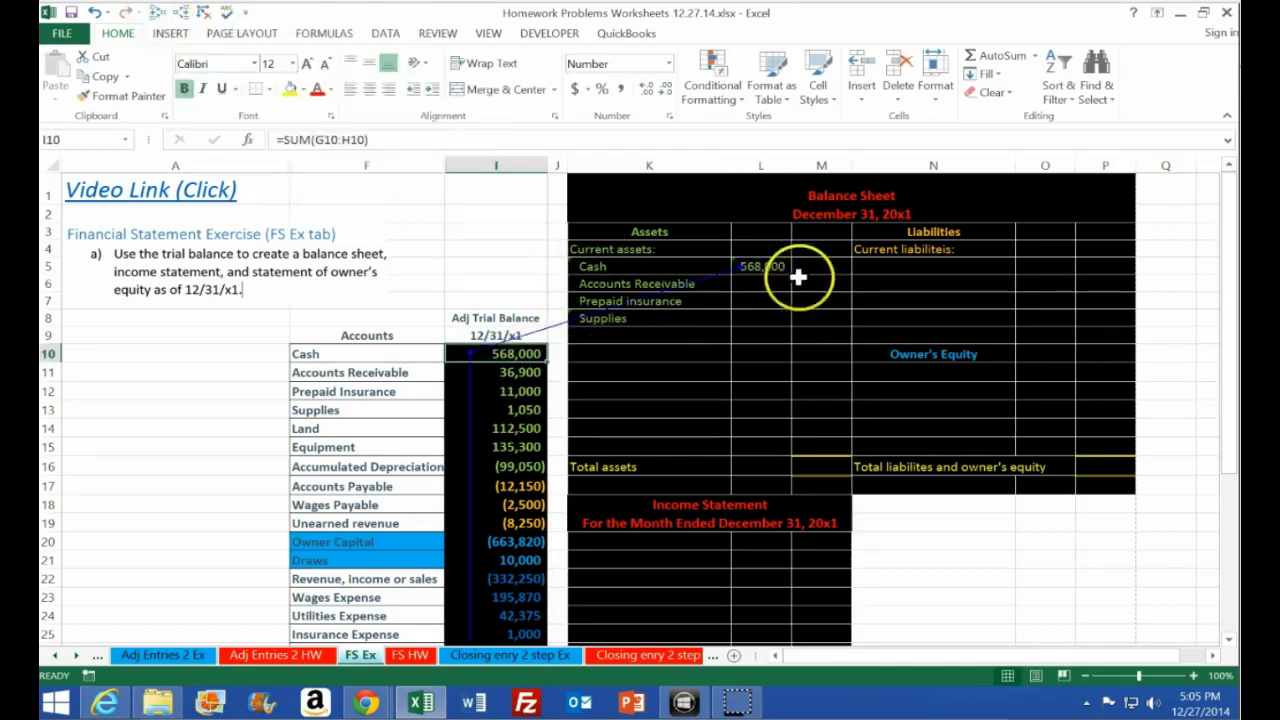
left_click(203, 14)
Link L6, L7 and L8 to =I11, =I12 and =I13 for Accounts Receivable, Prepaid insurance and Supplies
left_click(740, 284)
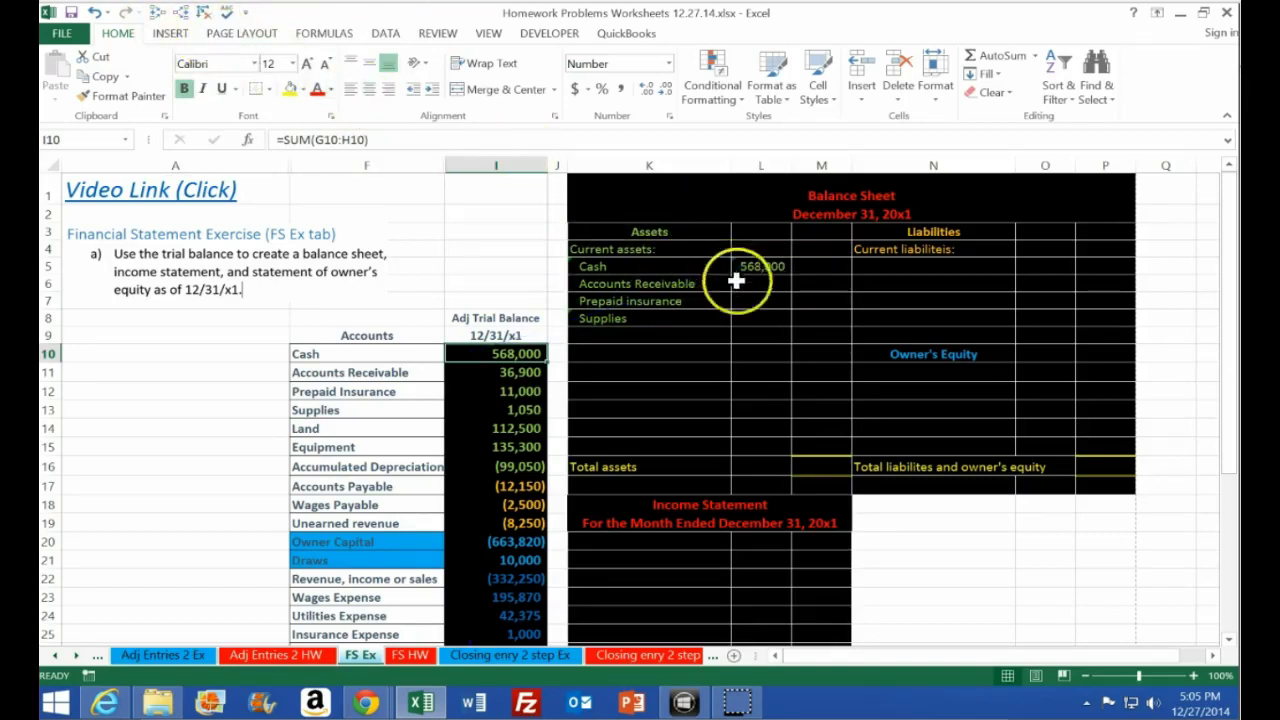
type("=")
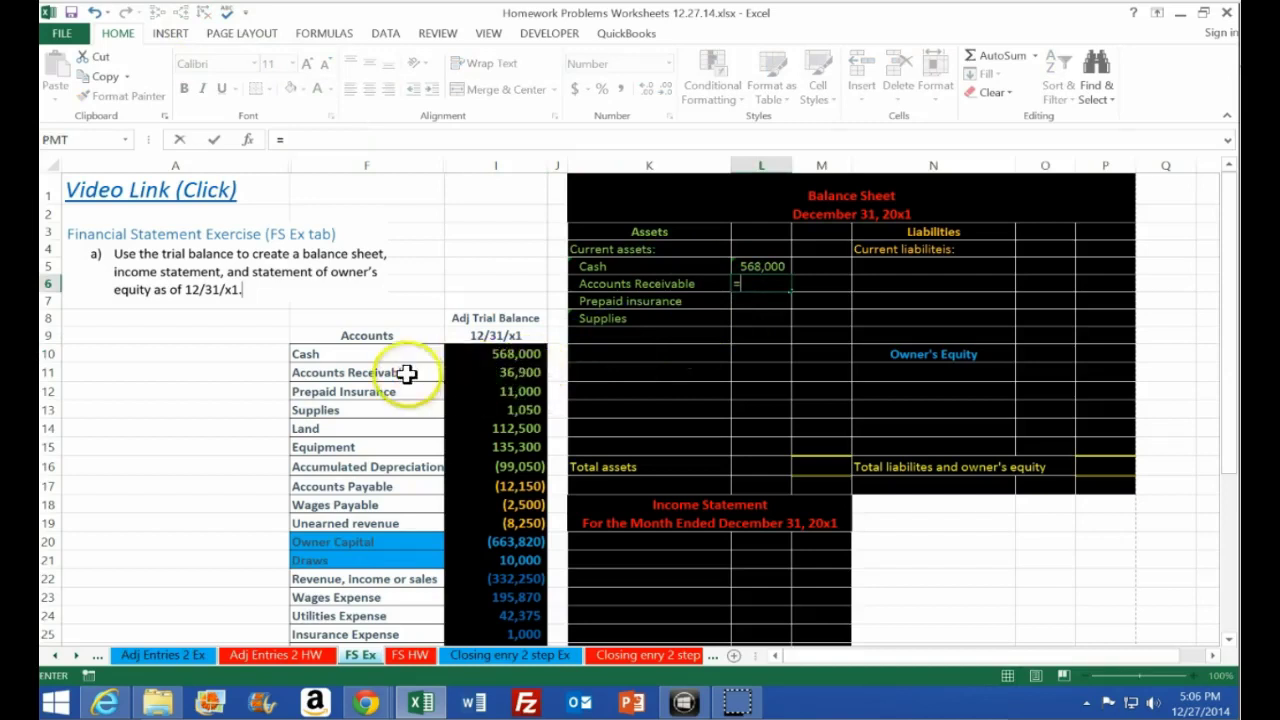
left_click(480, 372)
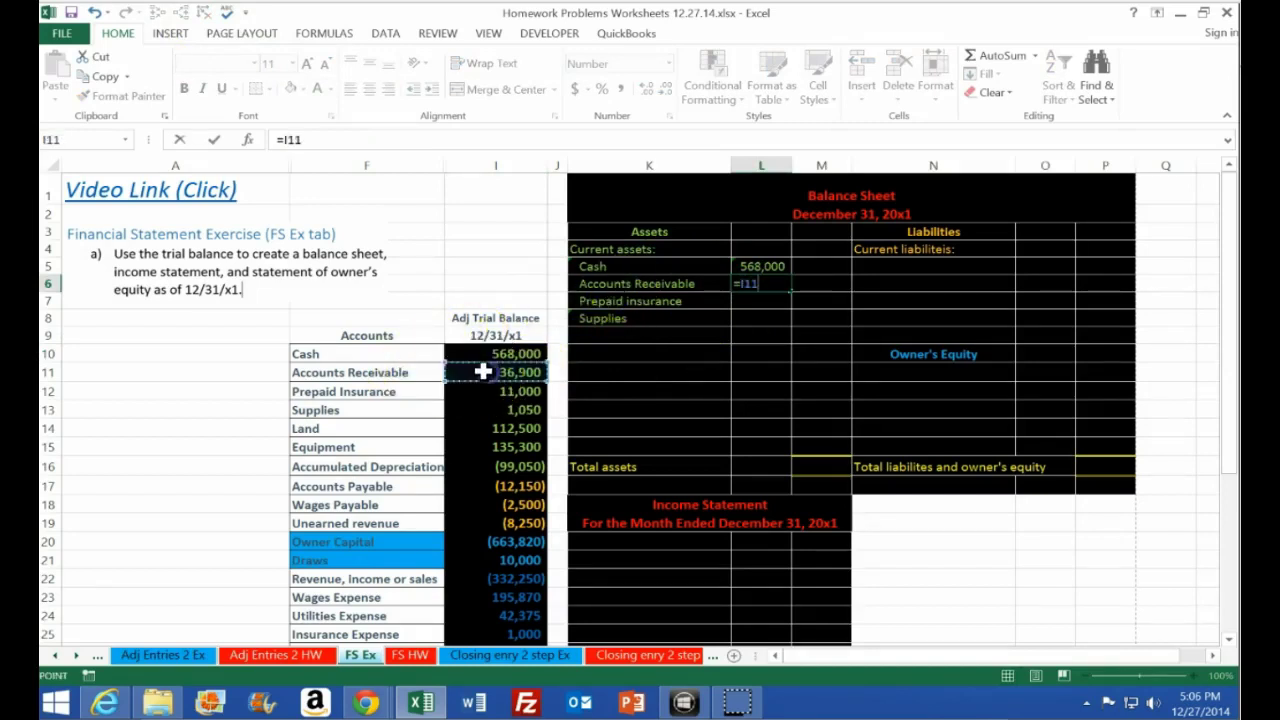
key("Return")
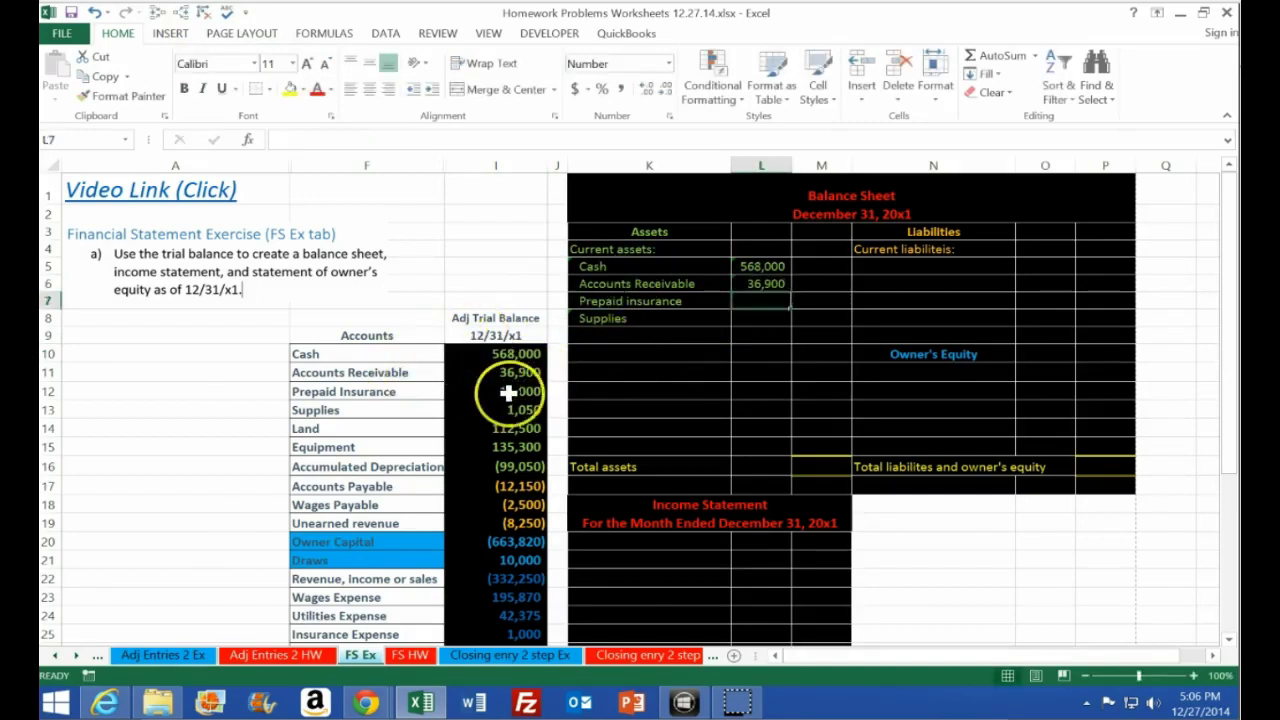
type("=")
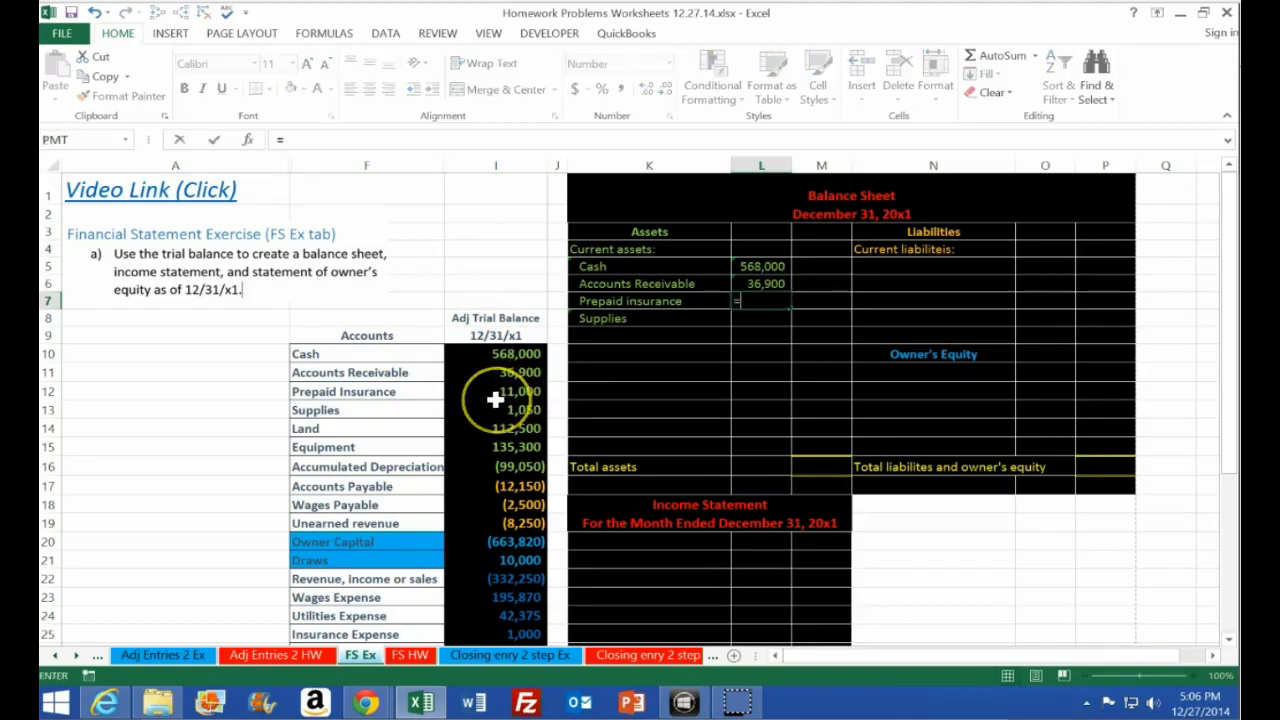
left_click(486, 393)
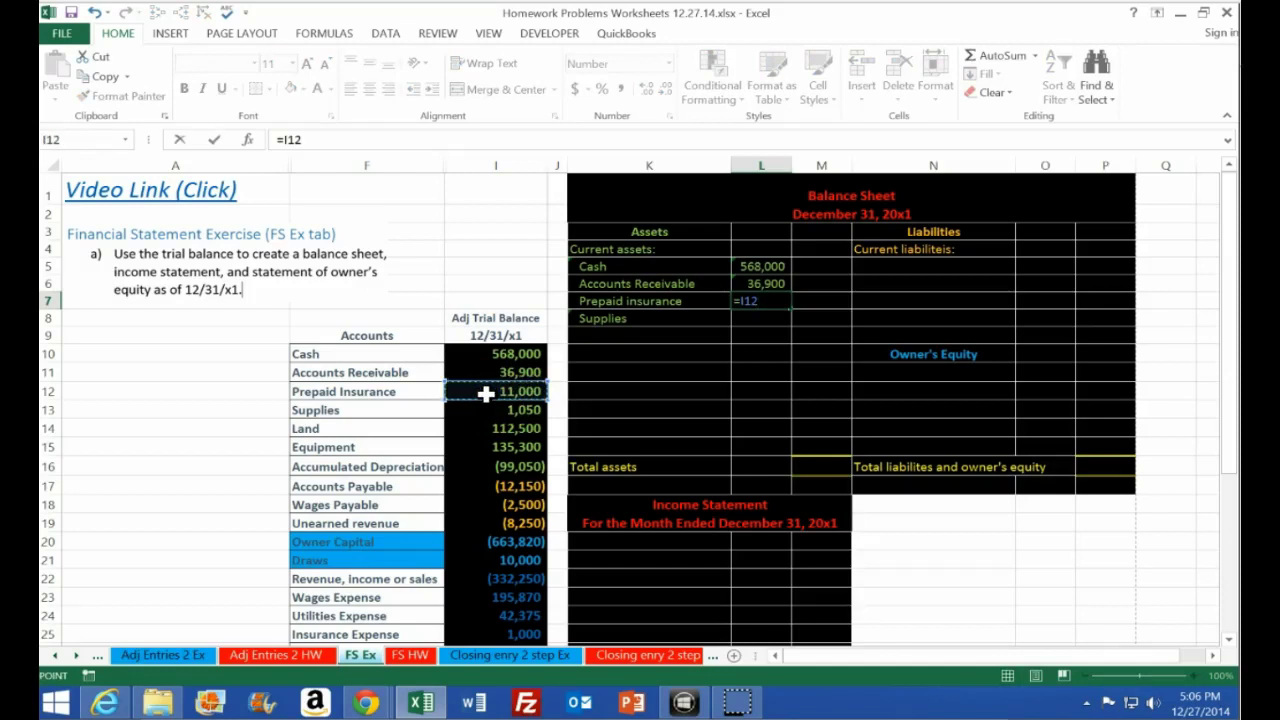
key("Return")
type("=")
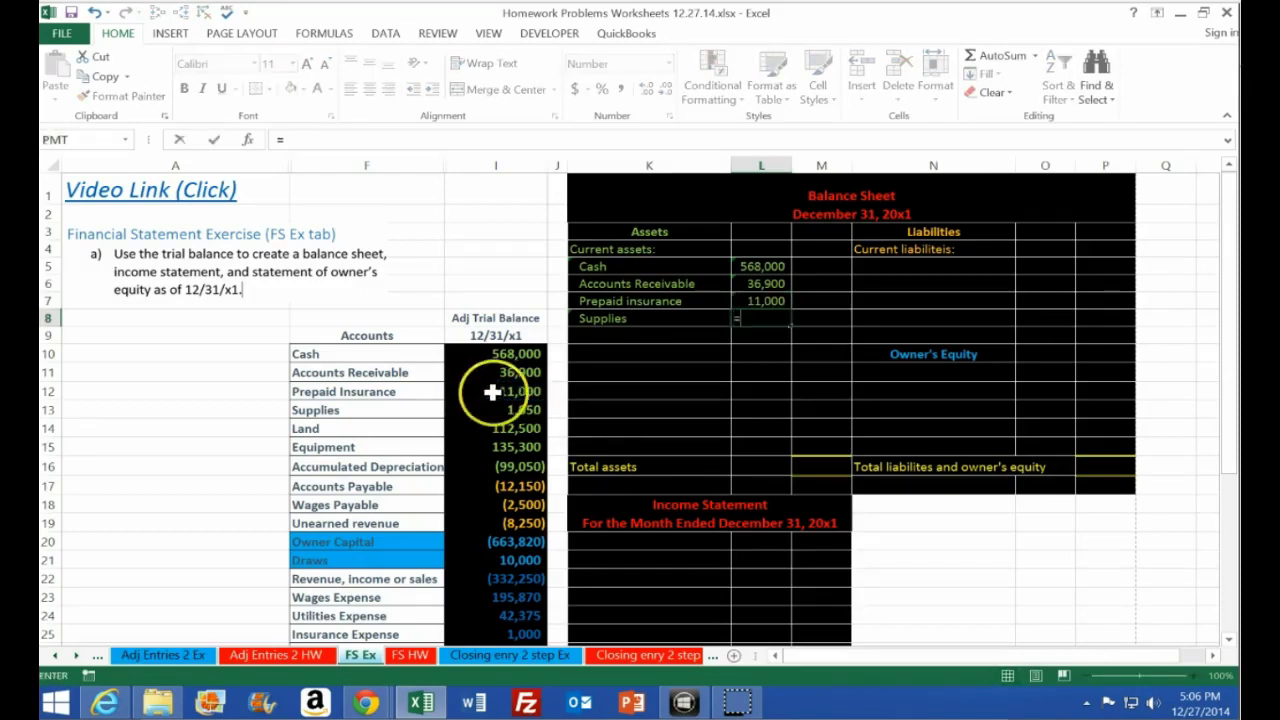
left_click(490, 410)
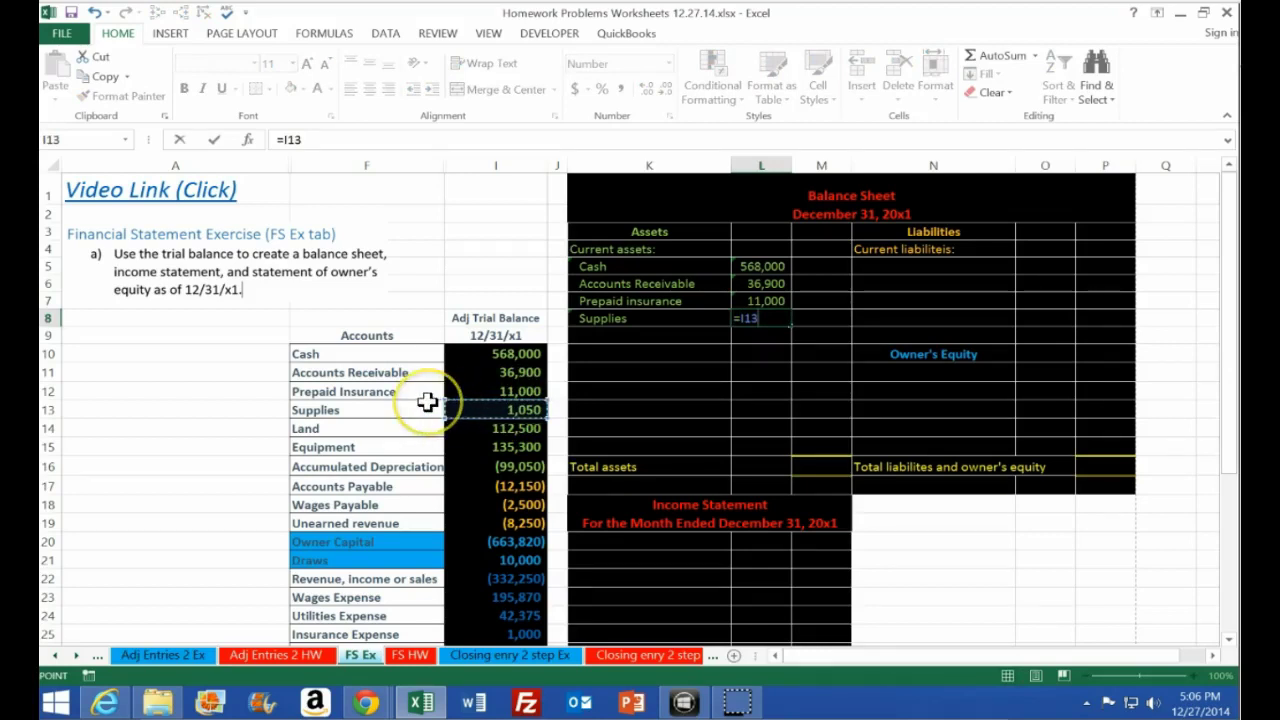
key("Return")
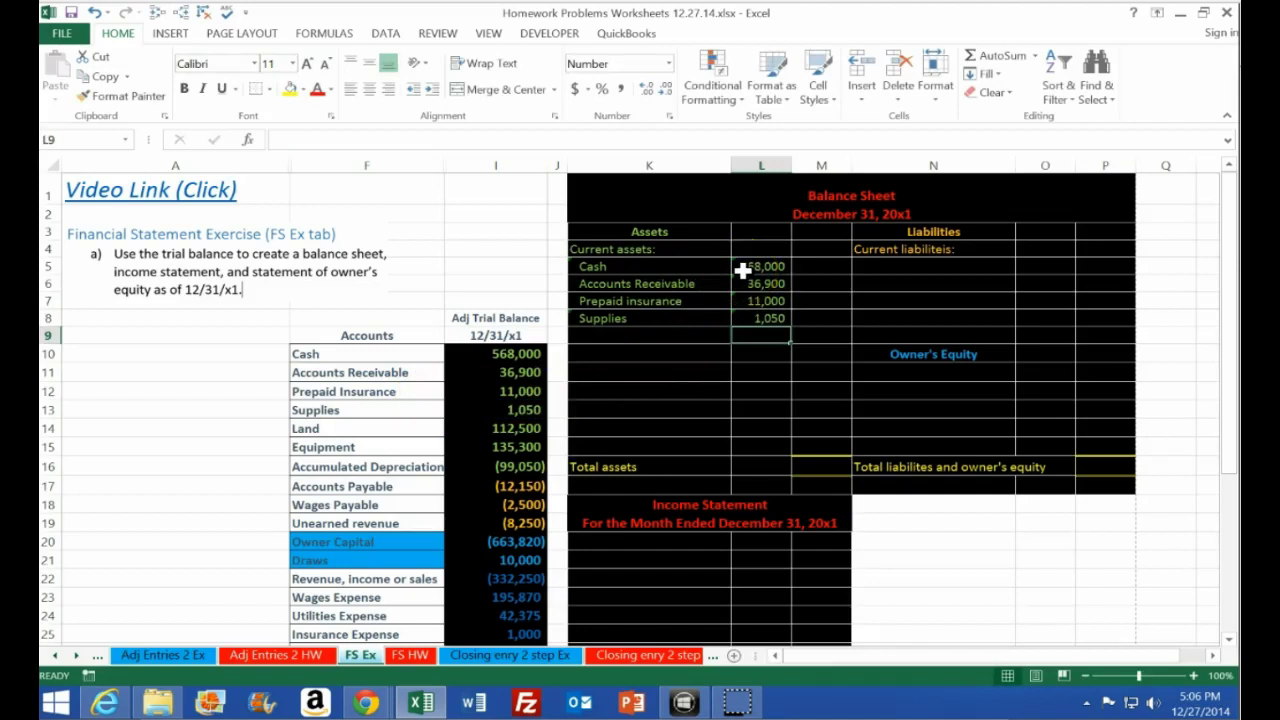
Clear L5:L8 and re-enter =I10 in L5 so only Cash shows 568,000
left_click_drag(742, 268, 757, 320)
key("Delete")
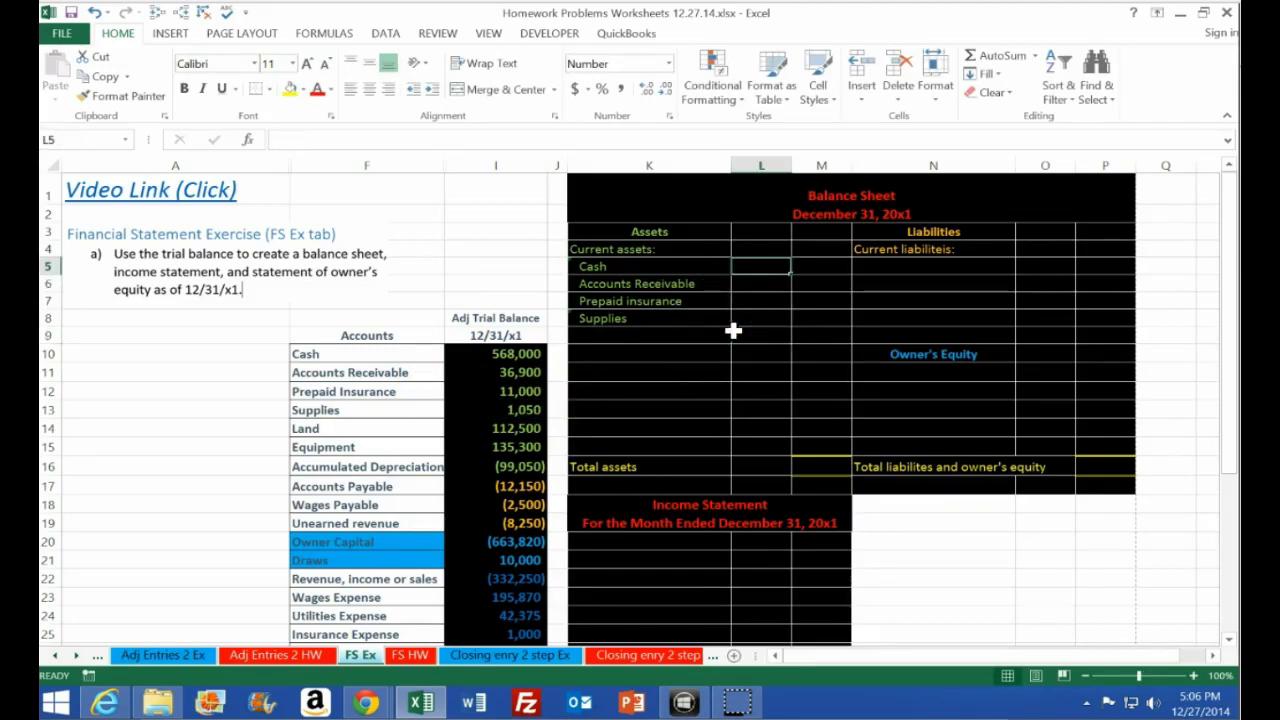
type("=")
left_click(531, 356)
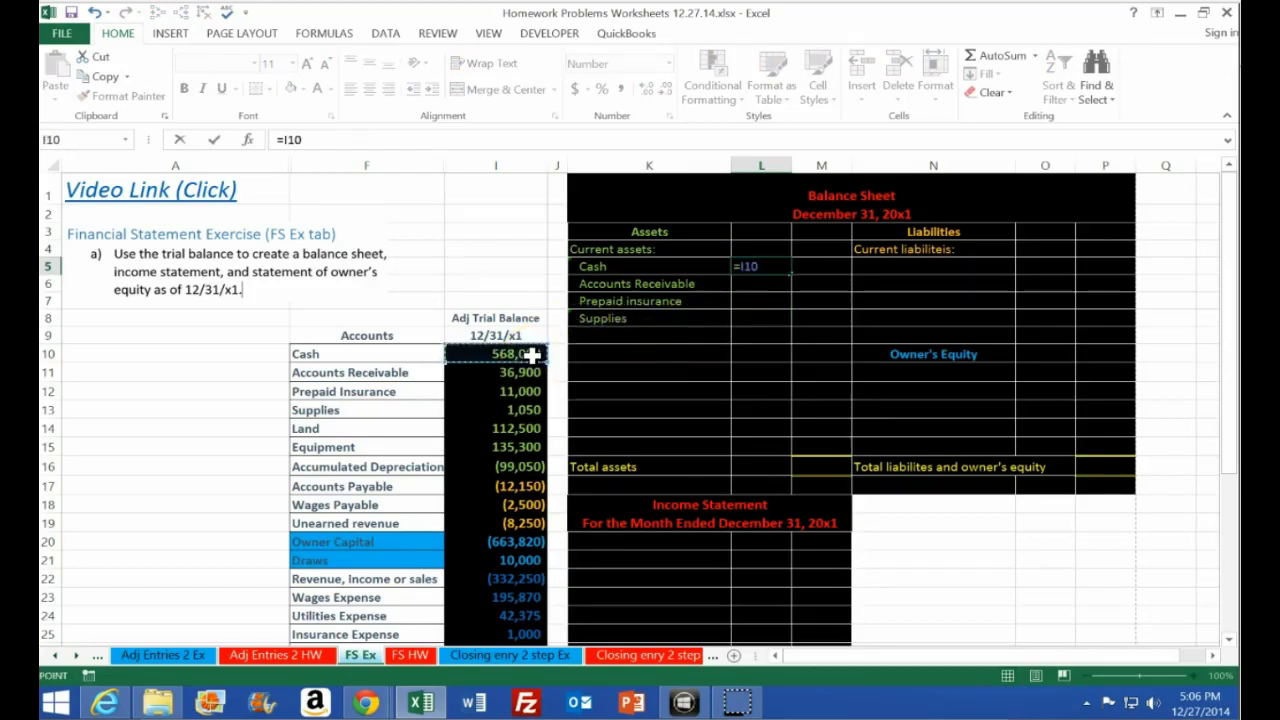
key("Return")
left_click(789, 266)
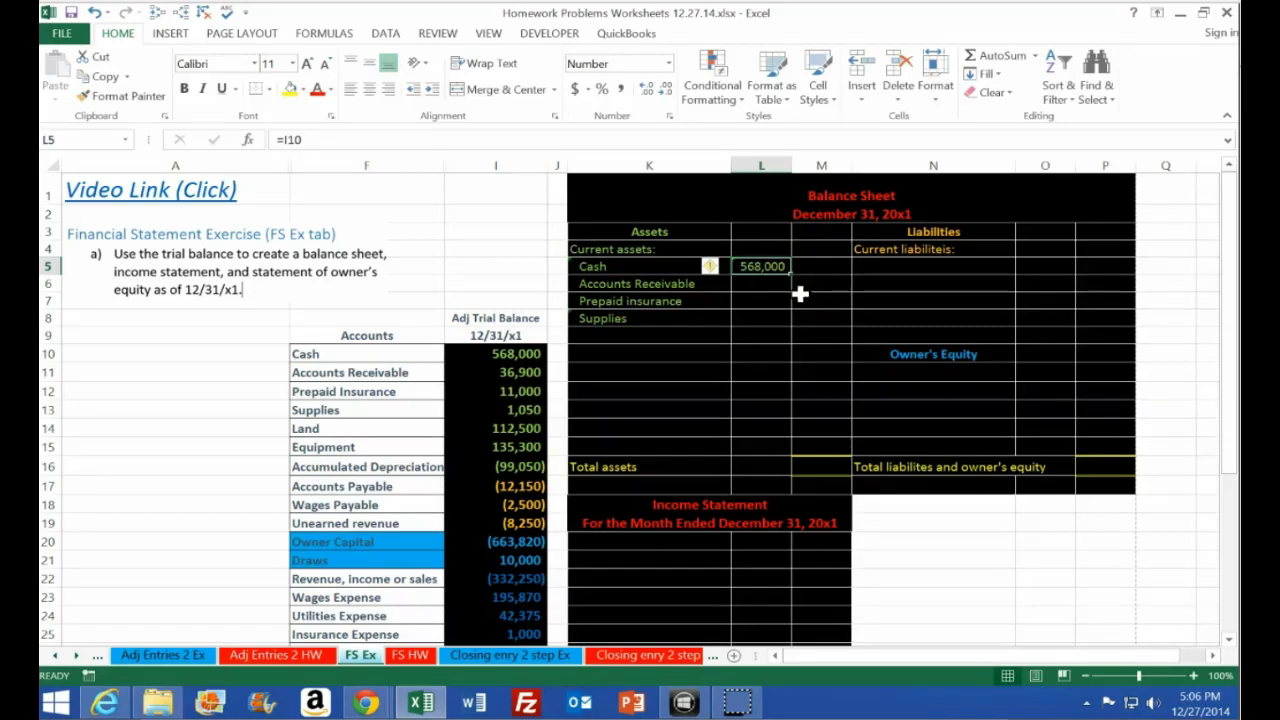
left_click(795, 281)
Fill L5's formula down to L8 and trace precedents on L6:L8 to confirm the trial balance links
left_click_drag(792, 276, 790, 325)
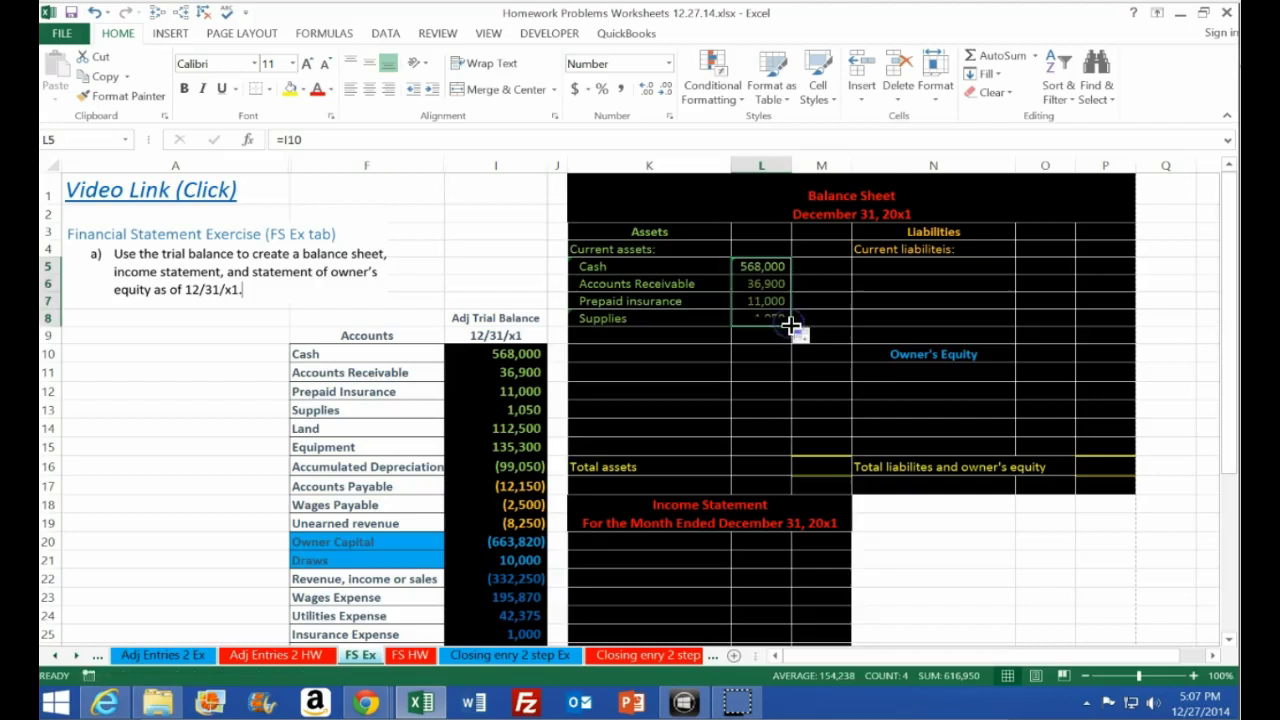
left_click(752, 288)
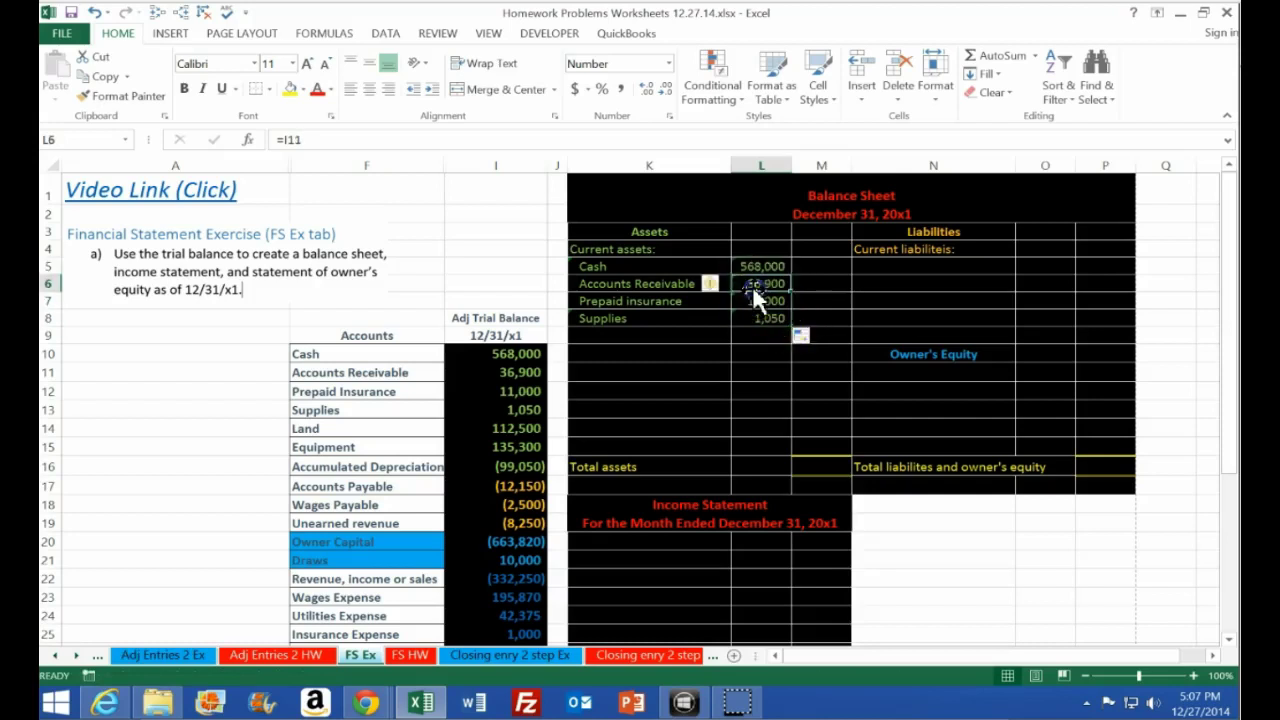
left_click(163, 13)
key("Down")
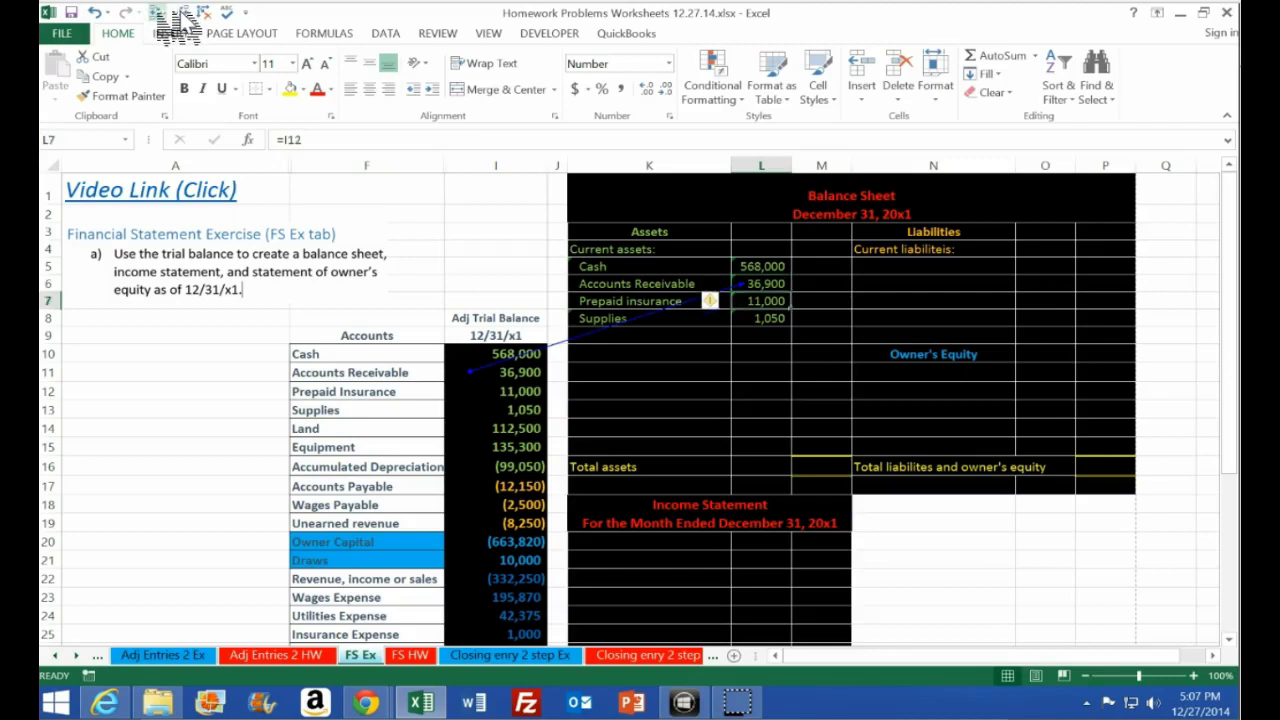
left_click(165, 13)
key("Down")
left_click(165, 13)
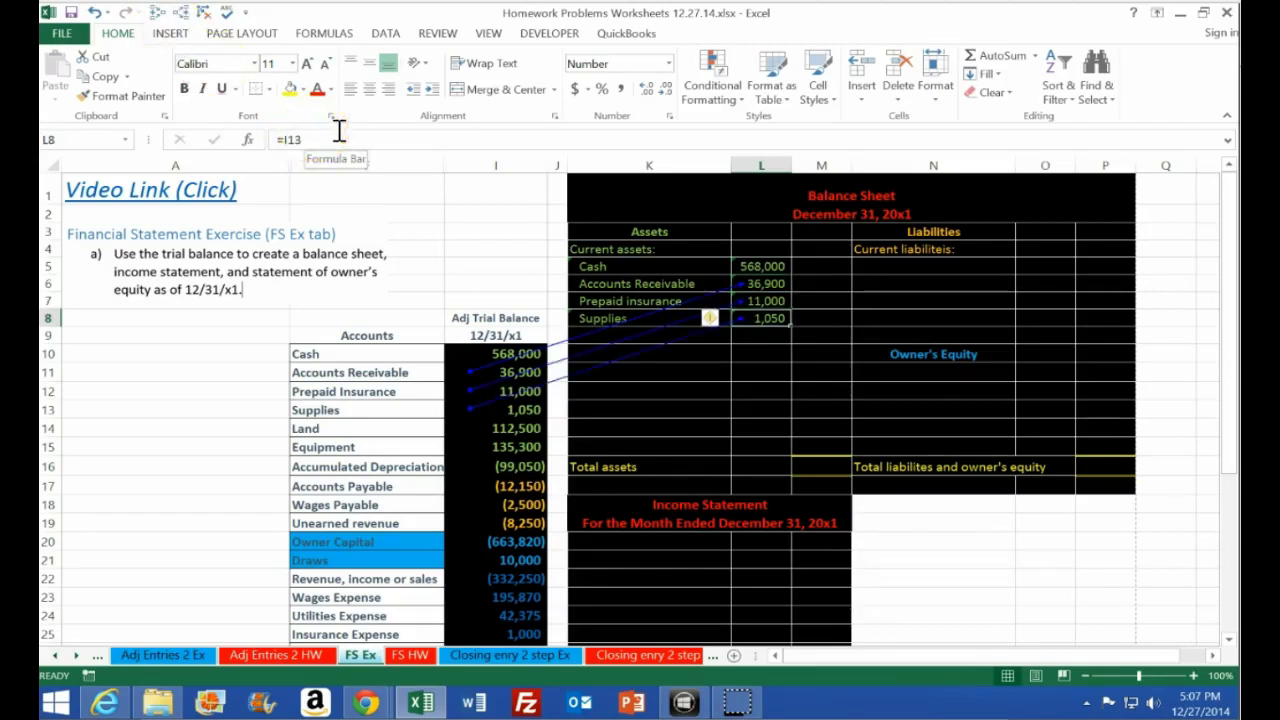
left_click(203, 13)
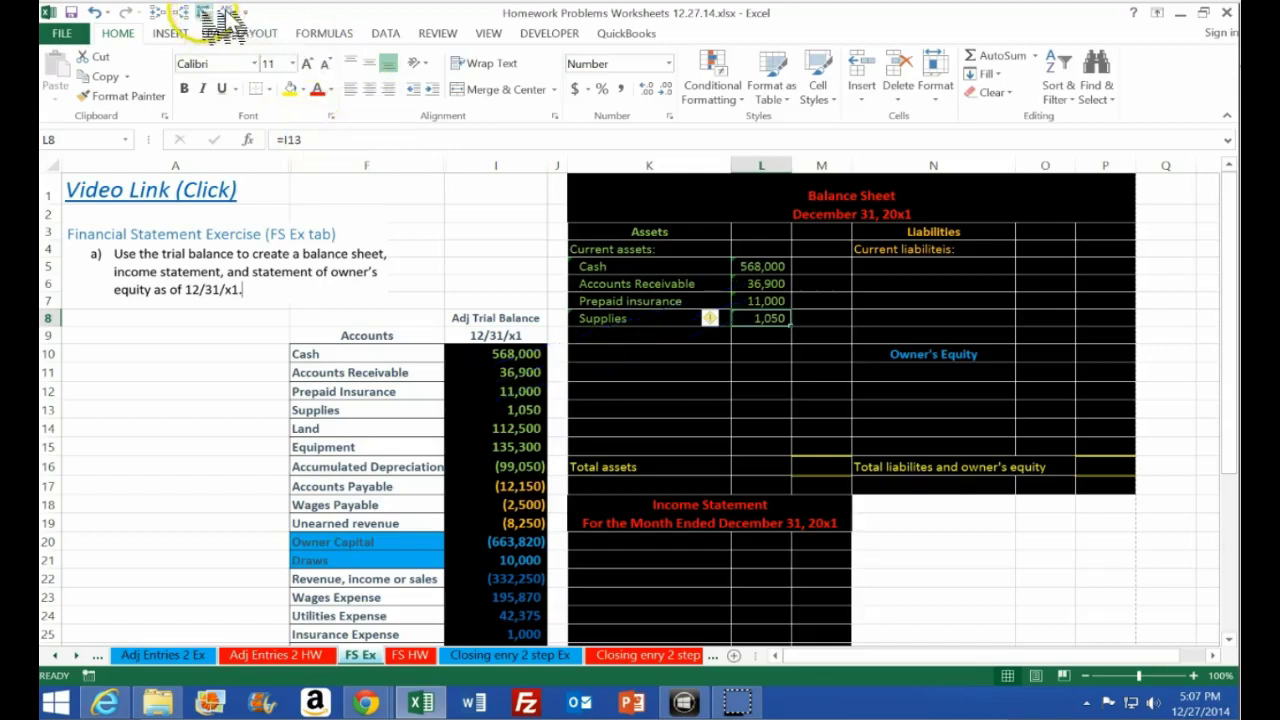
left_click(609, 335)
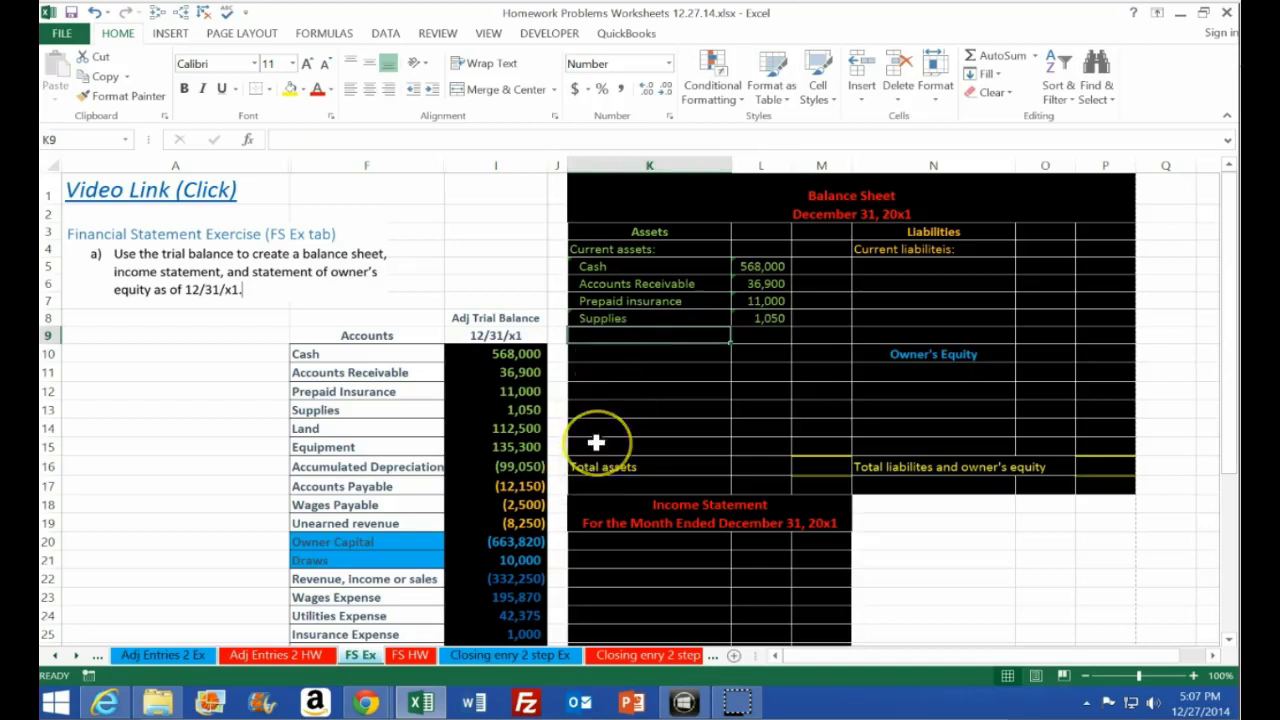
type("Totl current assets")
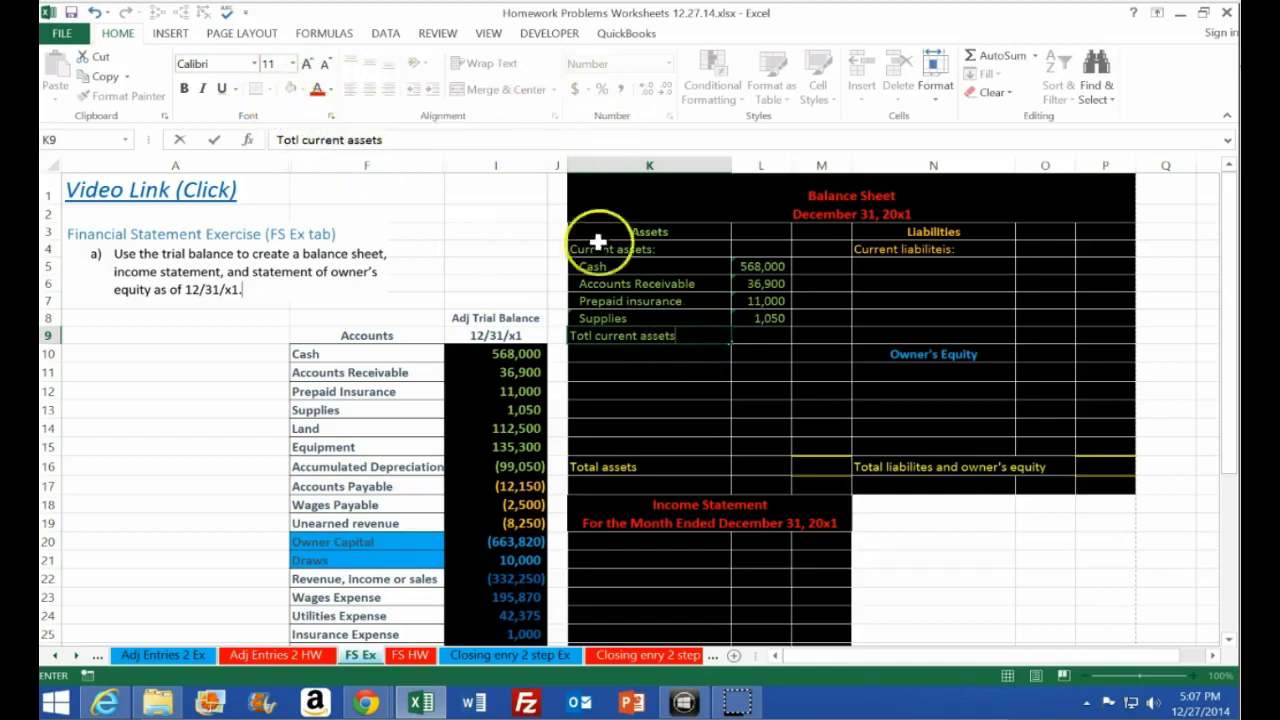
left_click(697, 341)
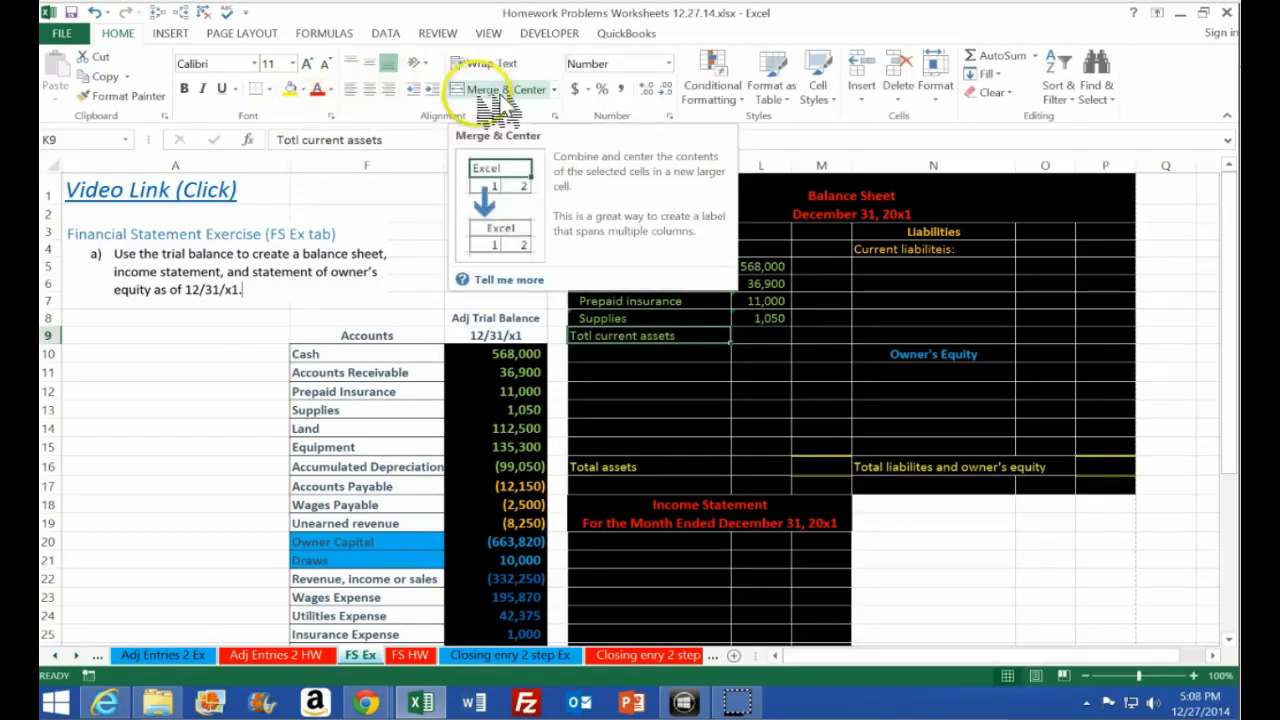
left_click(431, 89)
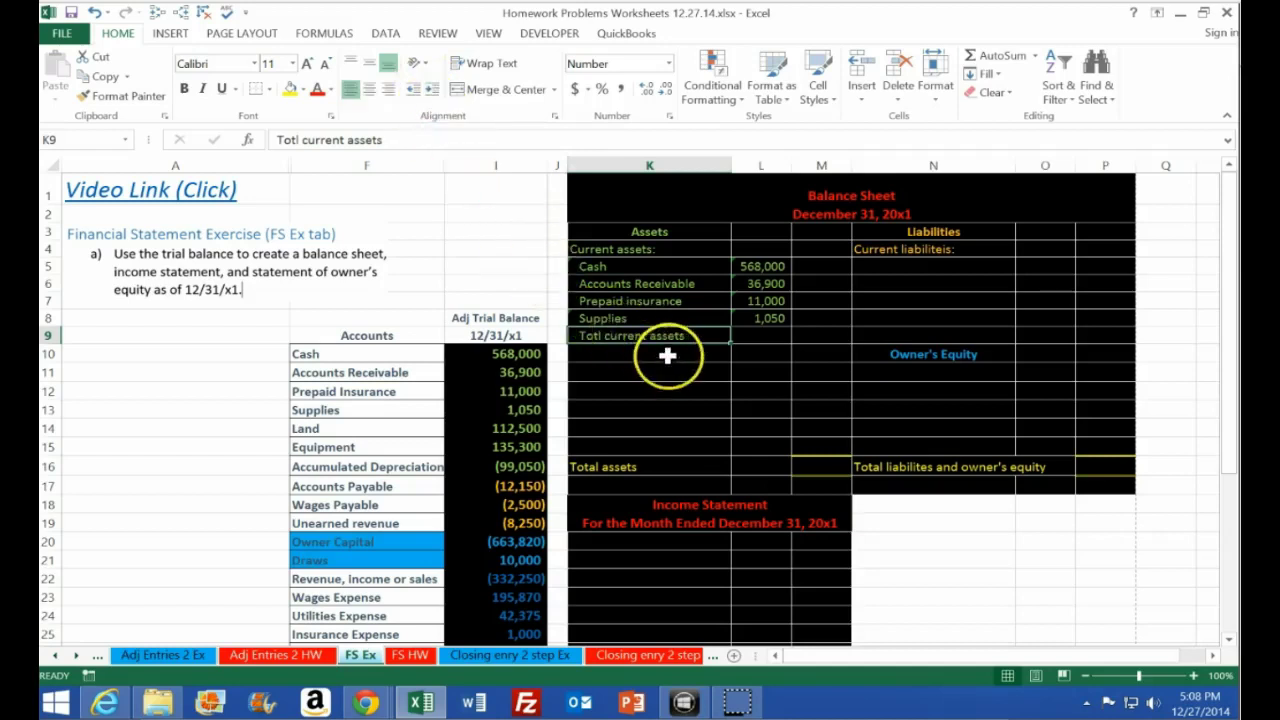
left_click(819, 338)
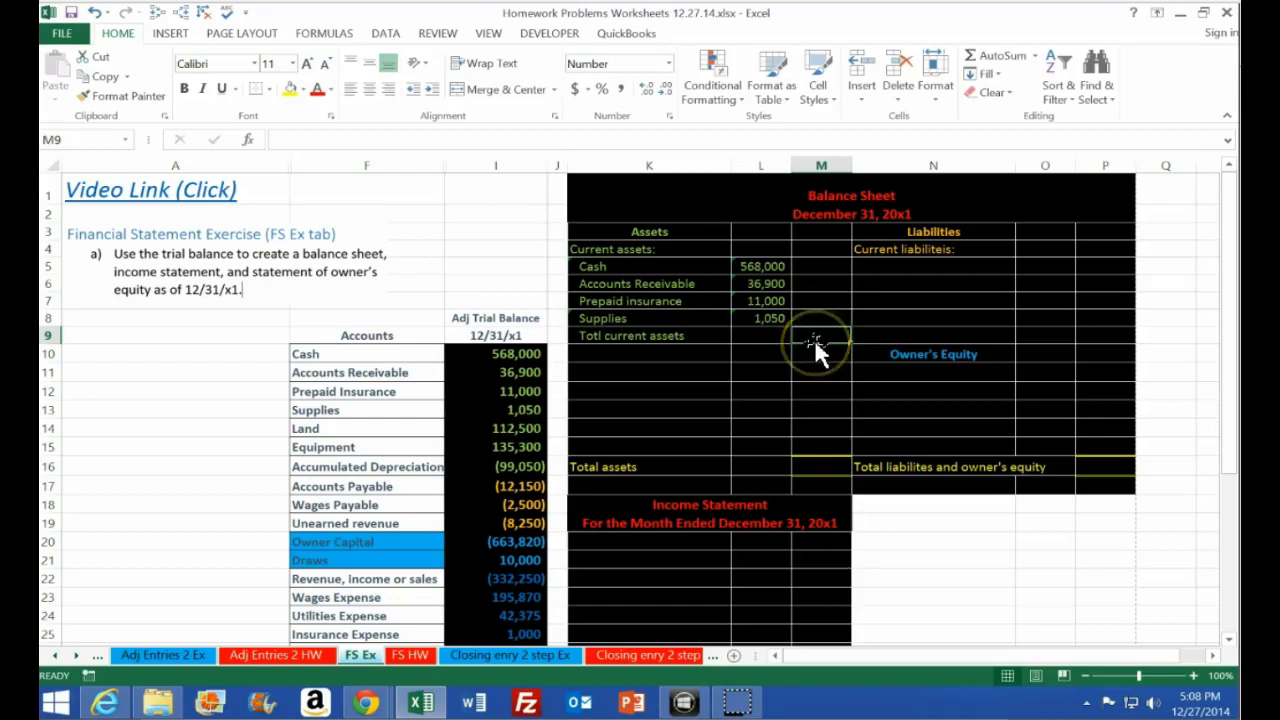
Enter =SUM(L5:L8) in M9 to total current assets at 616,950
left_click(818, 336)
type("=")
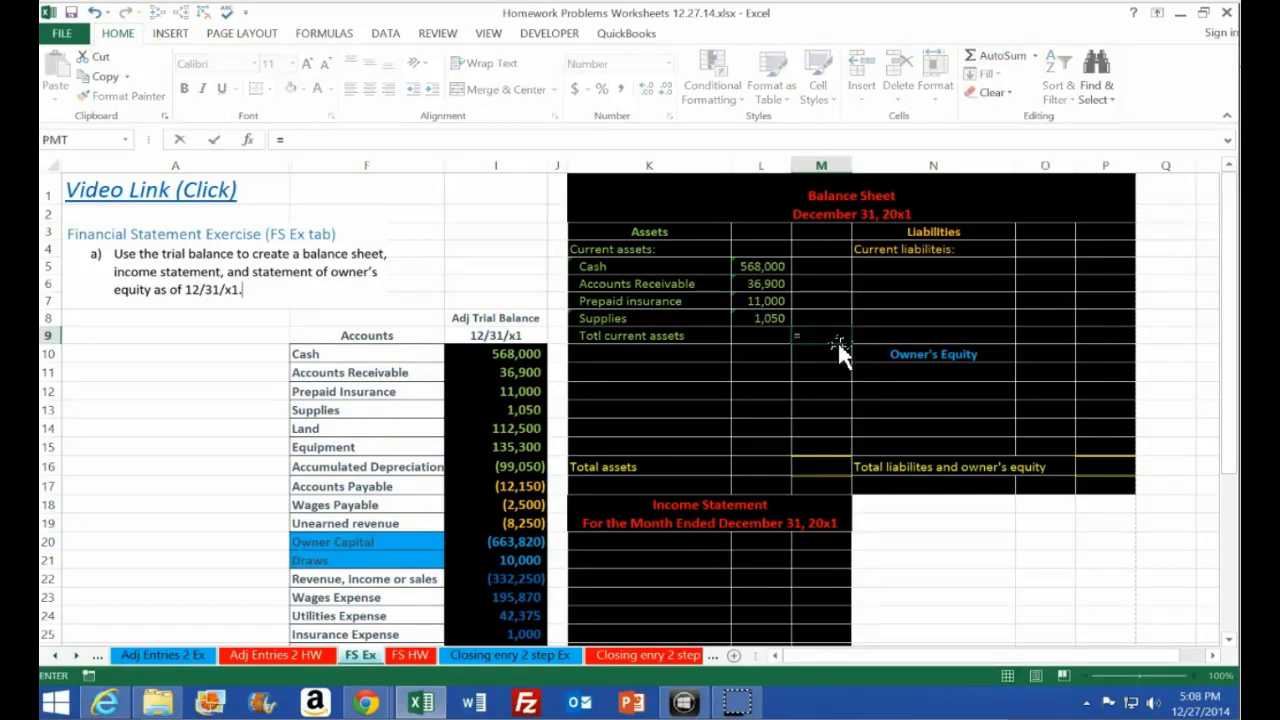
type("sum")
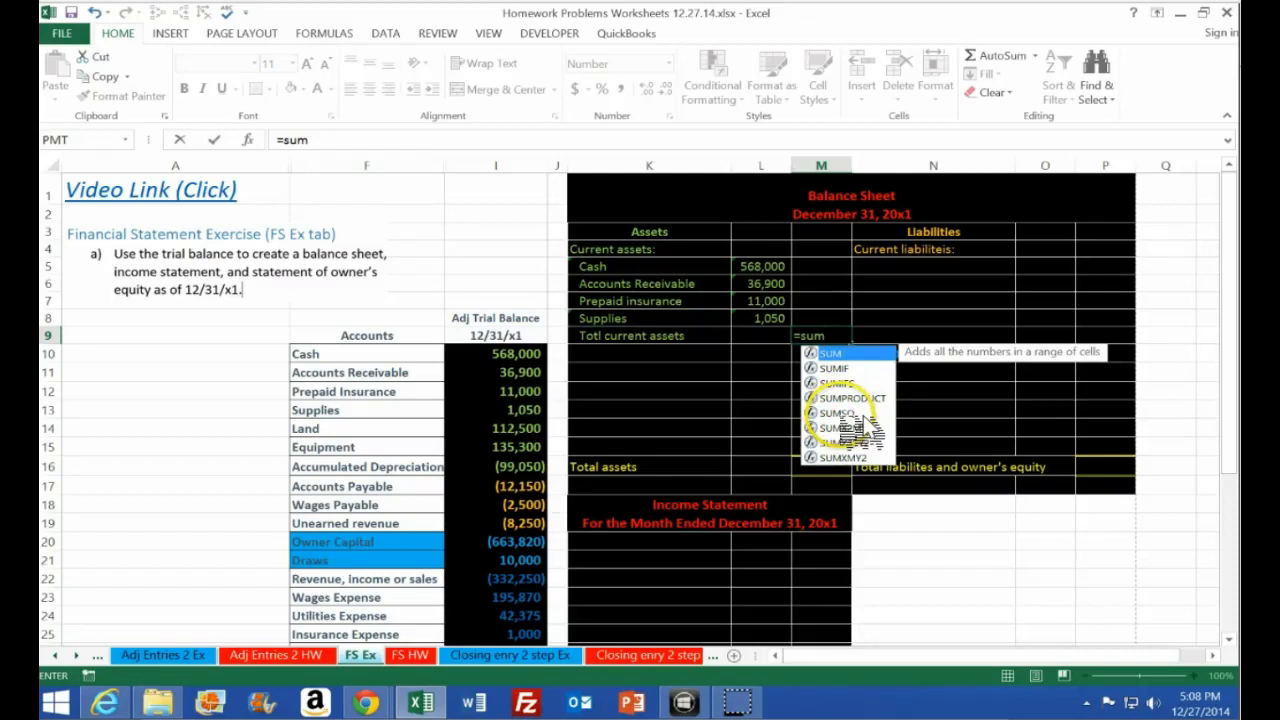
double_click(812, 356)
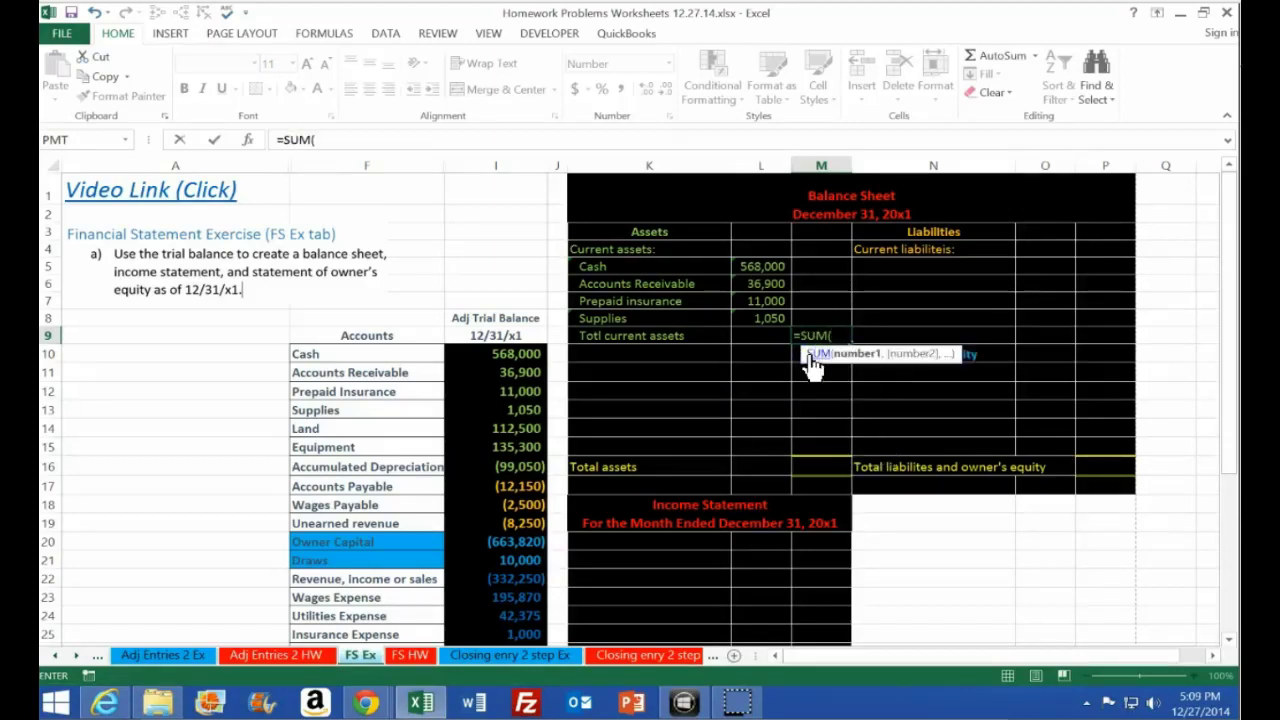
left_click(772, 267)
left_click_drag(778, 267, 774, 317)
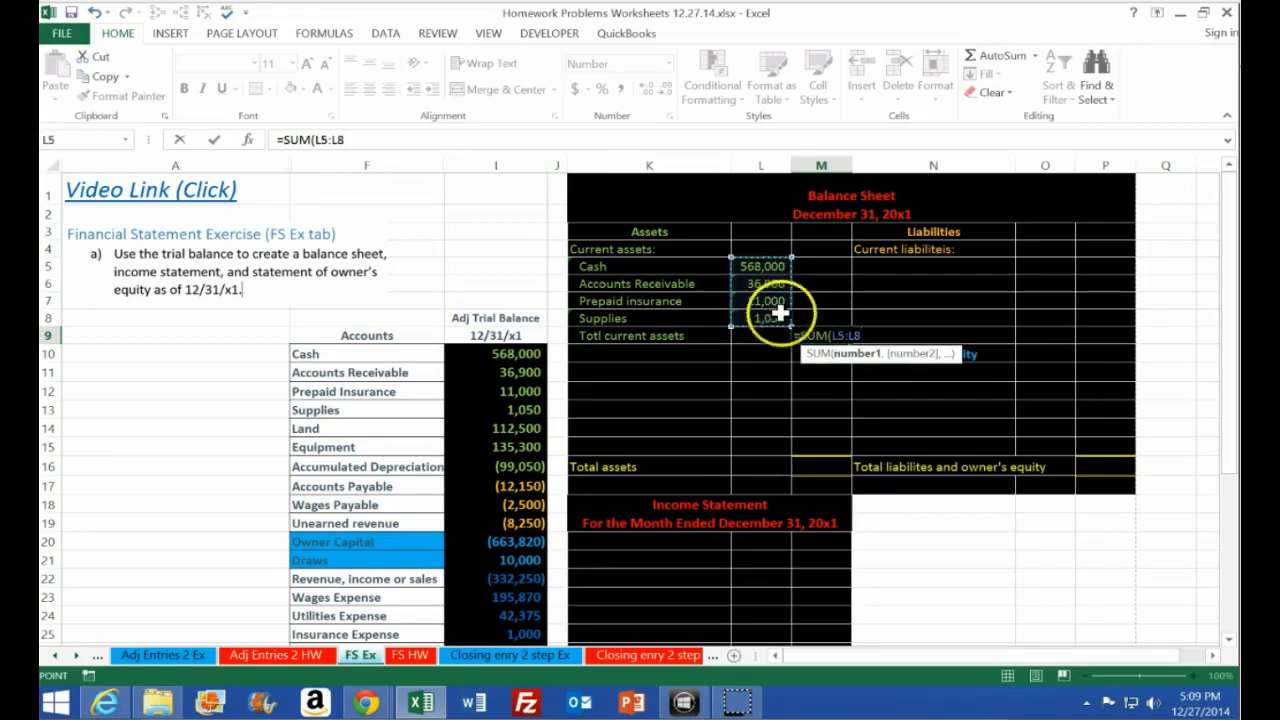
left_click(778, 272)
left_click_drag(778, 272, 774, 317)
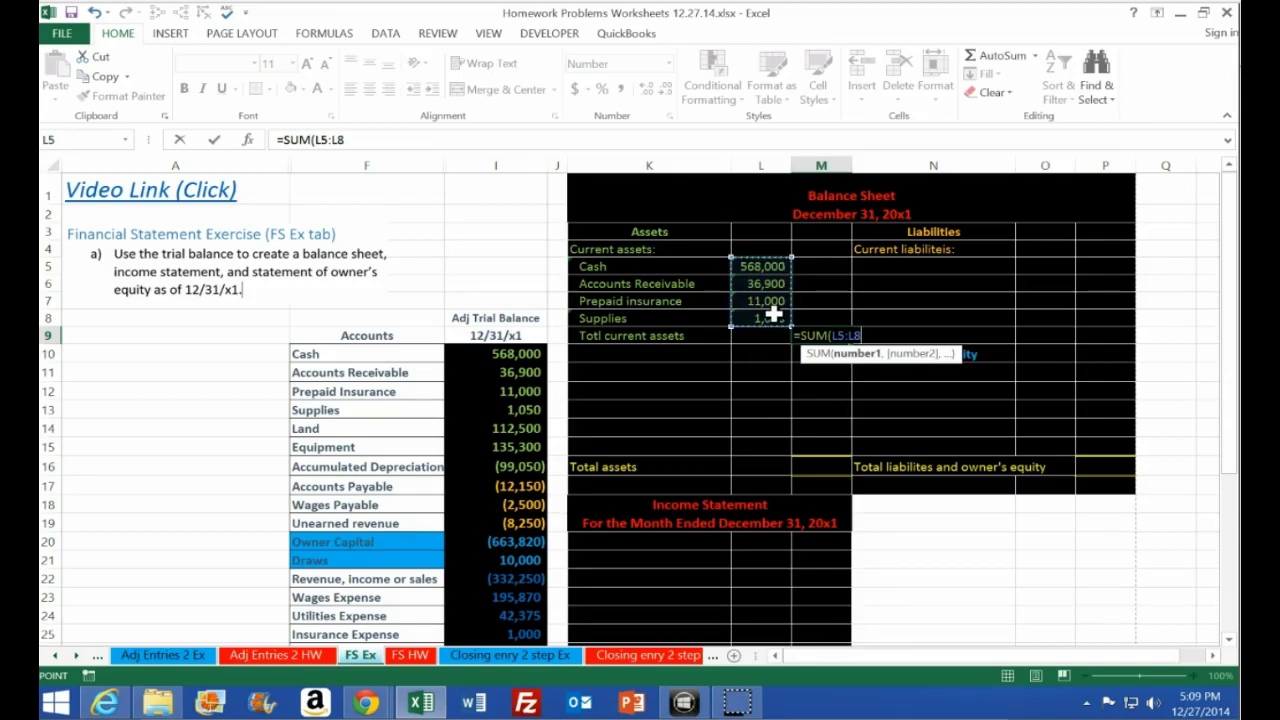
key("Return")
Recheck M9's =SUM(L5:L8) formula and launch the Calculator
left_click(831, 333)
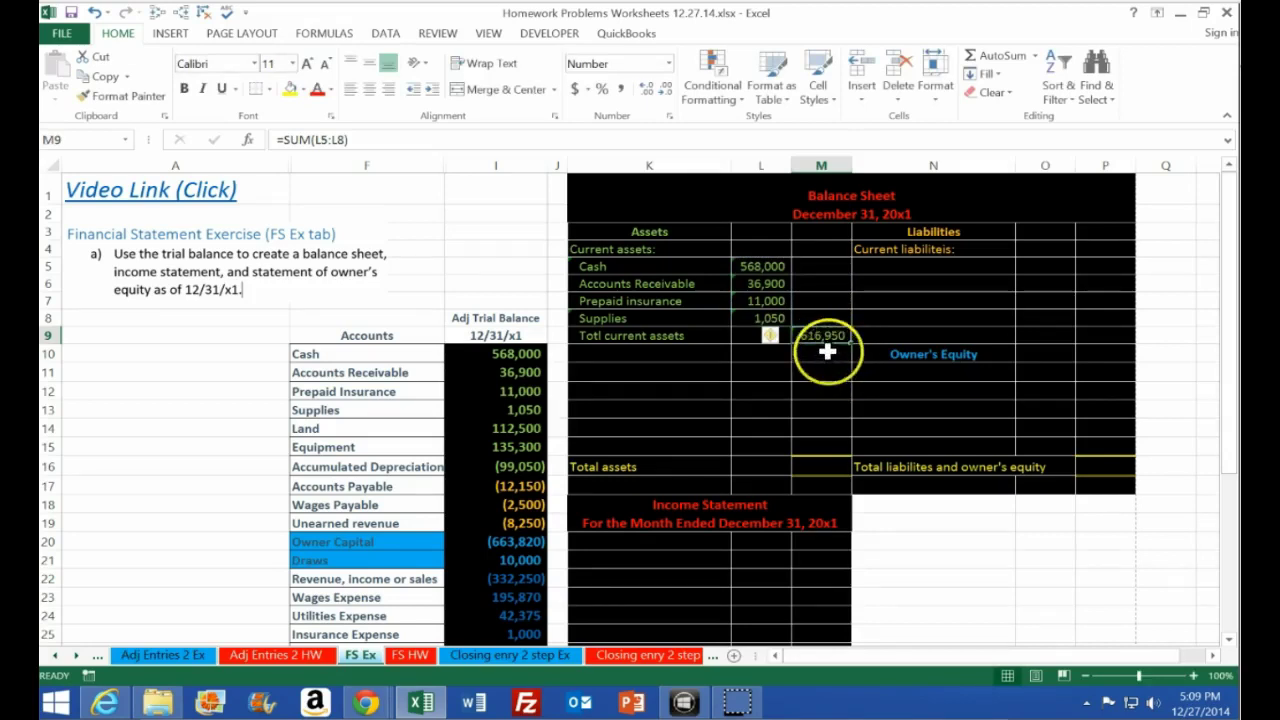
double_click(829, 335)
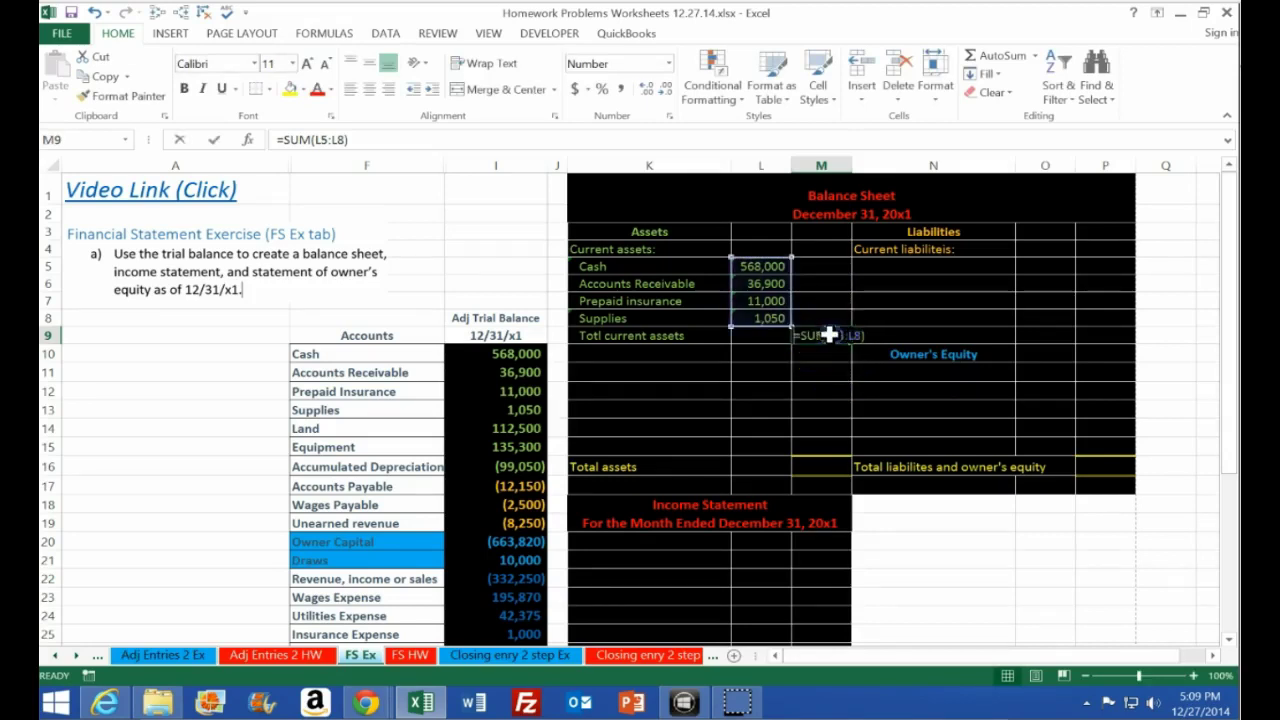
key("ctrl+Return")
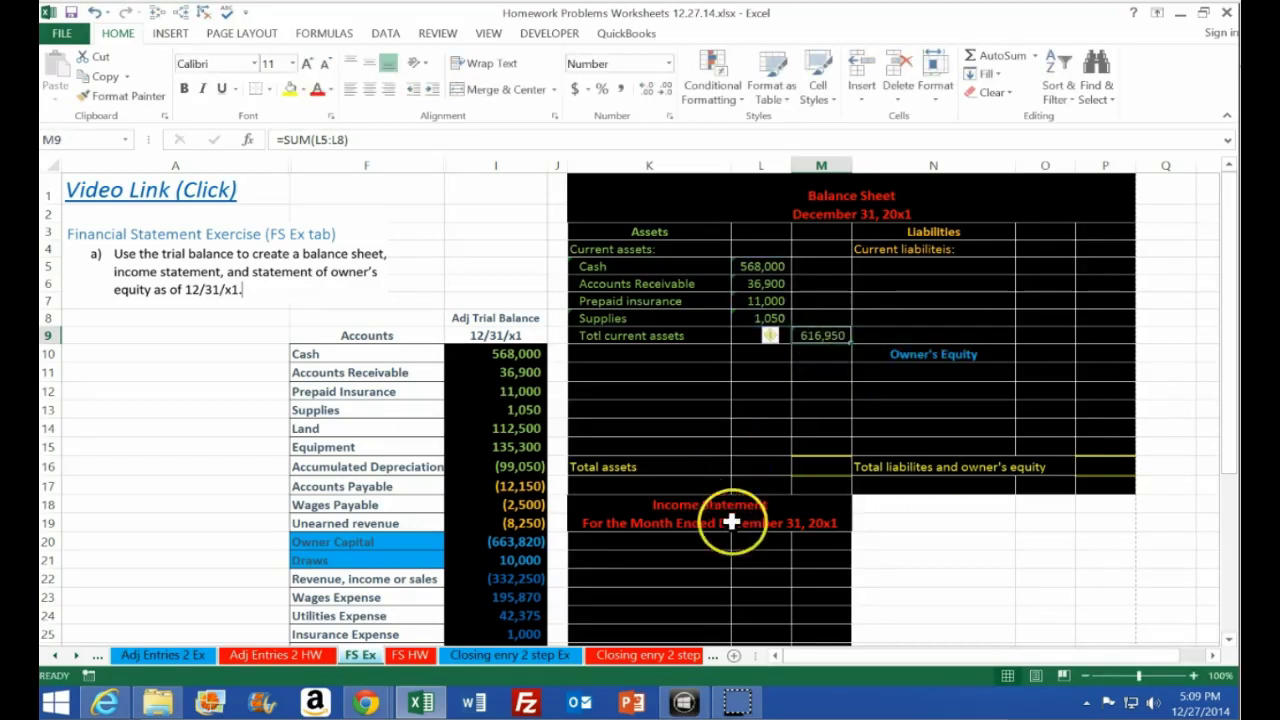
key("XF86Calculator")
Confirm on Calculator that 568000+36900+11000+1050 equals 616950, then close it
left_click_drag(675, 285, 979, 204)
left_click(955, 322)
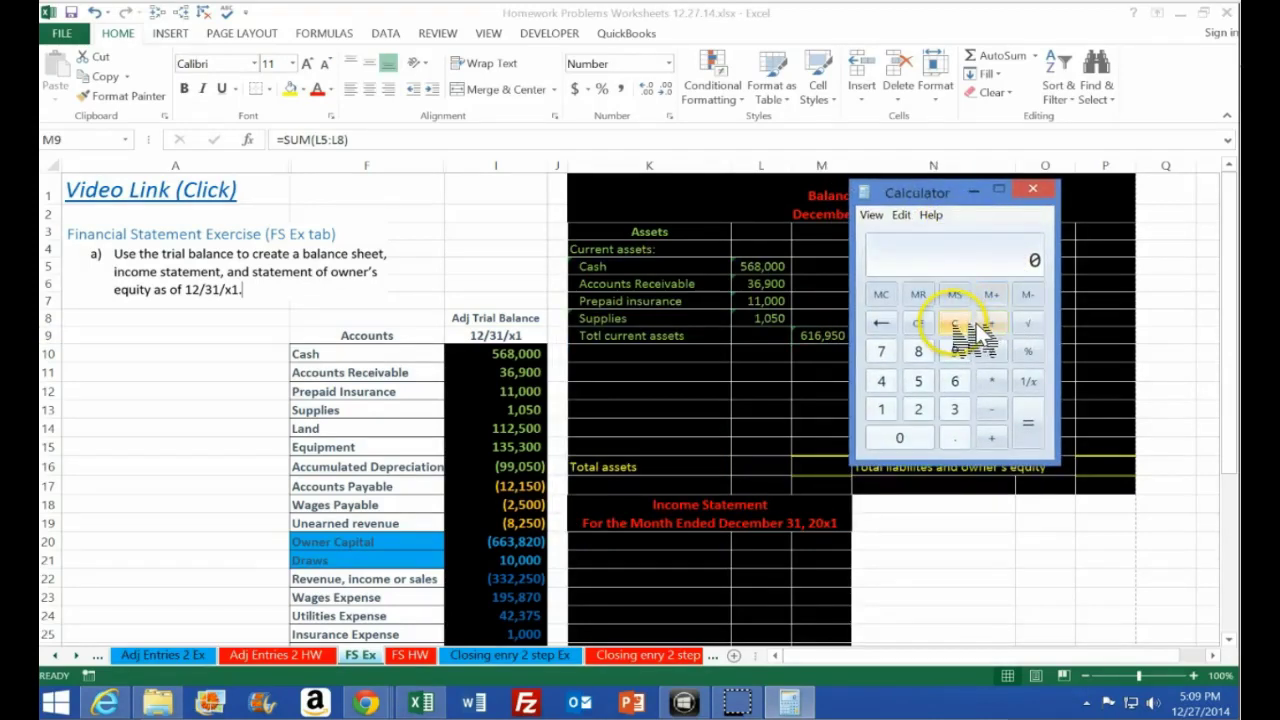
type("568000+36")
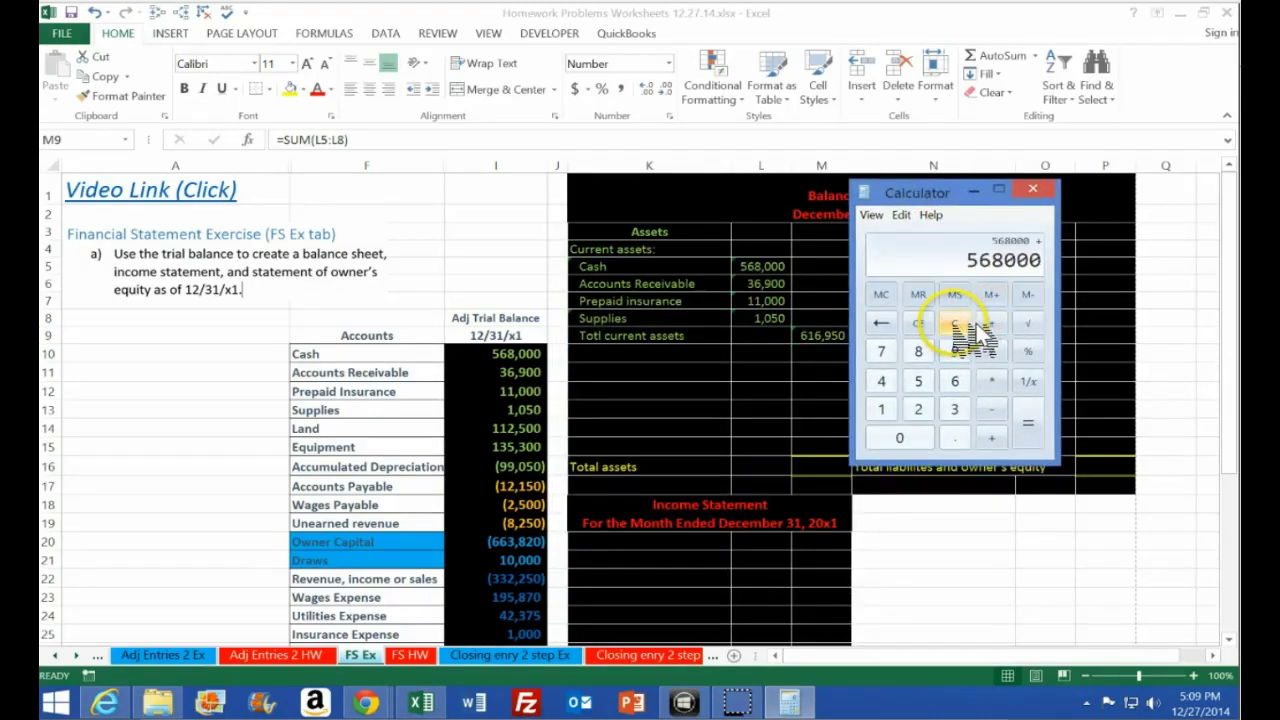
type("900+1100")
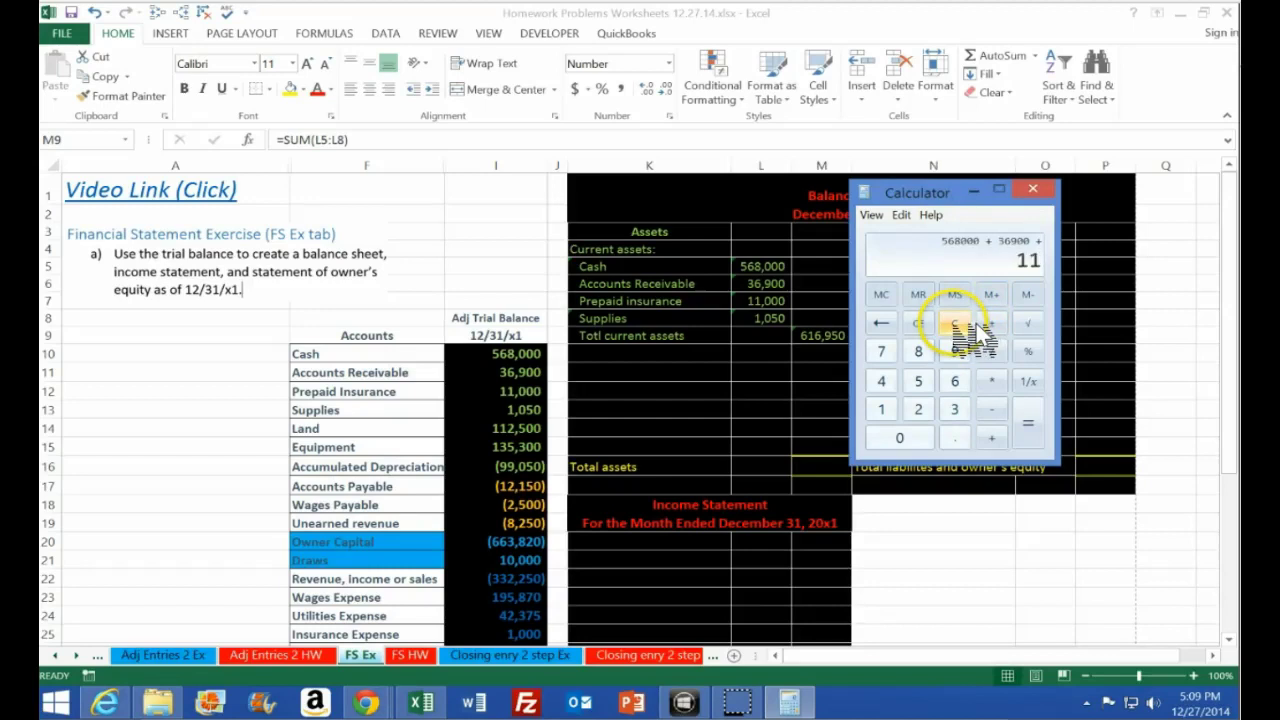
type("0+1050")
key("Return")
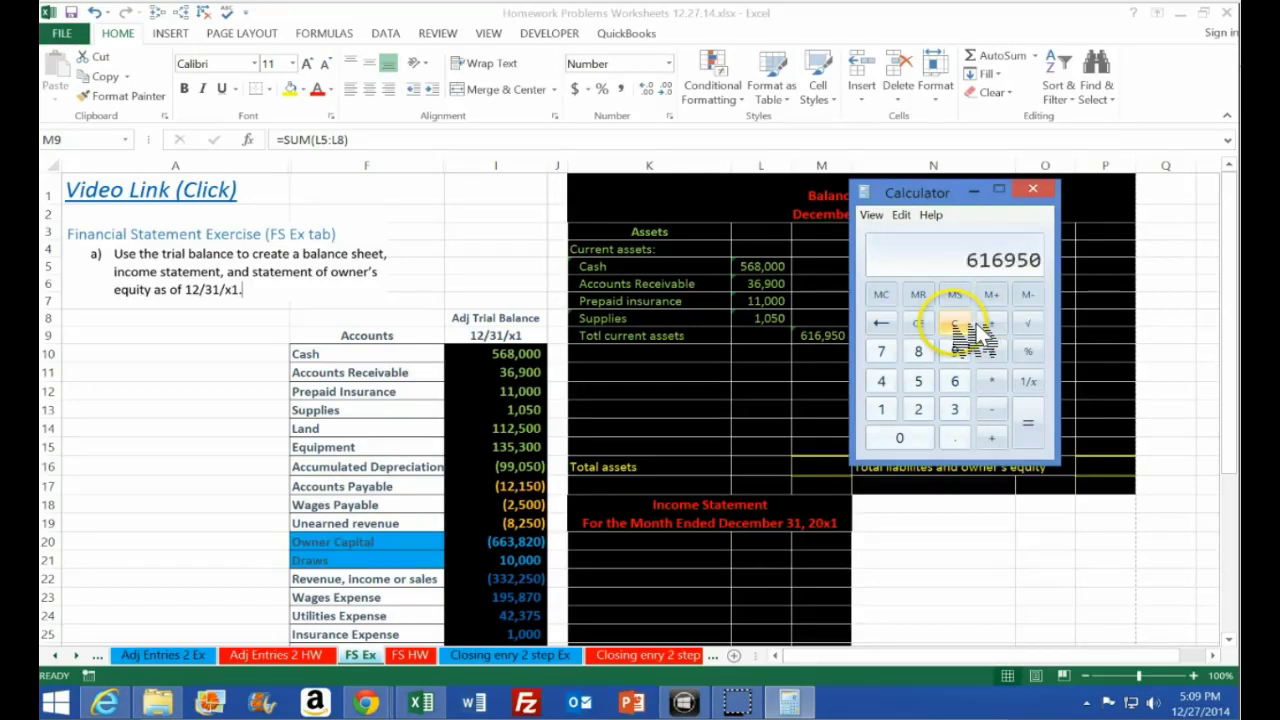
left_click(845, 337)
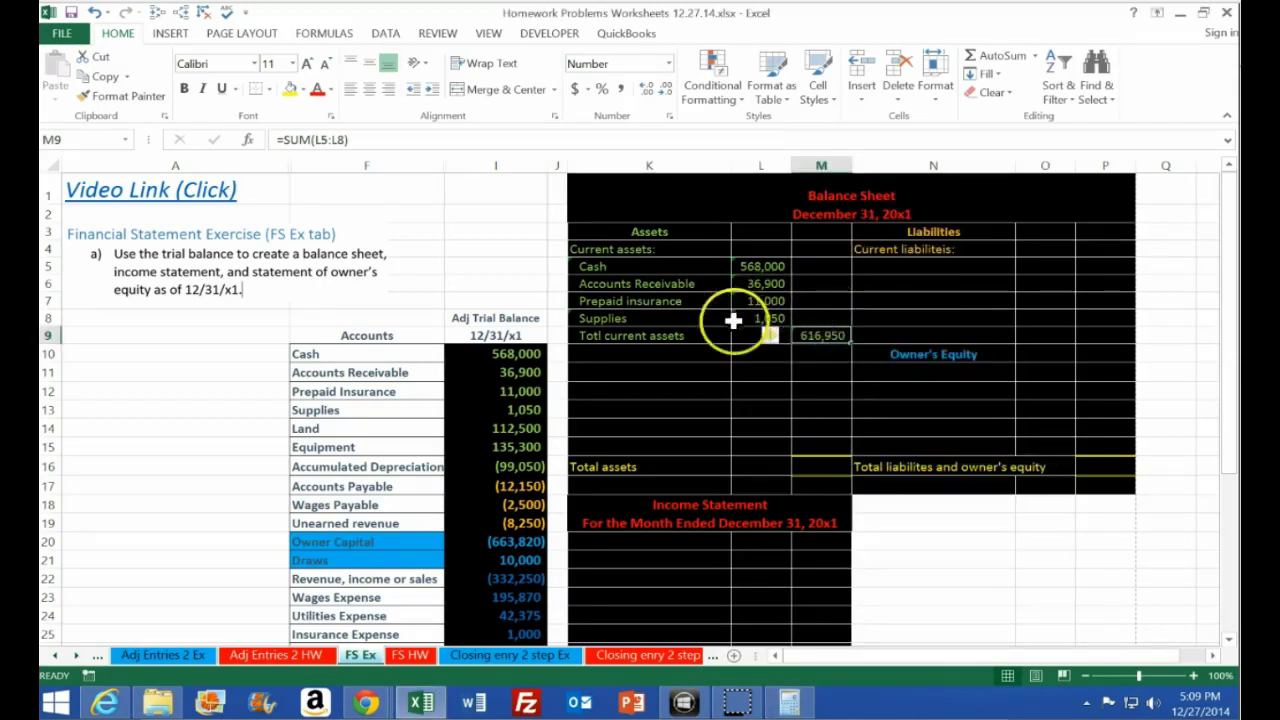
Check the status bar sum of trial balance amounts I10:I13 and review M9
left_click_drag(508, 352, 500, 403)
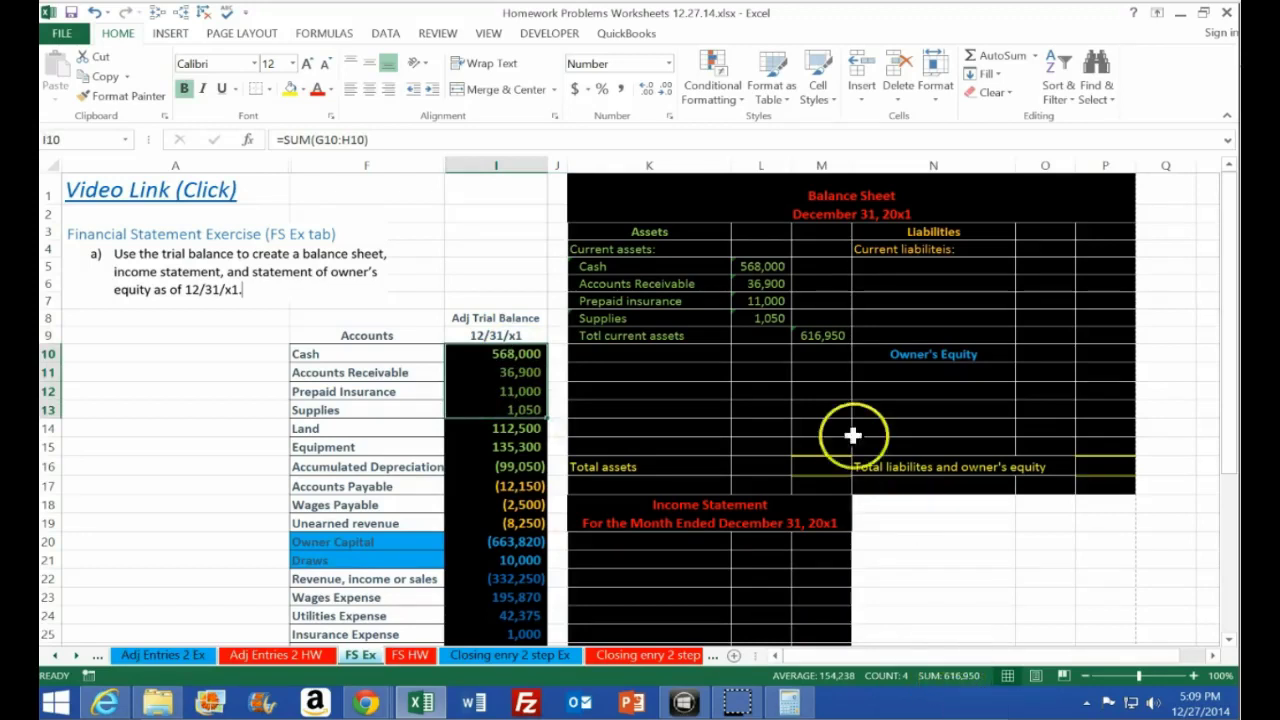
left_click(815, 340)
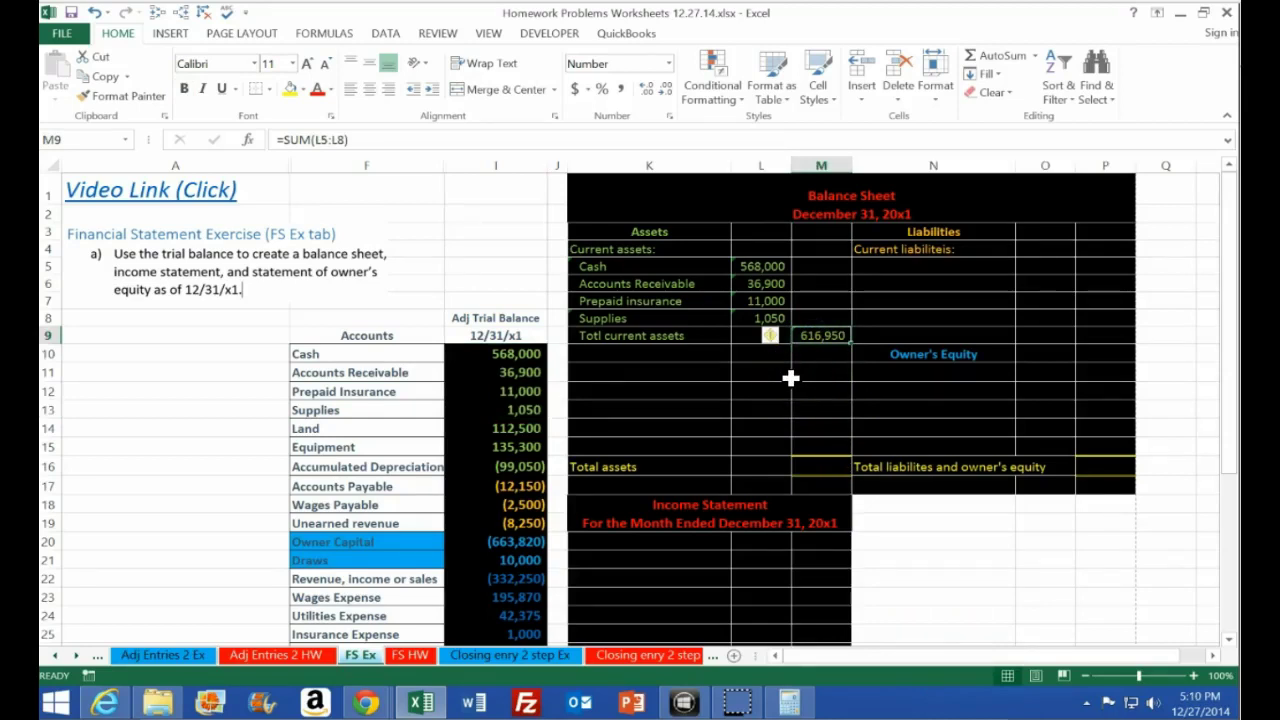
key("F2")
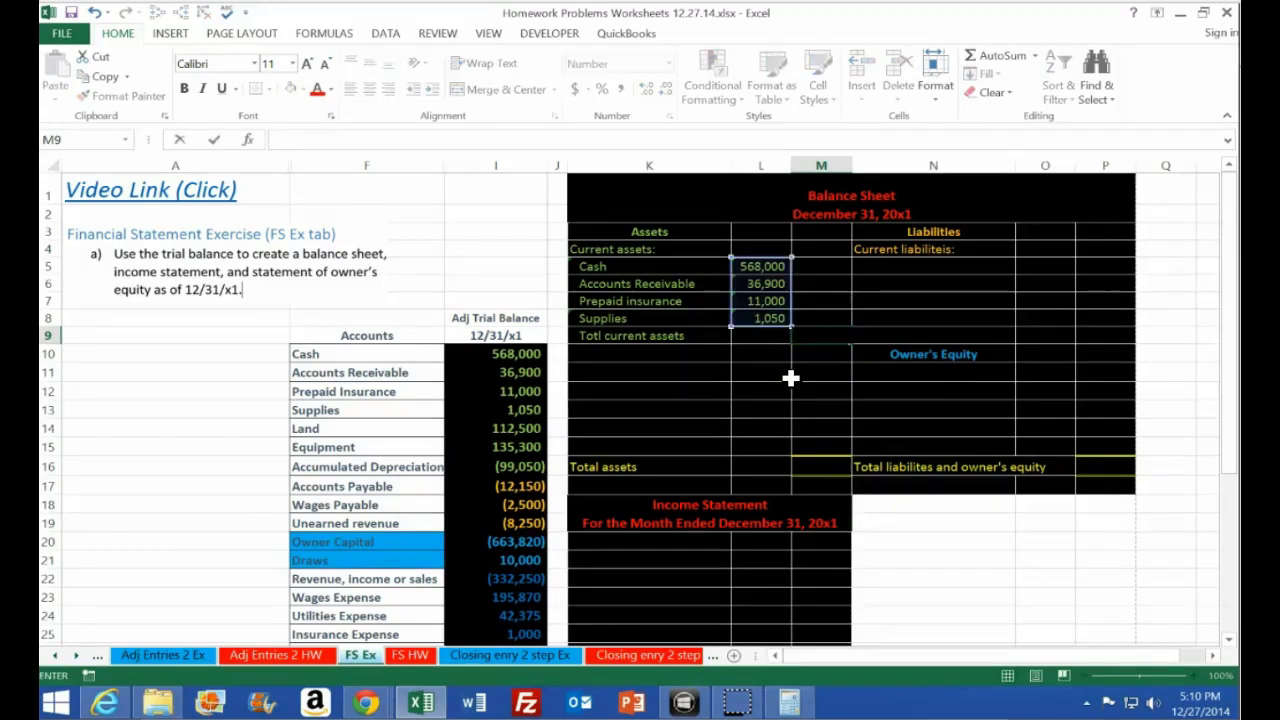
key("Escape")
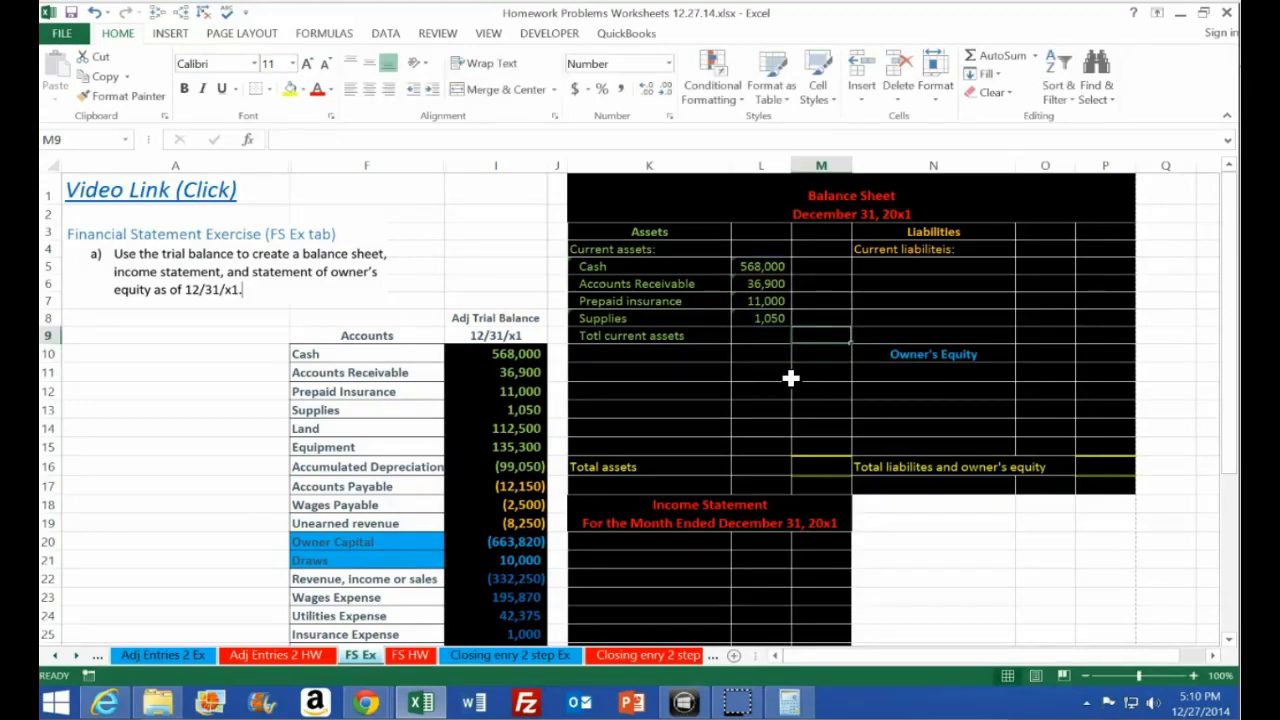
Try =L5+L6+L7+L8 in M9 (also 616,950), then delete it to leave M9 blank
type("=")
left_click(766, 268)
type("+")
left_click(760, 284)
type("+")
left_click(766, 301)
type("+")
left_click(760, 318)
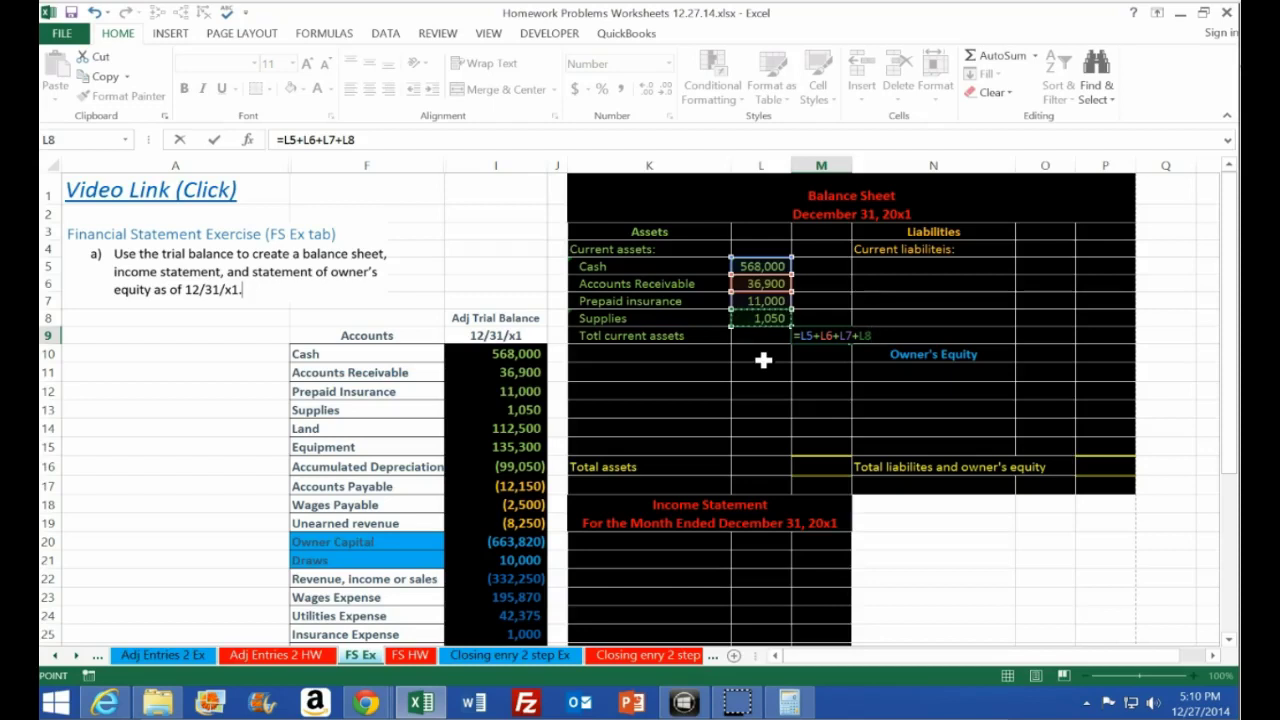
key("Return")
key("Up")
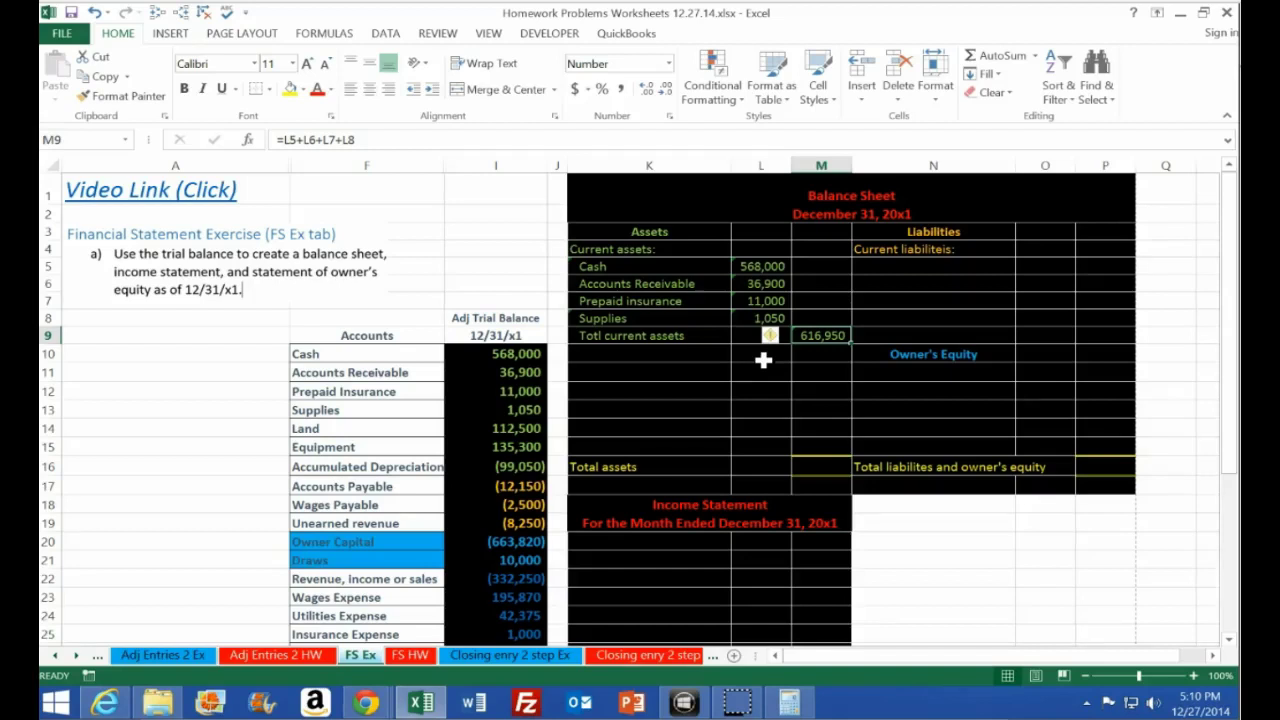
key("Delete")
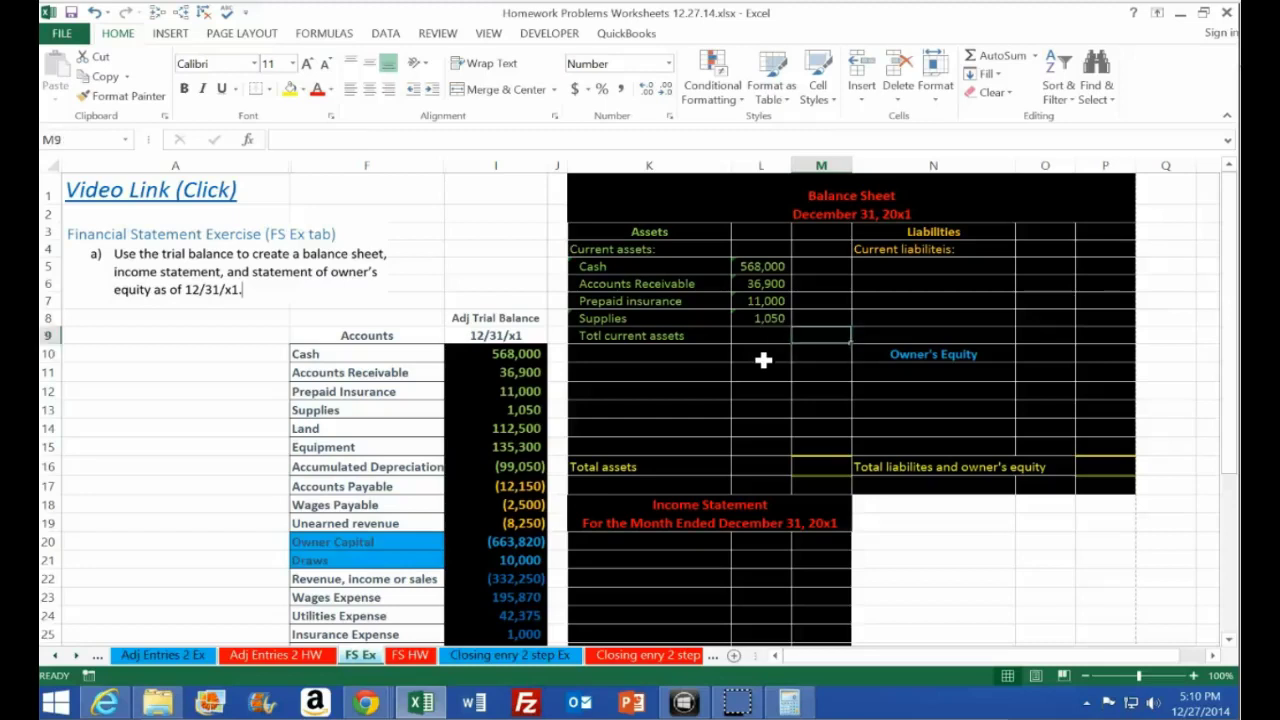
type("=")
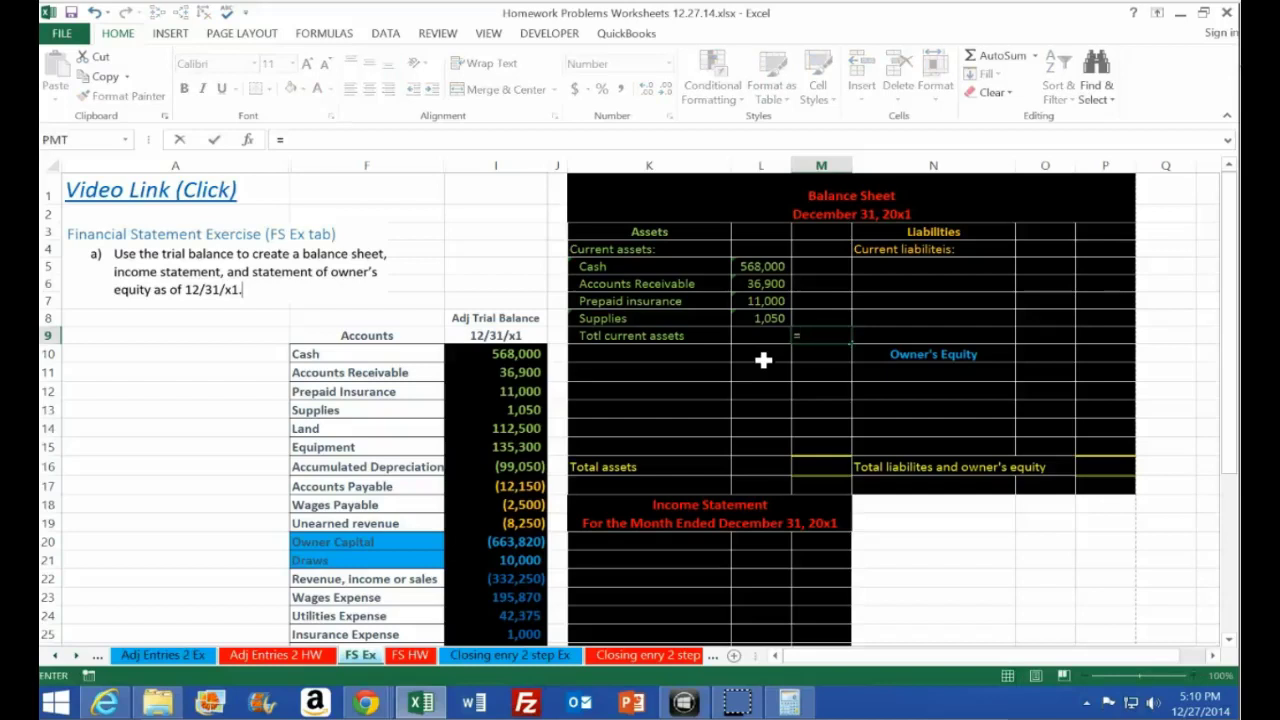
type("568000")
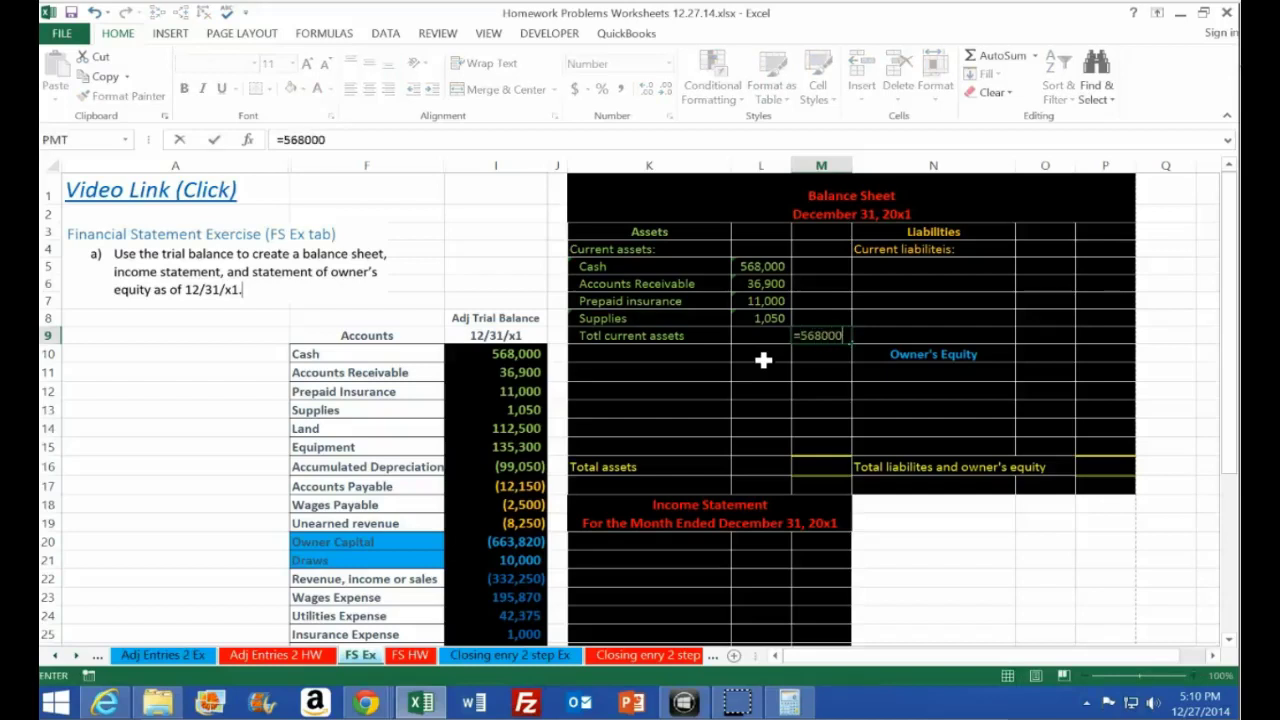
type("+36900+")
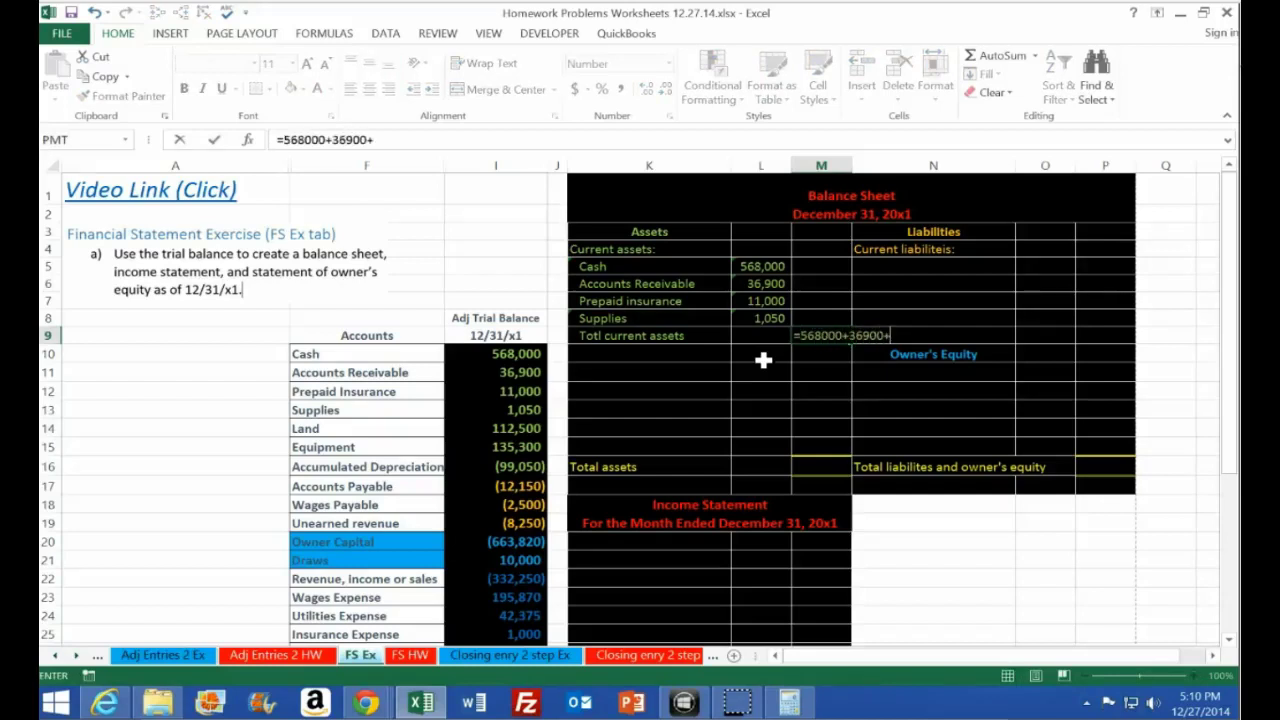
type("11000+1050")
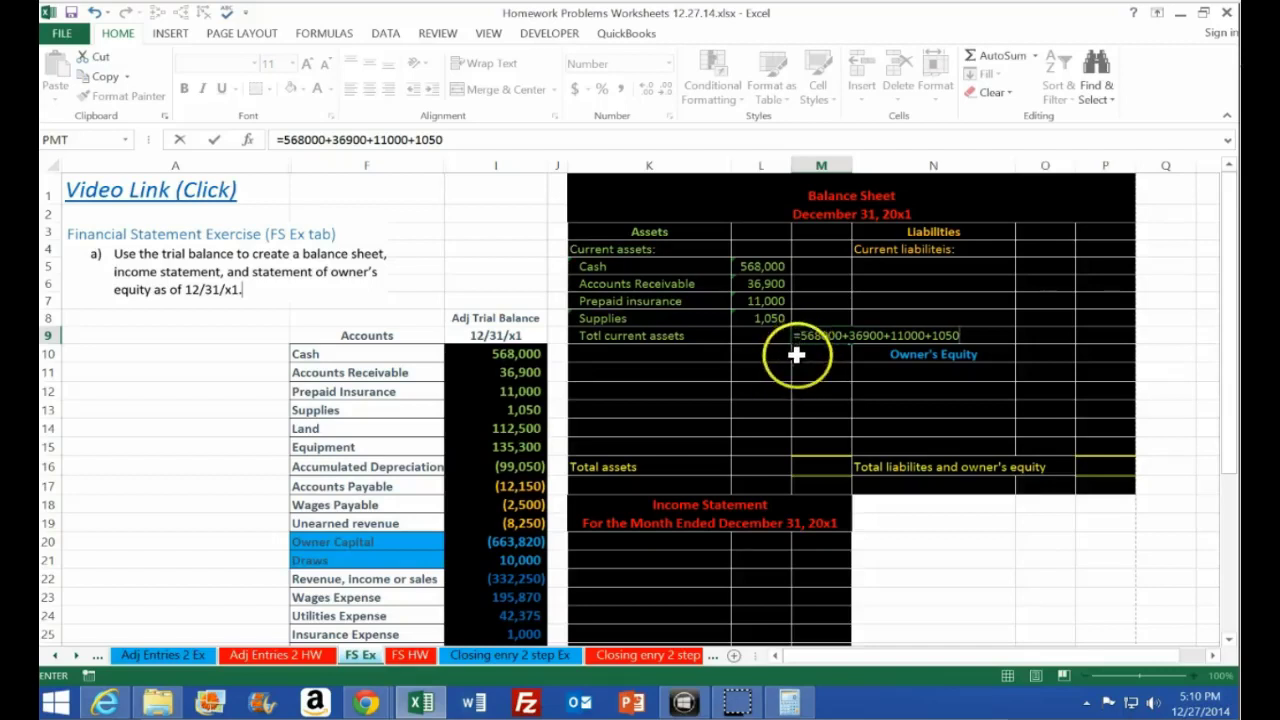
key("ctrl+Return")
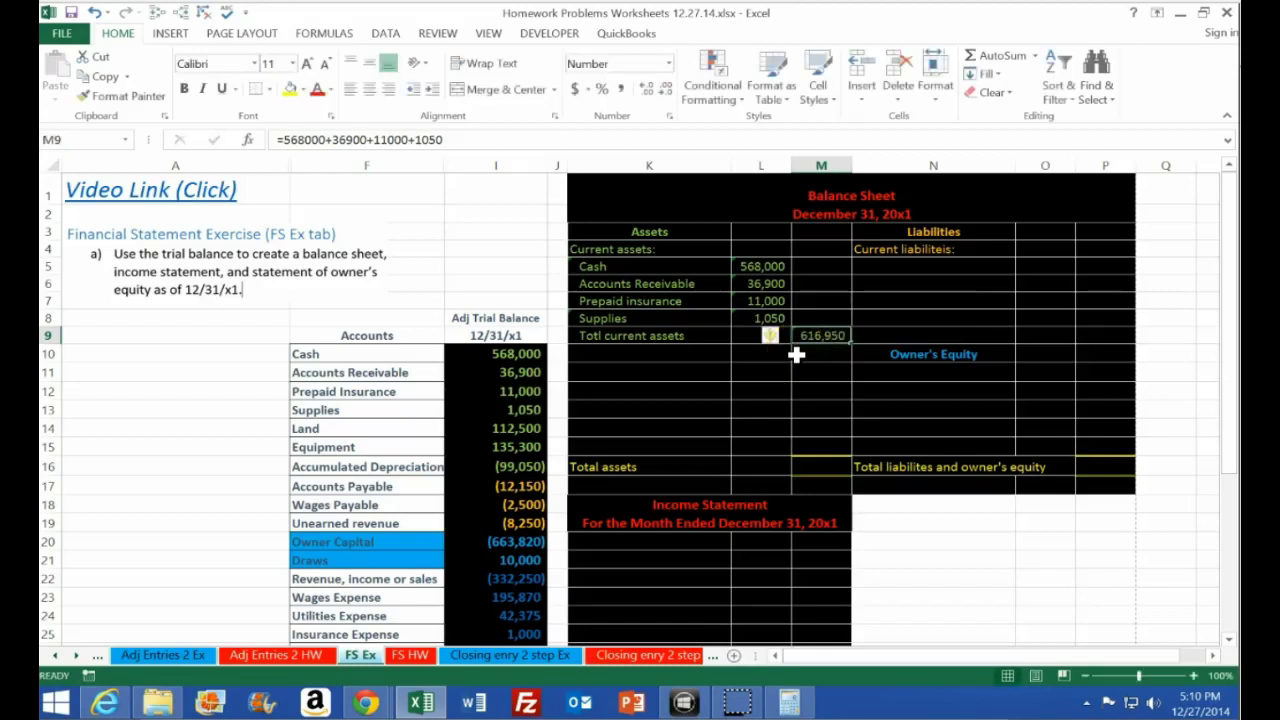
key("Delete")
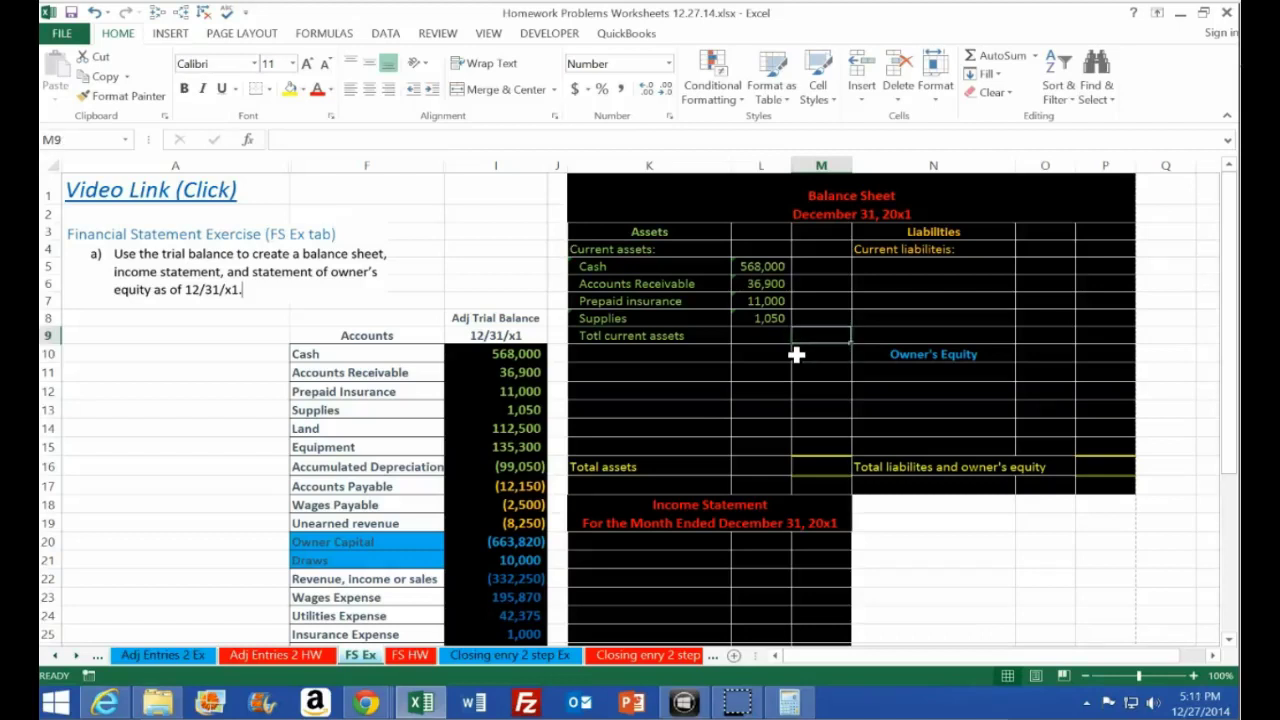
type("=sum")
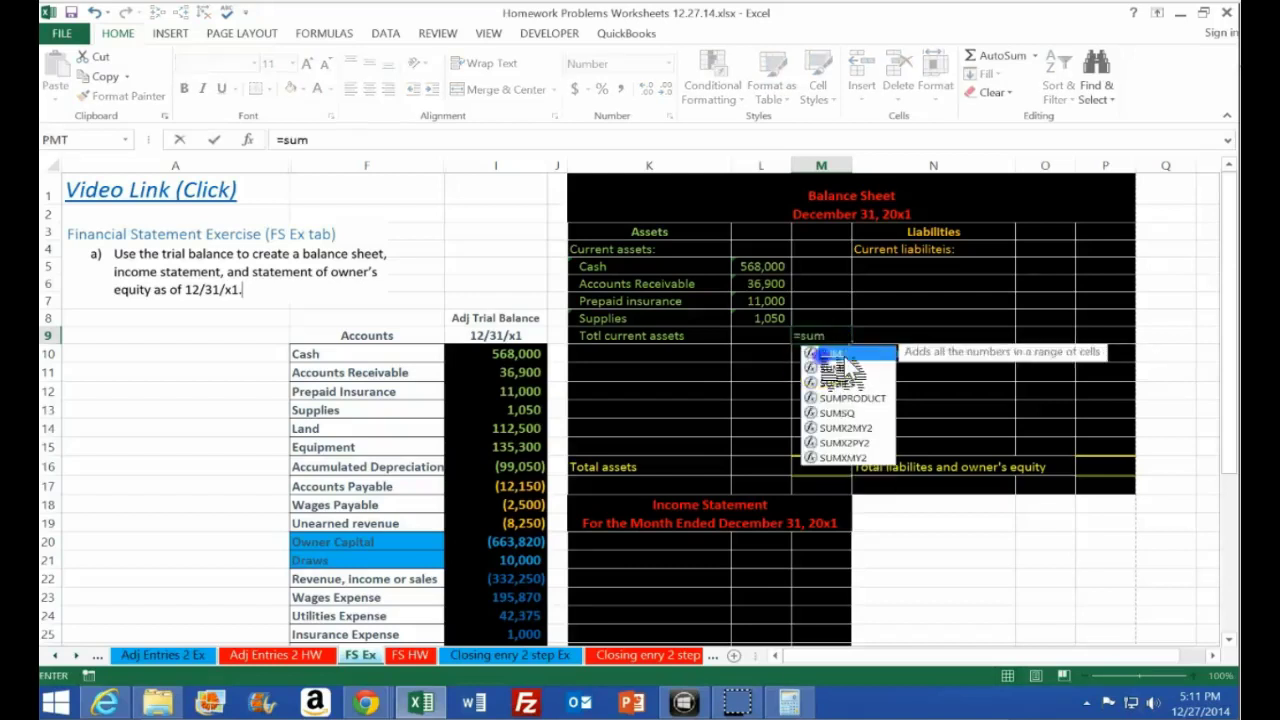
Total the current assets in M9 with =SUM(L5:L9), showing 616,950
double_click(828, 354)
left_click_drag(752, 272, 760, 334)
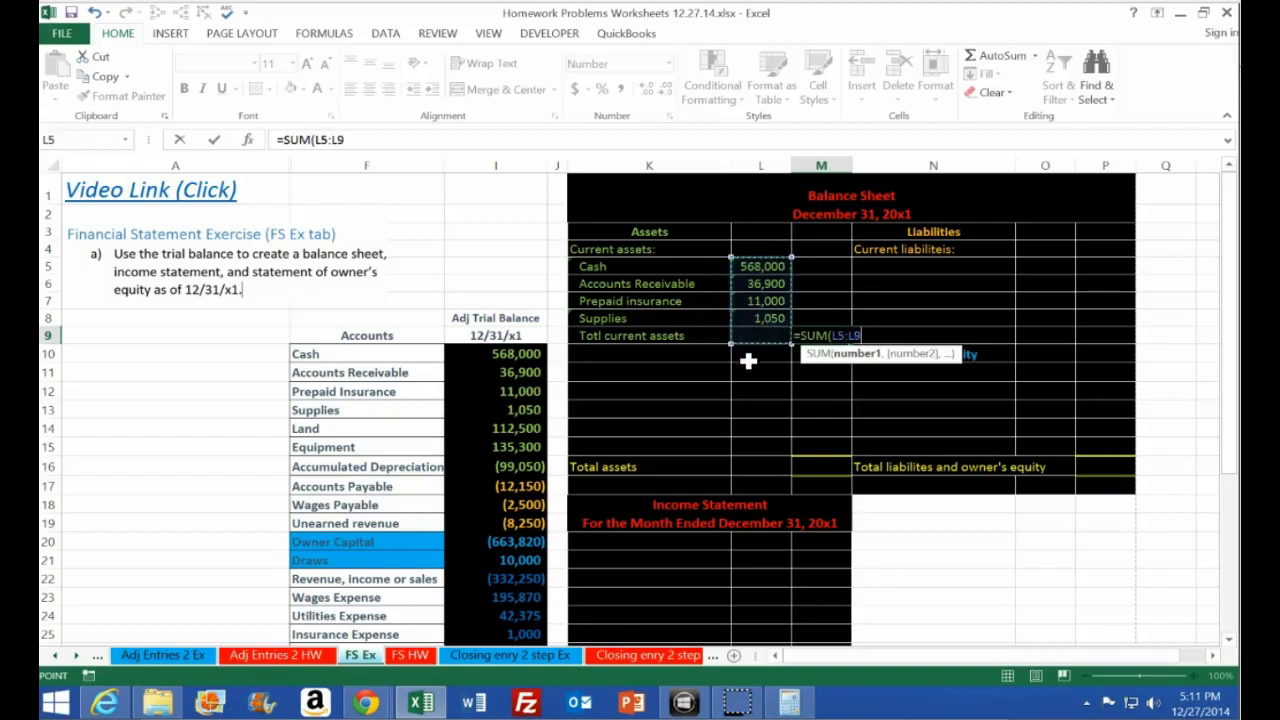
key("Return")
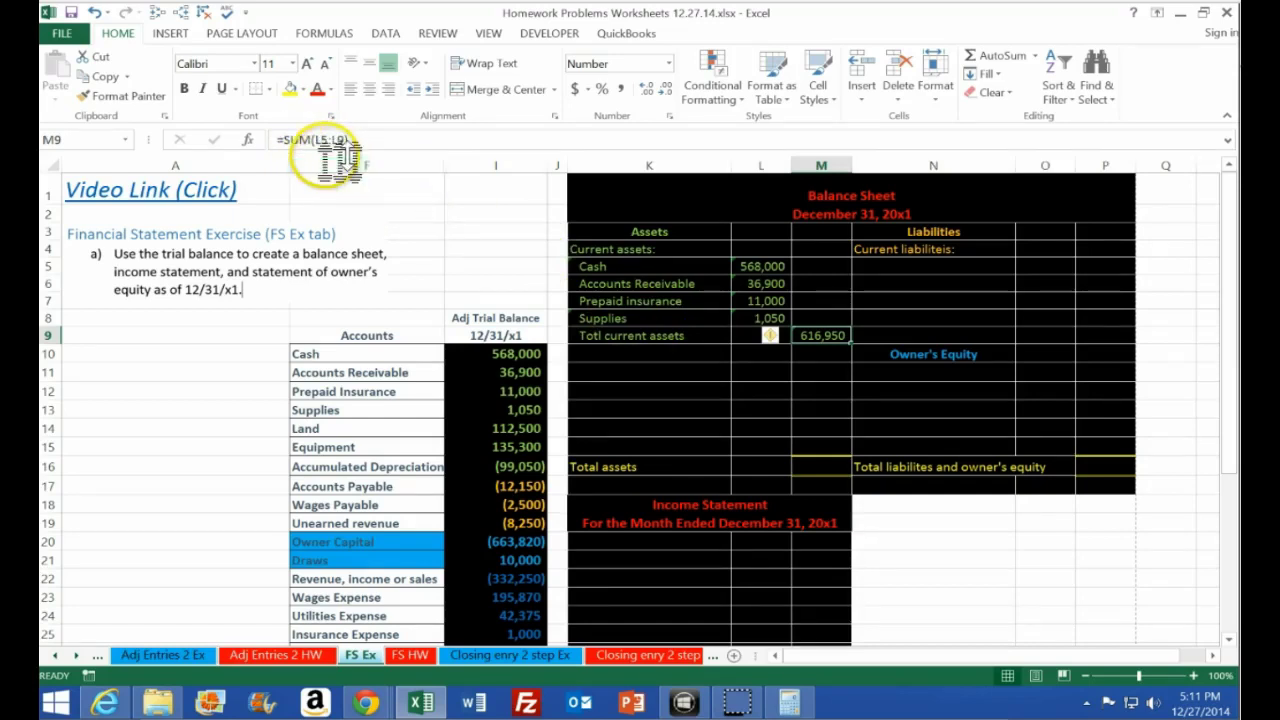
Check the source formulas of the Cash and Supplies amounts, ending on Supplies in L8
left_click(748, 264)
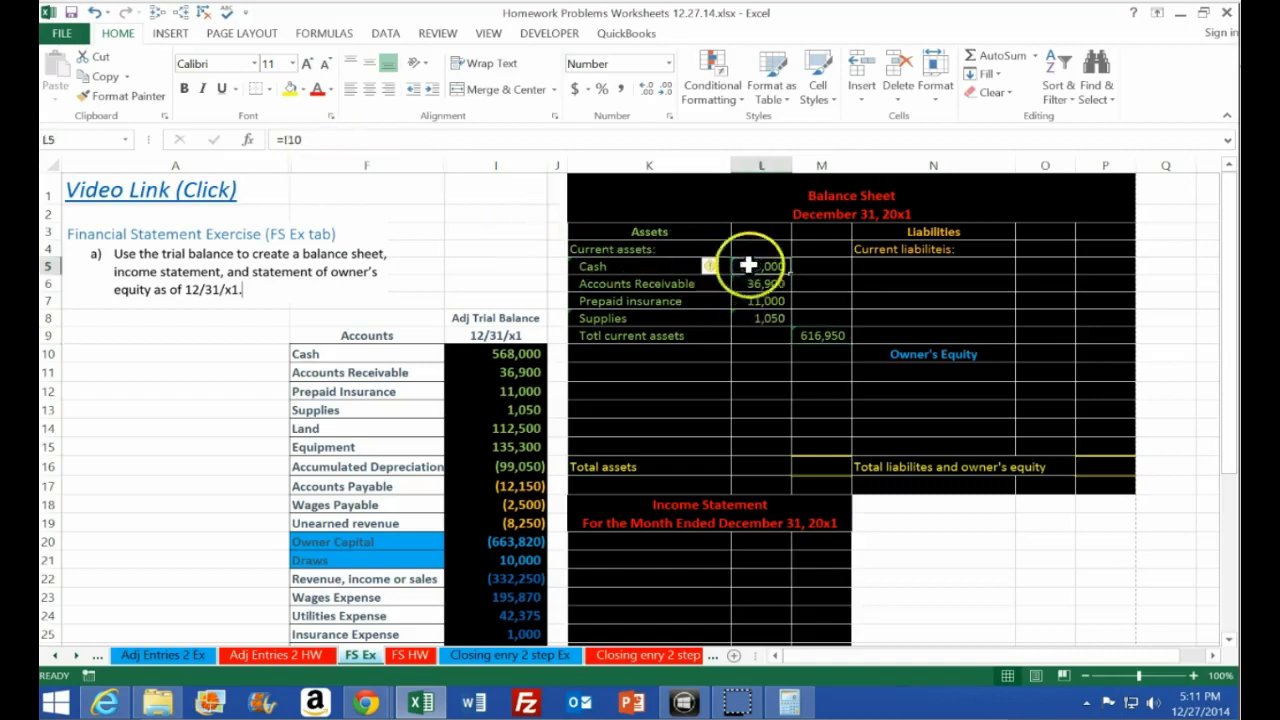
left_click(748, 318)
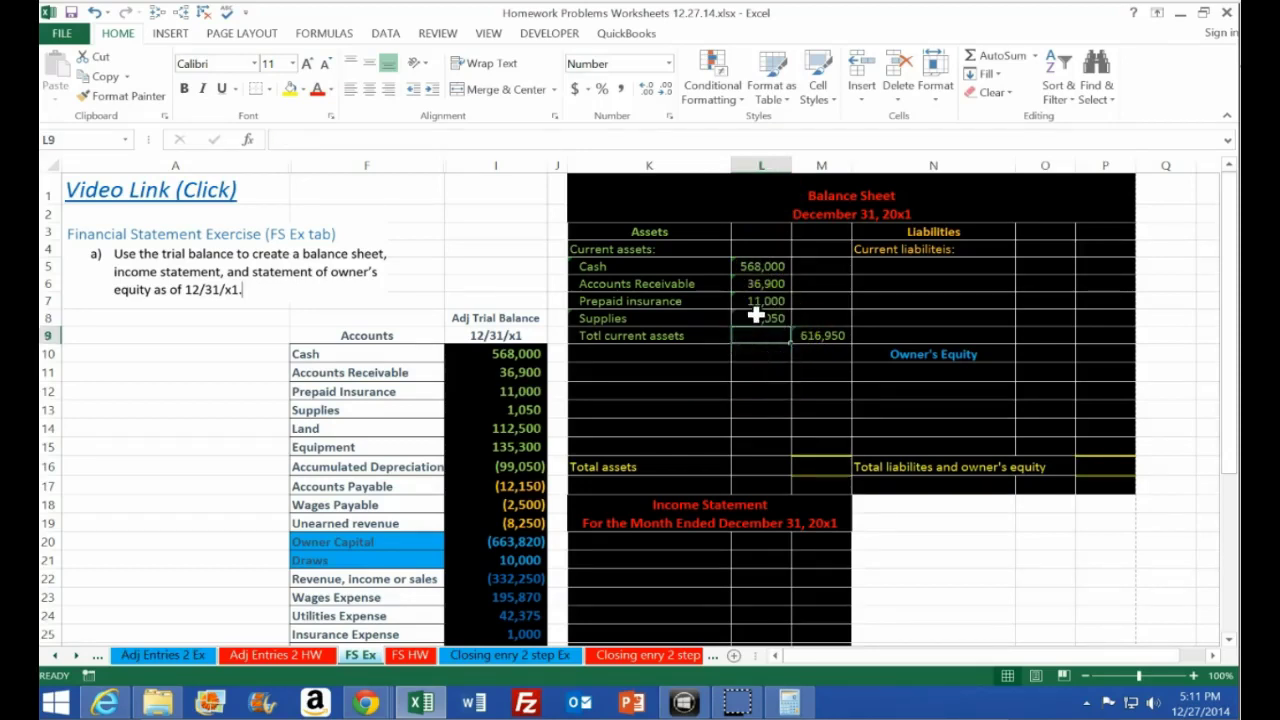
left_click(758, 390)
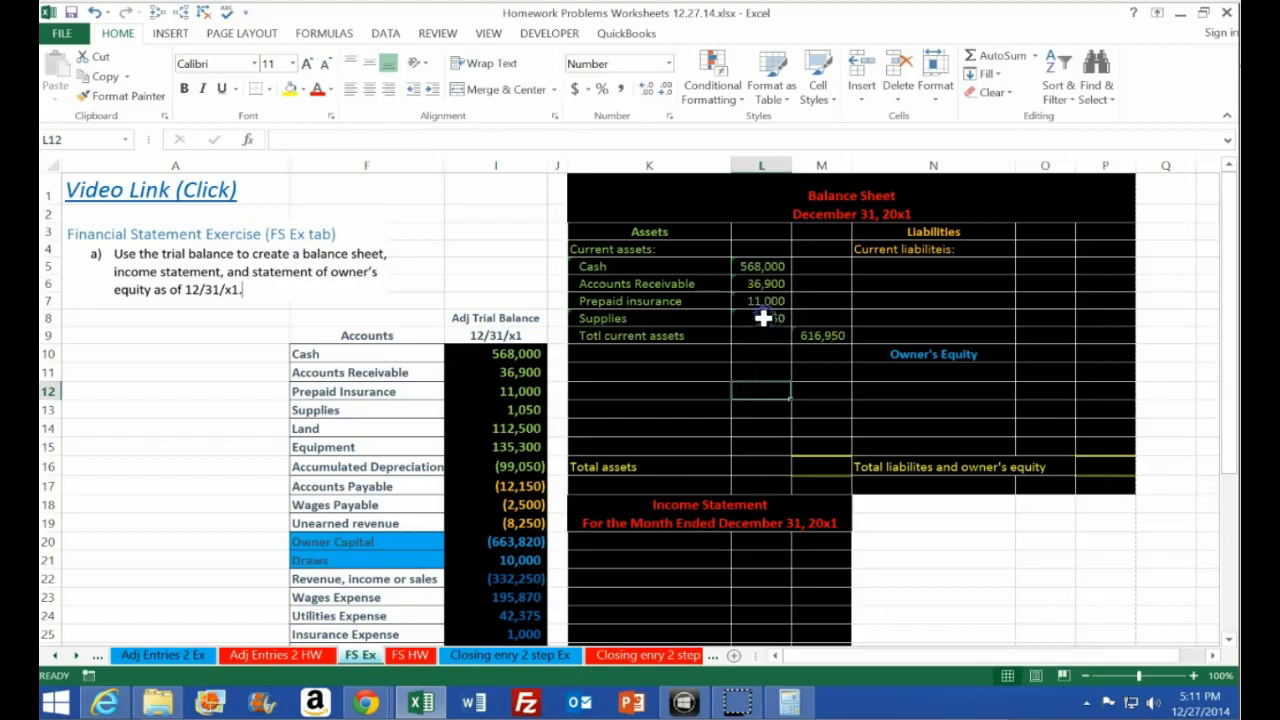
left_click(763, 318)
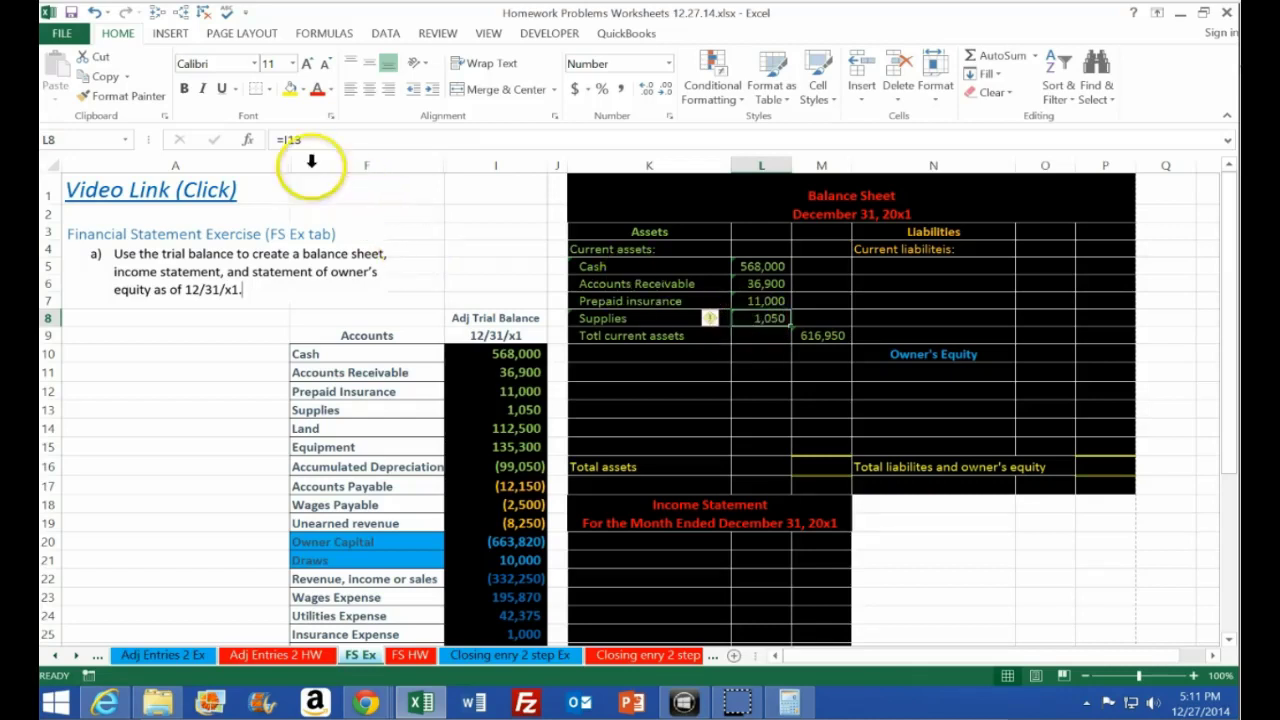
Underline the Supplies amount 1,050 in L8 with a green bottom border from More Borders
left_click(268, 89)
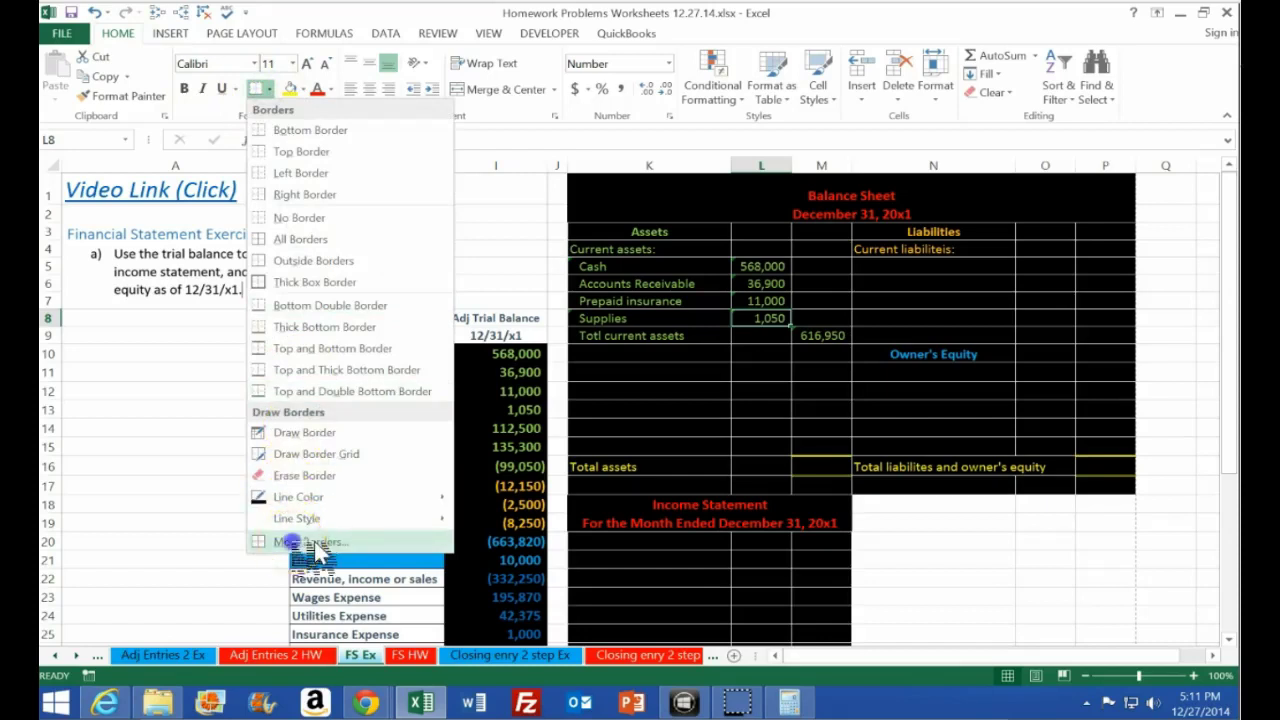
left_click(306, 545)
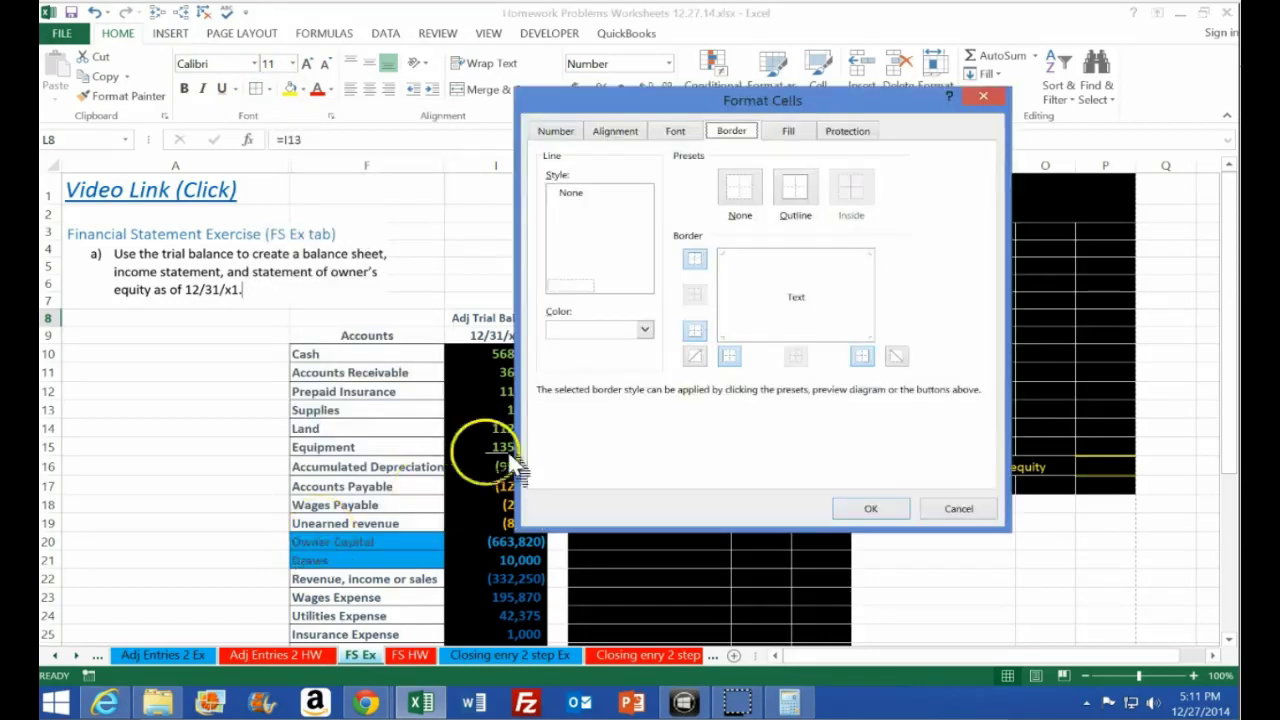
left_click(645, 330)
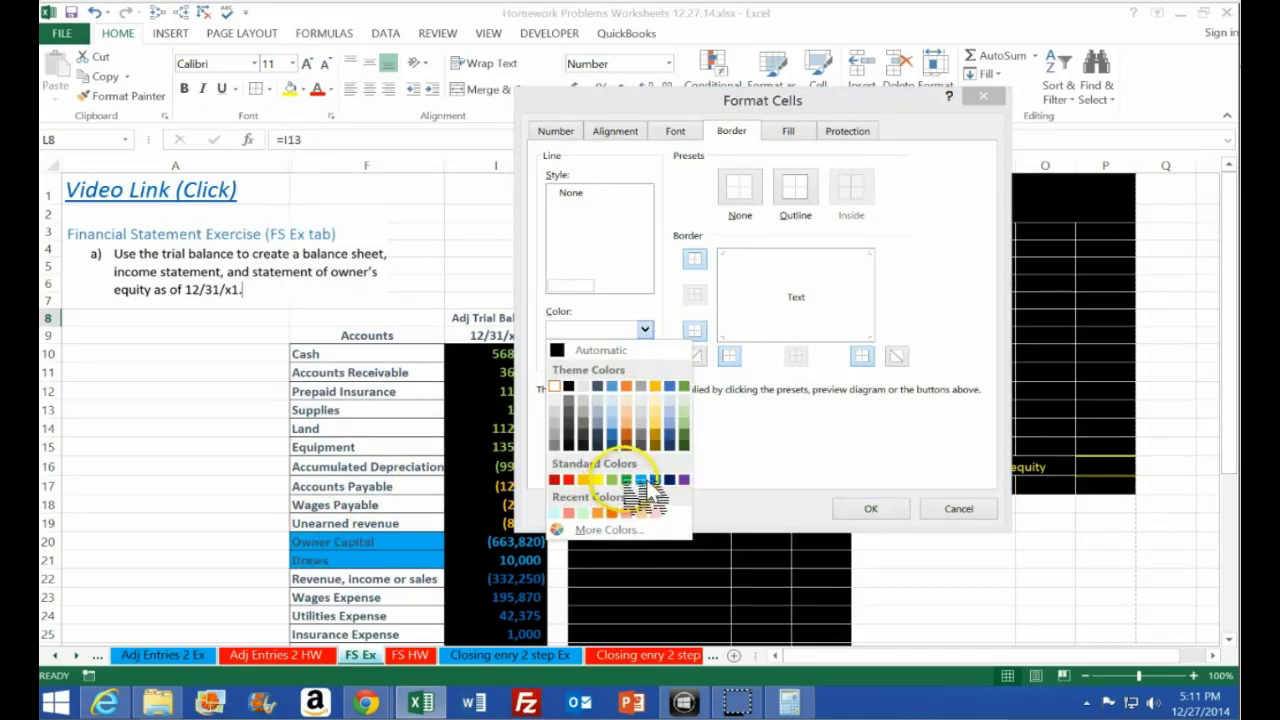
left_click(626, 480)
left_click(630, 270)
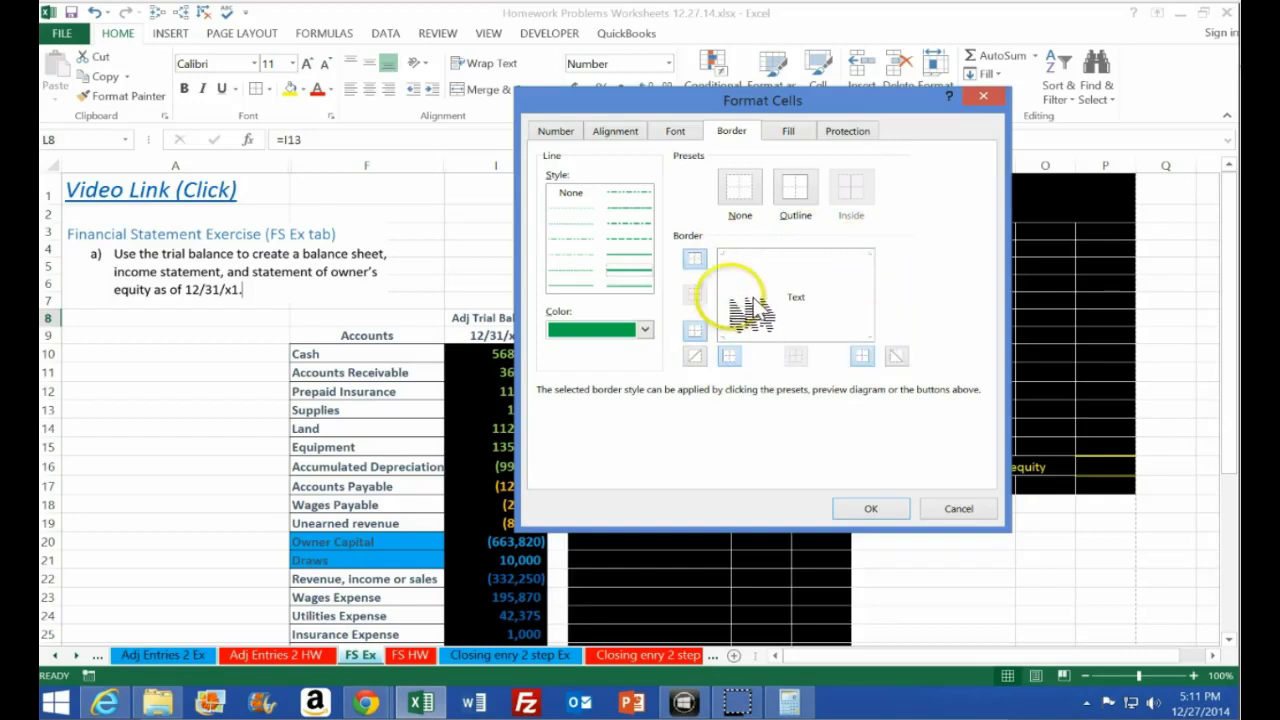
left_click(795, 355)
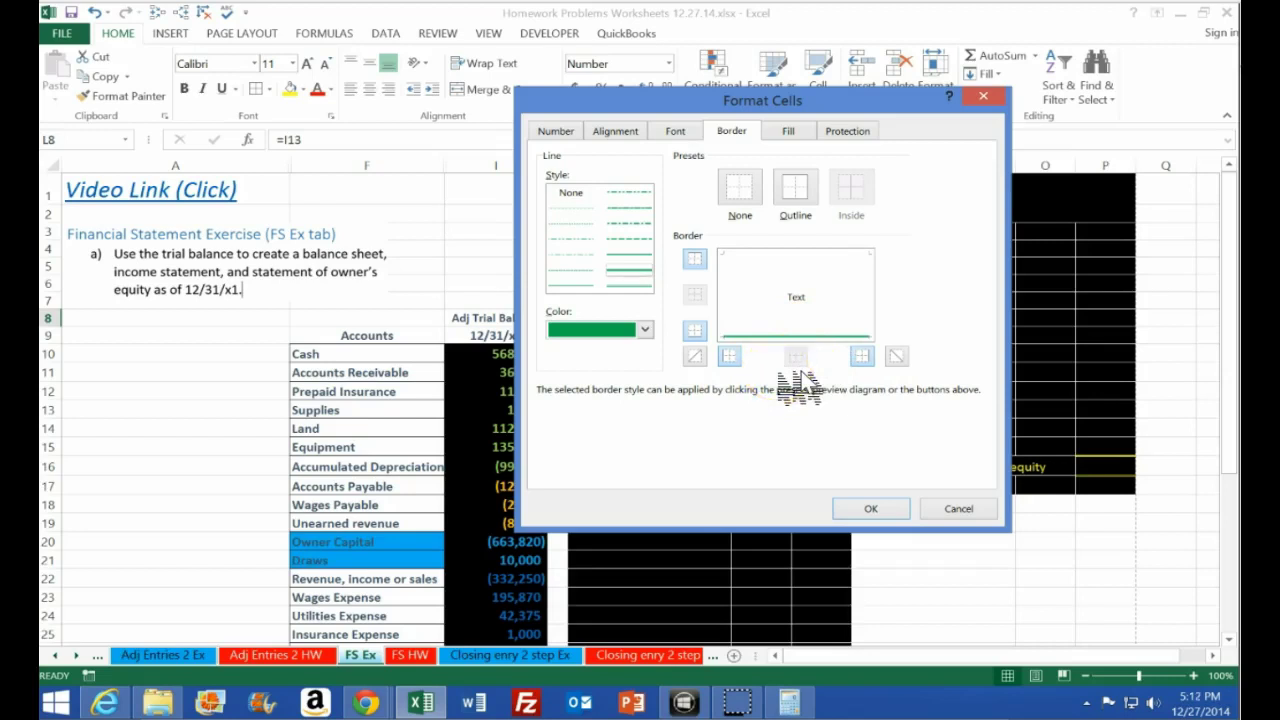
left_click(866, 508)
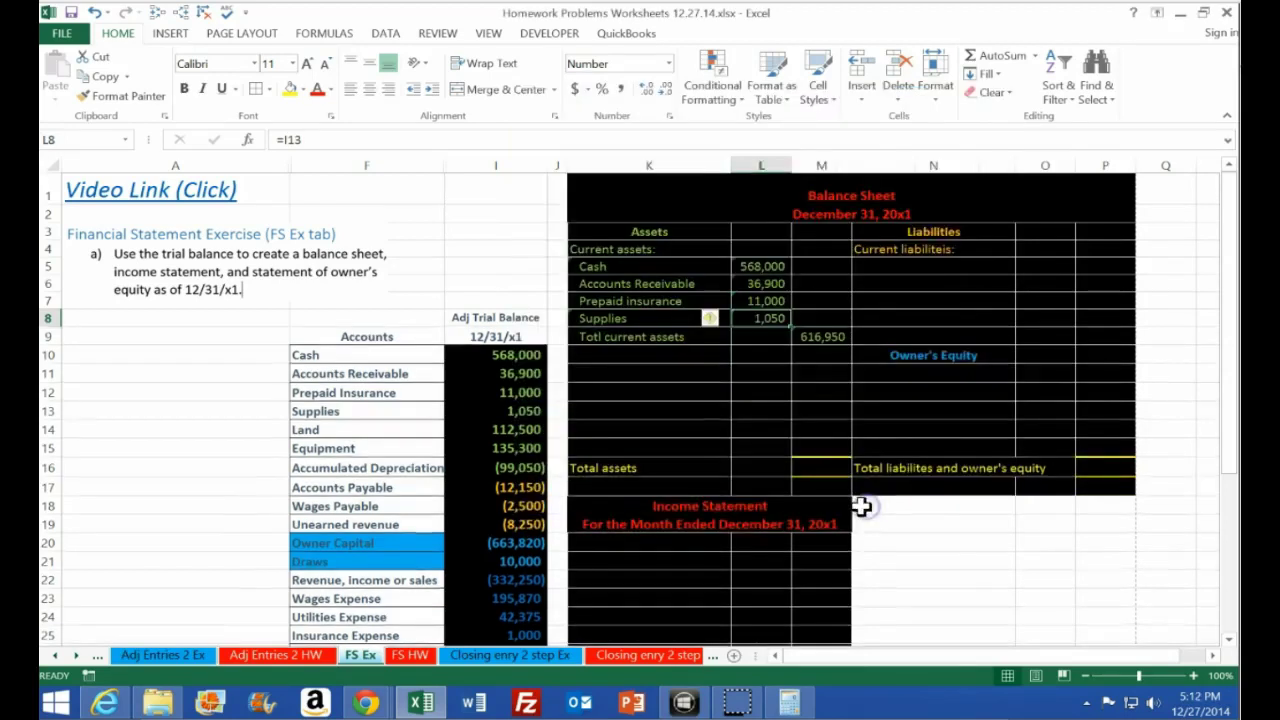
left_click(738, 374)
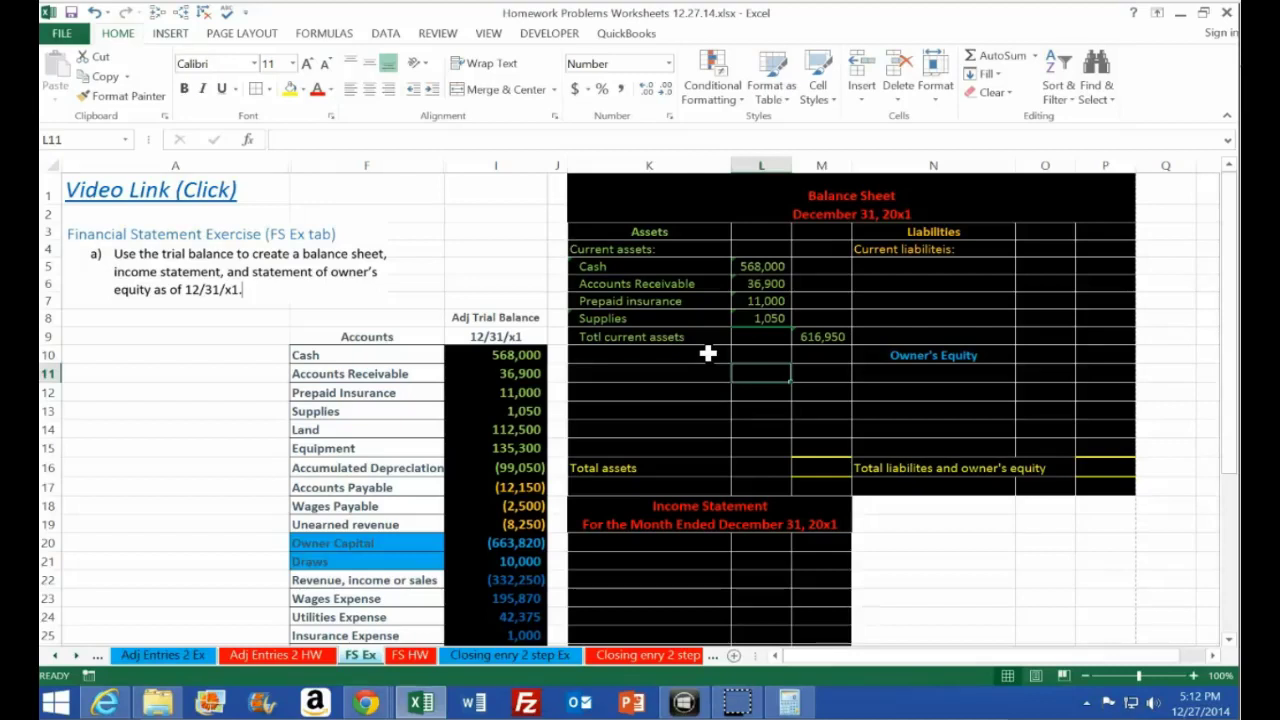
Enter the heading 'Property plant and equipment:' in K10 below Total current assets
left_click(635, 373)
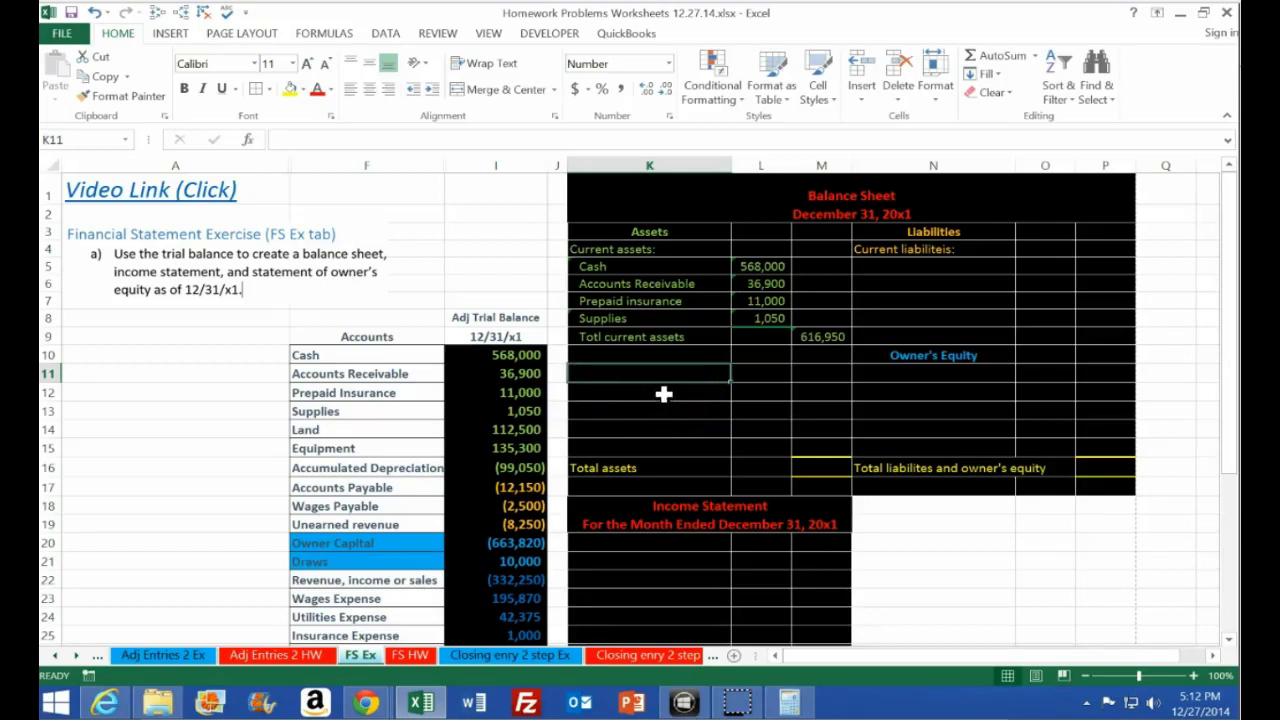
type("Prop")
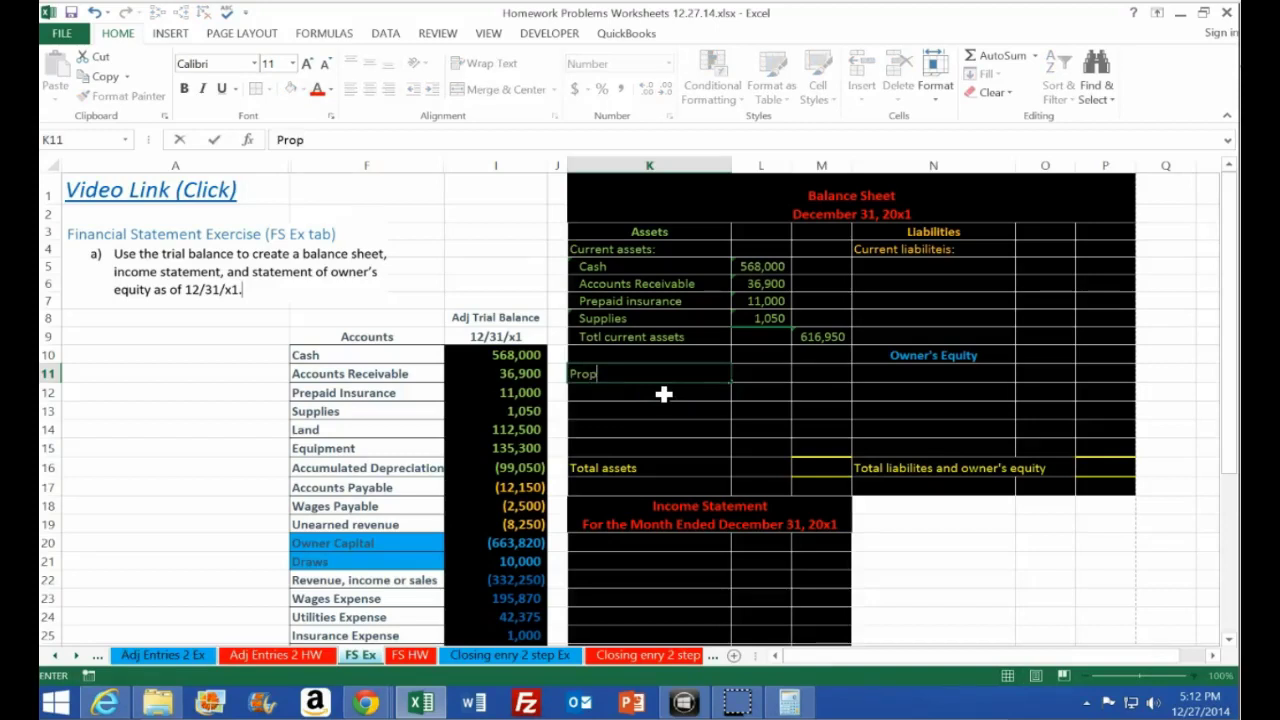
type("erty")
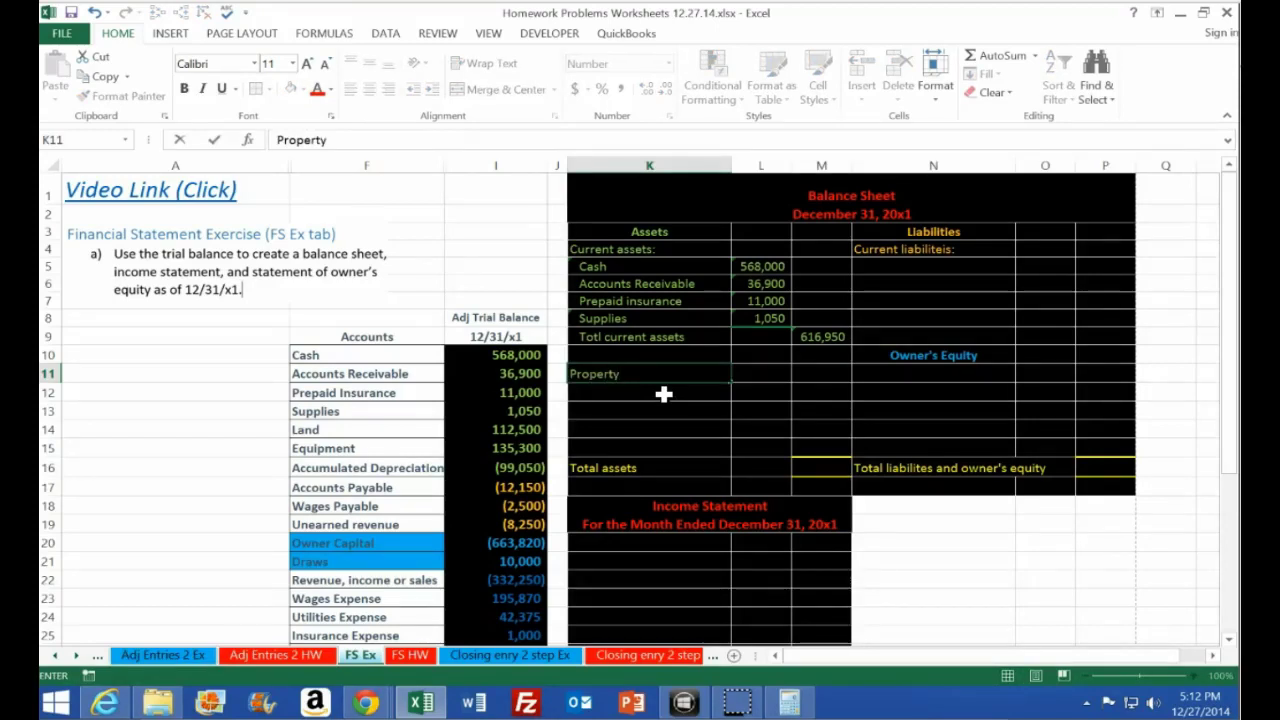
type(" plant and")
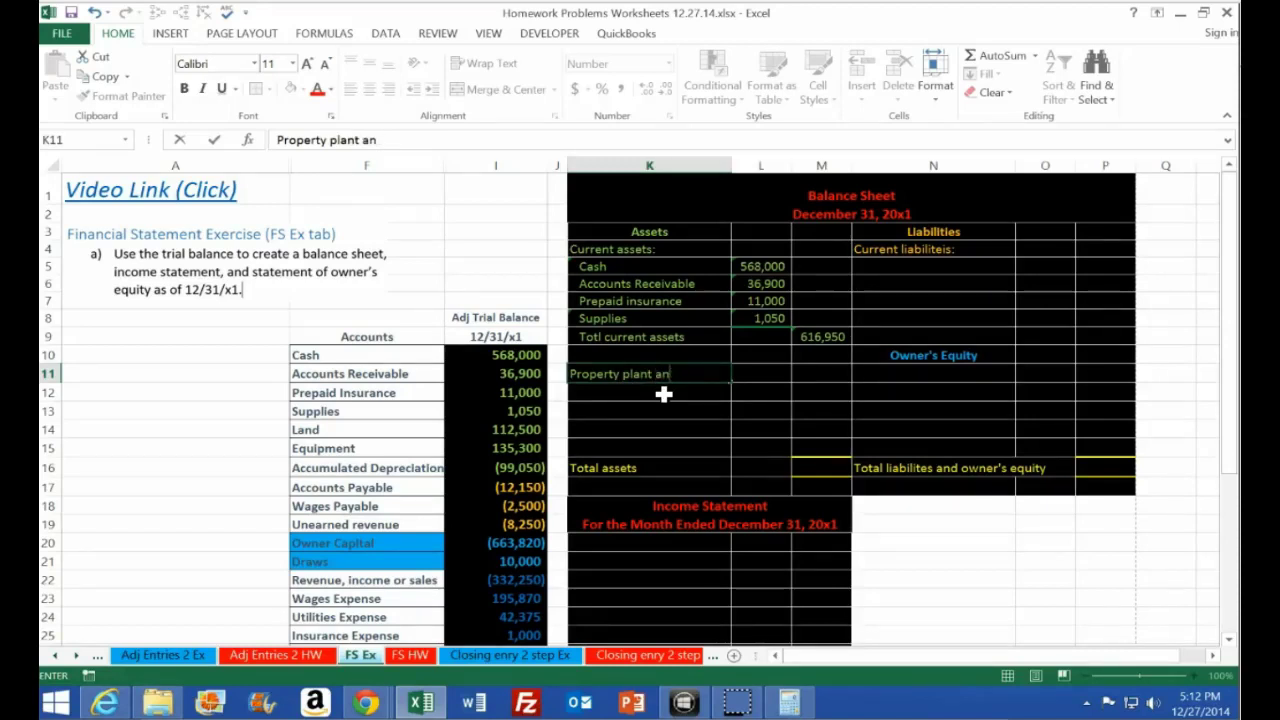
key("BackSpace")
key("BackSpace")
key("BackSpace")
key("BackSpace")
key("BackSpace")
key("BackSpace")
key("BackSpace")
key("BackSpace")
key("BackSpace")
key("BackSpace")
key("BackSpace")
key("BackSpace")
key("BackSpace")
key("BackSpace")
key("BackSpace")
key("BackSpace")
key("BackSpace")
key("Up")
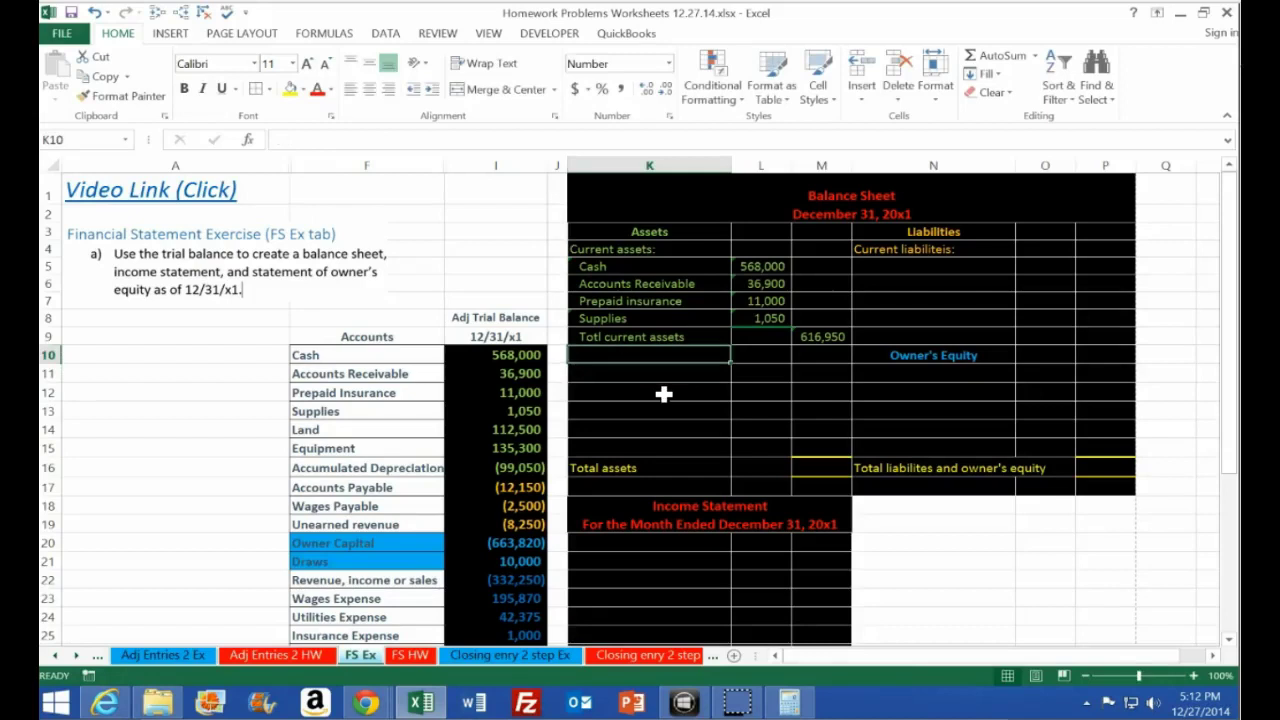
type("Prp")
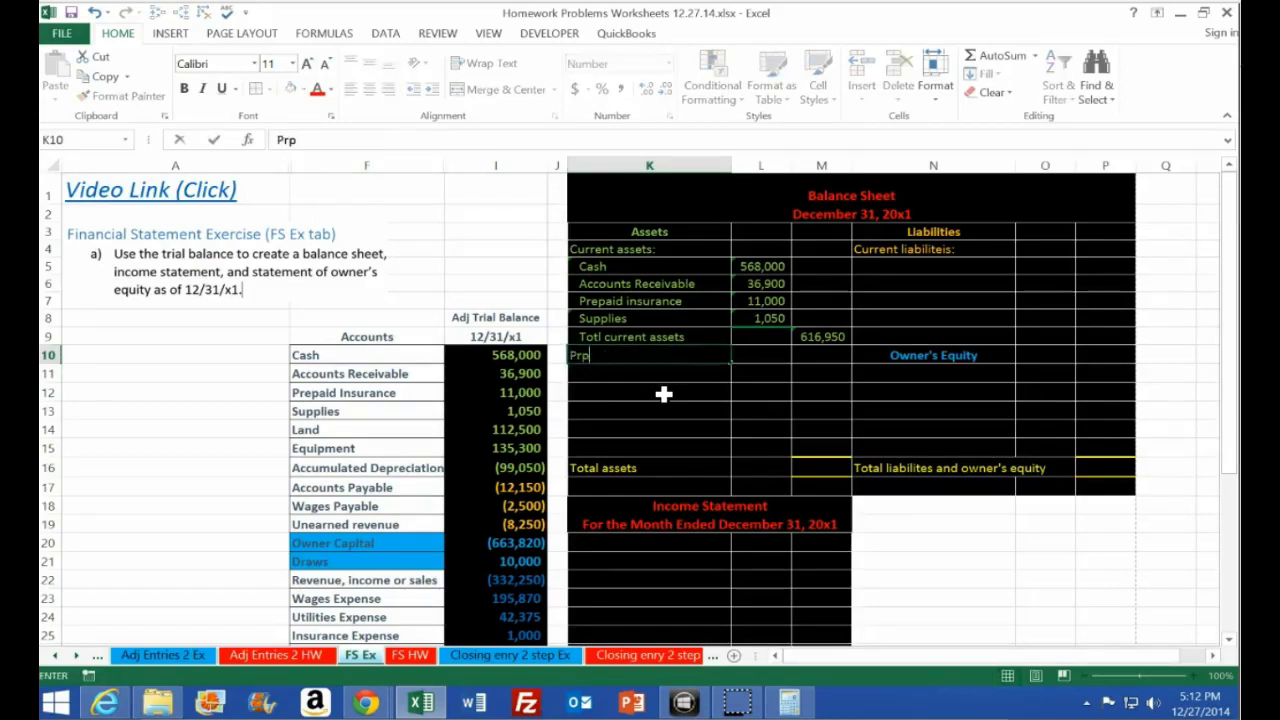
type("perty plant an")
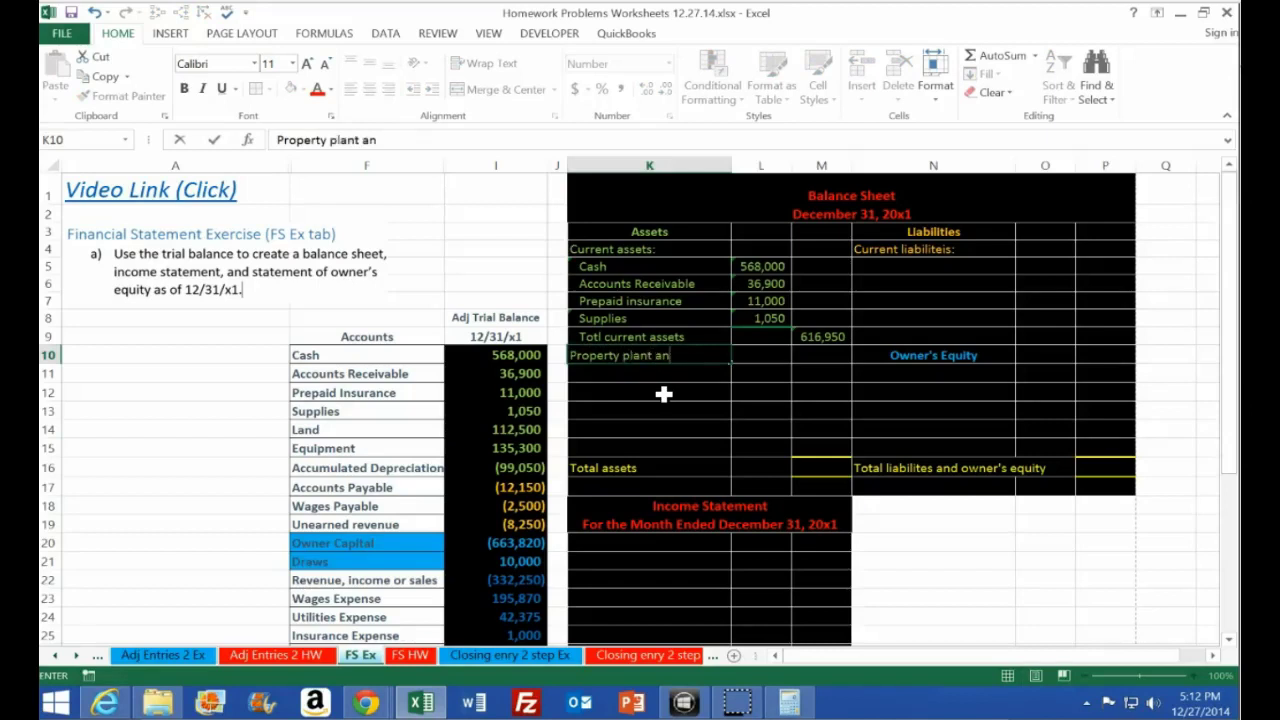
type("d equipment")
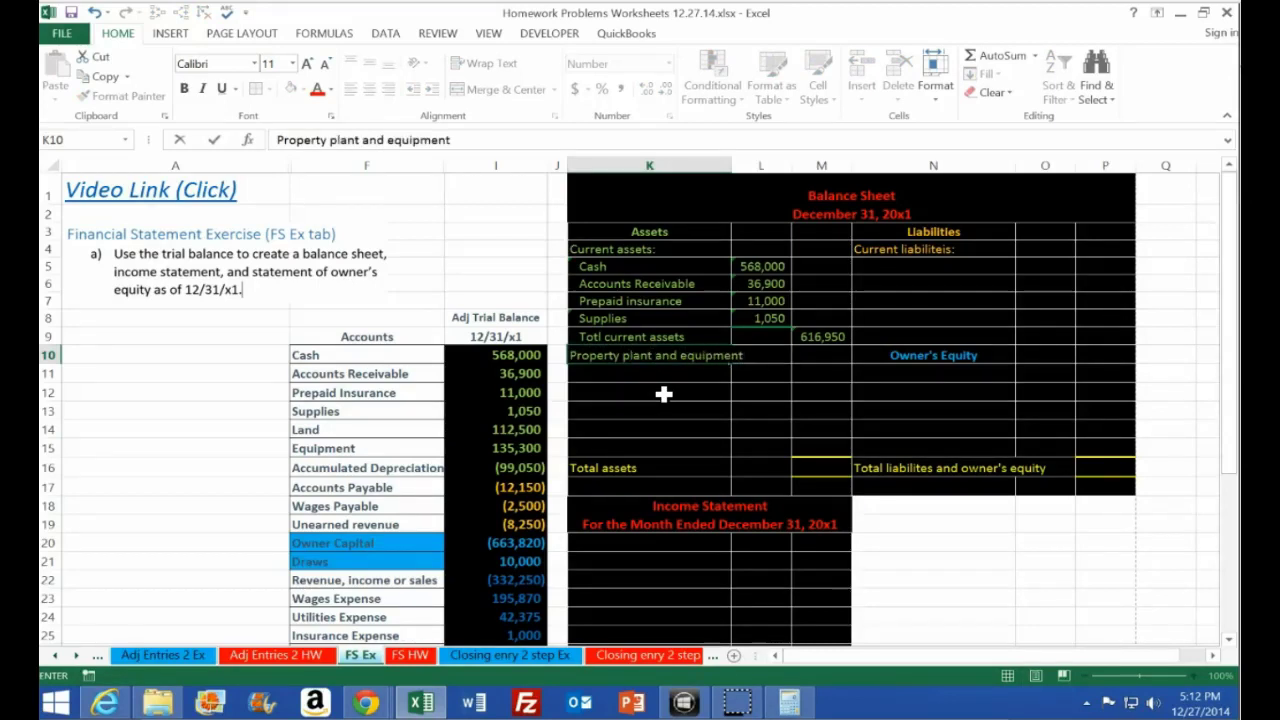
type(":")
key("Return")
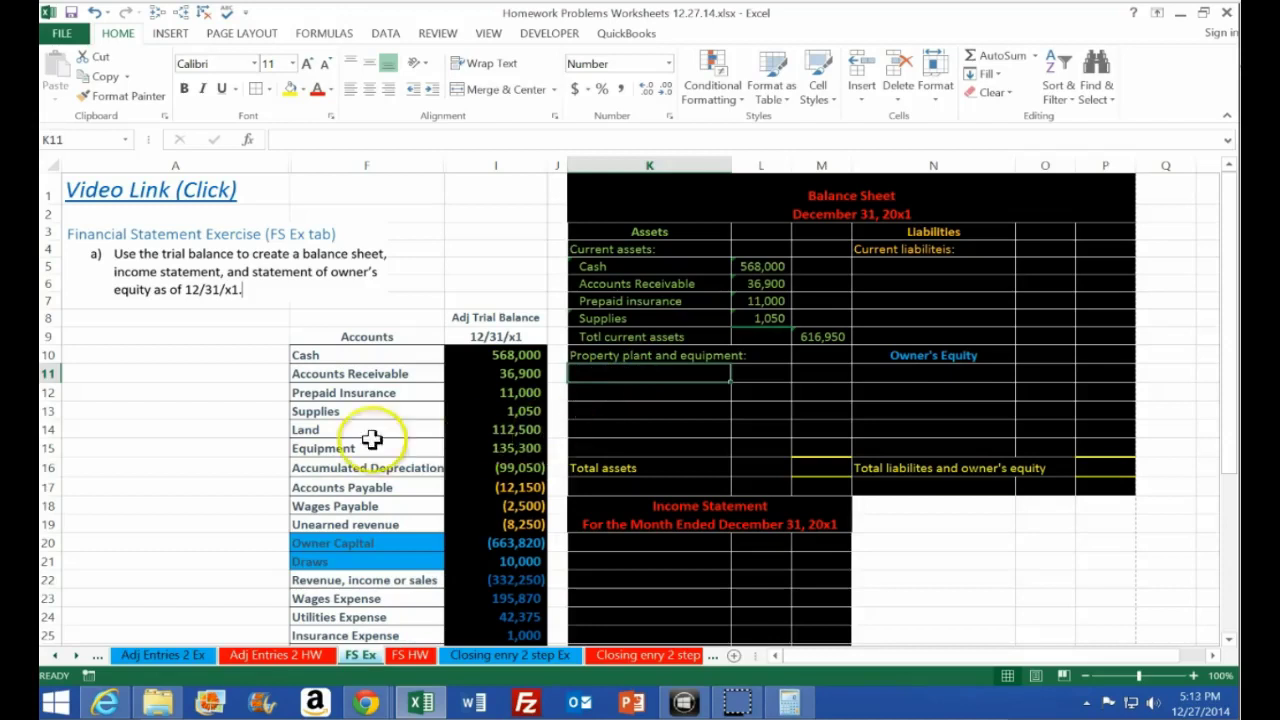
Add the Land label in K11 and link K12 to the trial balance's Equipment name (=F15)
type("Land")
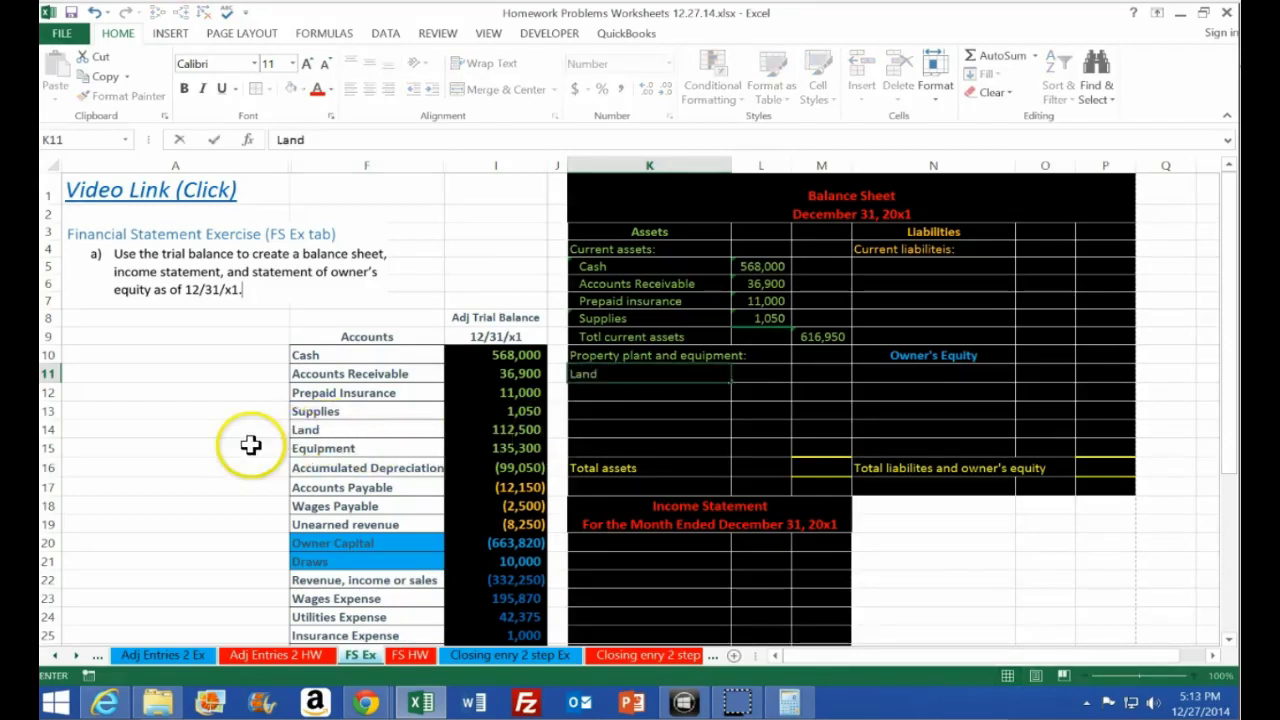
key("Return")
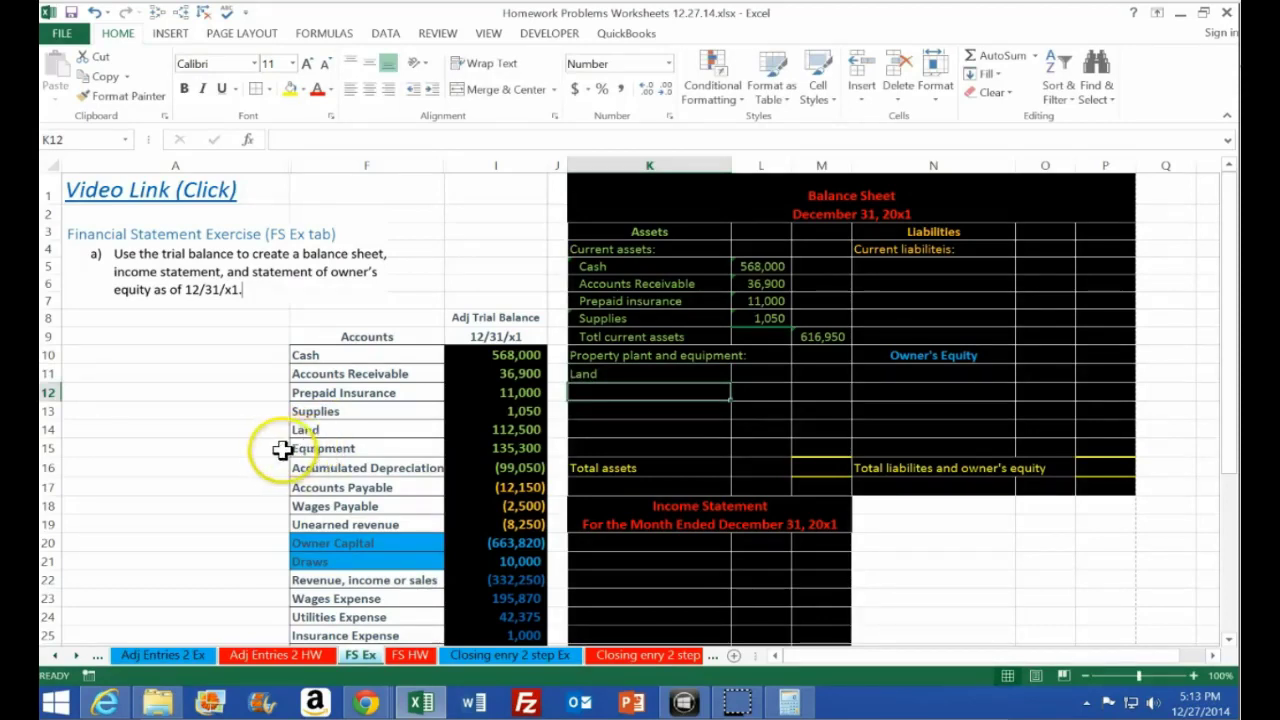
type("=")
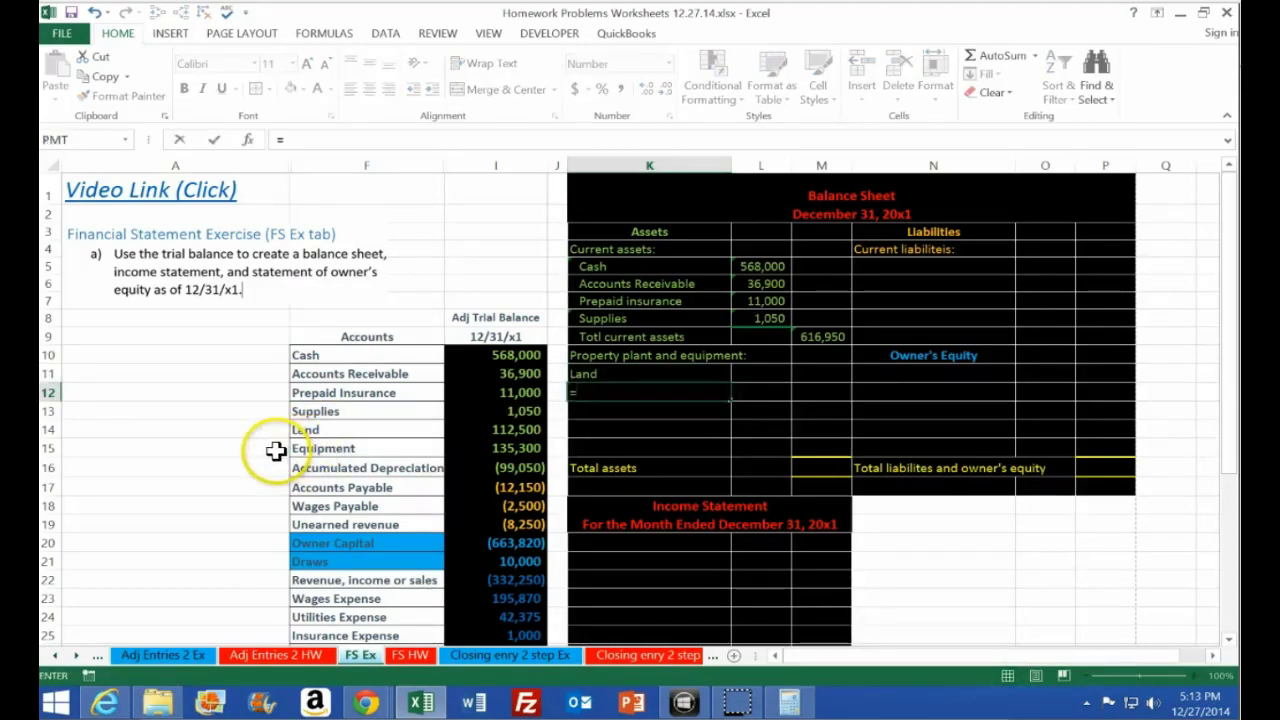
left_click(325, 449)
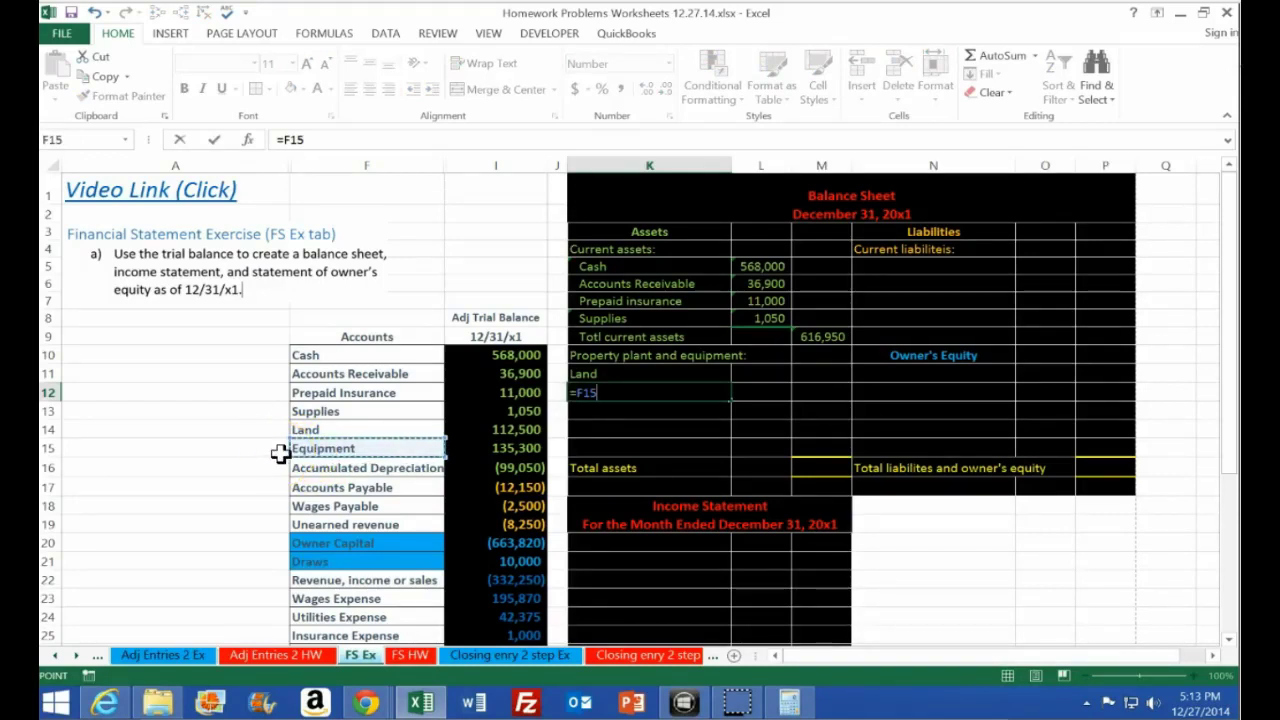
key("Return")
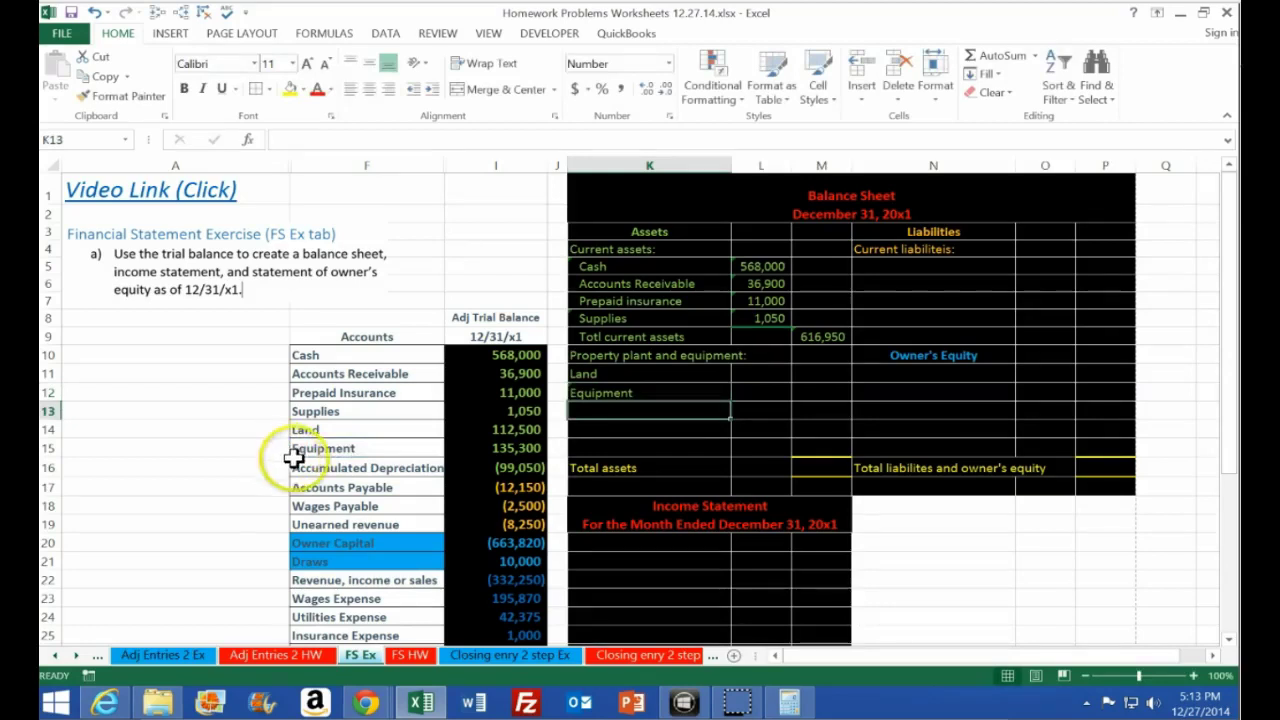
Paste Accumulated Depreciation as a value into K13 and prefix it with '(less)'
left_click(314, 468)
right_click(314, 468)
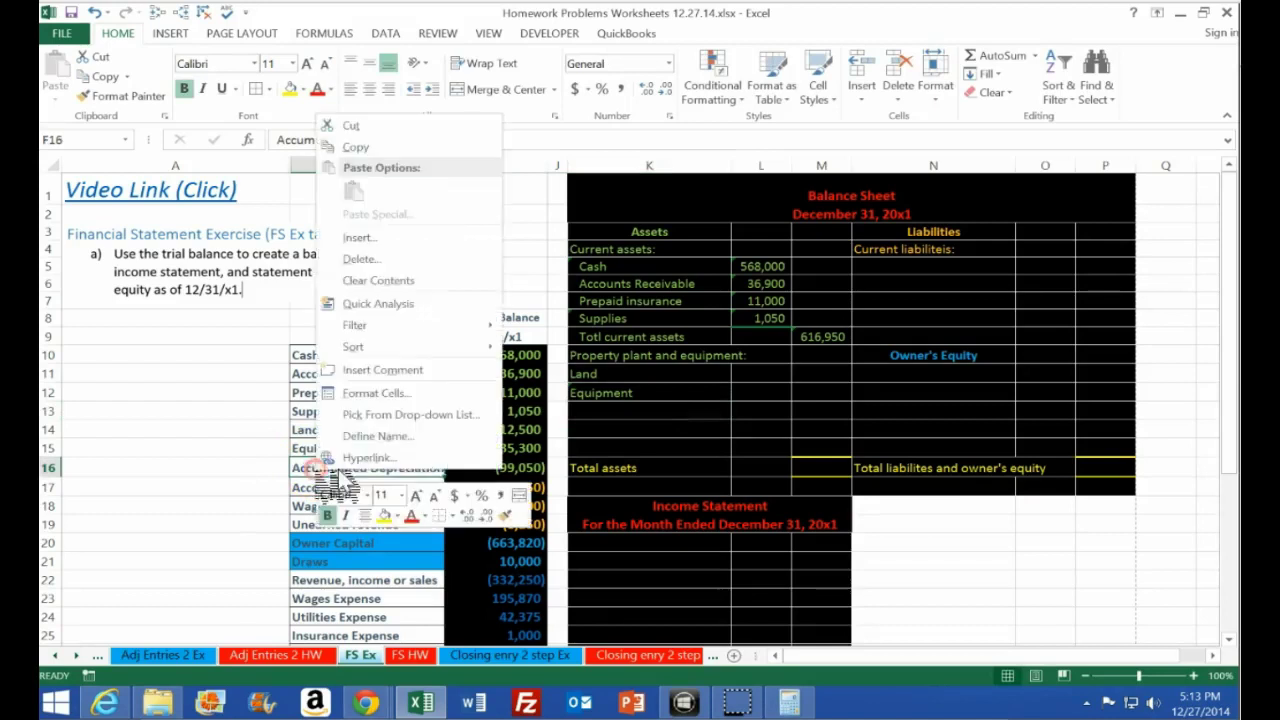
left_click(362, 146)
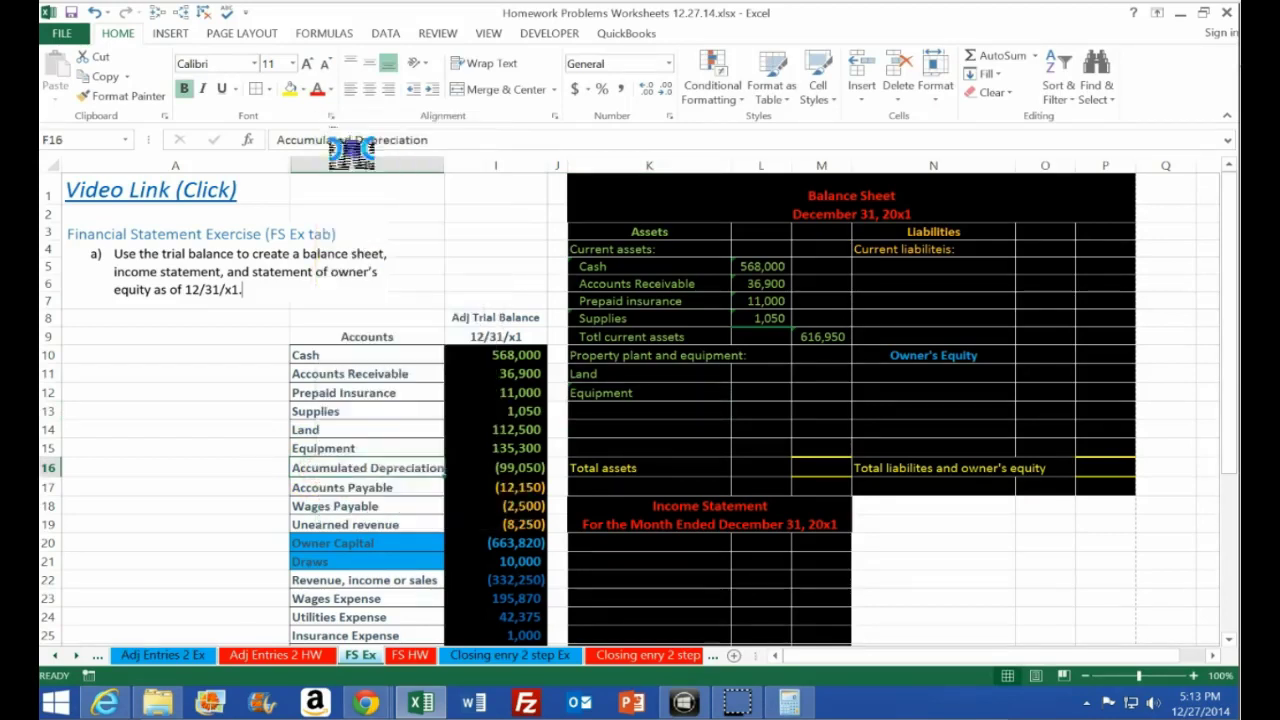
left_click(597, 407)
right_click(598, 408)
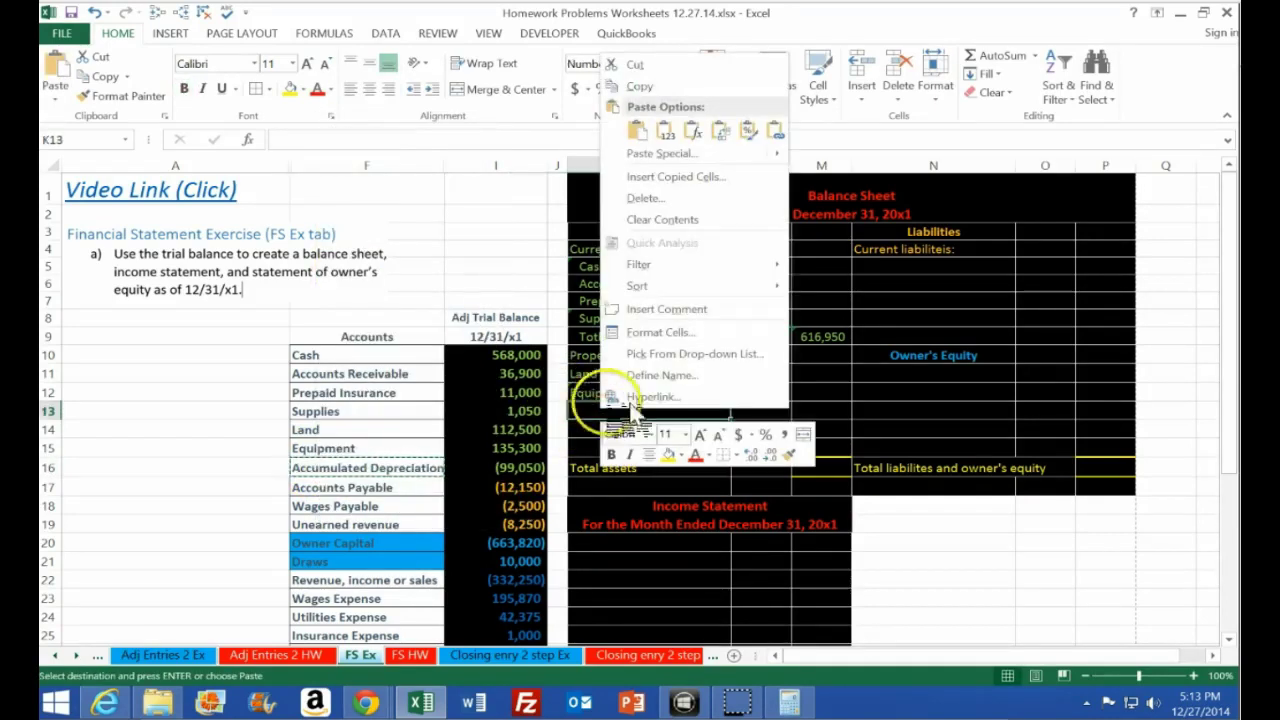
left_click(664, 131)
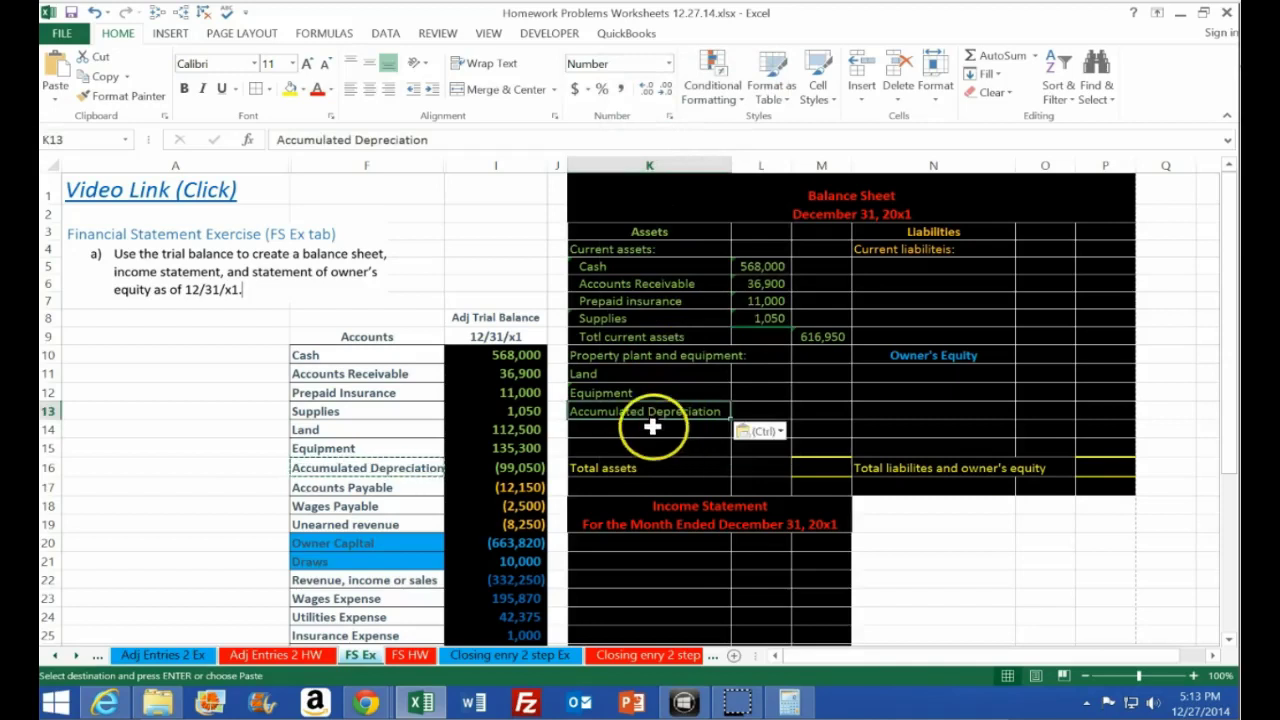
double_click(575, 412)
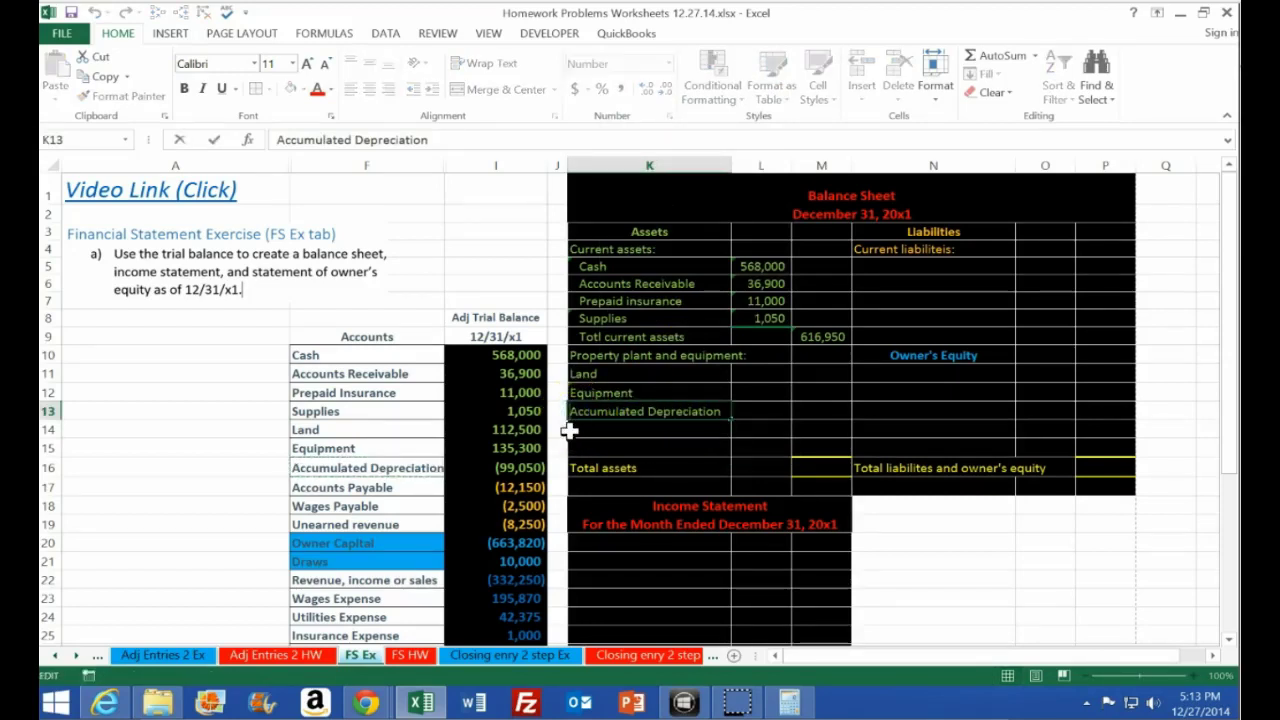
type("(less)")
key("Return")
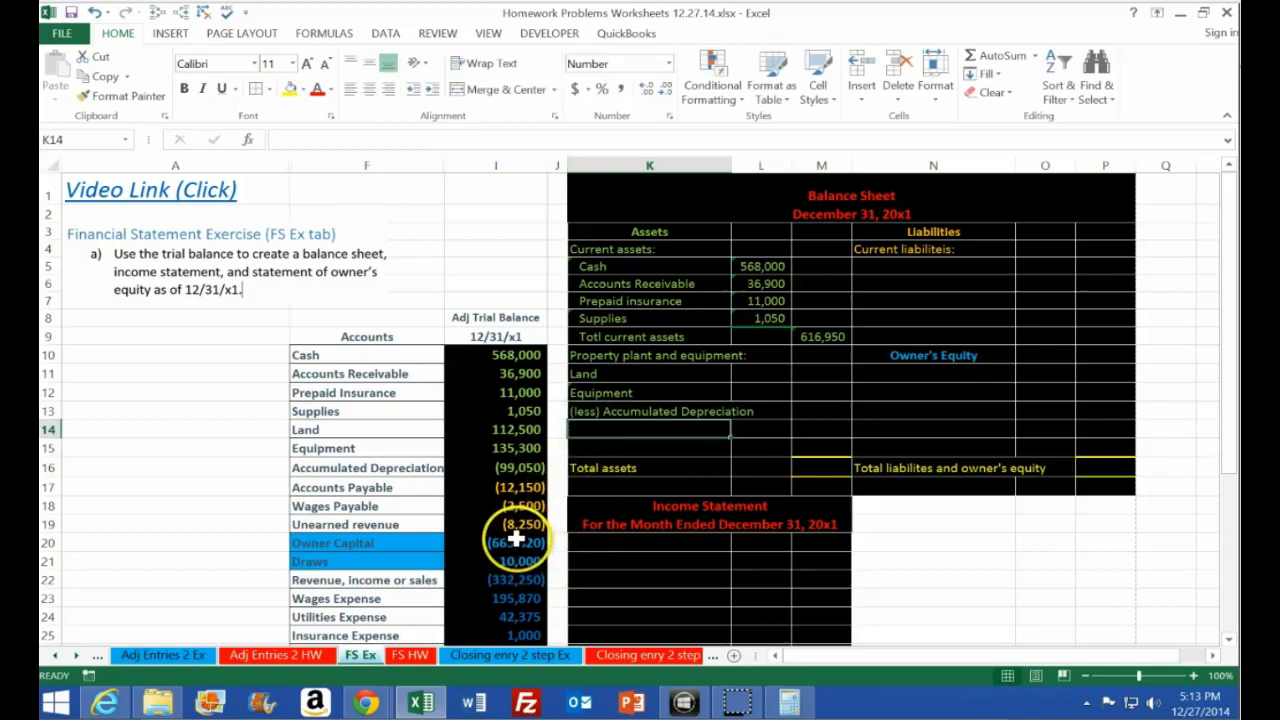
left_click(420, 468)
left_click(514, 468)
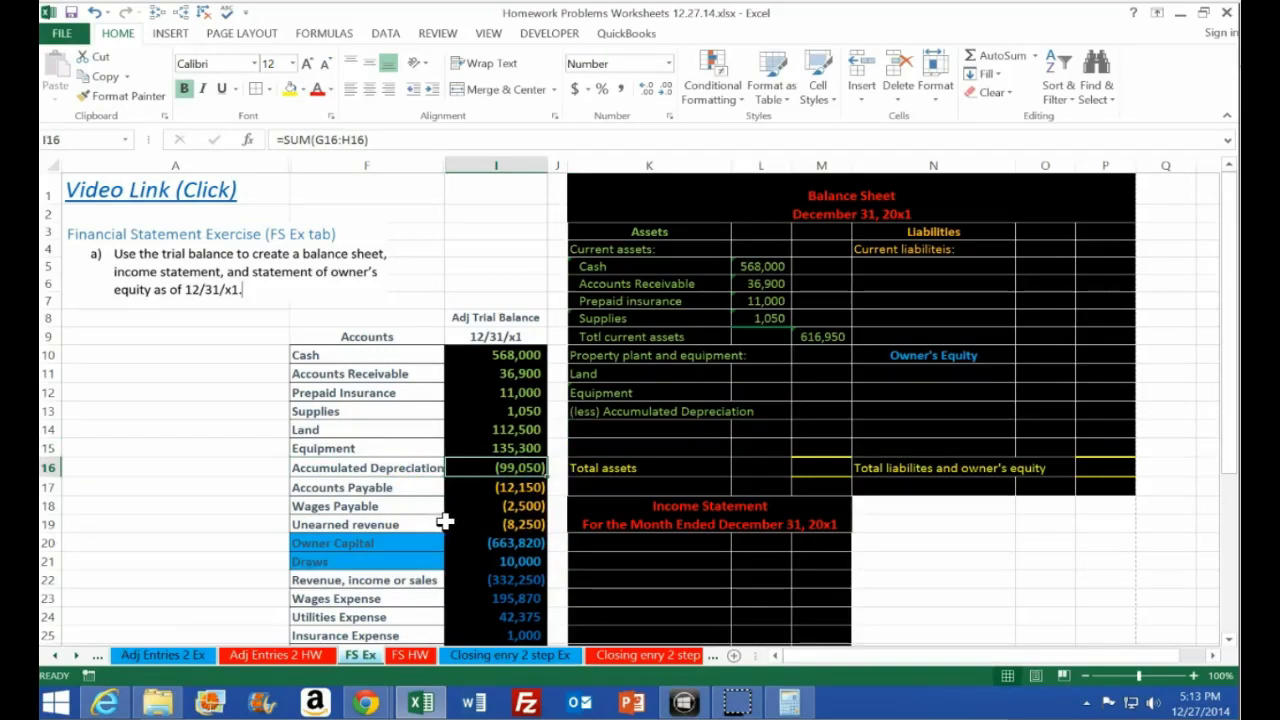
left_click(335, 468)
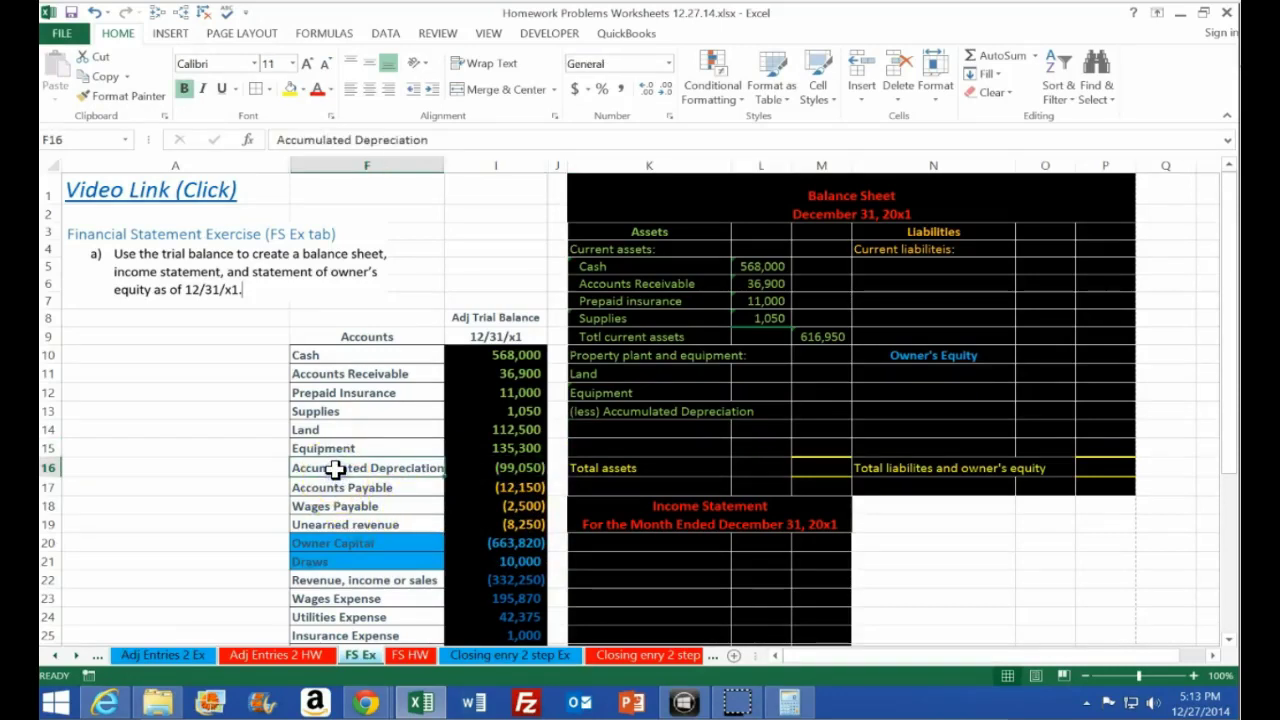
left_click(335, 450)
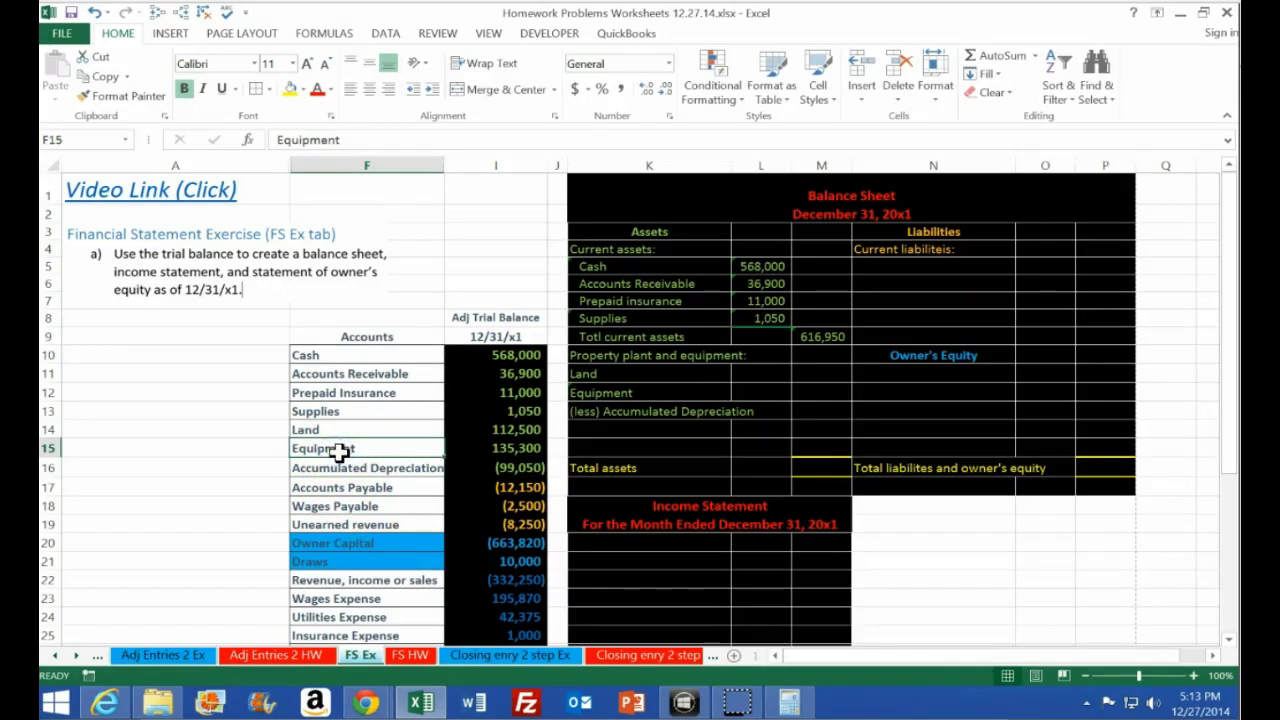
left_click(362, 451)
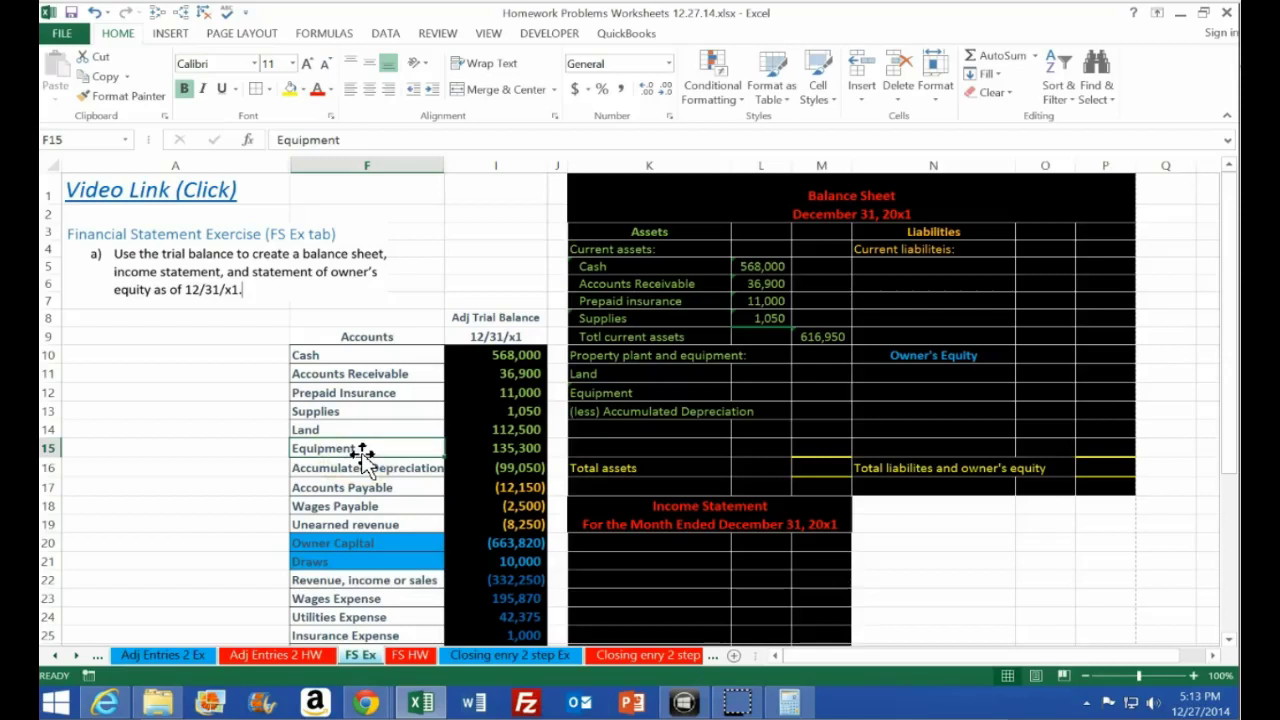
left_click(490, 455)
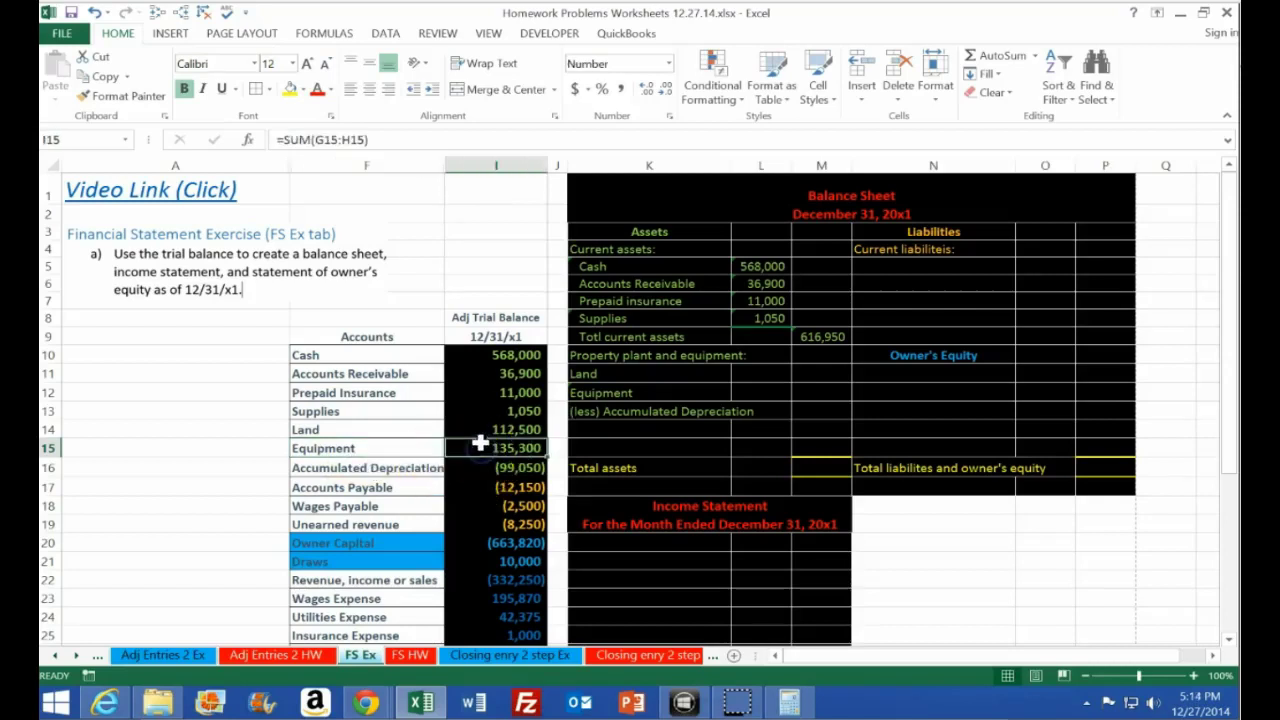
left_click(465, 463)
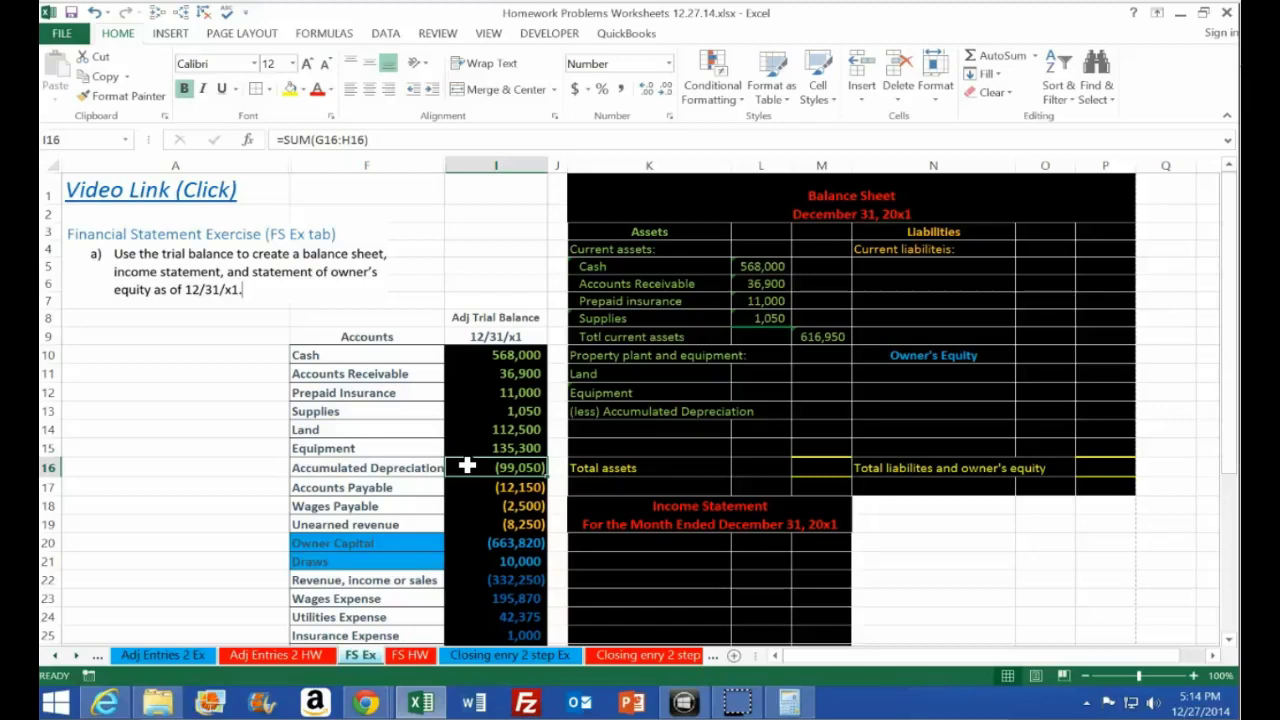
left_click(624, 374)
left_click(627, 395)
left_click(634, 411)
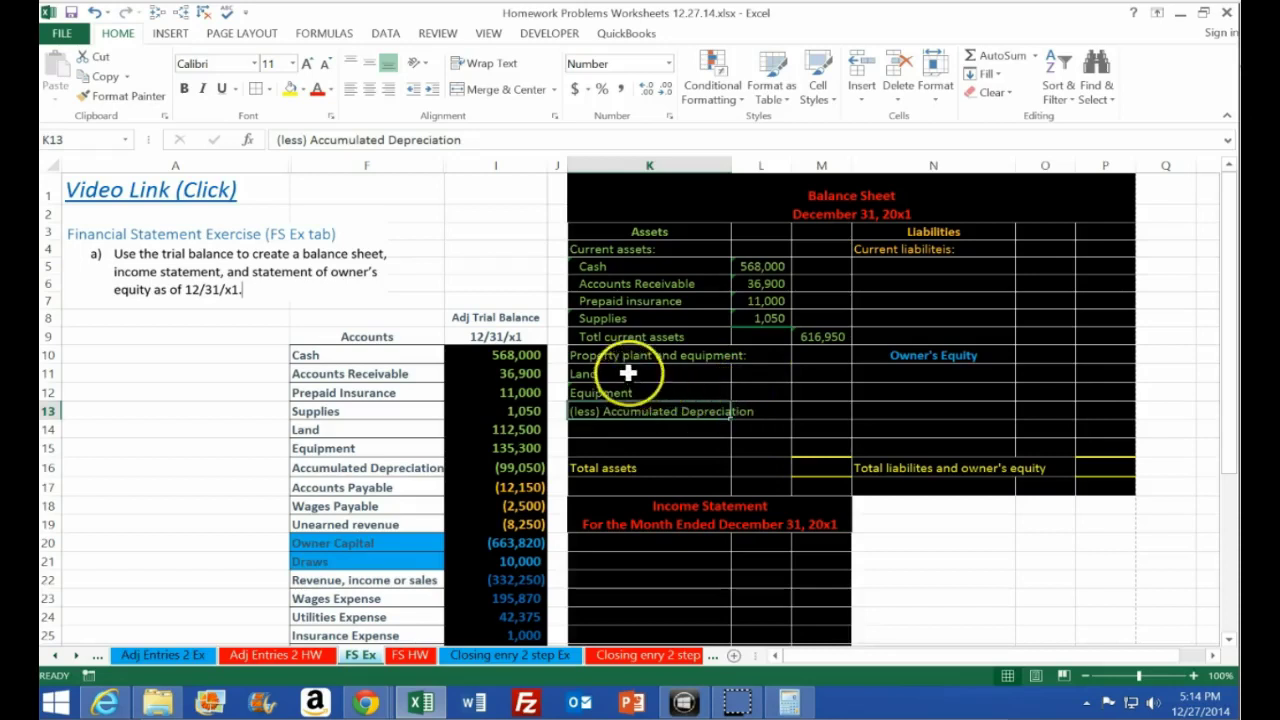
left_click_drag(628, 373, 631, 411)
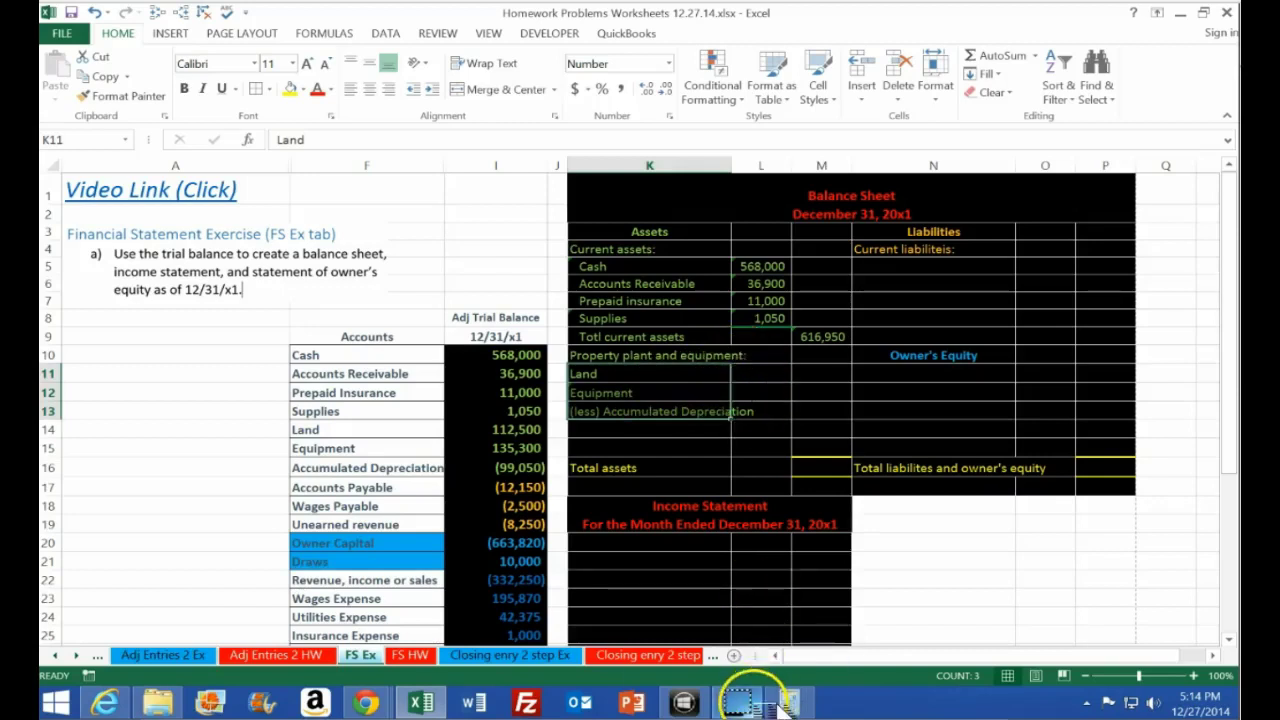
Indent the Land, Equipment and Accumulated Depreciation labels in K11:K13
mouse_move(758, 692)
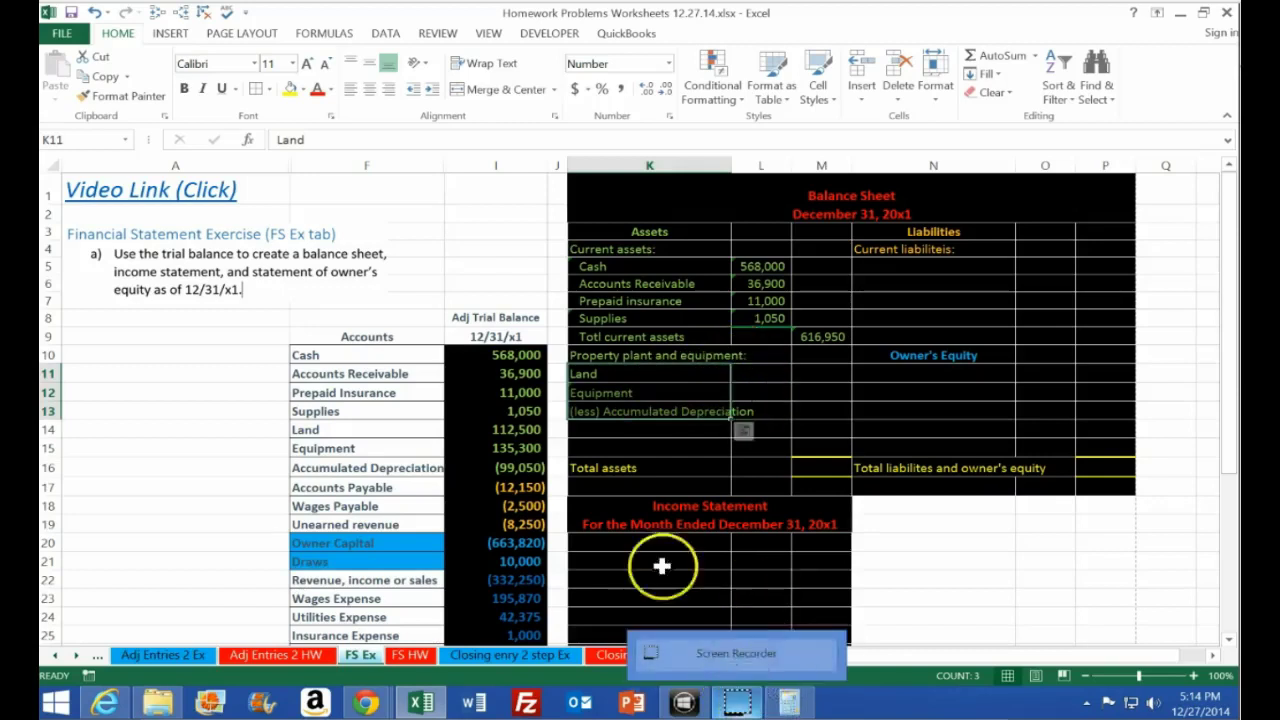
left_click(433, 90)
left_click(756, 370)
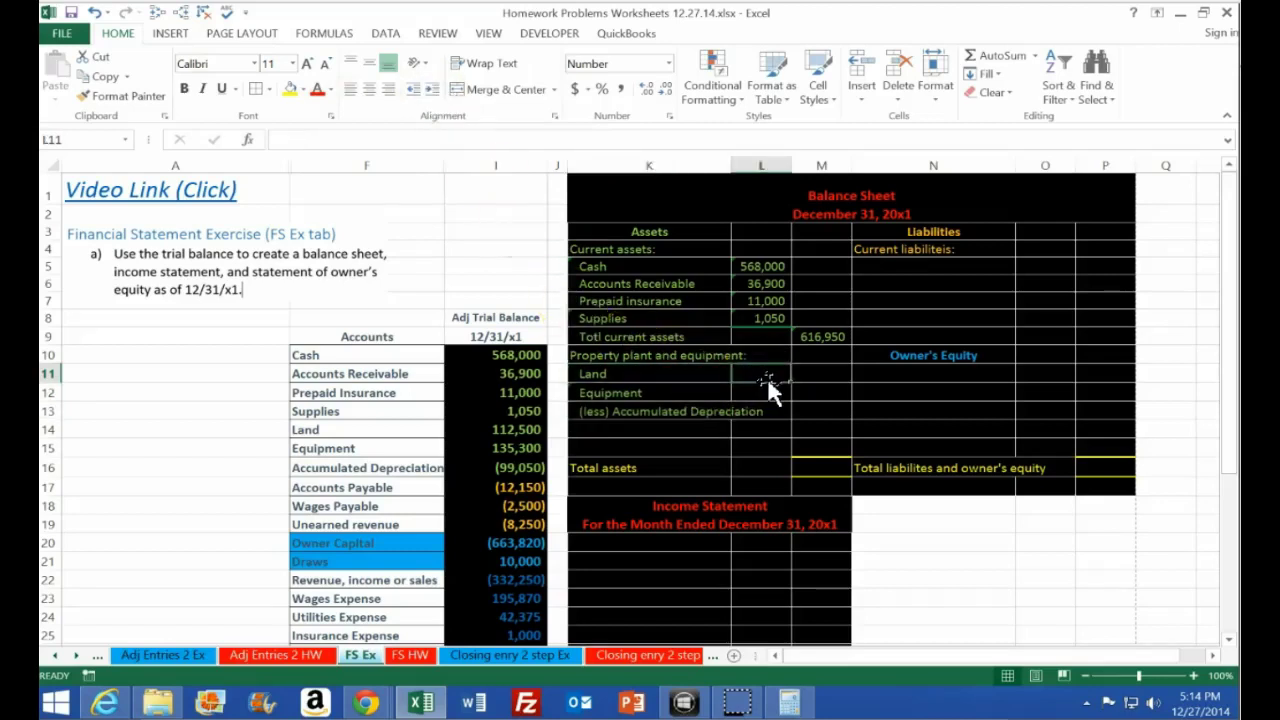
left_click(763, 386)
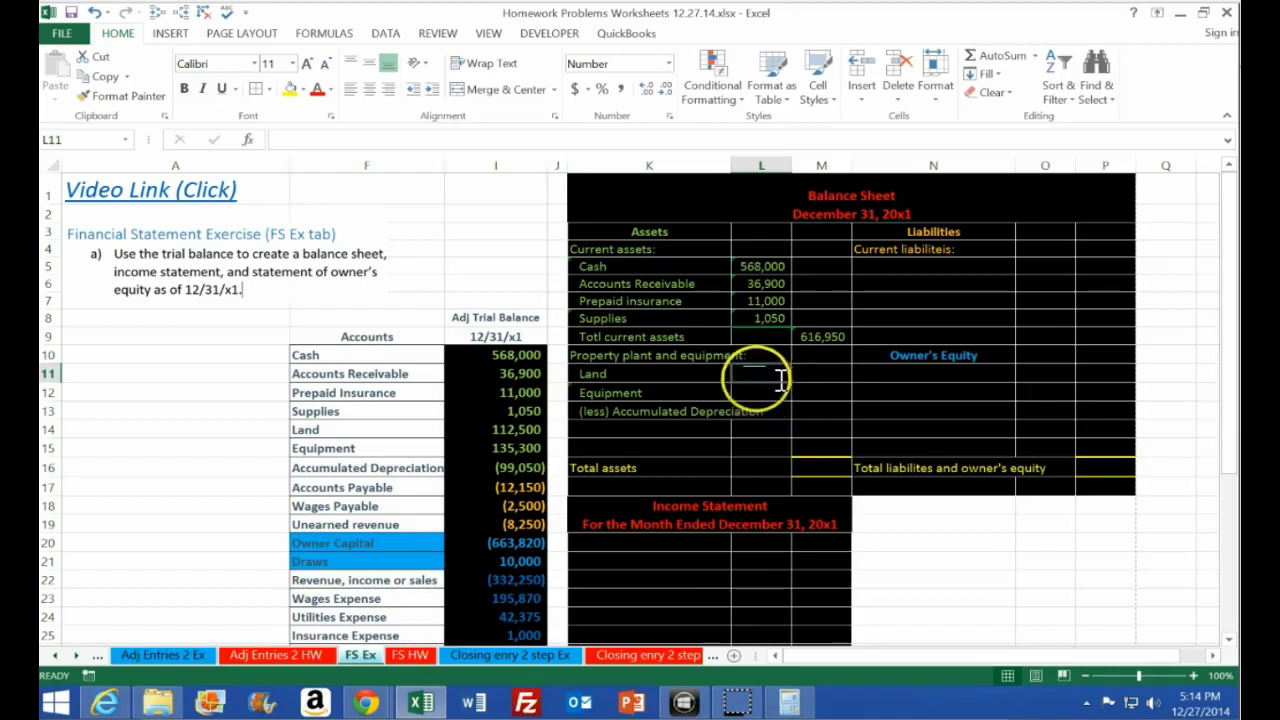
Link Land to =I14 (112,500) and Equipment to =I15 (135,300)
type("=")
left_click(516, 428)
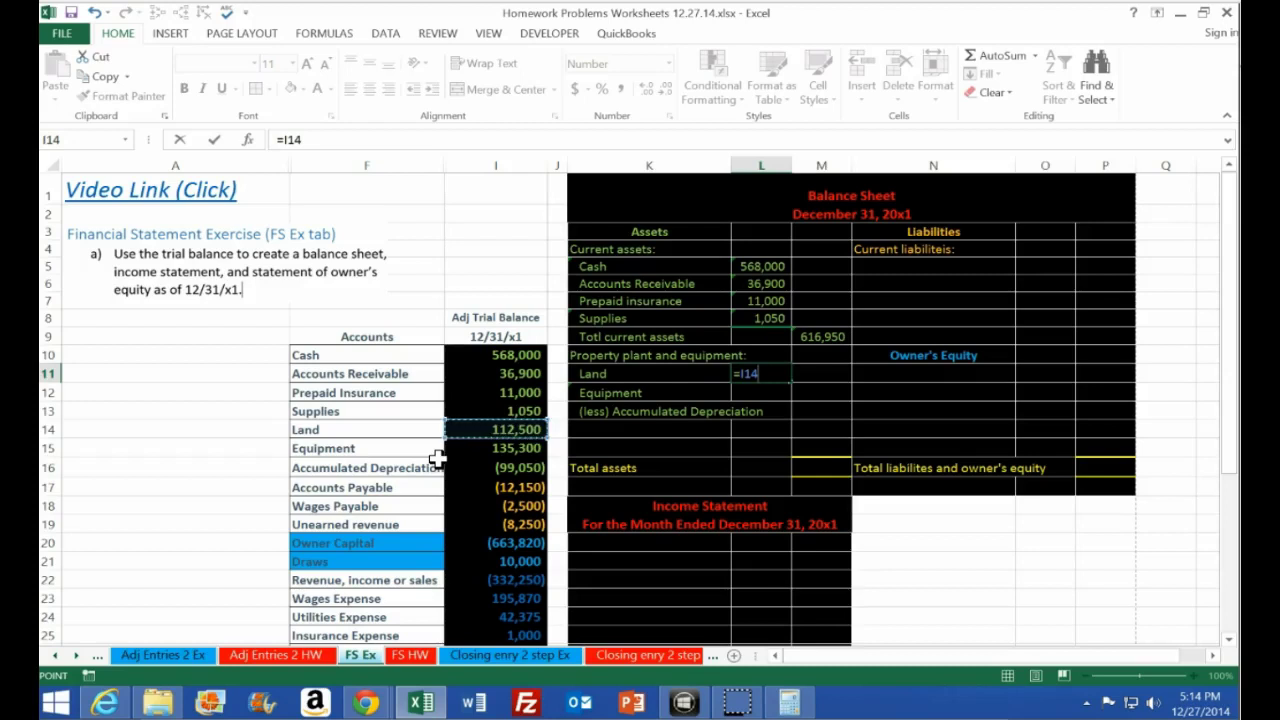
key("Return")
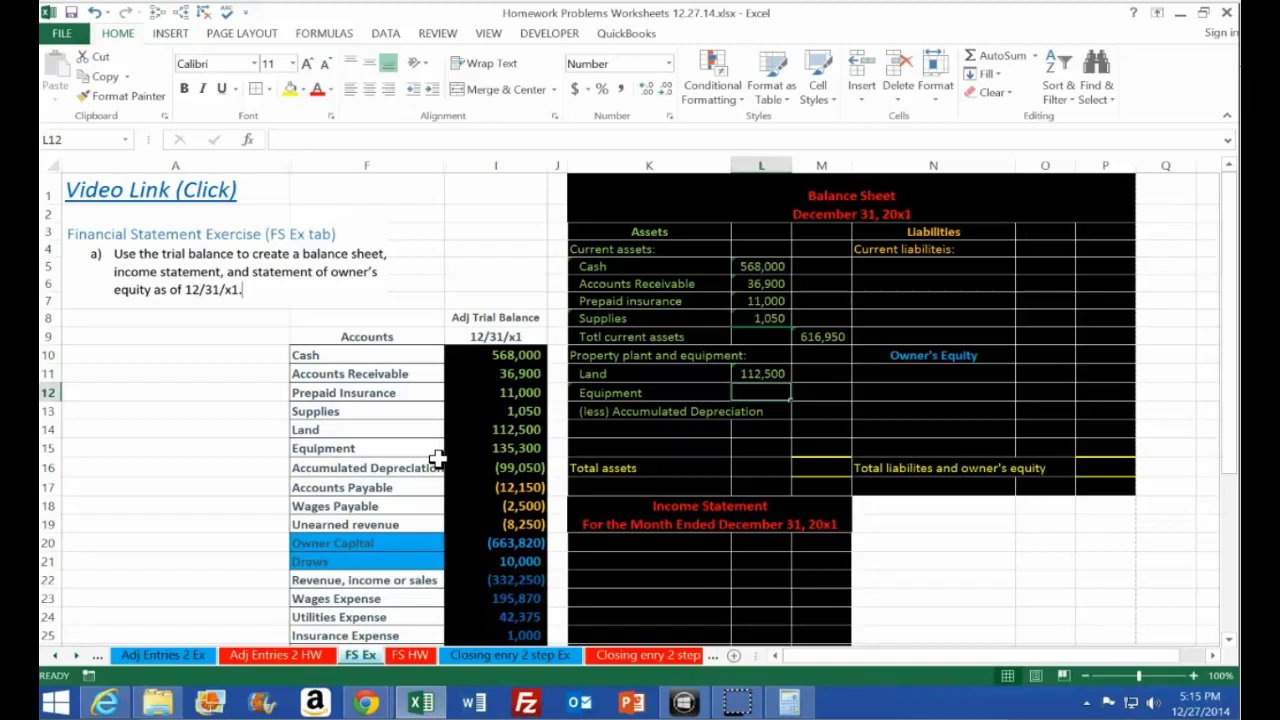
type("=")
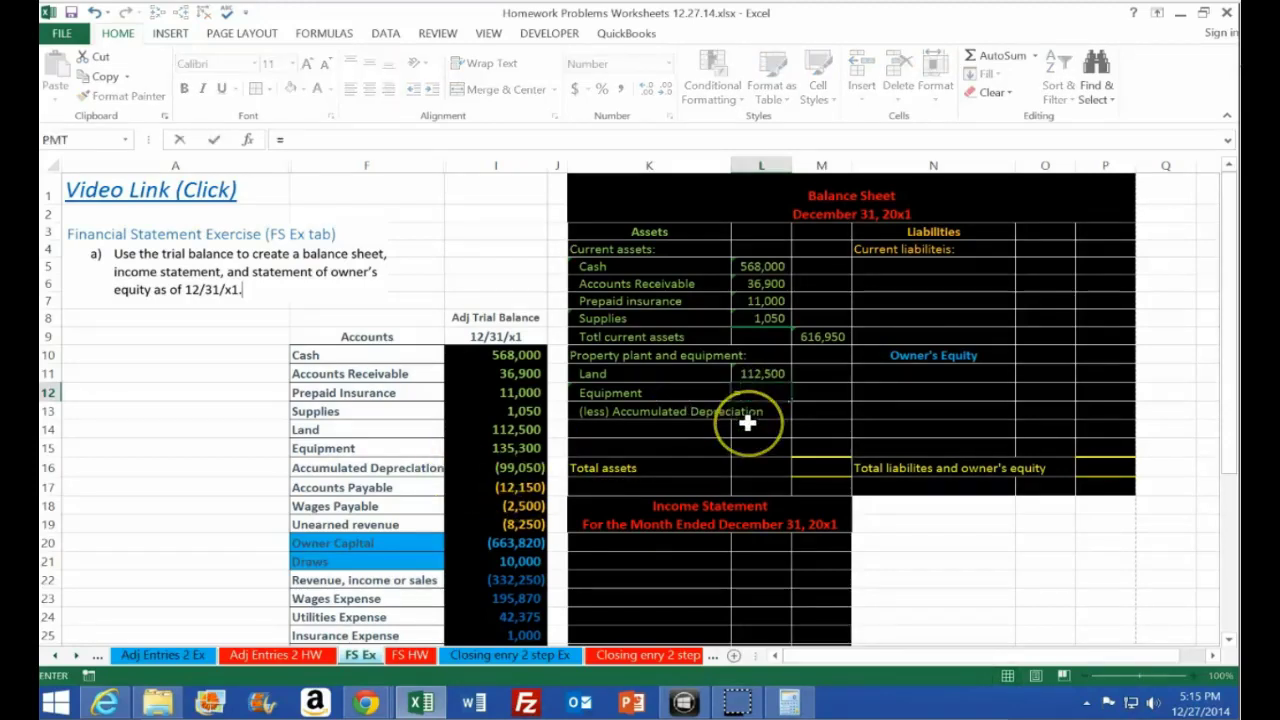
left_click(524, 450)
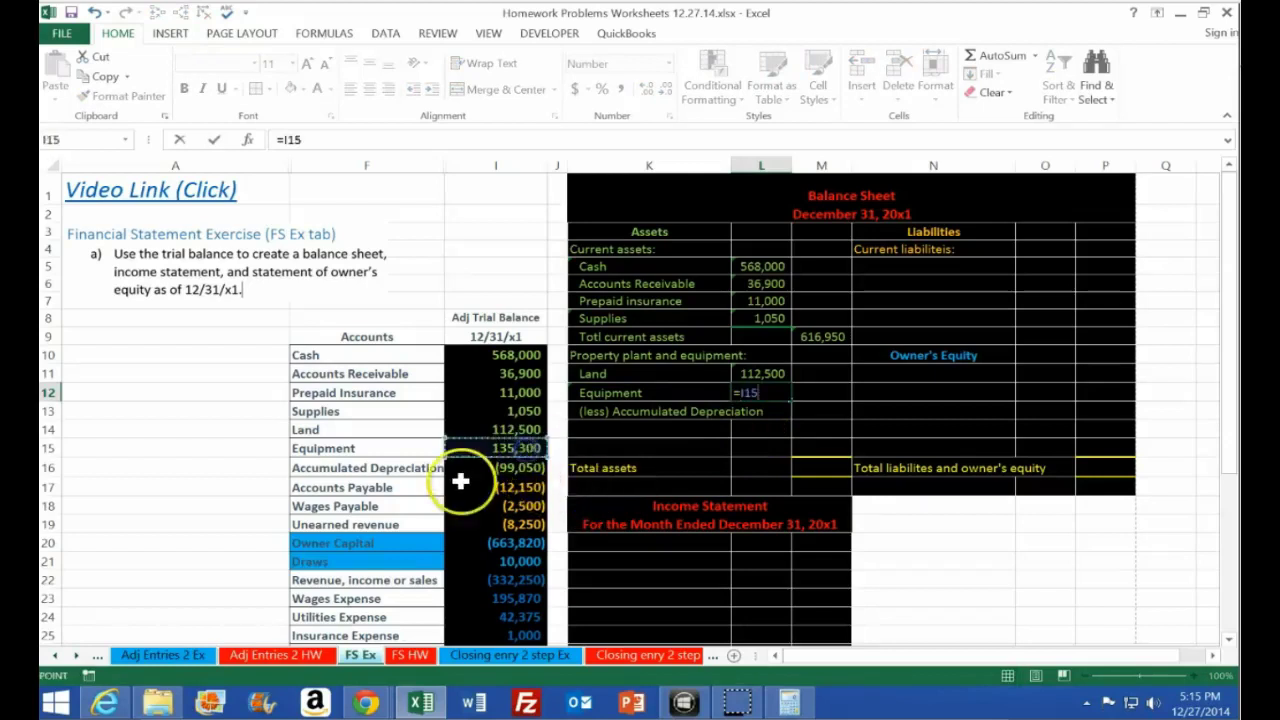
key("Return")
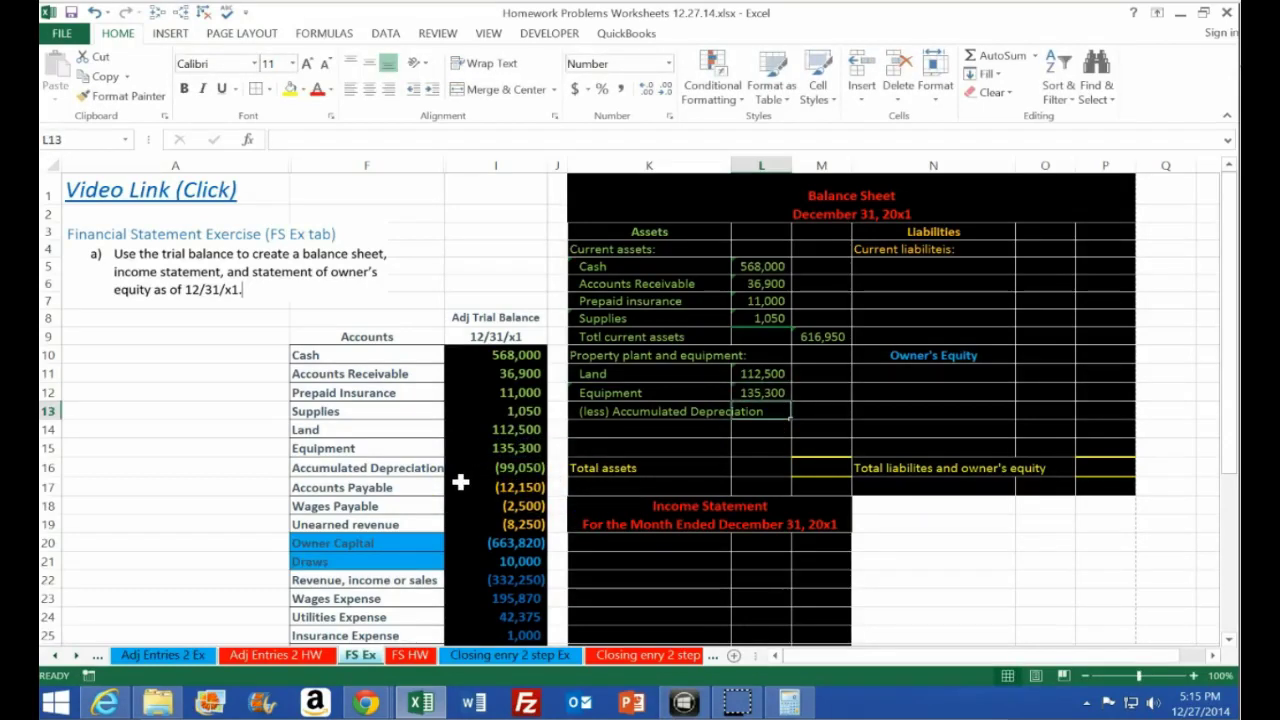
Link the accumulated depreciation amount in L13 to =I16, showing (99,050)
type("=")
left_click(514, 469)
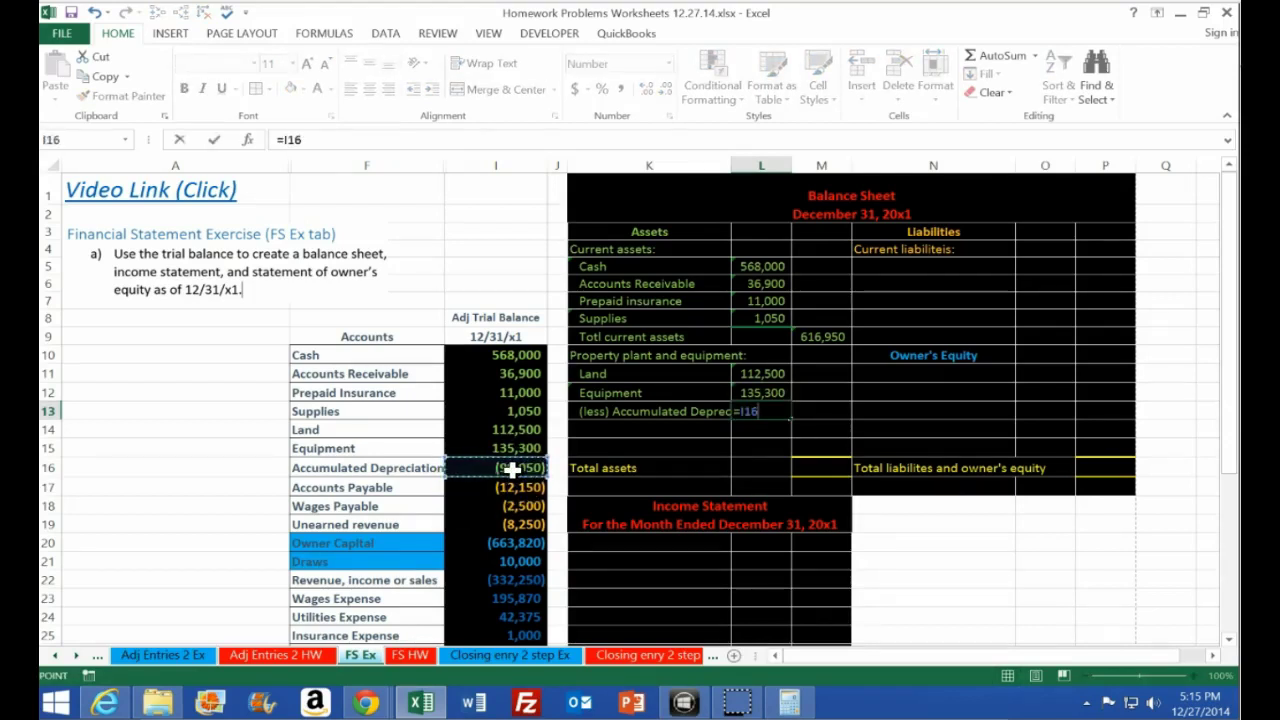
key("Return")
key("Up")
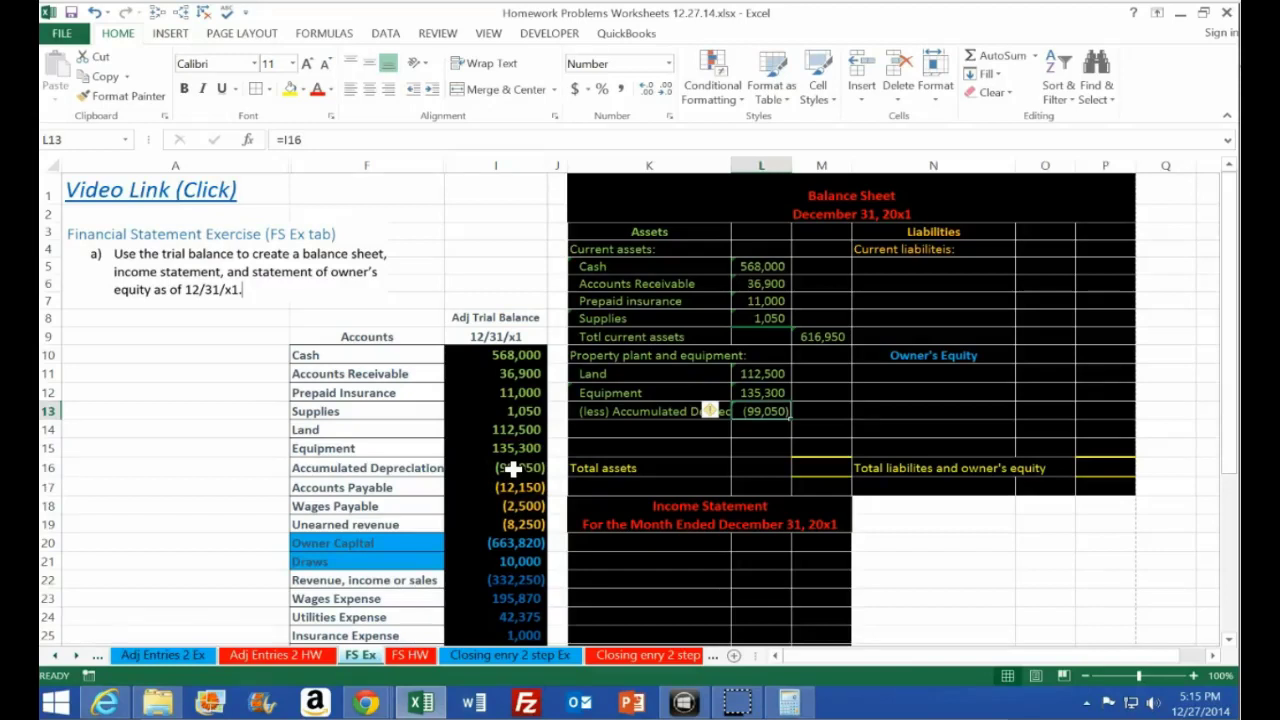
left_click(760, 448)
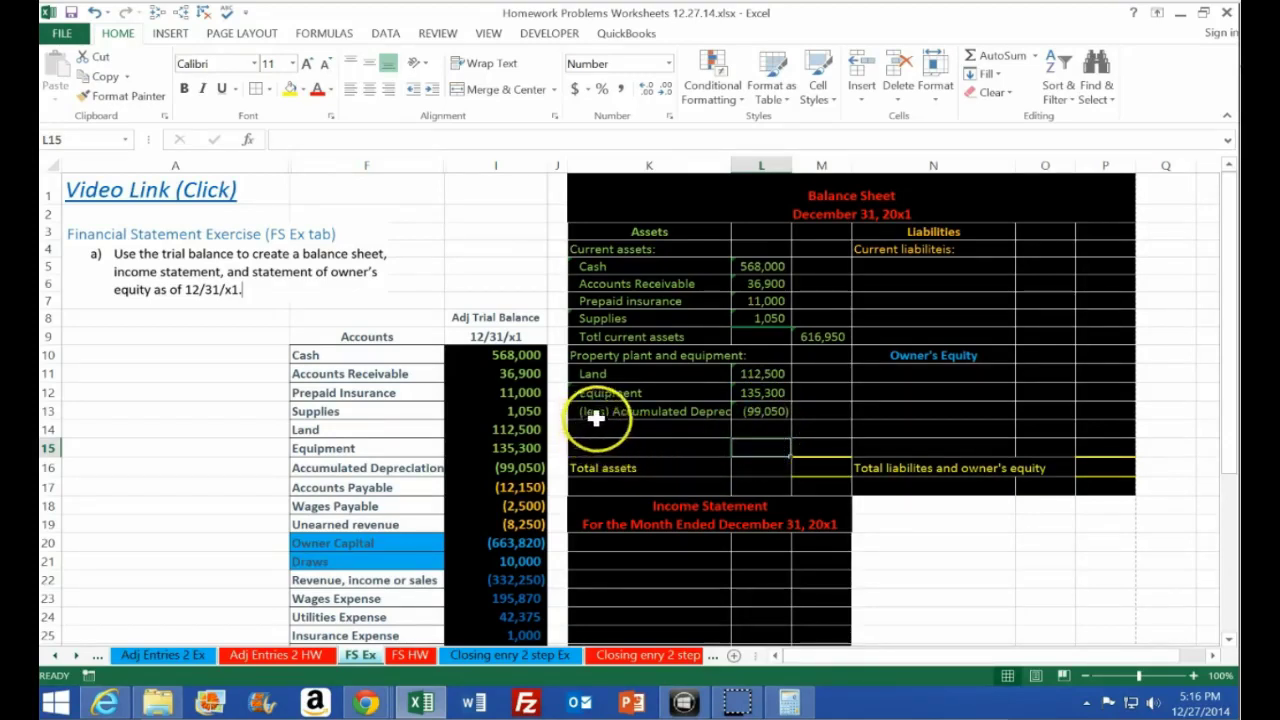
left_click(768, 411)
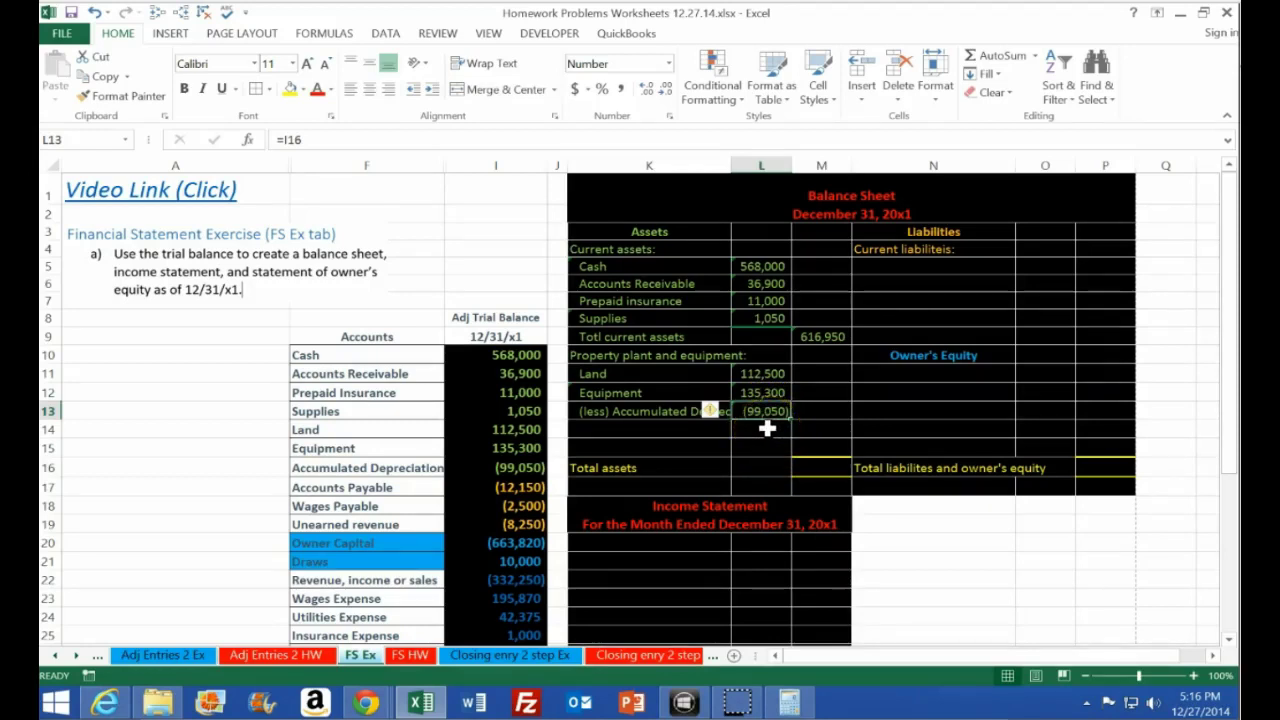
Try flipping the sign of the L13 depreciation formula, then enter 99050 directly
left_click(374, 146)
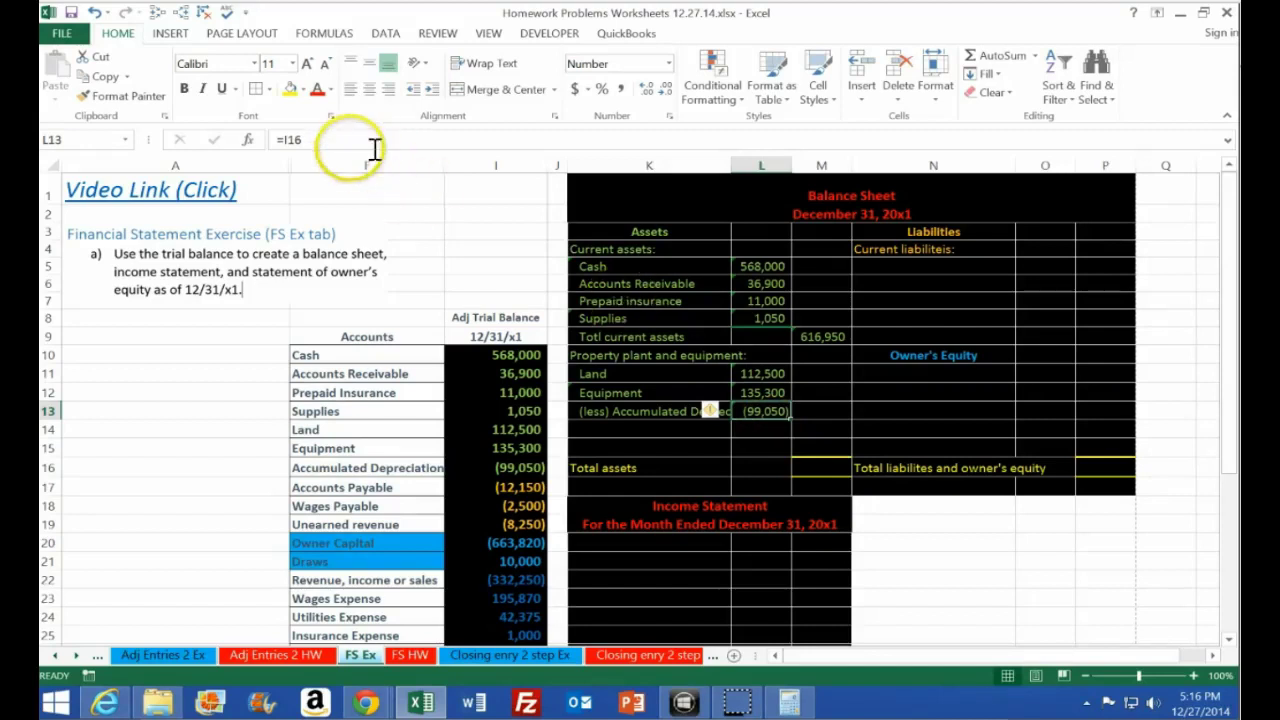
type("*")
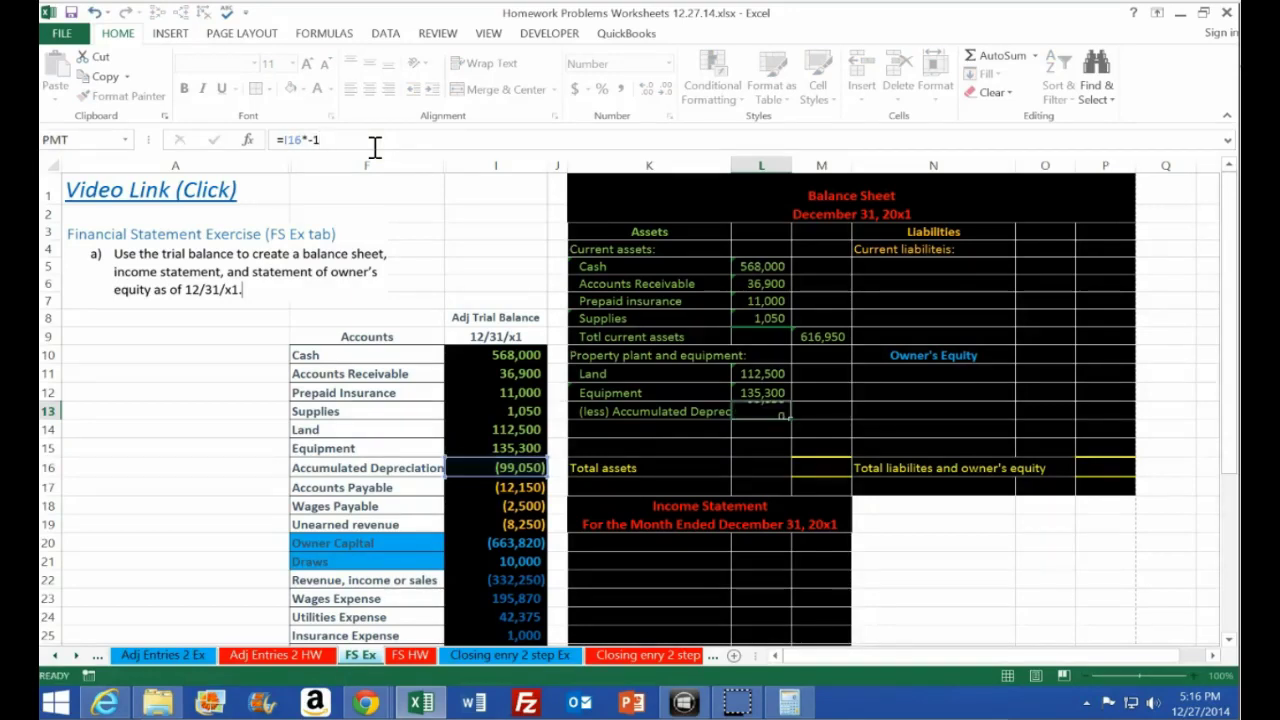
key("Return")
key("Up")
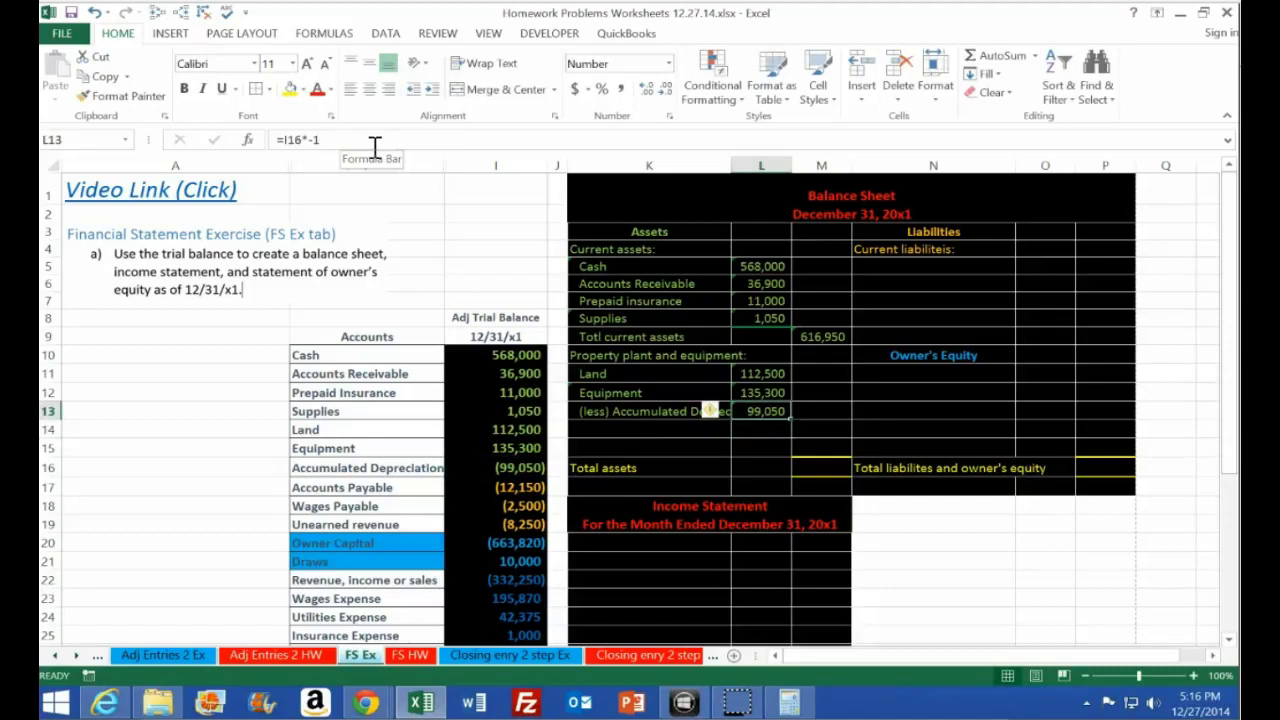
left_click(340, 146)
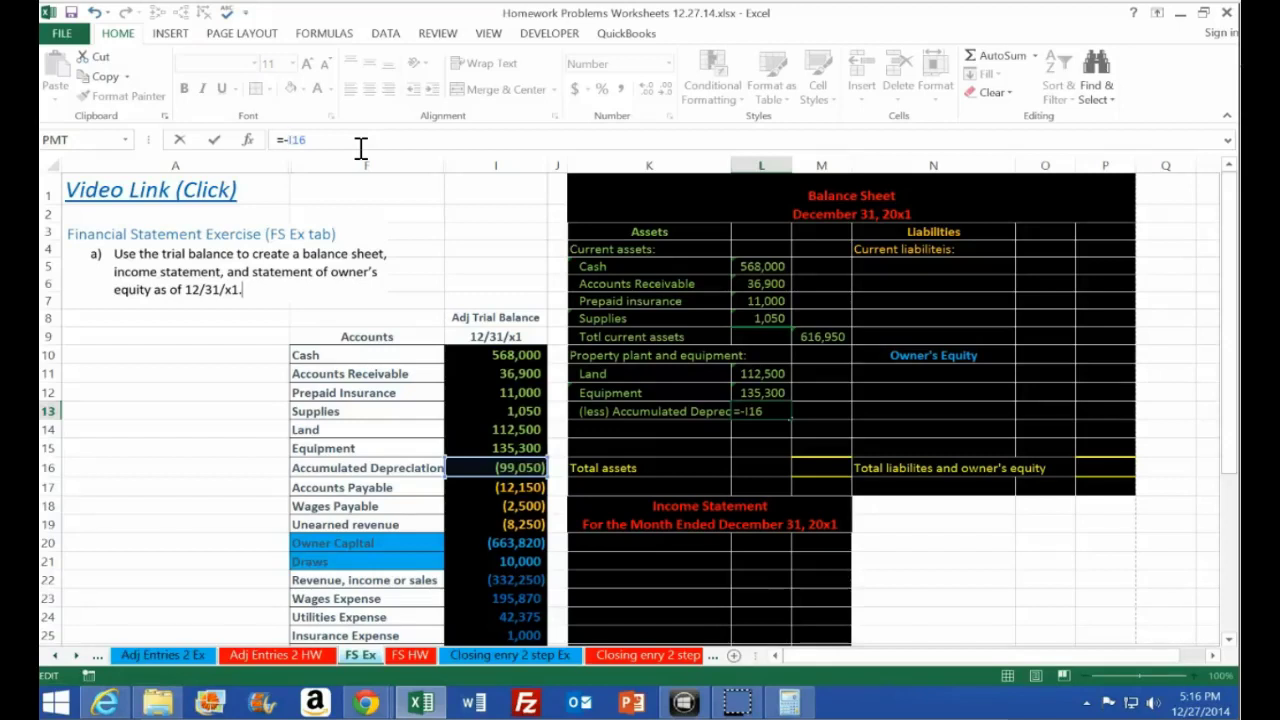
key("Return")
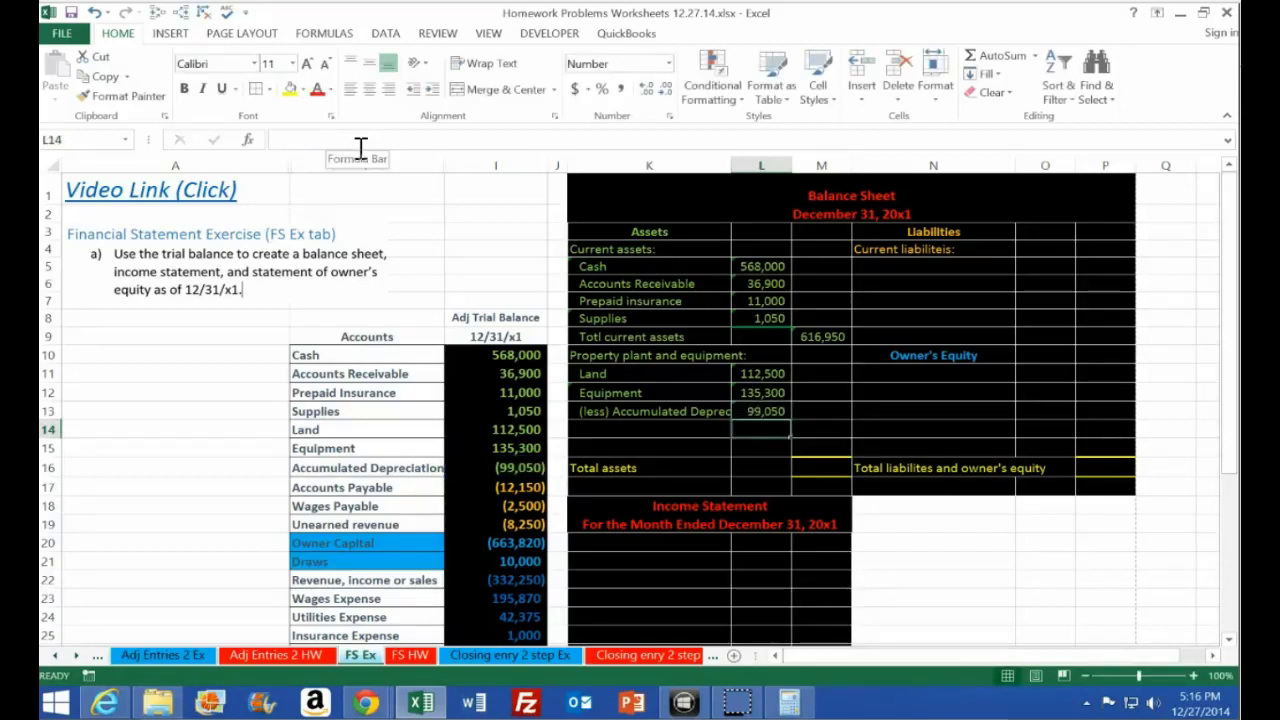
key("Up")
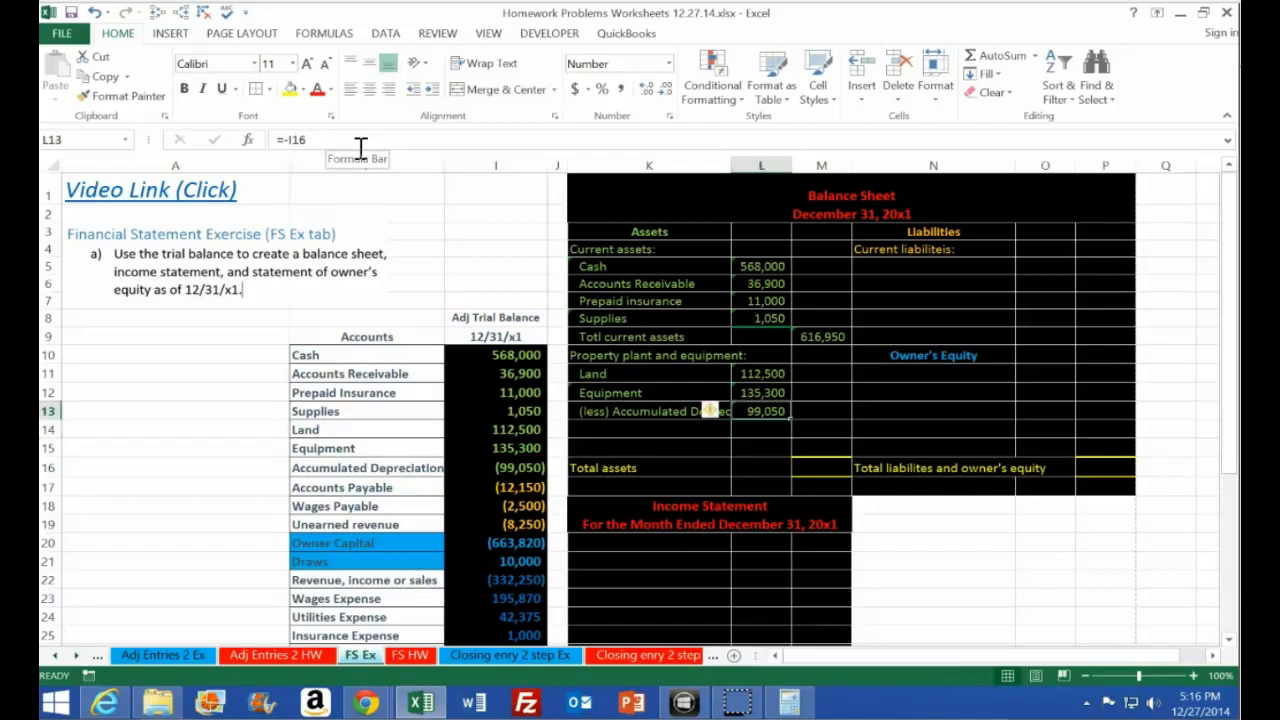
key("Delete")
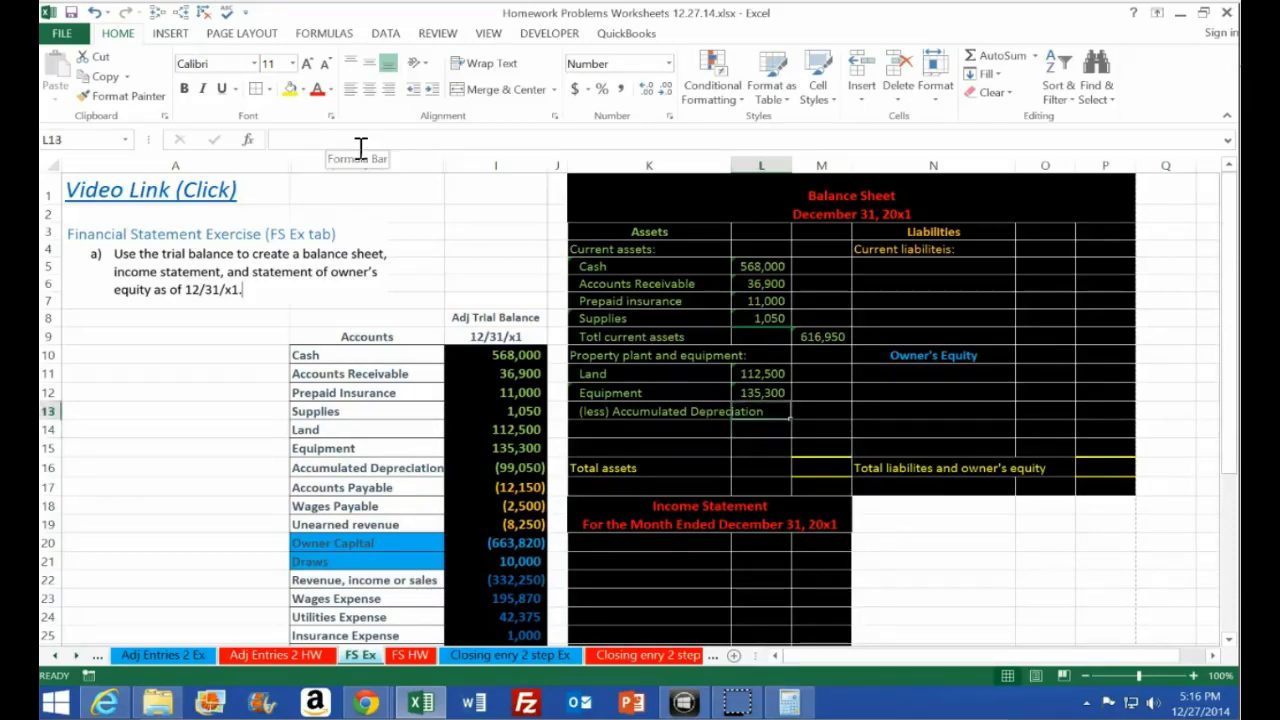
type("99050")
key("Return")
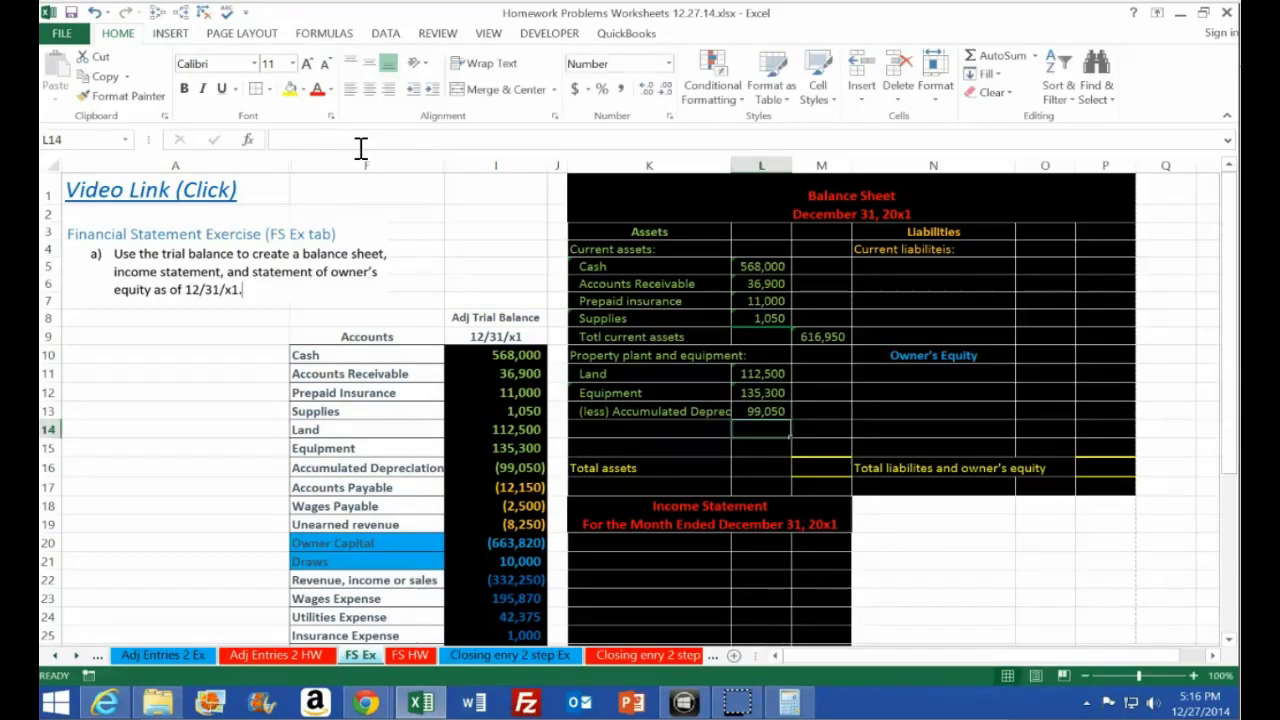
key("Up")
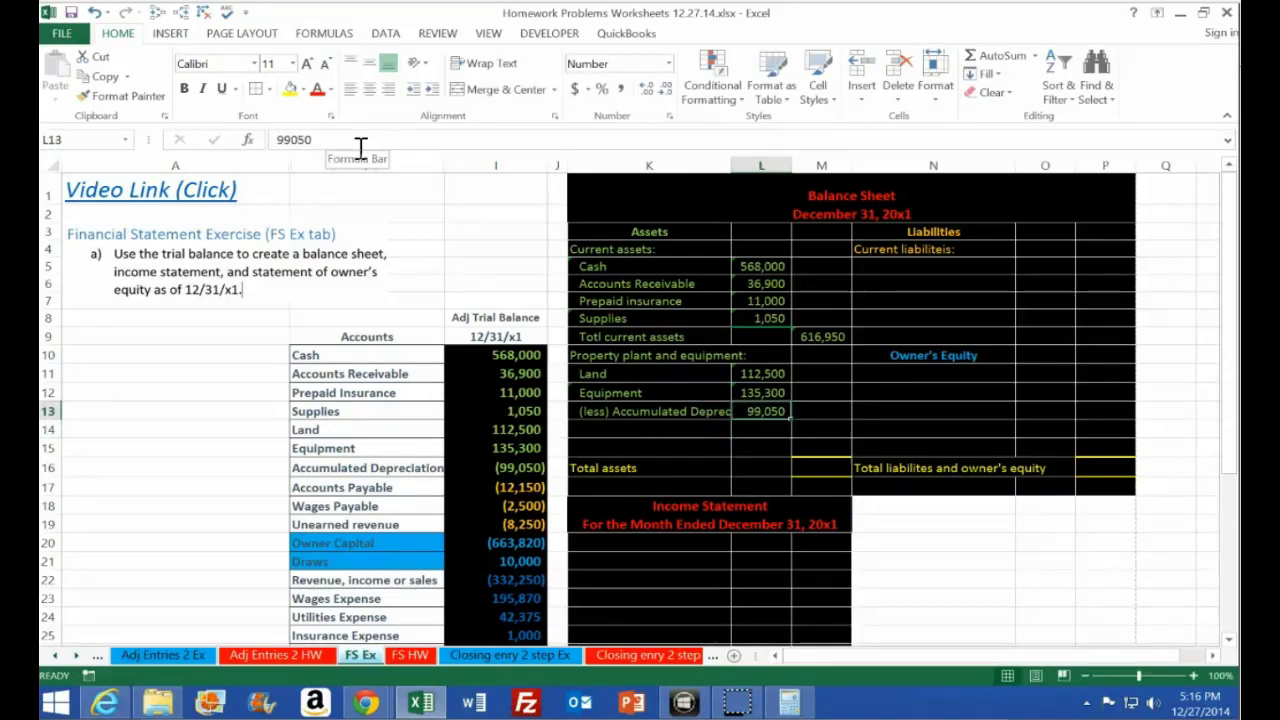
Replace the L13 value with =-I16 so accumulated depreciation shows 99,050
key("Delete")
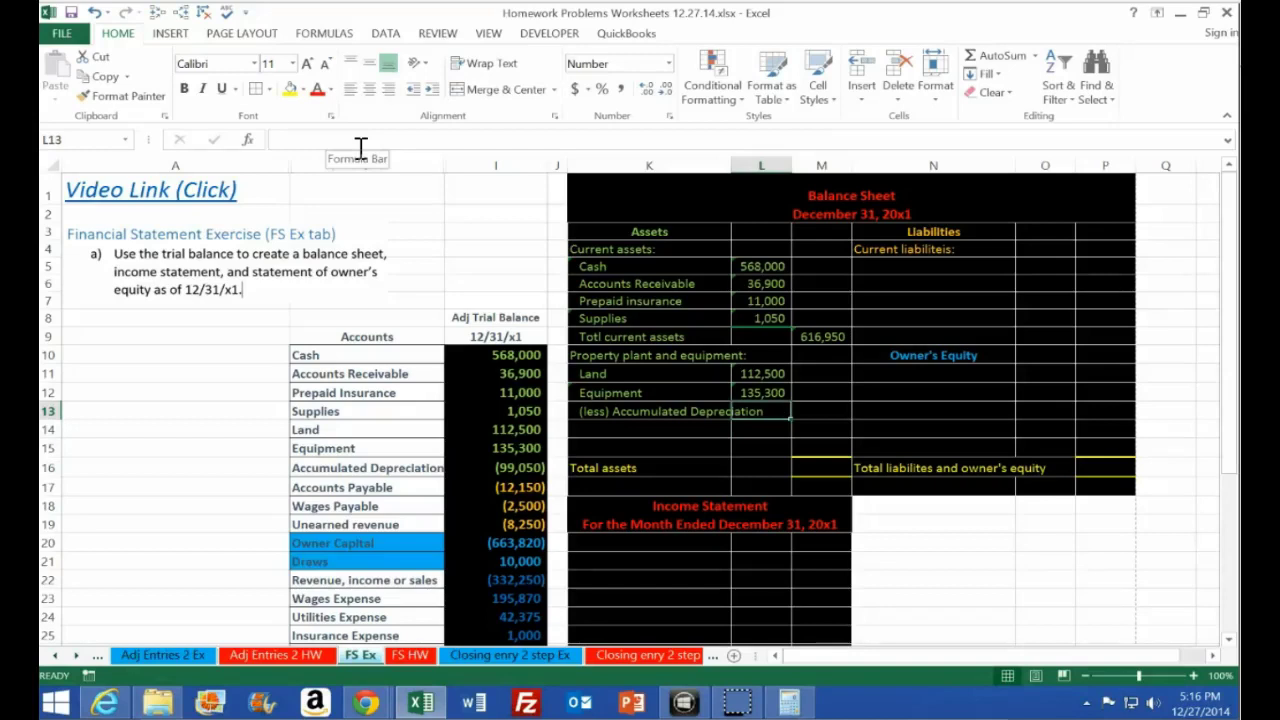
key("Left")
key("Right")
key("Left")
key("Right")
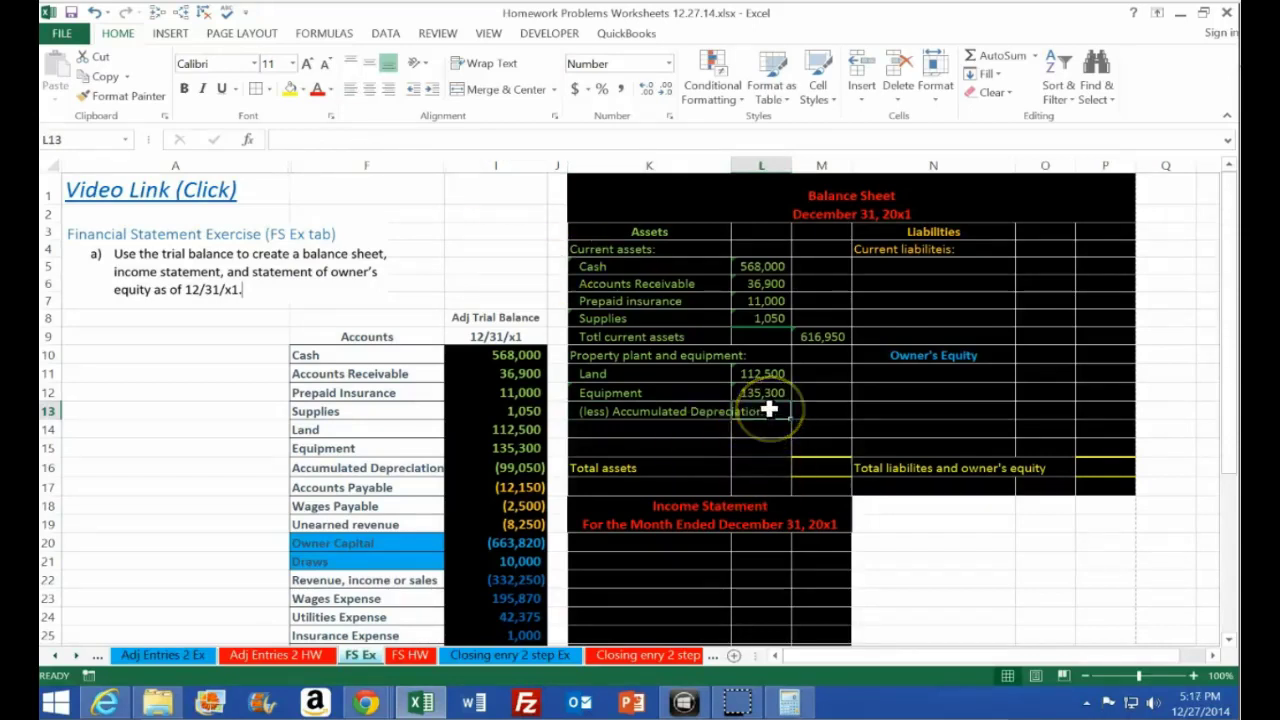
type("-")
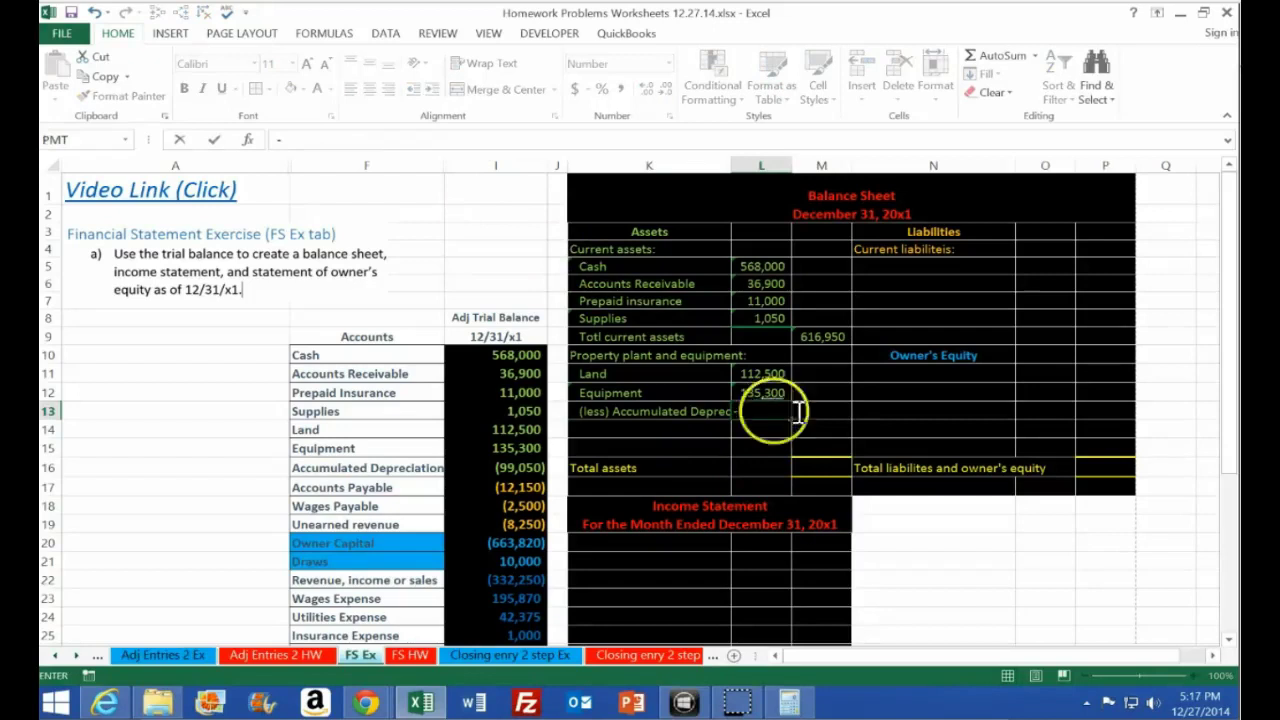
left_click(527, 467)
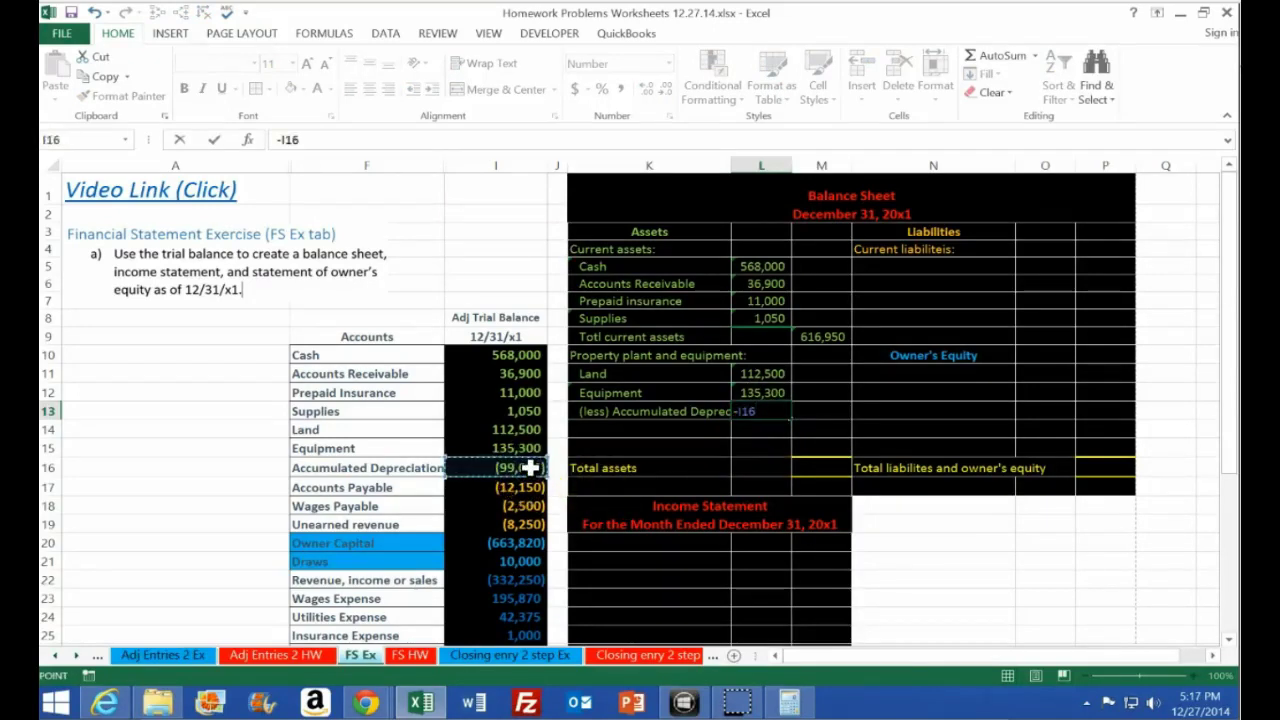
key("Return")
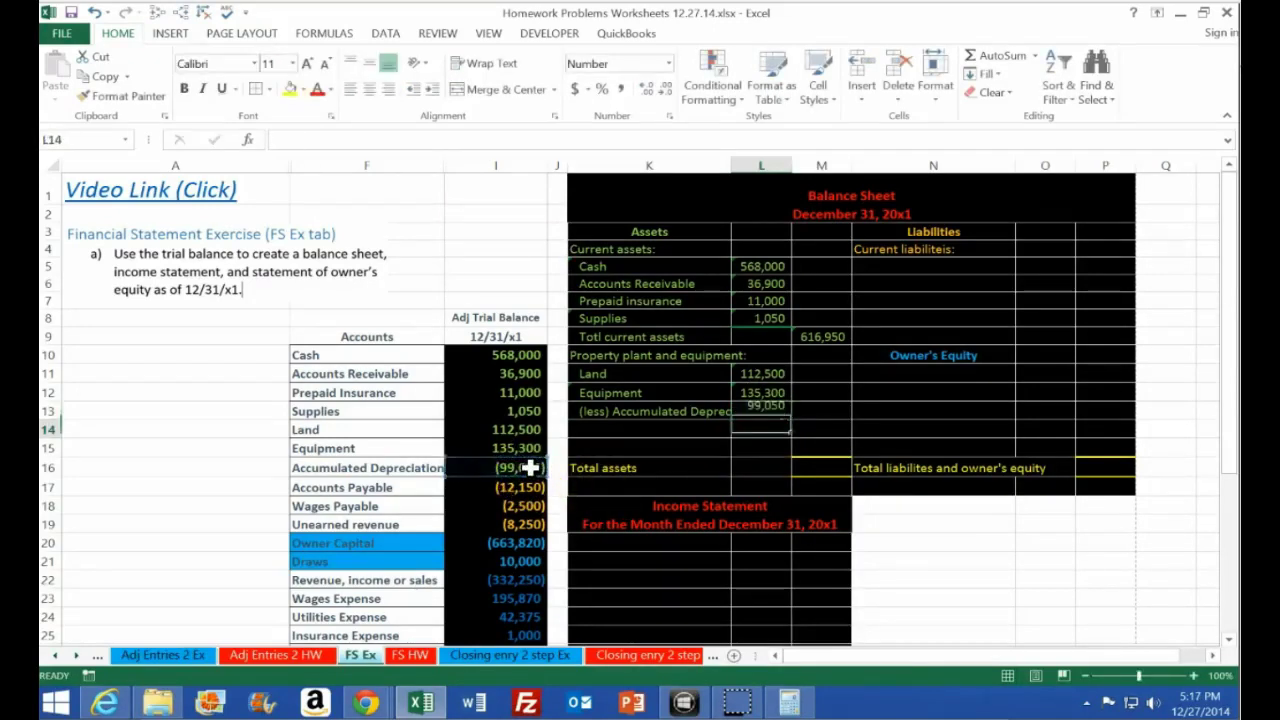
left_click(705, 411)
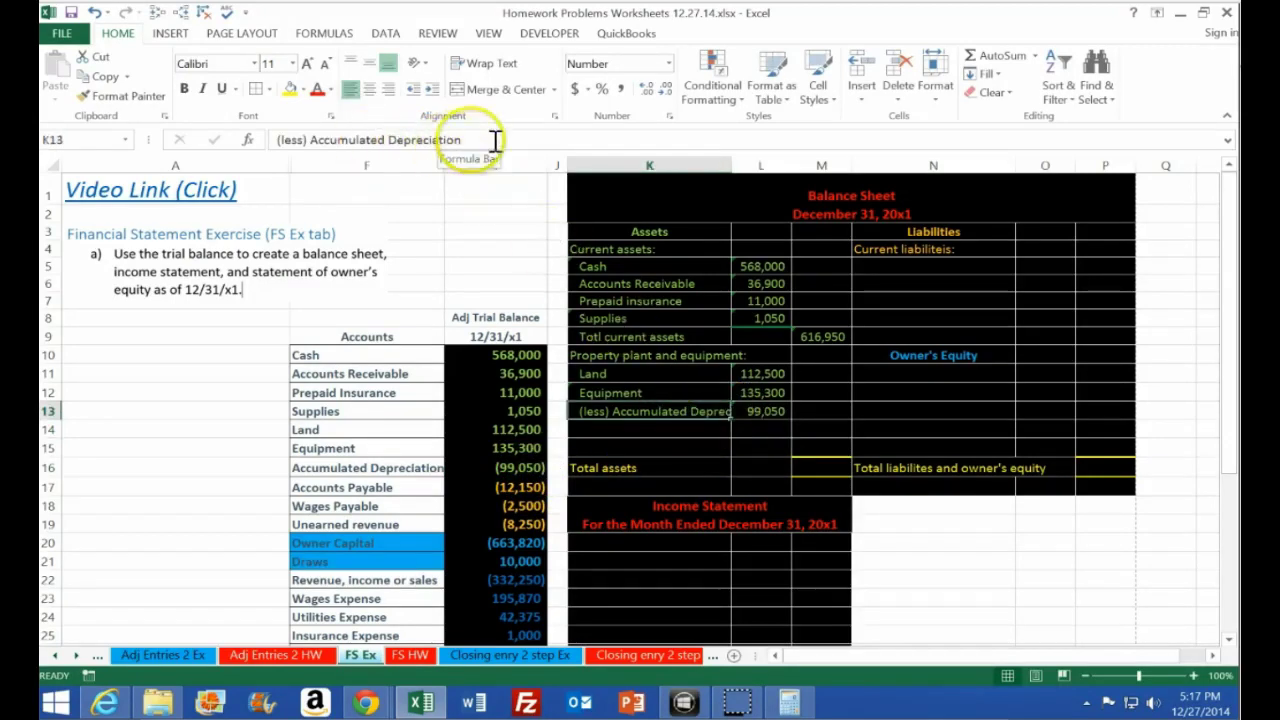
left_click(750, 414)
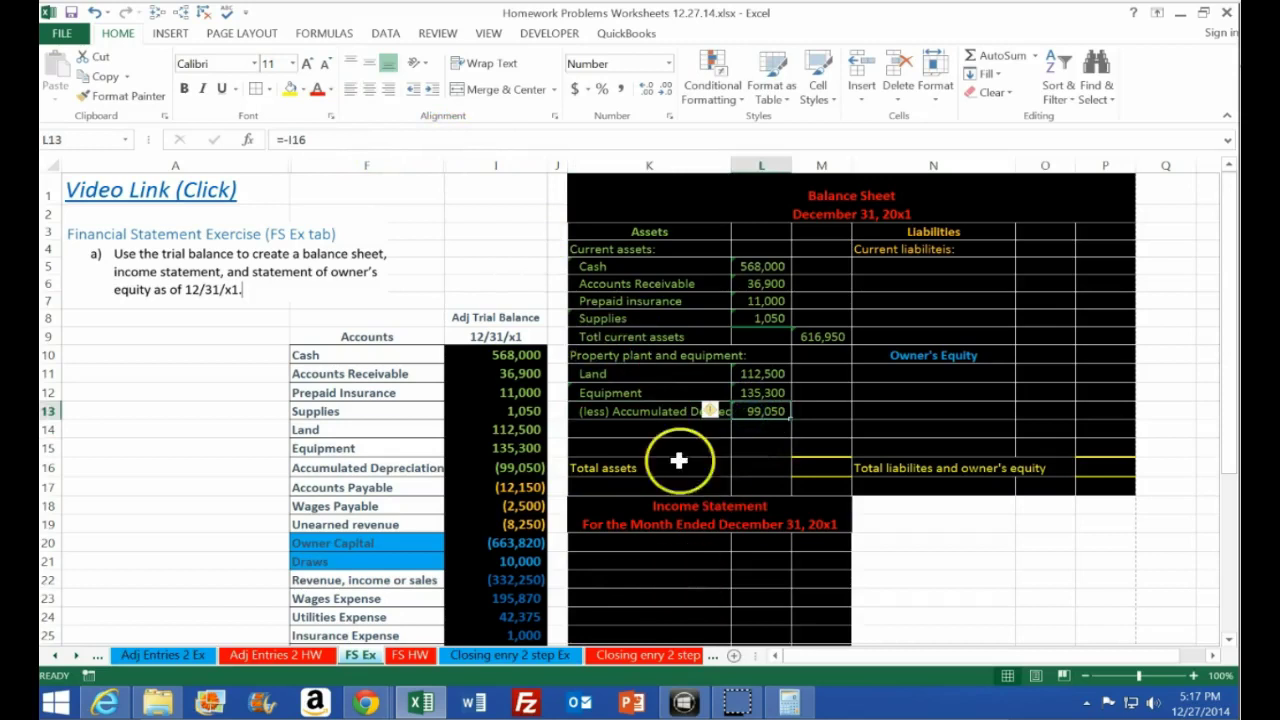
left_click(657, 411)
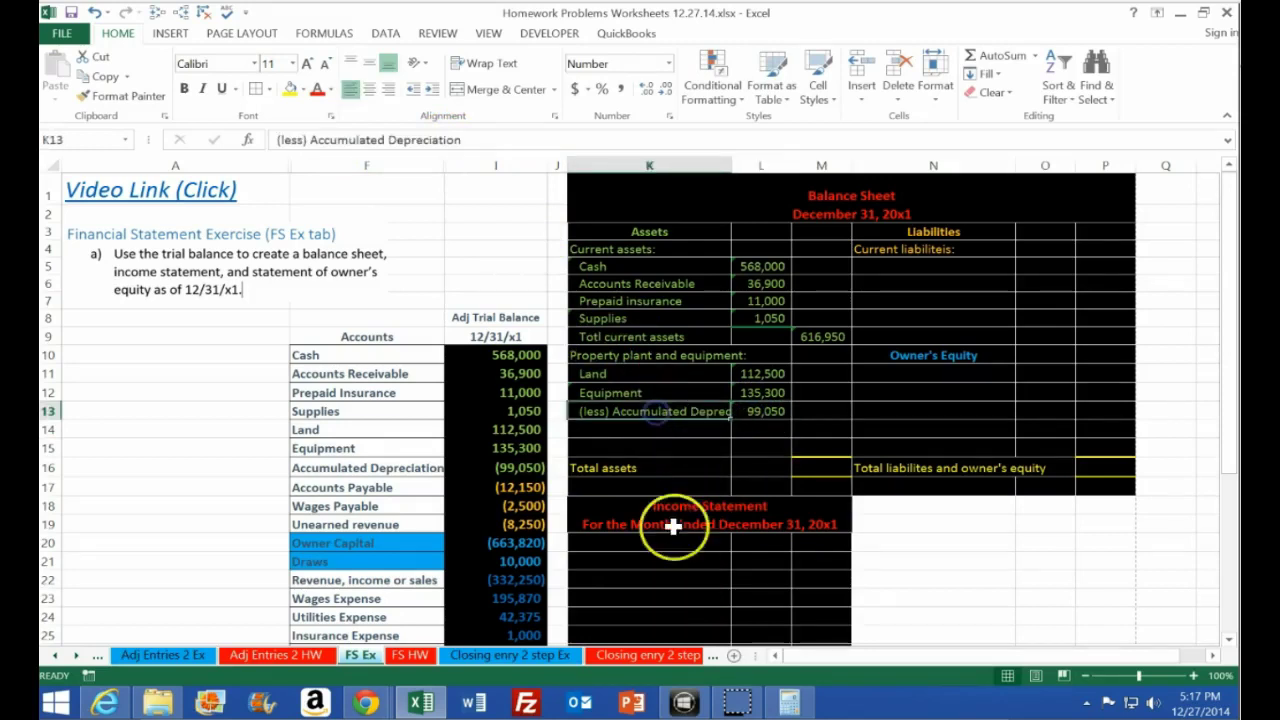
Abbreviate the K13 label to '(less) Acc. Depre.', keeping 99,050 beside it
double_click(684, 411)
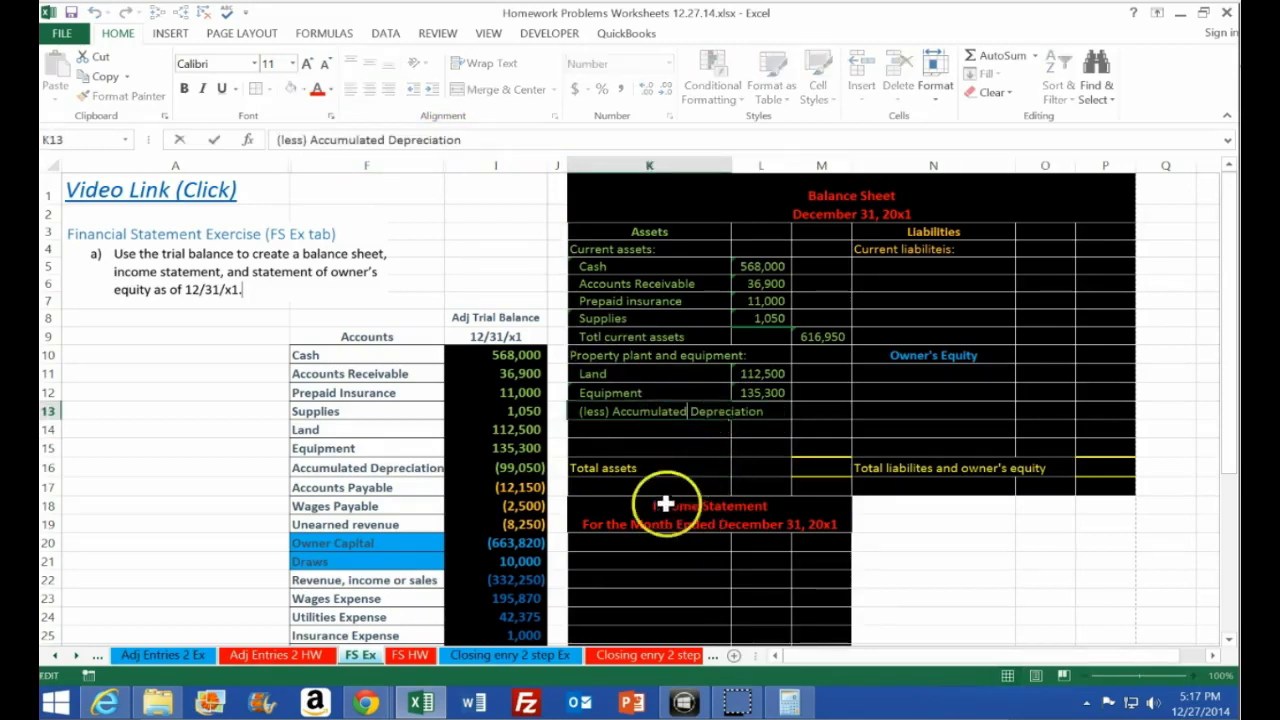
key("BackSpace")
key("BackSpace")
key("BackSpace")
key("BackSpace")
key("BackSpace")
key("BackSpace")
key("BackSpace")
key("BackSpace")
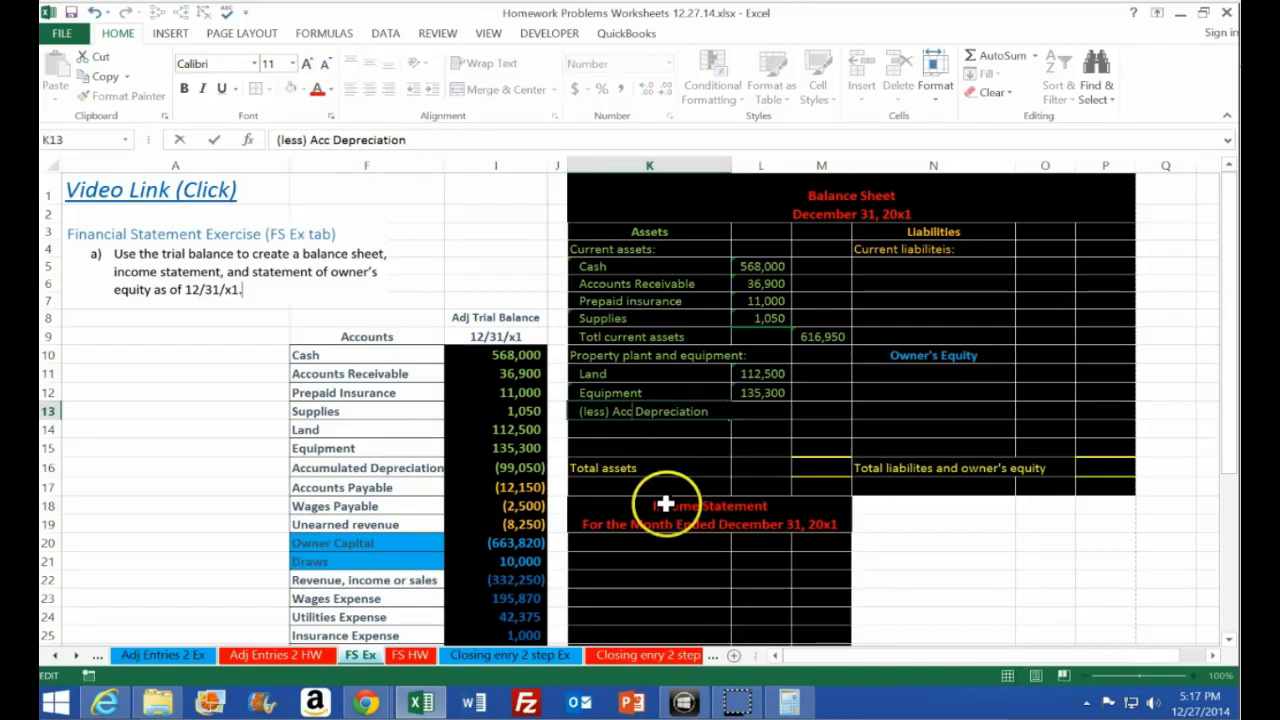
type(".")
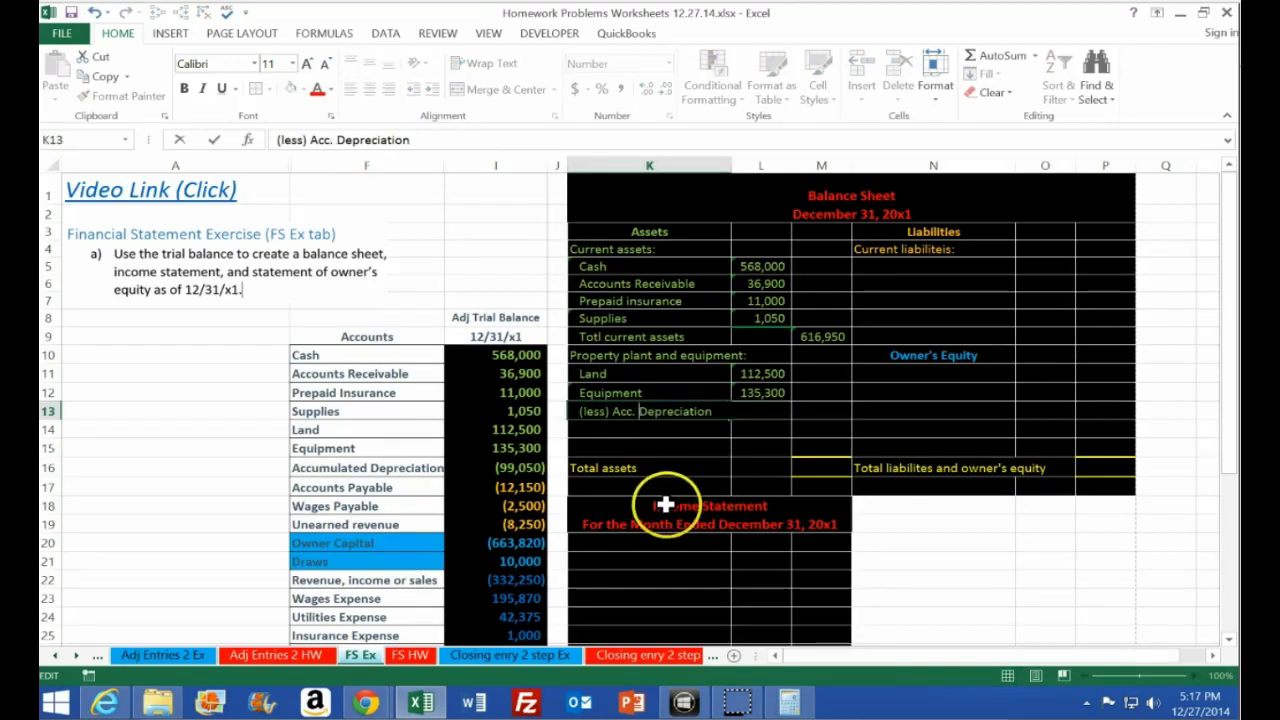
key("BackSpace")
key("BackSpace")
key("BackSpace")
key("Return")
key("Up")
key("Right")
type("99050")
key("Return")
key("Right")
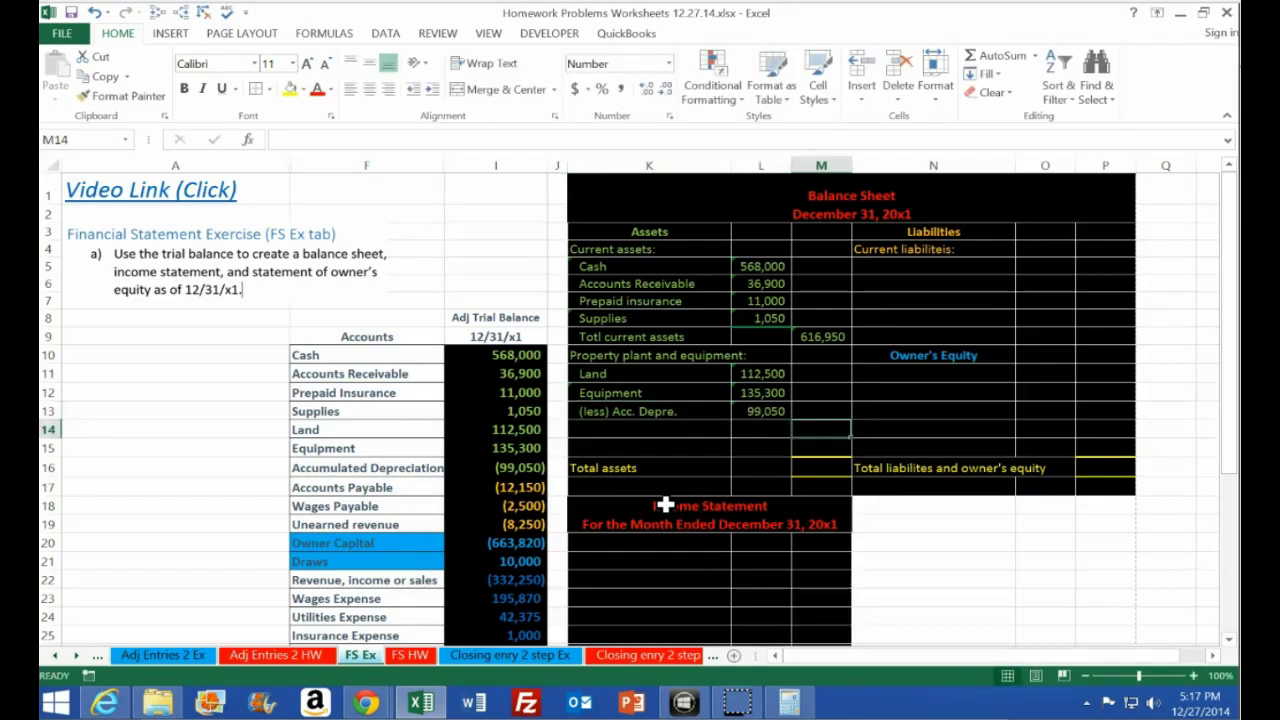
Check 112500 + 135300 − 99050 in Calculator
left_click(808, 428)
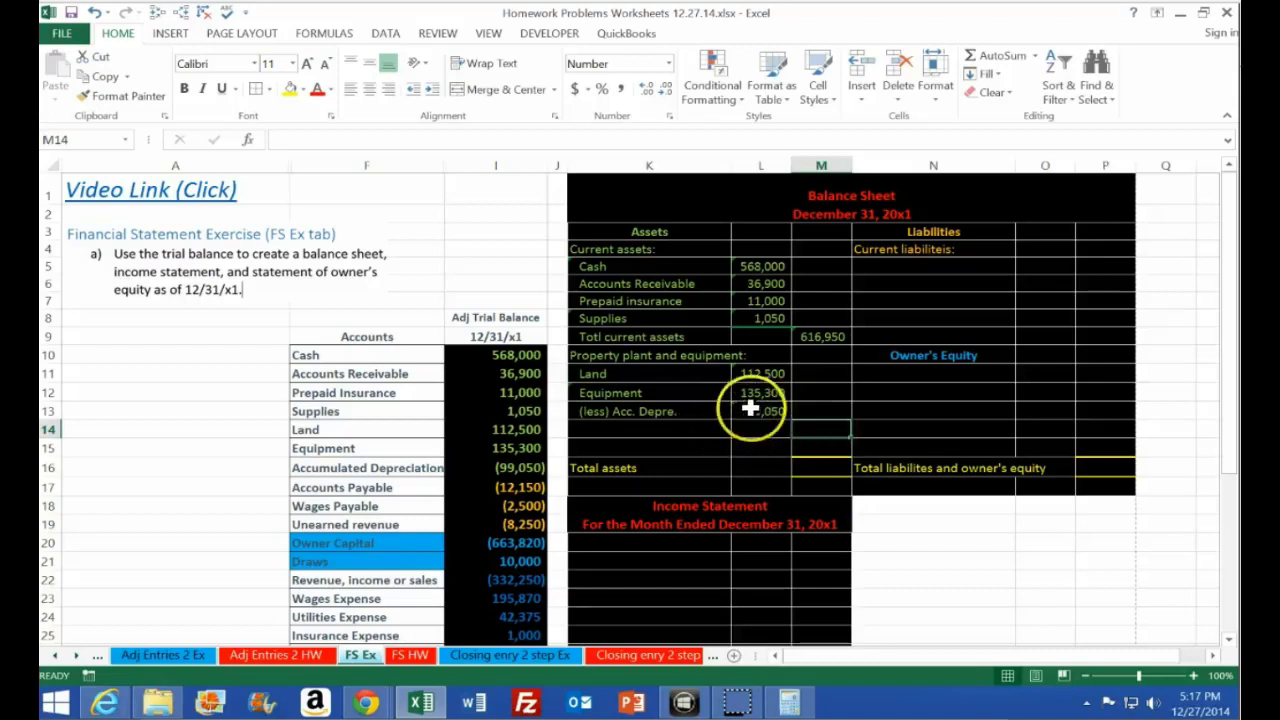
left_click(795, 700)
left_click(954, 322)
type("112500 + ")
type("135300")
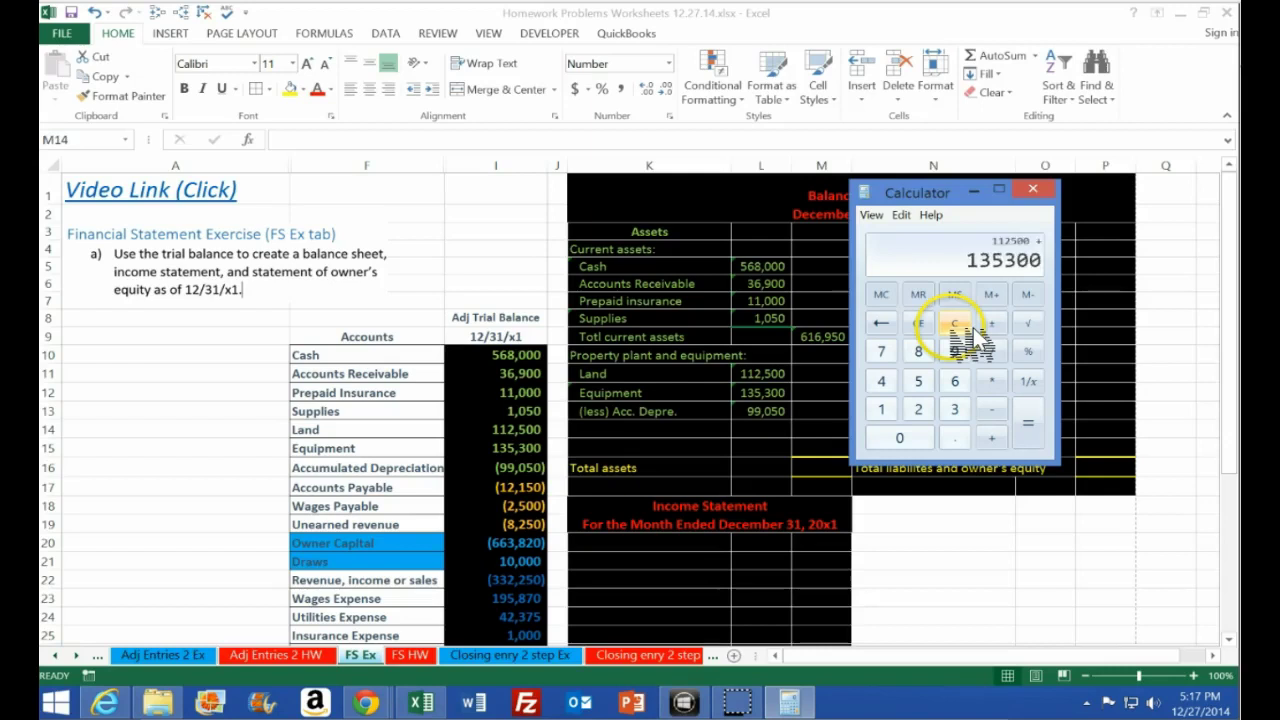
key("minus")
type("99050")
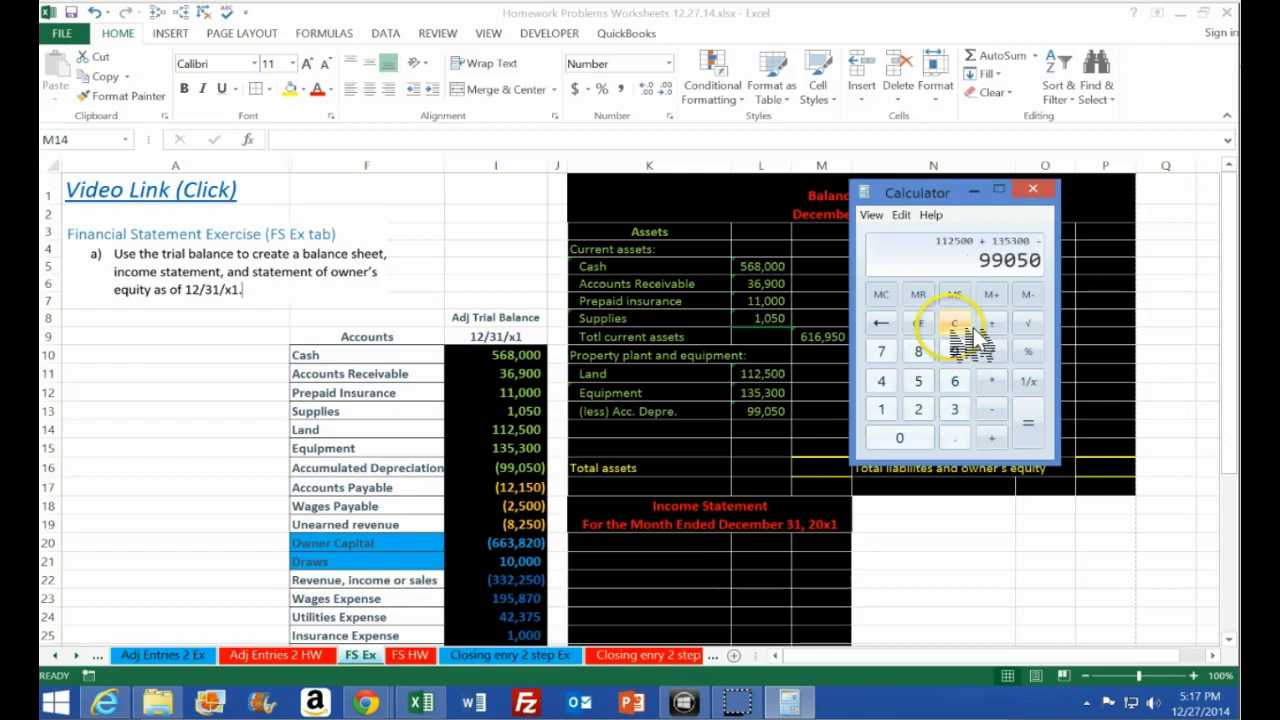
key("Return")
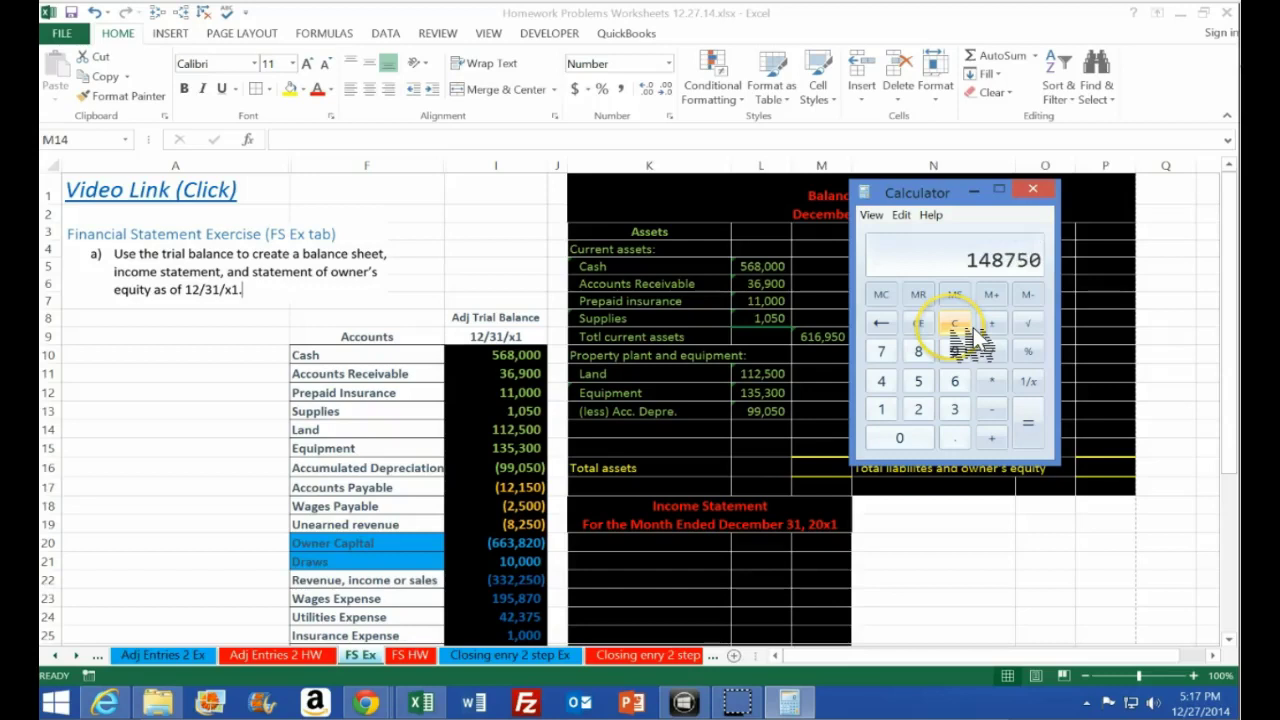
left_click(830, 428)
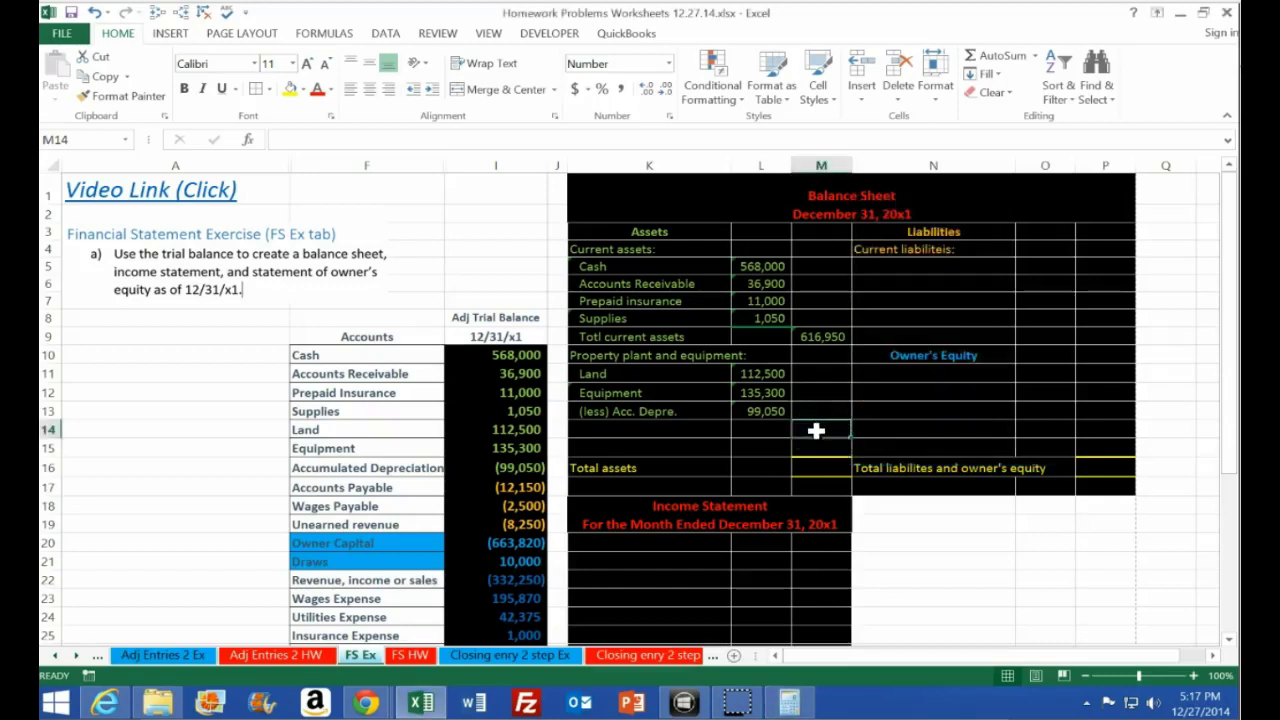
Enter the net property subtotal formula =L11+L12-L13 in M14
type("=")
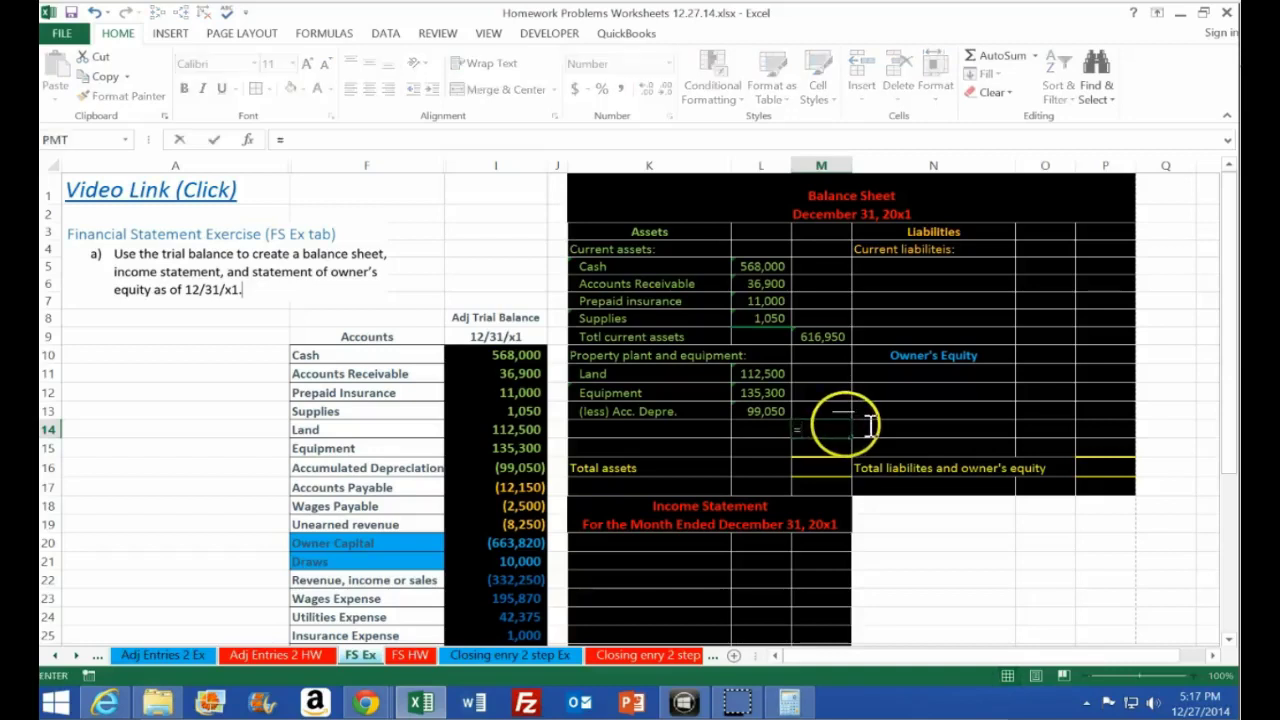
left_click(762, 373)
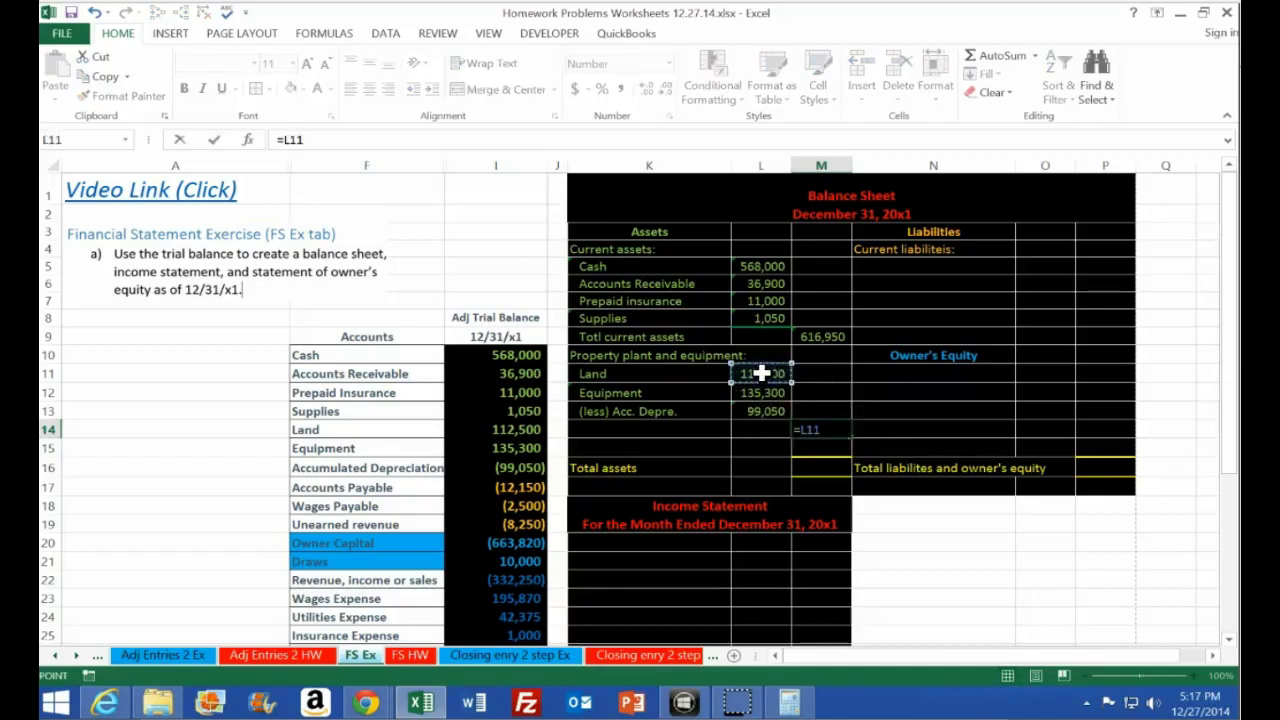
type("+")
left_click(765, 392)
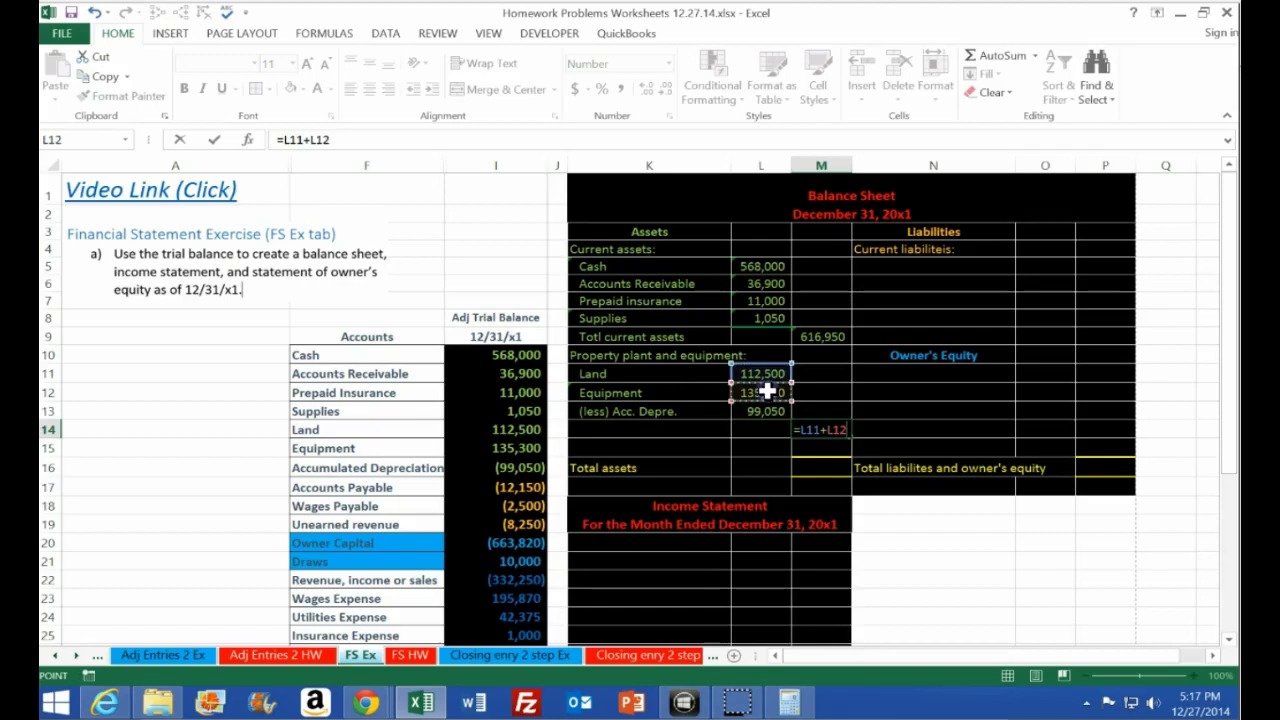
type("-")
left_click(766, 410)
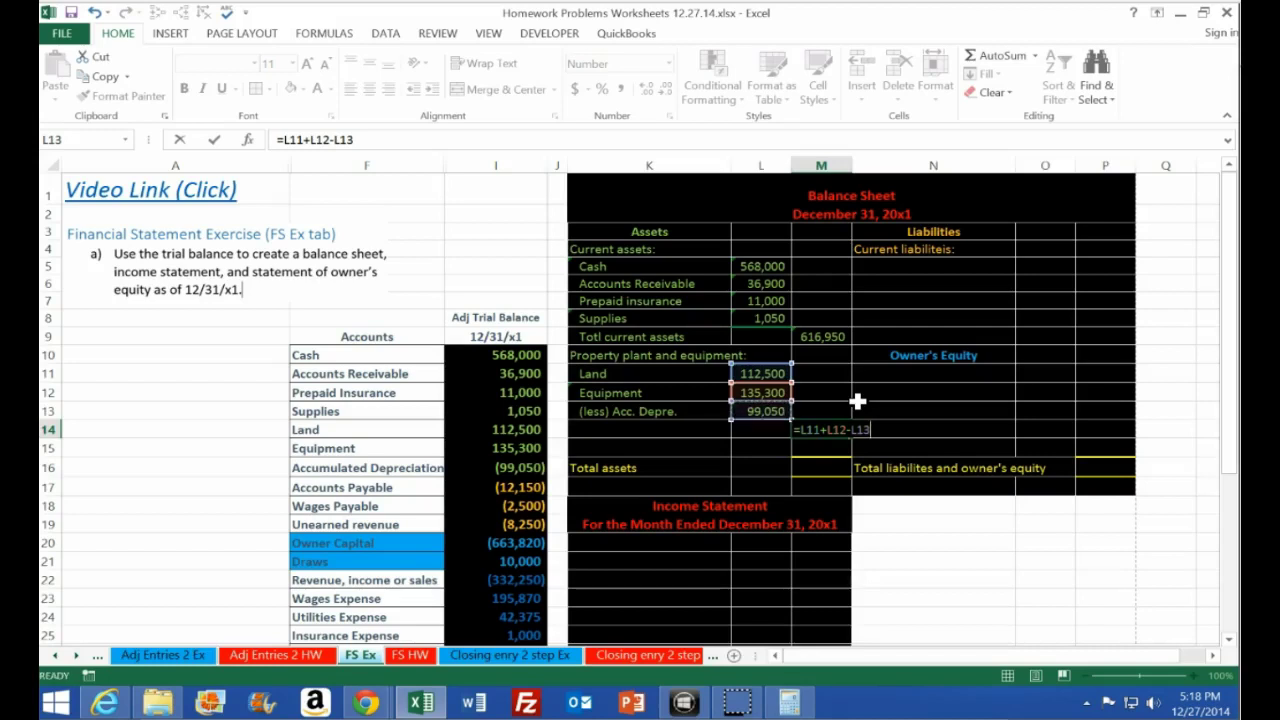
key("ctrl+Return")
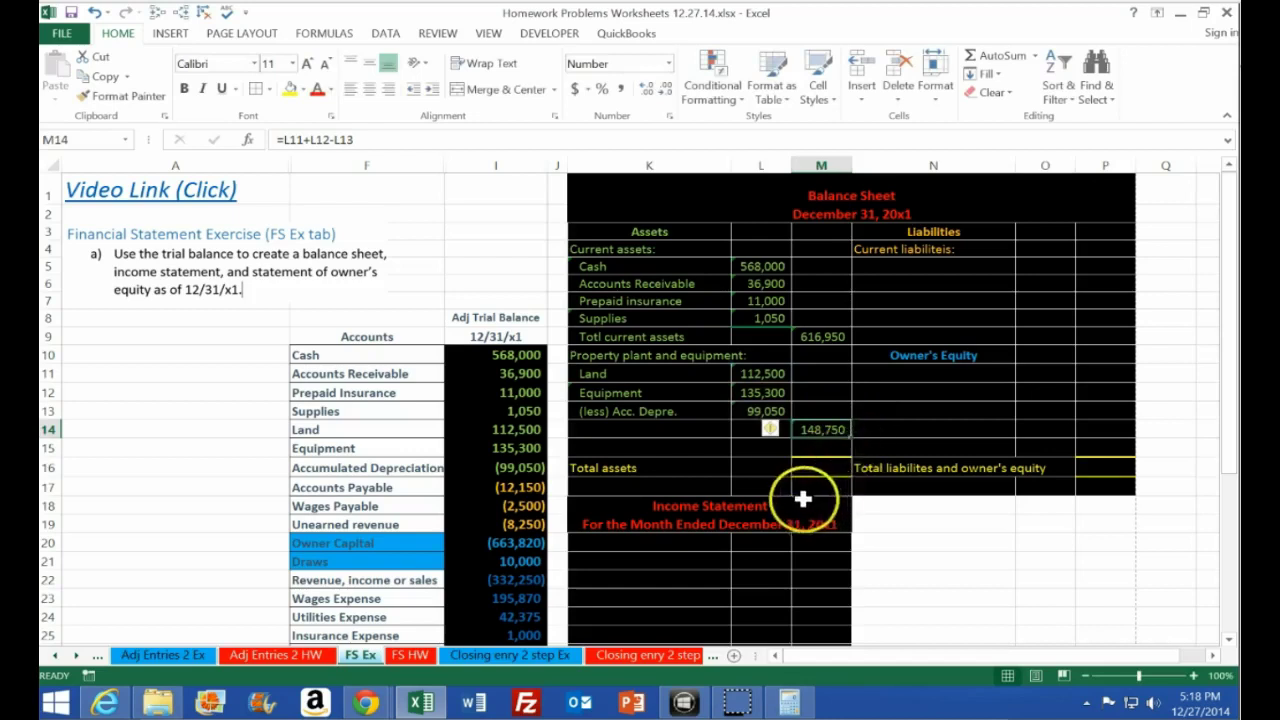
Copy the Supplies amount's formatting onto the depreciation amount in L13 with Format Painter
left_click(820, 471)
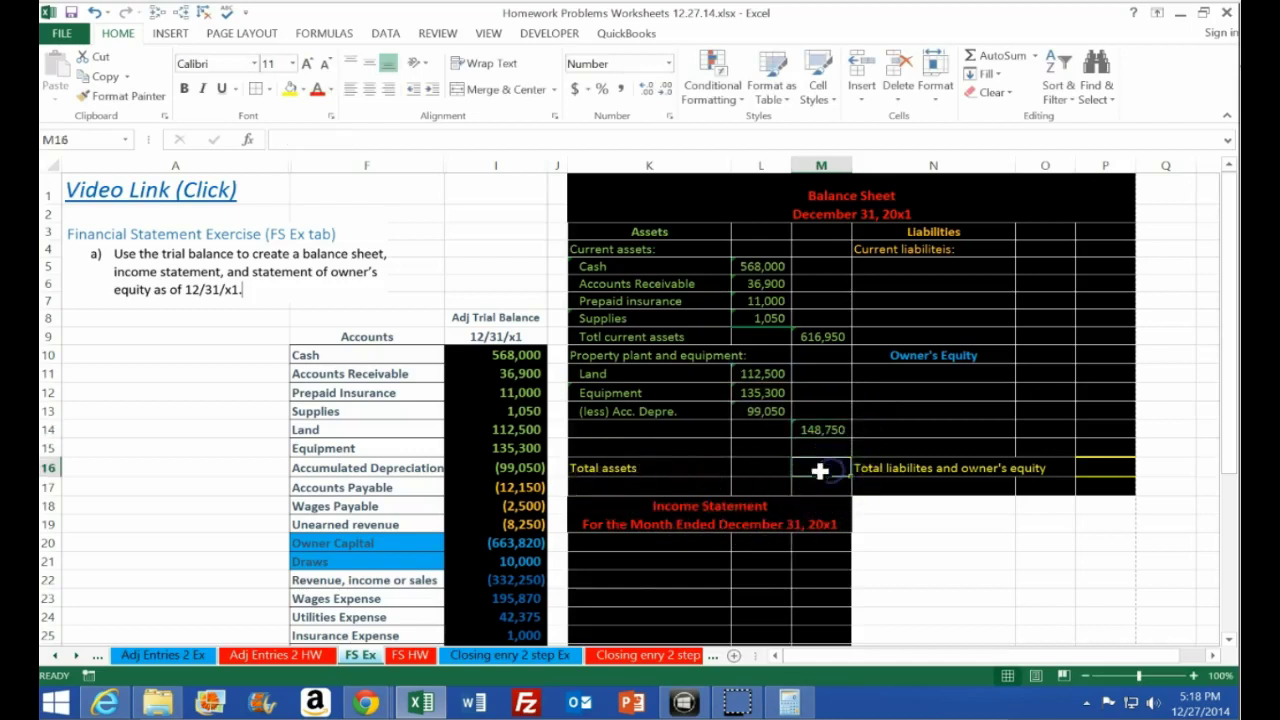
left_click(763, 411)
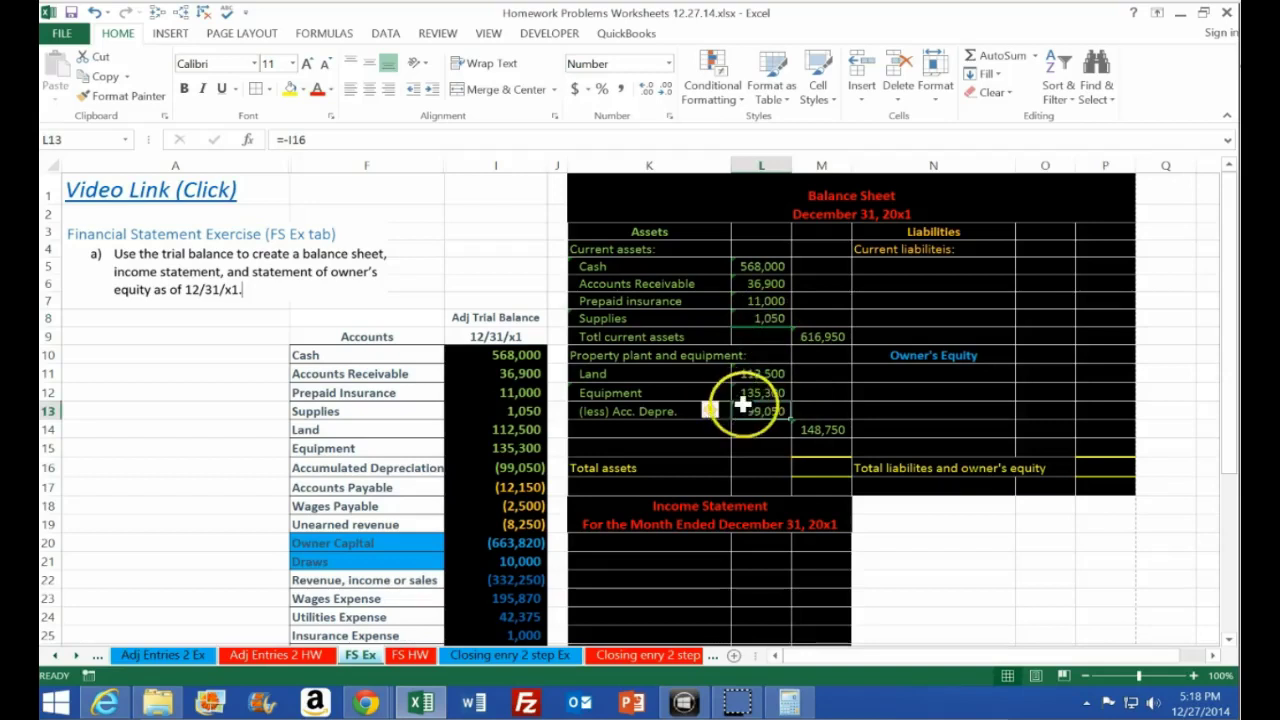
left_click(772, 321)
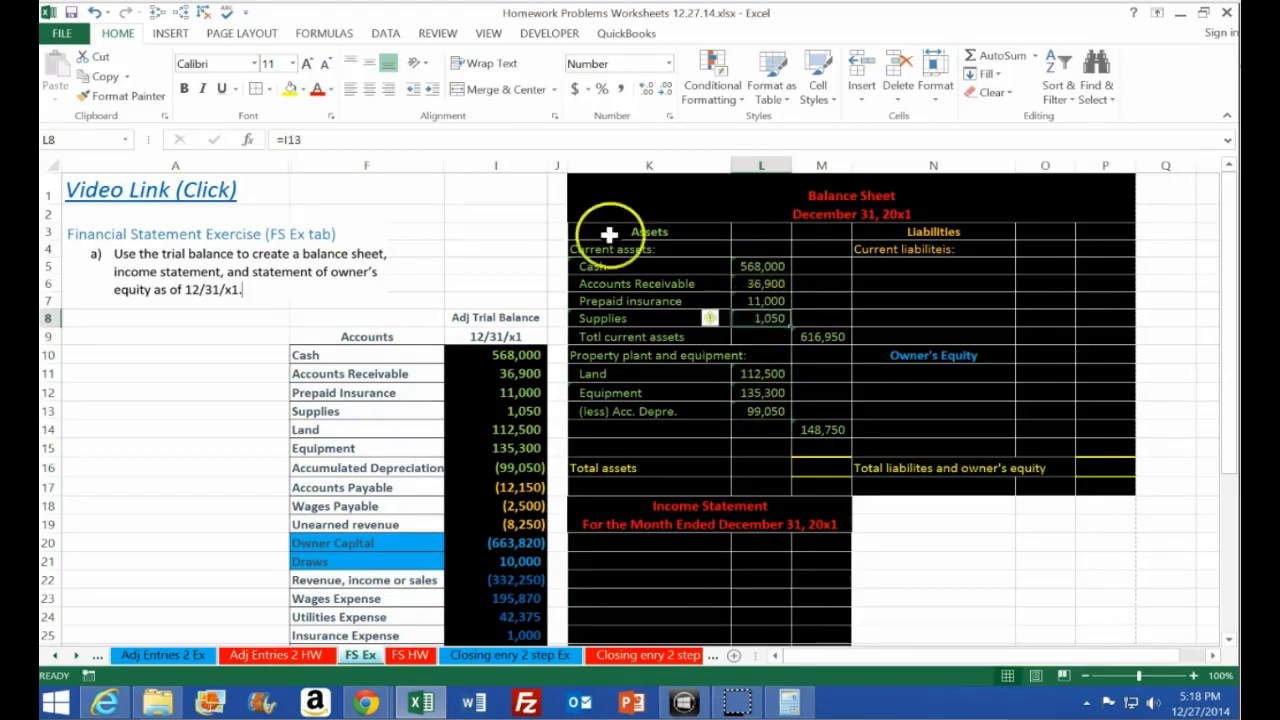
left_click(132, 96)
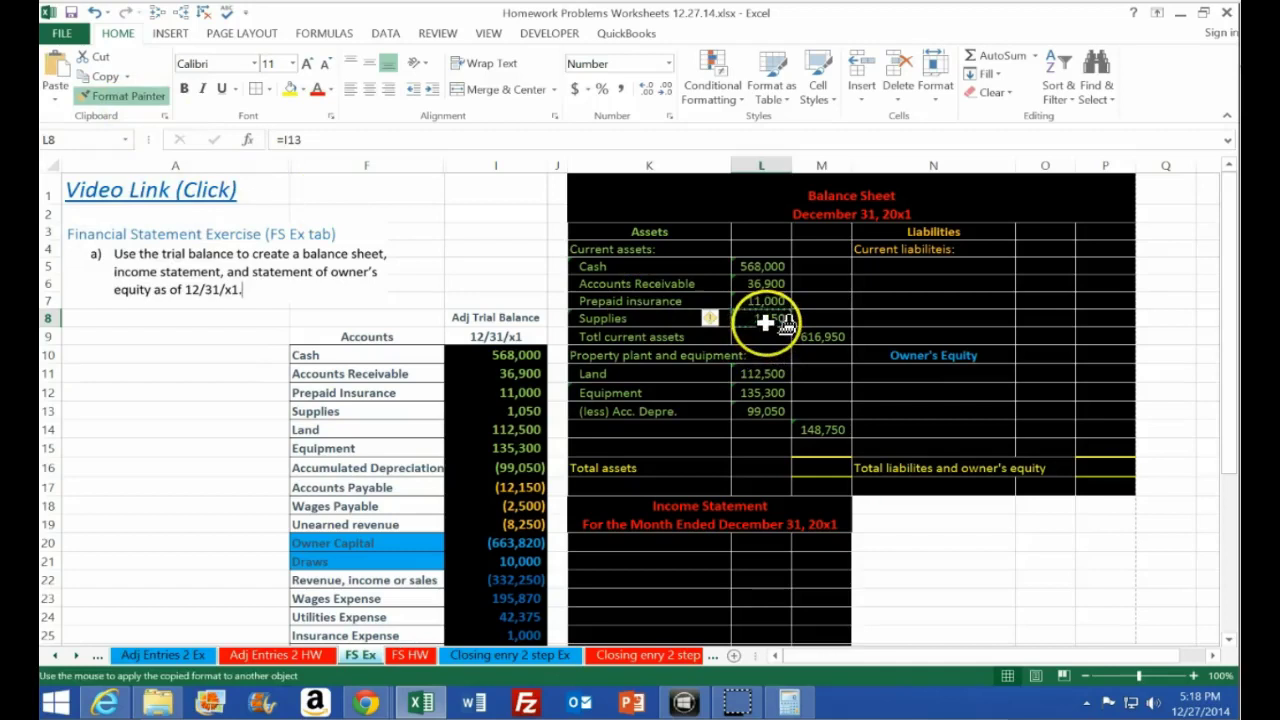
left_click(762, 410)
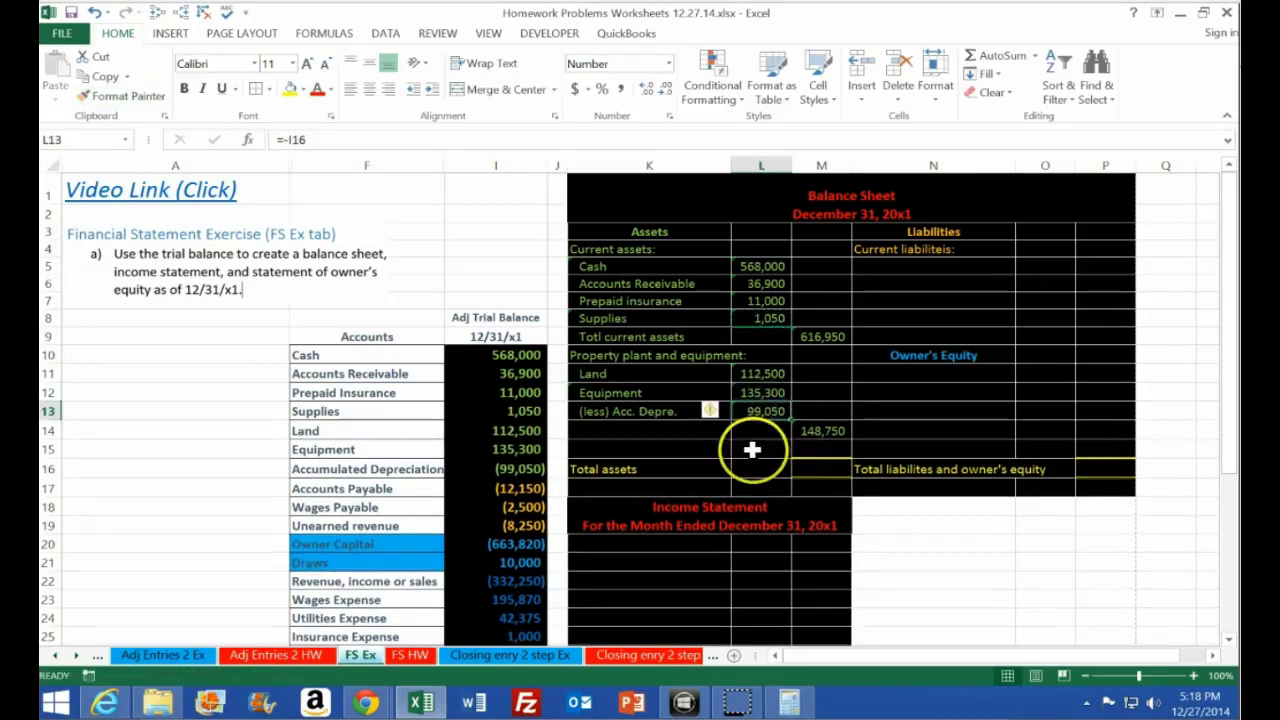
left_click(757, 453)
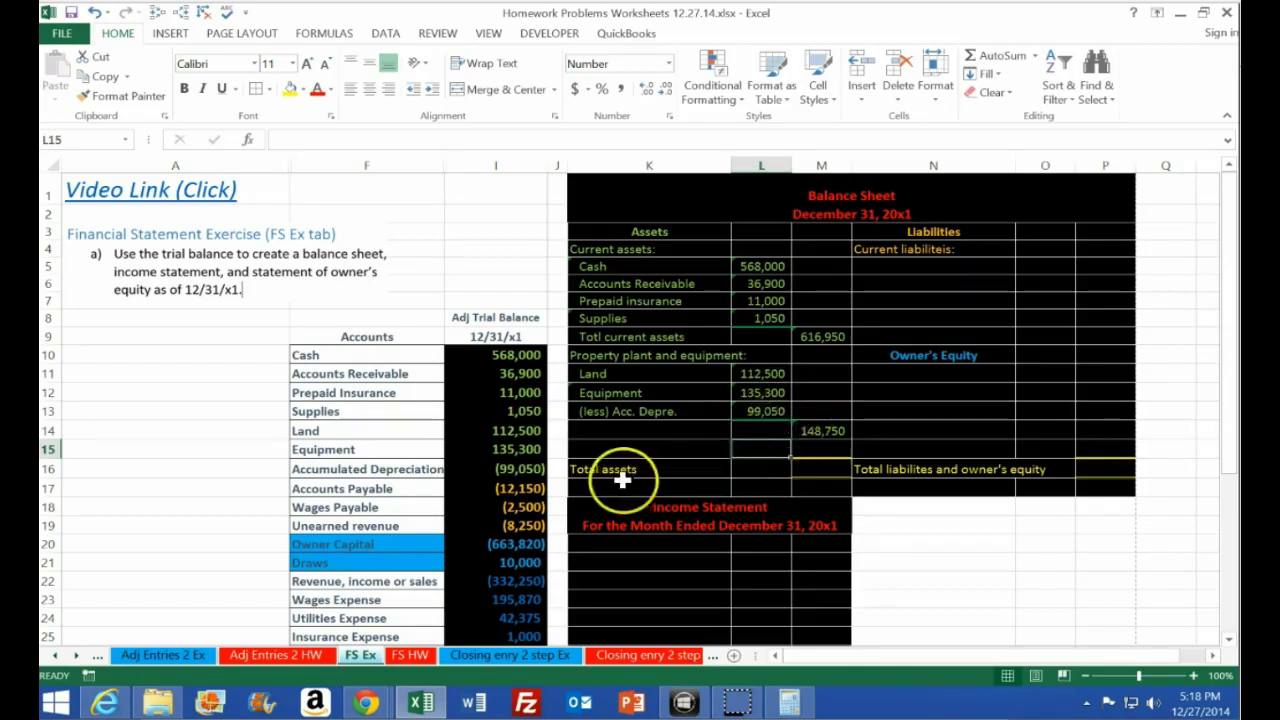
Review the subtotal and total-assets cells, then restore Calculator showing 148750
left_click(832, 468)
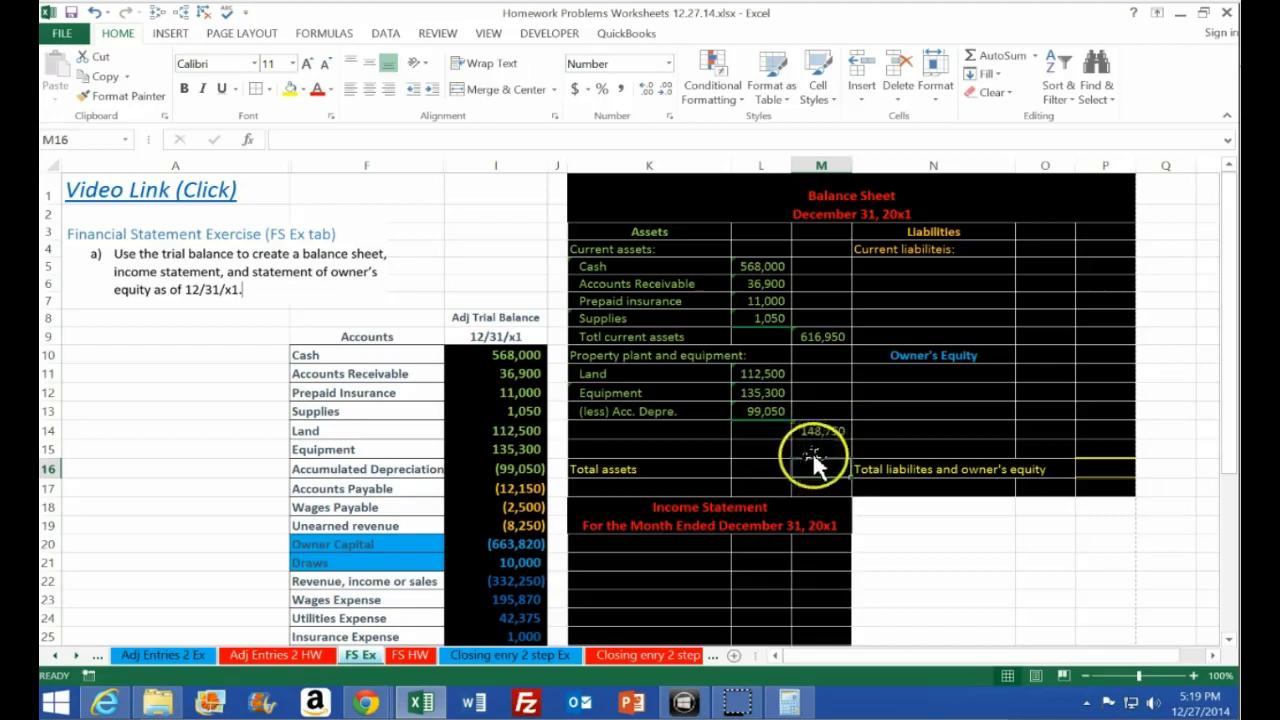
left_click(818, 432)
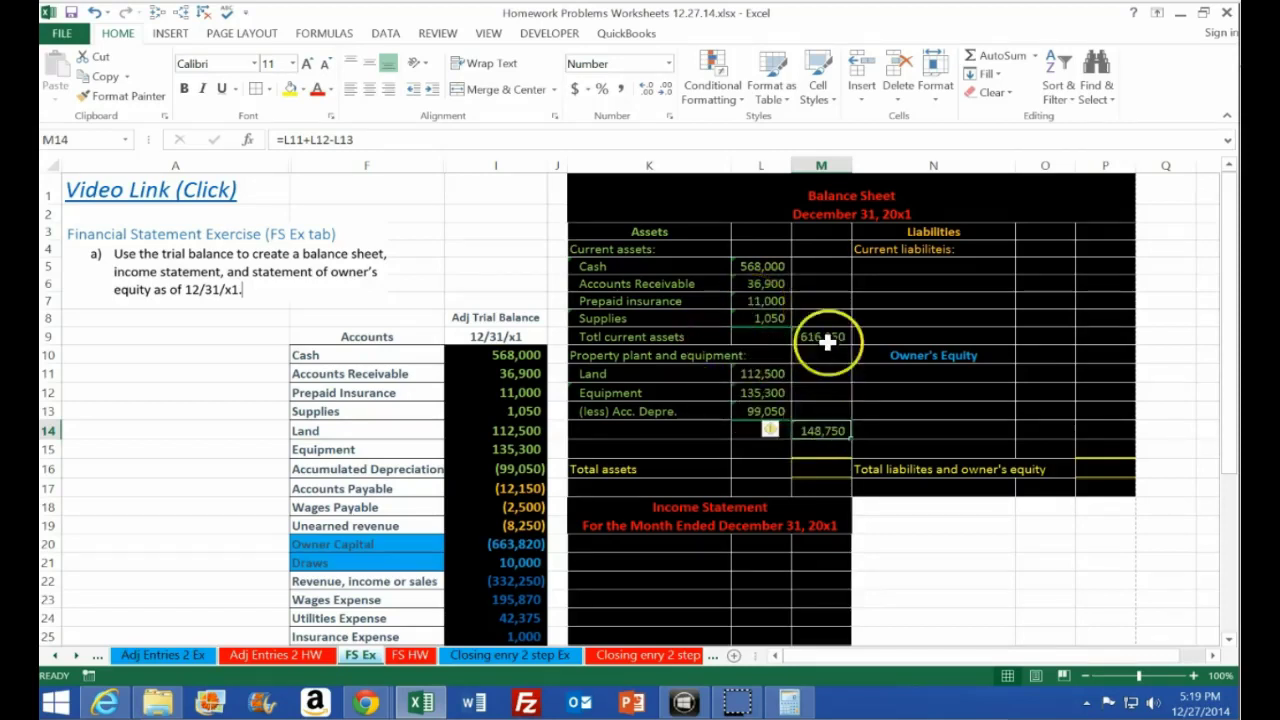
left_click_drag(826, 336, 827, 427)
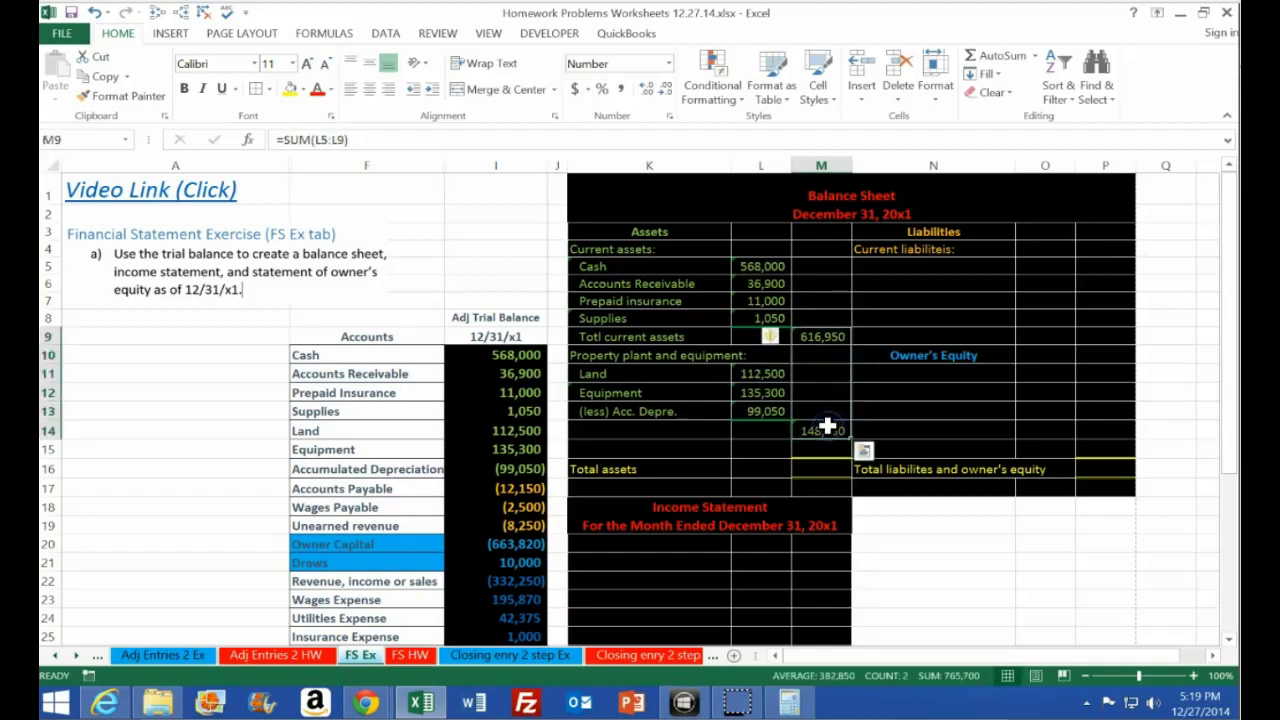
left_click(643, 249)
left_click(638, 348)
left_click(816, 336)
left_click(821, 444)
left_click(827, 469)
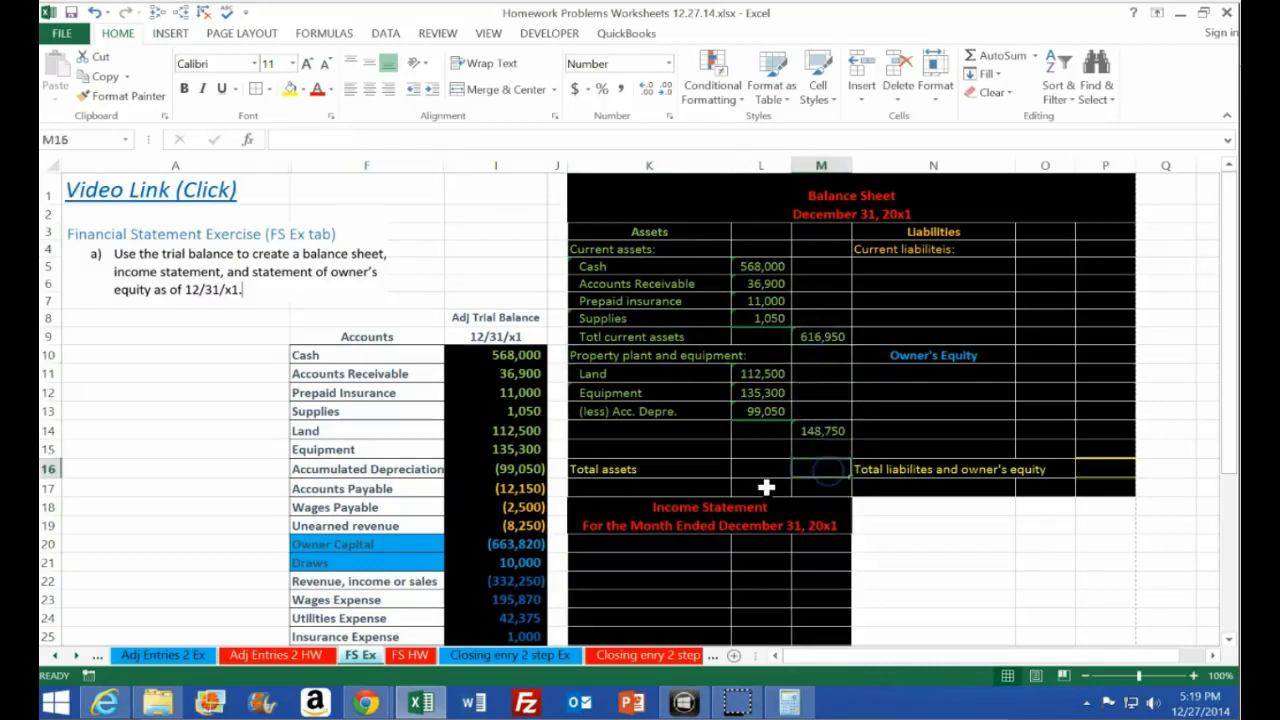
left_click(795, 703)
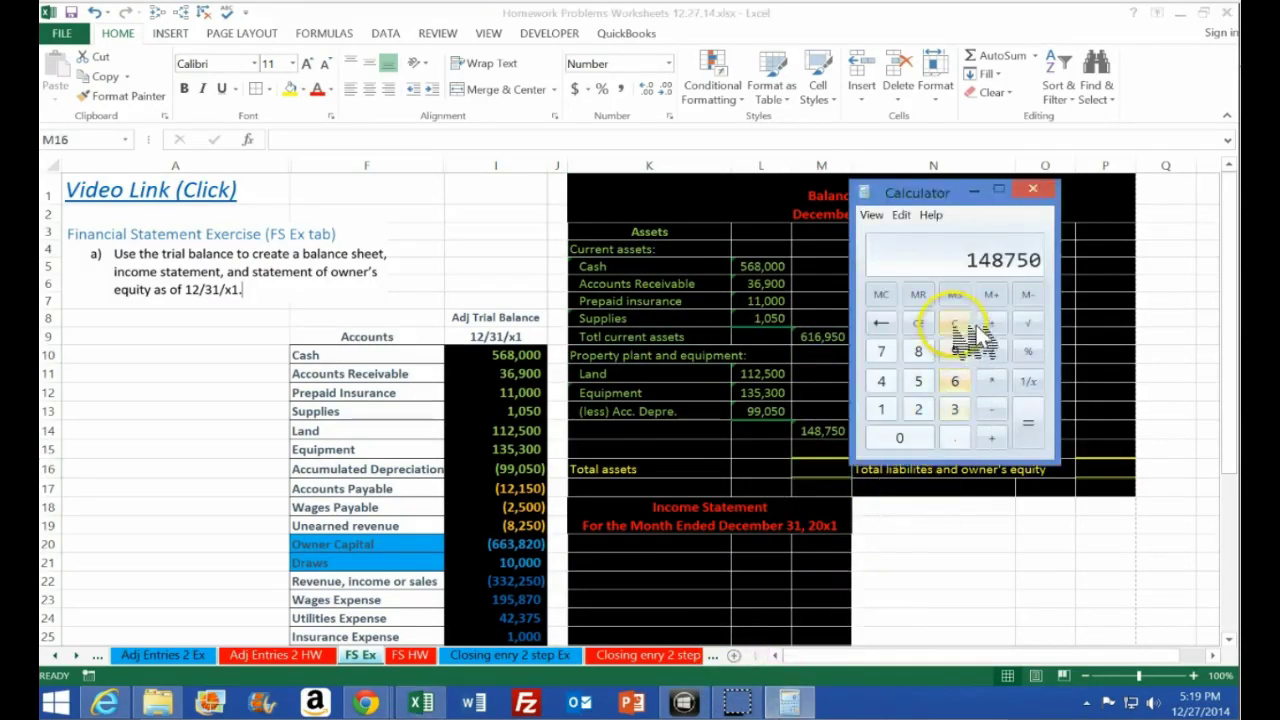
Total 616950 + 148750 in Calculator to get 765700, then return to Excel's M16
left_click(955, 323)
type("616950 + 148750")
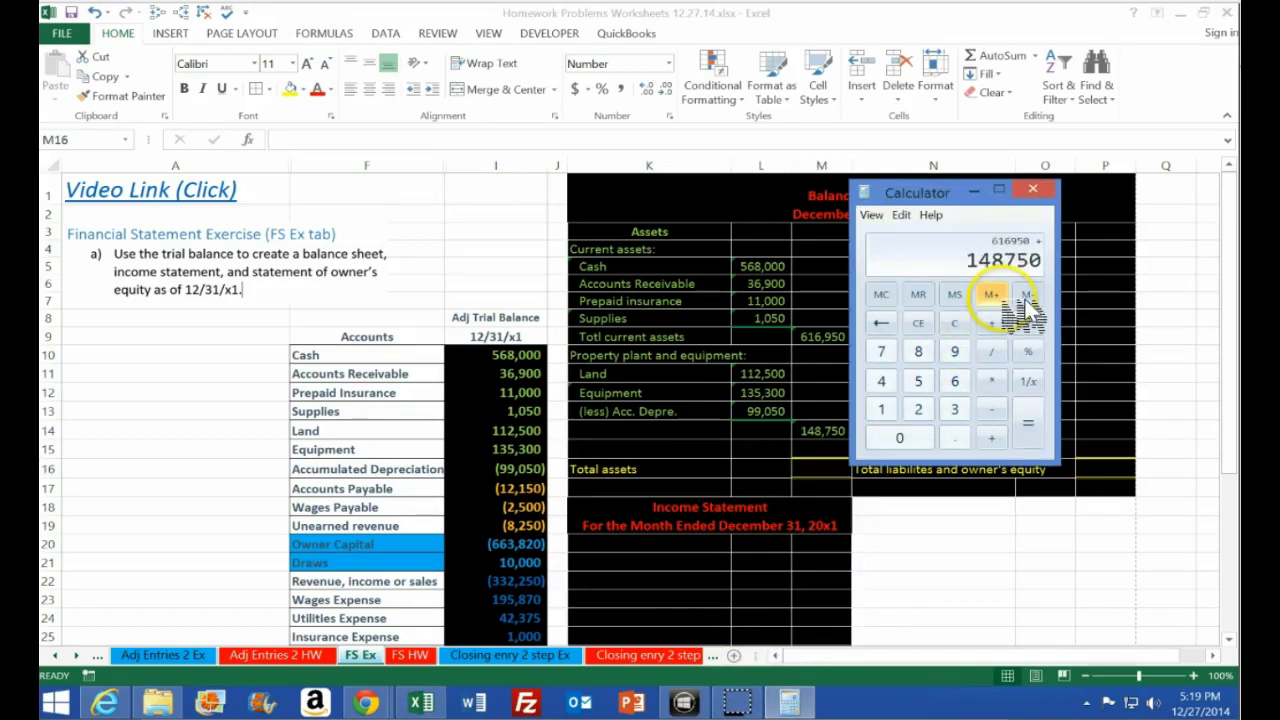
key("Return")
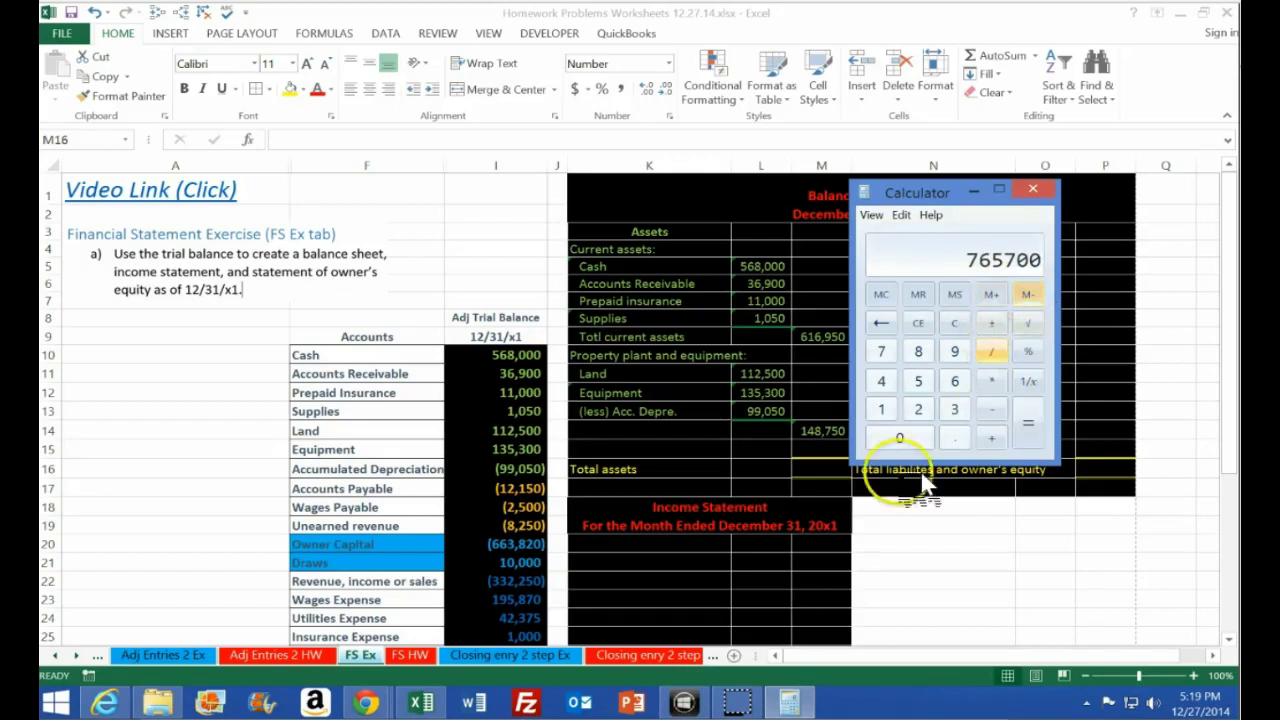
left_click(820, 471)
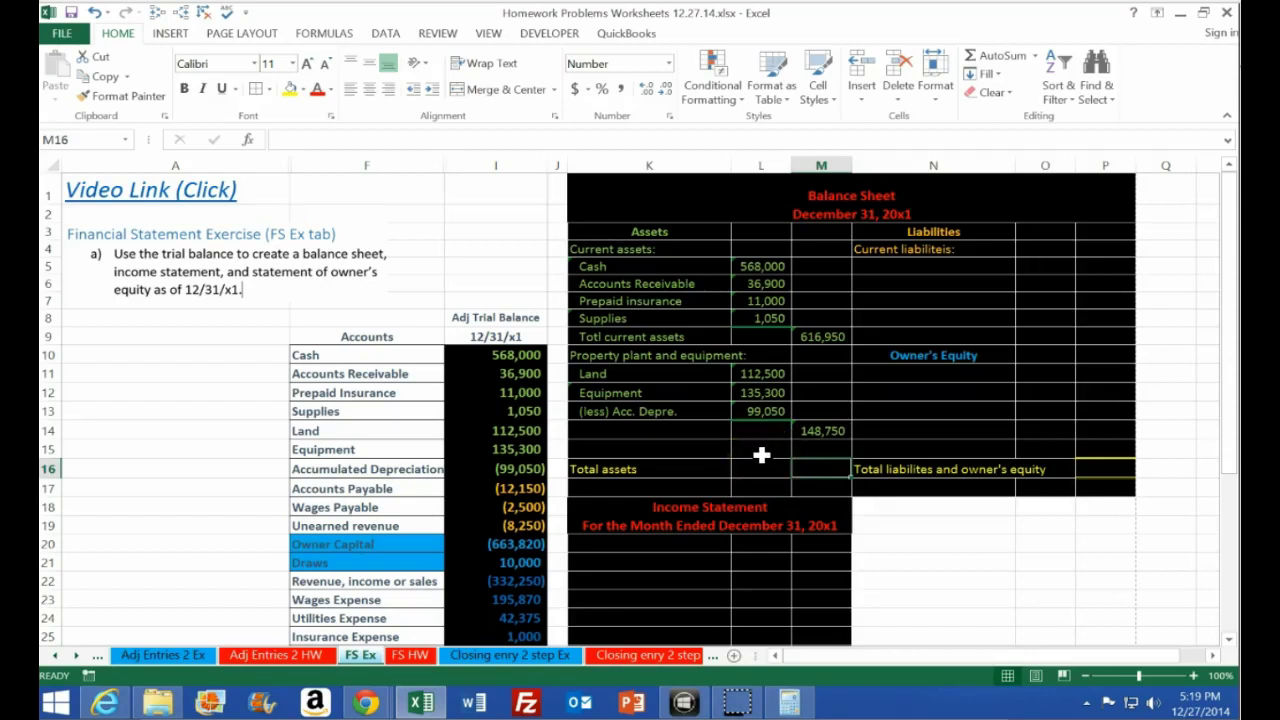
Try a SUM over M9:M14 in Total assets M16, then clear it
type("=su")
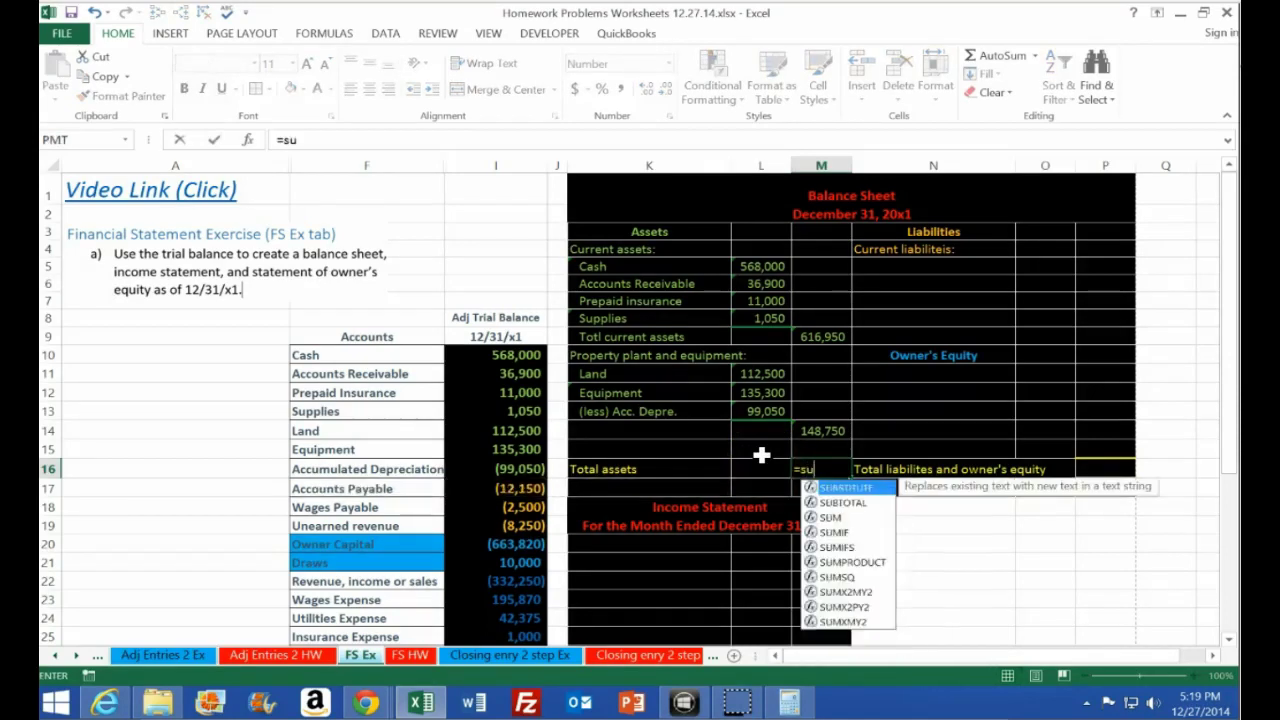
type("m(")
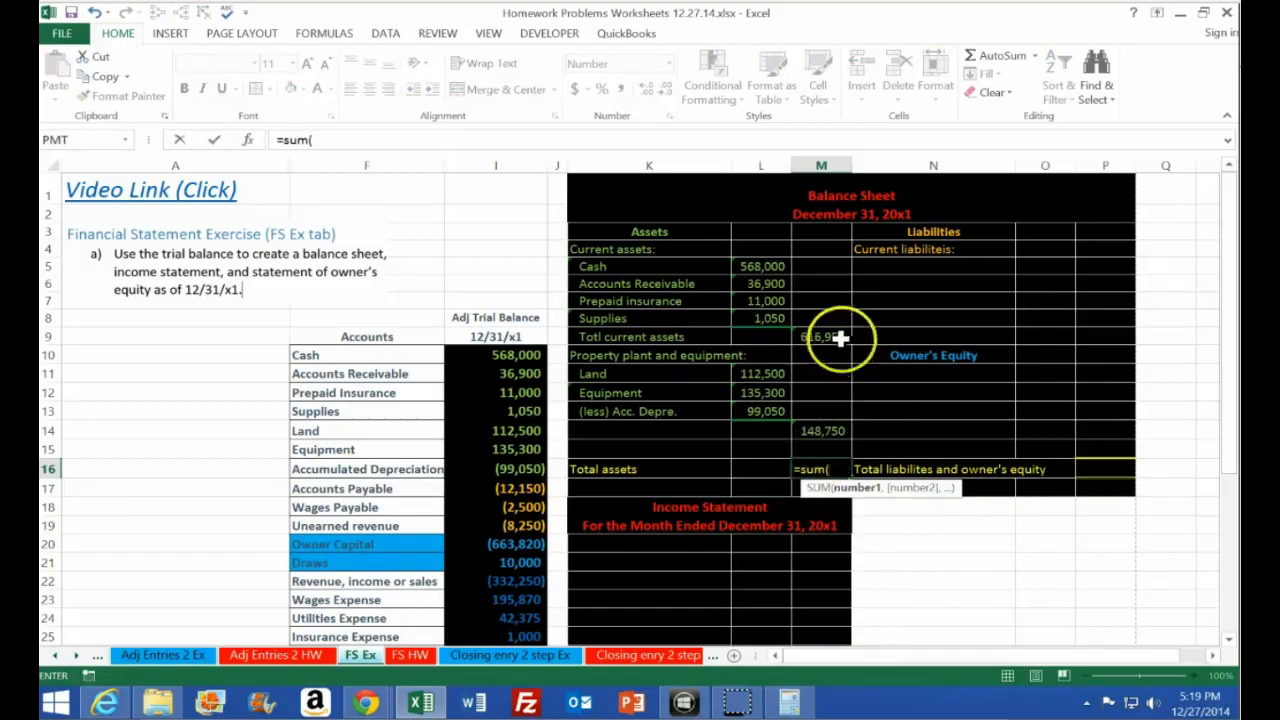
left_click_drag(837, 337, 831, 430)
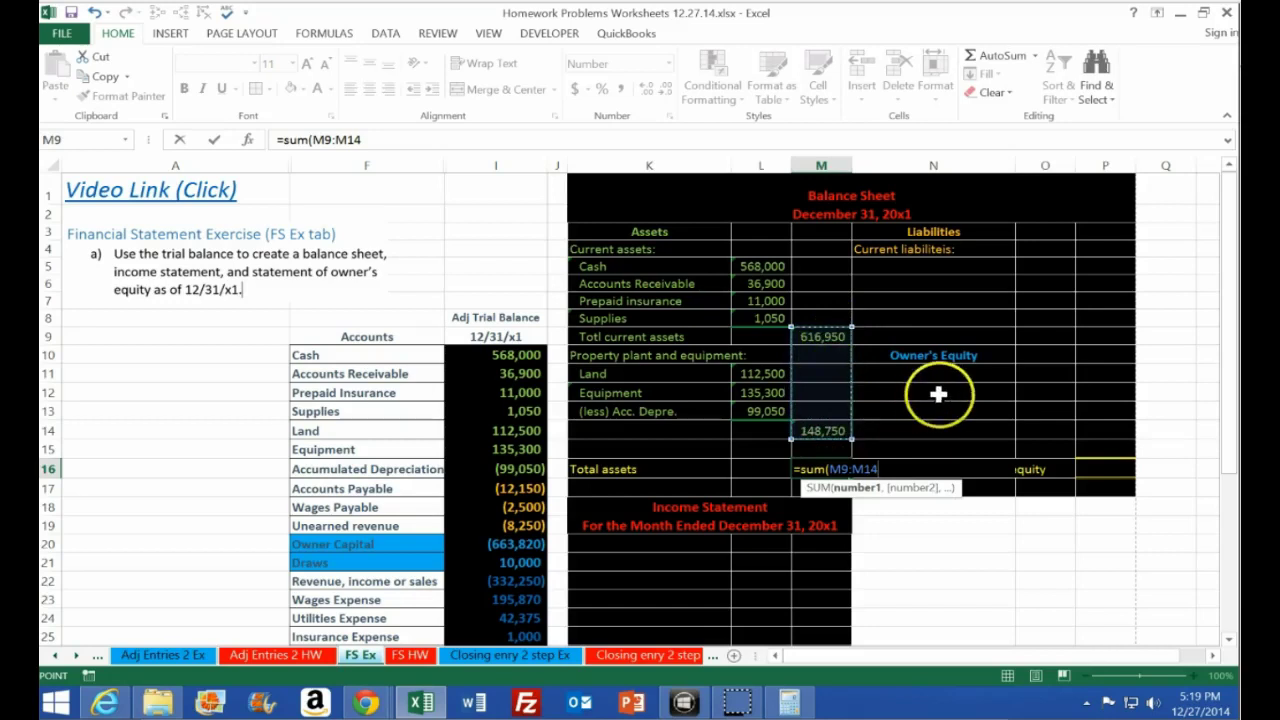
key("Return")
key("Up")
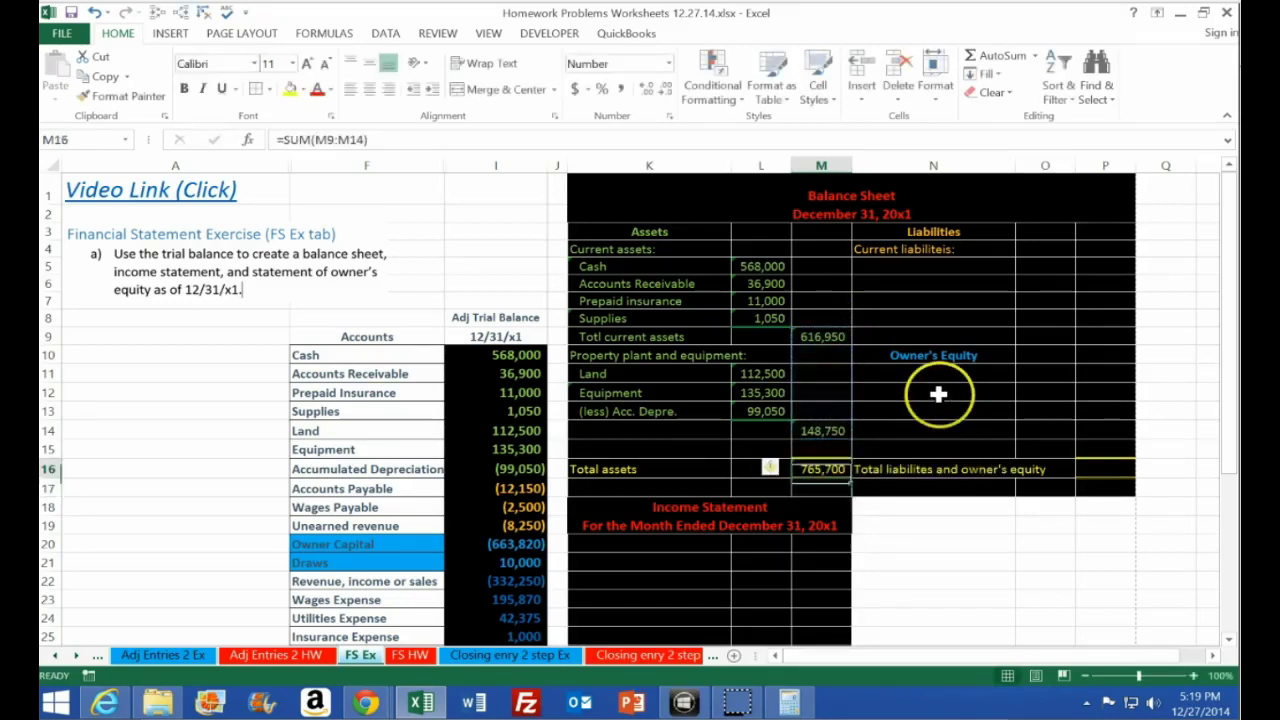
key("Delete")
key("Return")
key("Up")
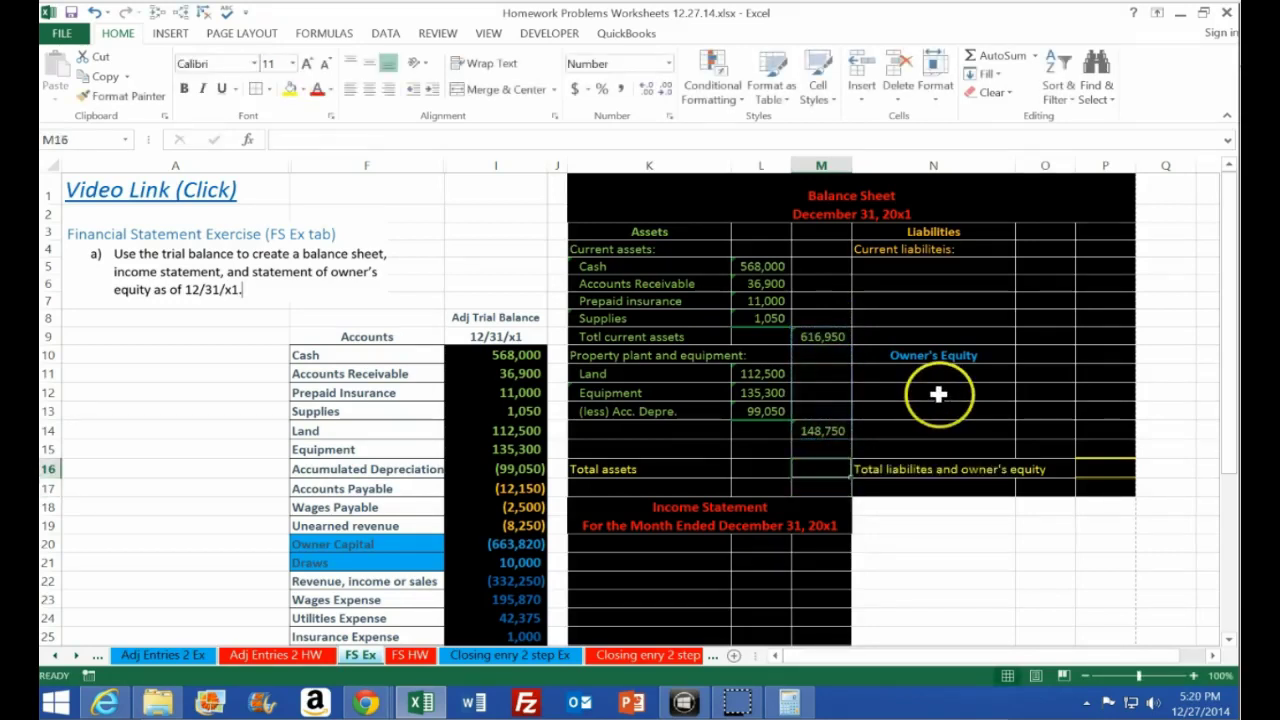
Enter =M9+M14 in M16 so Total assets shows 765,700
type("=")
left_click(831, 333)
type("+")
left_click(843, 430)
key("Return")
key("Up")
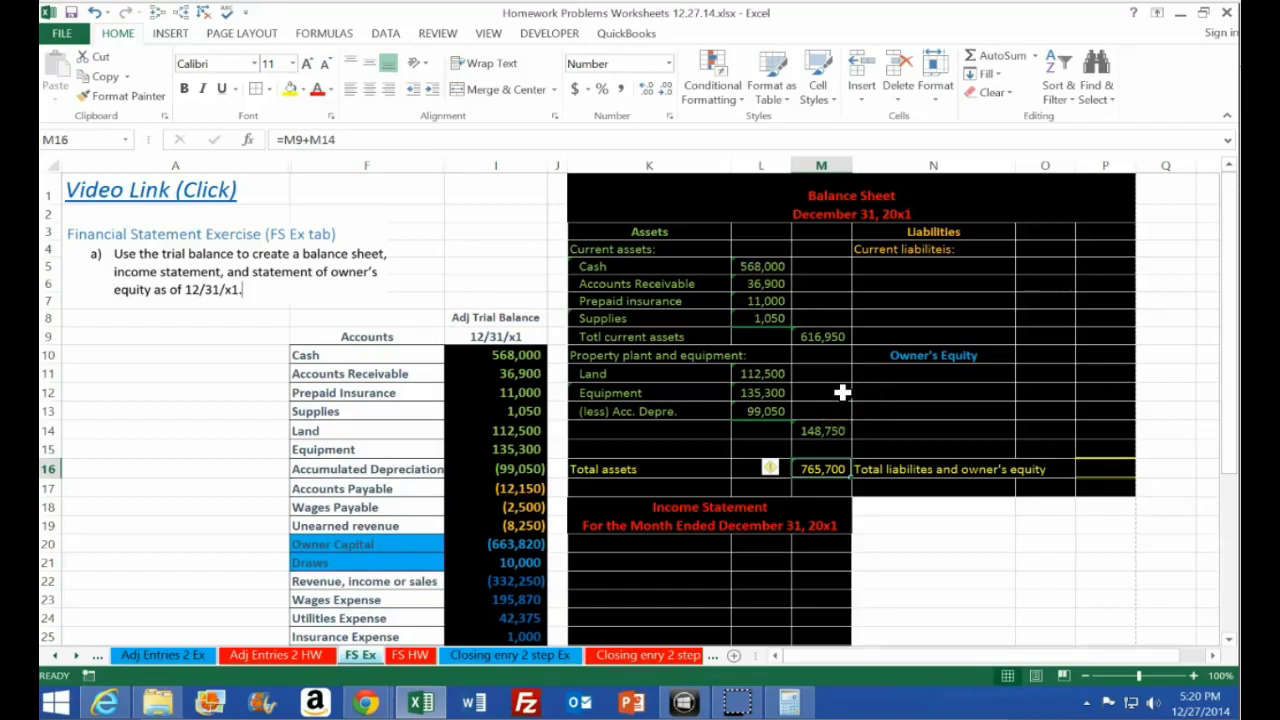
left_click(748, 266)
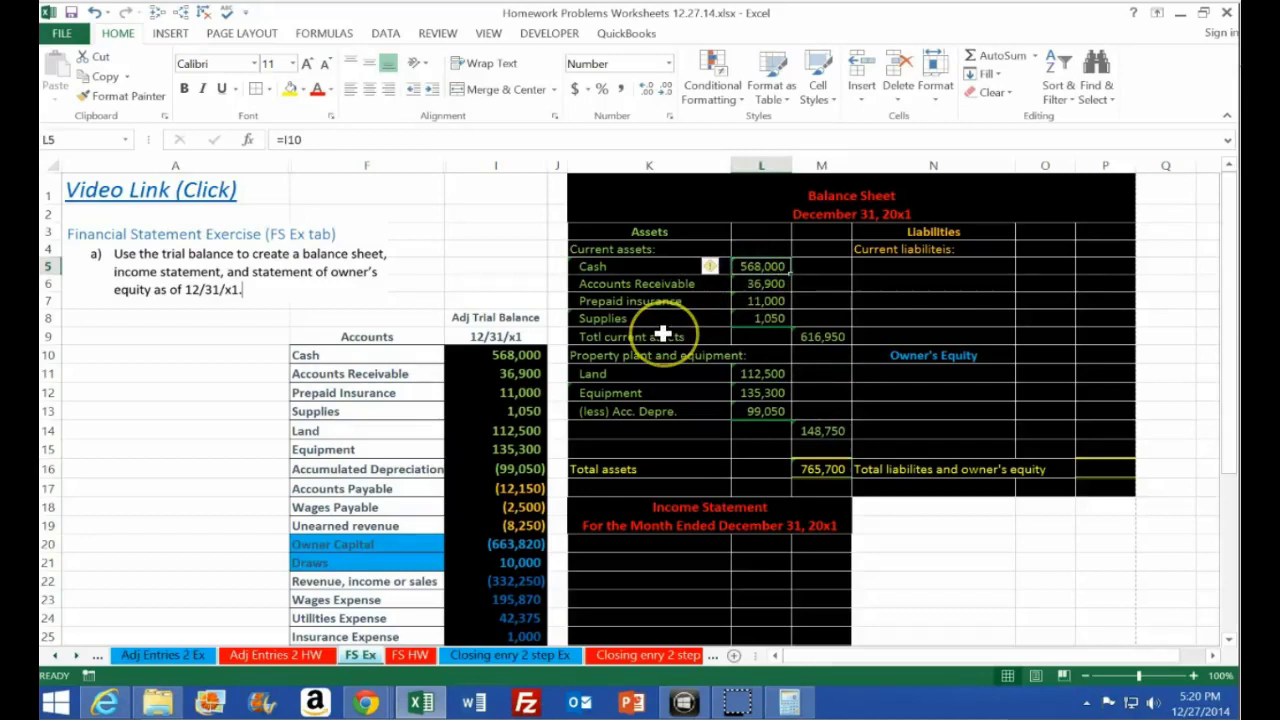
type("50")
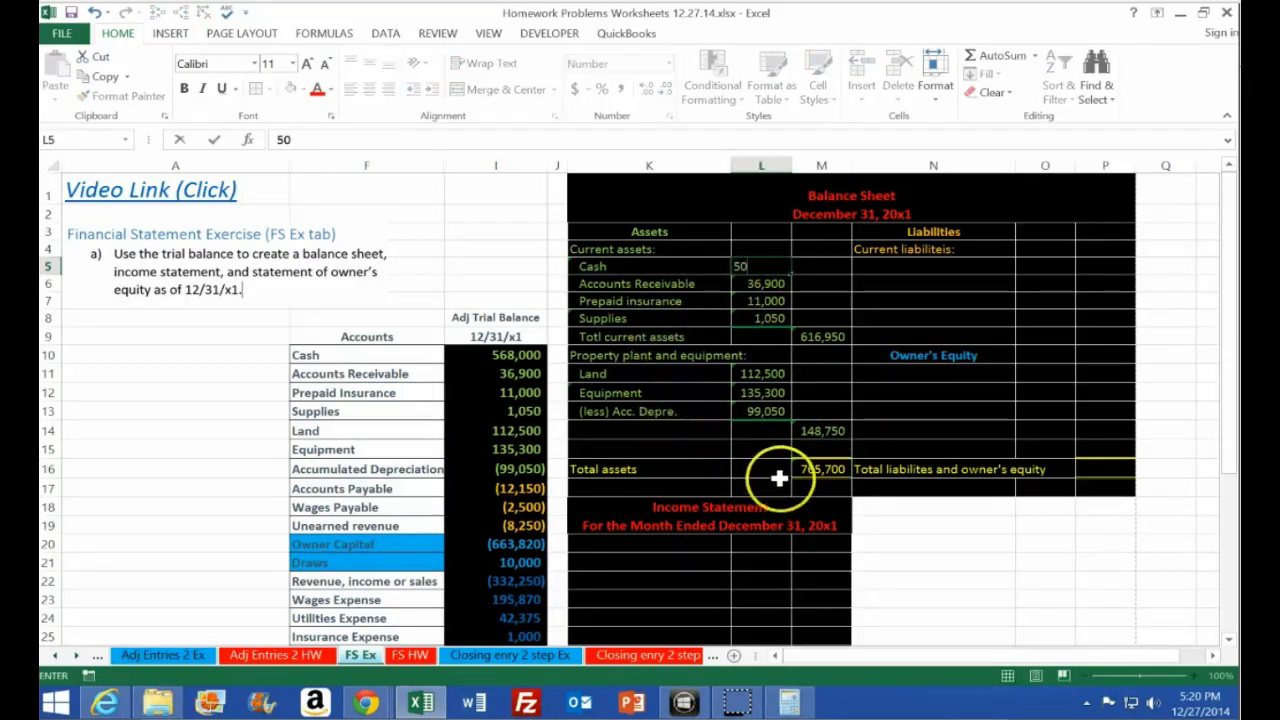
key("Return")
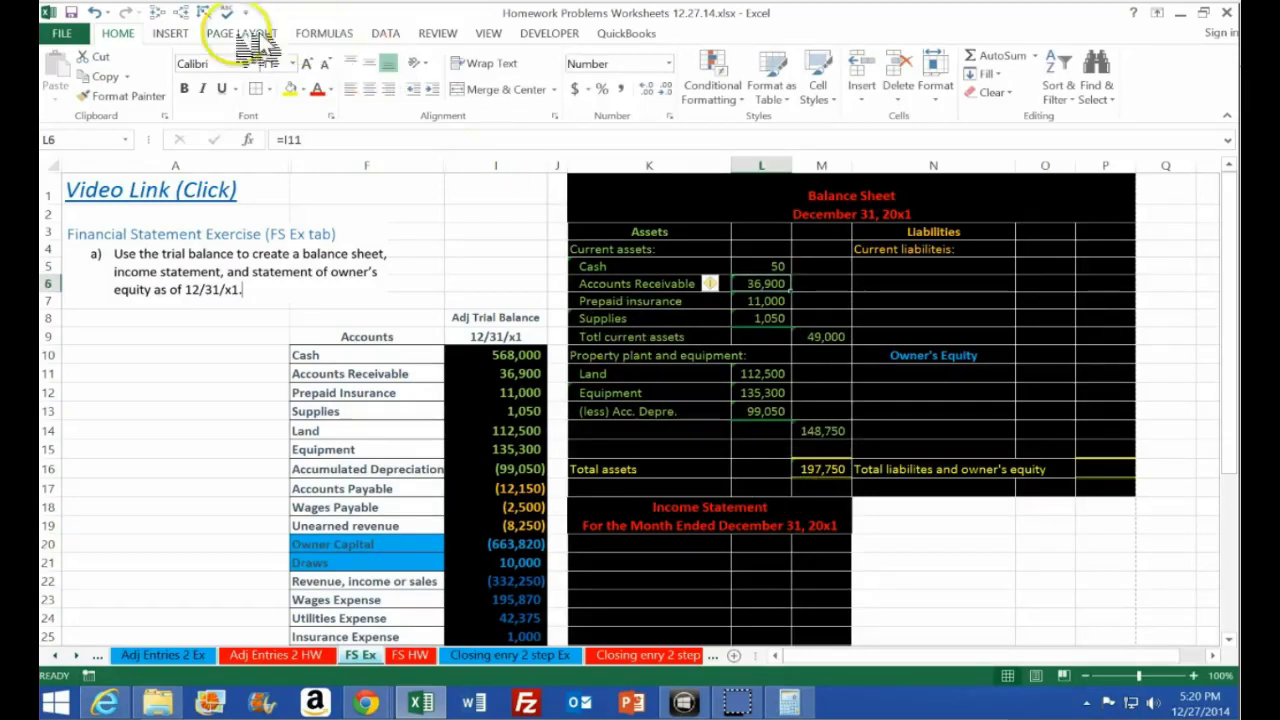
left_click(98, 12)
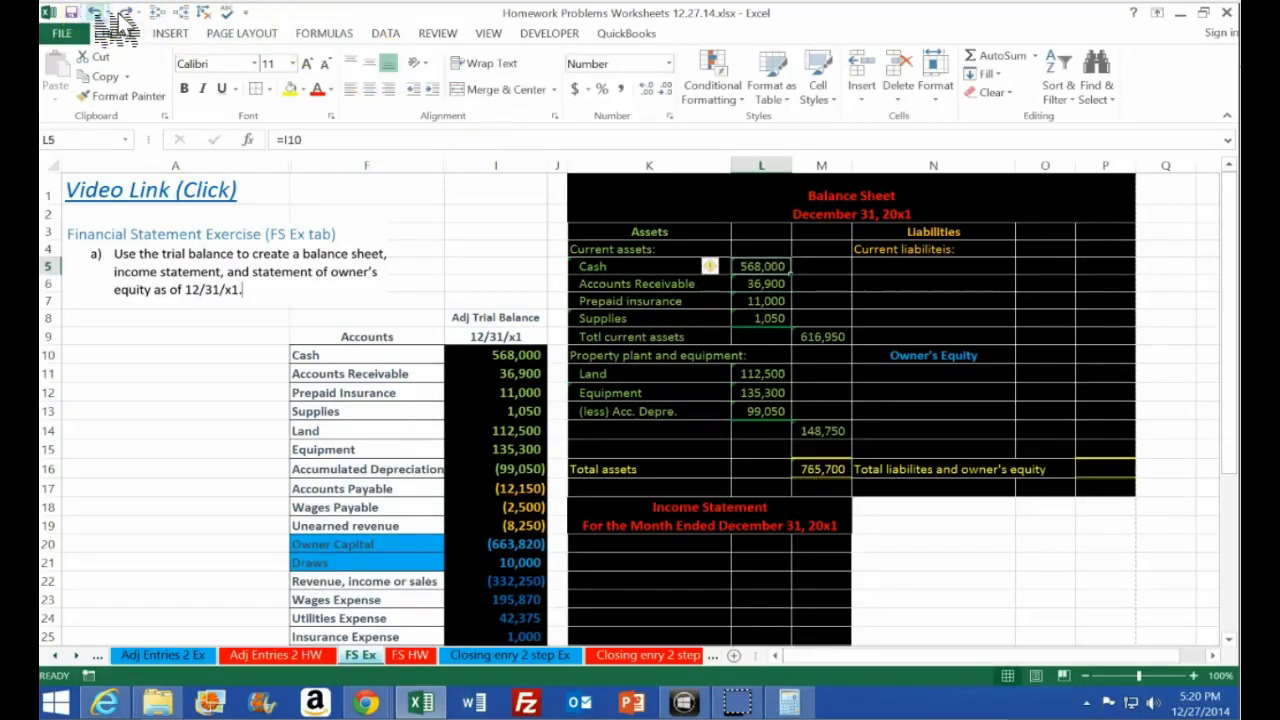
left_click(922, 269)
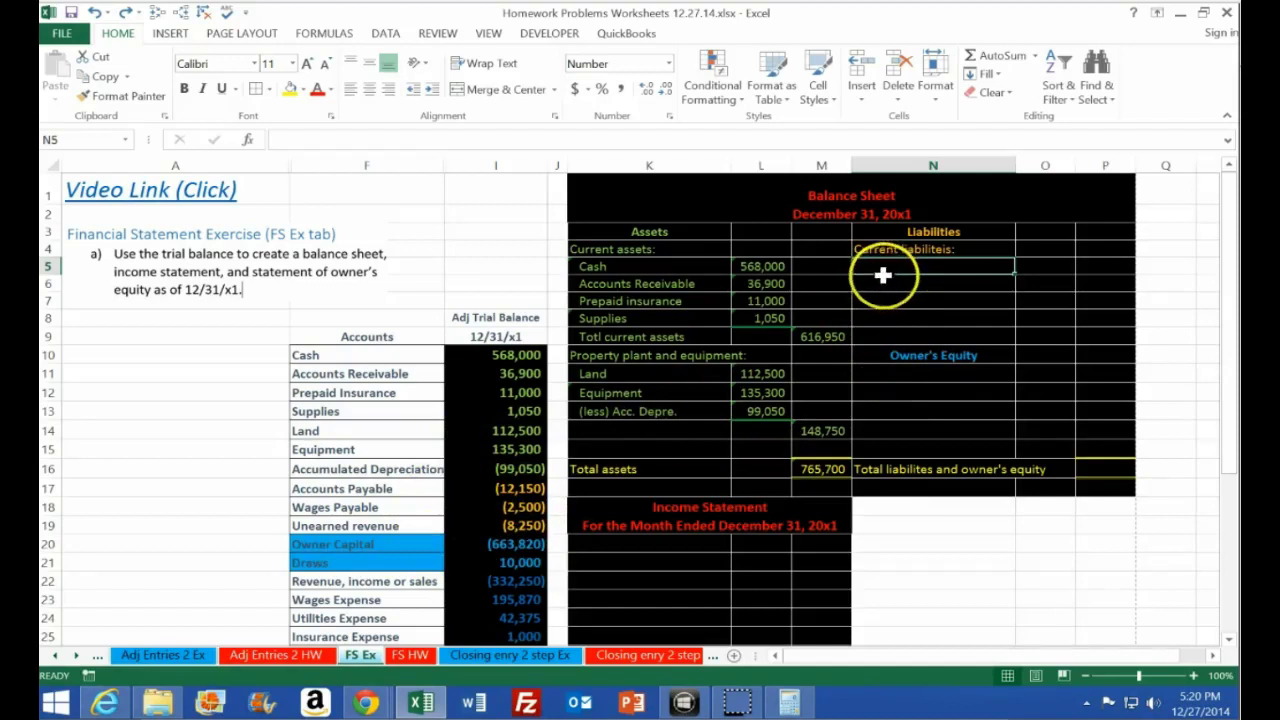
Type the Accounts Payable label in N5 and link N6 to the Wages Payable name with =F18
type("Accounts")
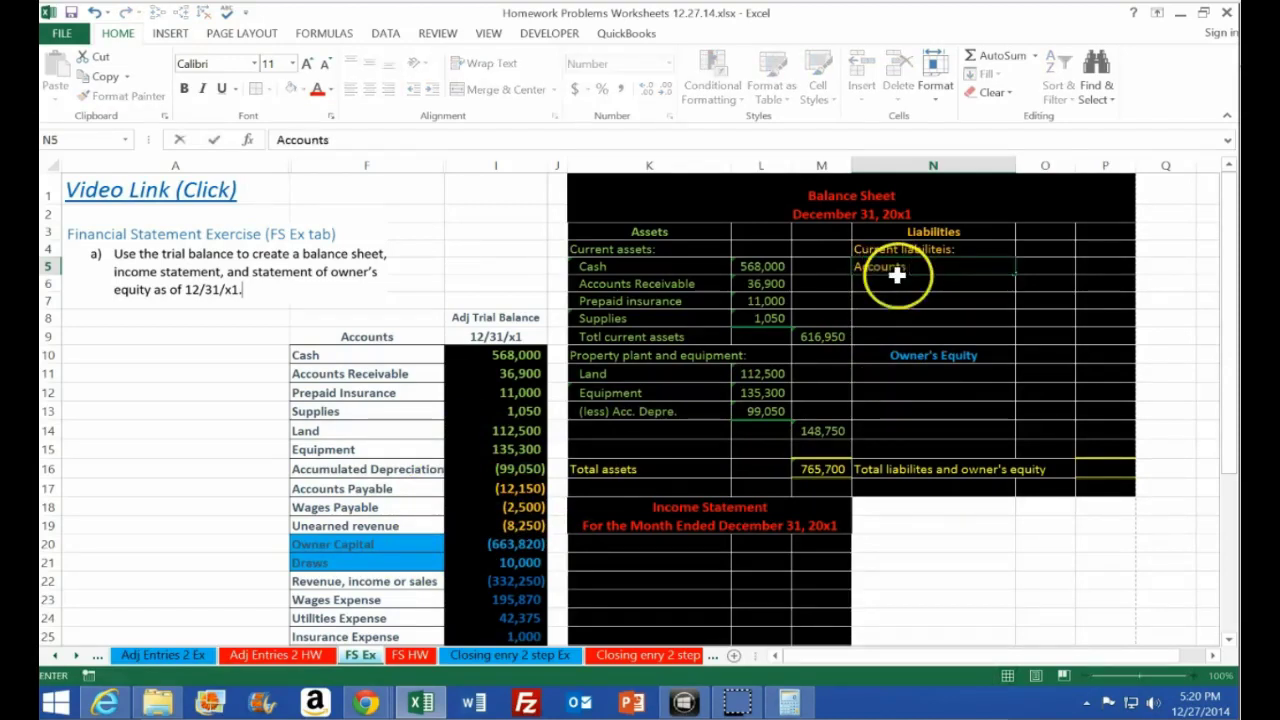
type(" Payabel")
key("BackSpace")
key("BackSpace")
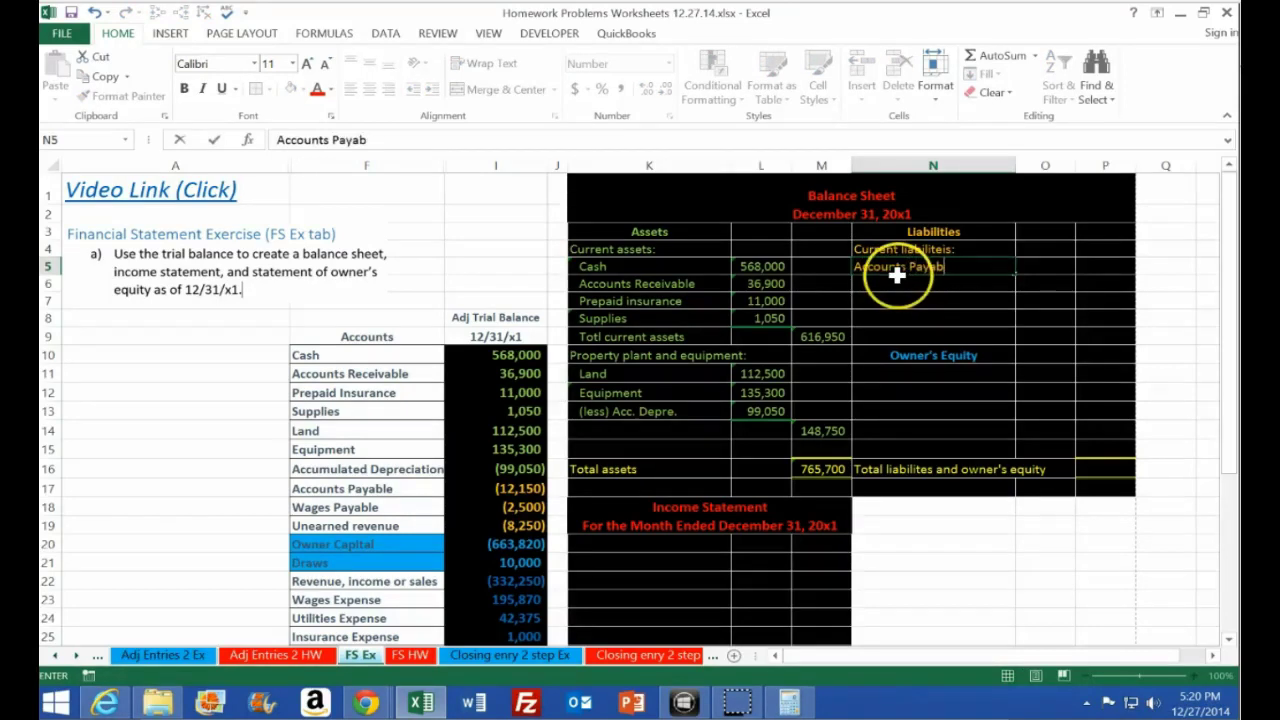
type("le")
key("Return")
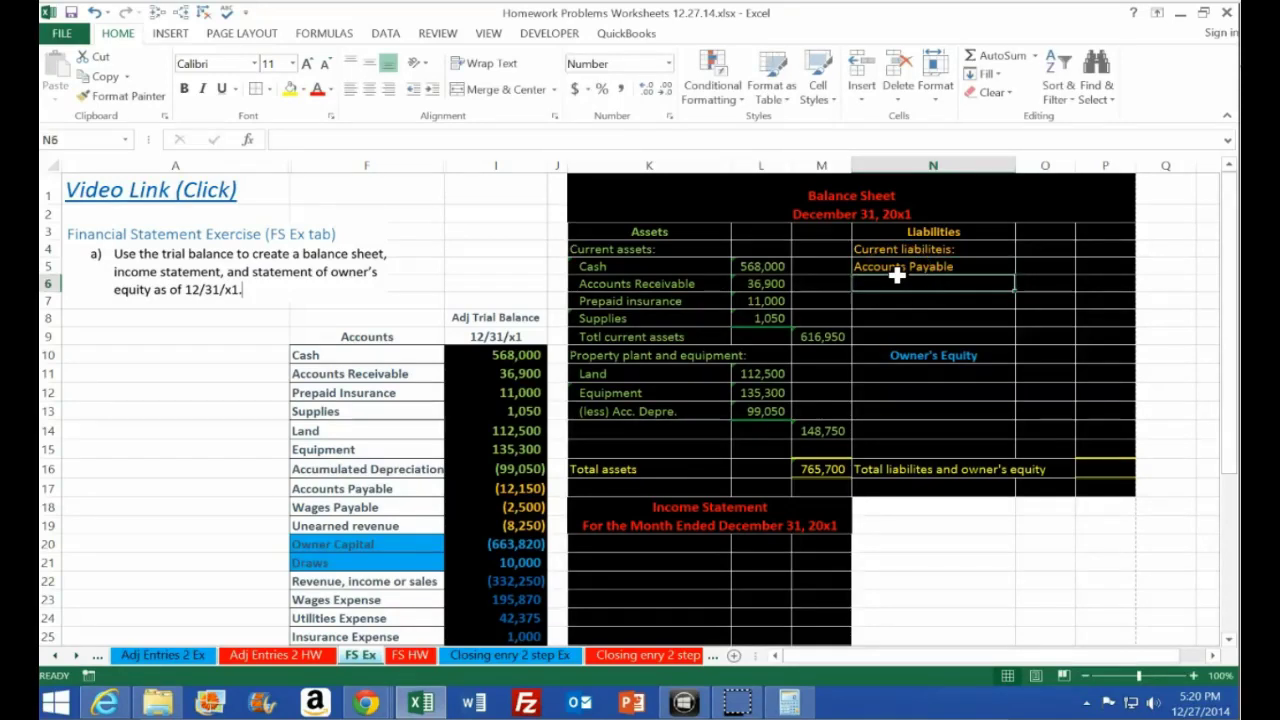
type("=")
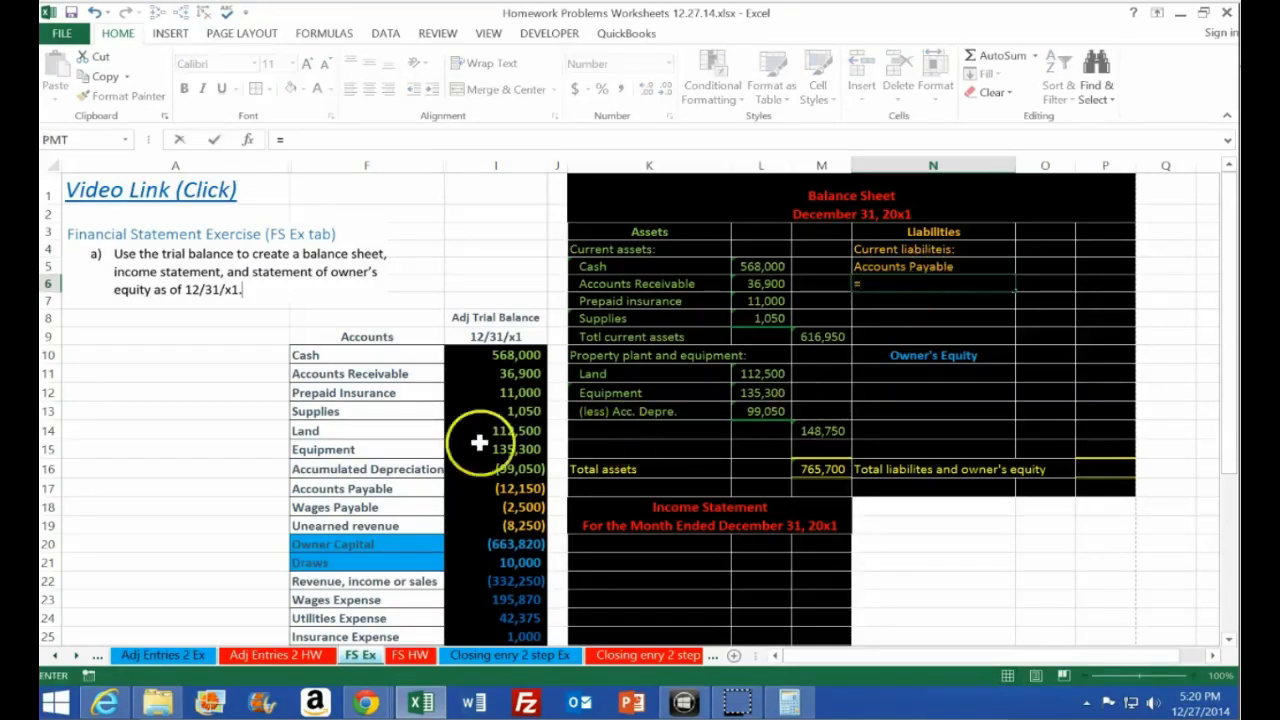
left_click(334, 490)
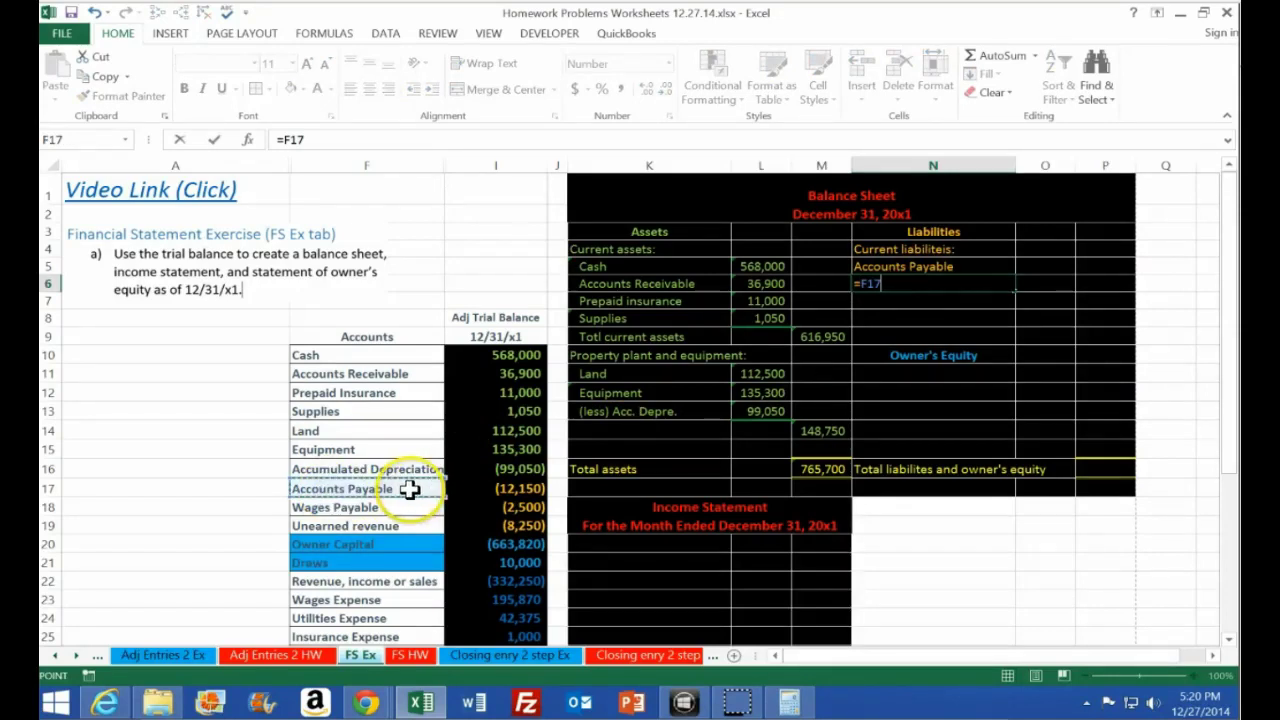
left_click(370, 508)
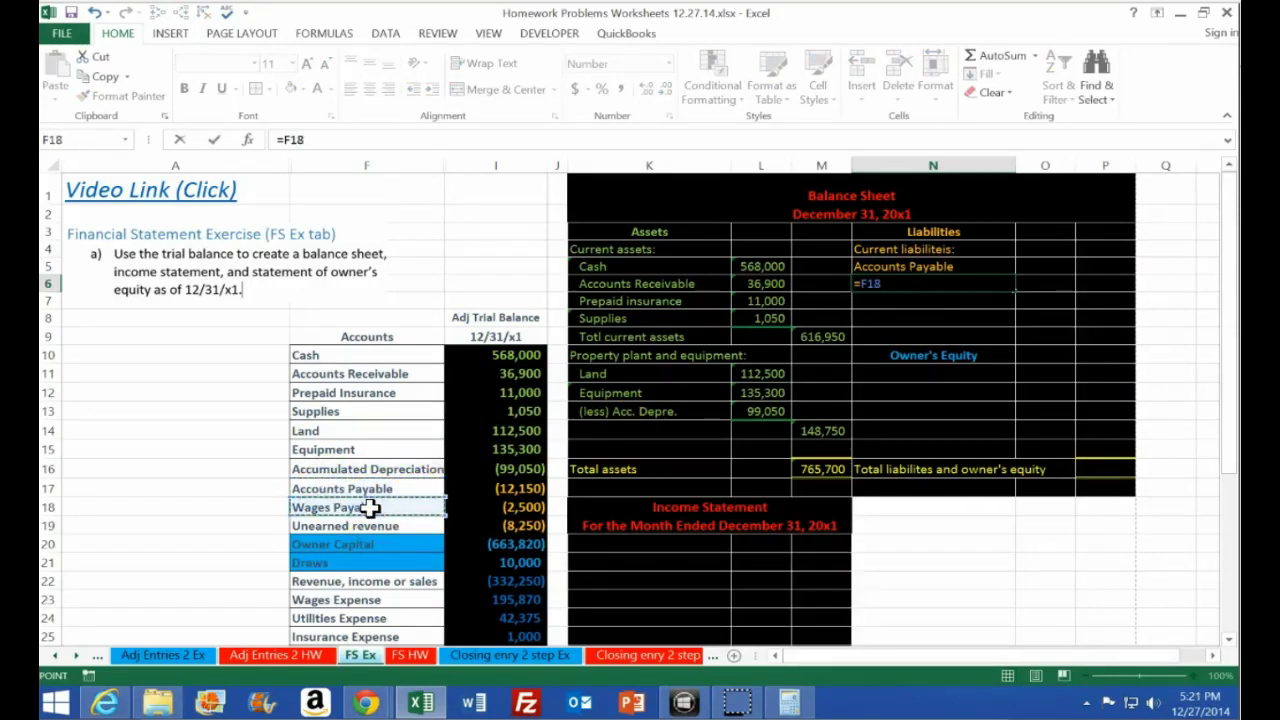
key("Return")
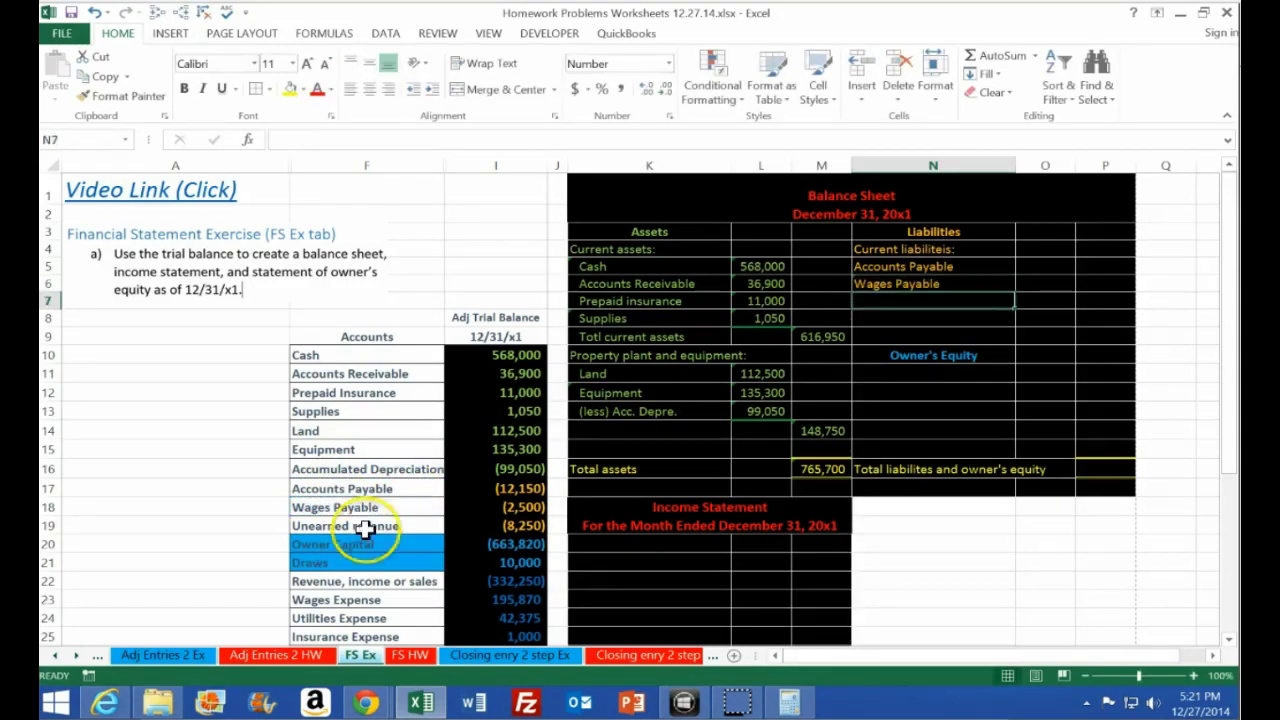
Copy the Unearned revenue label and paste it as a value into N7
left_click(366, 525)
right_click(366, 525)
left_click(408, 196)
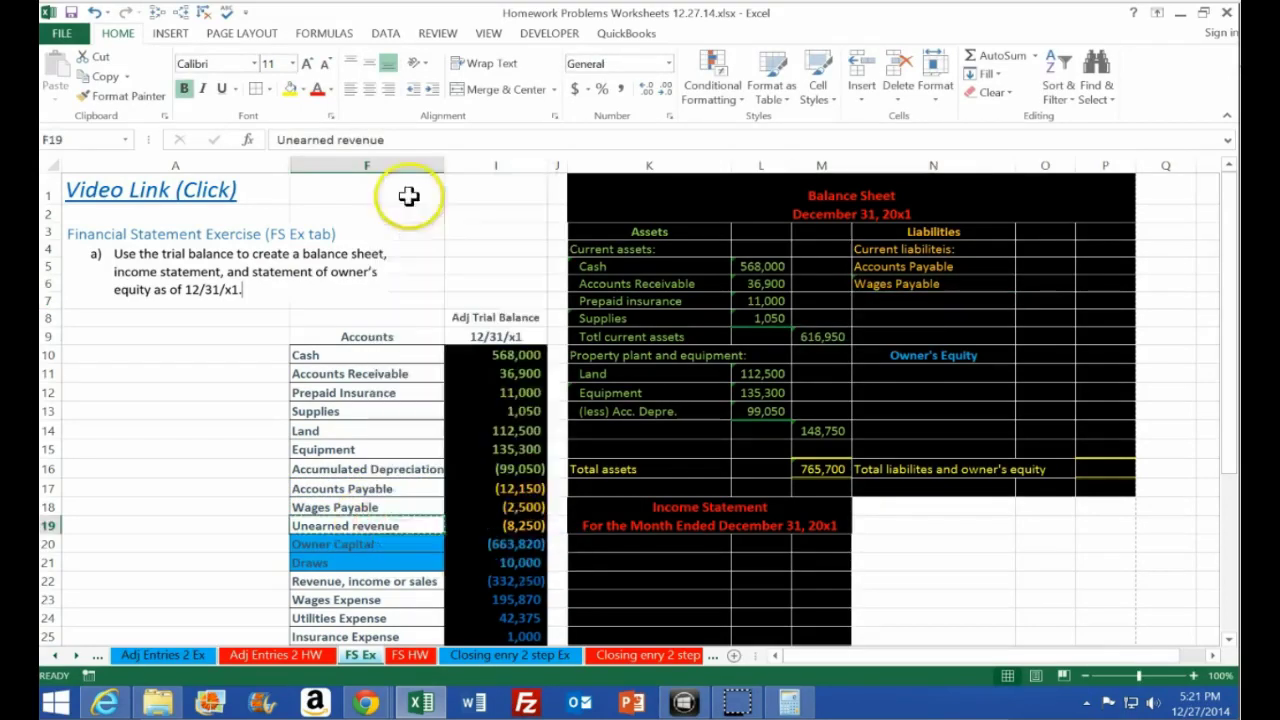
left_click(905, 302)
right_click(906, 305)
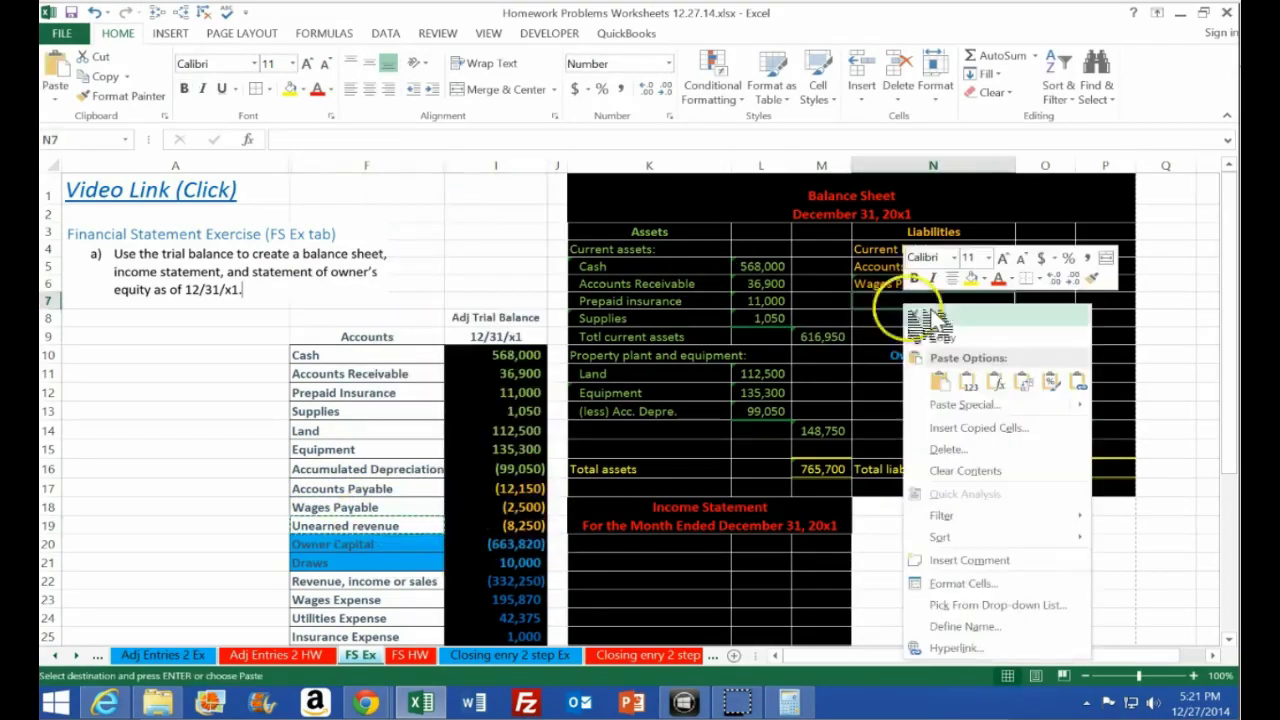
left_click(967, 381)
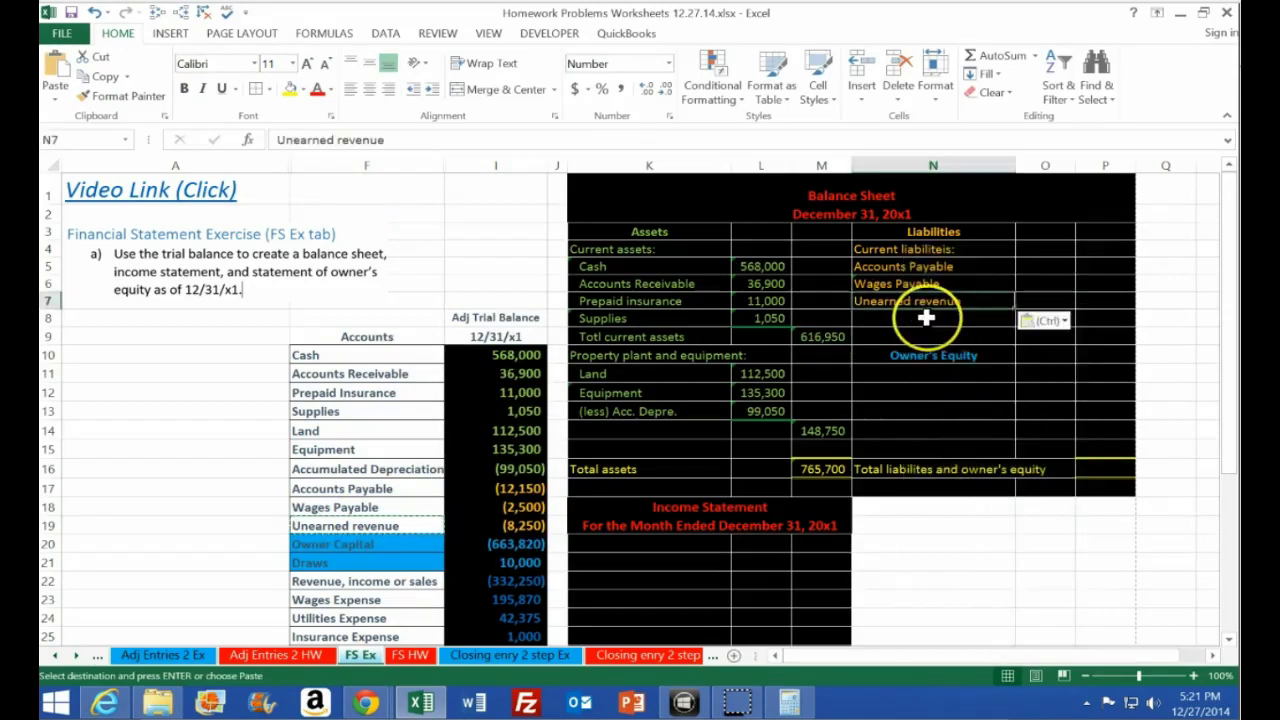
Indent the three current liability labels and enter 12,150 beside Accounts Payable
left_click_drag(900, 262, 900, 291)
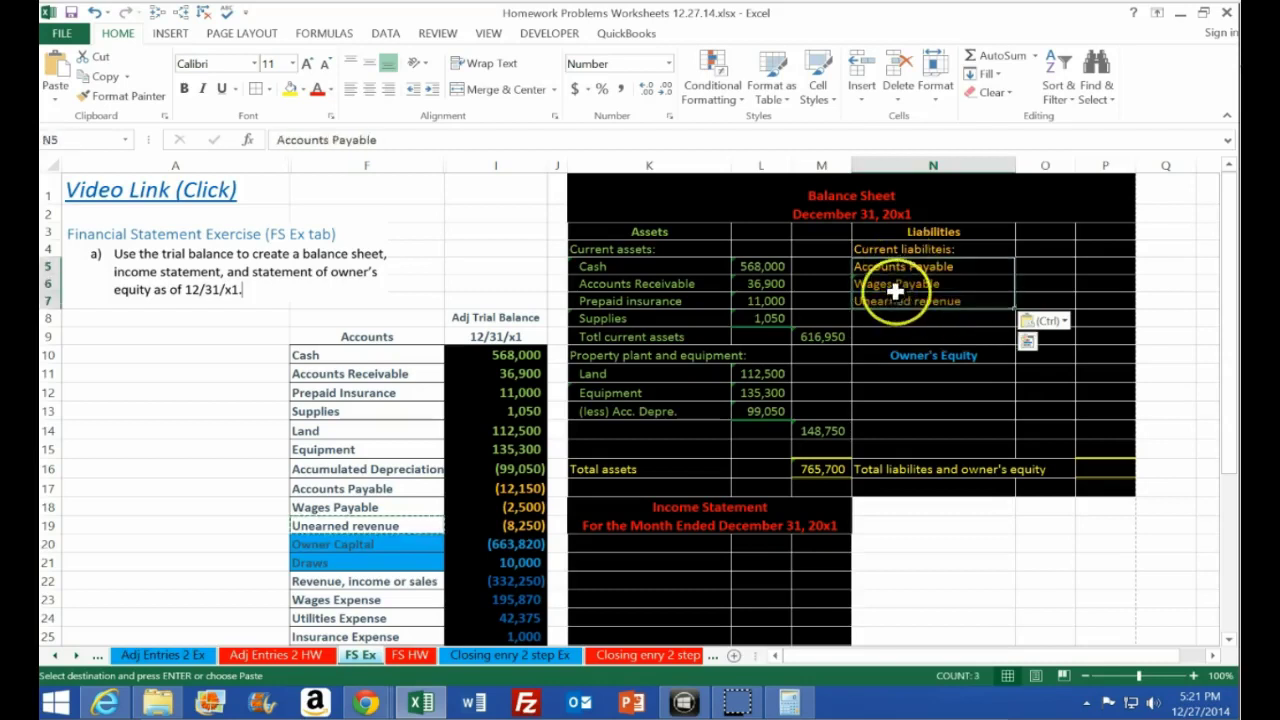
left_click(435, 90)
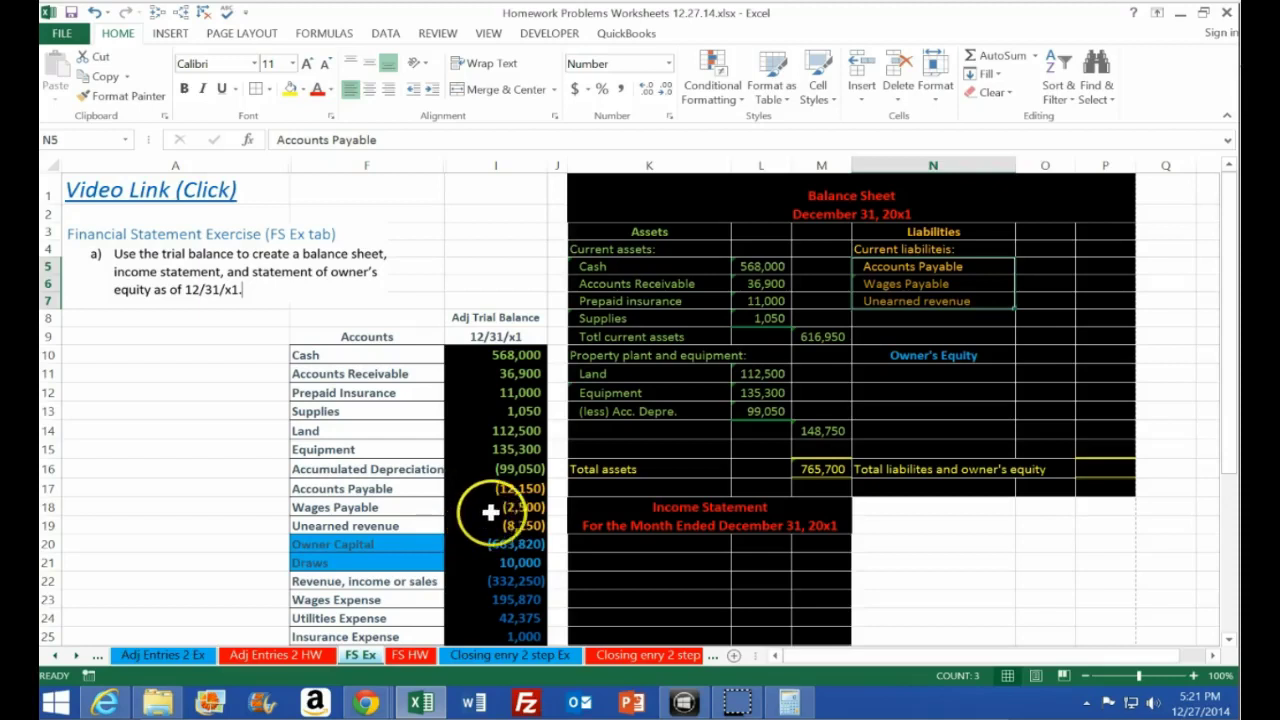
left_click(1043, 266)
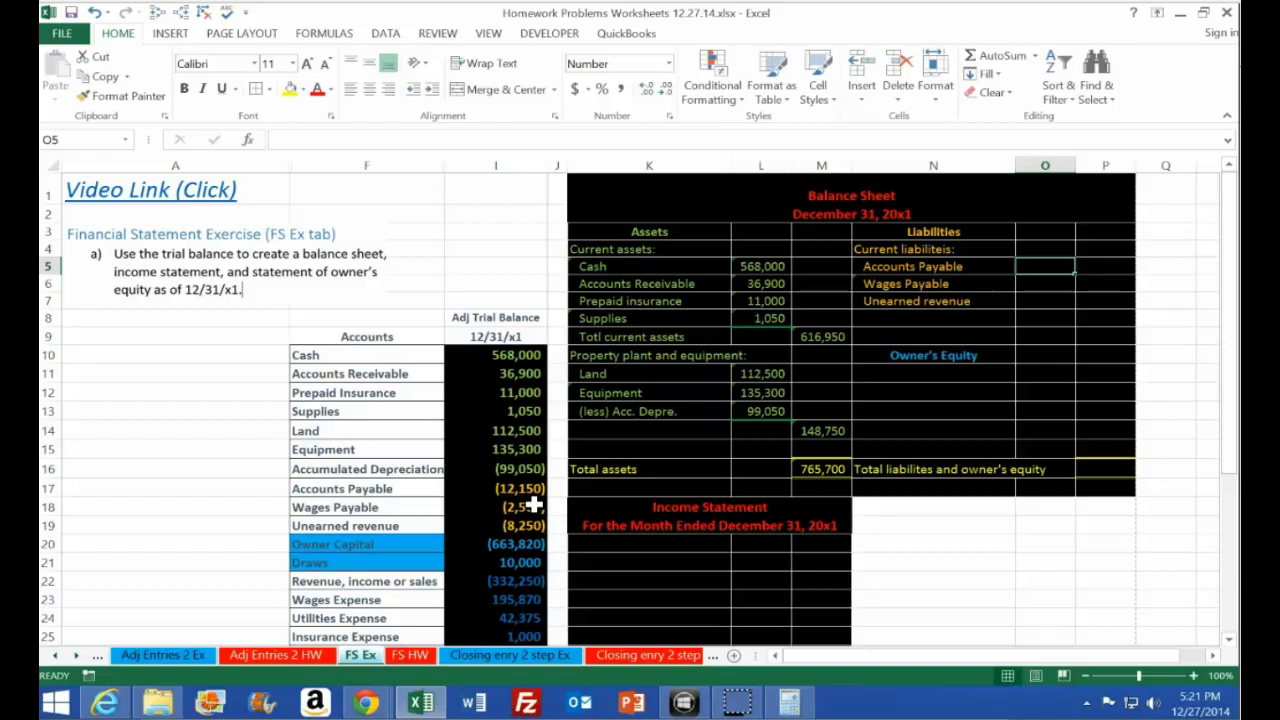
type("12,150")
key("Return")
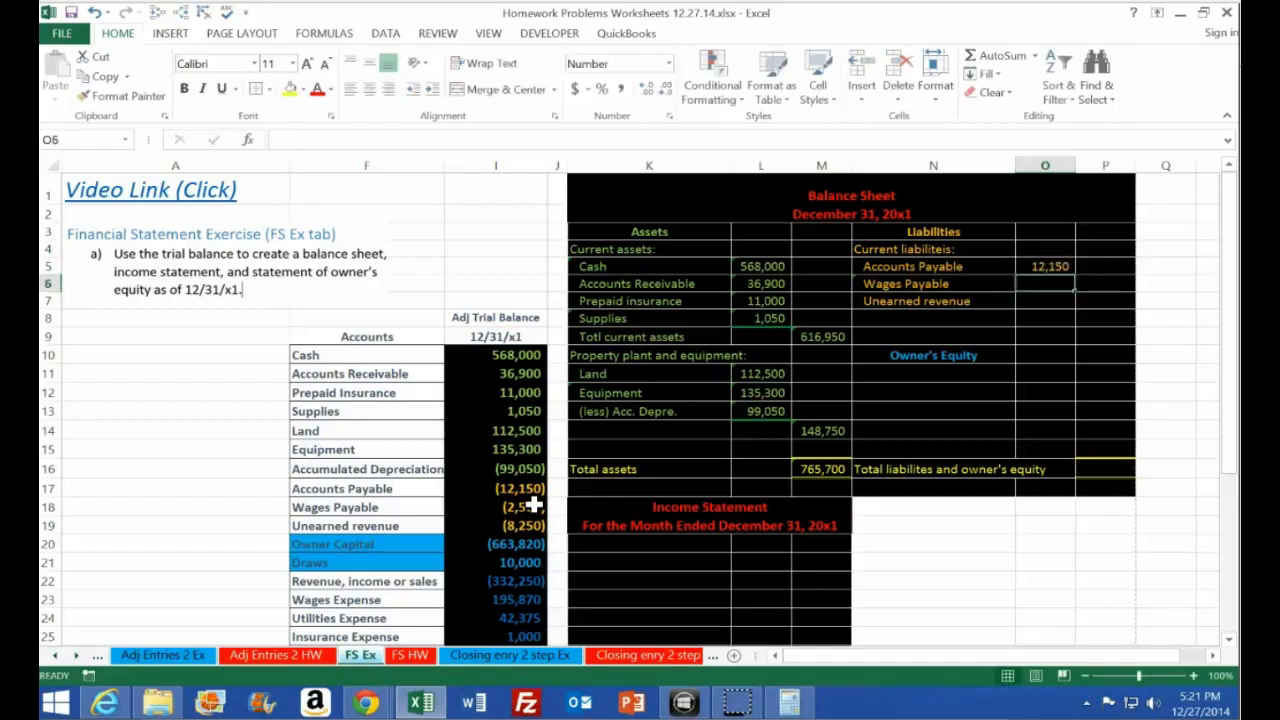
Replace the typed 12,150 with a negated link to the Accounts Payable trial balance amount
key("Up")
key("Delete")
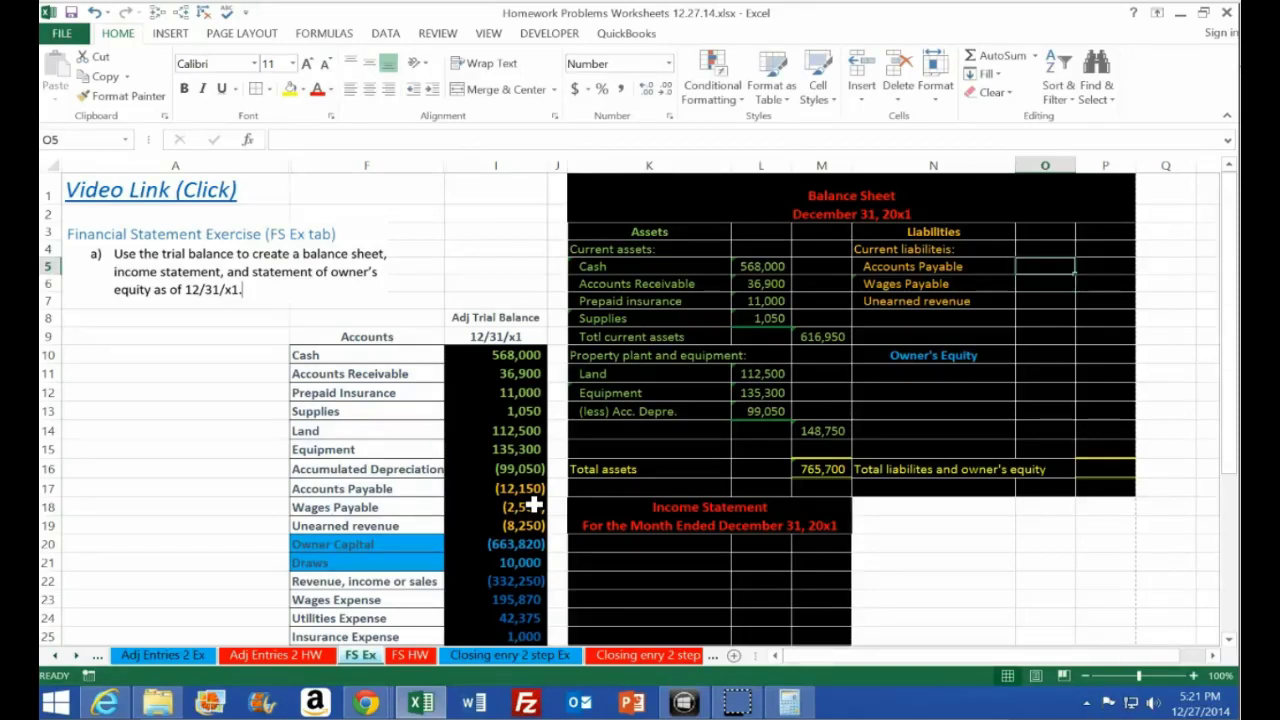
type("-")
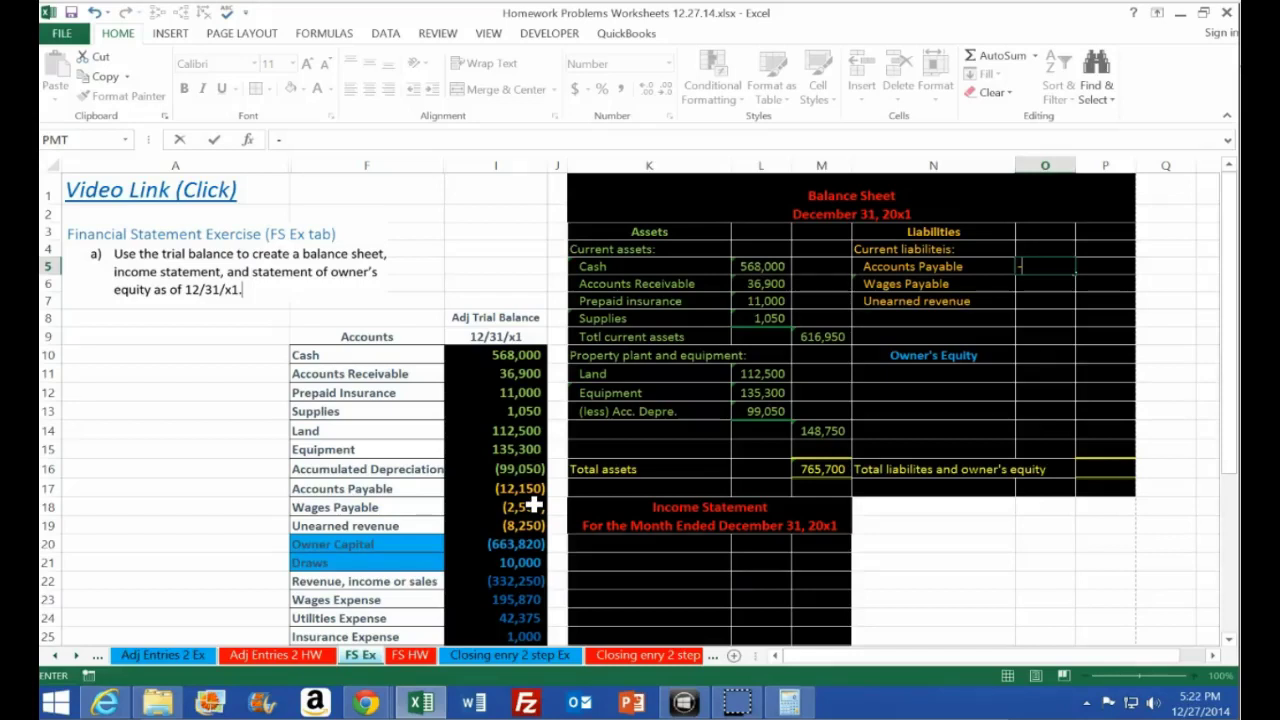
left_click(517, 490)
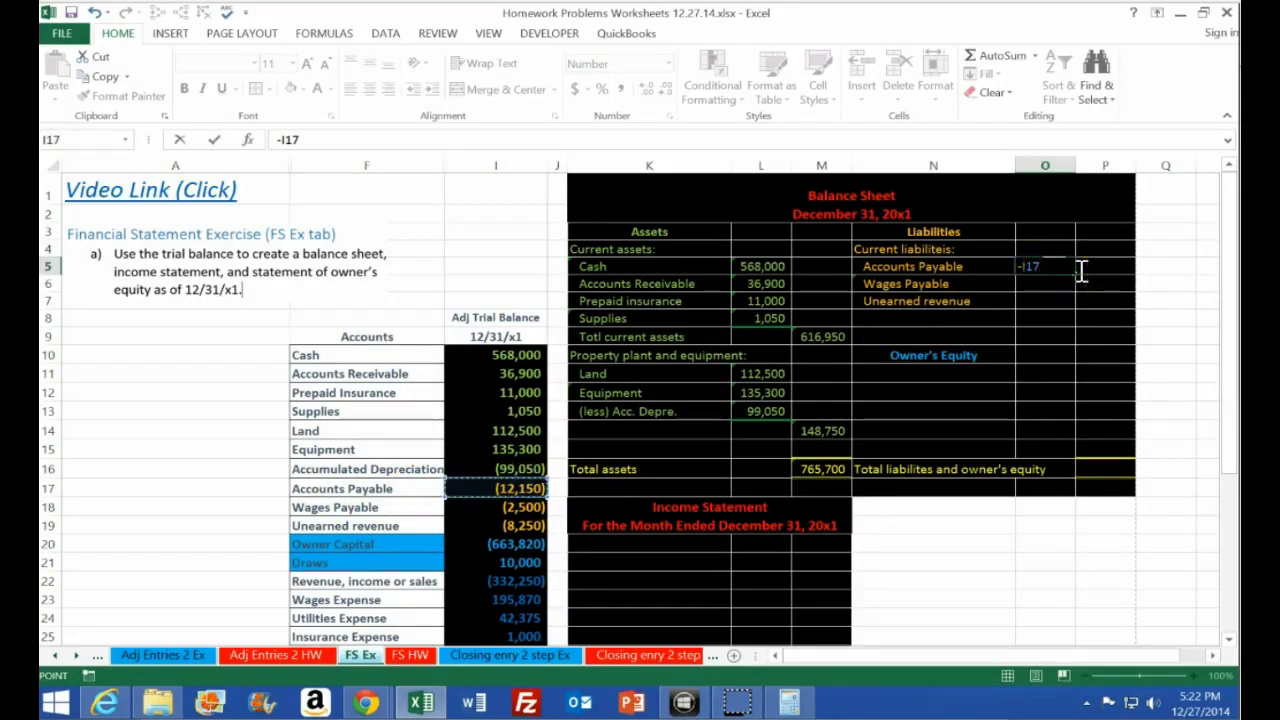
key("Return")
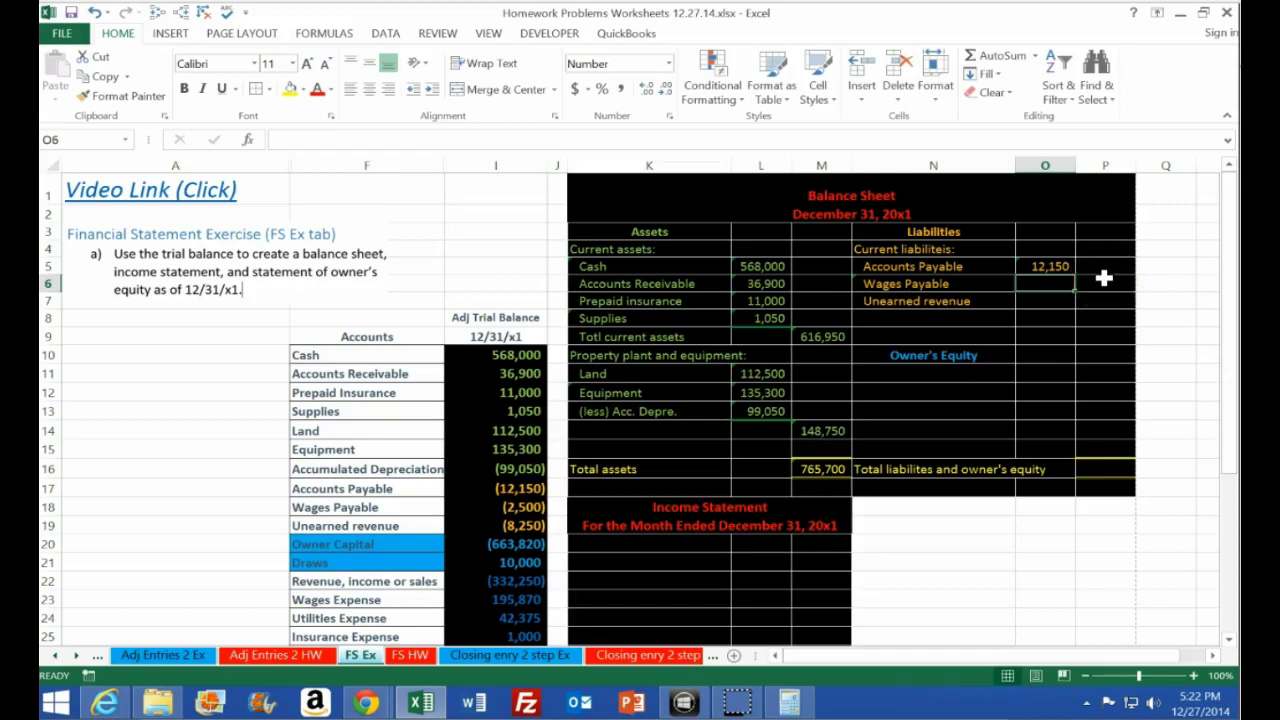
Fill Wages Payable 2,500 and Unearned revenue 8,250 with negated trial balance formulas copied down
type("-")
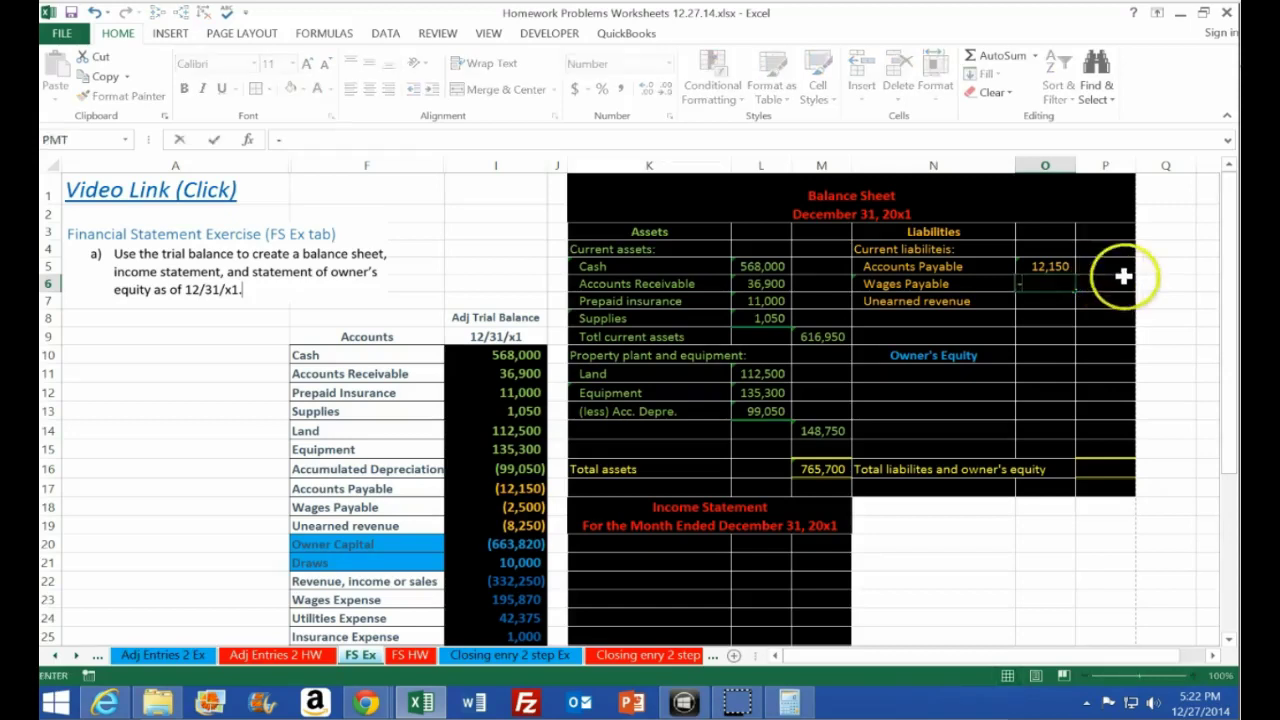
left_click(500, 511)
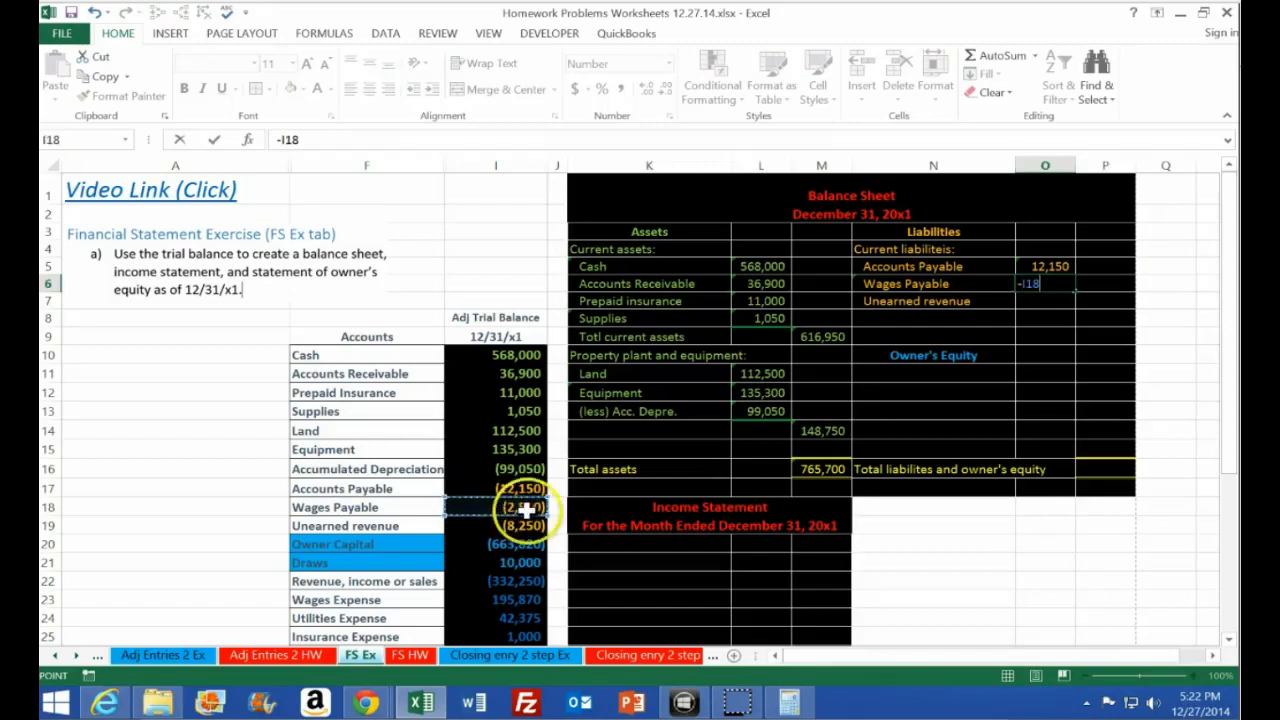
key("Return")
type("-")
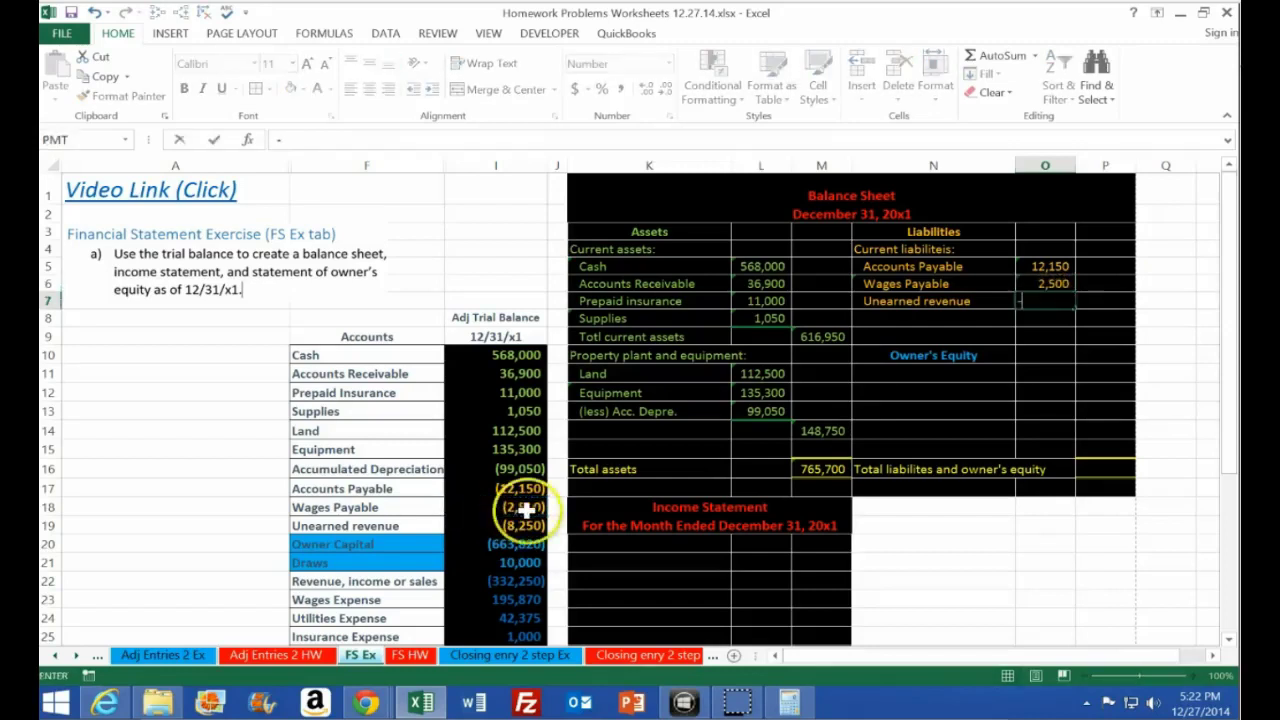
left_click(525, 526)
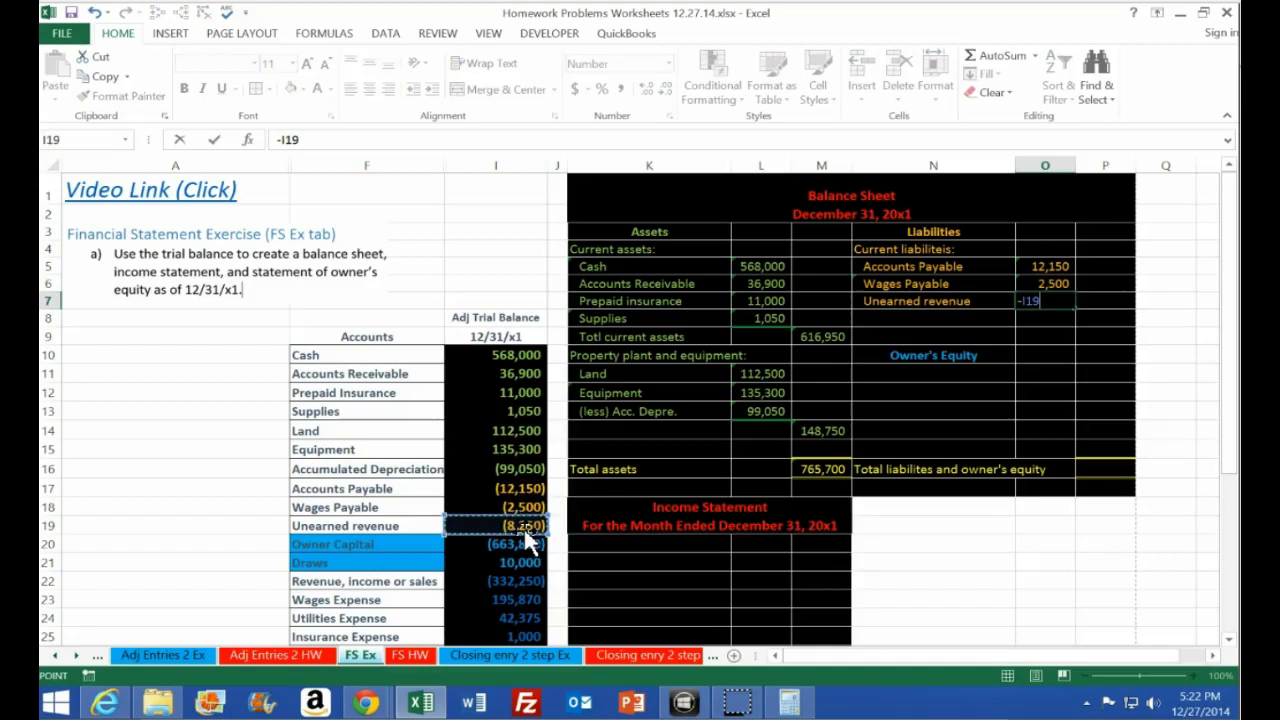
key("ctrl+Return")
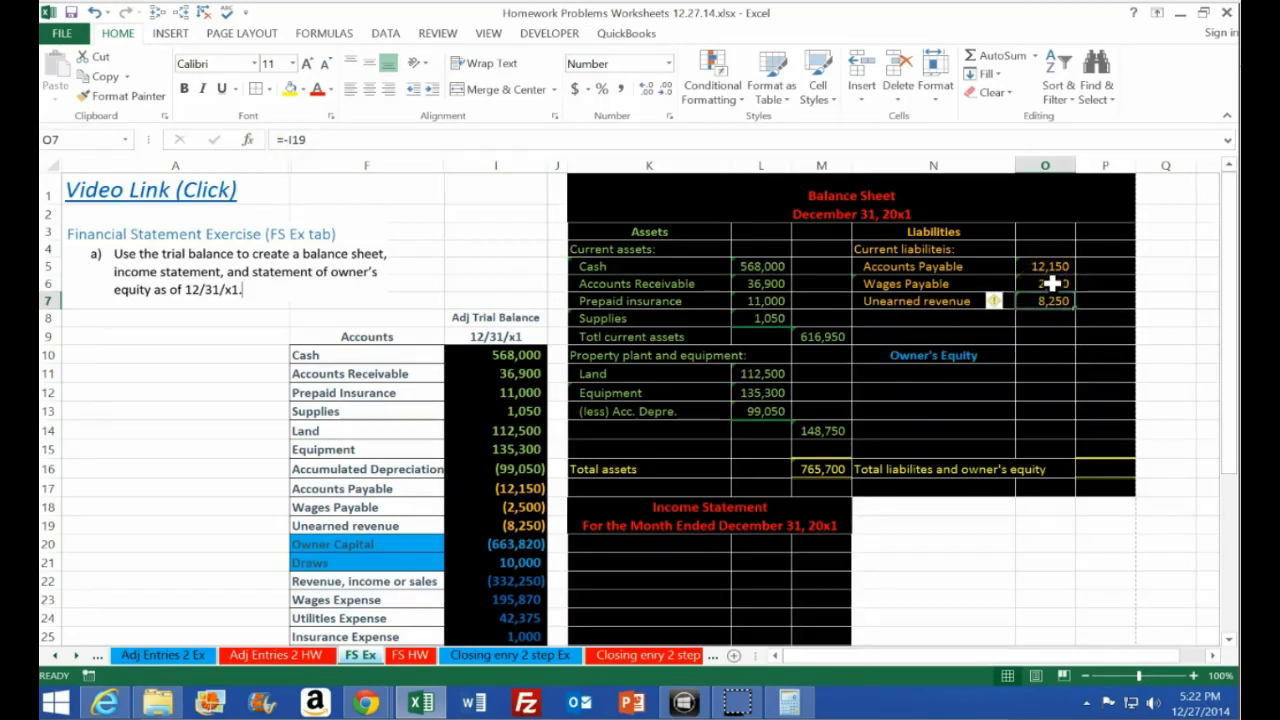
left_click_drag(1052, 284, 1052, 298)
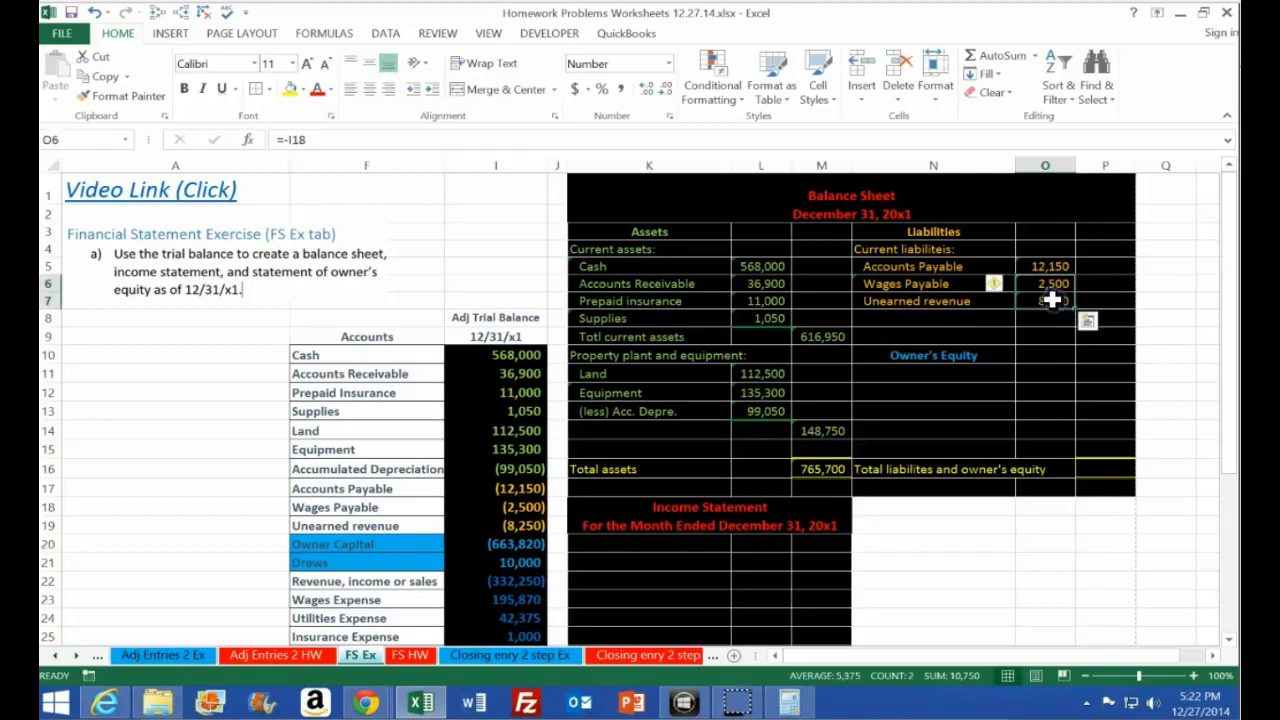
left_click(1050, 268)
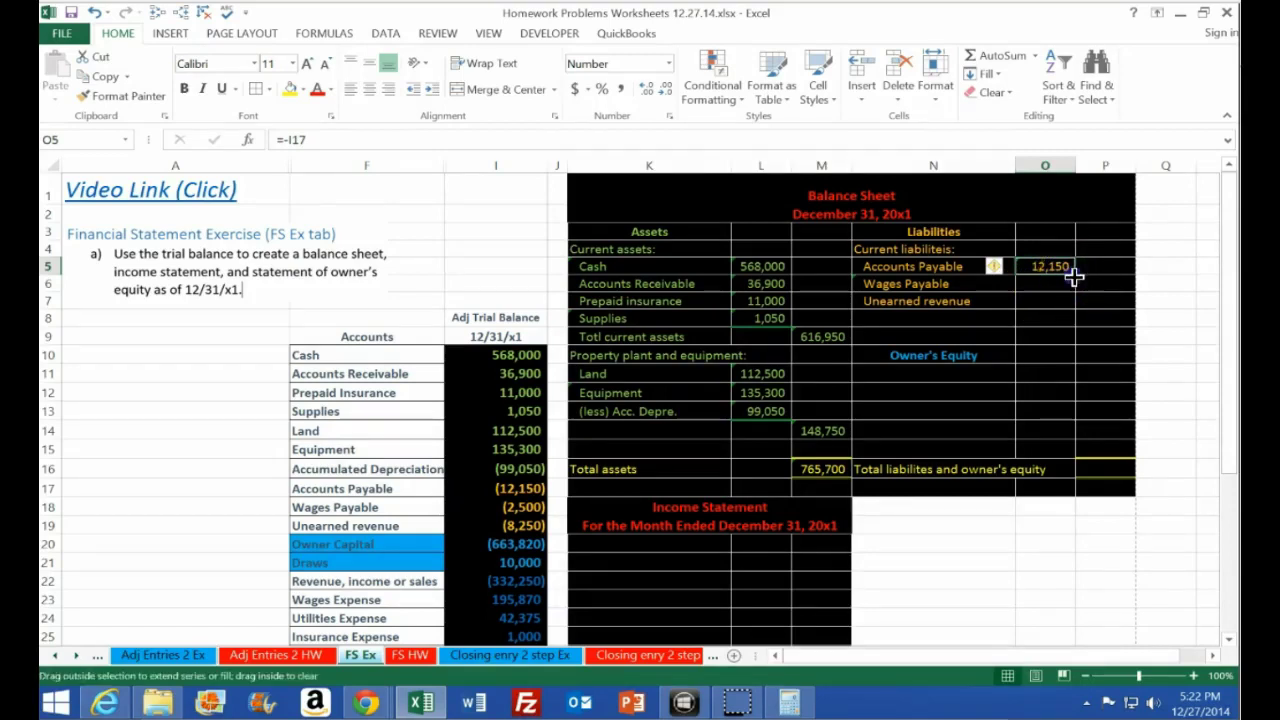
left_click_drag(1074, 277, 1071, 305)
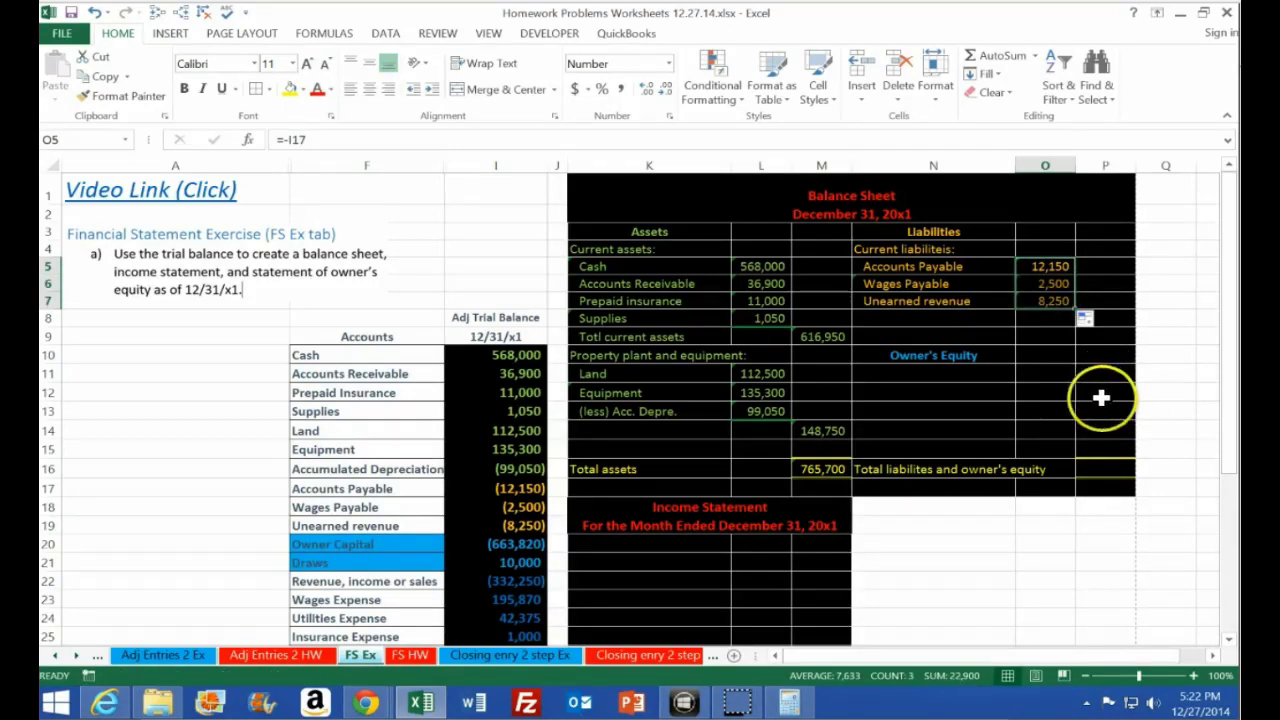
Enter a Total liabilities label in N8 under Unearned revenue
left_click(905, 320)
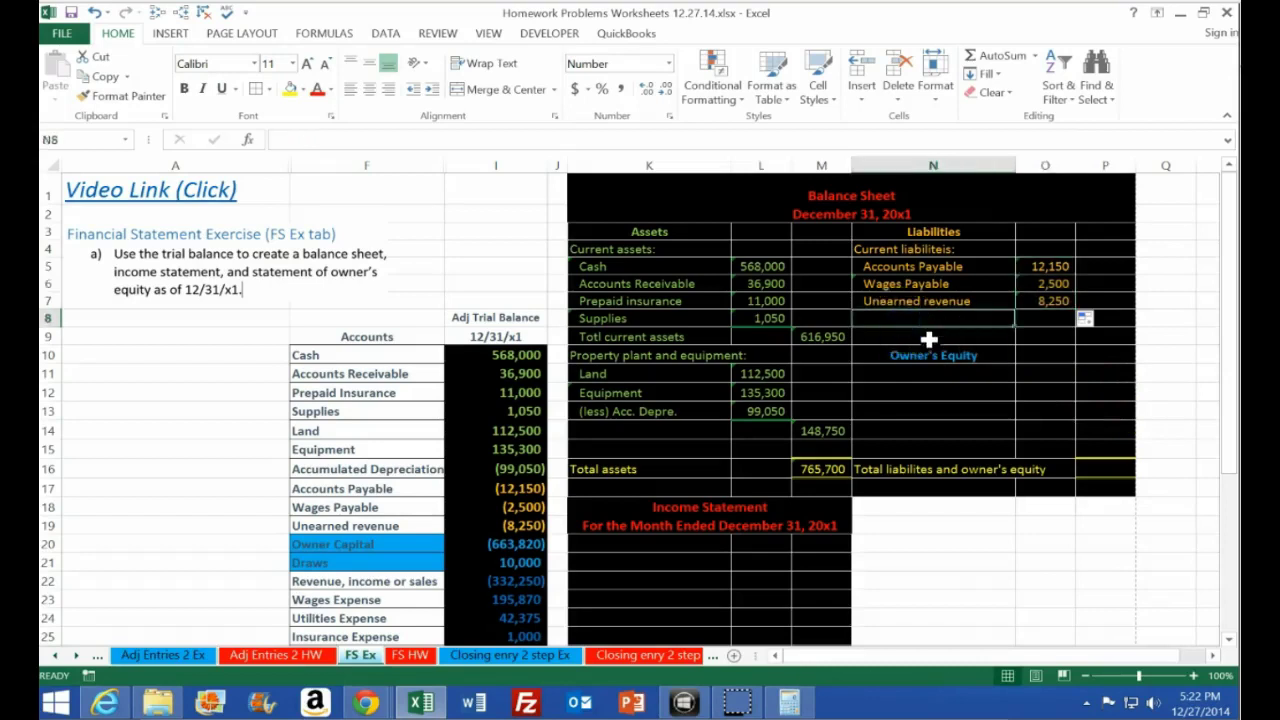
type("C")
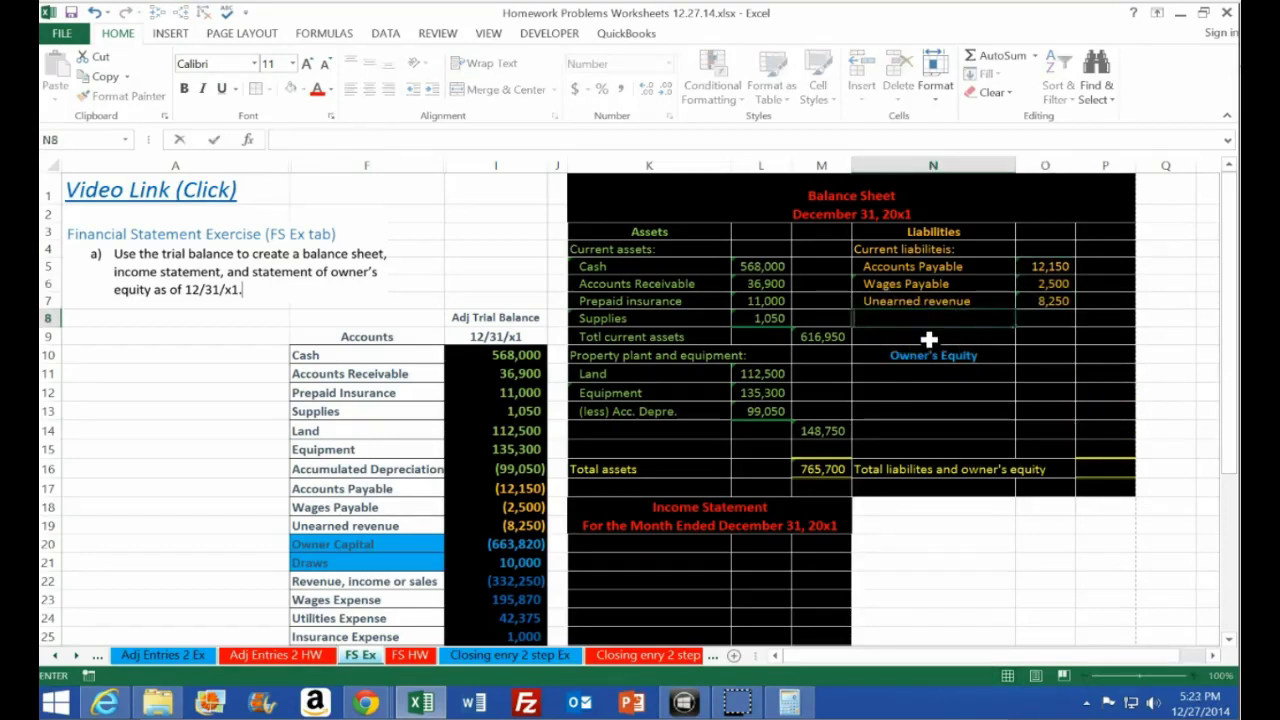
type("otal")
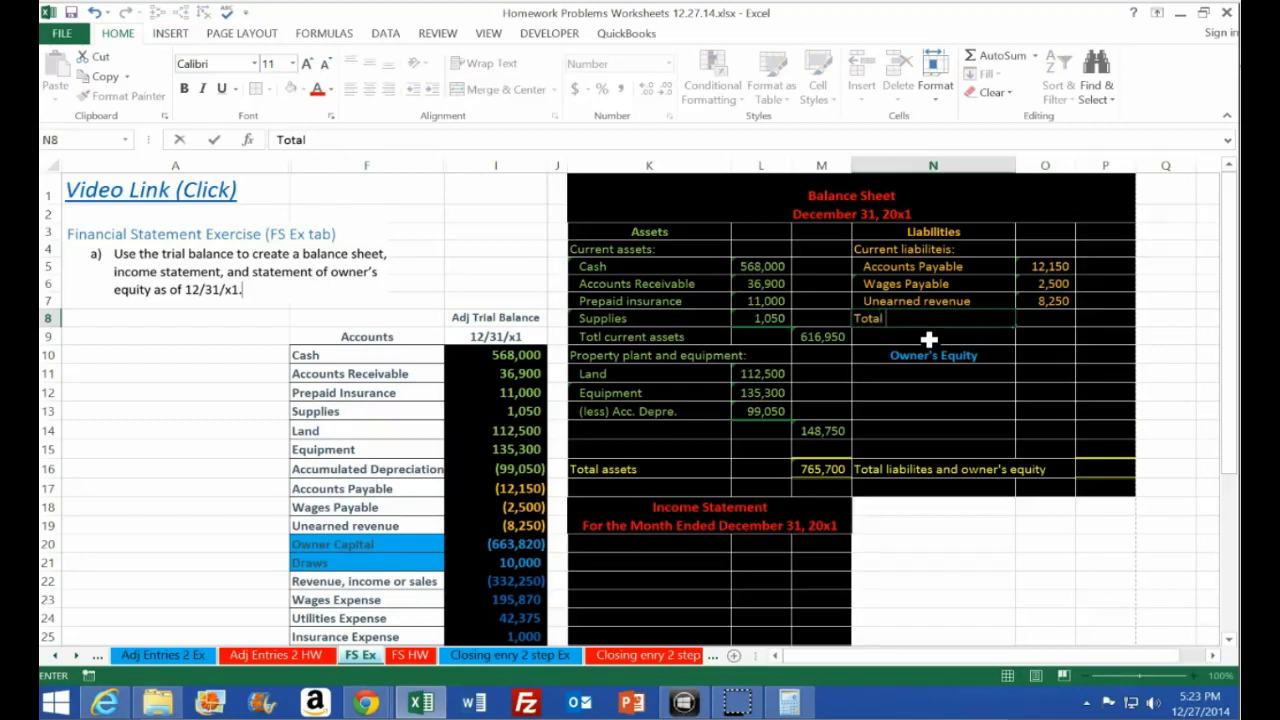
type(" liabil")
type("ilitie")
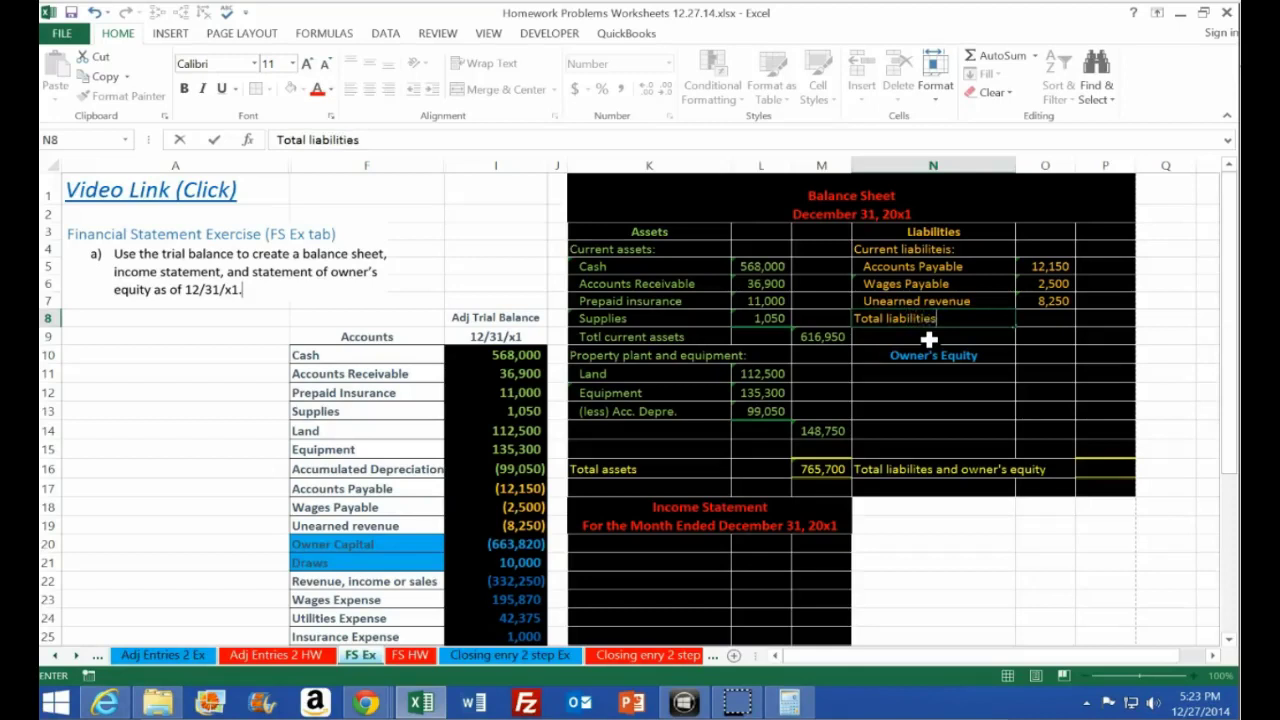
type("s")
key("Tab")
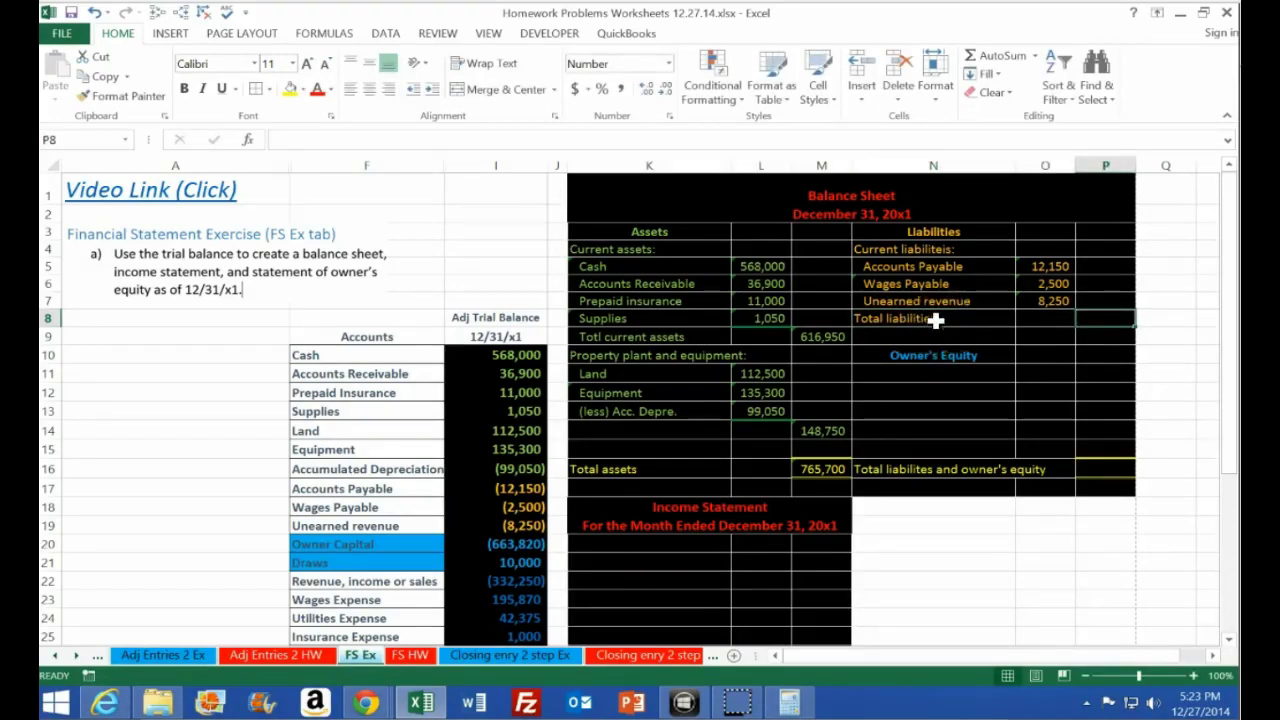
left_click(934, 320)
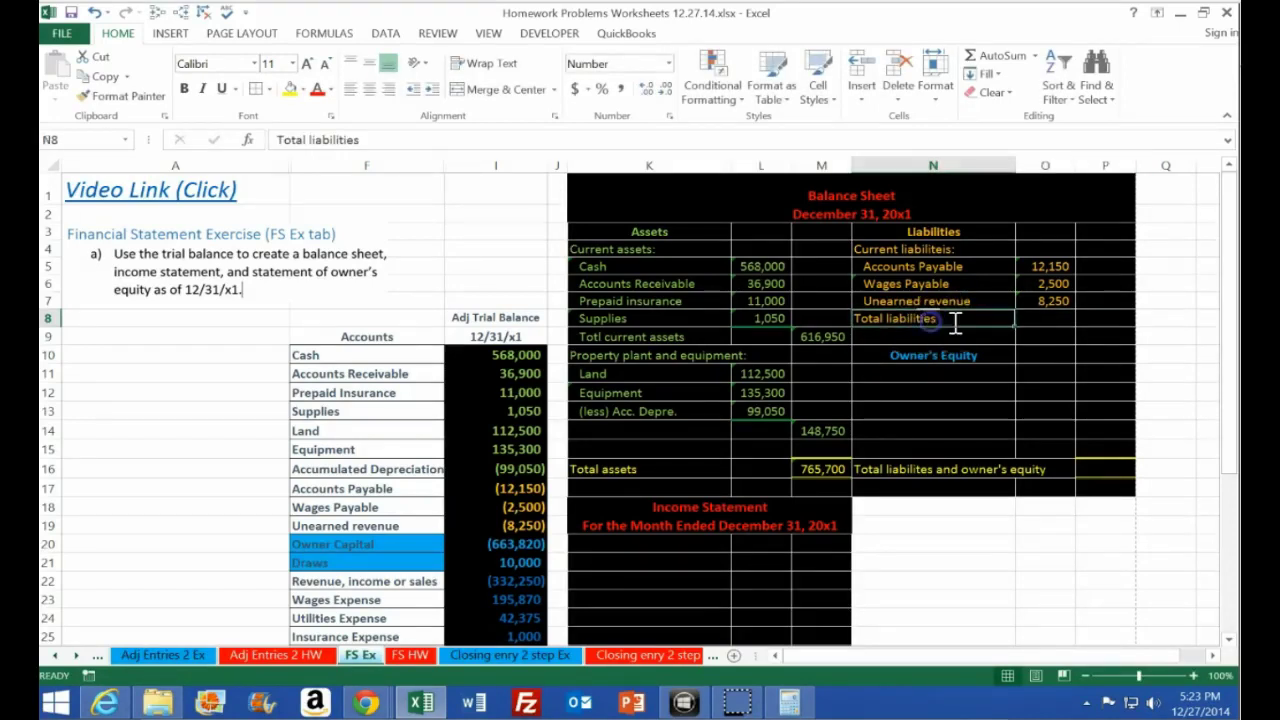
Indent the Total liabilities label two steps and the Totl current assets label one step
double_click(934, 320)
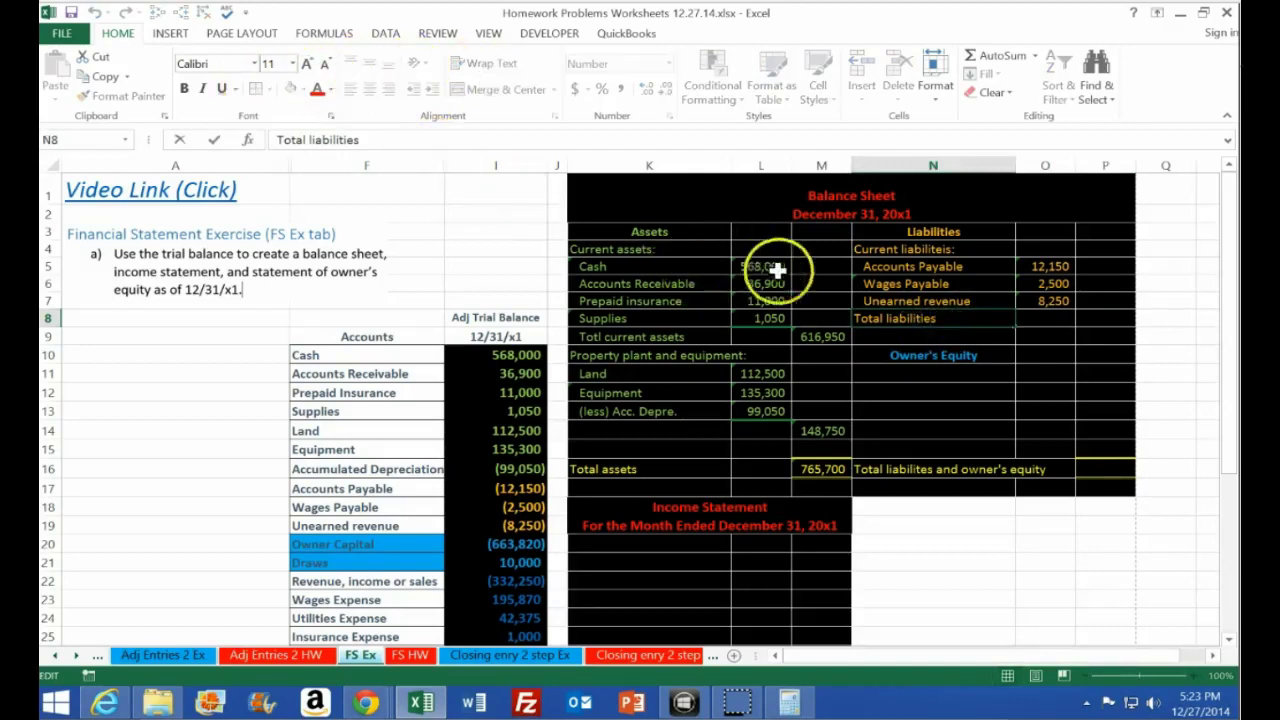
left_click(850, 342)
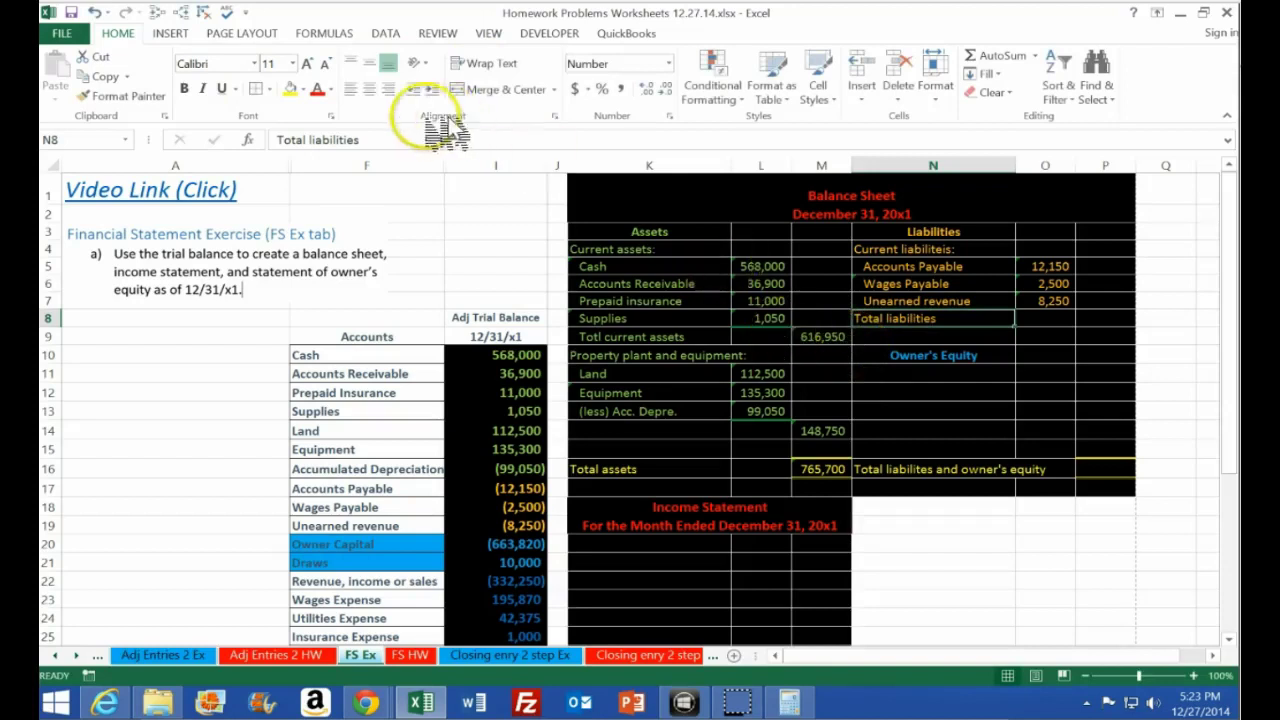
left_click(118, 36)
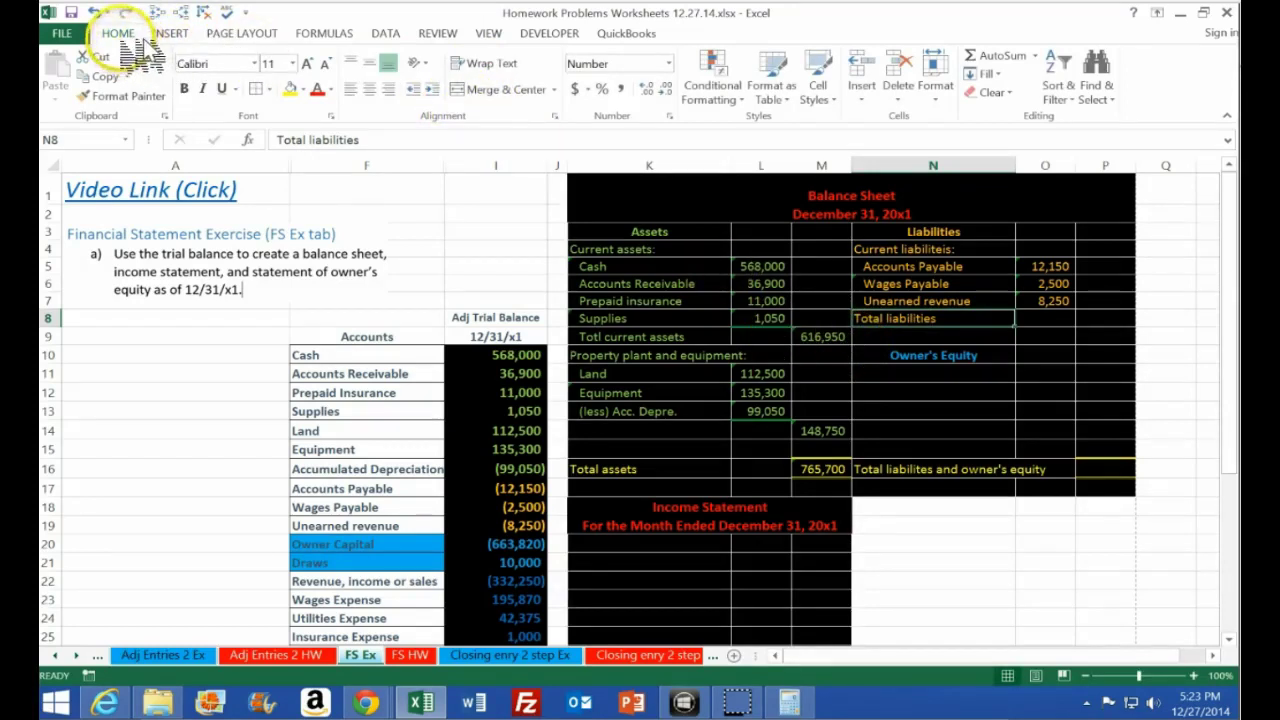
left_click(447, 95)
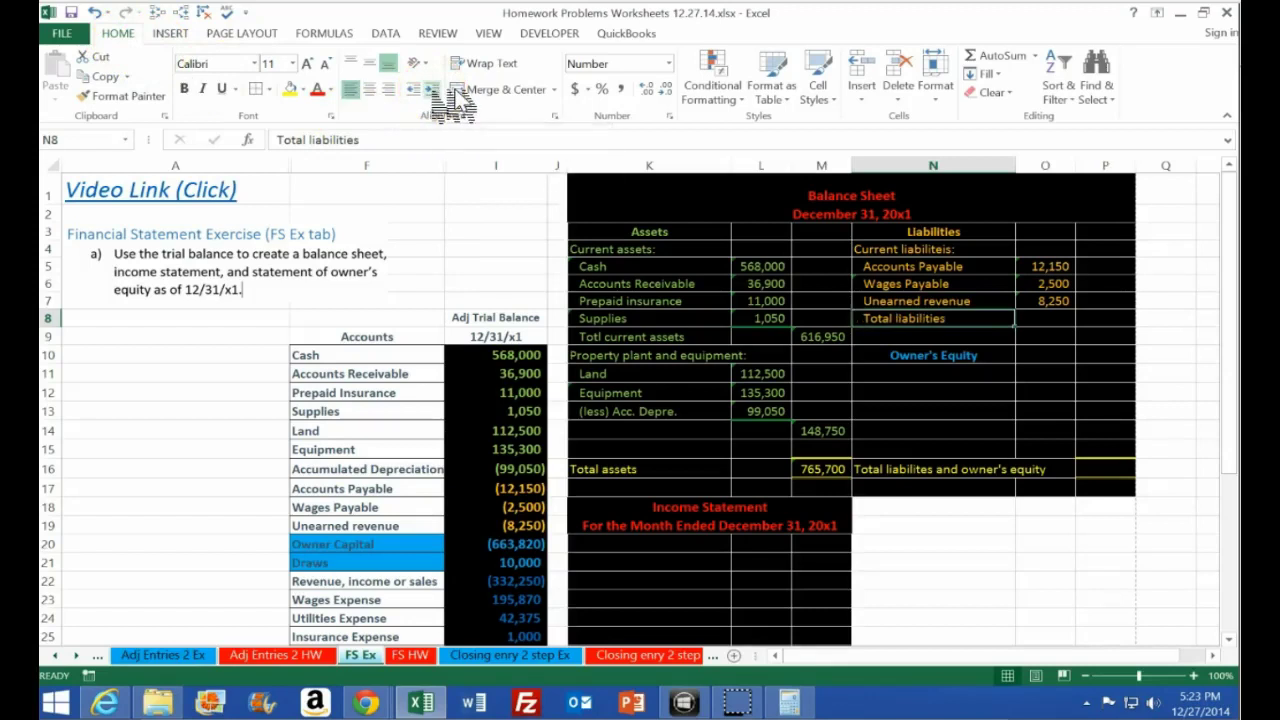
left_click(433, 90)
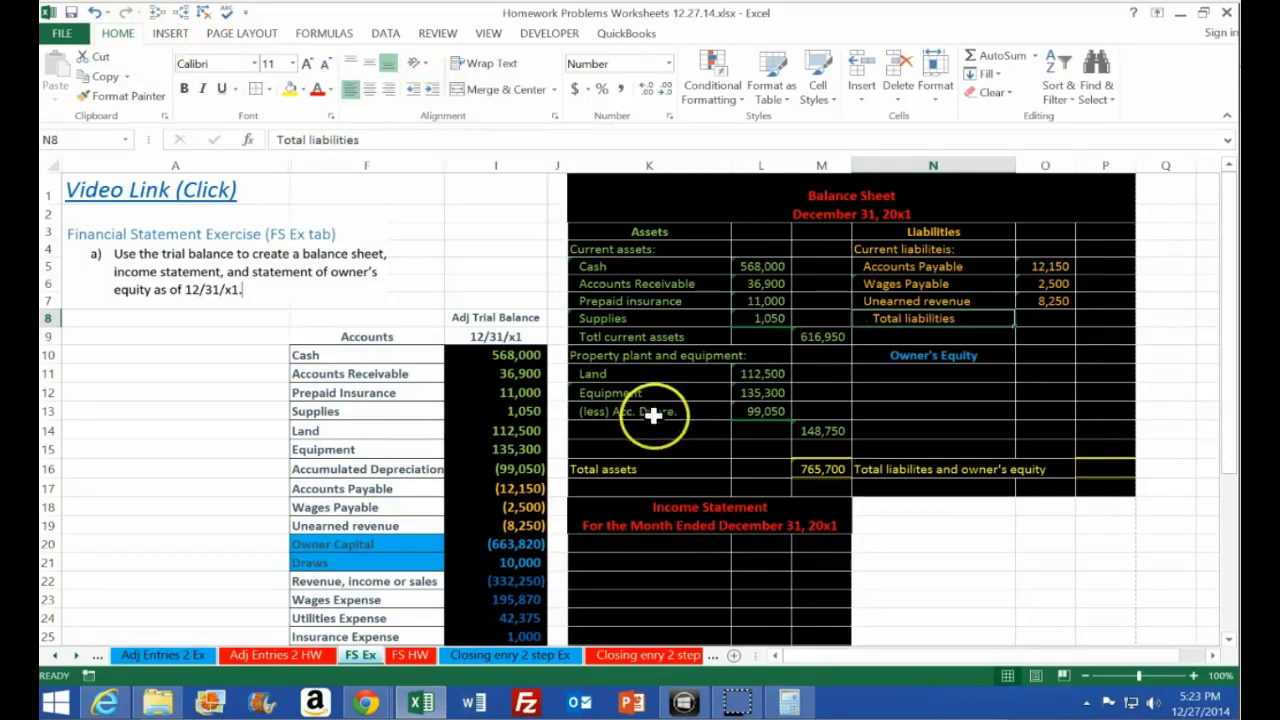
left_click(632, 337)
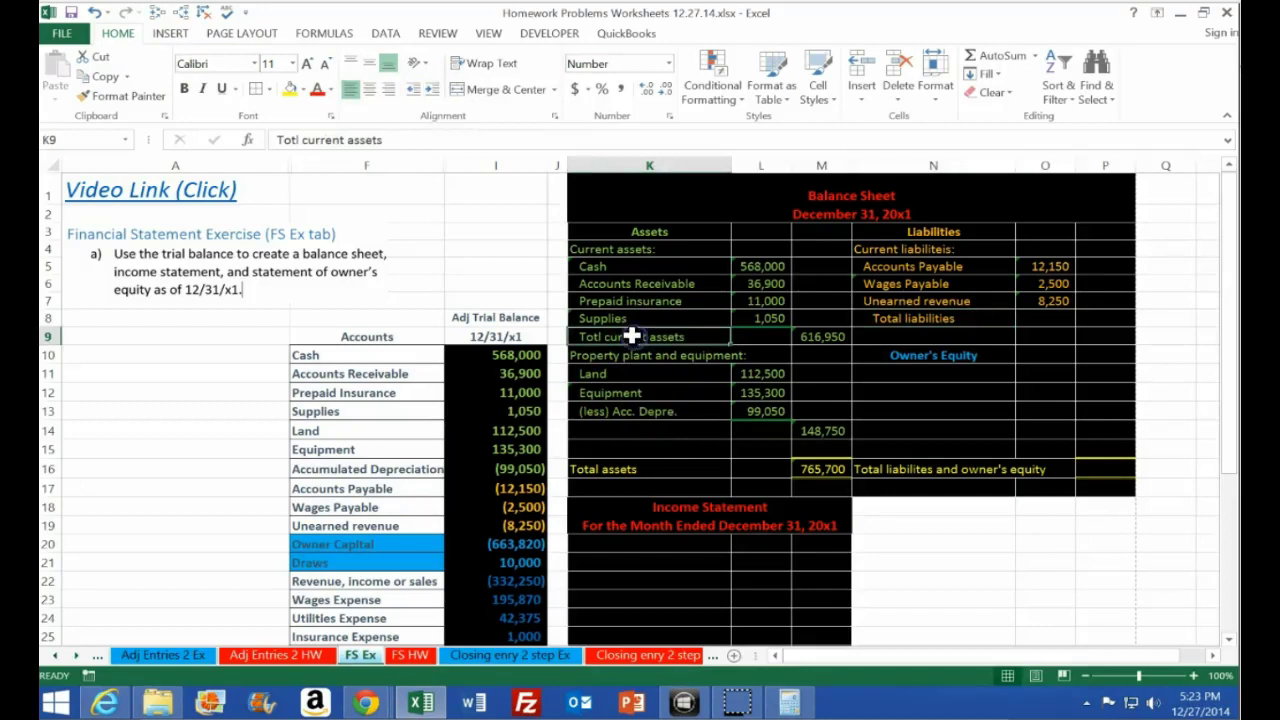
left_click(432, 89)
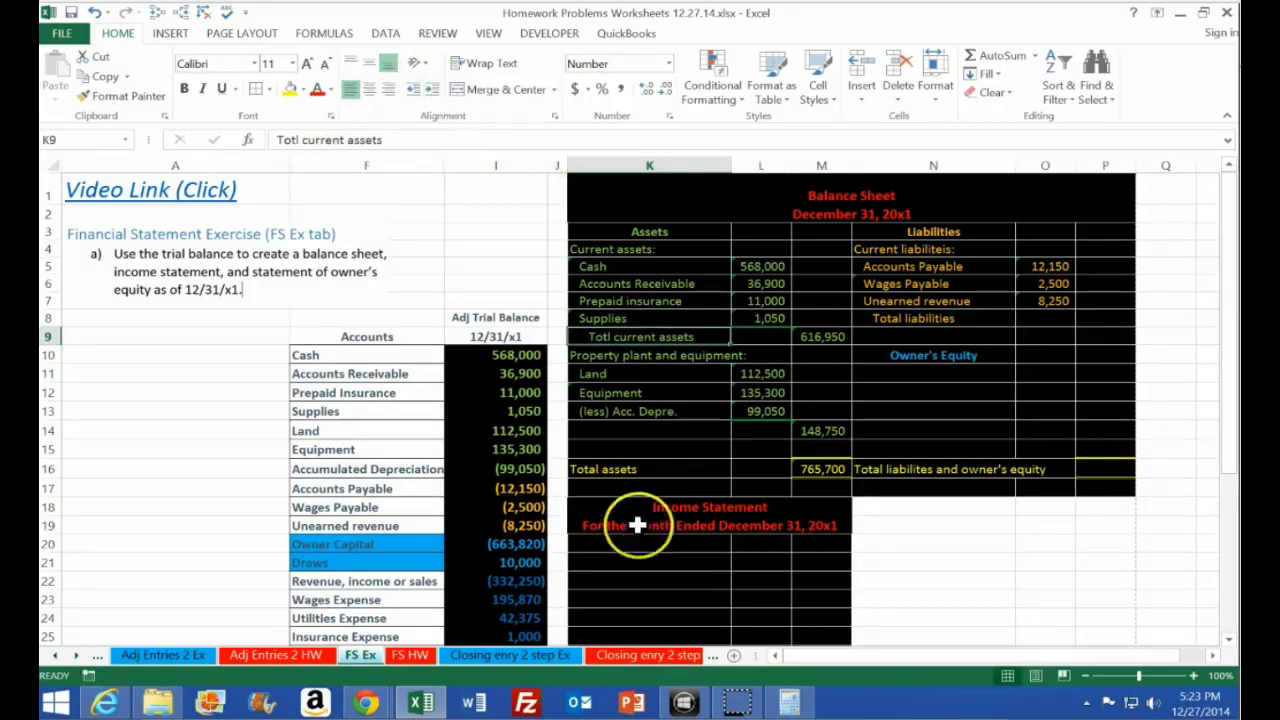
left_click(630, 428)
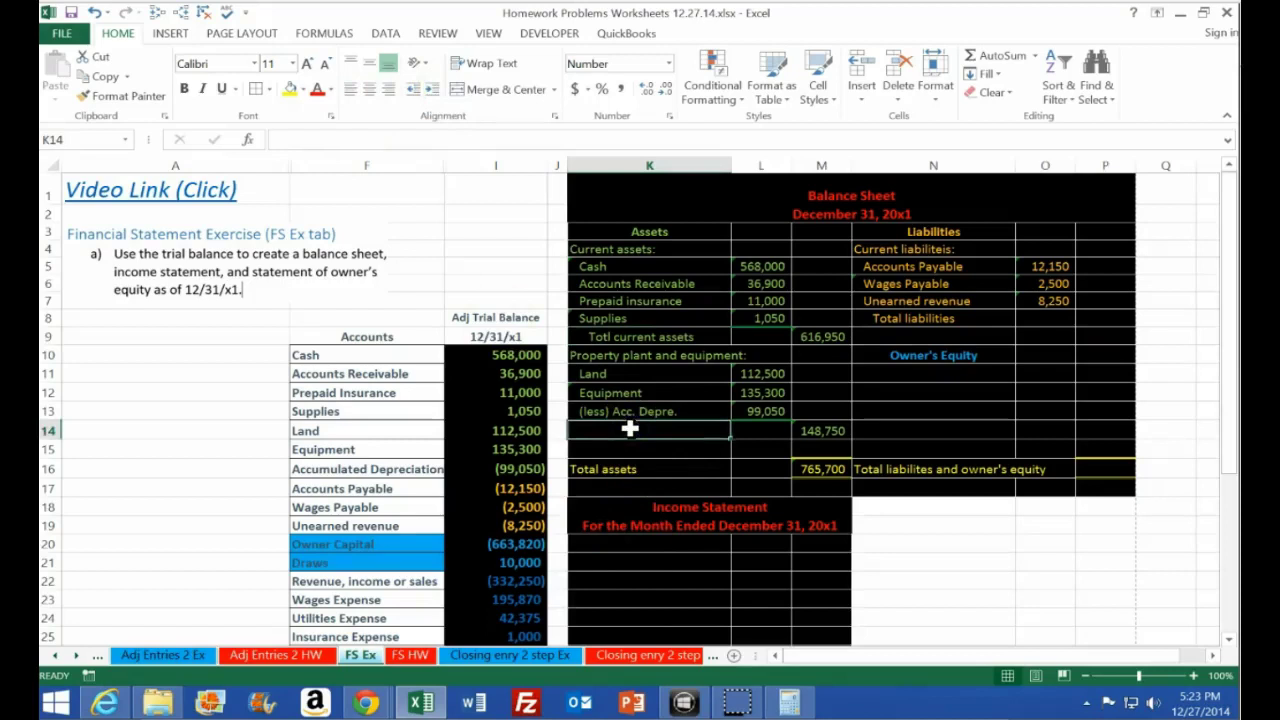
Label K14 'Total property plant and equipment' beside 148,750 and indent it twice
type("To")
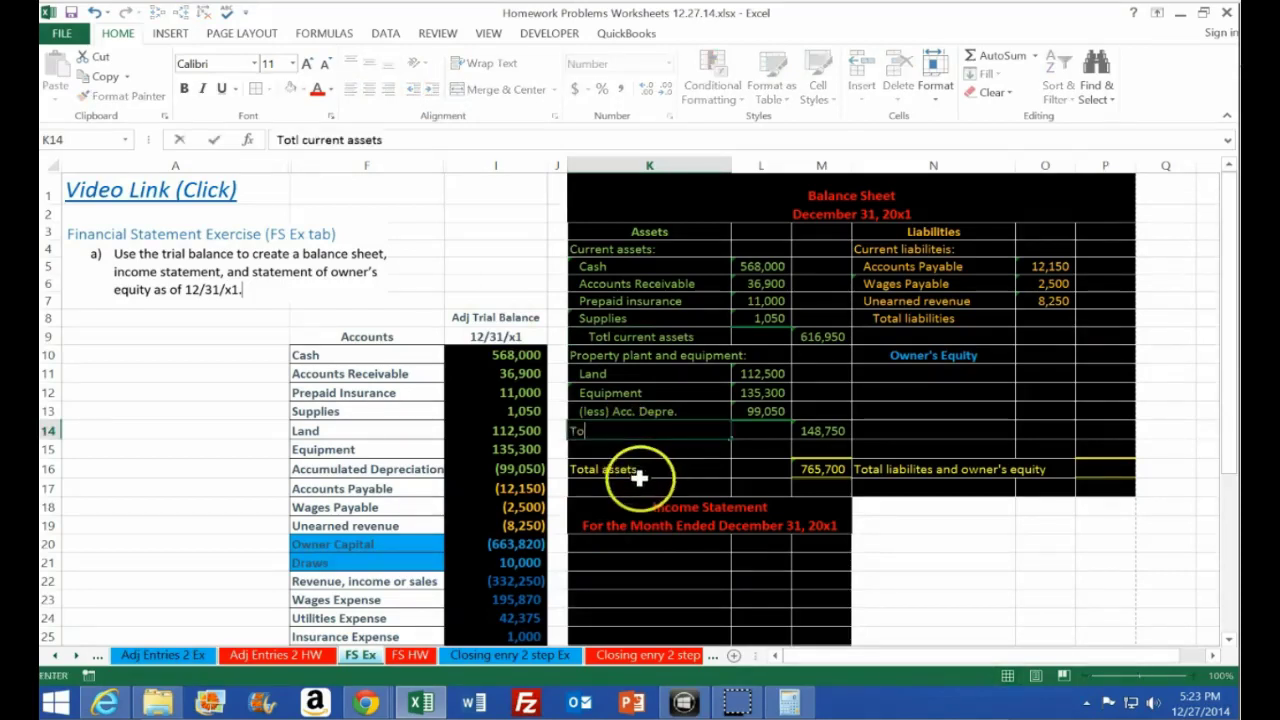
key("BackSpace")
key("BackSpace")
key("BackSpace")
type("Tota")
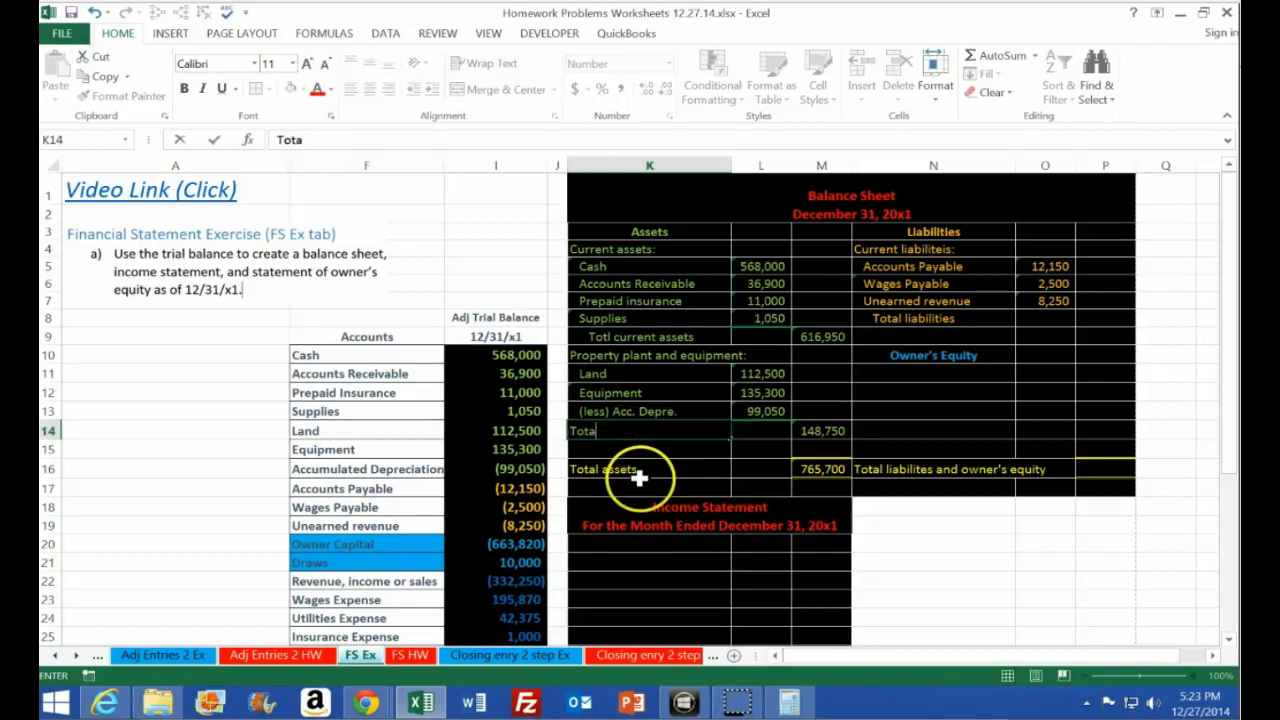
type("l prope")
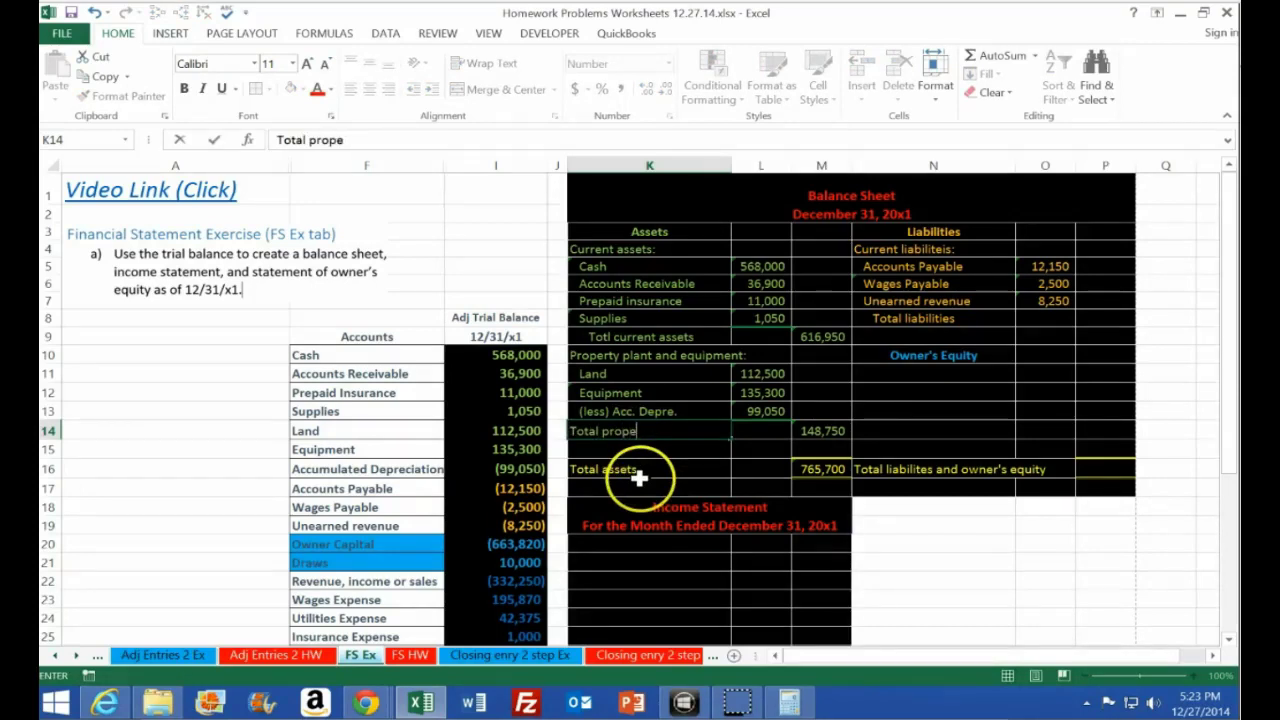
type("rty plant and equipment")
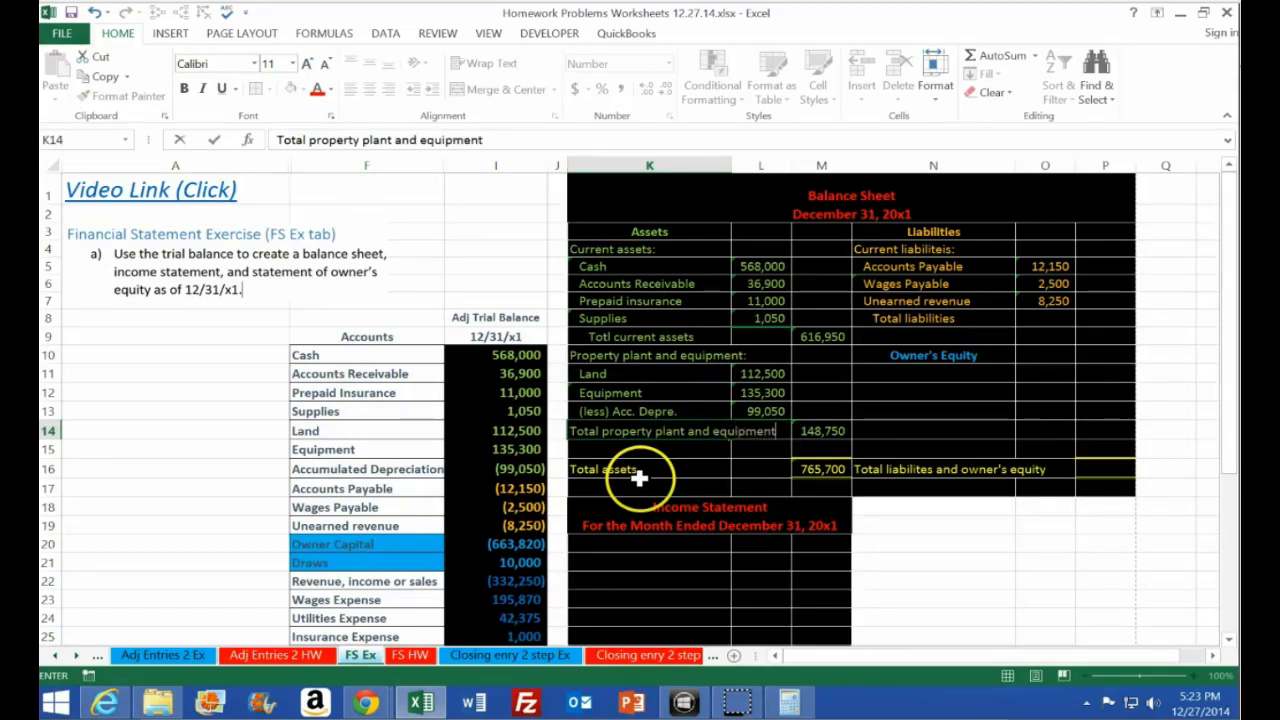
key("Return")
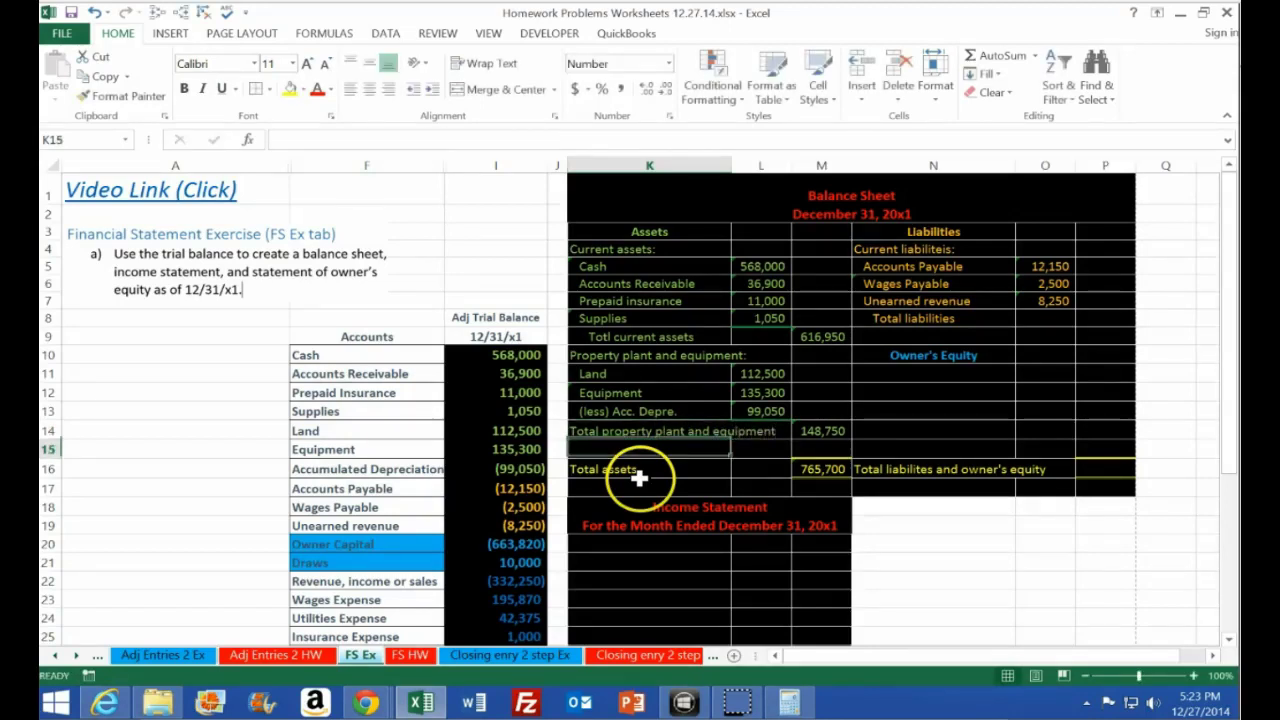
left_click(623, 430)
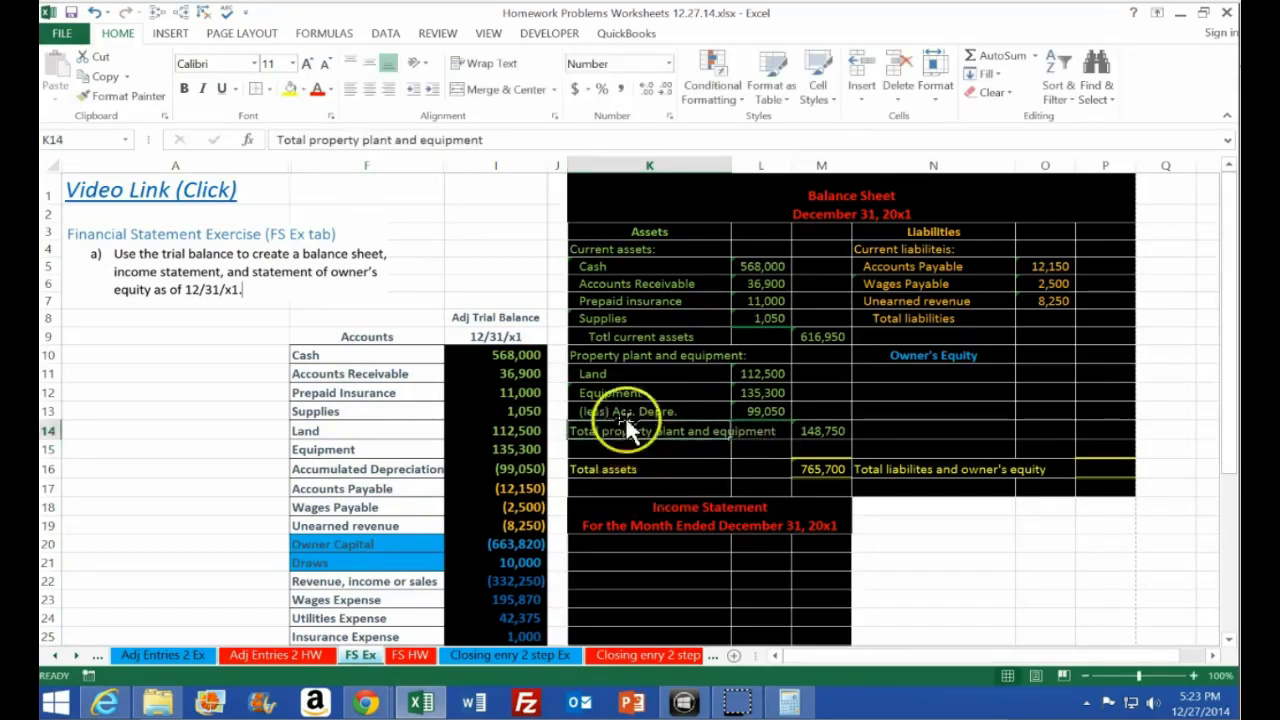
left_click(432, 89)
left_click(432, 89)
Check the Current liabilities heading and reselect the Total liabilities label
left_click(683, 479)
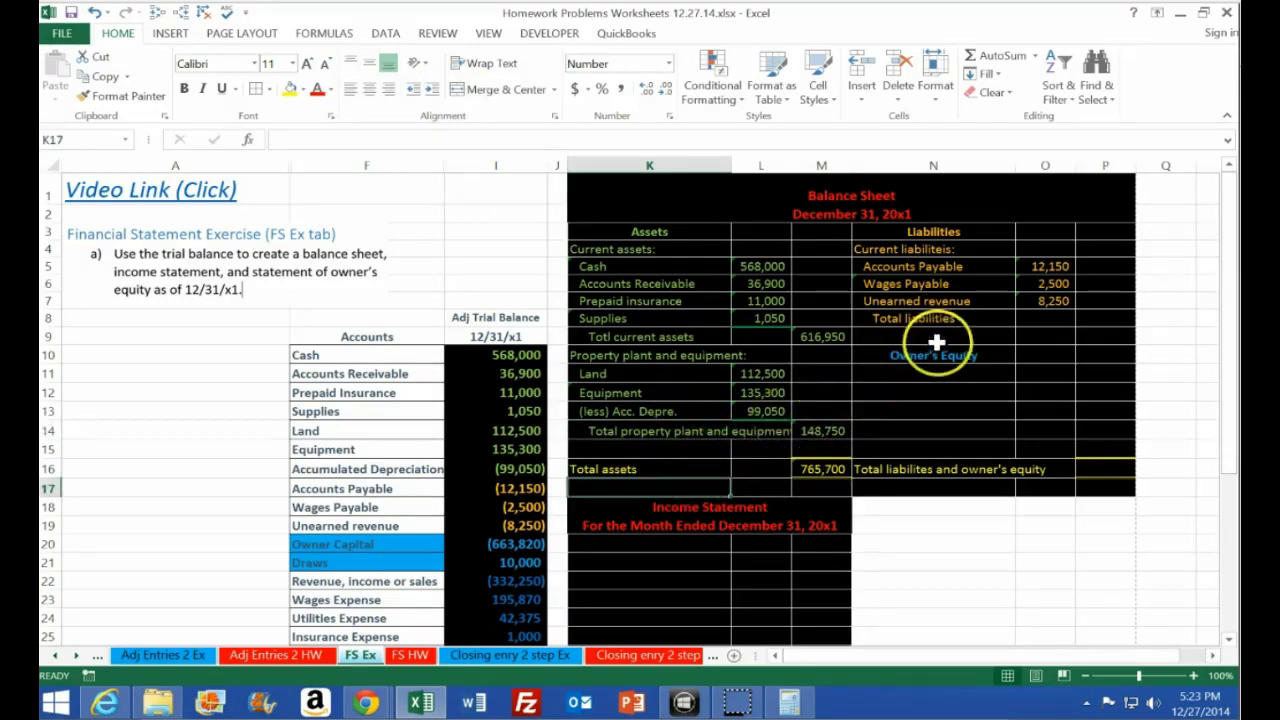
left_click(900, 249)
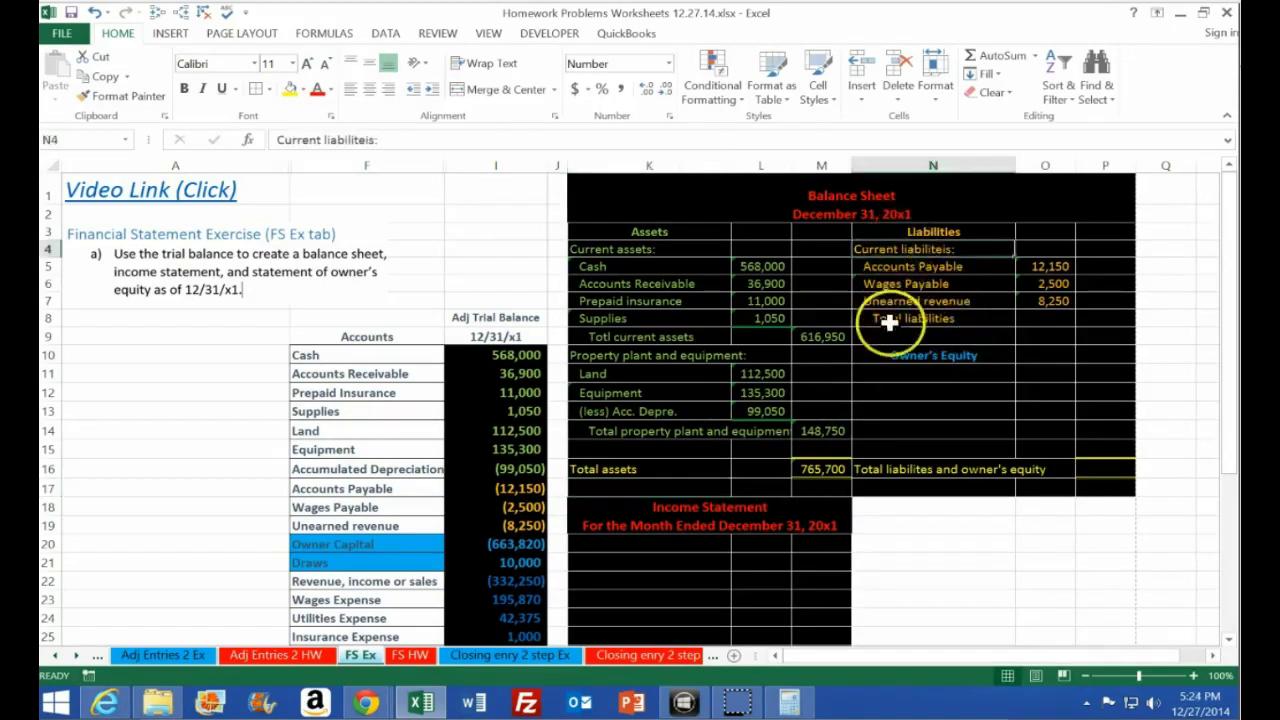
left_click(889, 321)
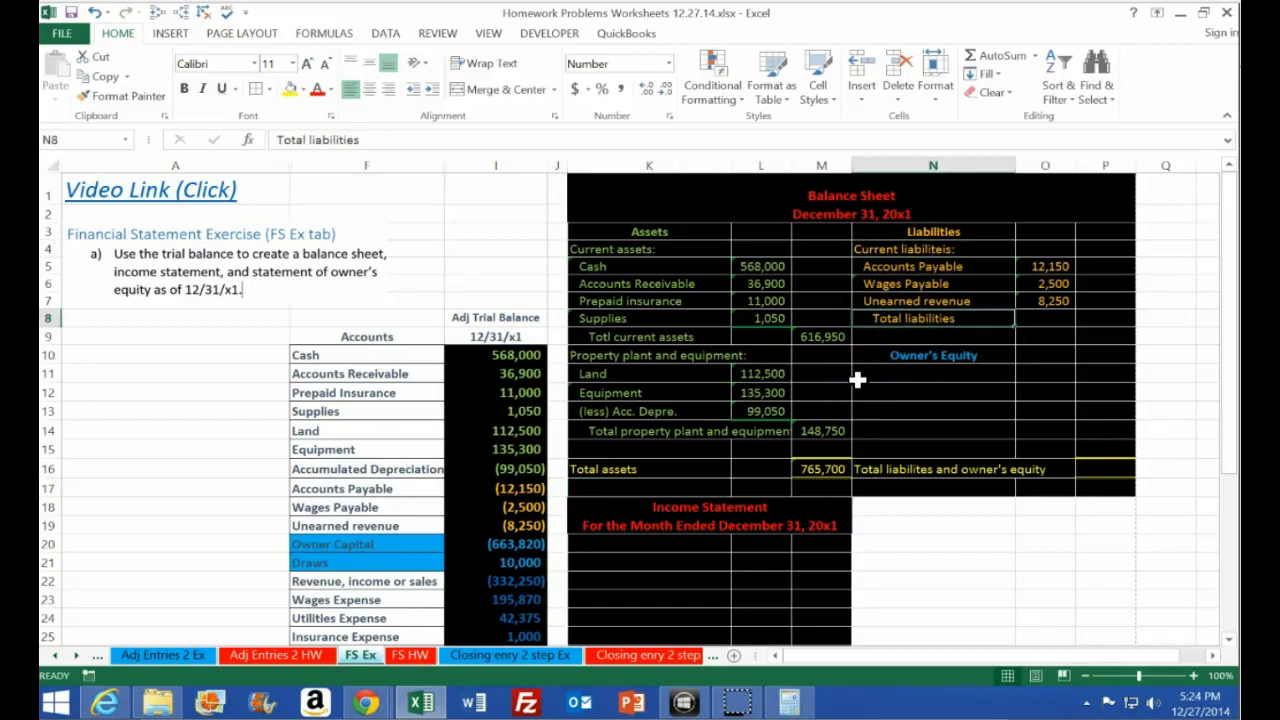
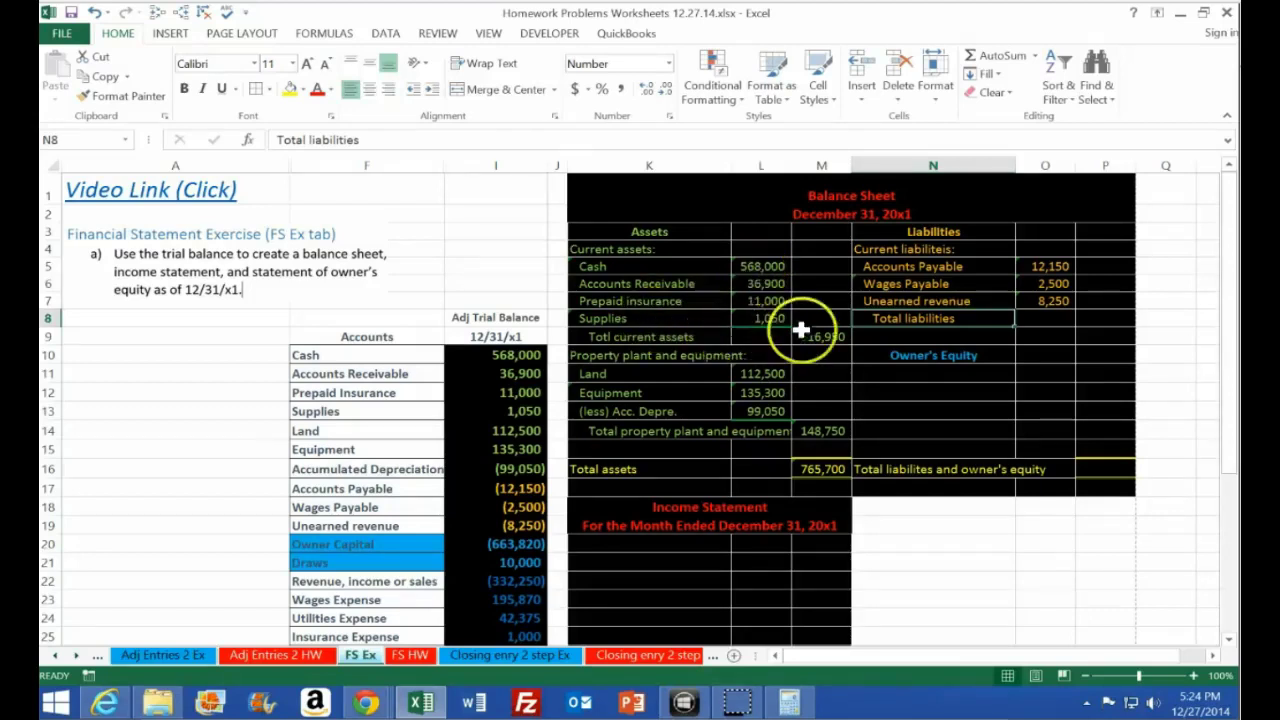
Move to the empty Total liabilities amount cell P8 and bring up the Windows Calculator
left_click(858, 320)
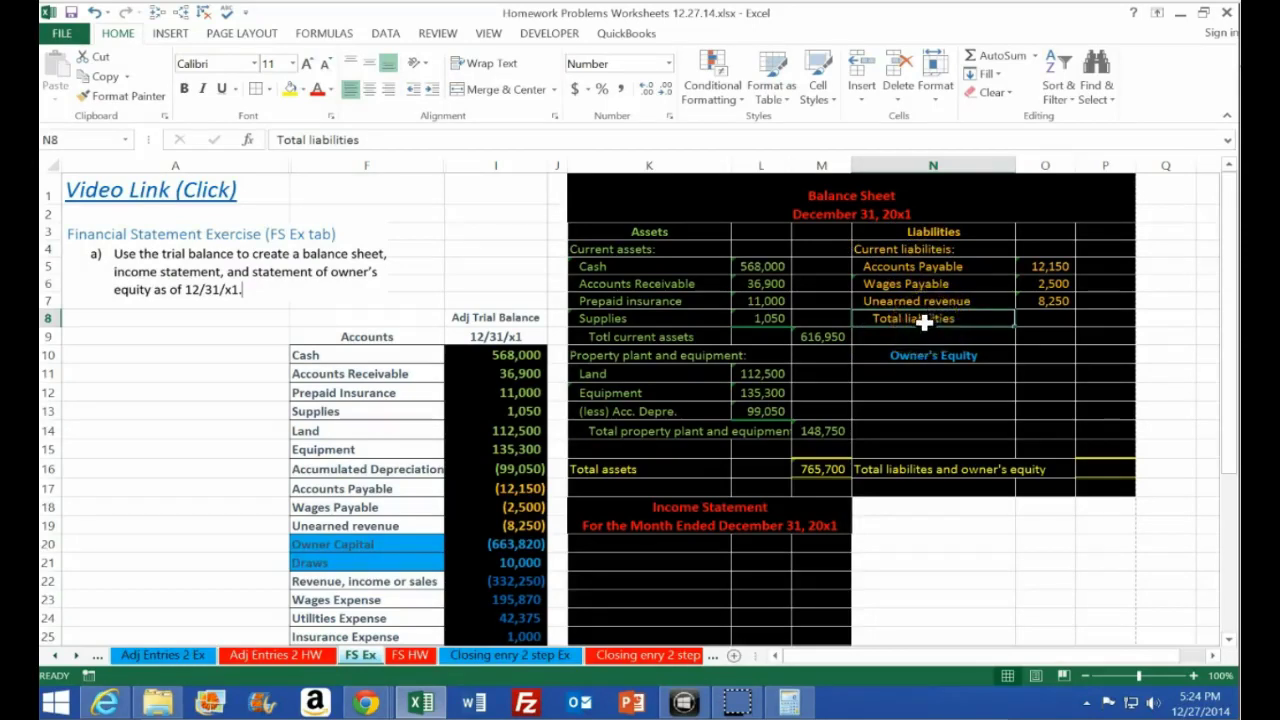
left_click(966, 246)
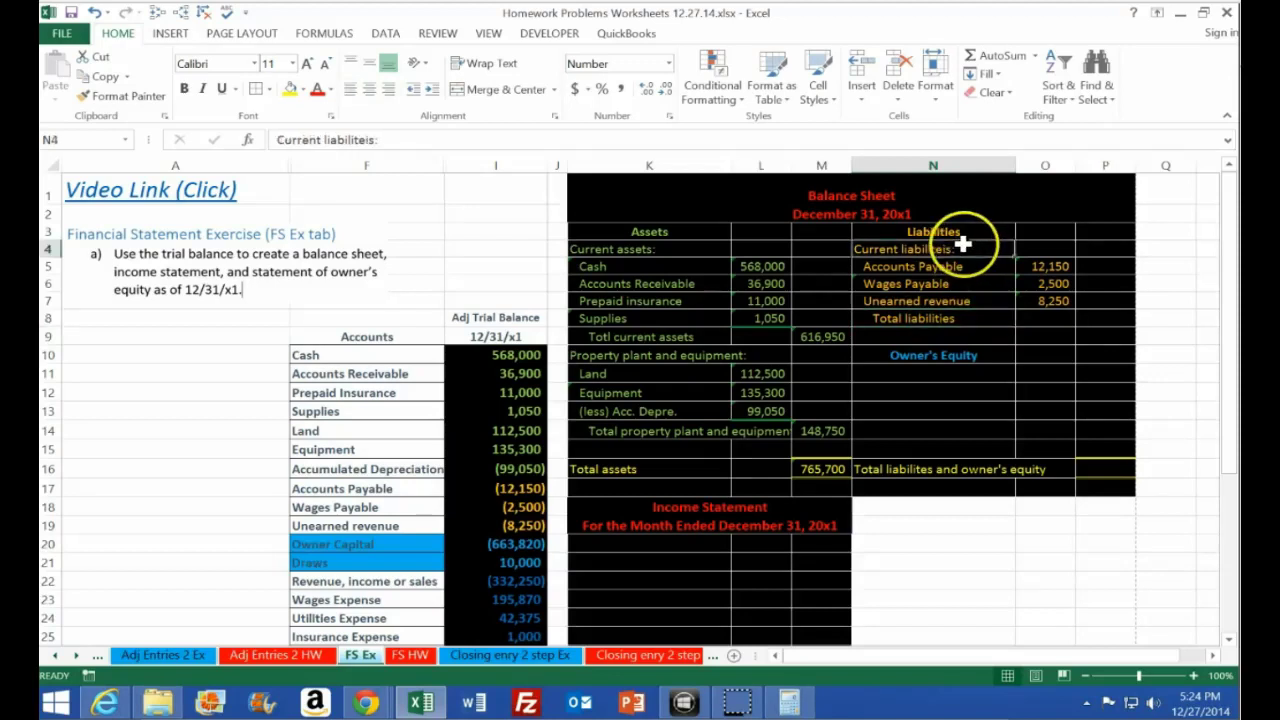
left_click(970, 318)
left_click(963, 325)
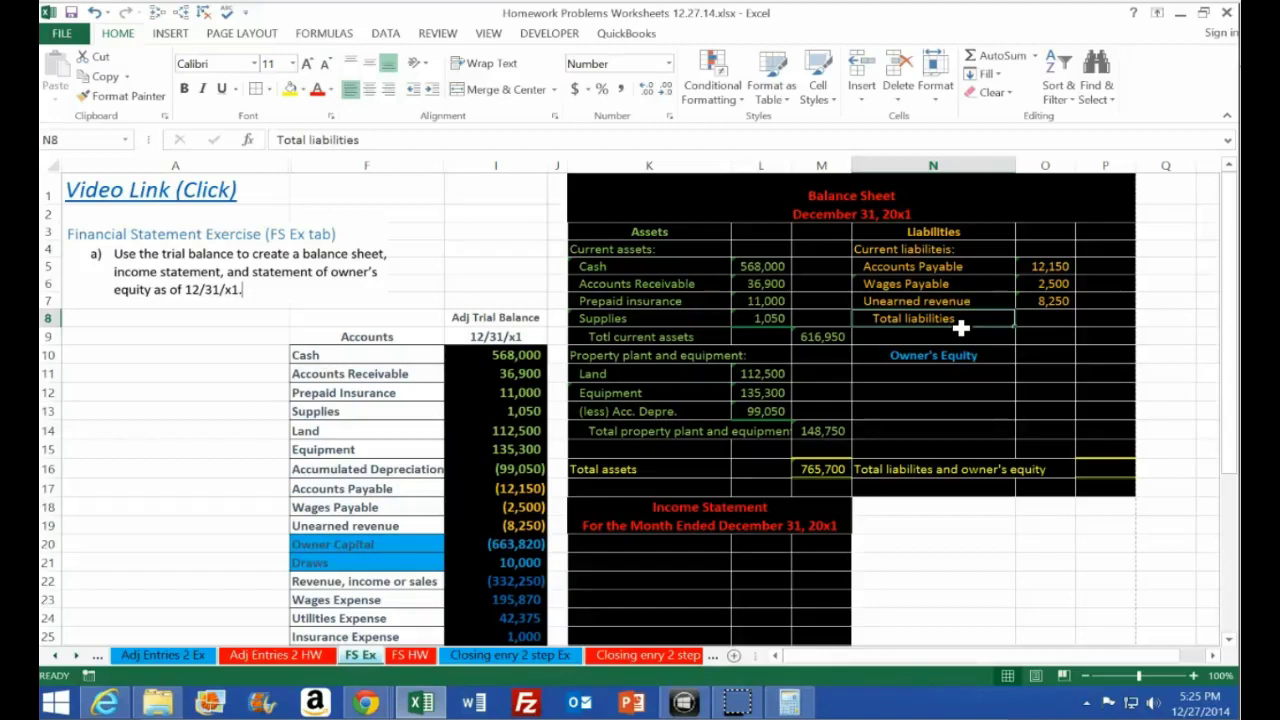
key("Right")
key("Right")
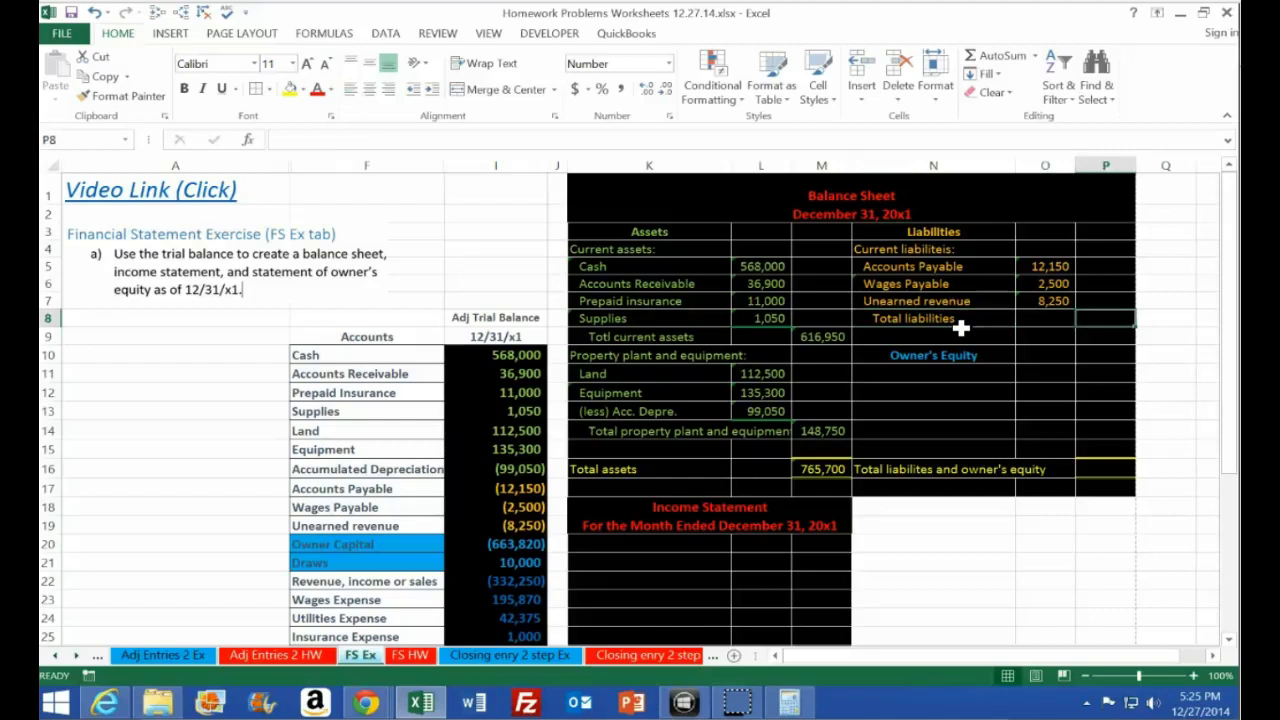
left_click(789, 703)
left_click(928, 200)
Add 12150+2500+8250 in Calculator to check the liabilities total
left_click_drag(930, 205, 781, 209)
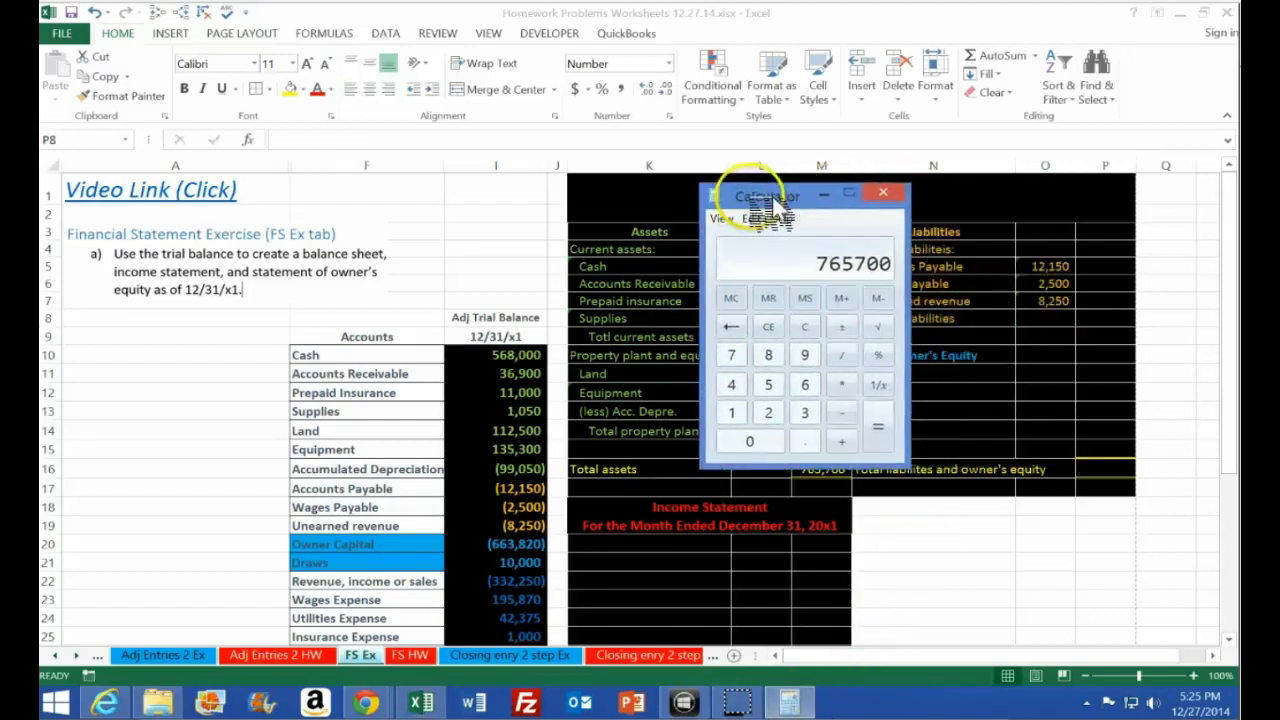
left_click(806, 327)
type("12150+2500+")
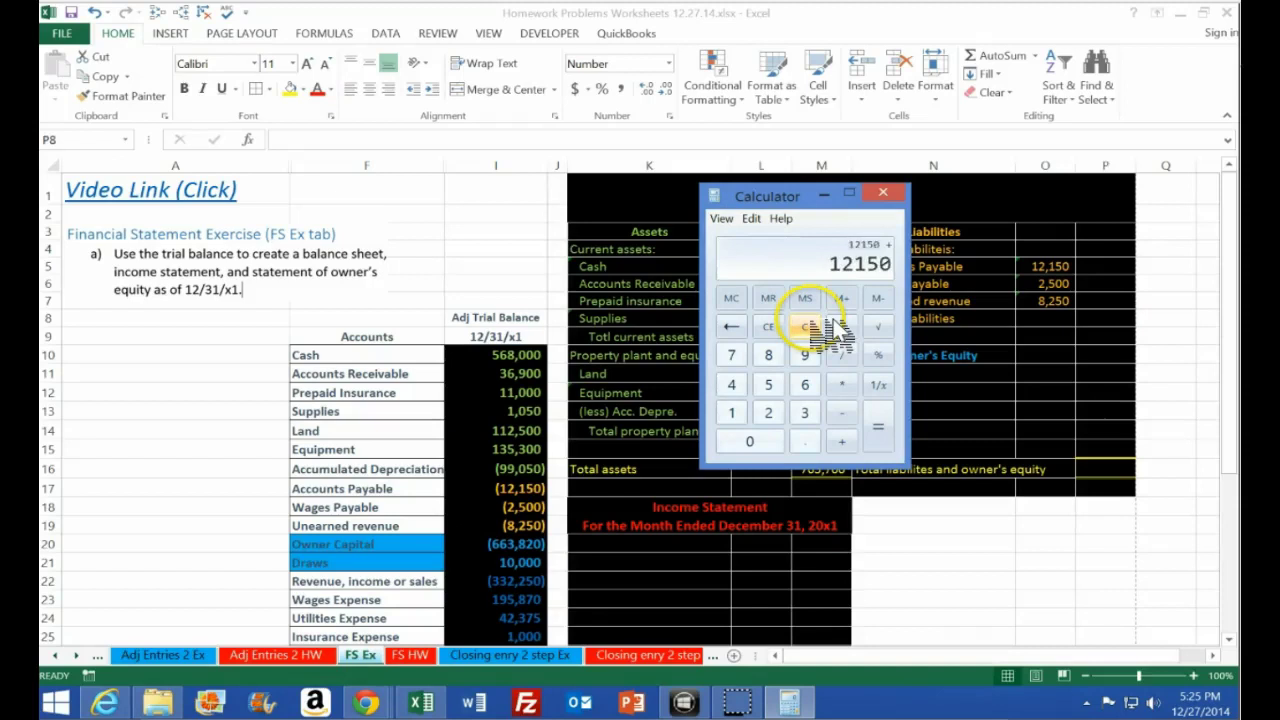
type("8250")
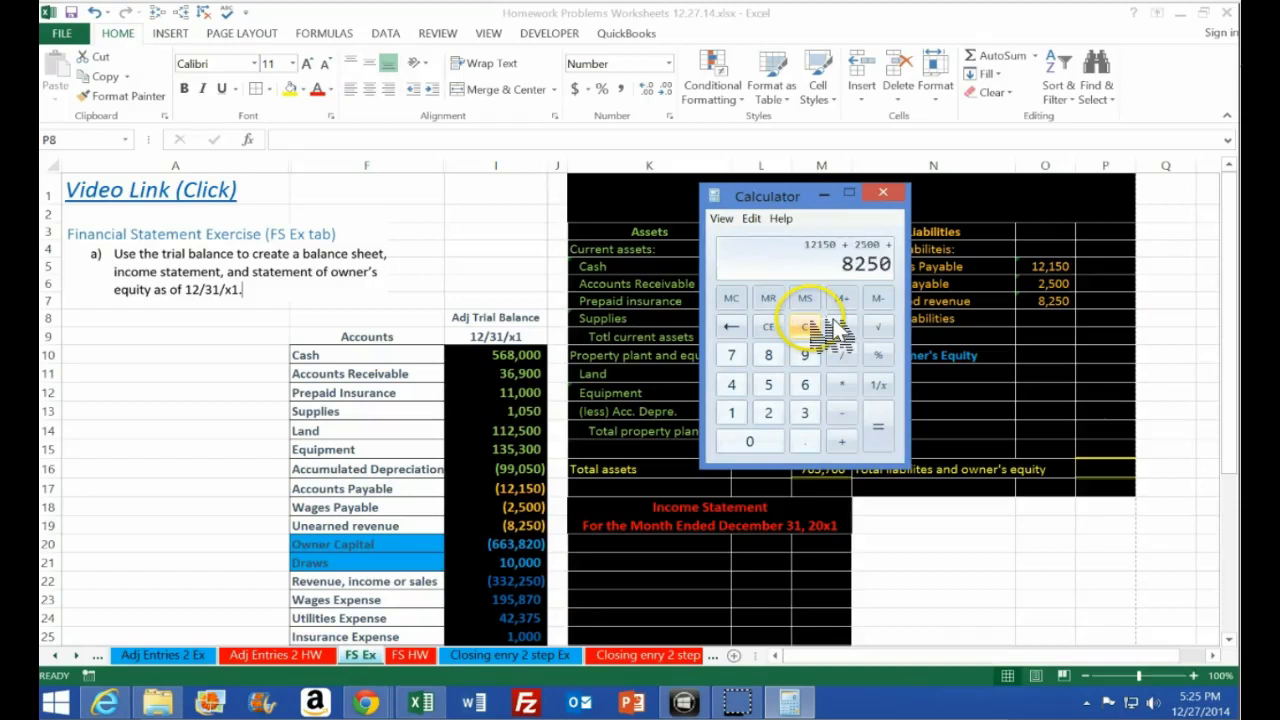
key("Return")
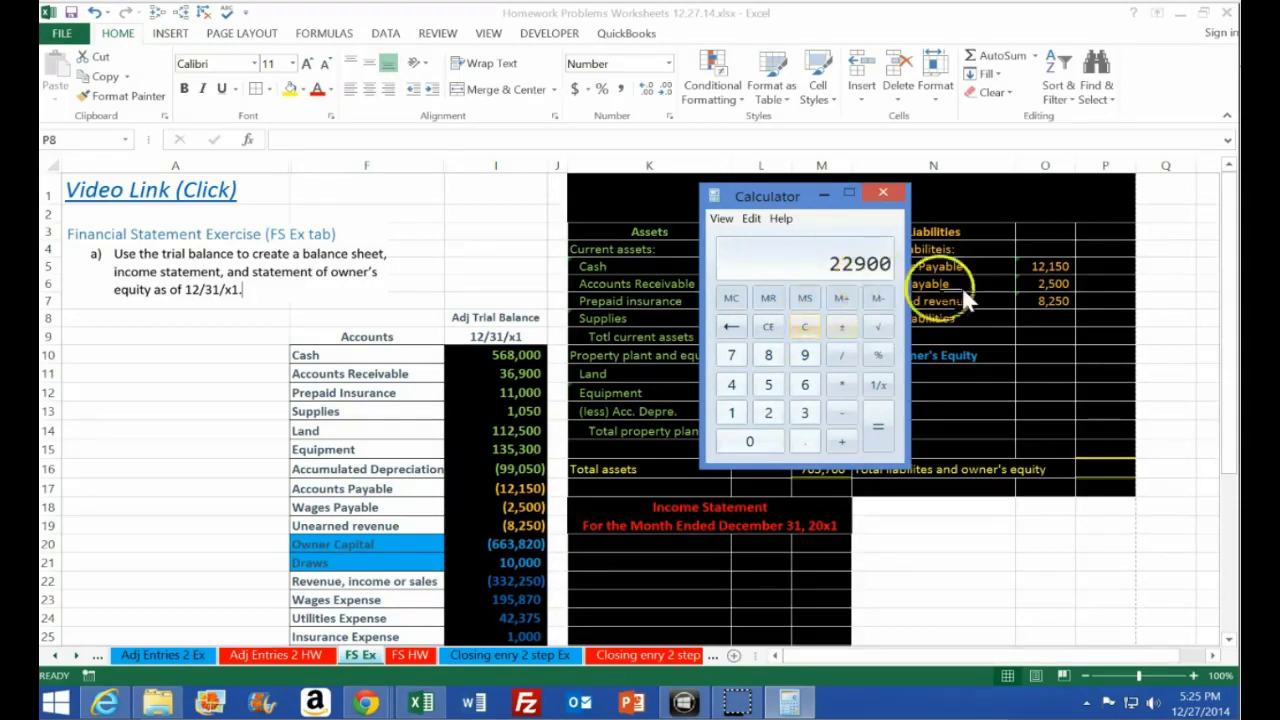
Enter =SUM(O5:O7) in P8 so Total liabilities shows 22,900
left_click(1111, 316)
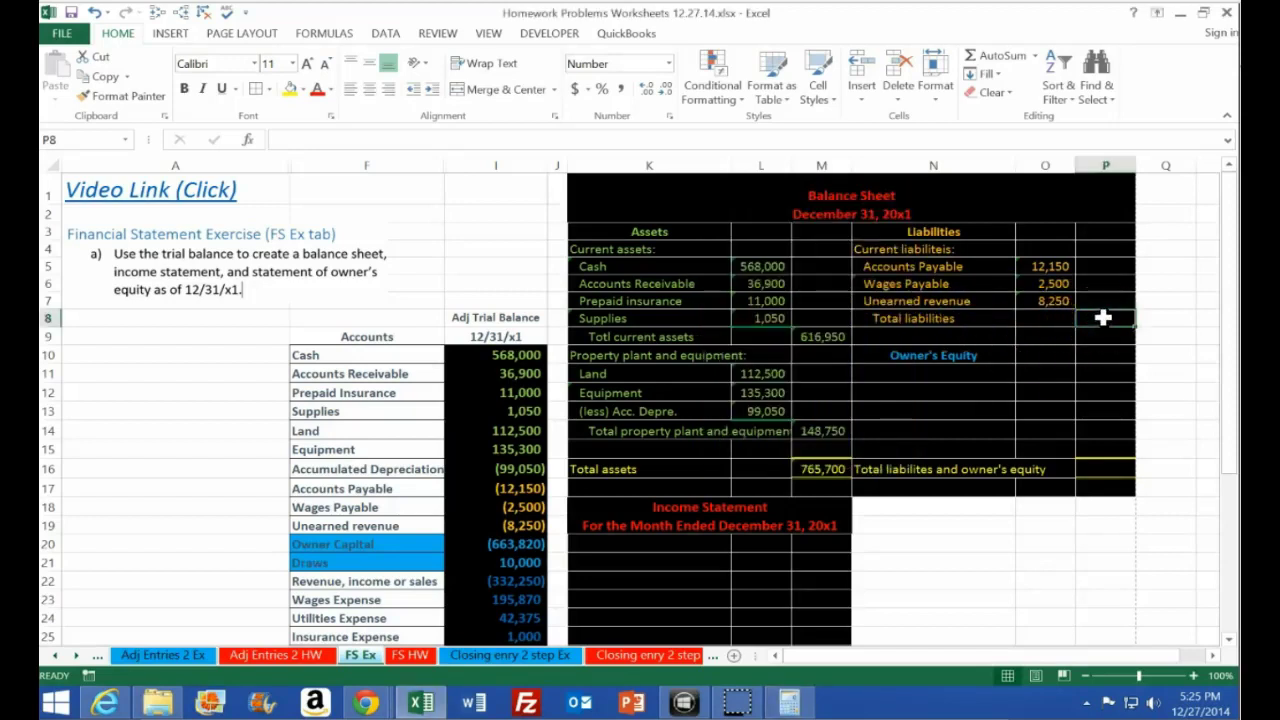
type("=")
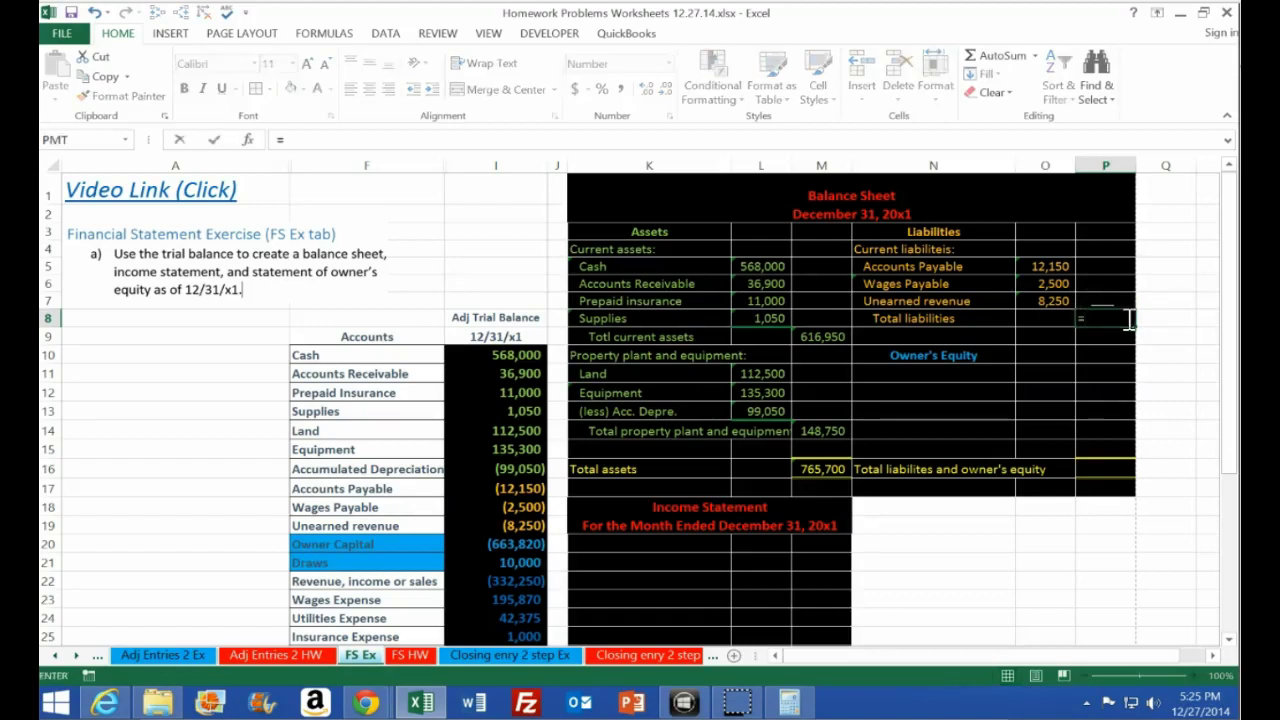
type("sum")
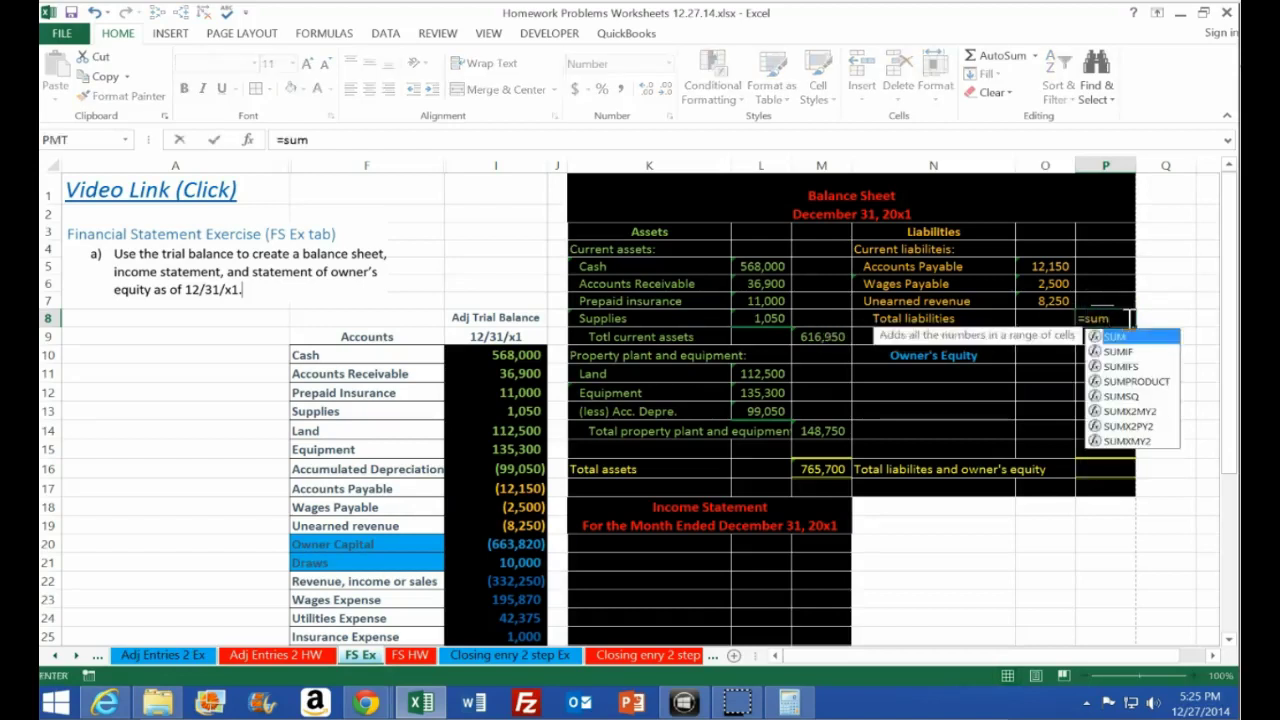
left_click(1110, 338)
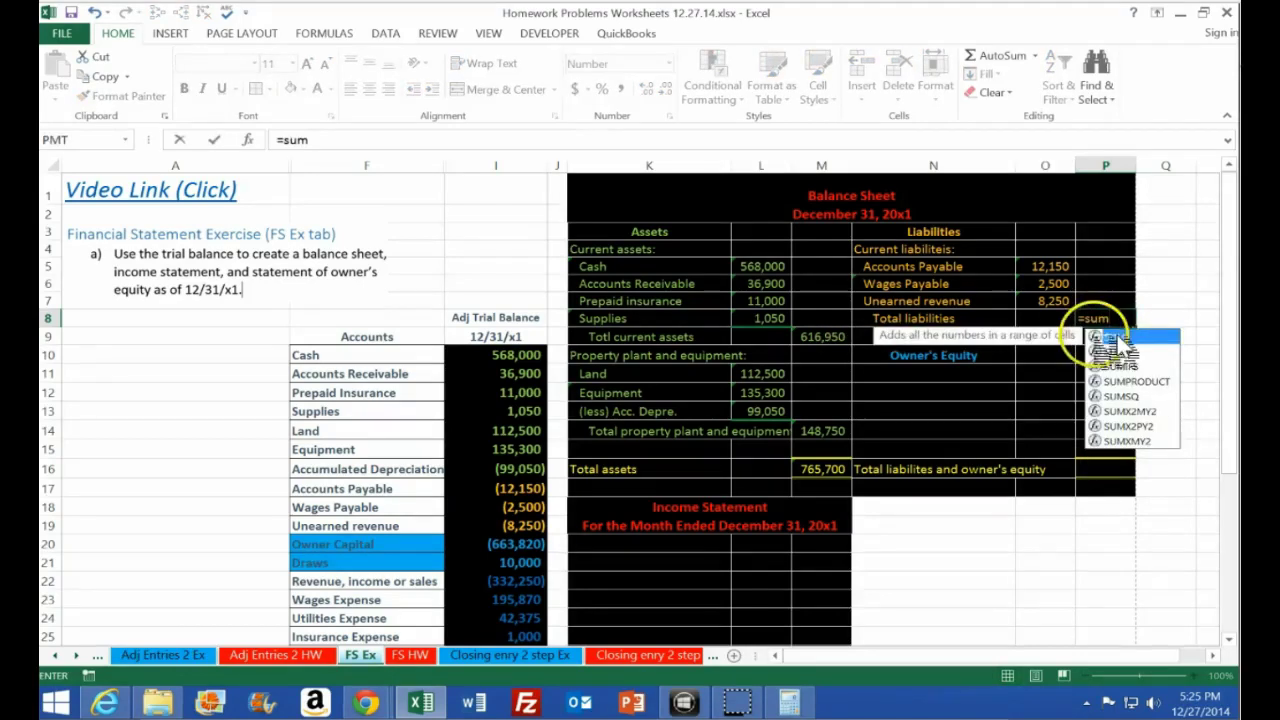
double_click(1110, 340)
left_click_drag(1043, 266, 1040, 292)
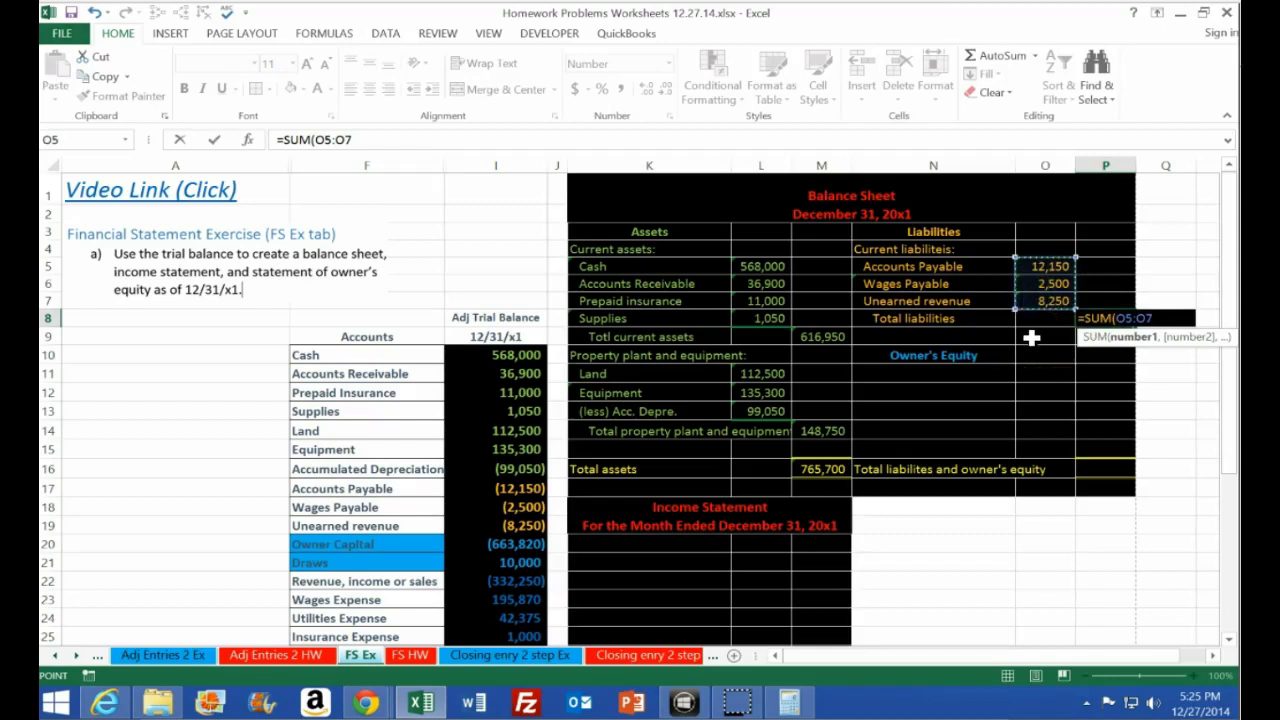
key("ctrl+Return")
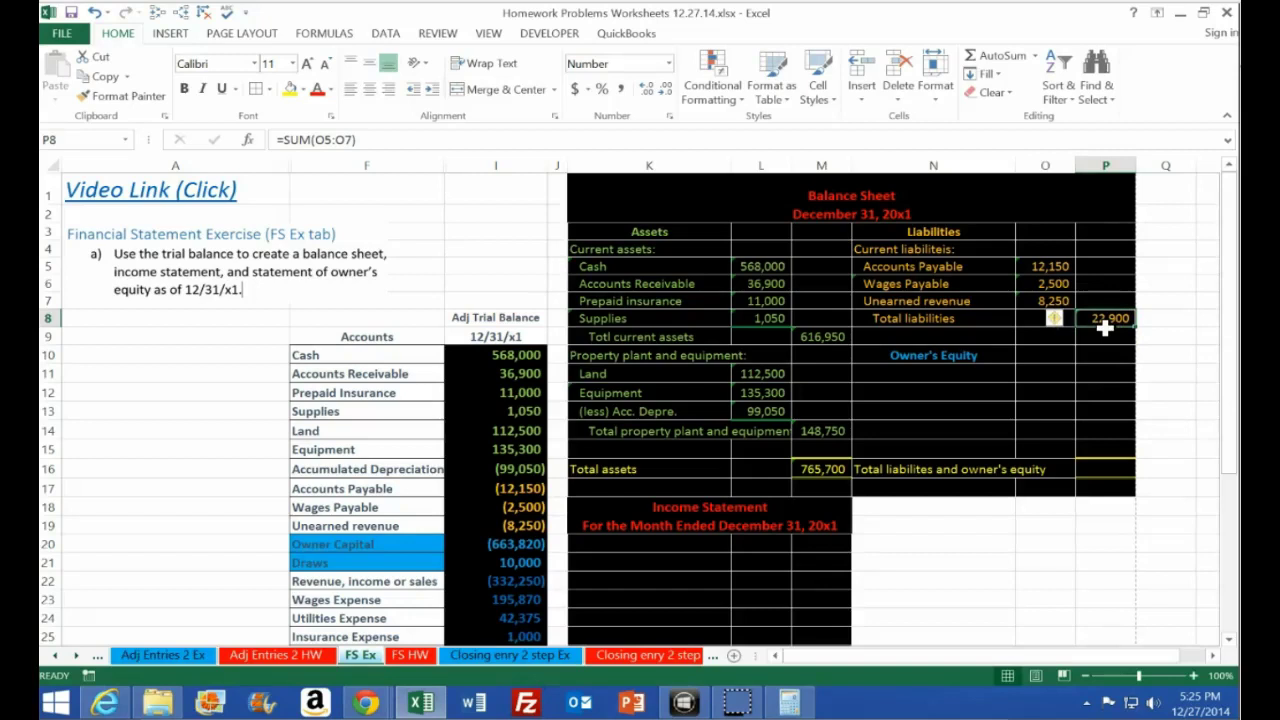
left_click(1040, 301)
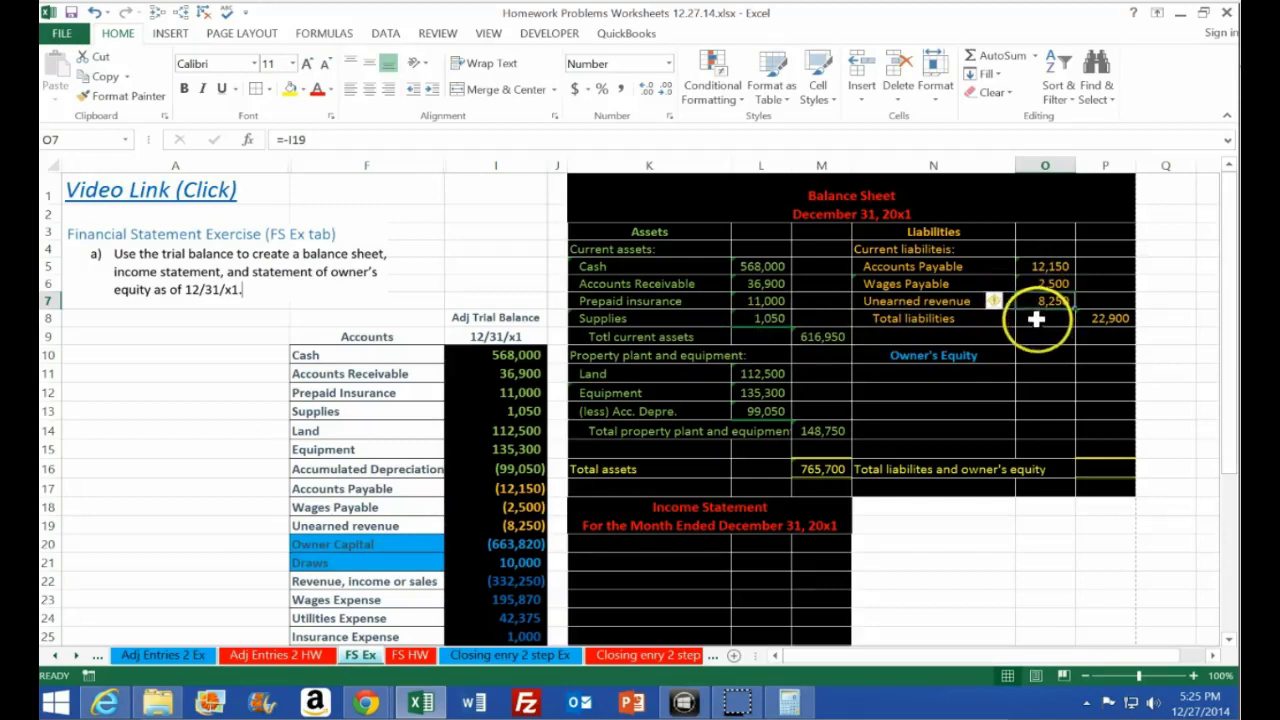
Give the Unearned revenue cell O7 an orange bottom border via More Borders
left_click(268, 89)
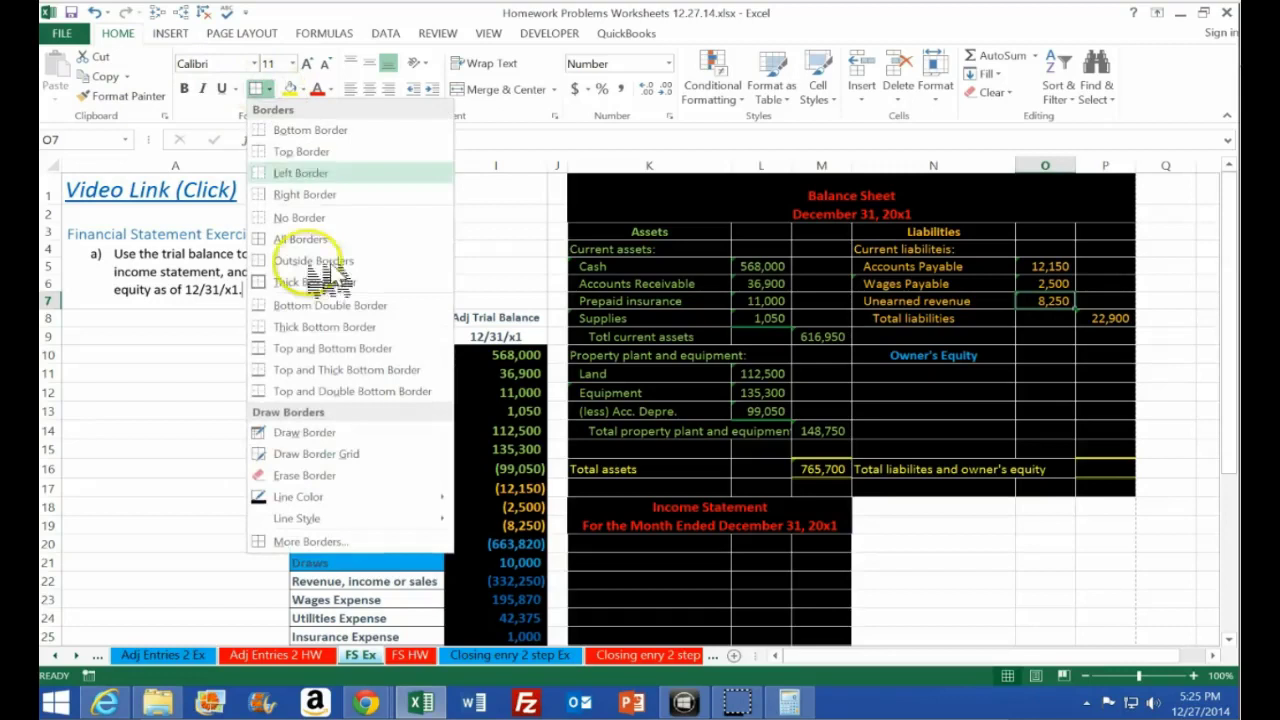
left_click(330, 541)
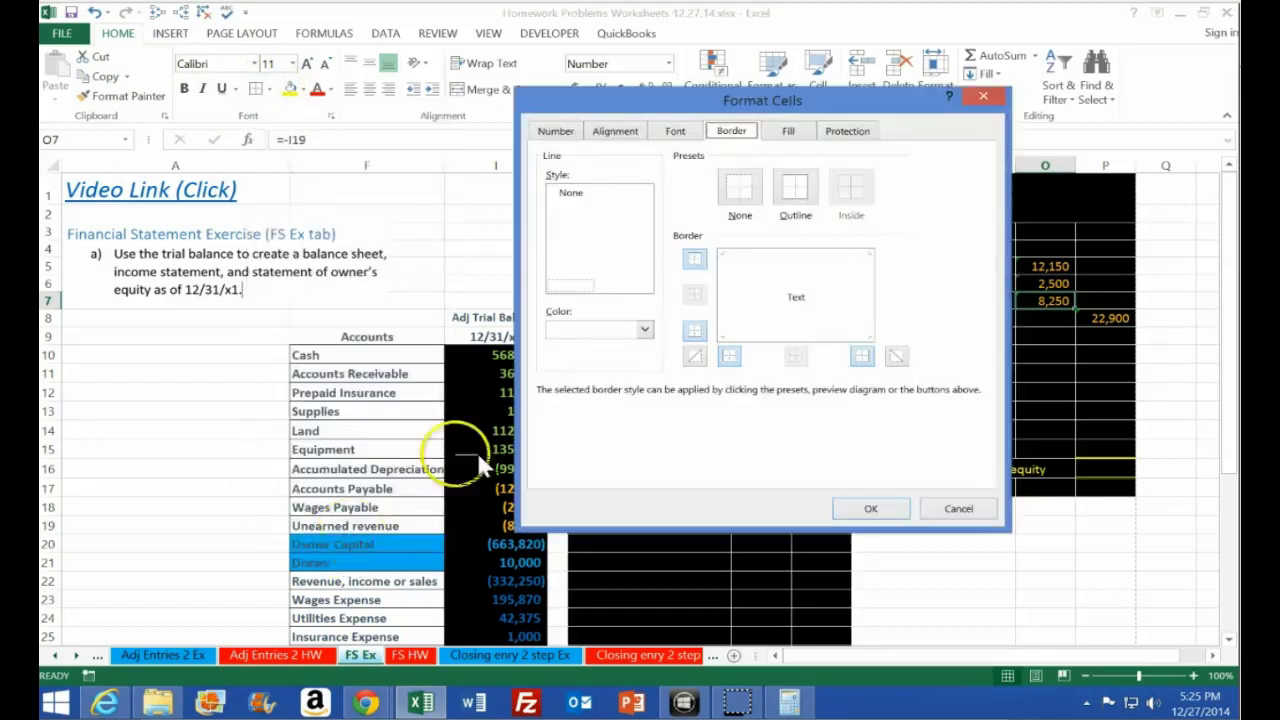
left_click(644, 332)
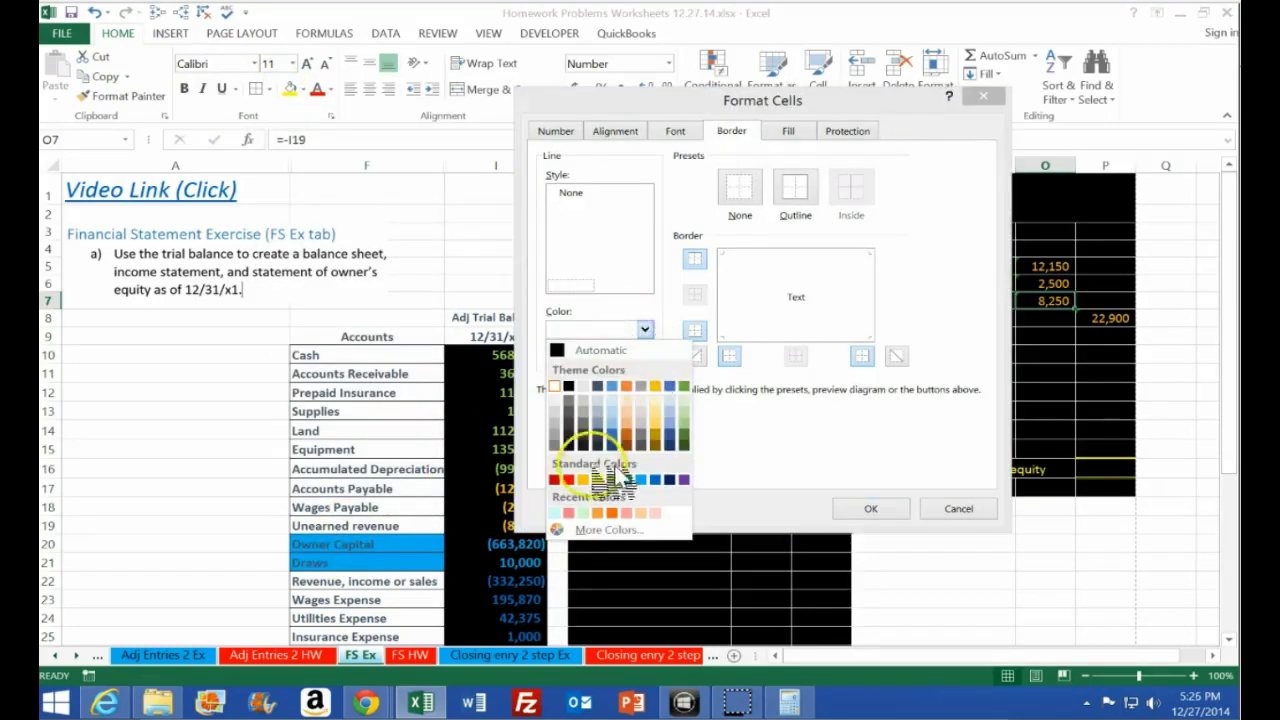
left_click(583, 481)
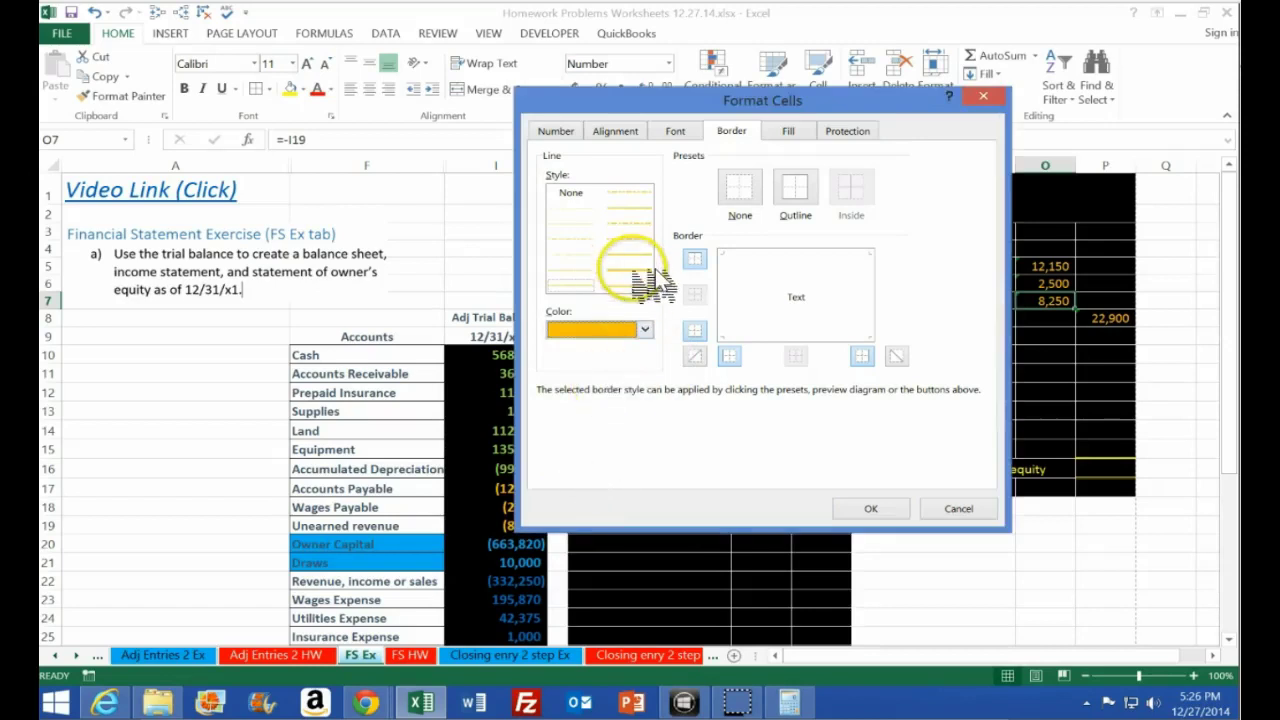
left_click(754, 340)
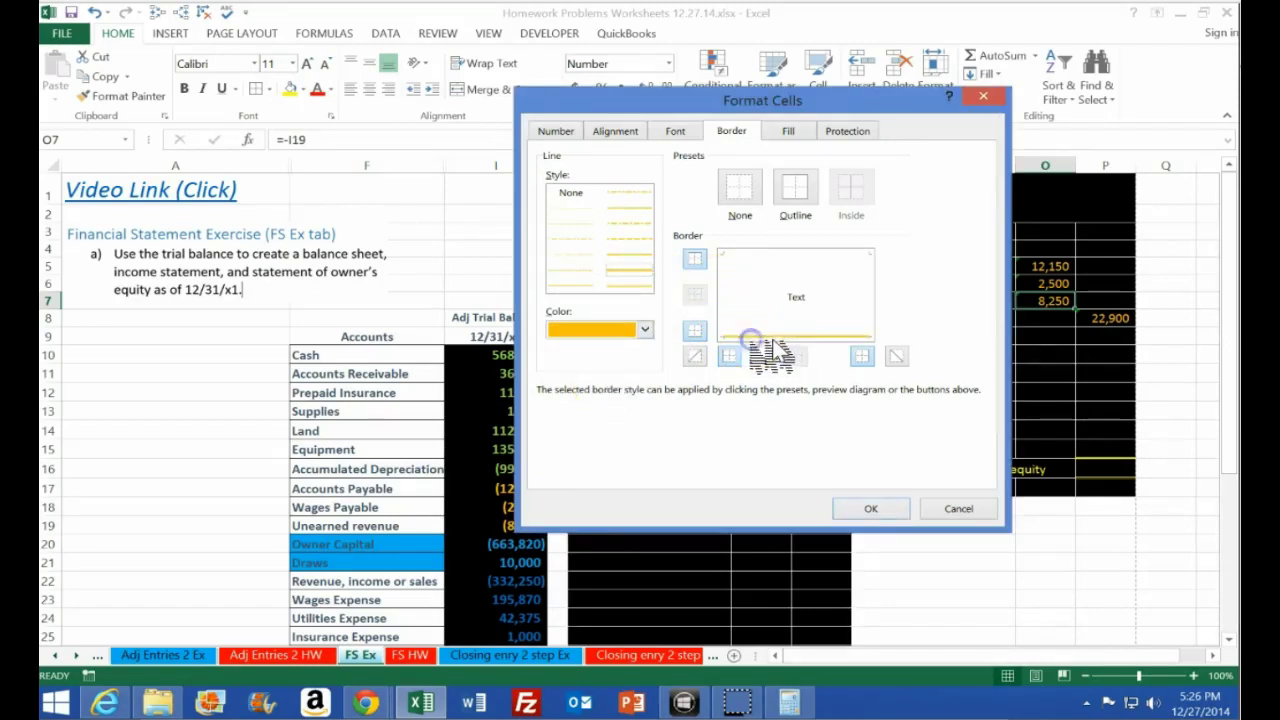
left_click(873, 510)
Select cells in the Owner's Equity section below the liabilities total
left_click(960, 414)
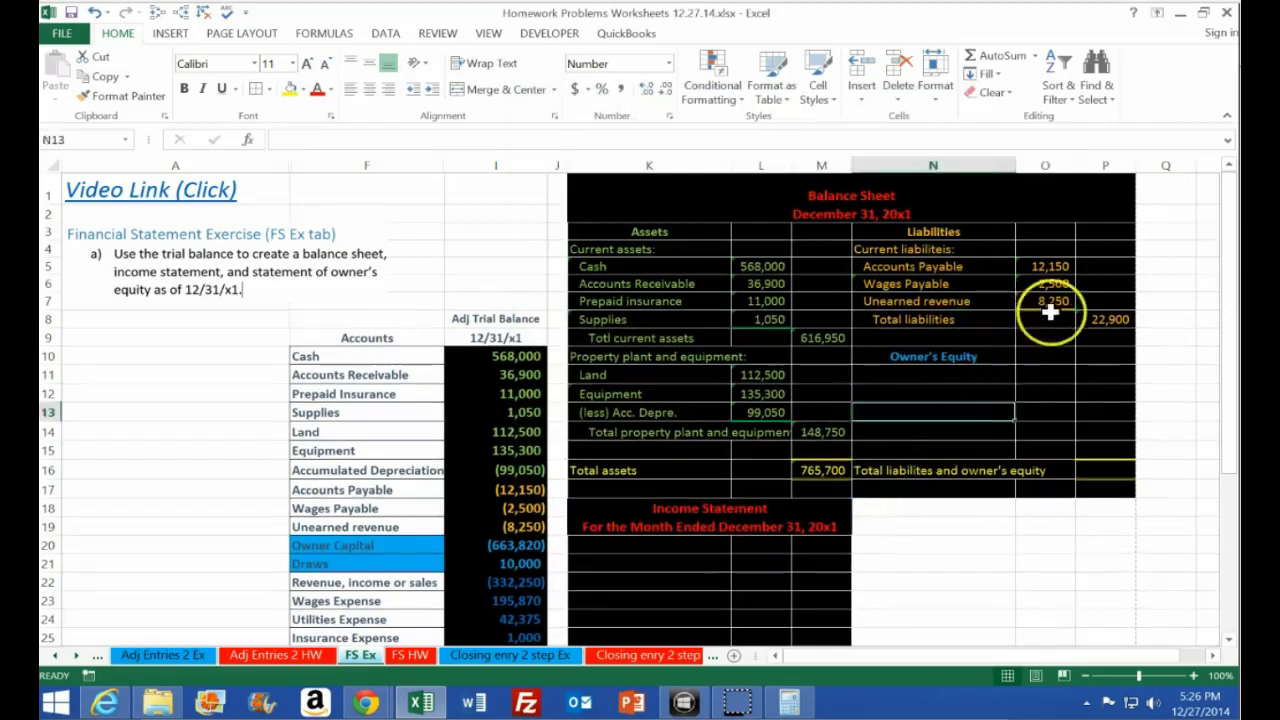
left_click(1000, 377)
left_click(1003, 386)
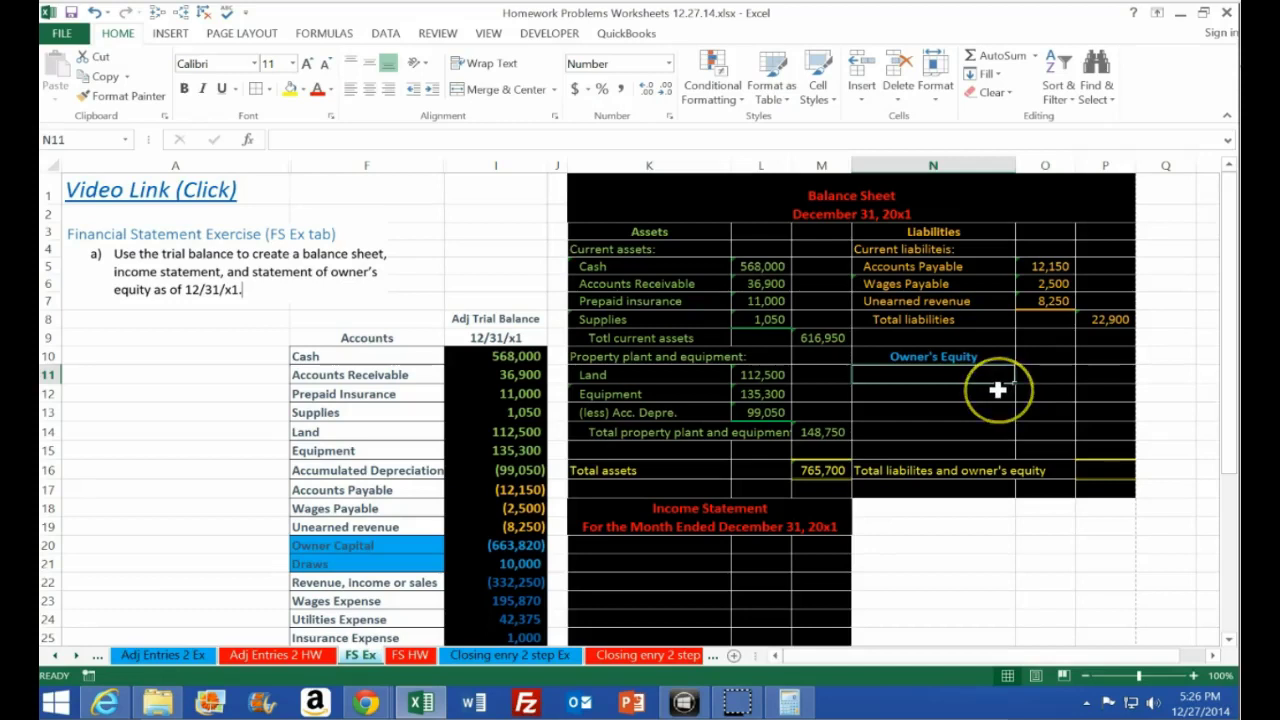
left_click(985, 387)
left_click(928, 375)
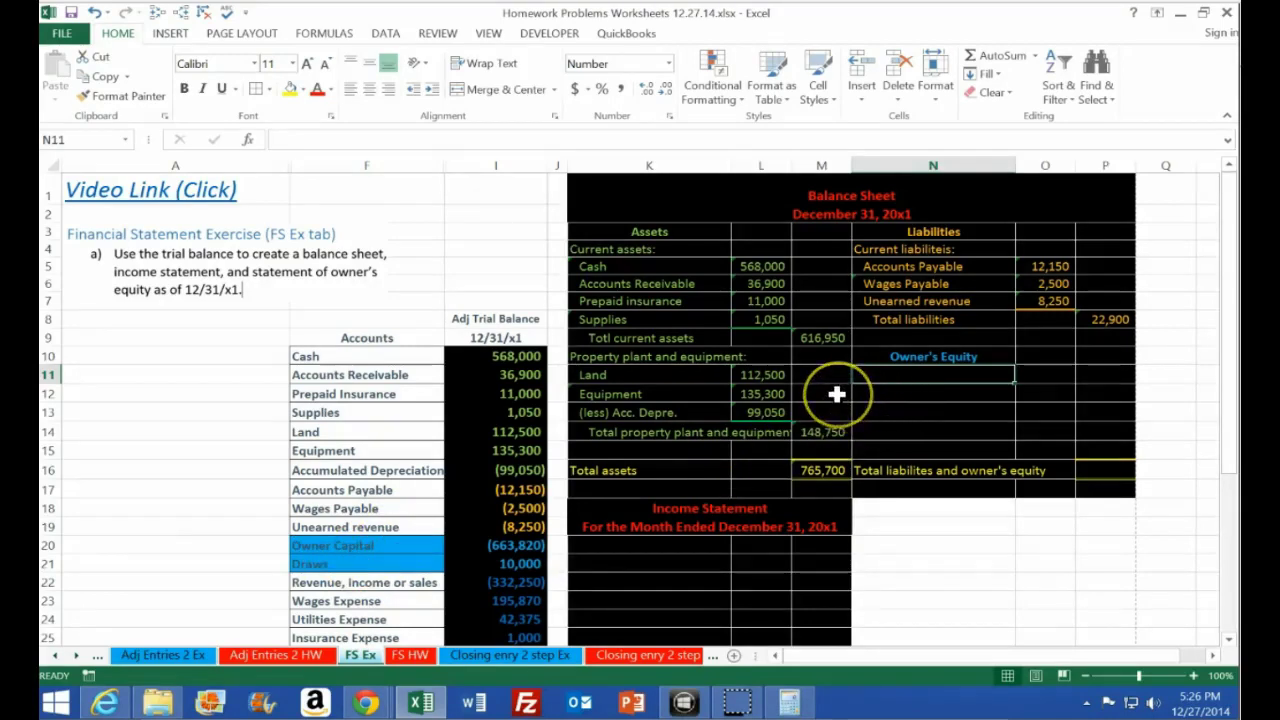
type("O")
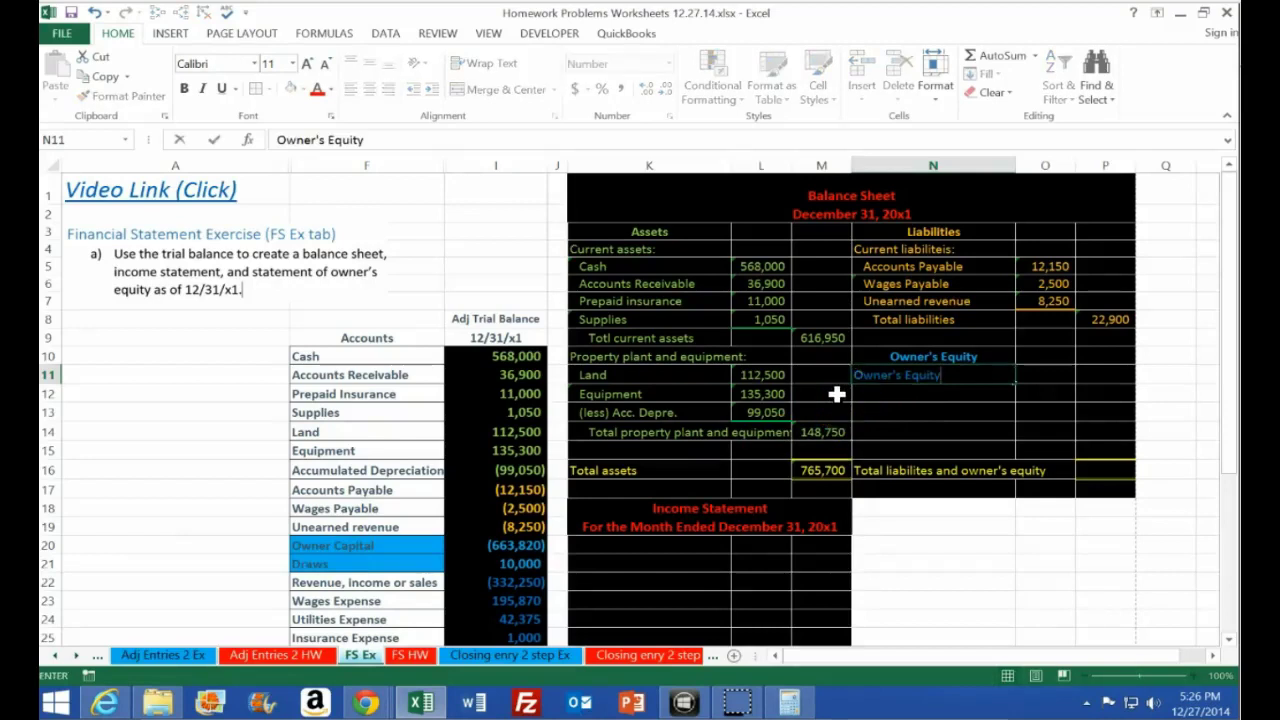
key("BackSpace")
type("=")
left_click(394, 545)
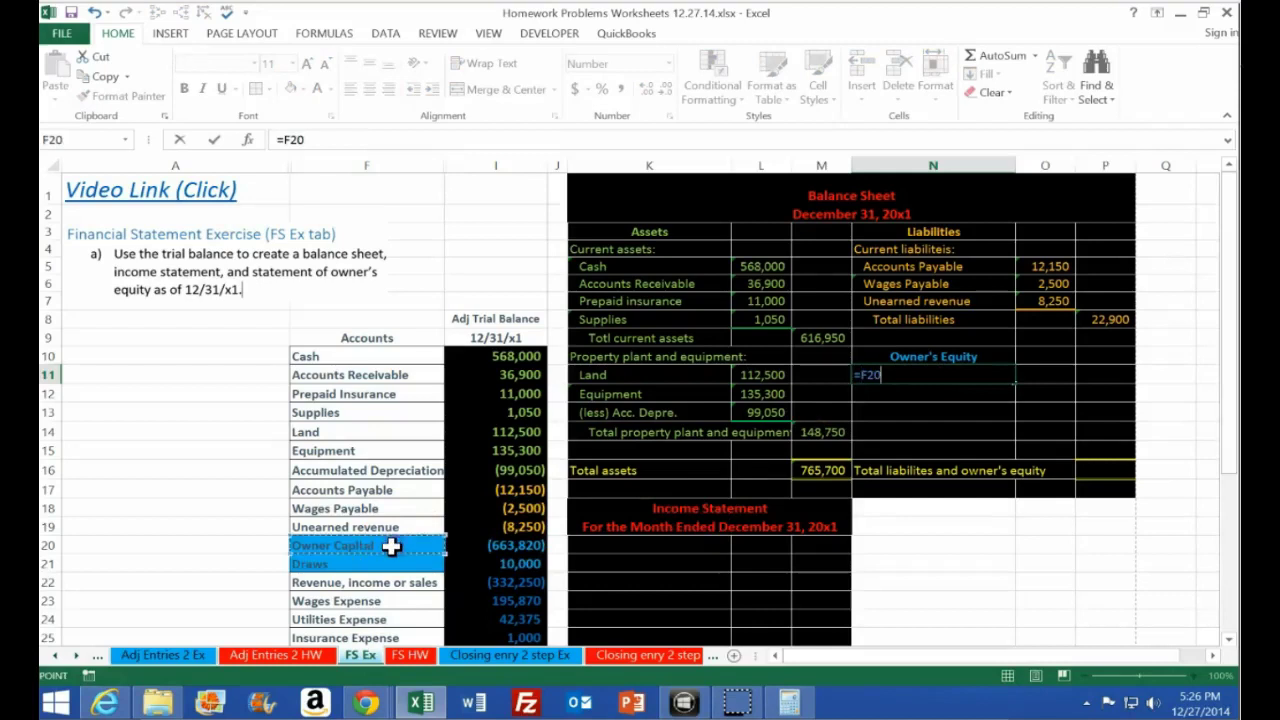
key("Return")
key("Up")
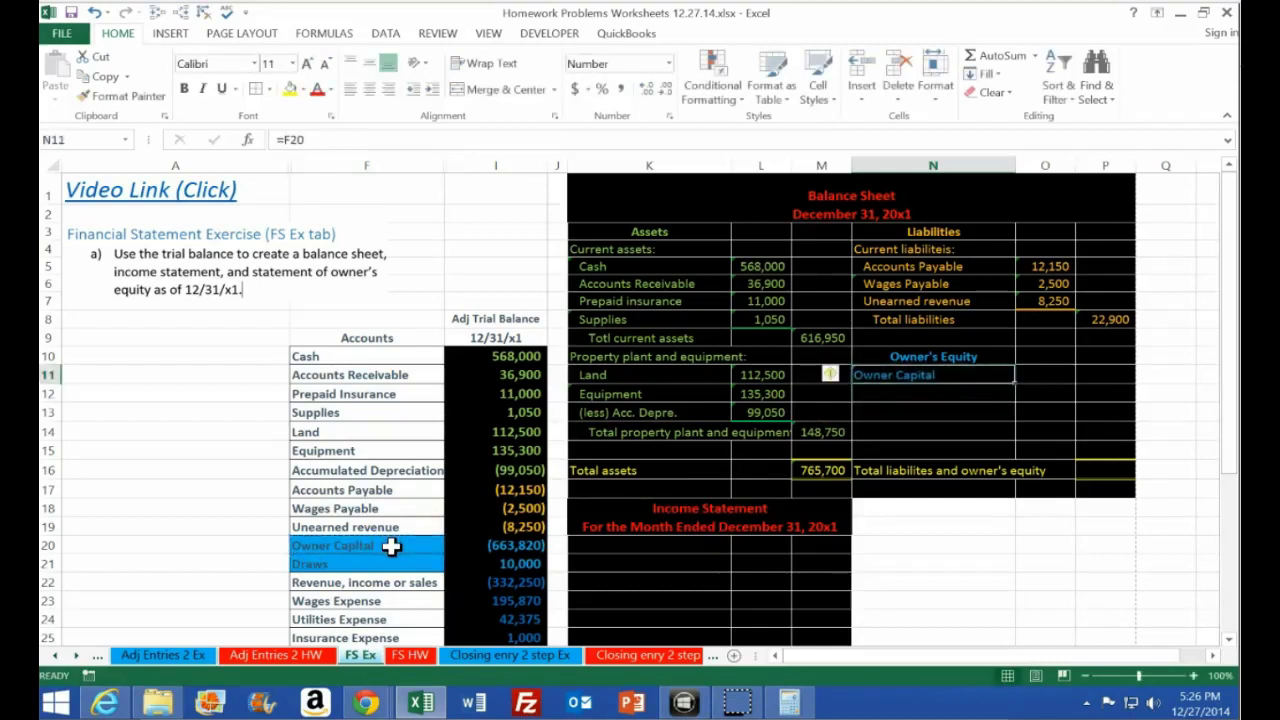
key("Right")
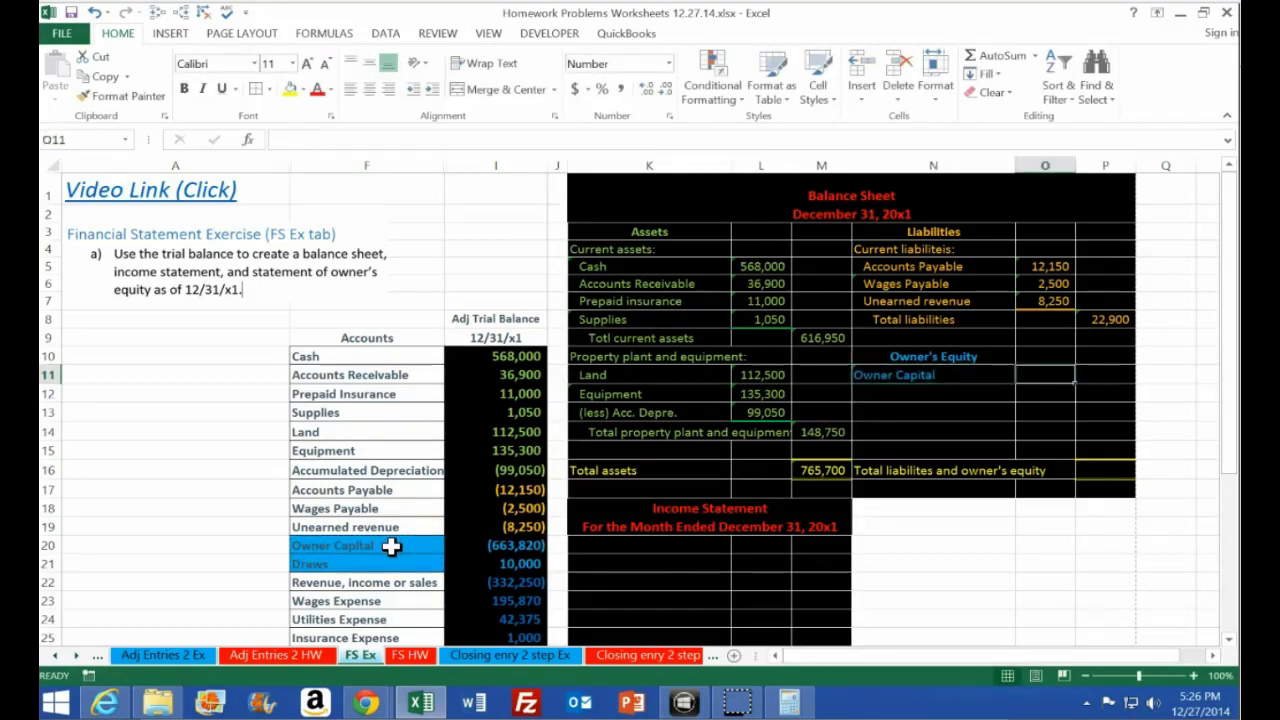
key("Right")
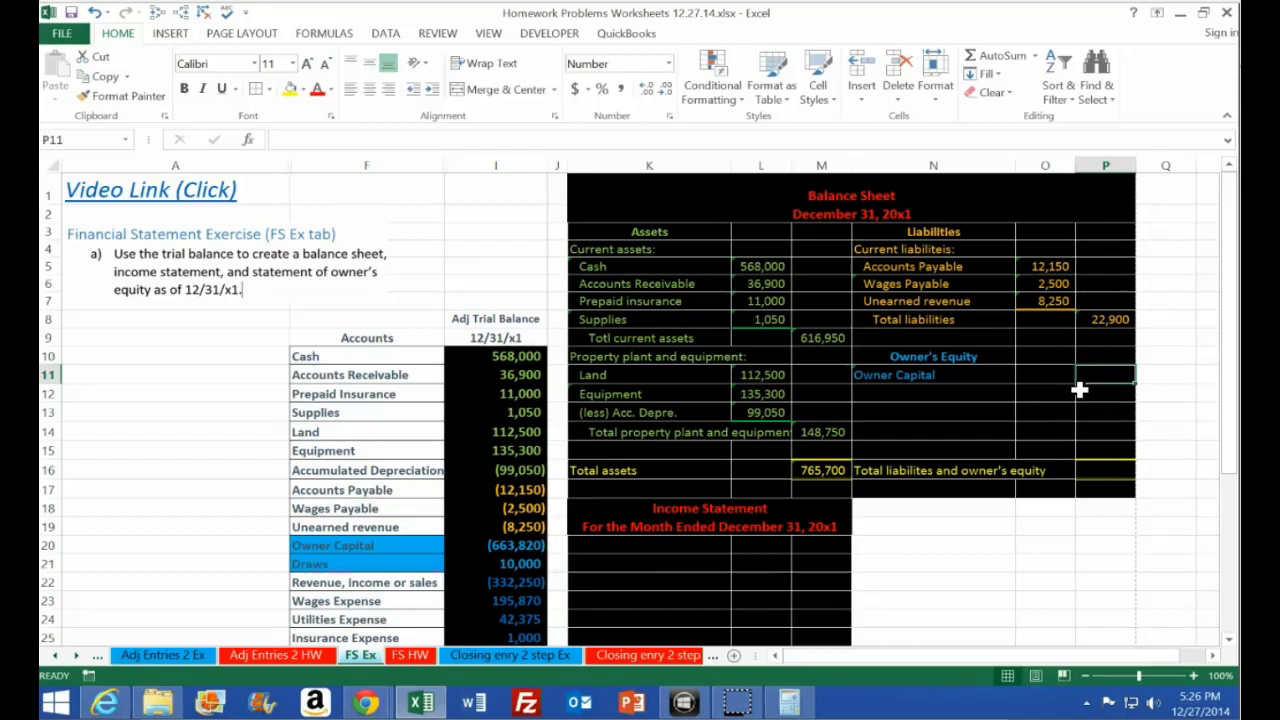
type("-")
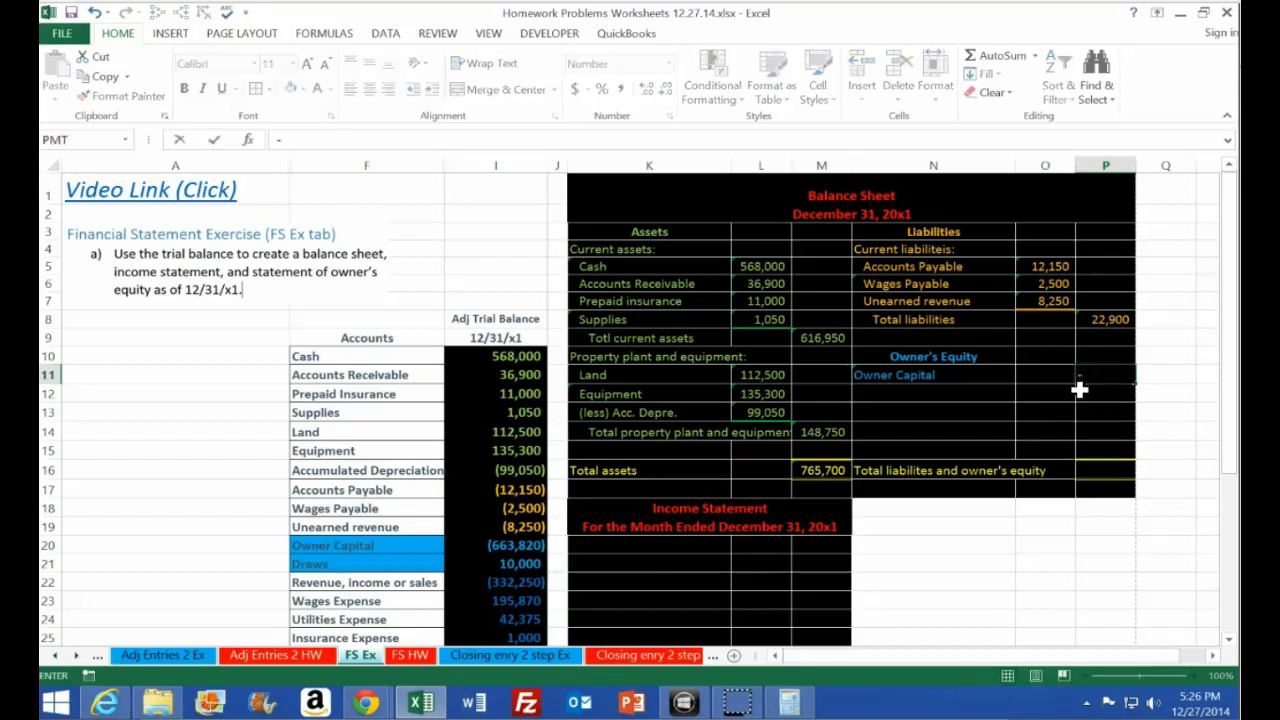
left_click(509, 545)
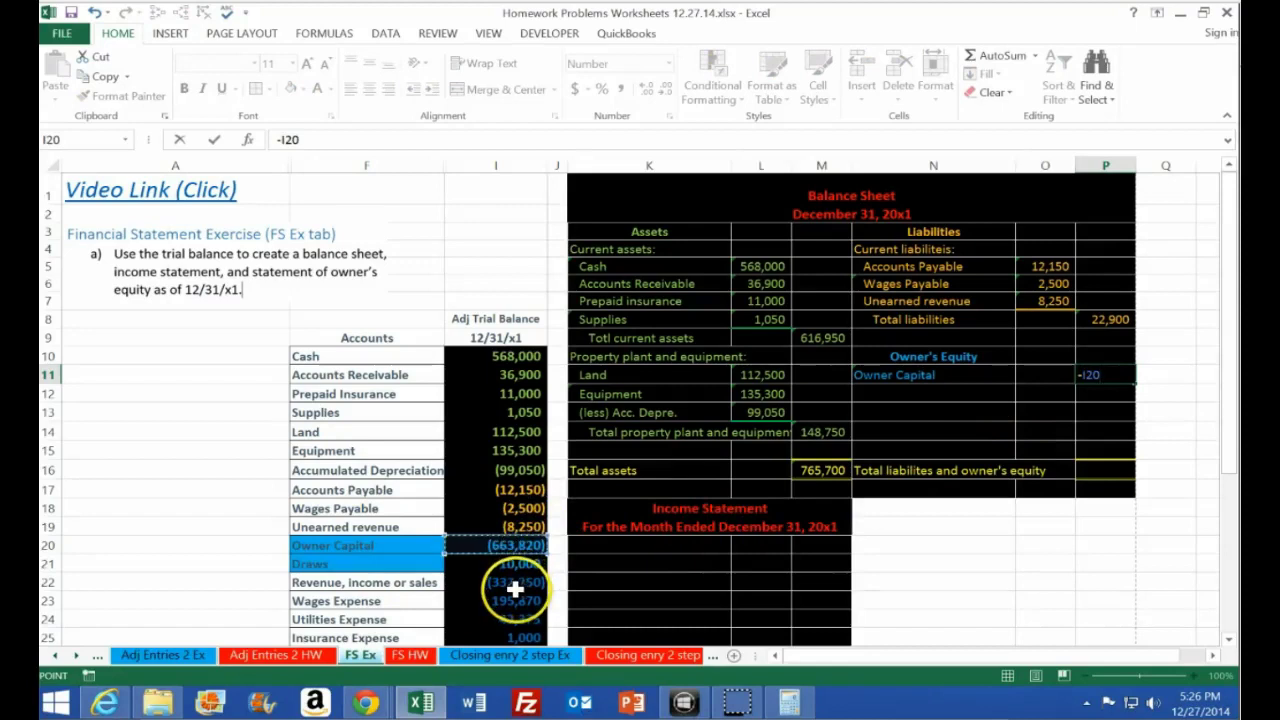
key("Return")
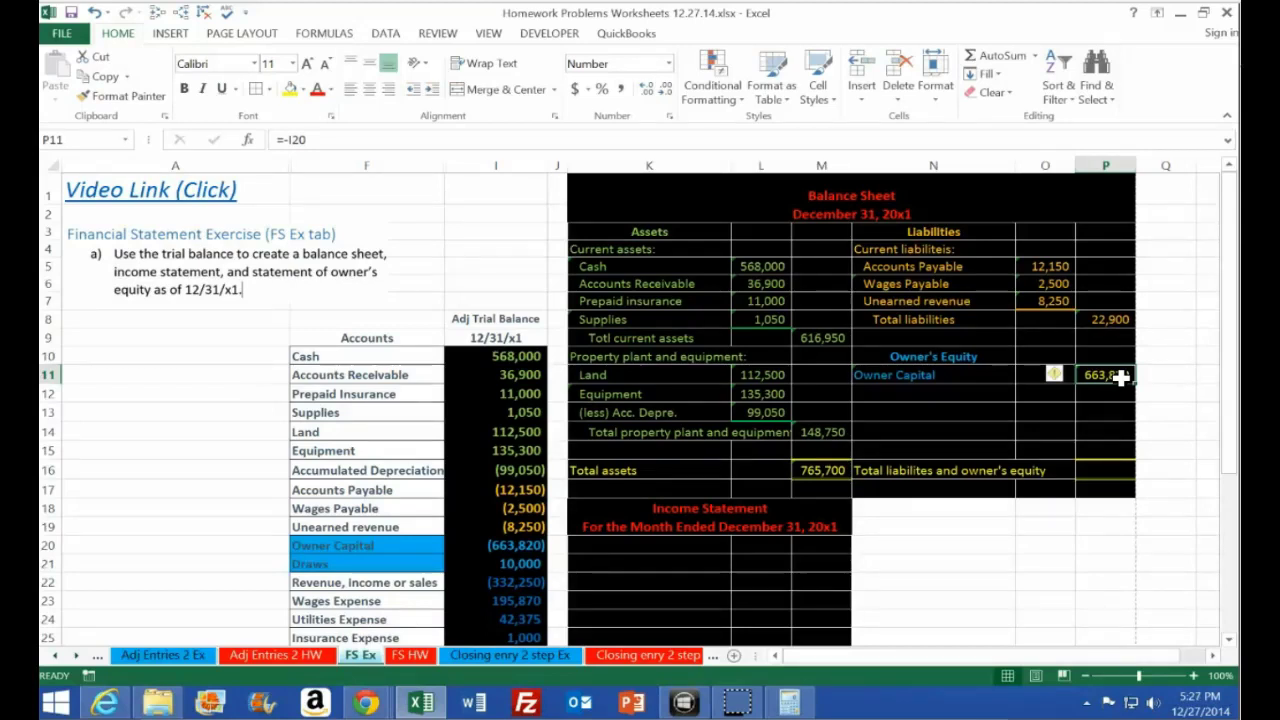
left_click(1045, 409)
key("Return")
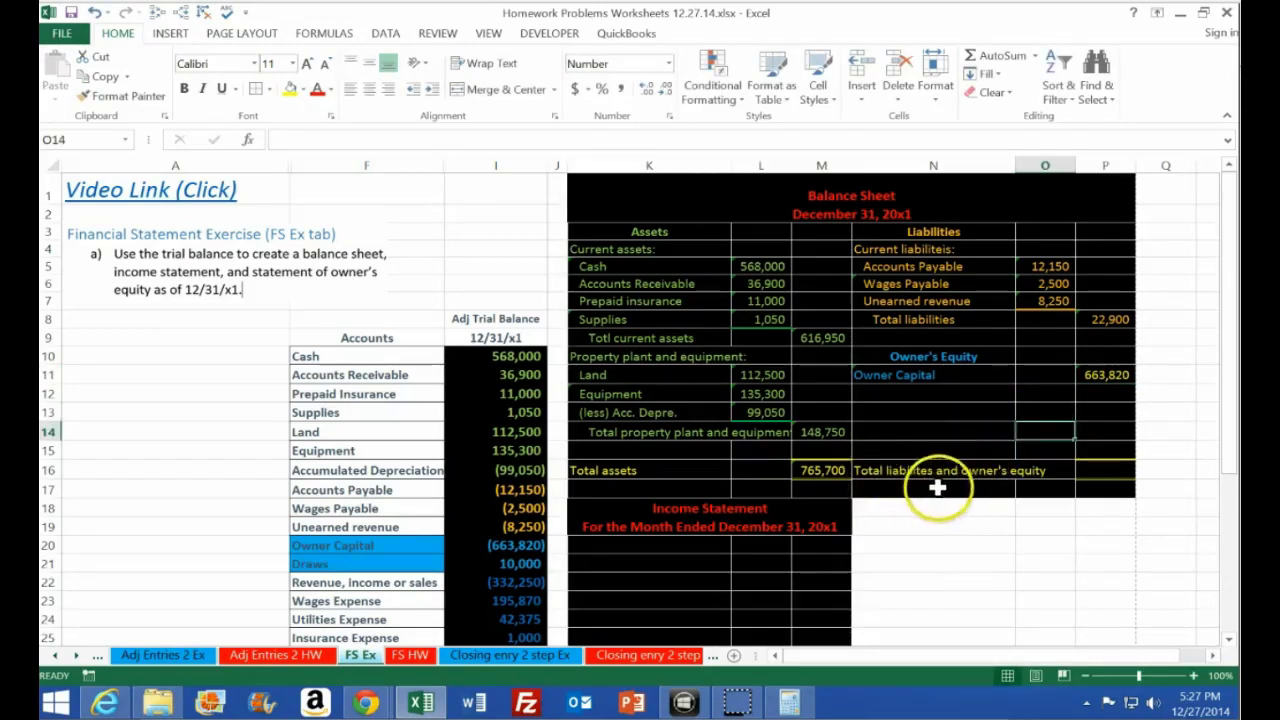
left_click(1128, 468)
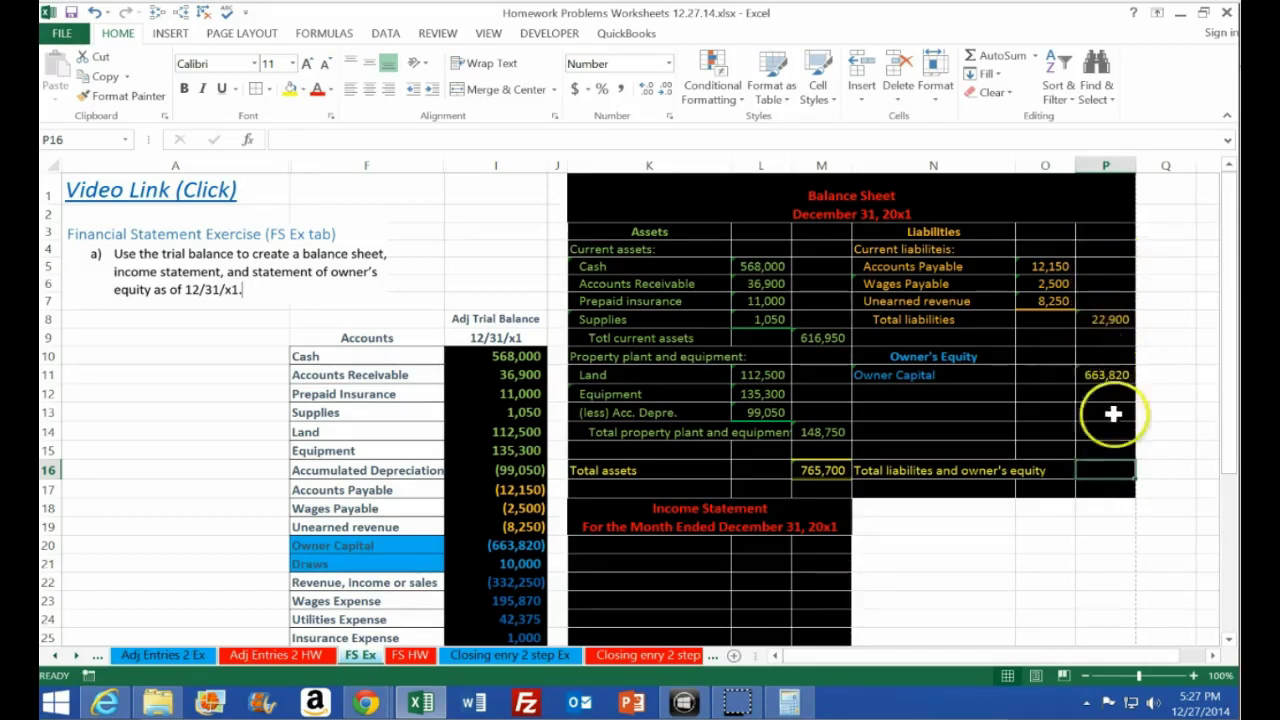
Check the Total liabilities and Owner Capital formulas, then add 22900+663820 in Calculator
left_click(1112, 322)
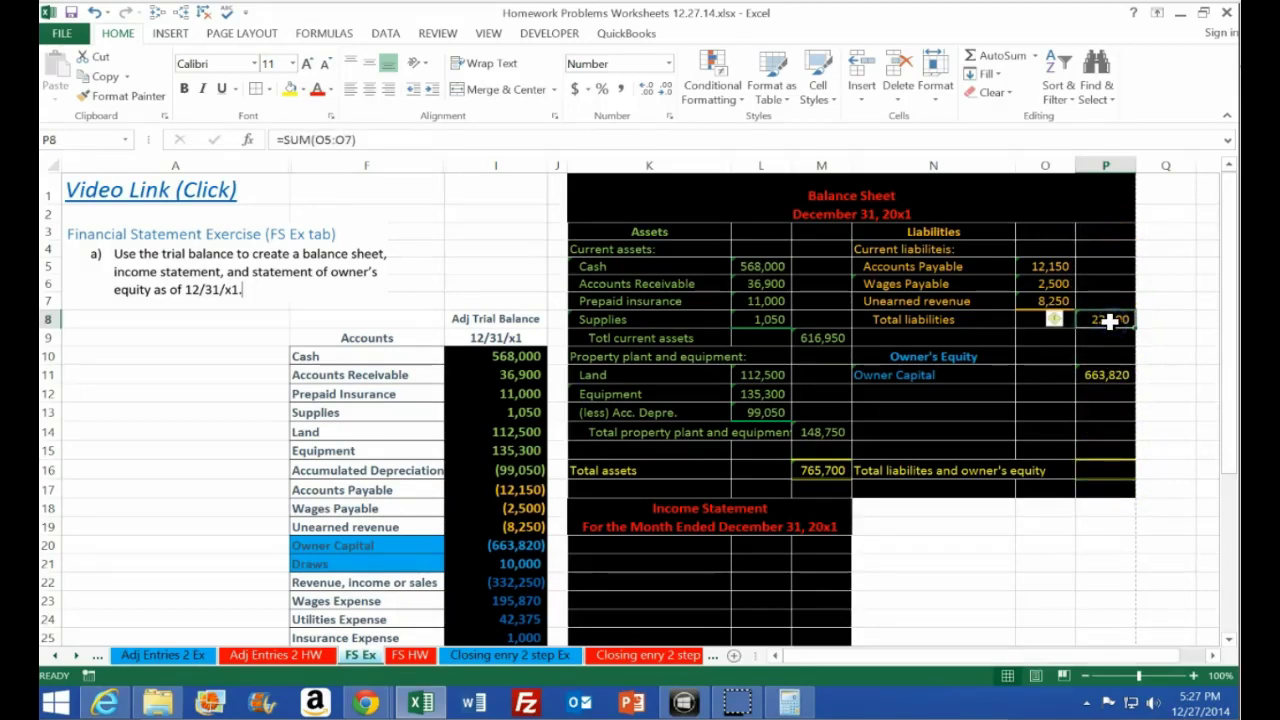
left_click(1102, 372)
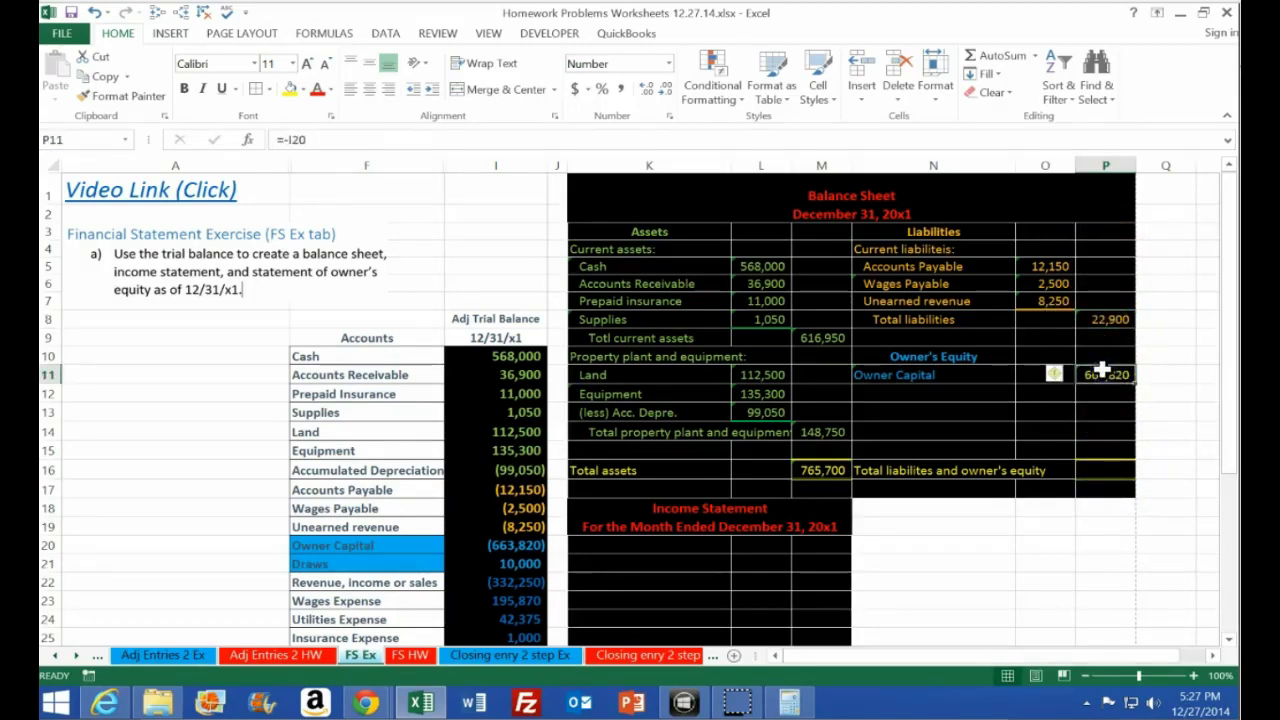
left_click(789, 703)
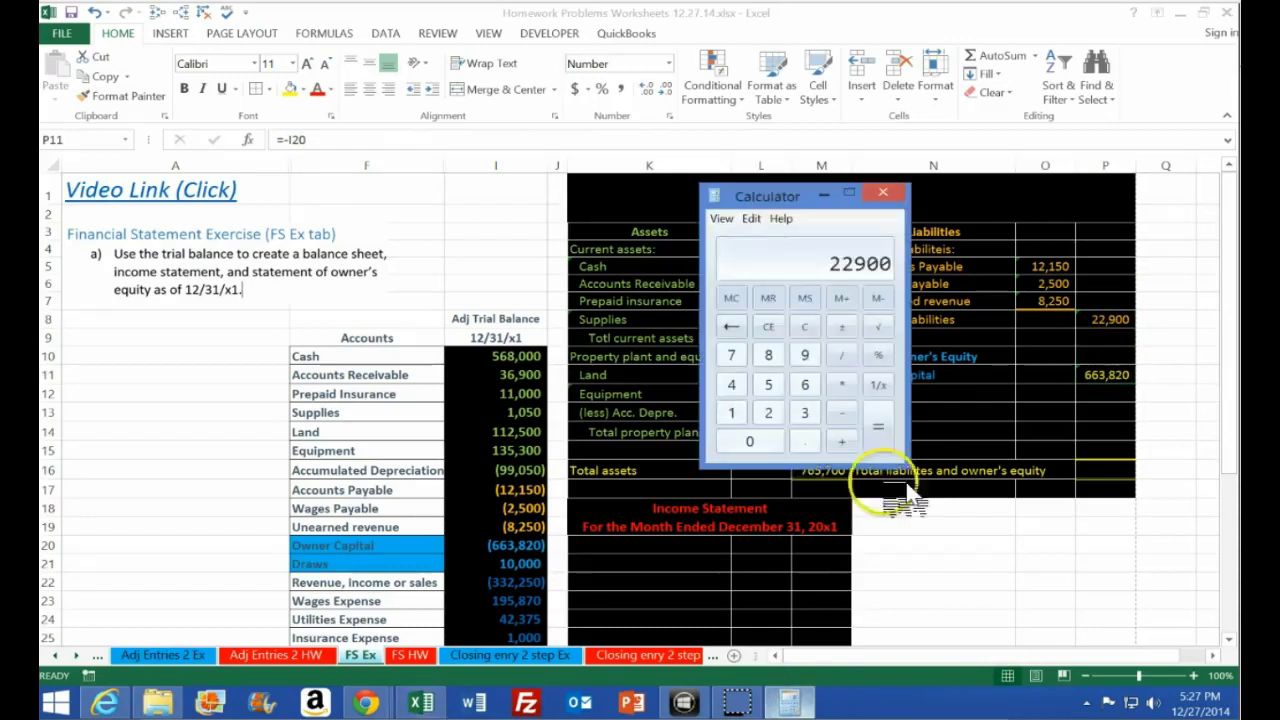
left_click(800, 328)
type("22900+663820")
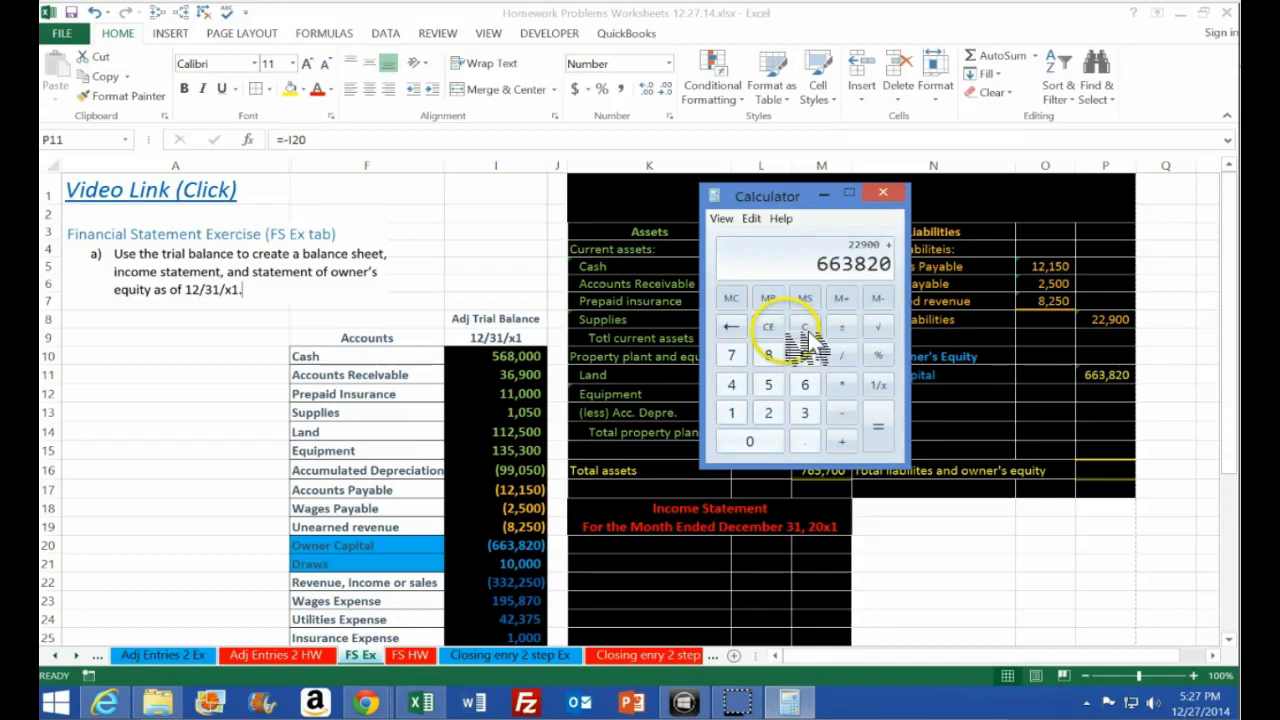
key("Return")
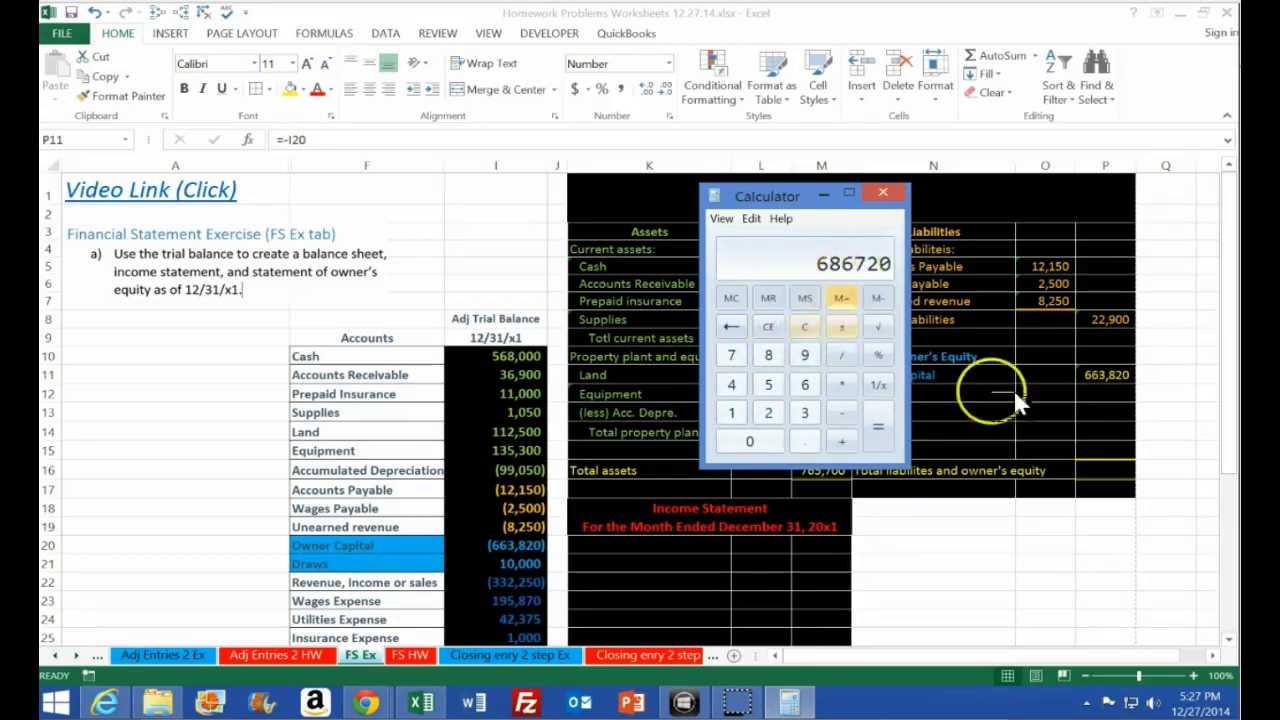
Try =SUM(P8:P11) in P16, then delete it
left_click(1106, 466)
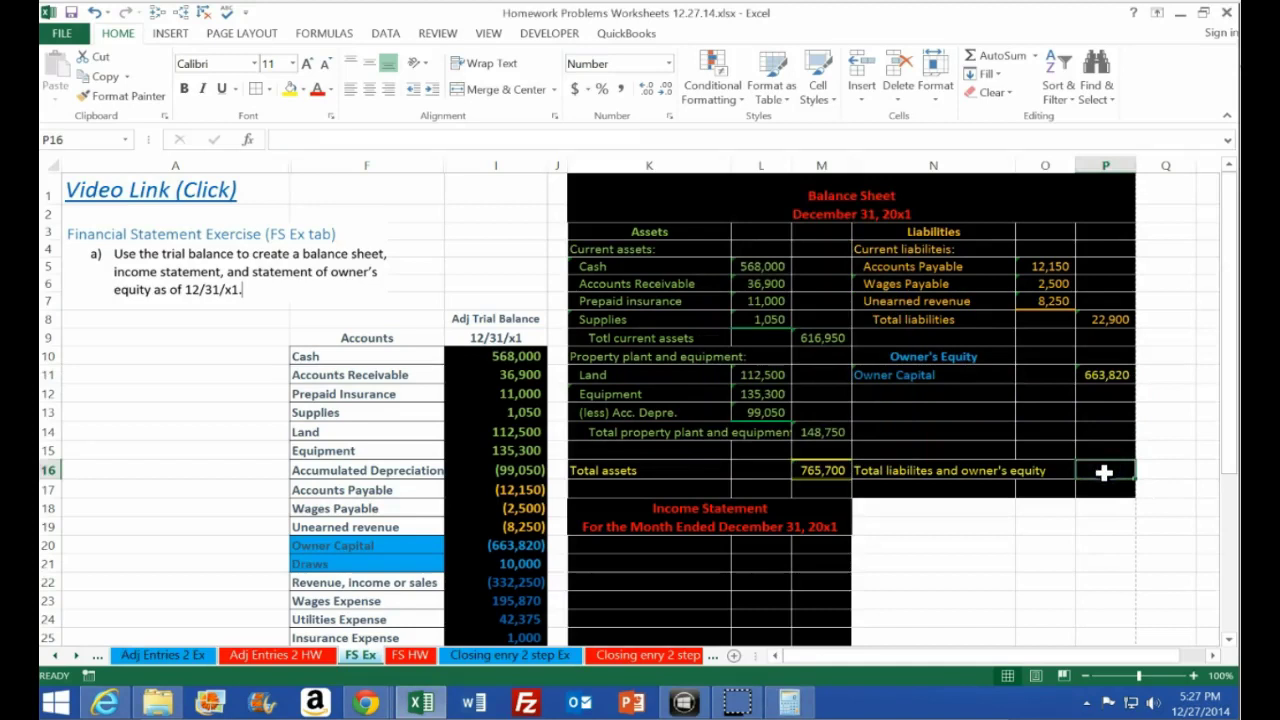
type("=sum")
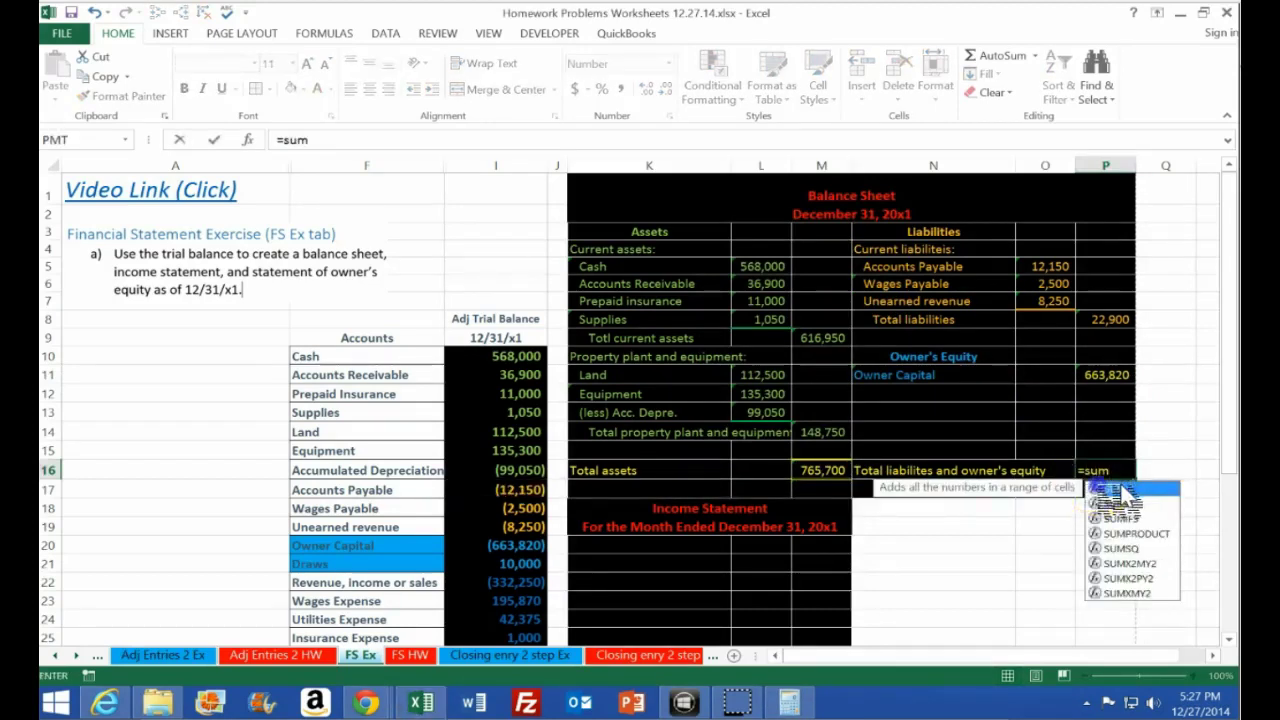
double_click(1112, 488)
left_click_drag(1105, 316, 1105, 375)
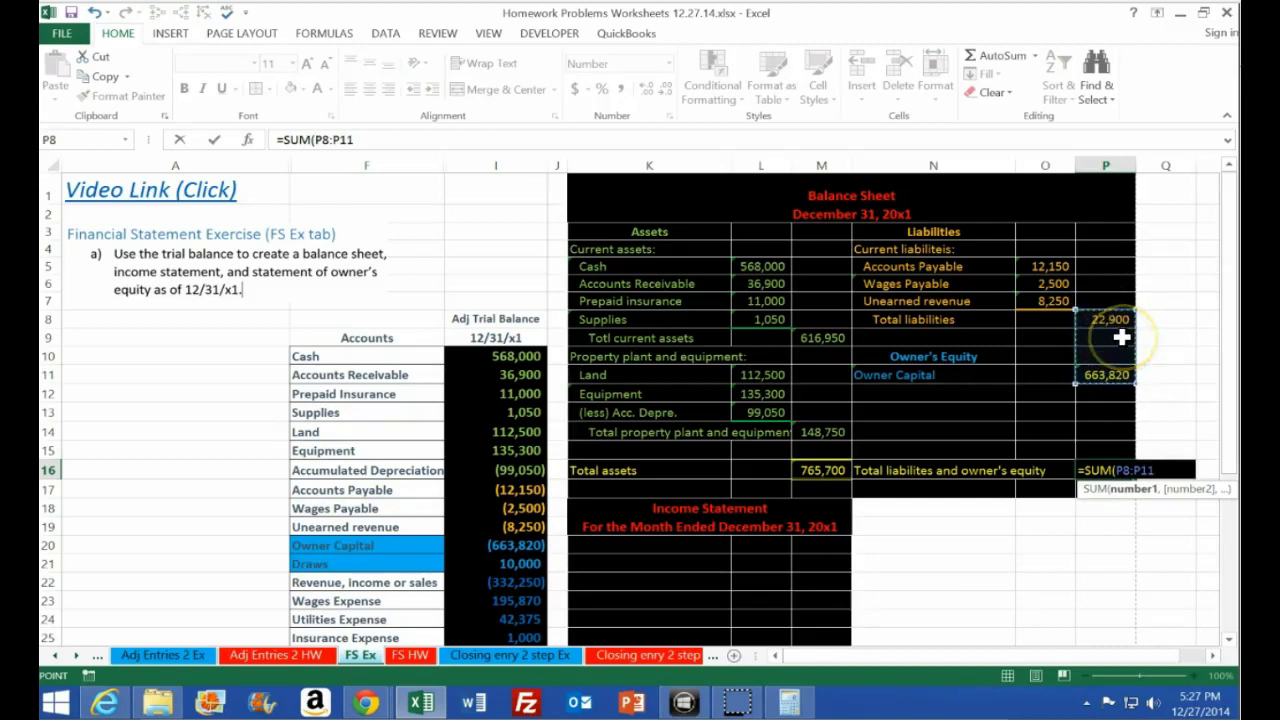
key("Return")
key("Up")
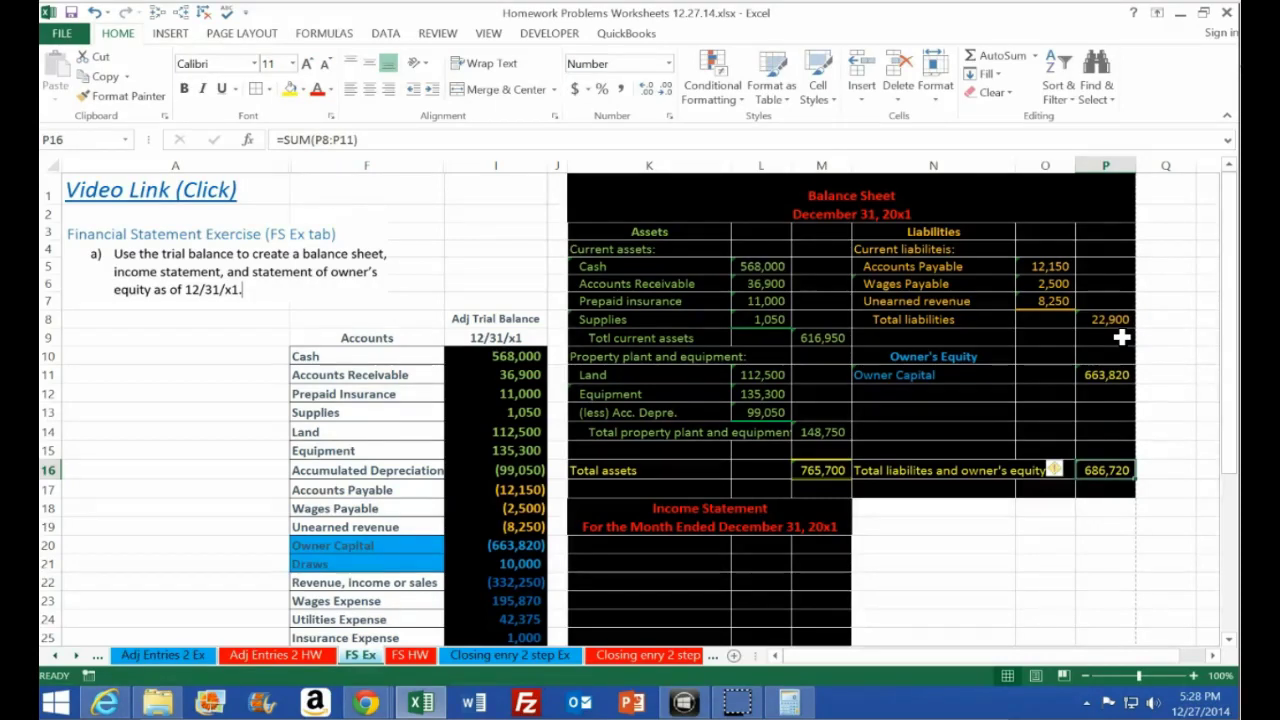
key("Delete")
Enter =P8+P11 in P16 so total liabilities and owner's equity shows 686,720
left_click(1127, 322)
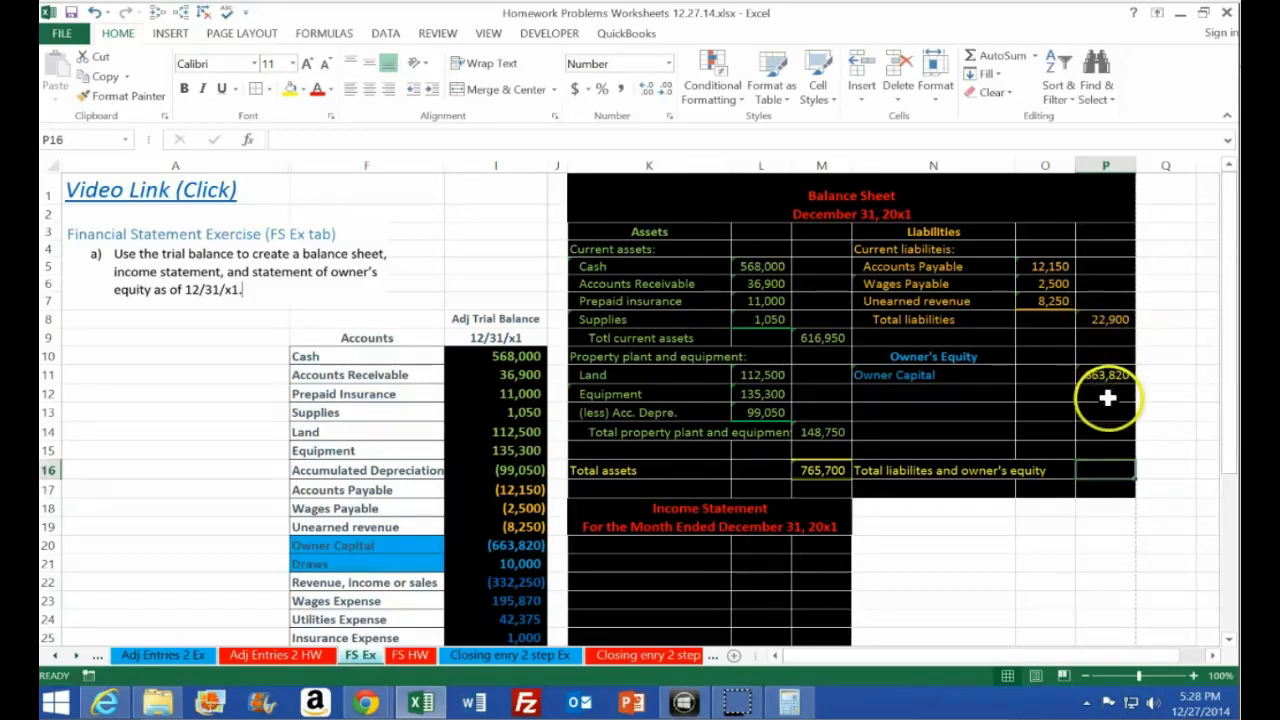
type("=")
left_click(1090, 319)
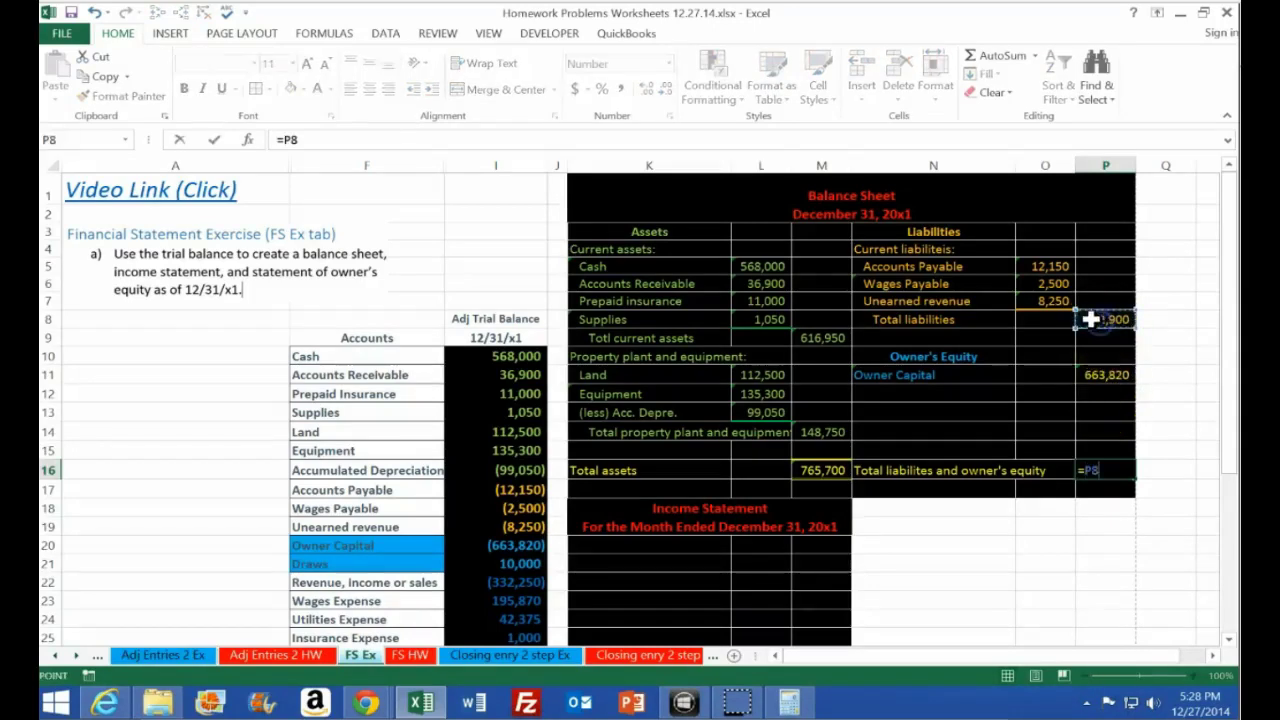
type("+")
left_click(1095, 375)
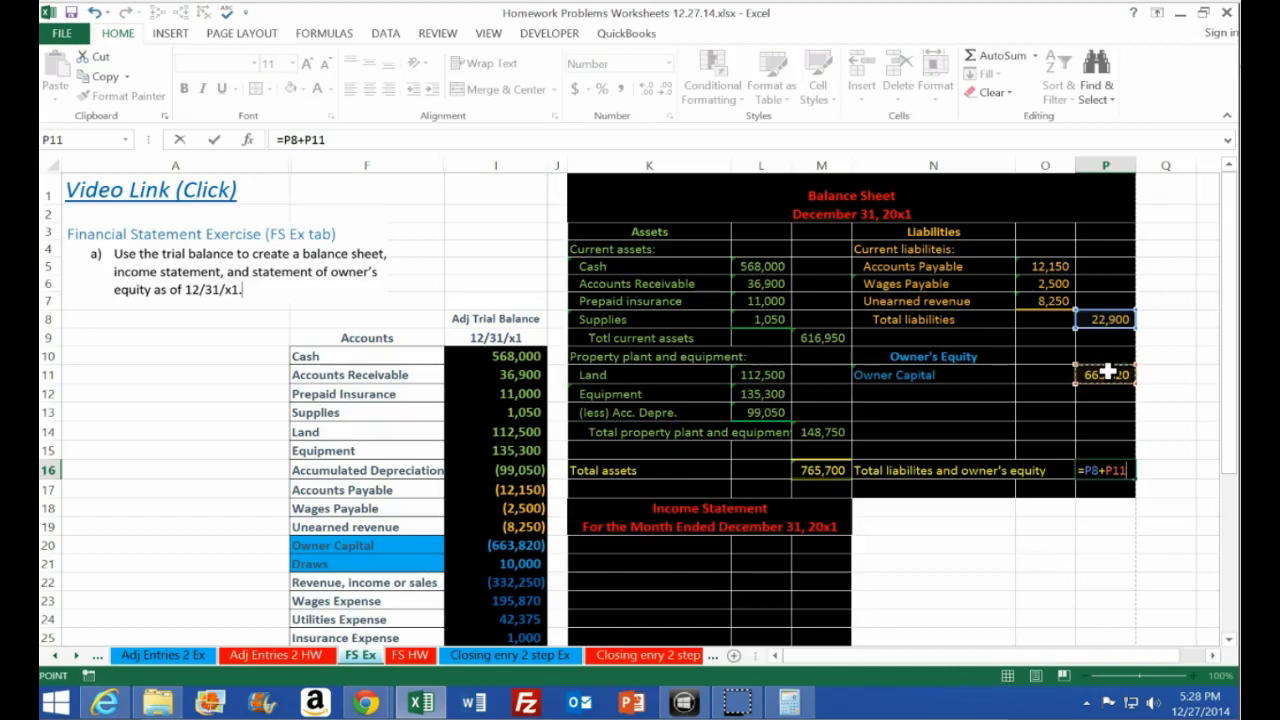
key("Return")
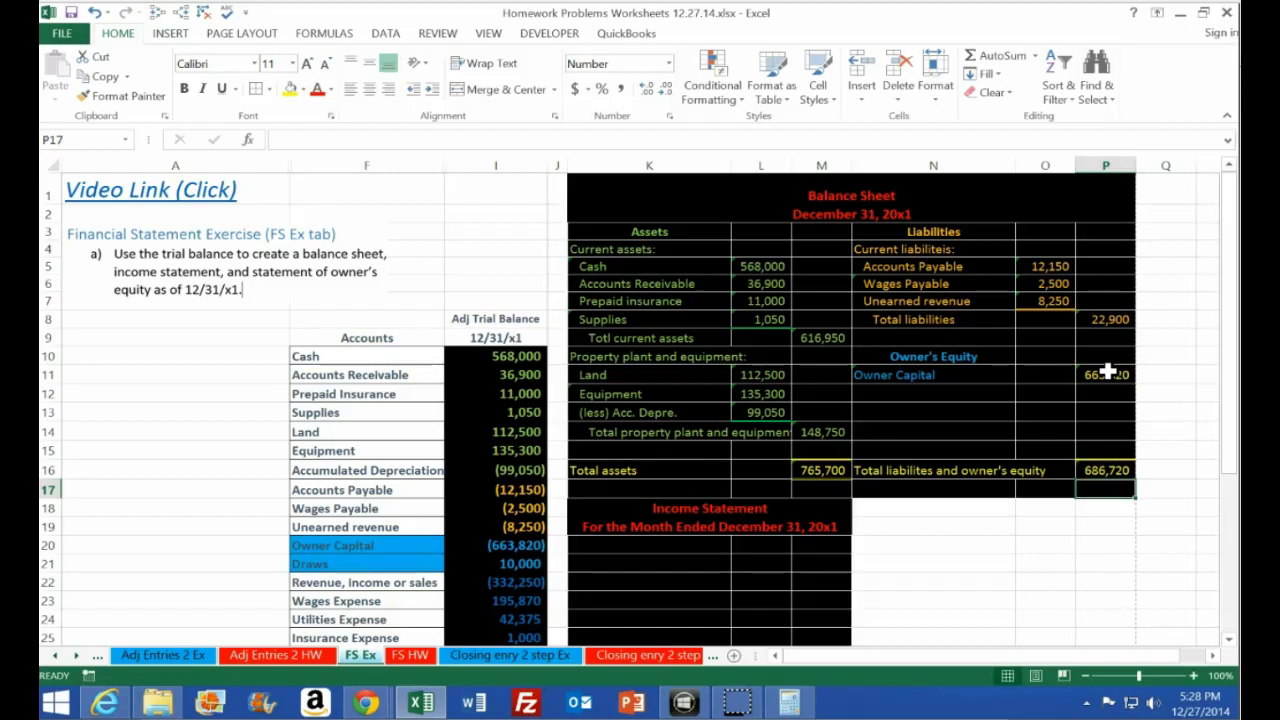
Compare the total assets formula in M16 with the liabilities and equity total
left_click(805, 472)
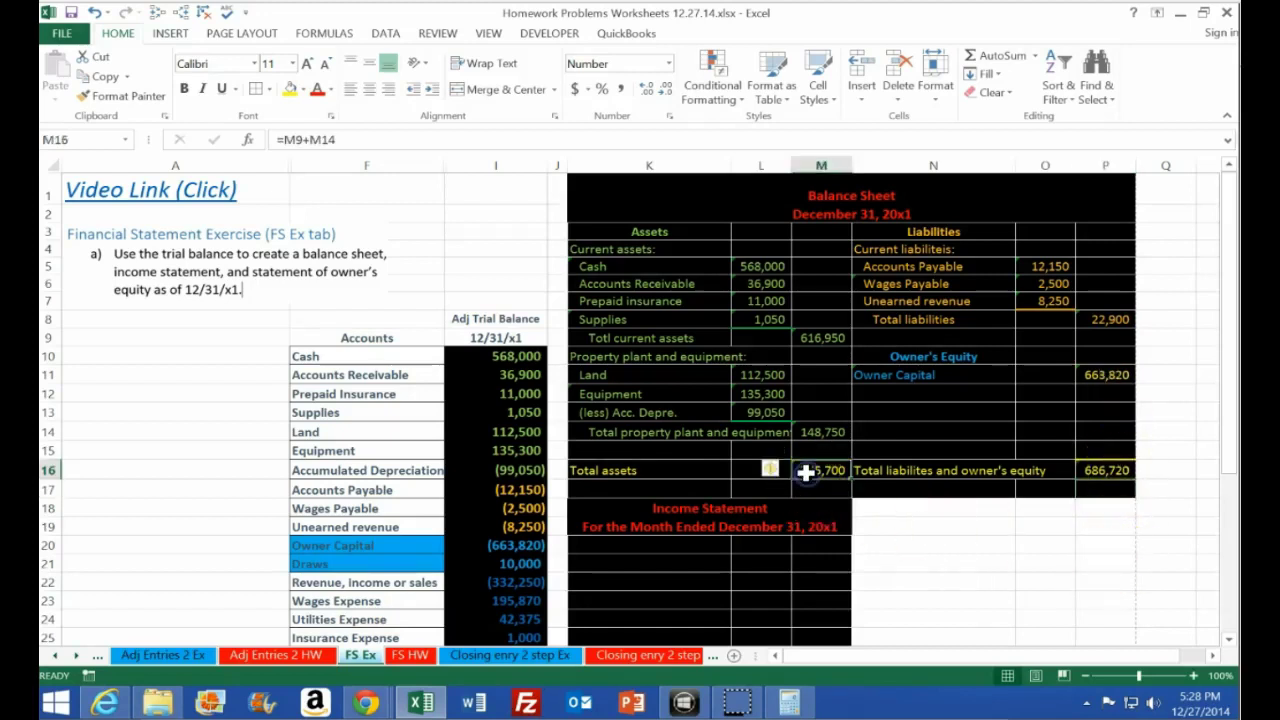
left_click(1102, 470)
left_click(1106, 522)
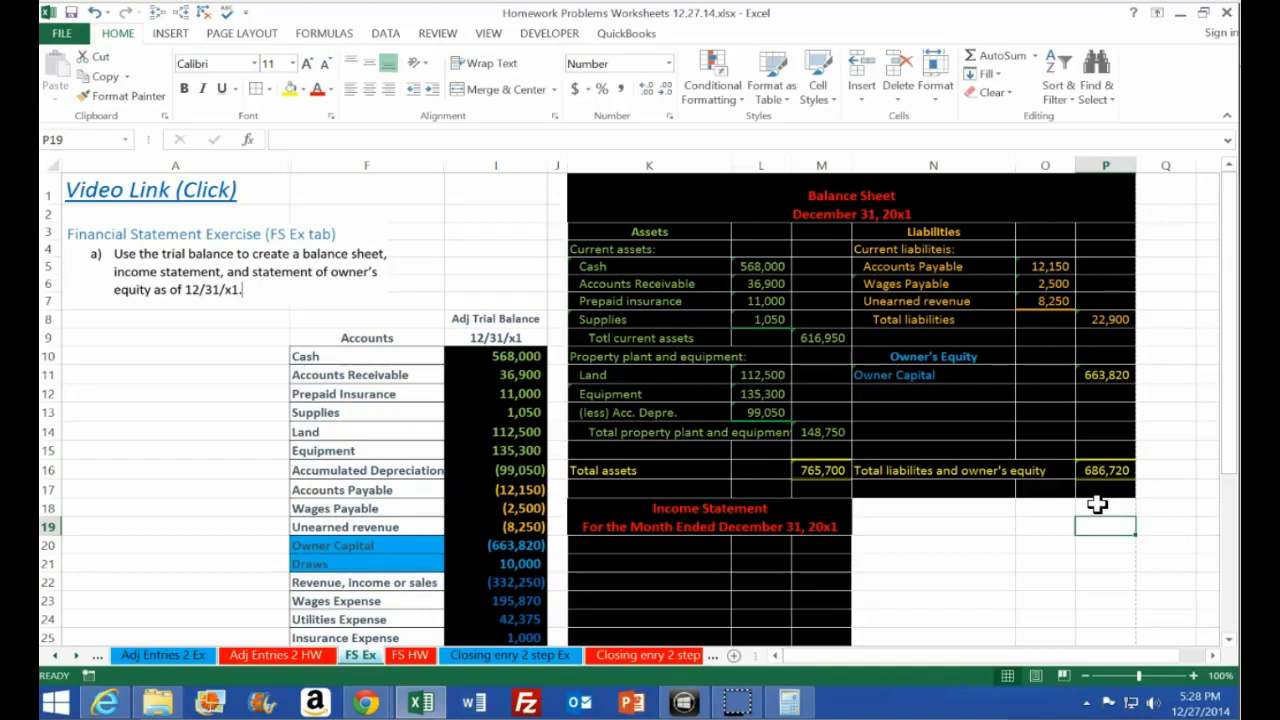
Review the trial balance Owner Capital, Draws, revenue and expense amounts and their totals
scroll(1023, 530, "down", 1)
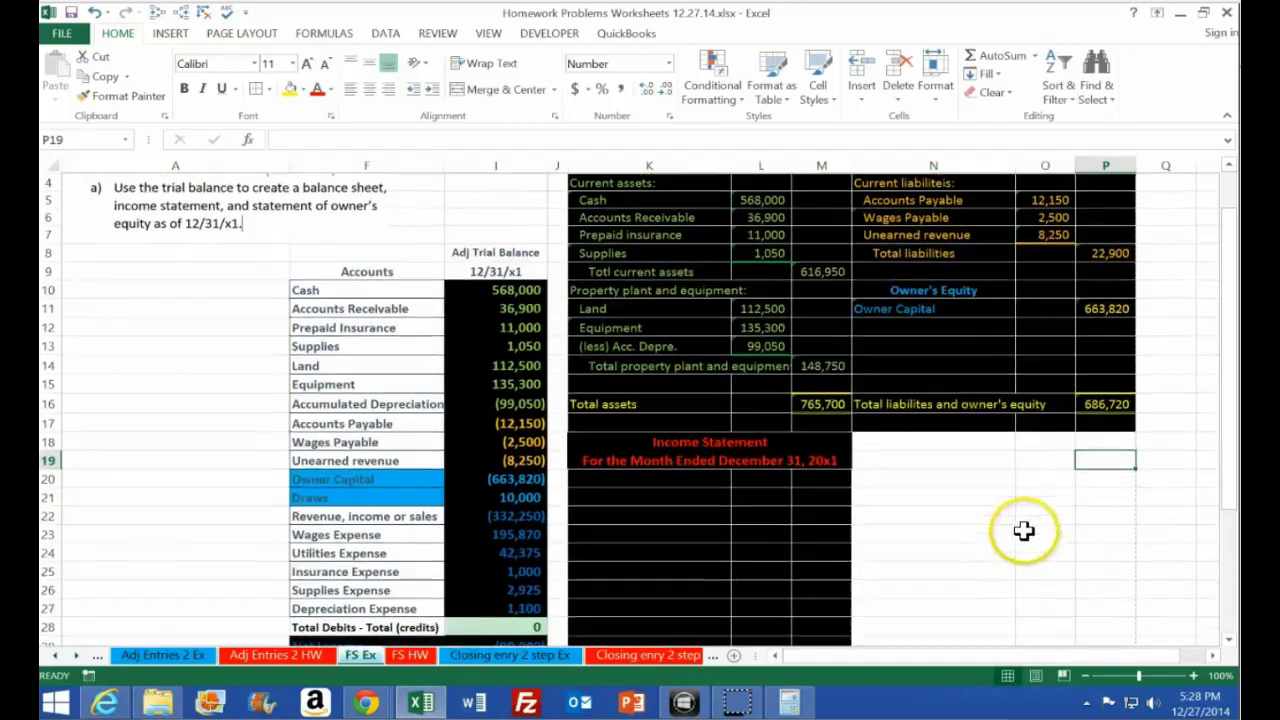
left_click(379, 479)
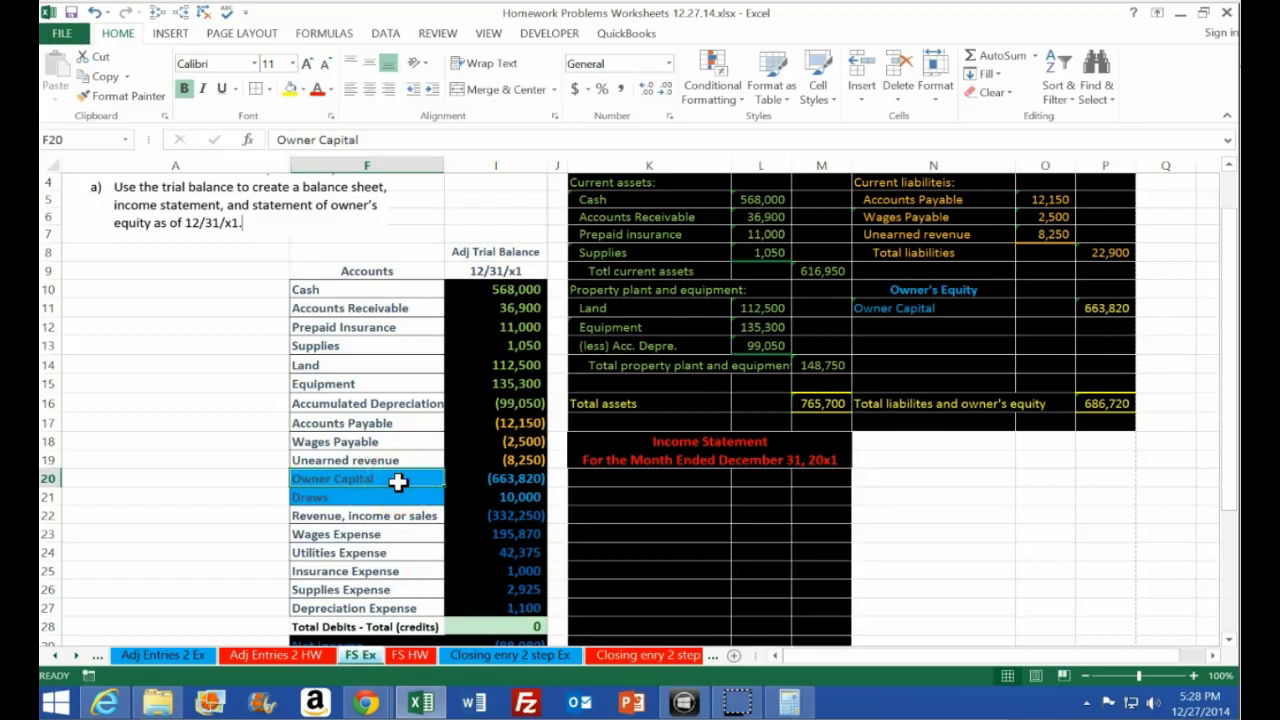
left_click(484, 478, "ctrl")
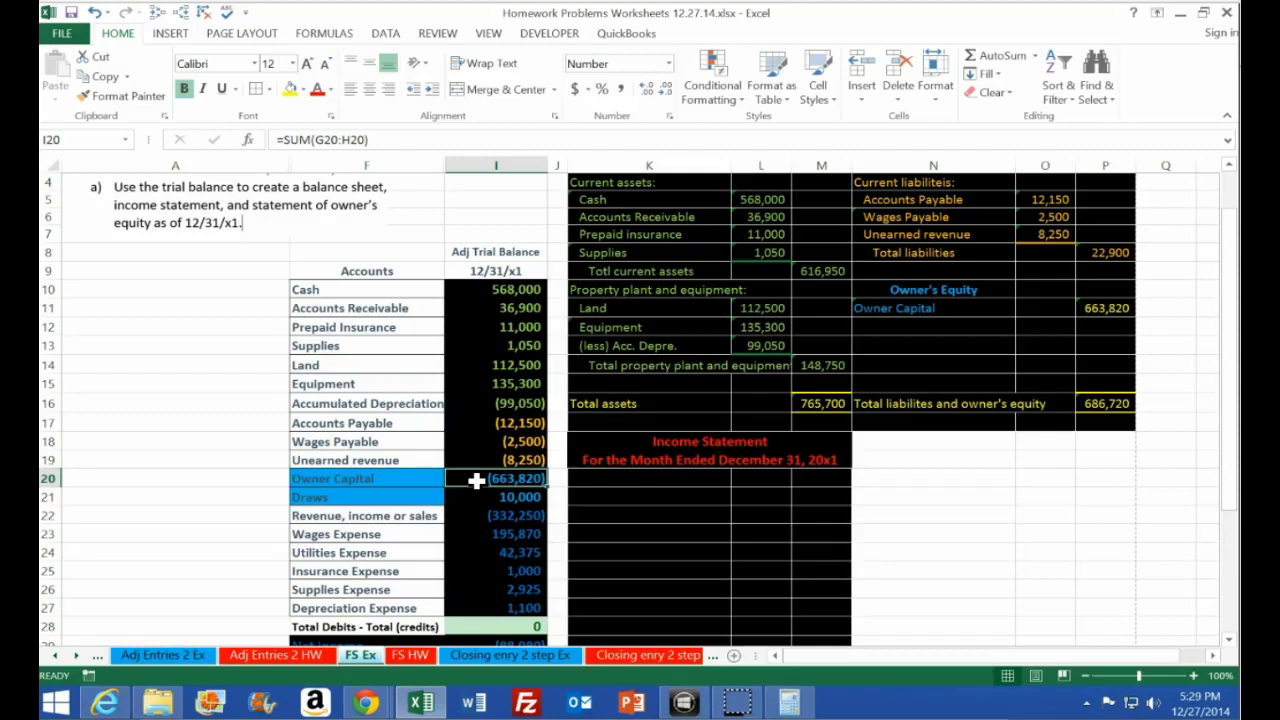
left_click(497, 480, "ctrl")
left_click_drag(463, 503, 477, 600)
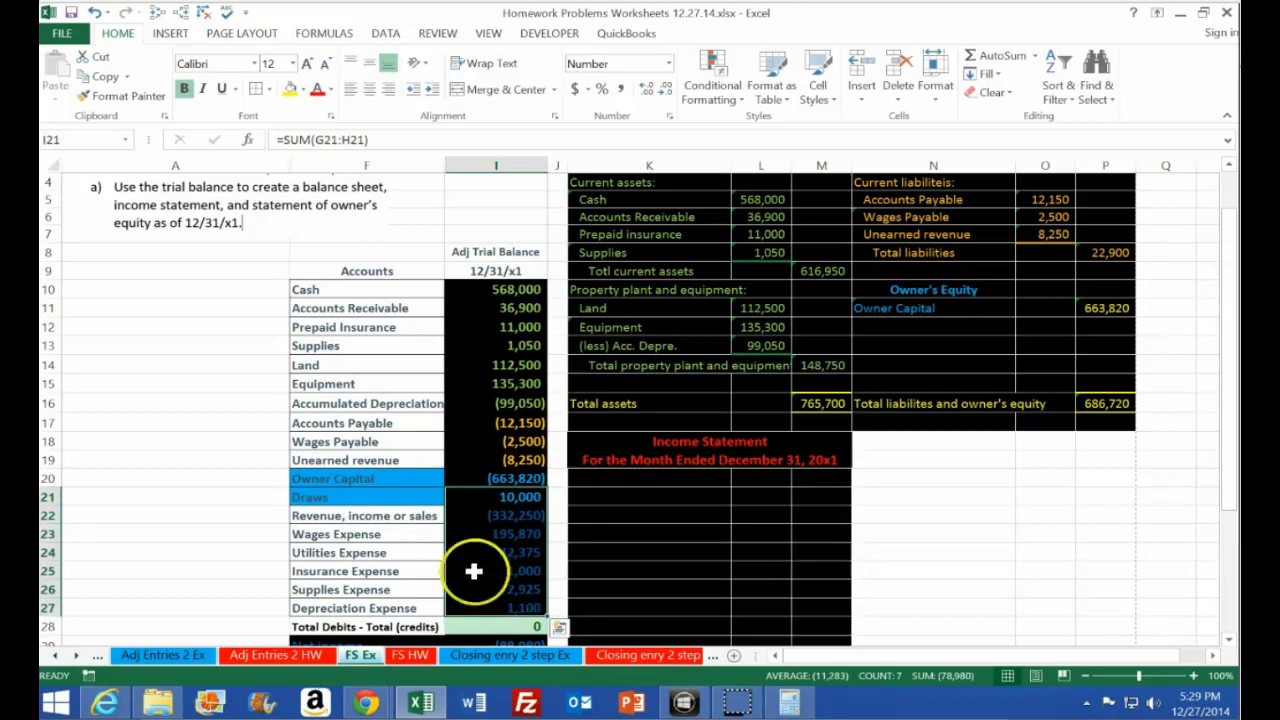
left_click(489, 481)
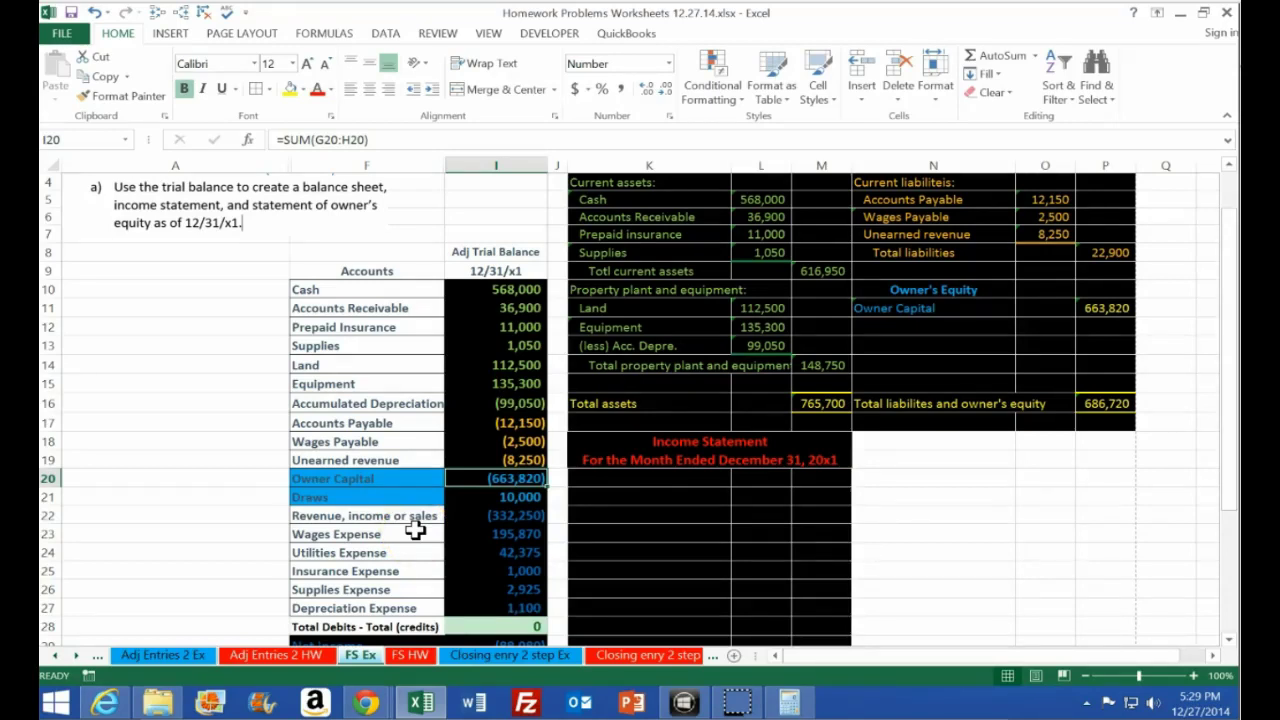
left_click_drag(511, 518, 523, 601)
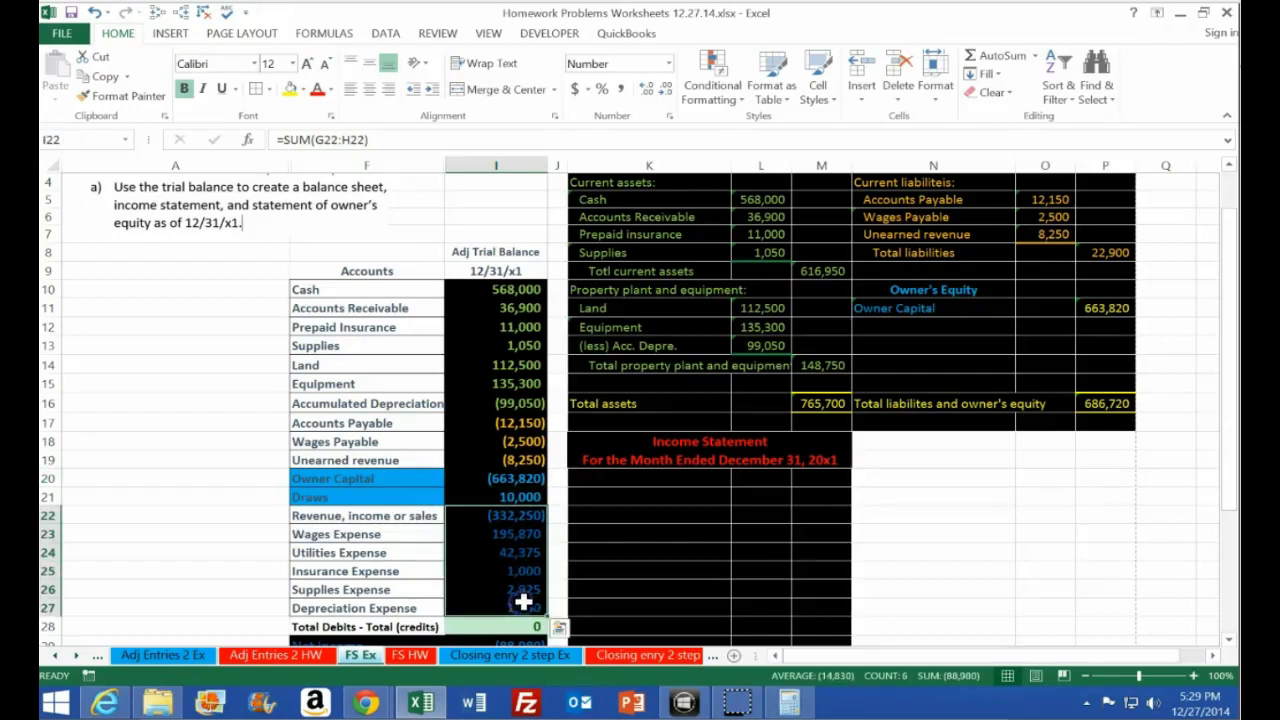
left_click(506, 497)
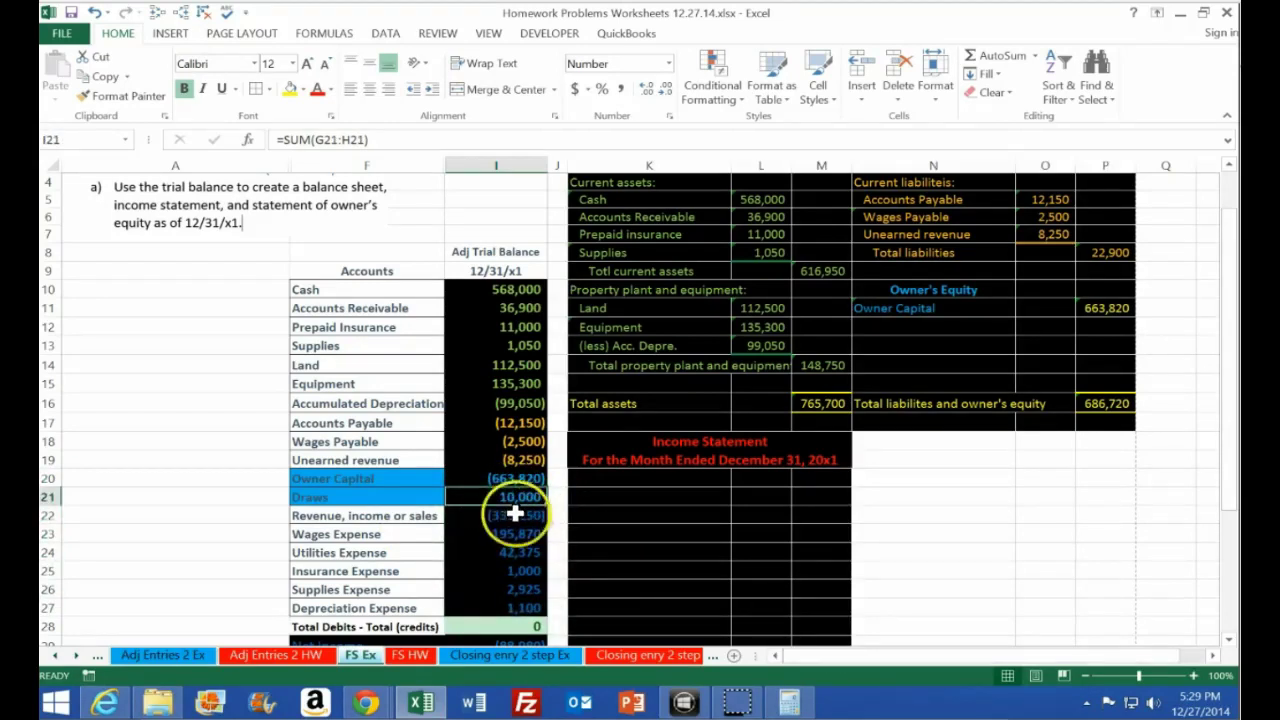
Clear the Owner Capital amount in P11, dropping the total to 22,900
left_click(1085, 309)
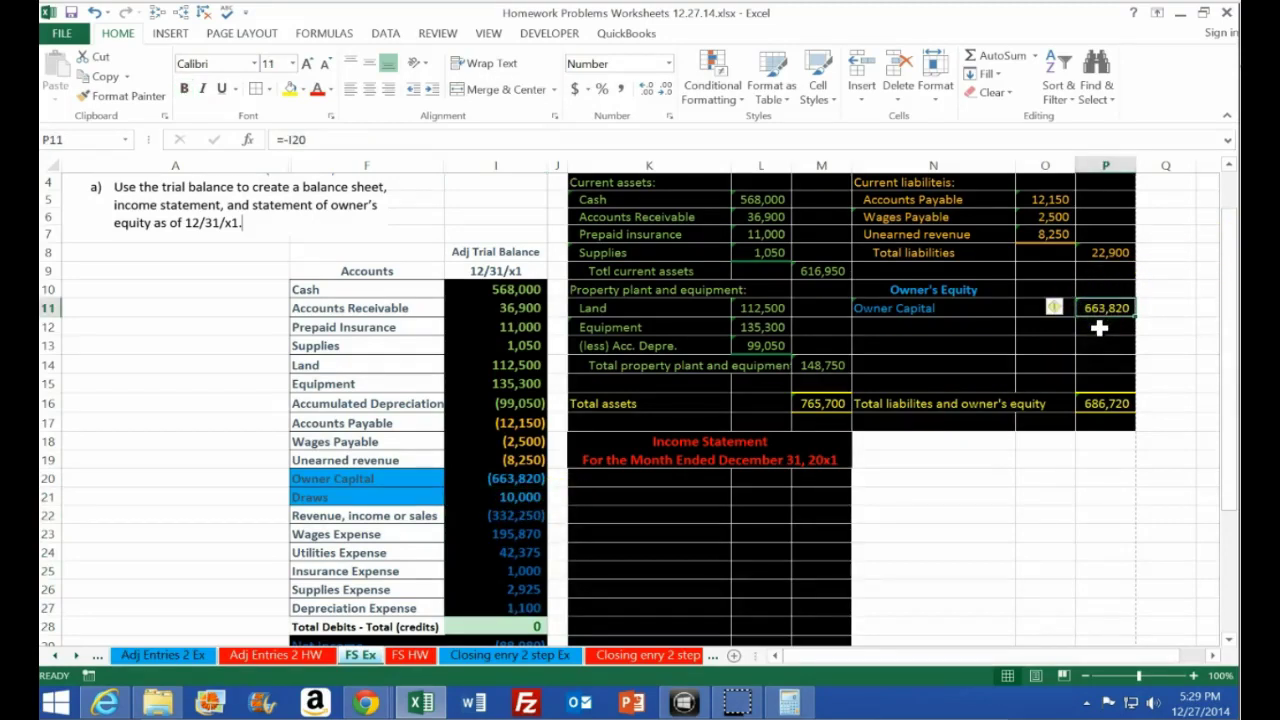
key("Delete")
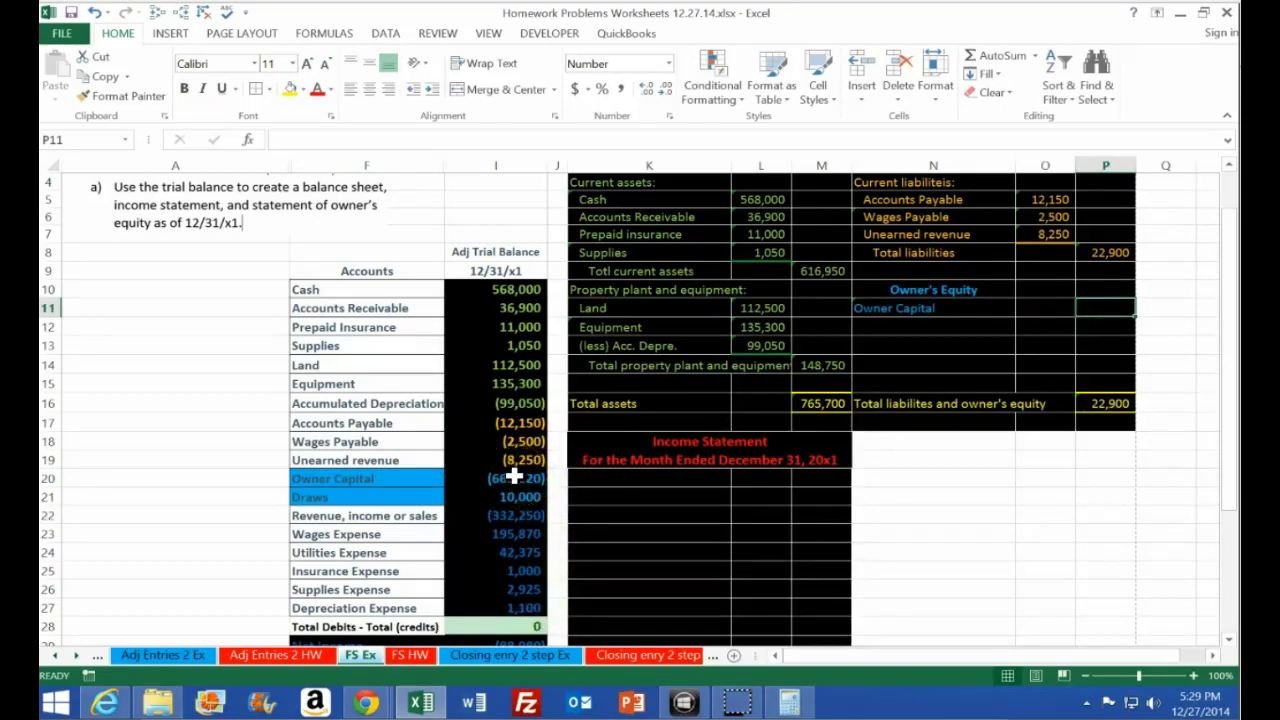
left_click(789, 703)
In Calculator, combine revenue 332250 with the expenses 195870, 42375 and 2925 toward ending capital
left_click(805, 326)
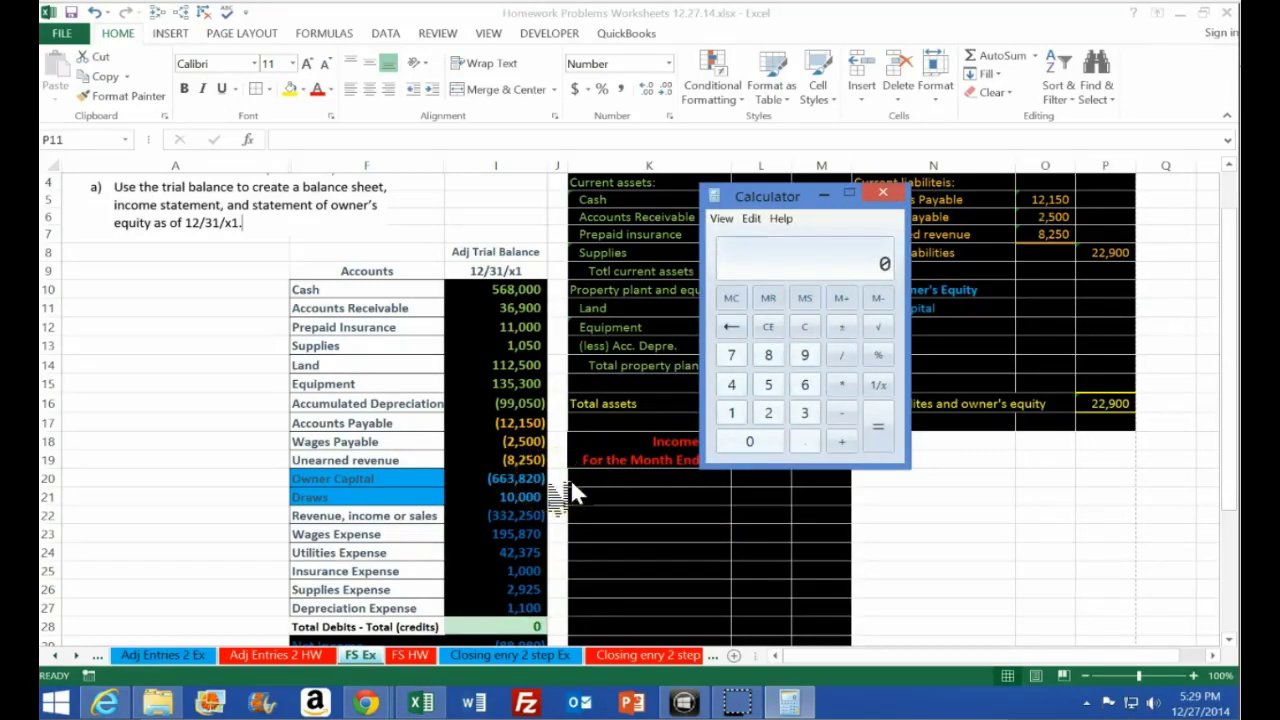
type("20 - ")
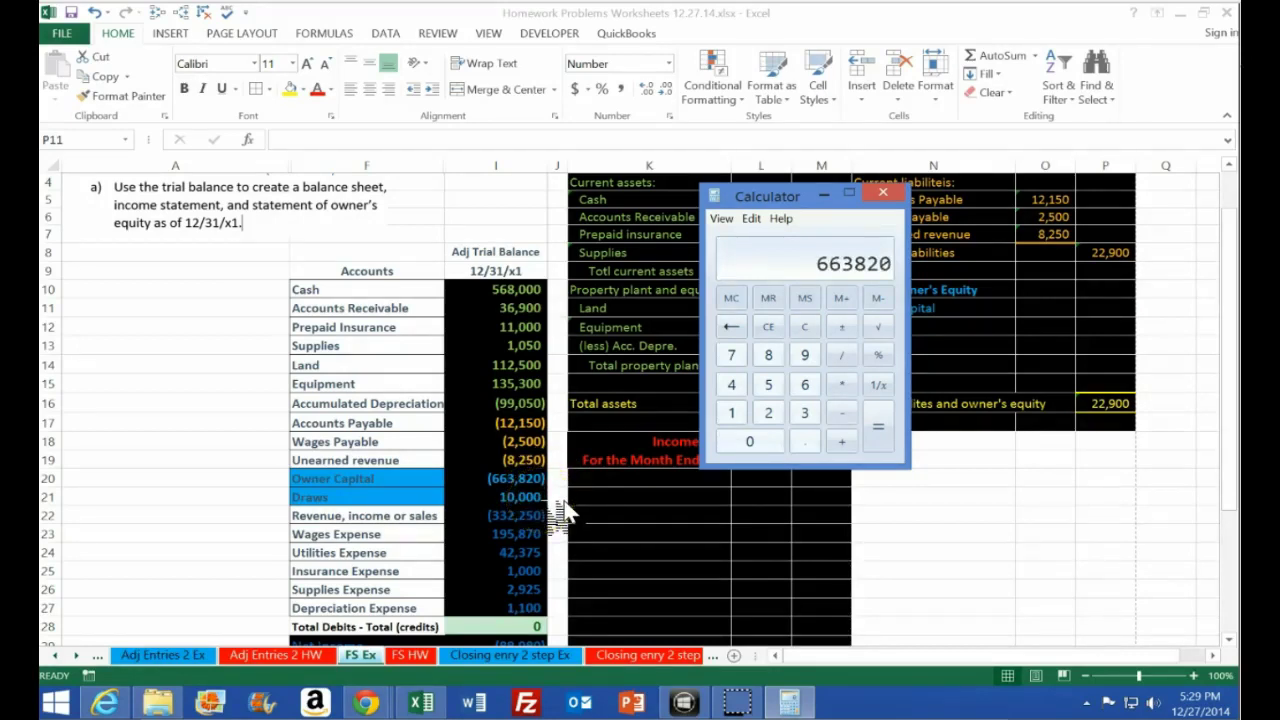
type("10000")
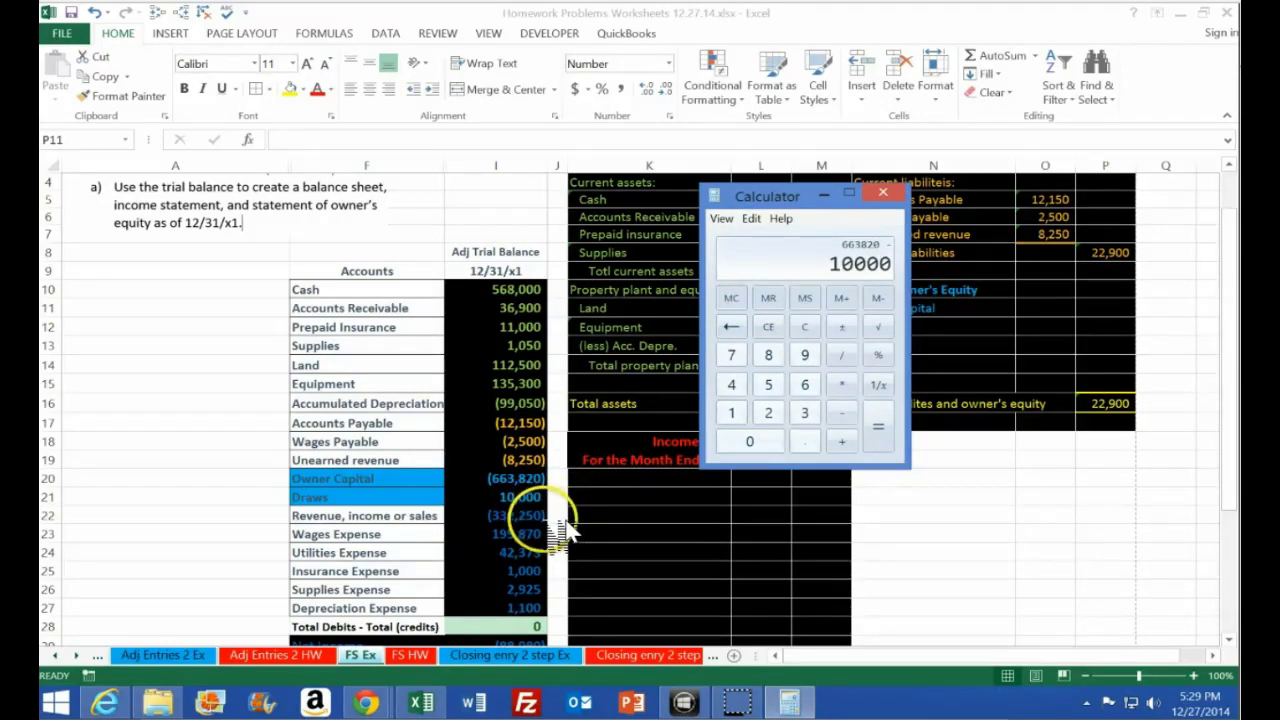
key("plus")
type("332250")
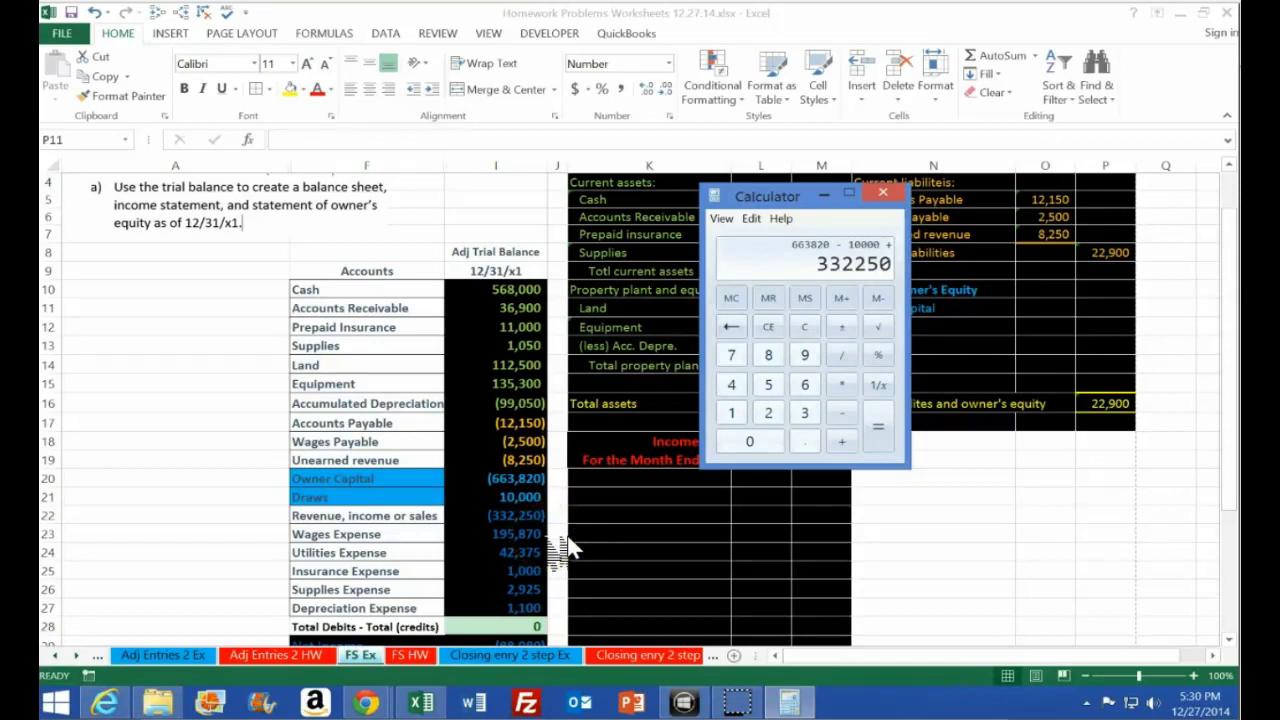
key("minus")
type("195870")
key("minus")
type("42375")
key("minus")
type("1000")
key("minus")
type("2925")
key("minus")
type("11")
key("Return")
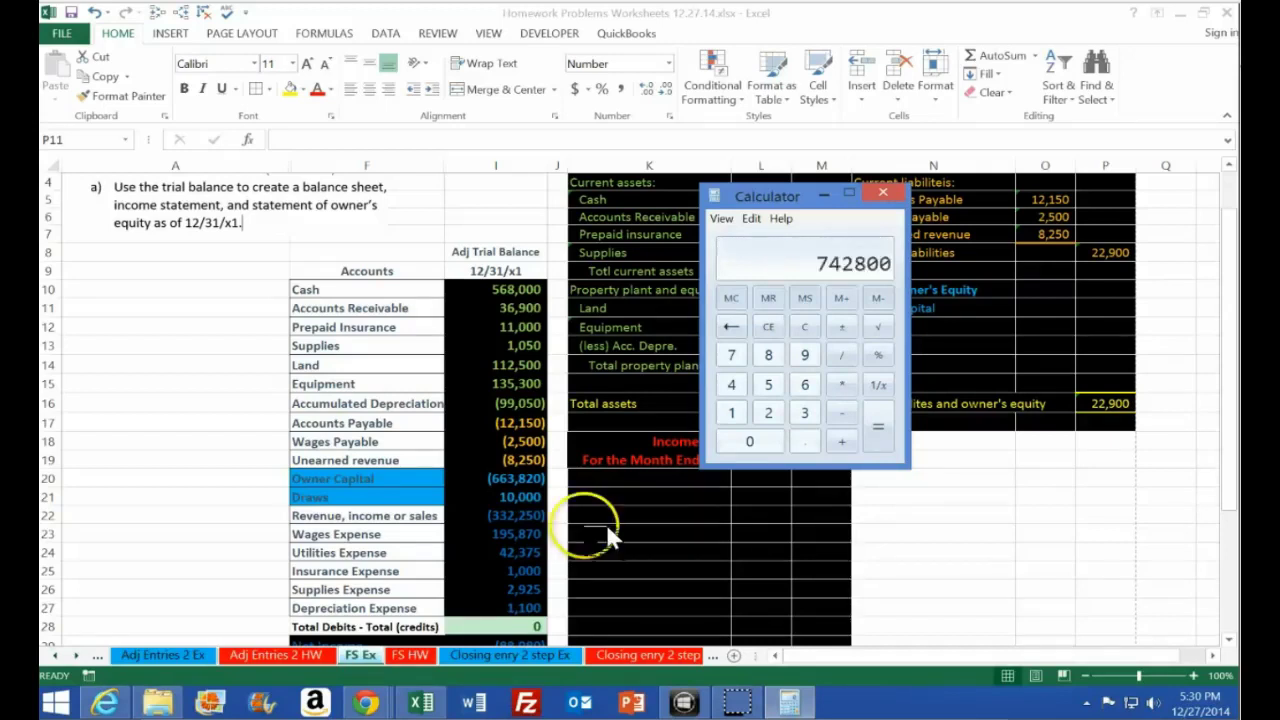
Enter =SUM(I22:I27) in I29 so Net Income shows (88,980)
left_click(850, 268)
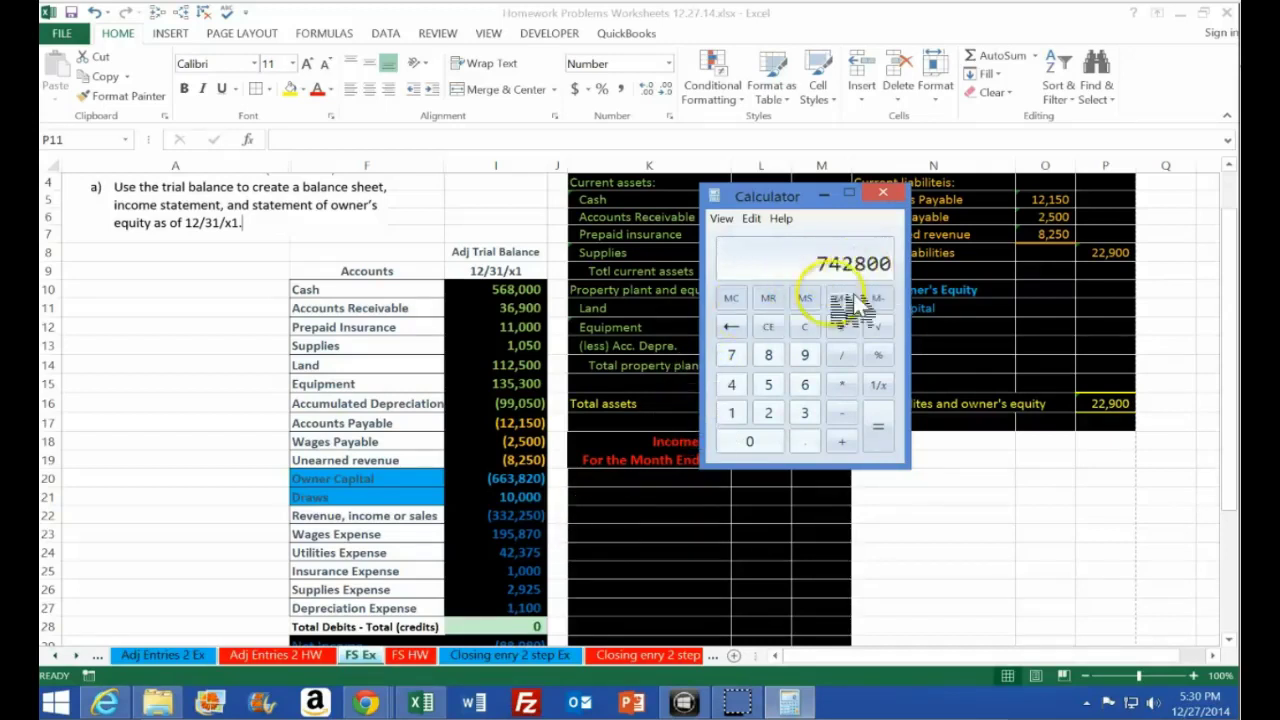
left_click(505, 477)
left_click_drag(505, 477, 520, 605)
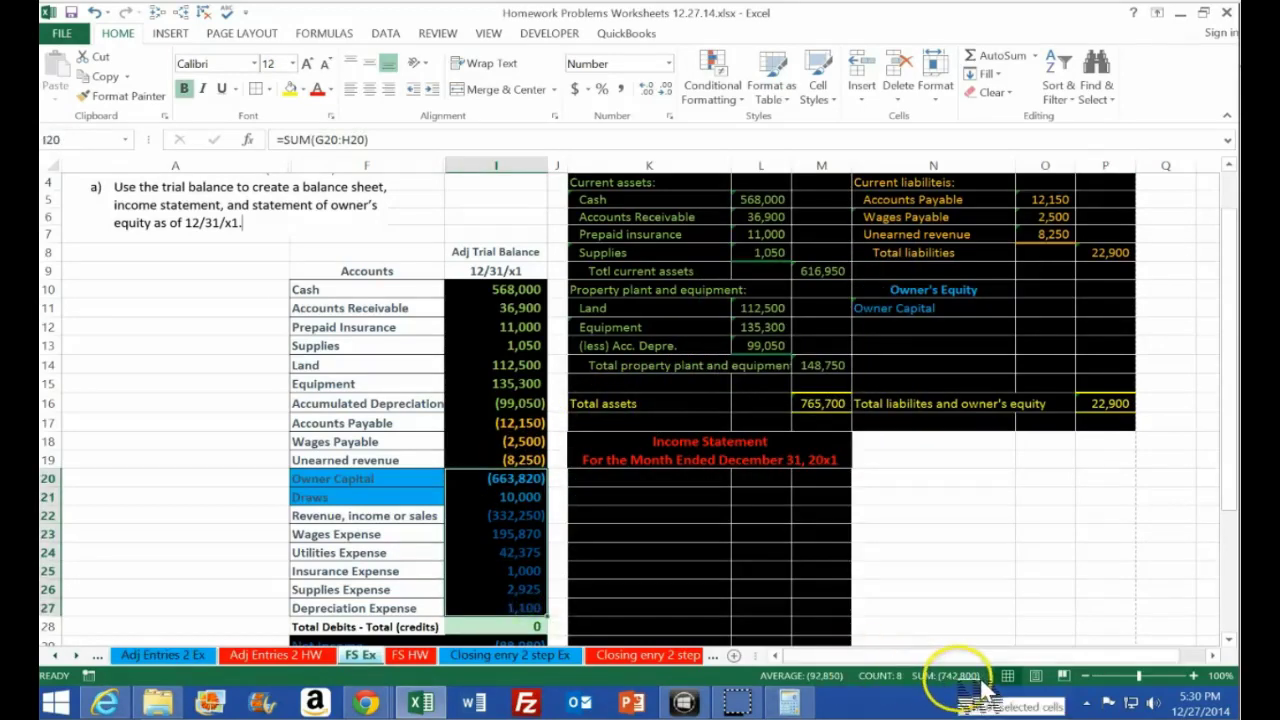
scroll(658, 569, "down", 1)
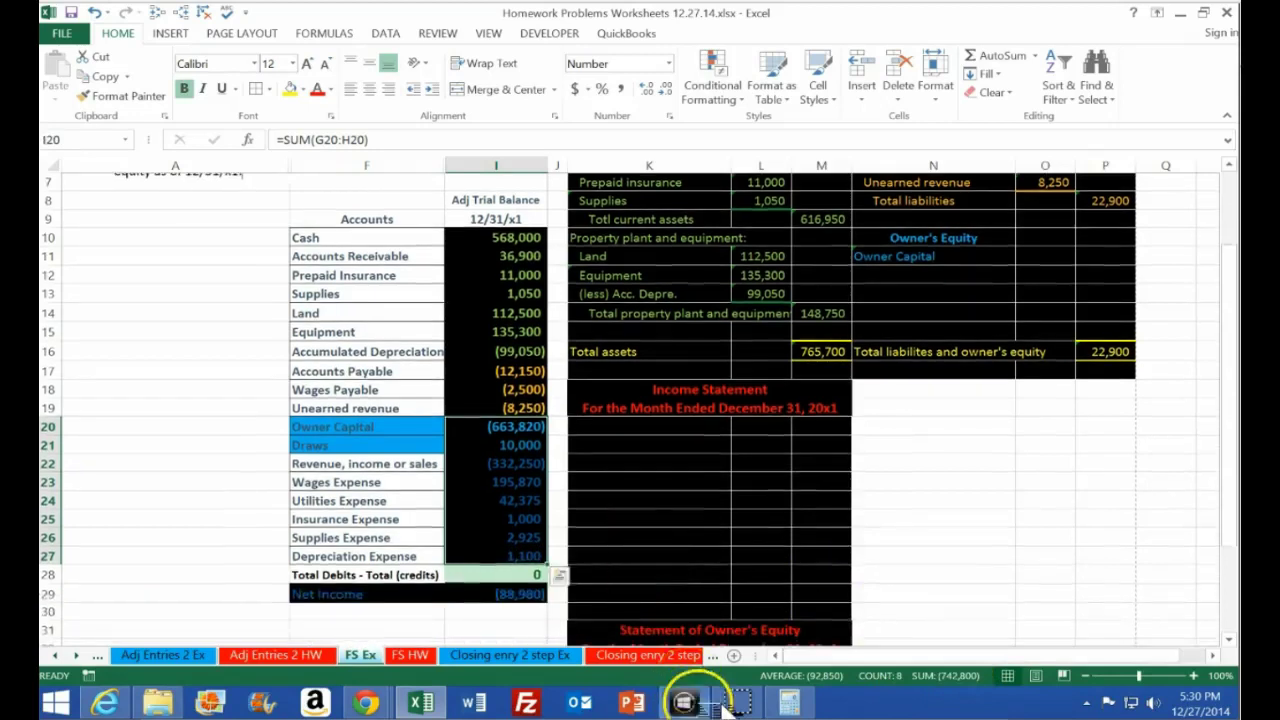
left_click(789, 703)
left_click(530, 594)
type("=SUM(I22:I27)")
double_click(546, 594)
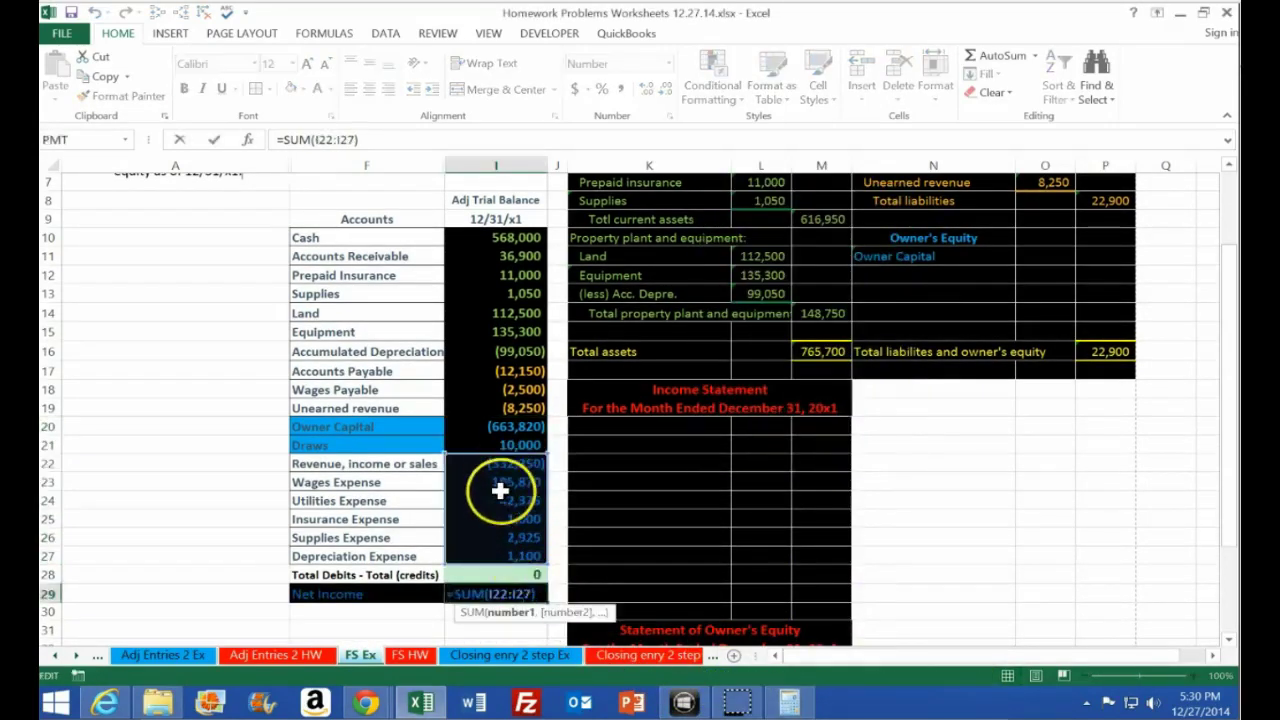
key("Return")
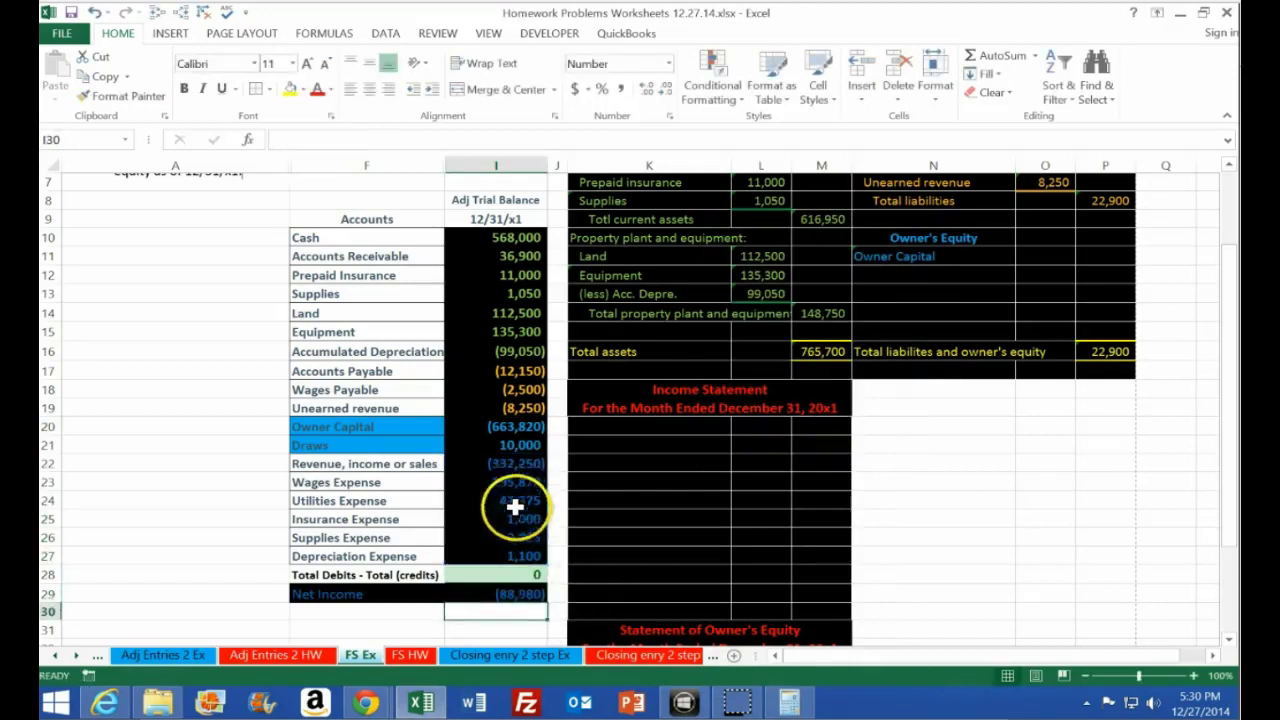
Compute 663820 + 88980 − 10000 = 742800 in Calculator, then close it
left_click(798, 703)
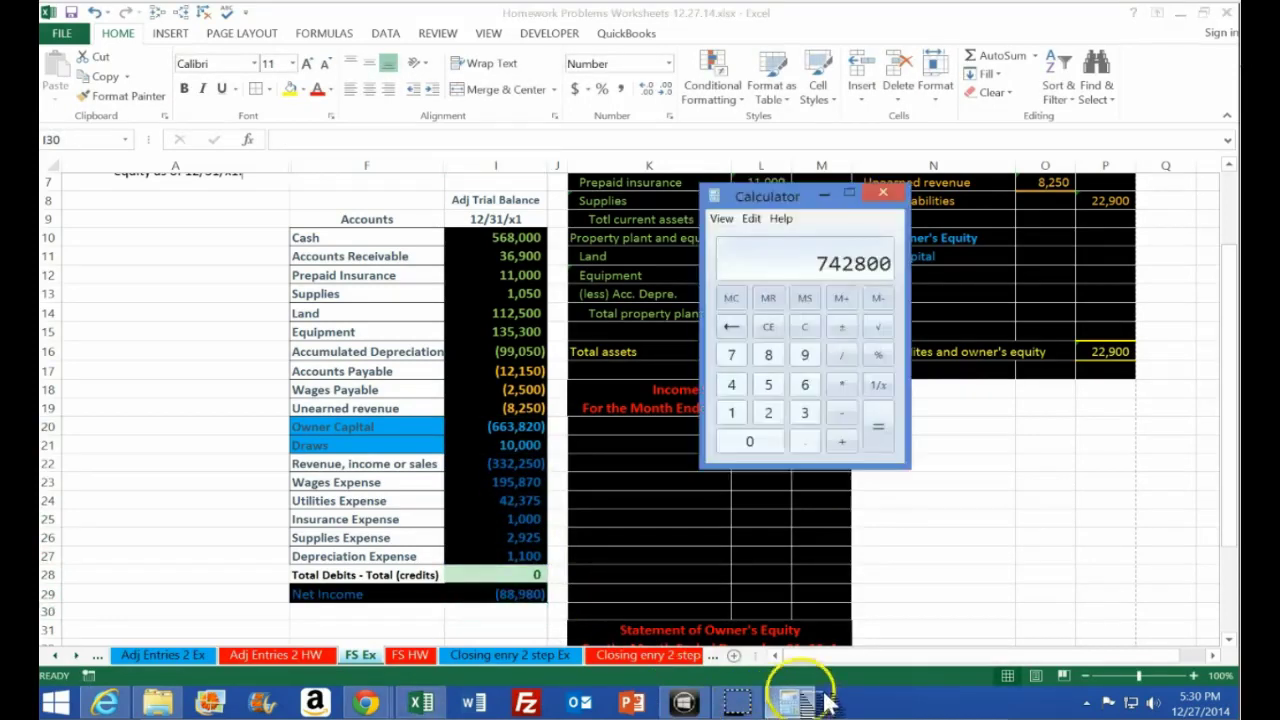
left_click(804, 327)
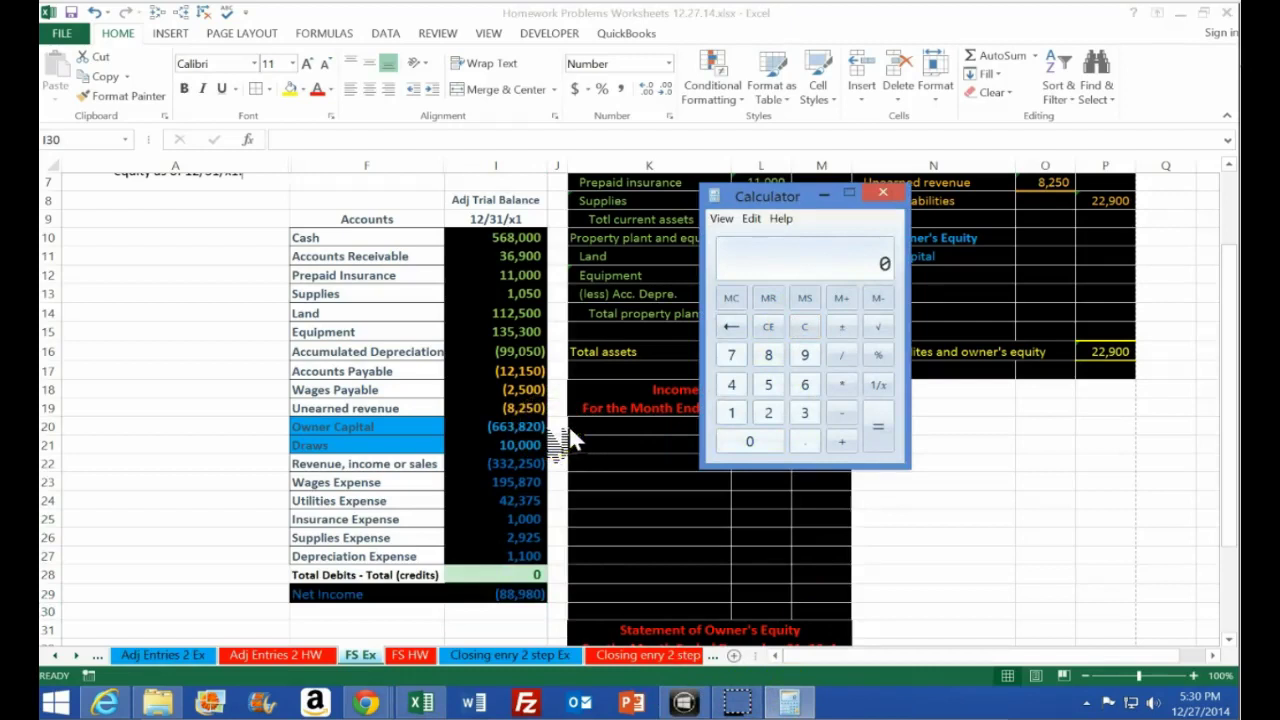
type("663820")
key("plus")
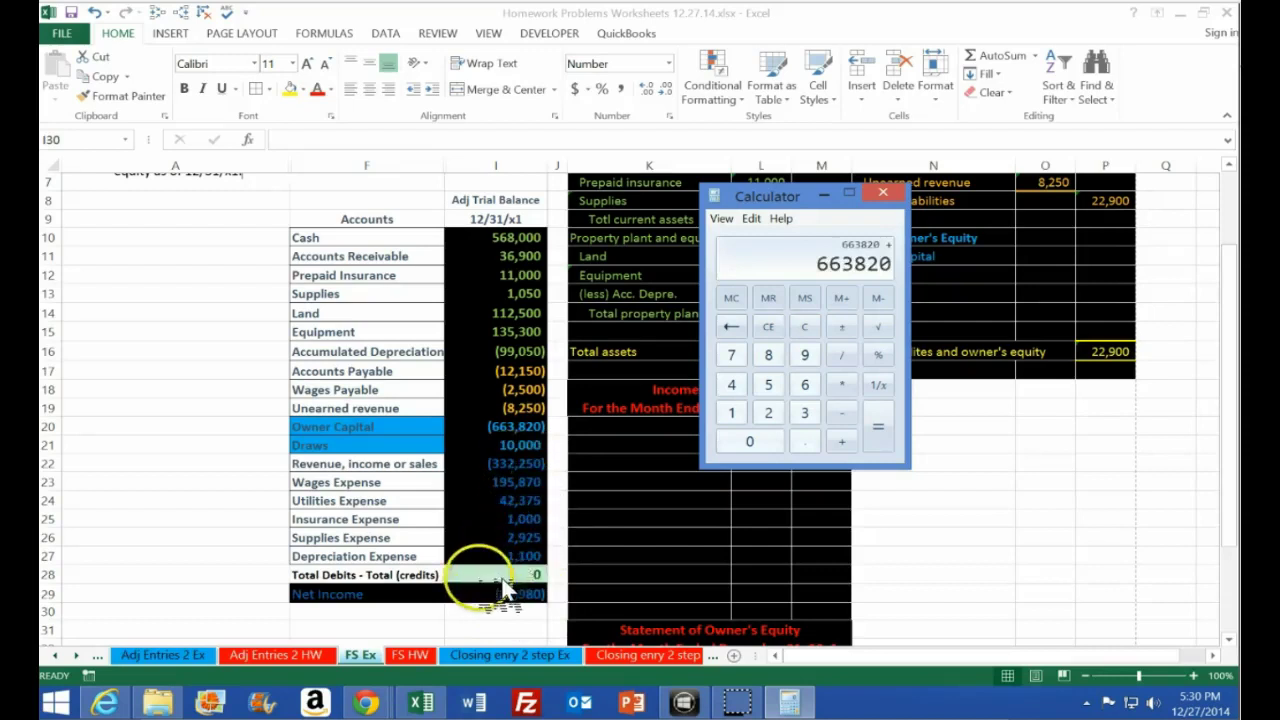
type("88980")
key("minus")
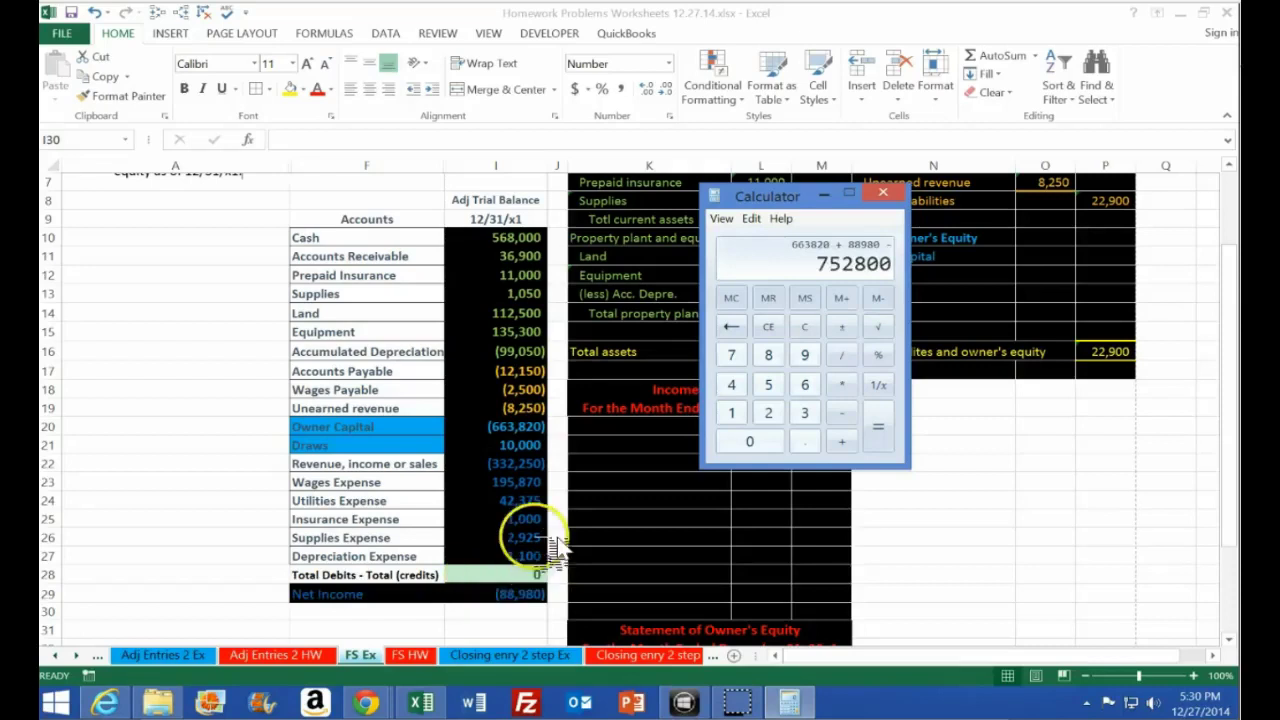
type("10000")
key("Return")
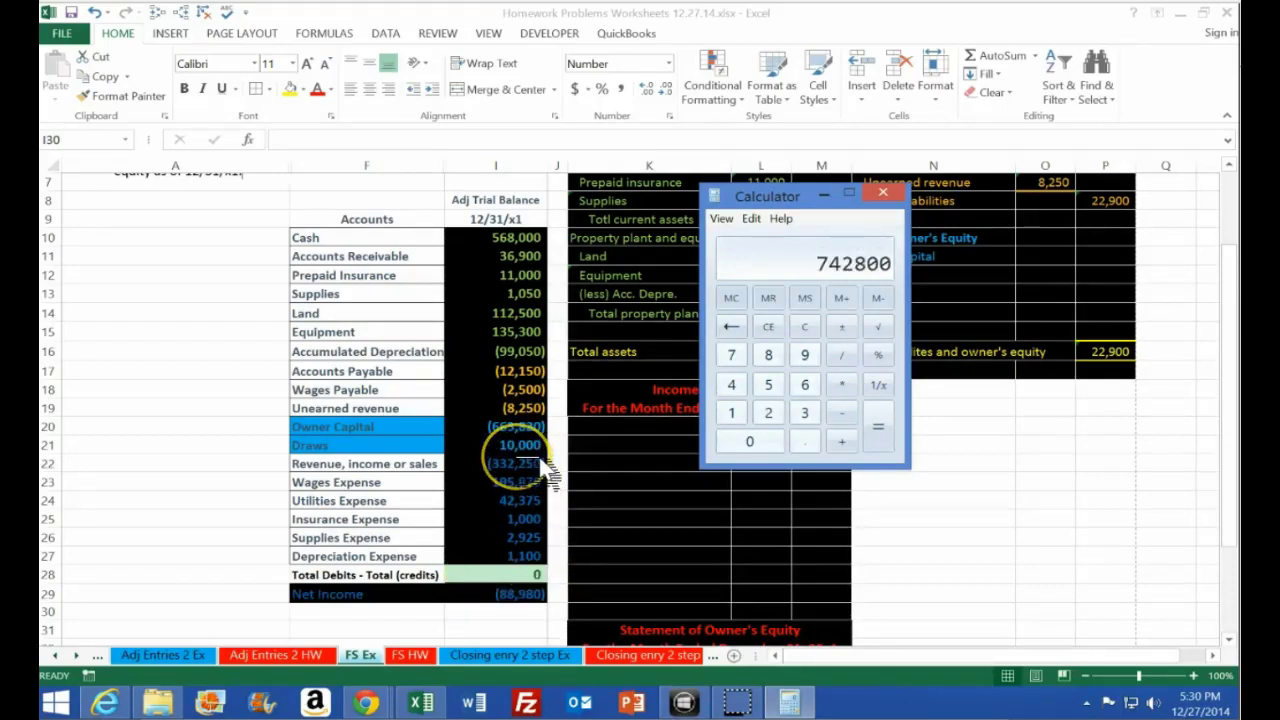
left_click(603, 489)
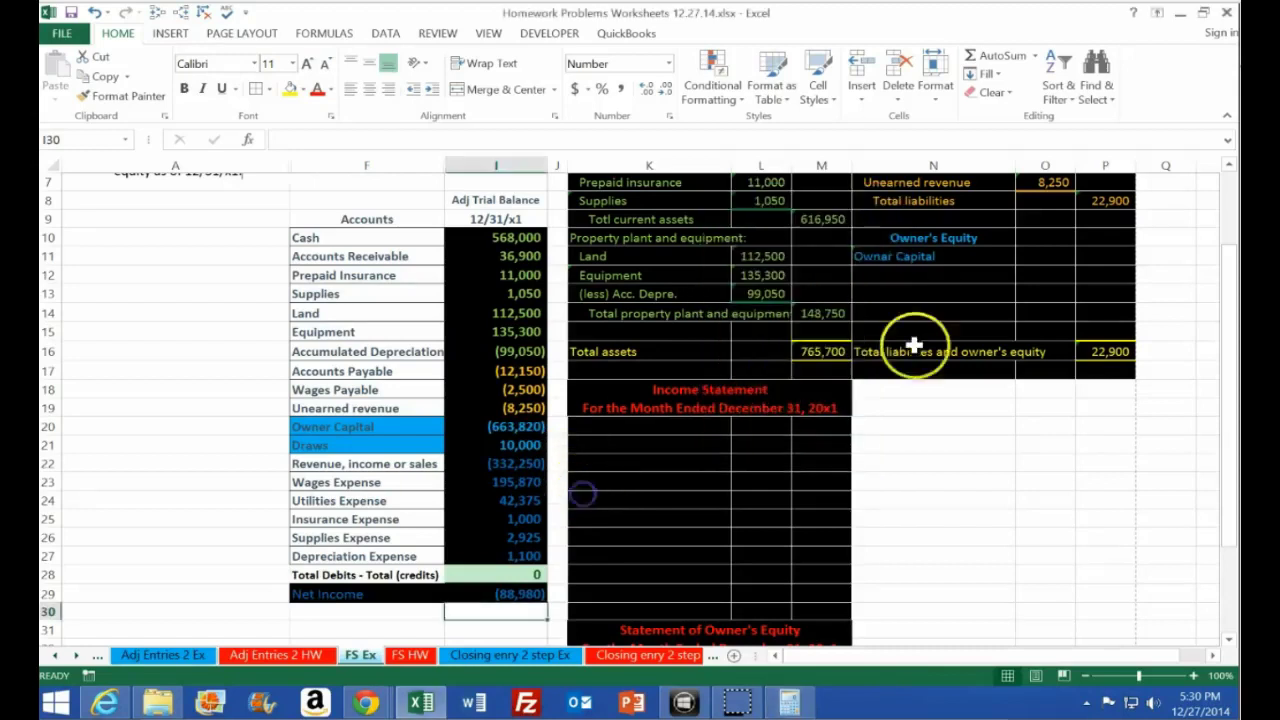
Enter =SUM(I20:I27) in the Owner Capital cell P11
left_click(1105, 257)
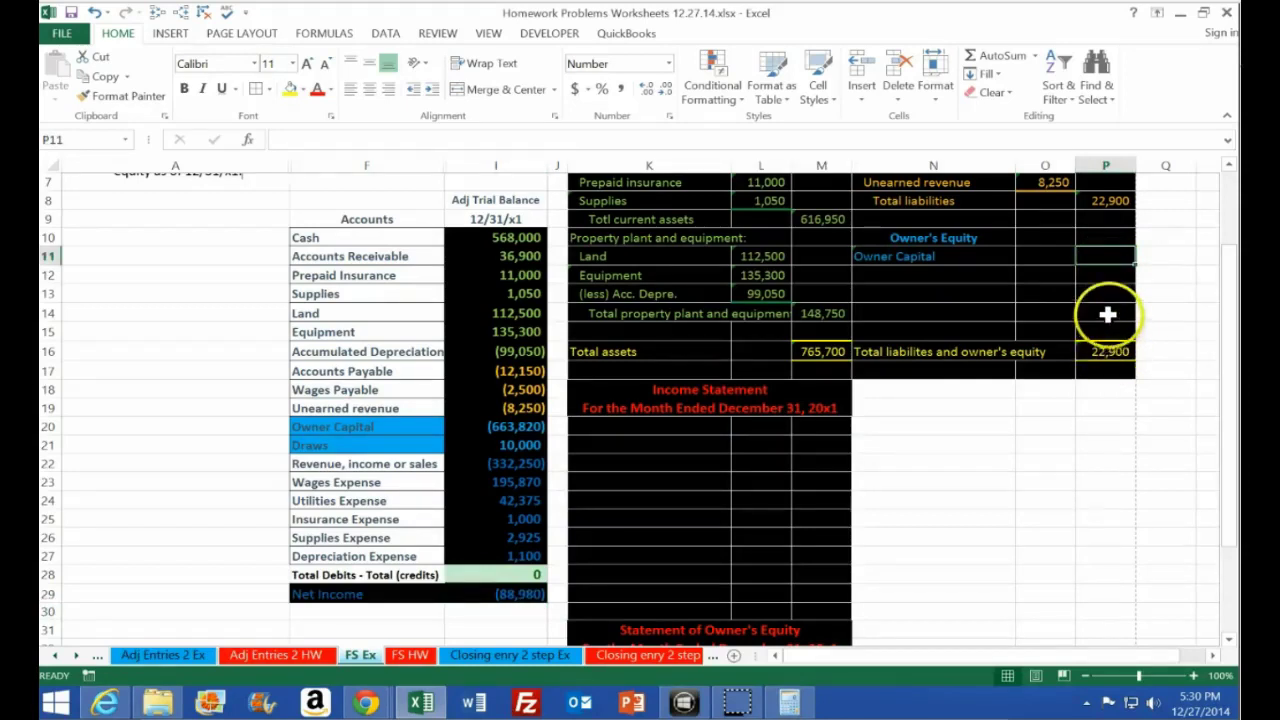
type("=")
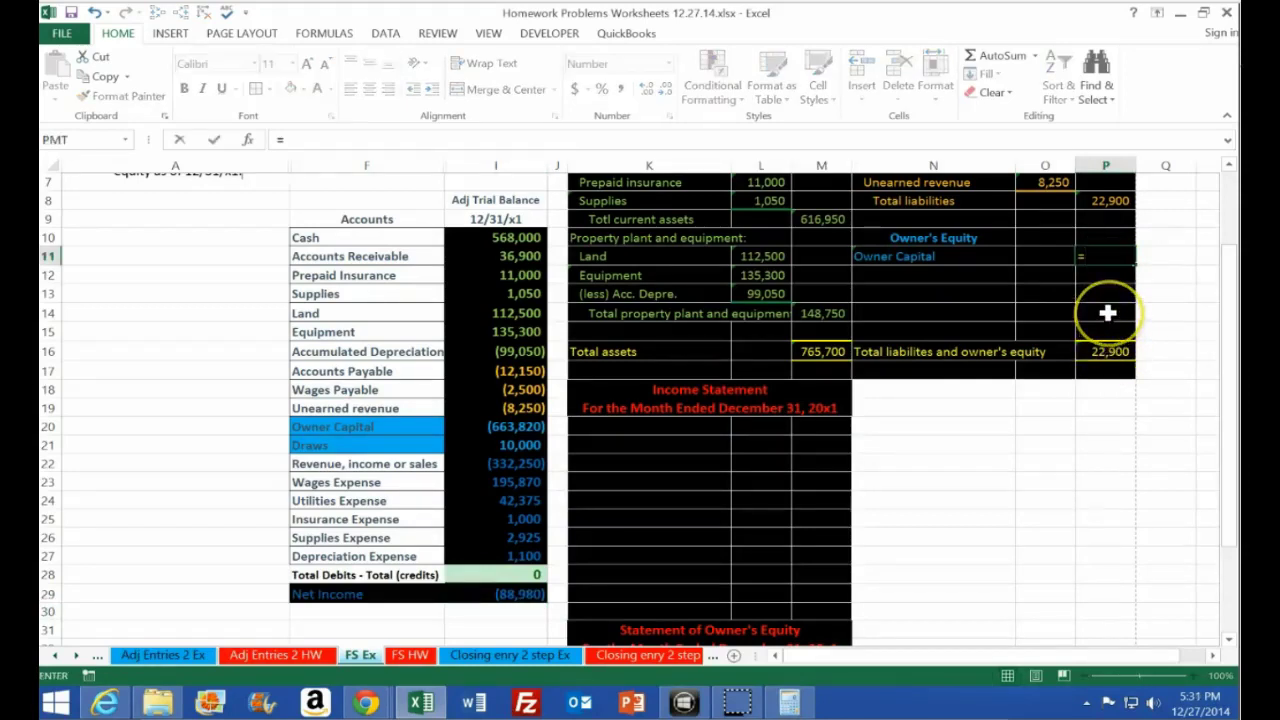
type("sum")
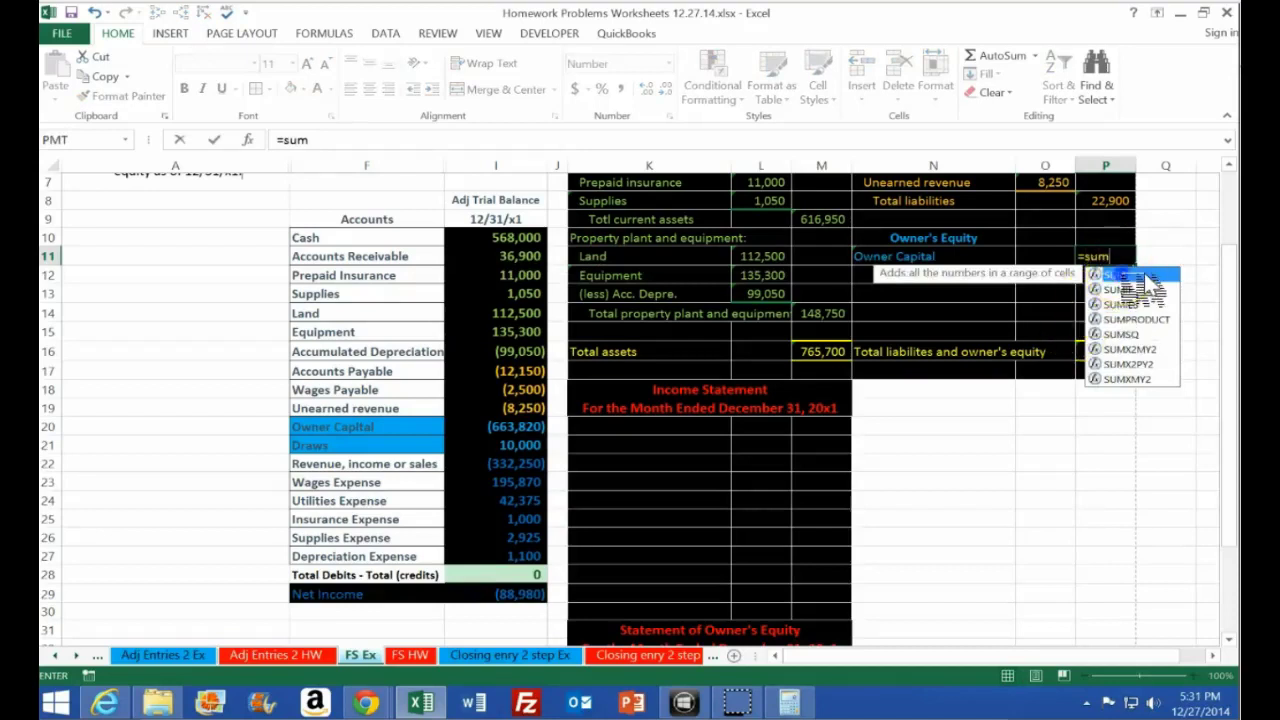
double_click(1118, 274)
left_click(511, 427)
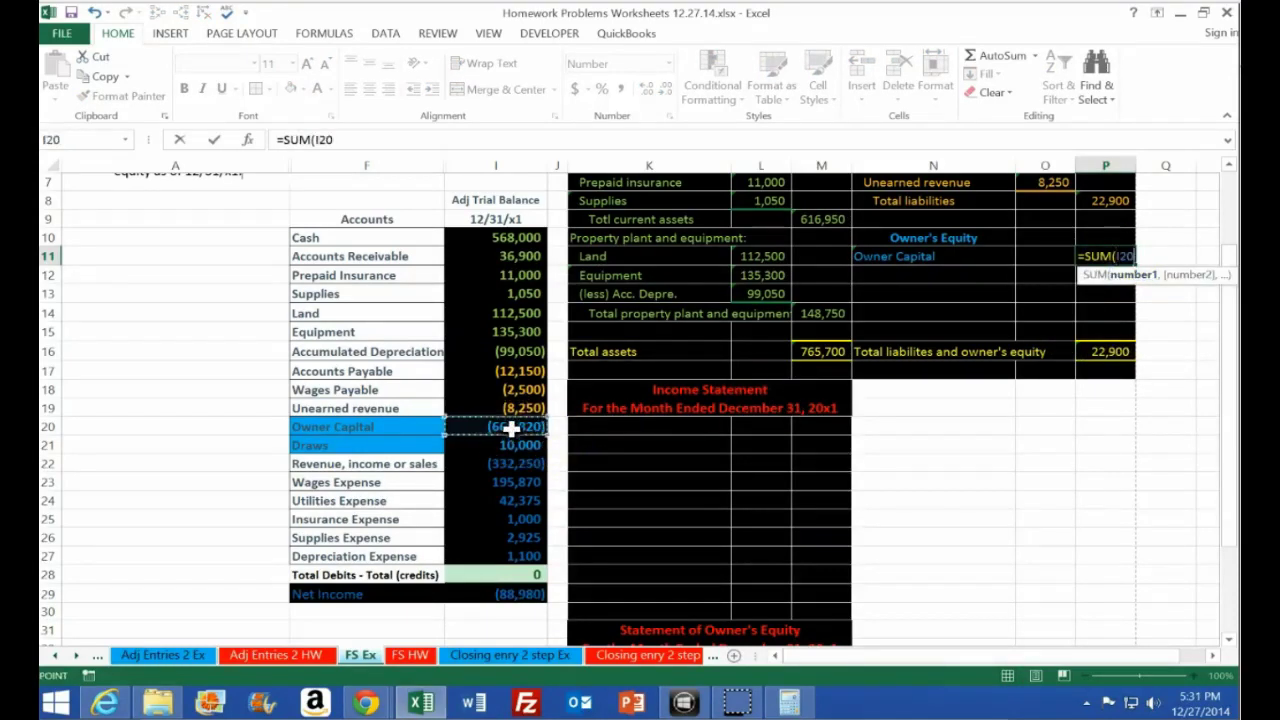
left_click_drag(511, 427, 506, 552)
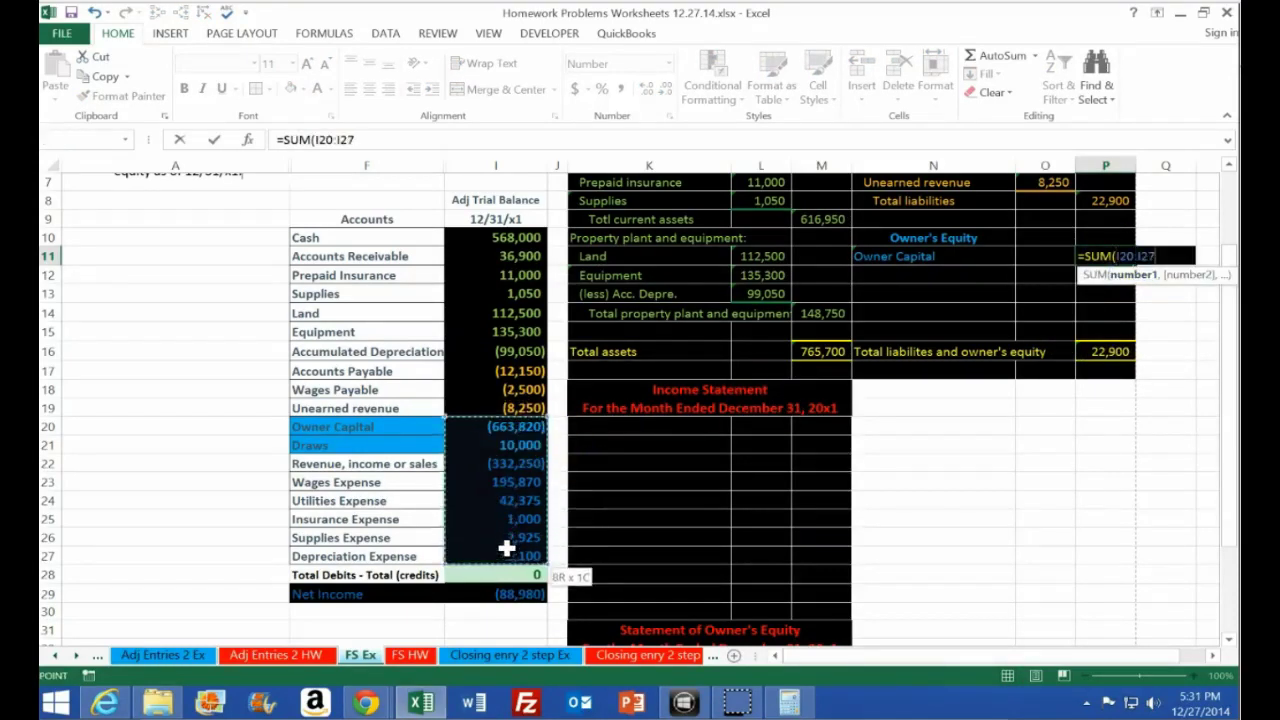
key("Return")
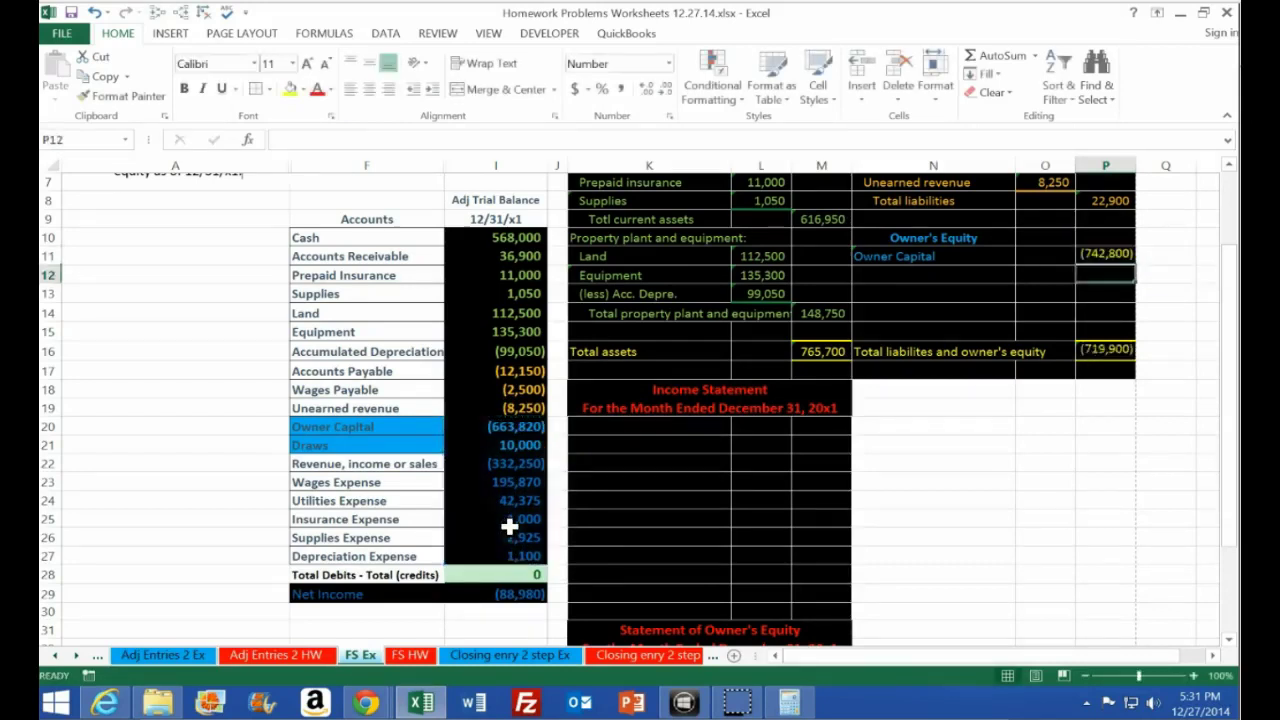
Negate P11 to =-SUM(I20:I27) so Owner Capital shows 742,800 and totals balance at 765,700
left_click(1104, 255)
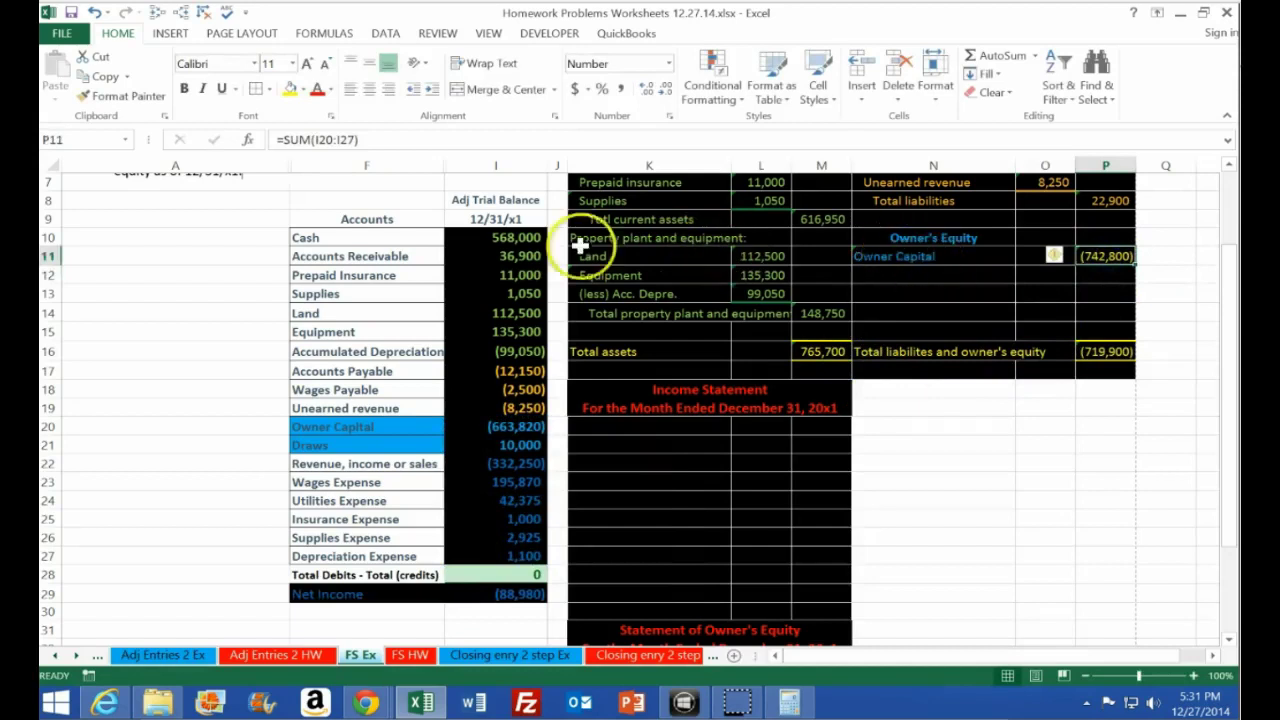
left_click(1100, 257)
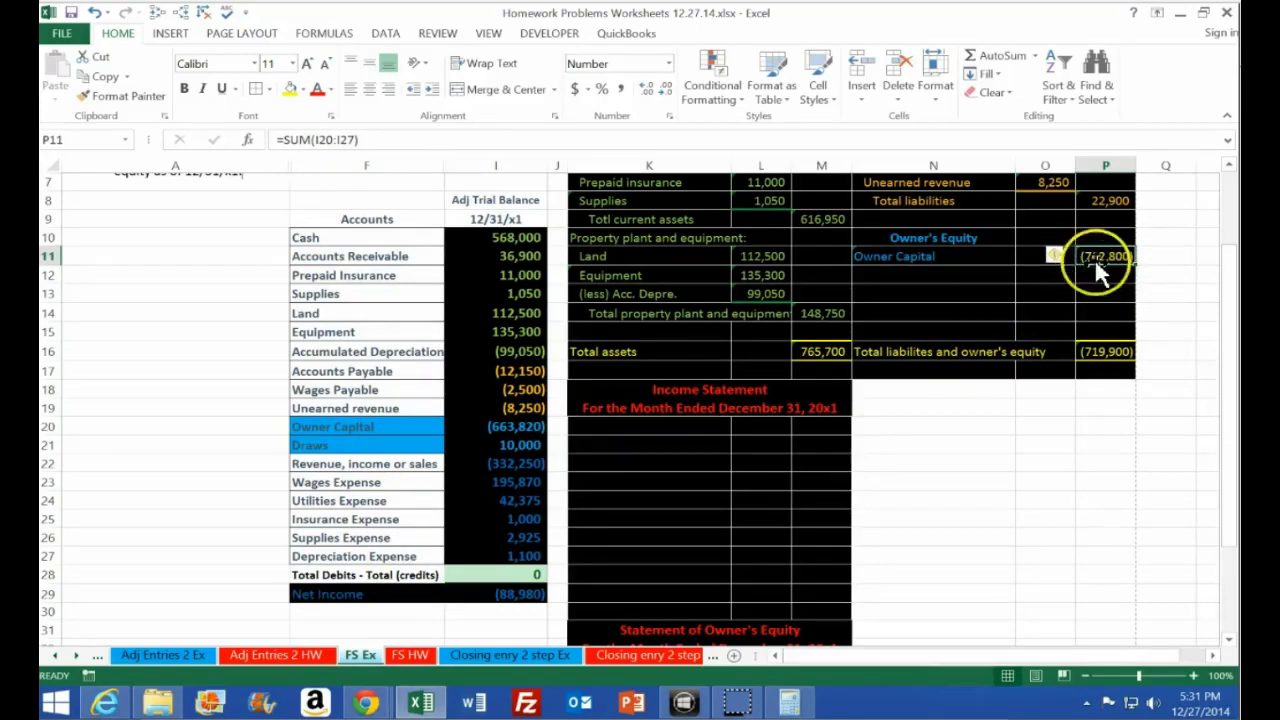
double_click(1105, 256)
left_click(1088, 254)
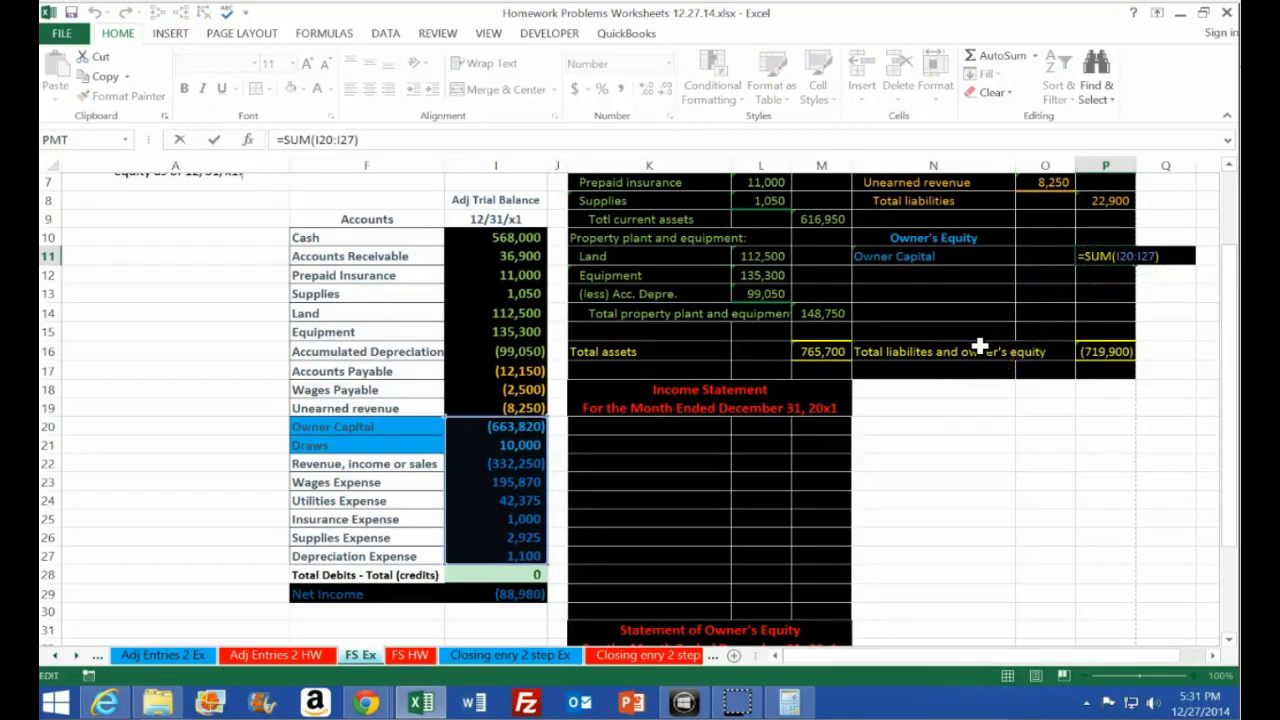
type("-")
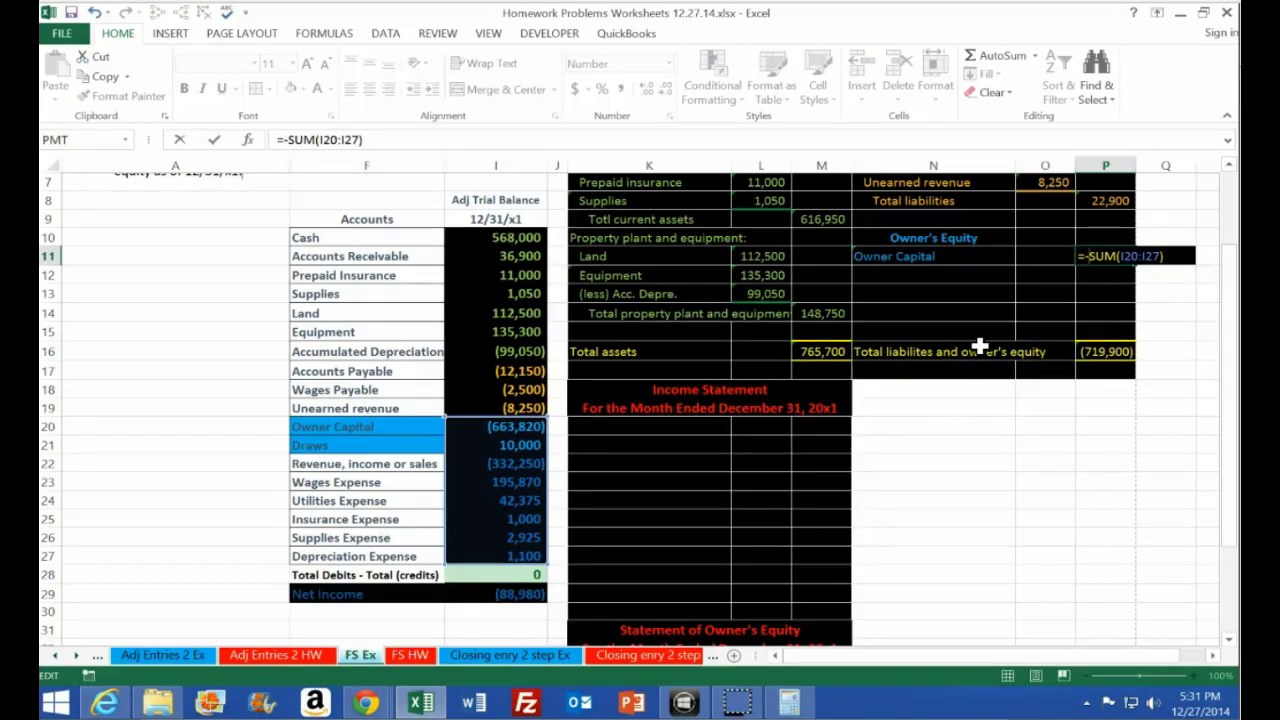
key("Return")
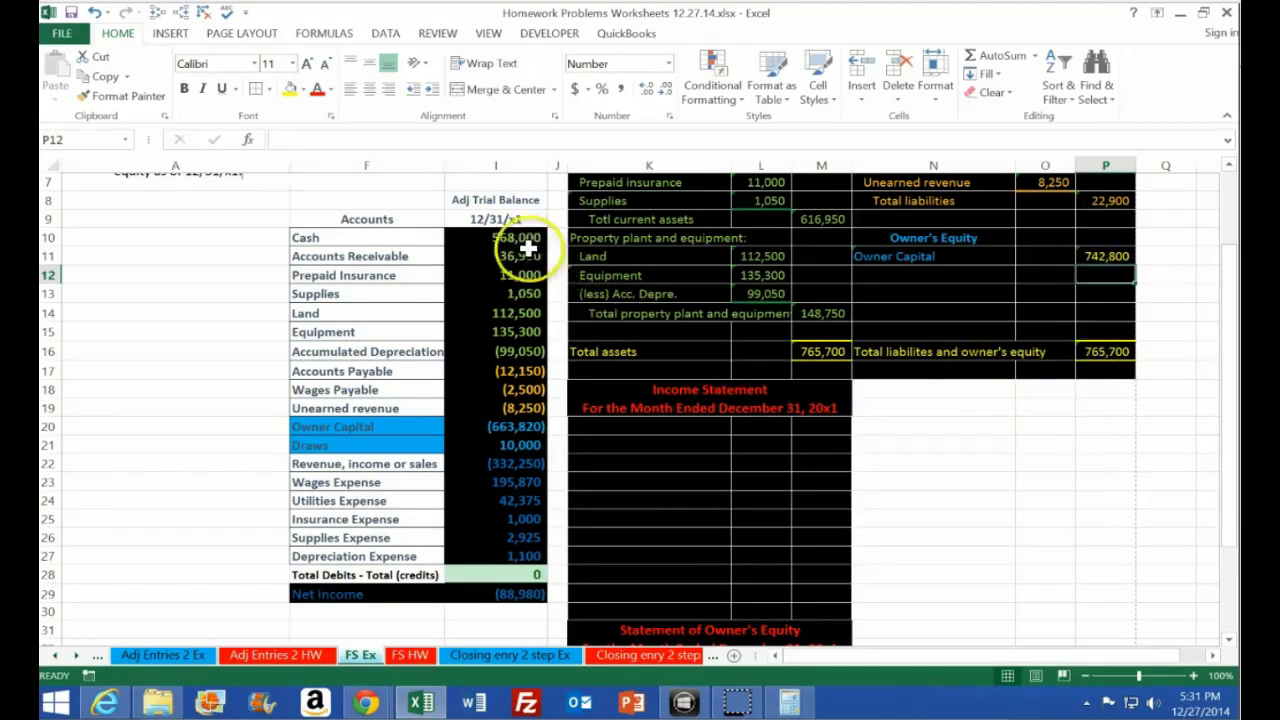
left_click_drag(525, 238, 580, 563)
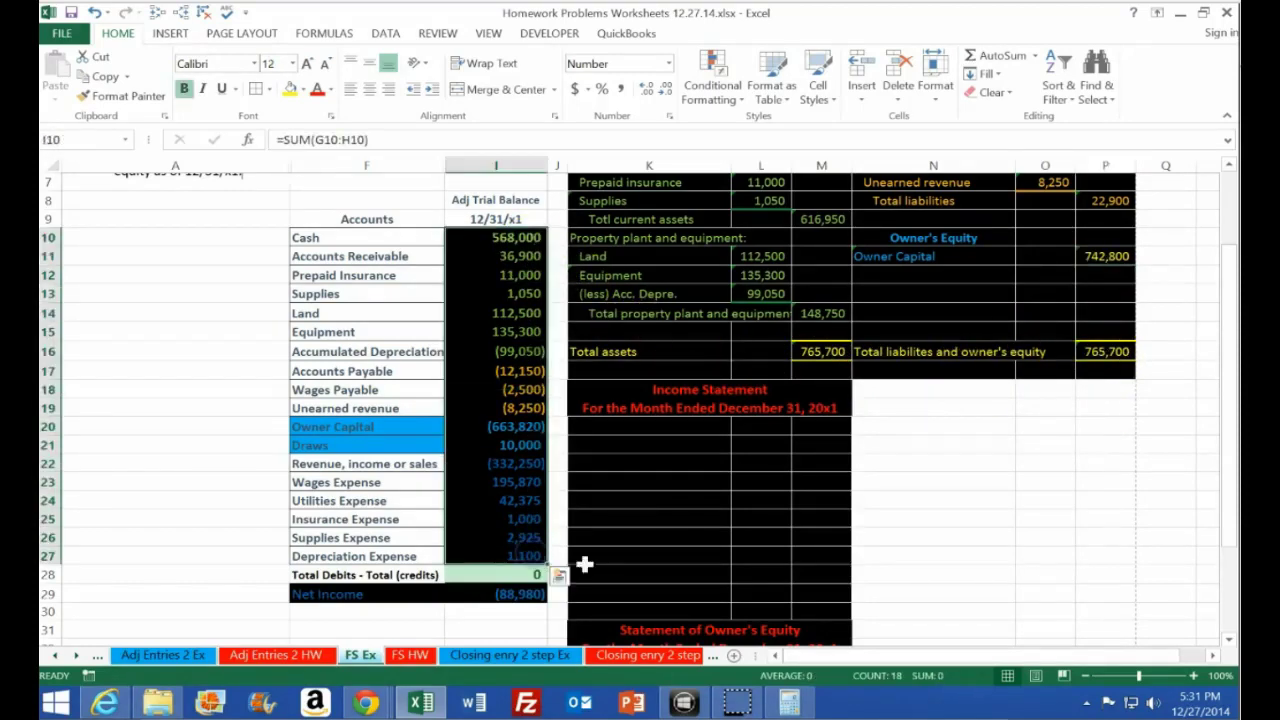
left_click(1093, 256)
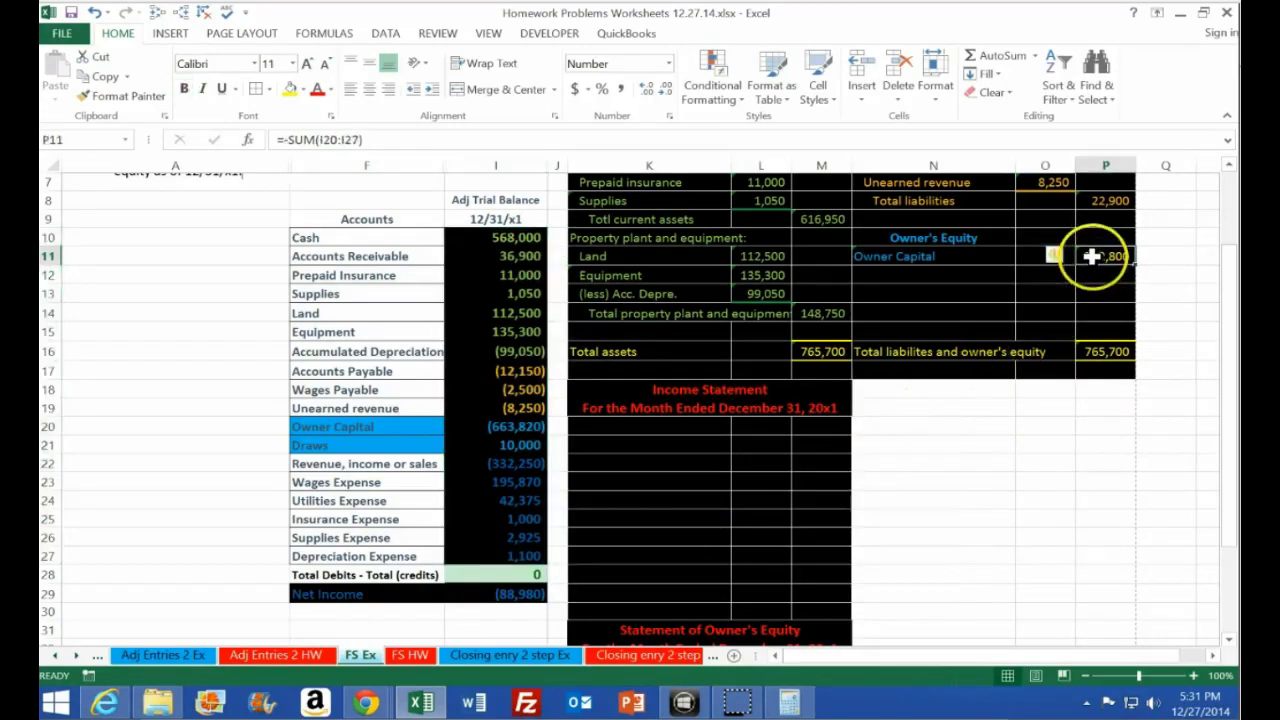
left_click_drag(514, 429, 514, 553)
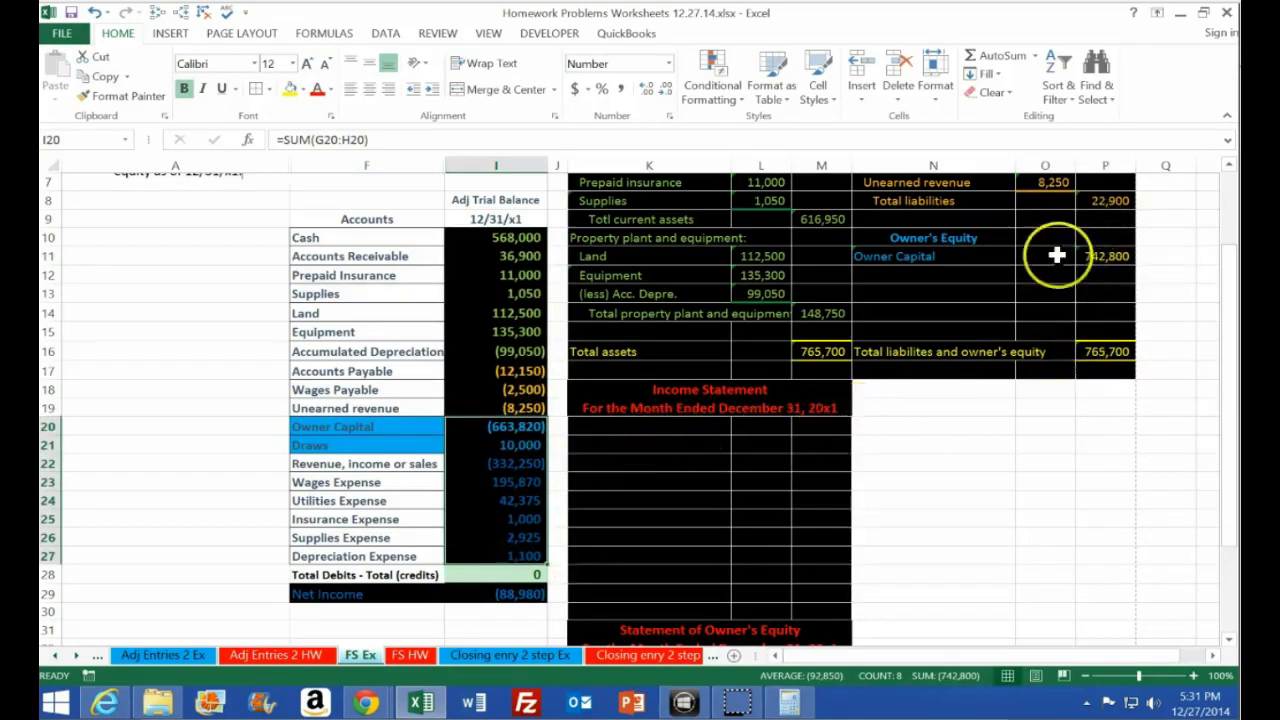
left_click(1108, 257)
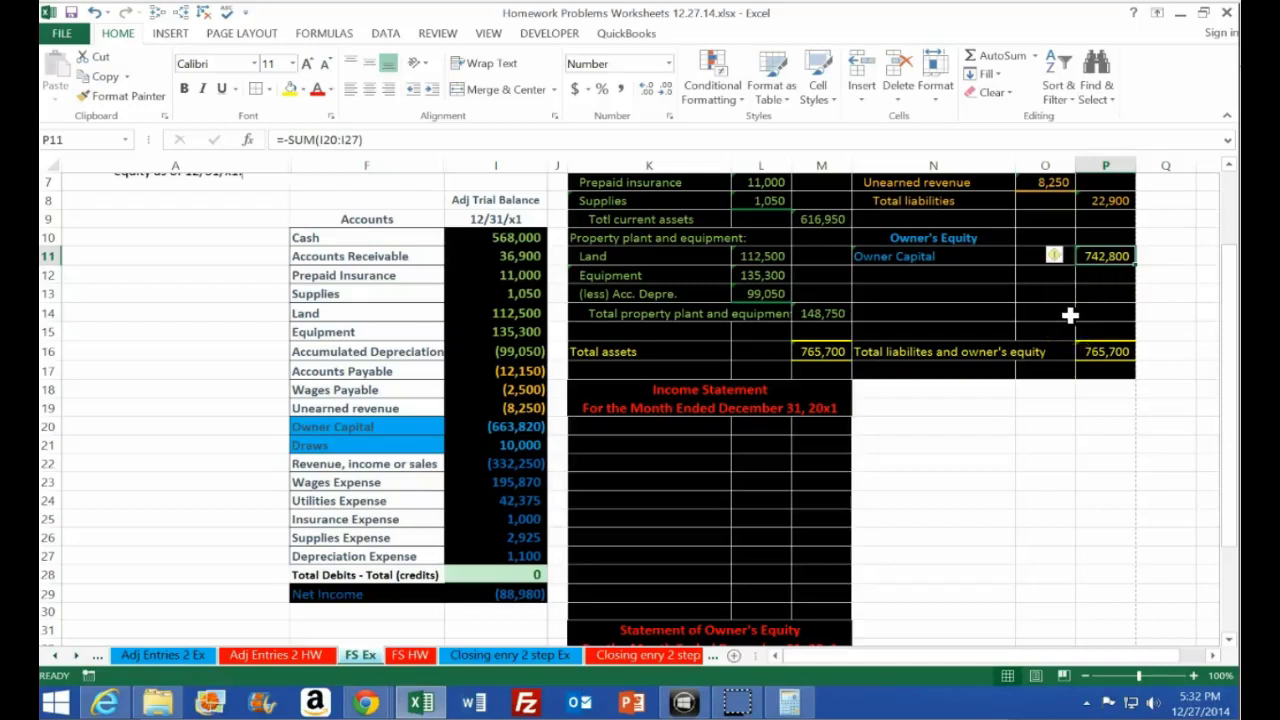
left_click(522, 428)
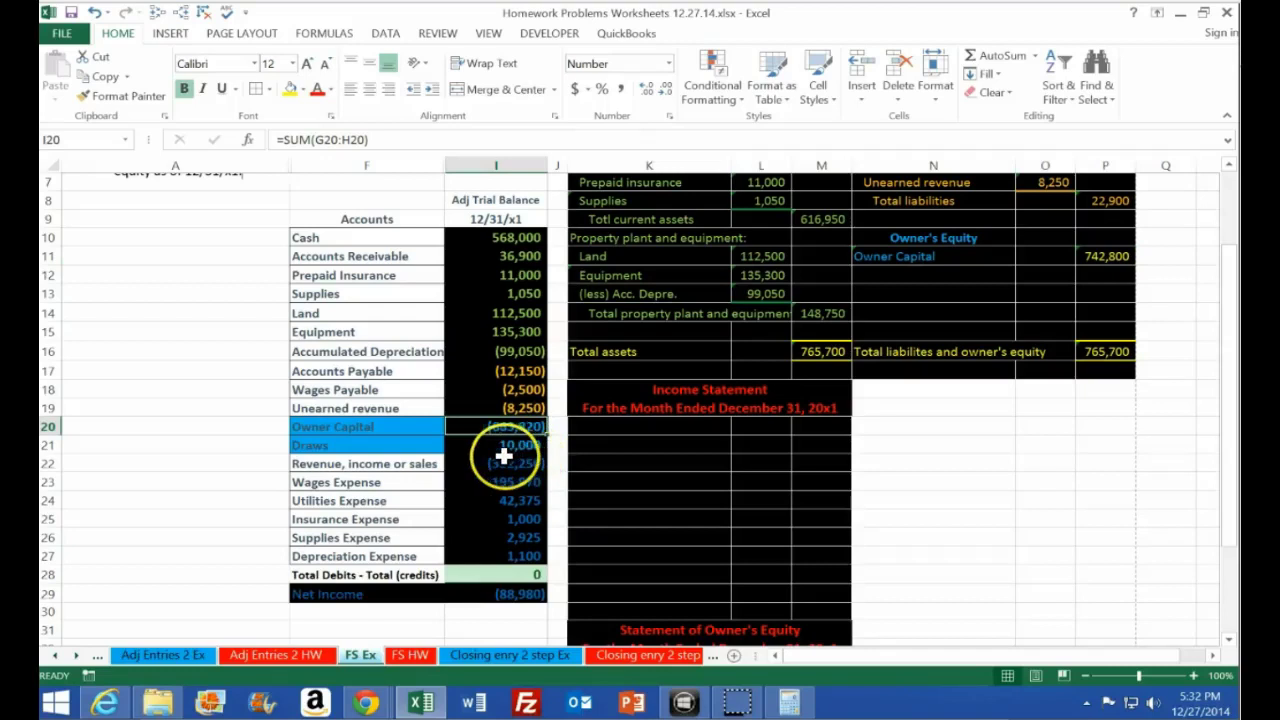
left_click_drag(496, 448, 516, 548)
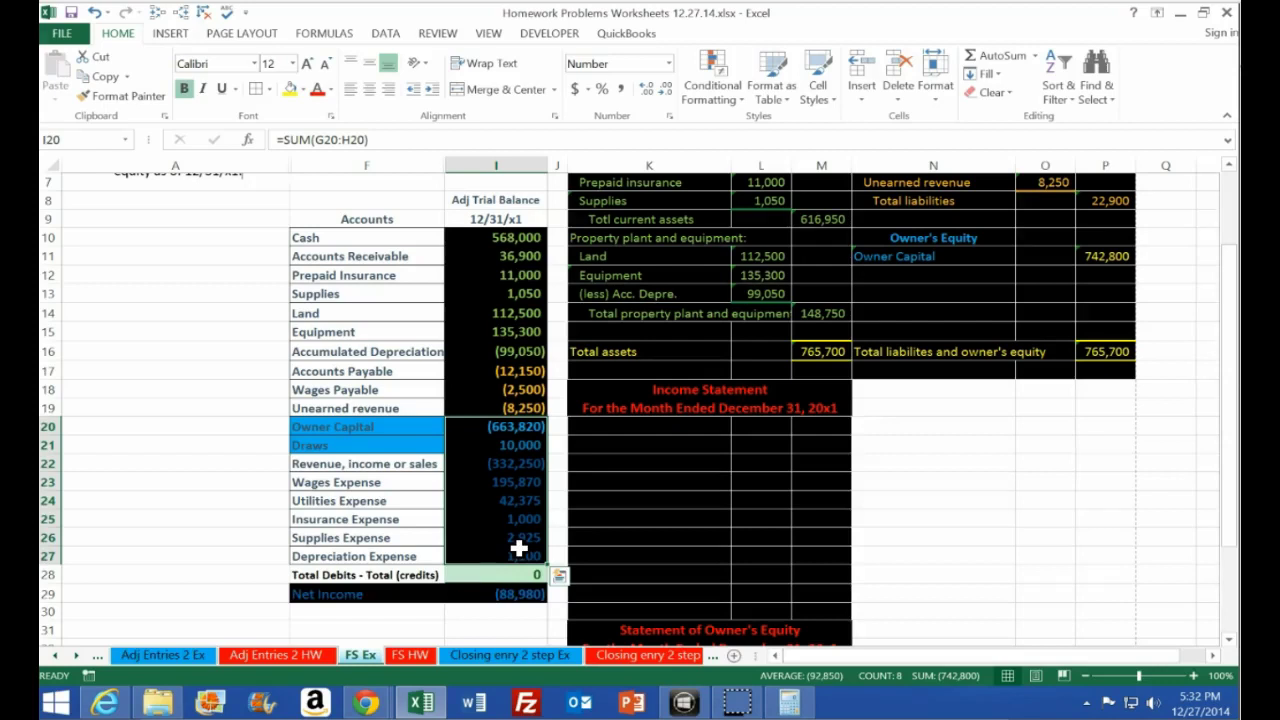
scroll(519, 548, "down", 1)
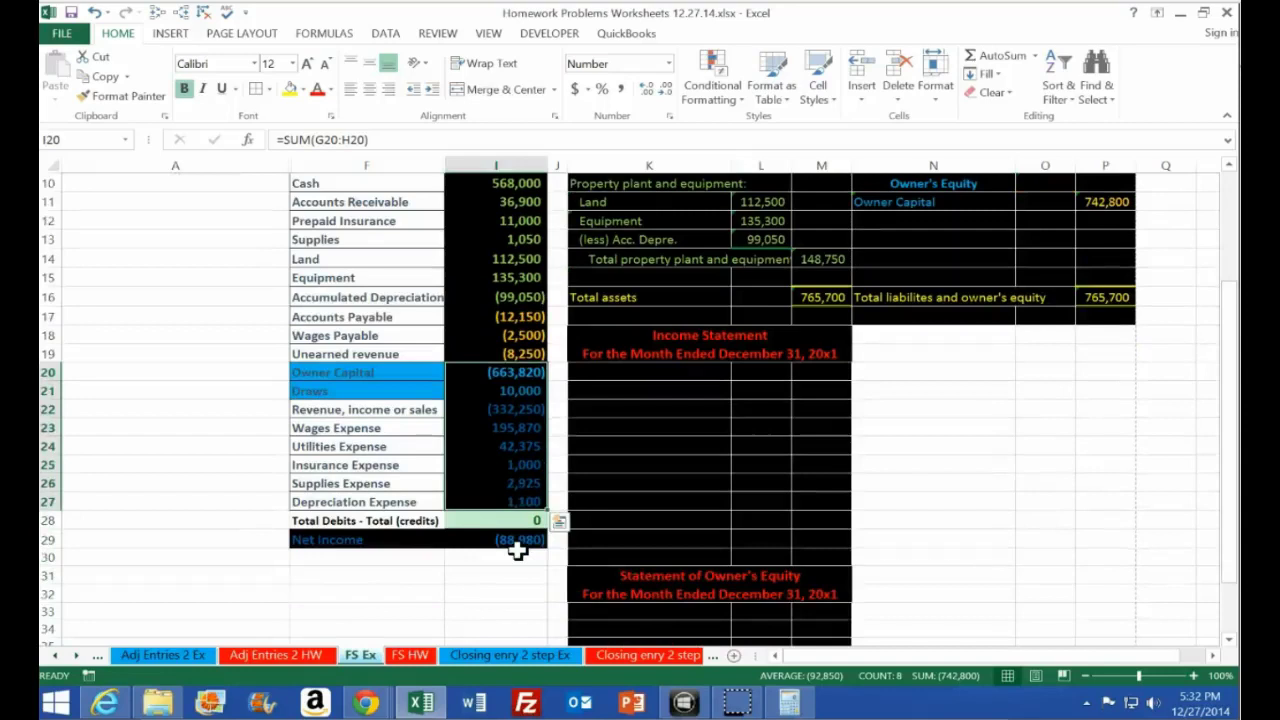
scroll(518, 548, "down", 1)
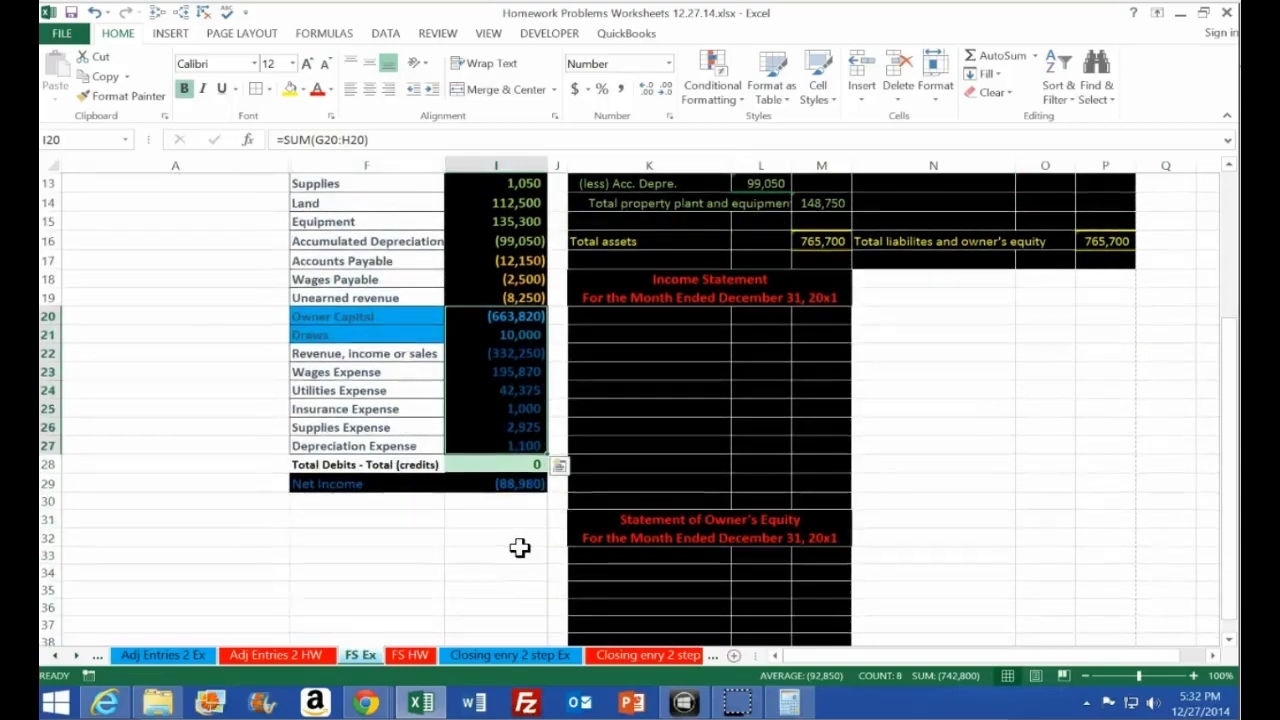
scroll(519, 548, "up", 1)
left_click(1100, 203)
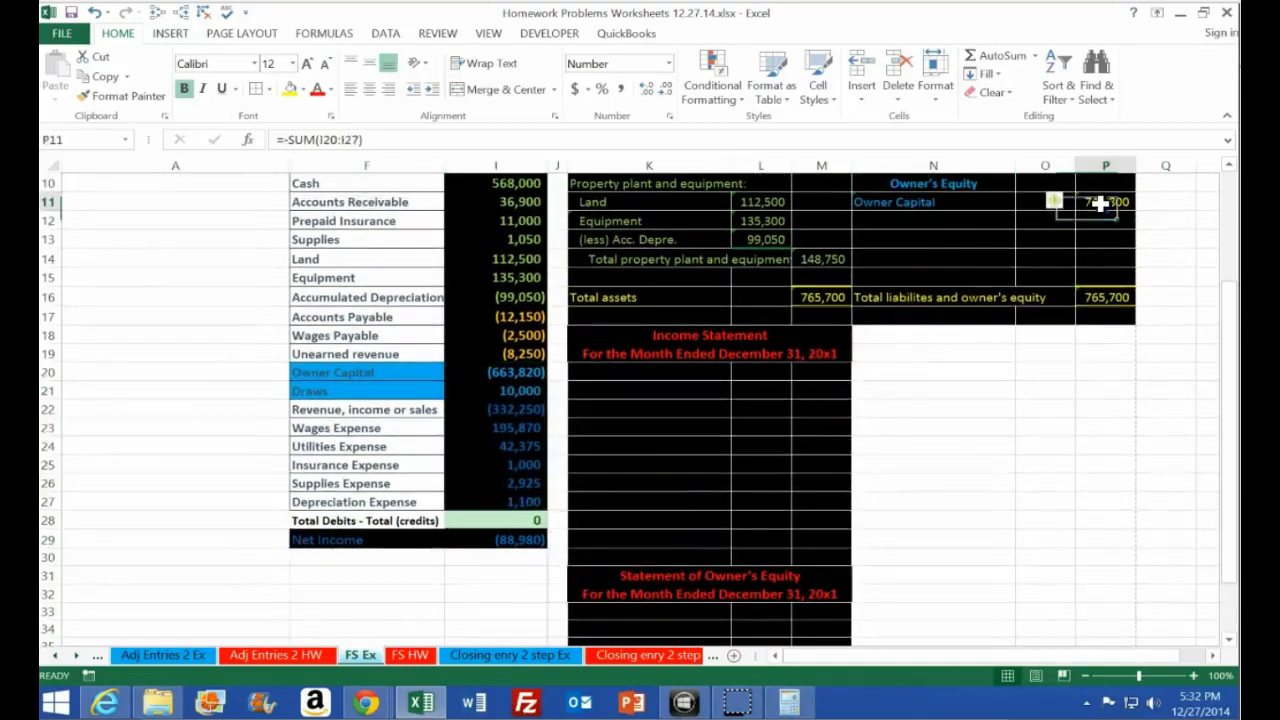
left_click(825, 297)
left_click(1110, 297)
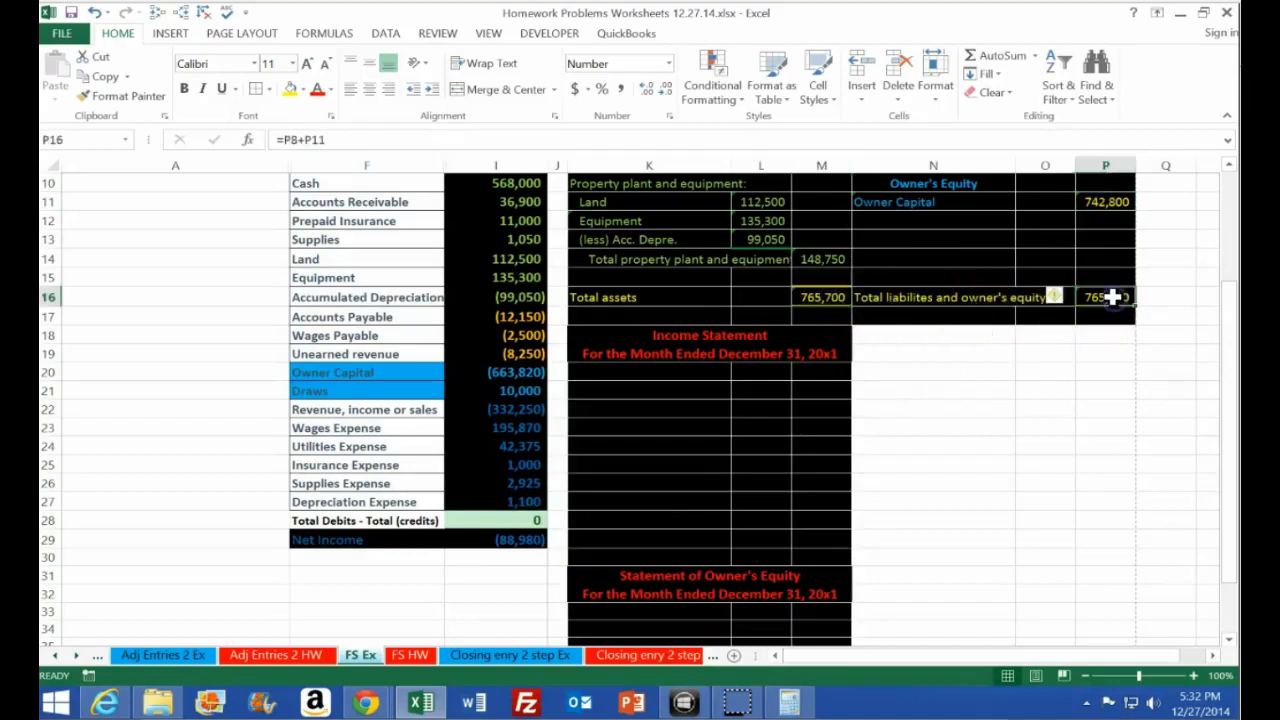
left_click(1065, 371)
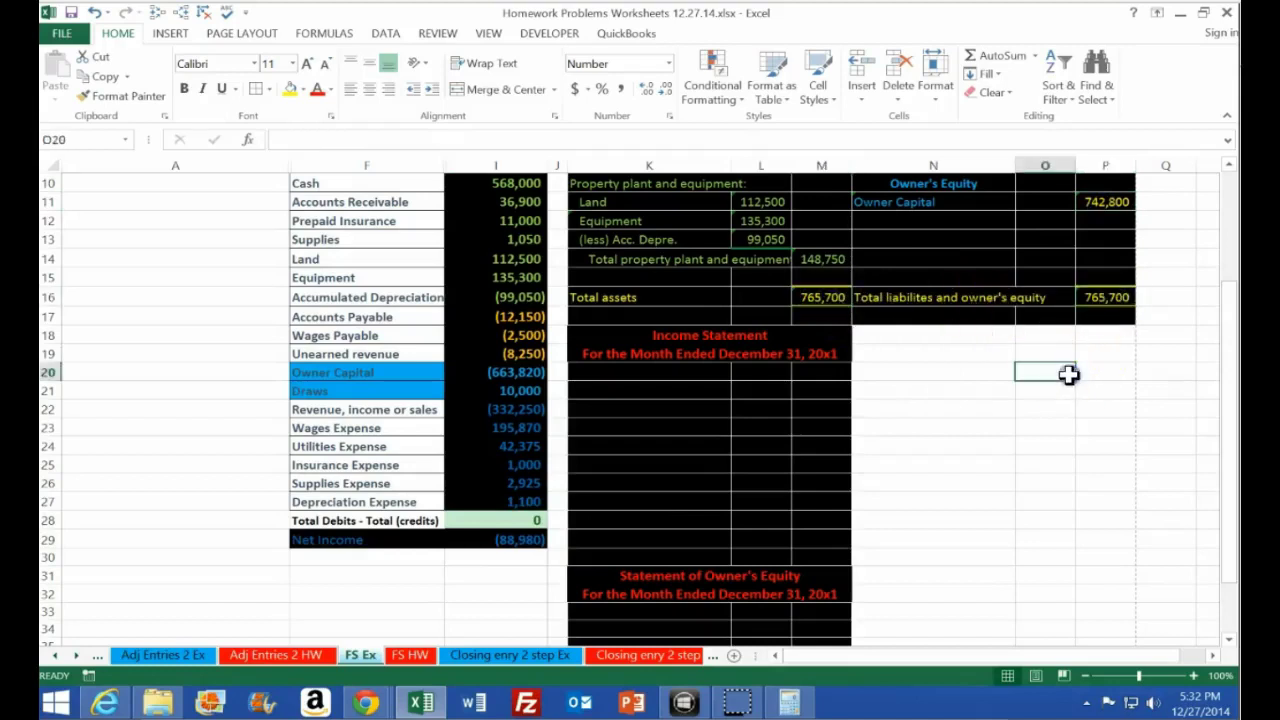
left_click(1095, 204)
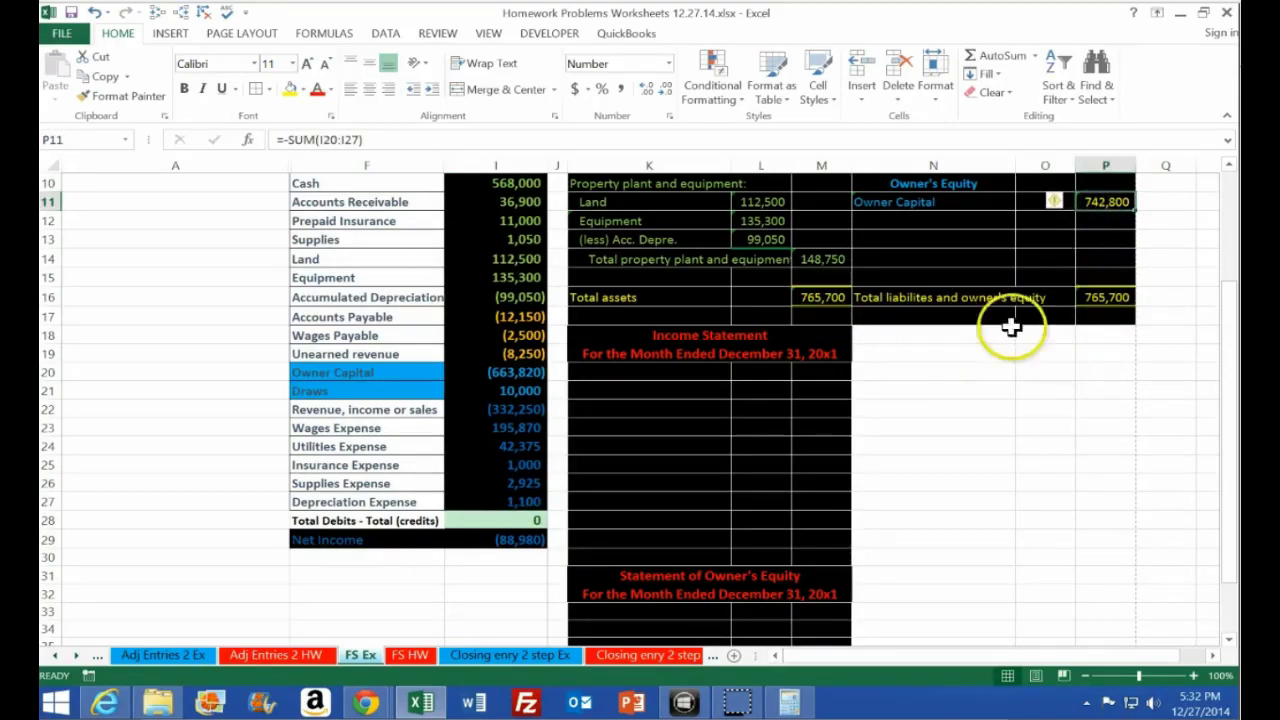
scroll(980, 391, "down", 2)
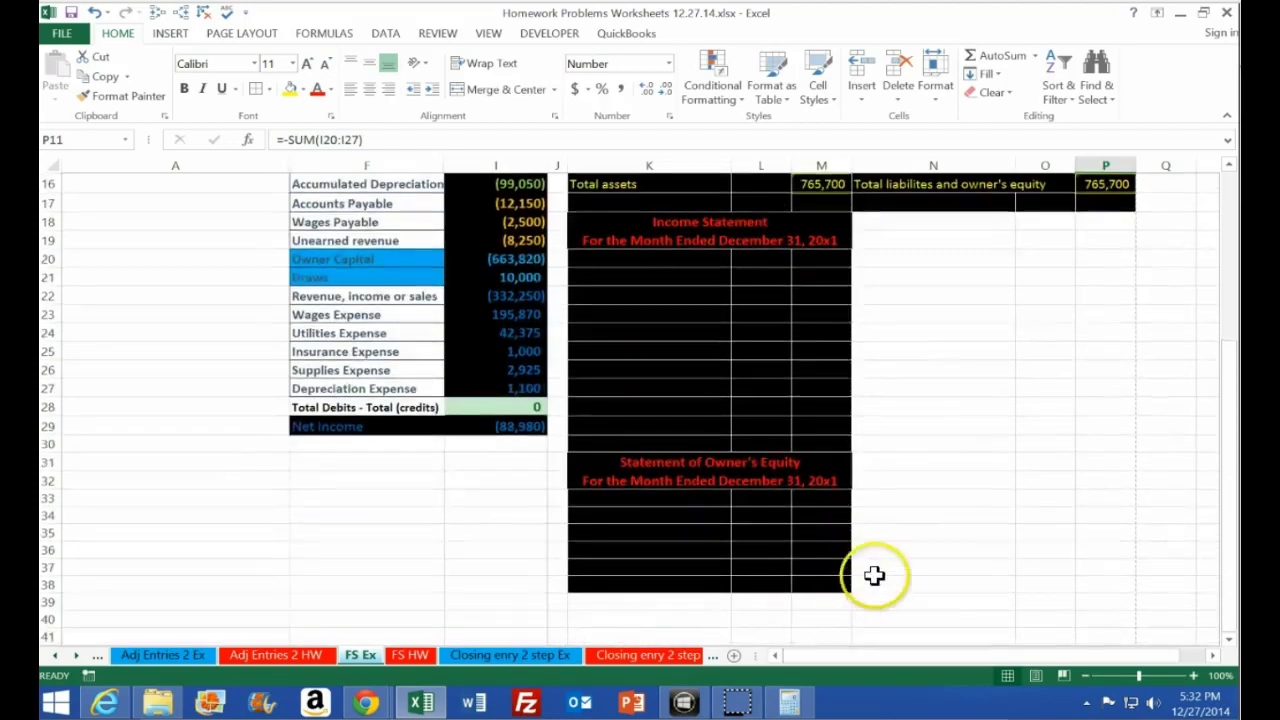
scroll(874, 574, "up", 3)
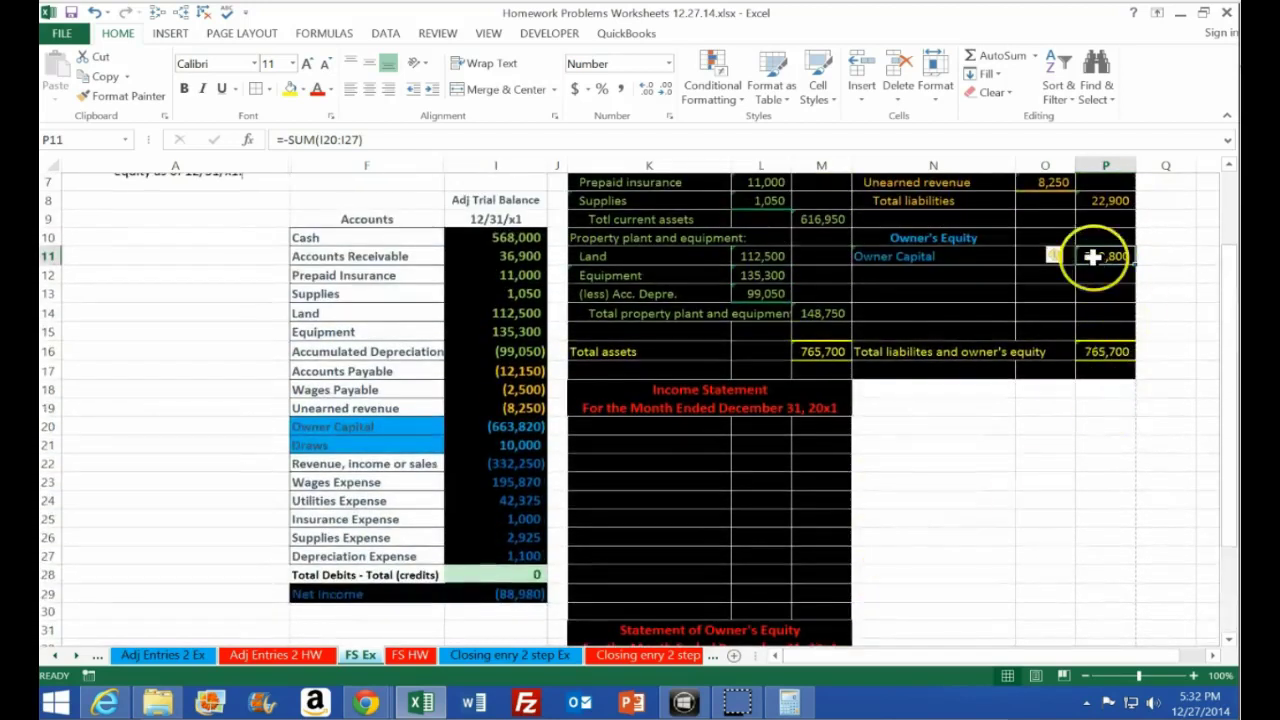
left_click(643, 430)
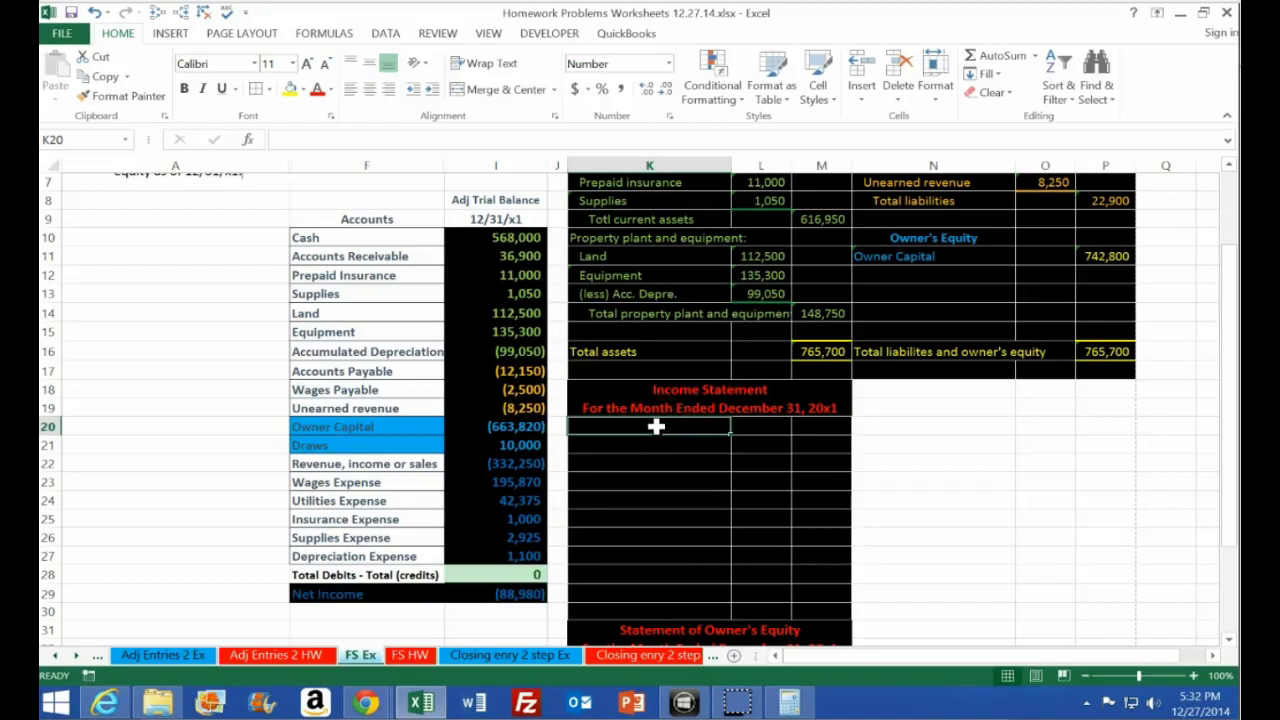
scroll(656, 426, "up", 2)
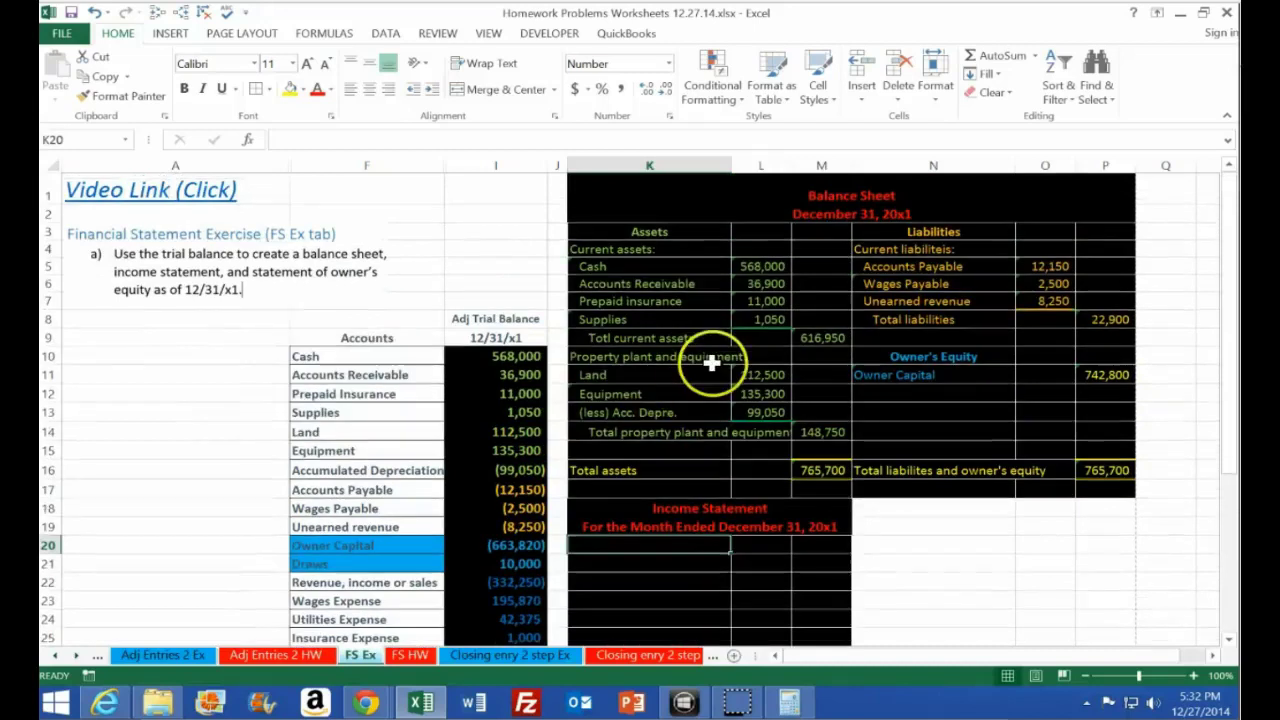
scroll(710, 365, "down", 2)
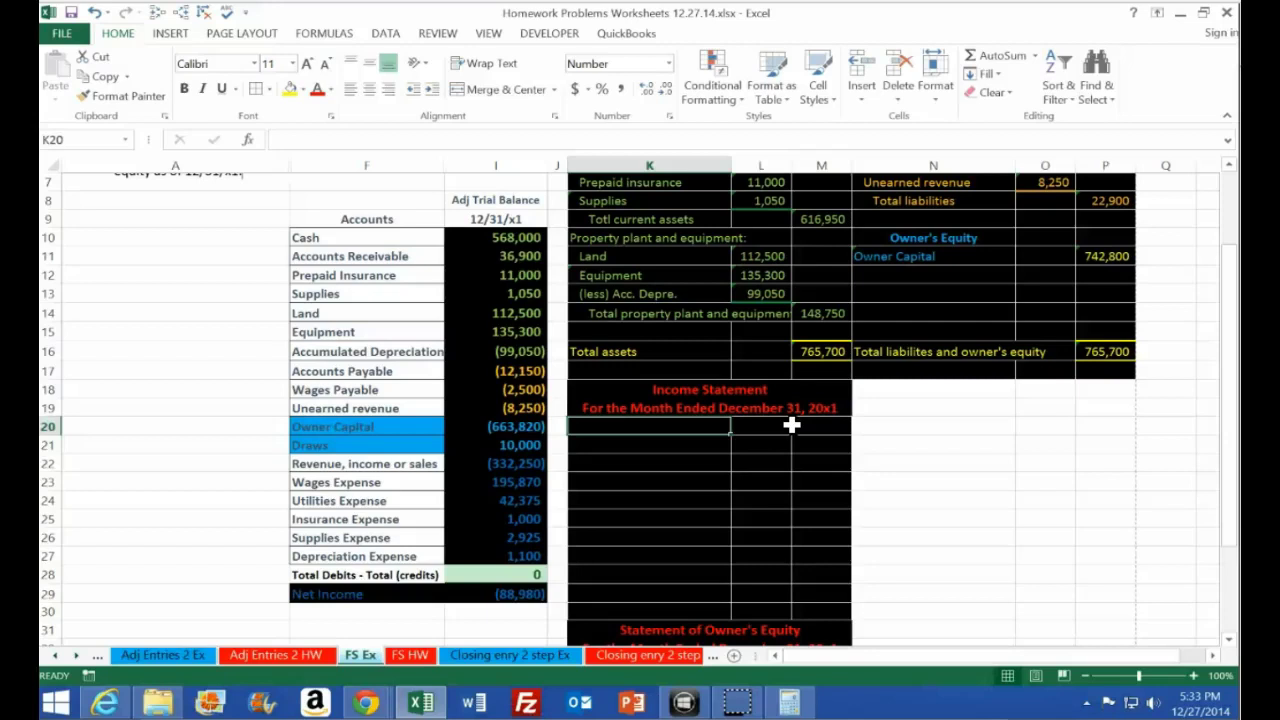
scroll(791, 425, "down", 1)
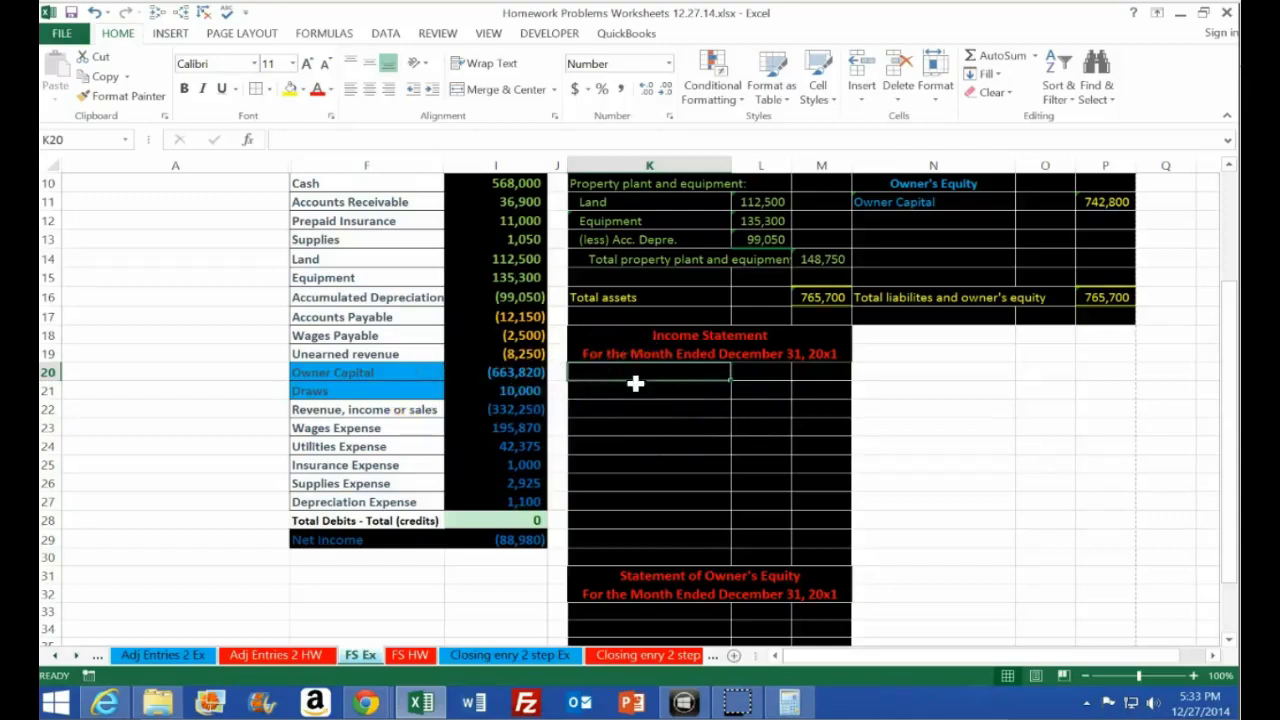
Link K20 to the revenue label (=F22) and M20 to =-I22, showing 332,250
type("=")
left_click(411, 414)
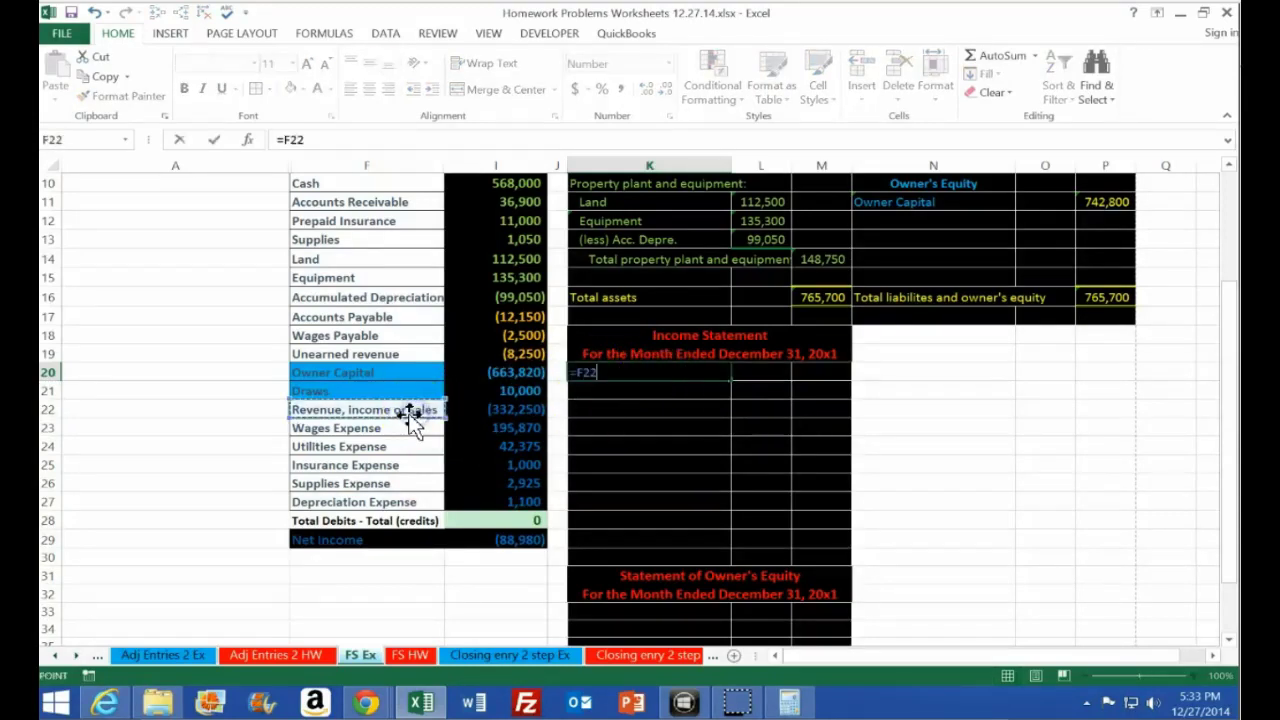
key("Return")
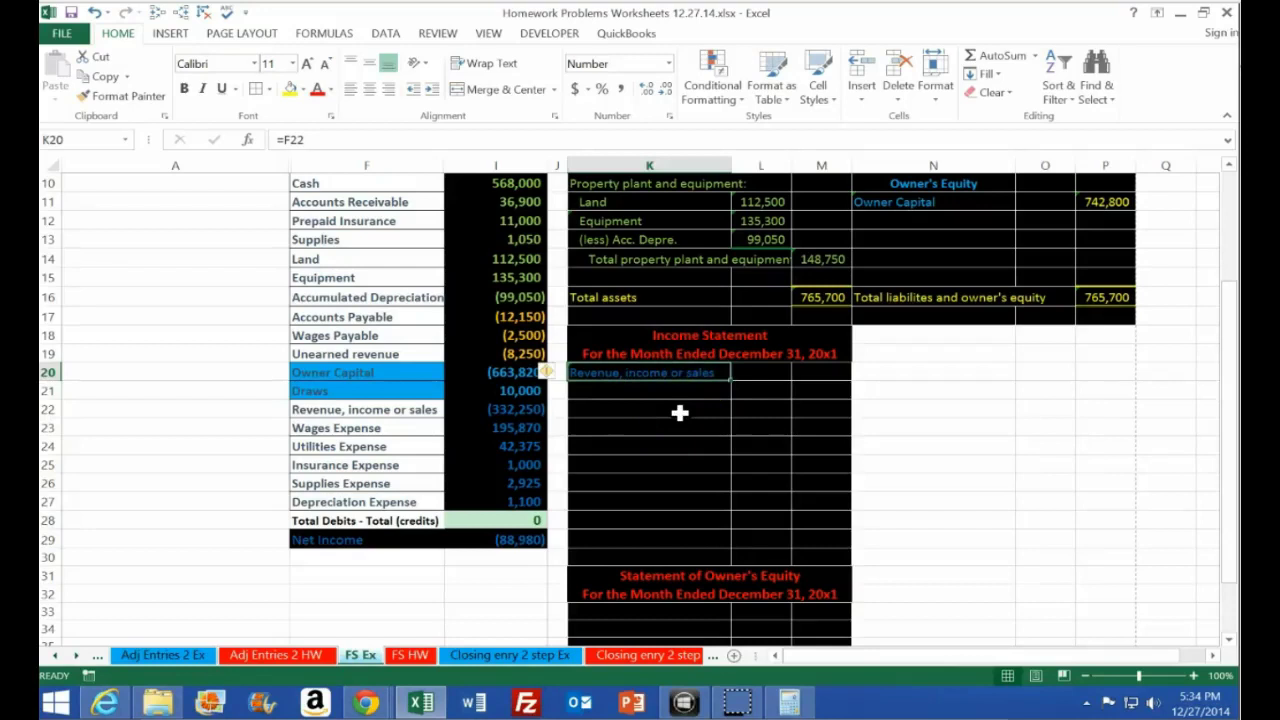
key("Right")
key("Right")
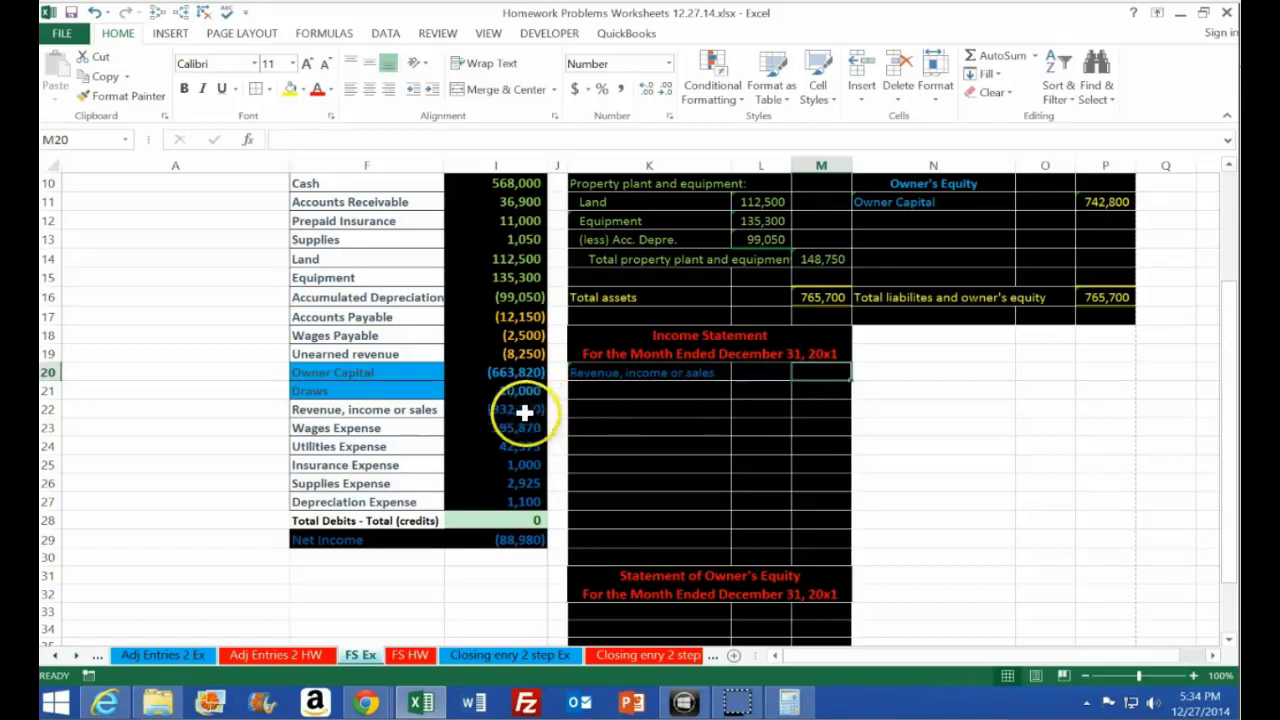
type("-")
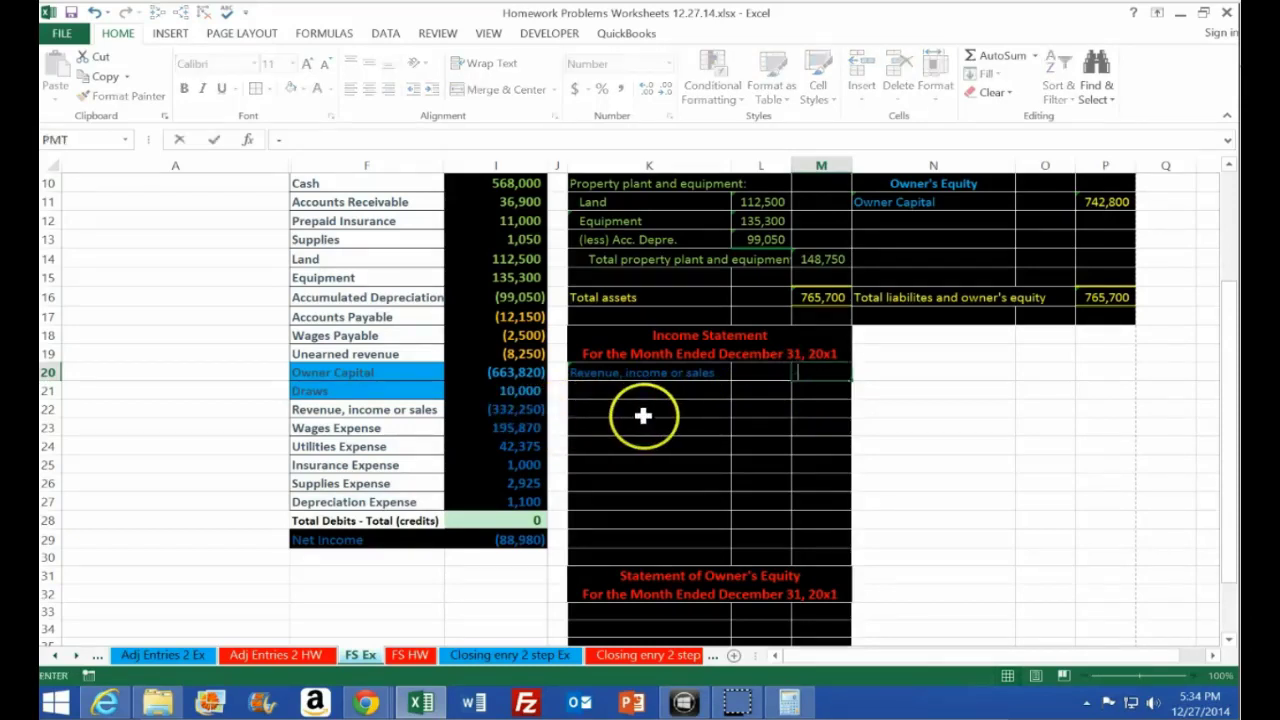
left_click(527, 409)
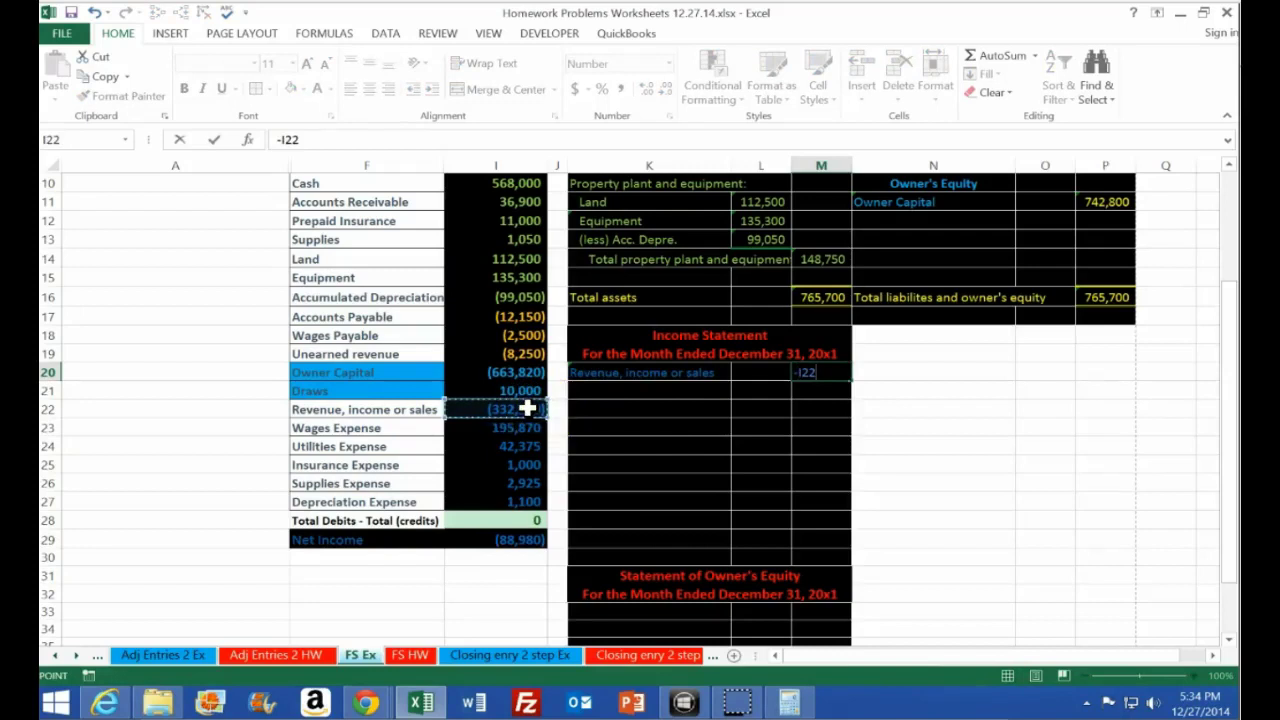
key("Return")
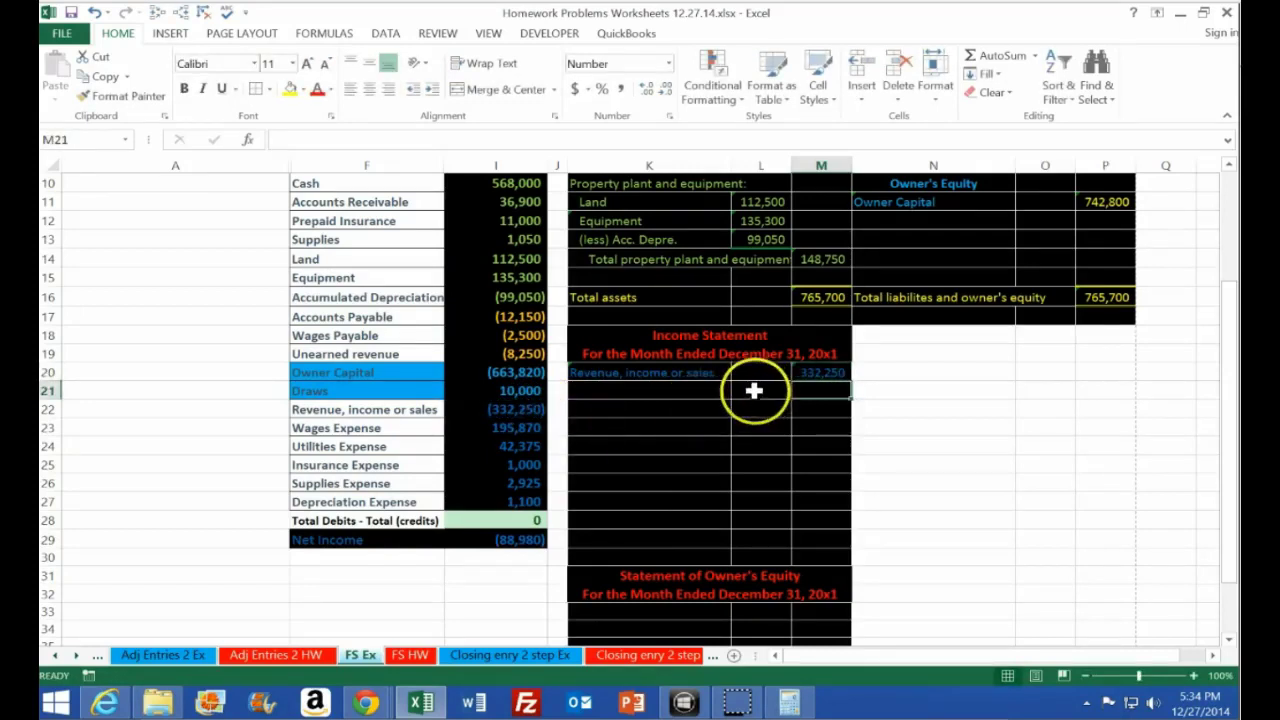
left_click(690, 389)
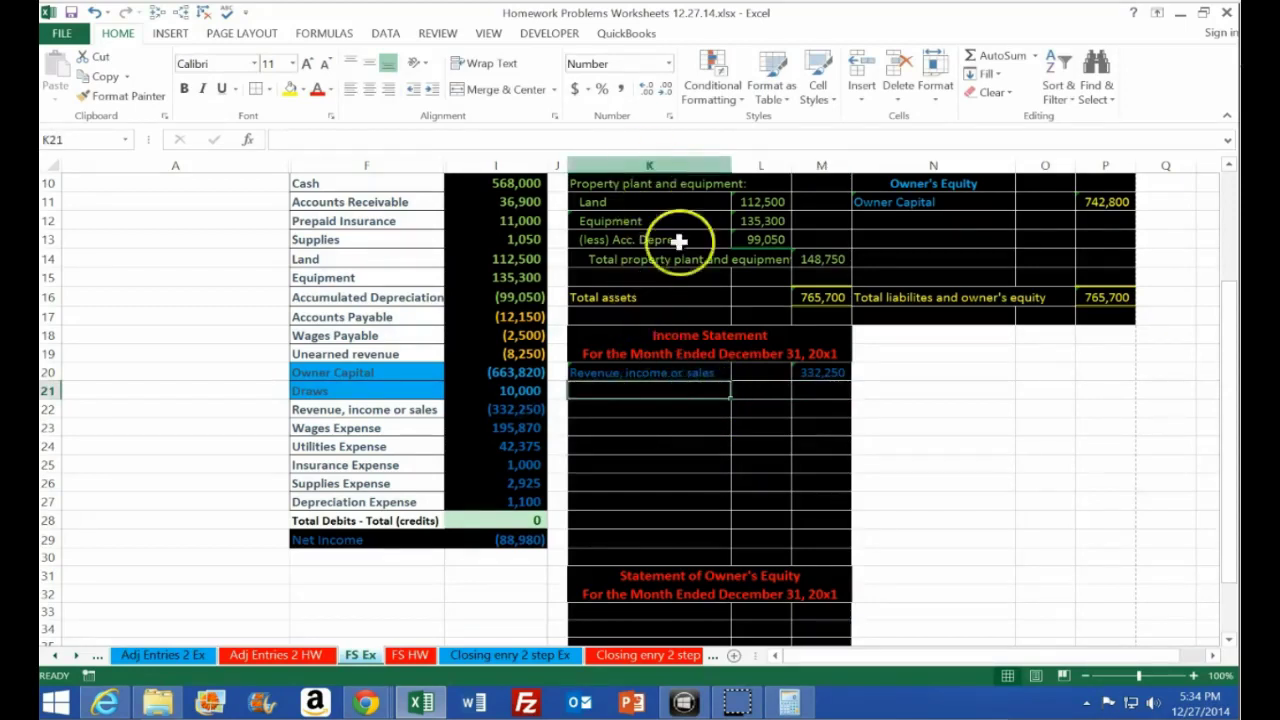
Enter the Expenses heading in K21 and a Wages expense label beneath it
key("F2")
type("E")
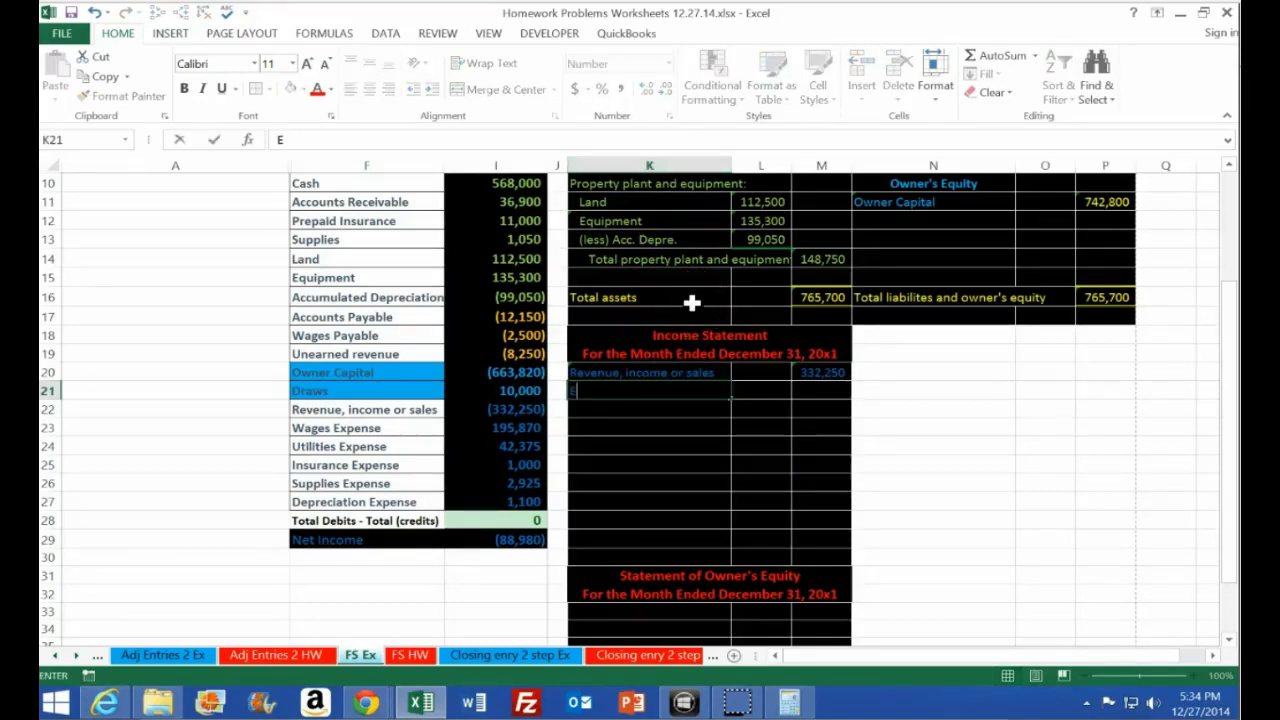
type("xpenses:")
key("Return")
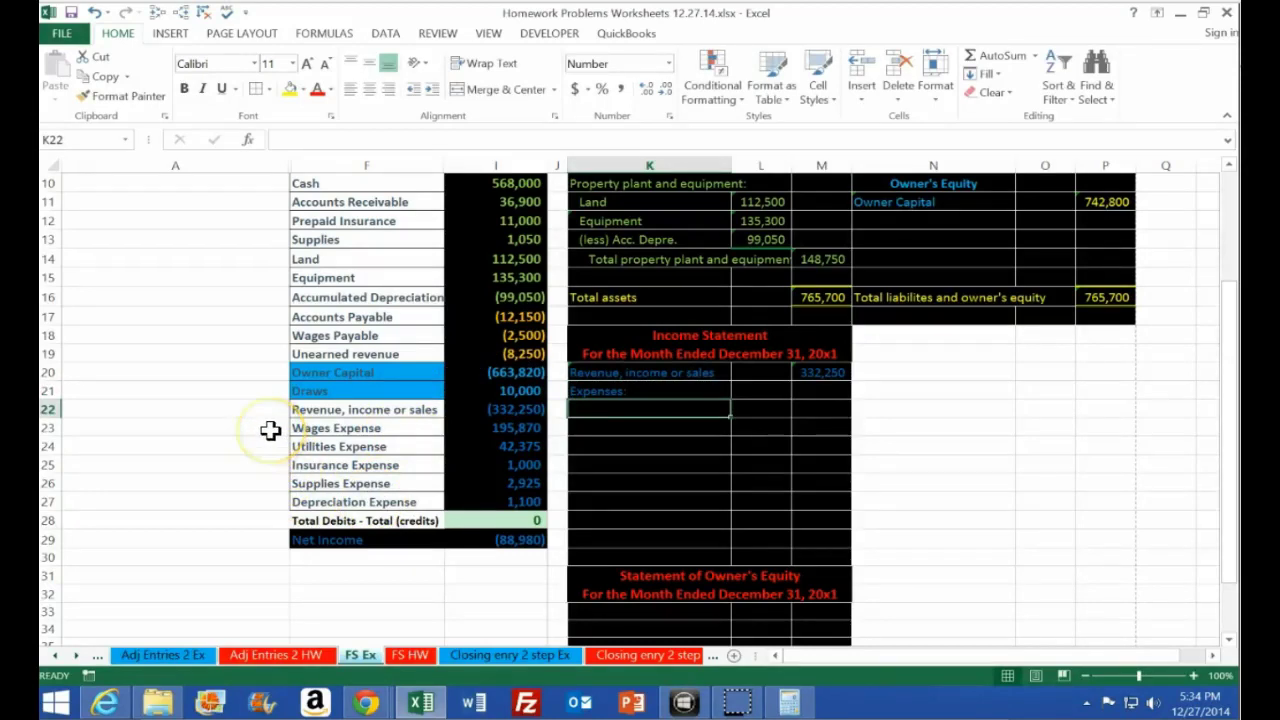
type("Wage")
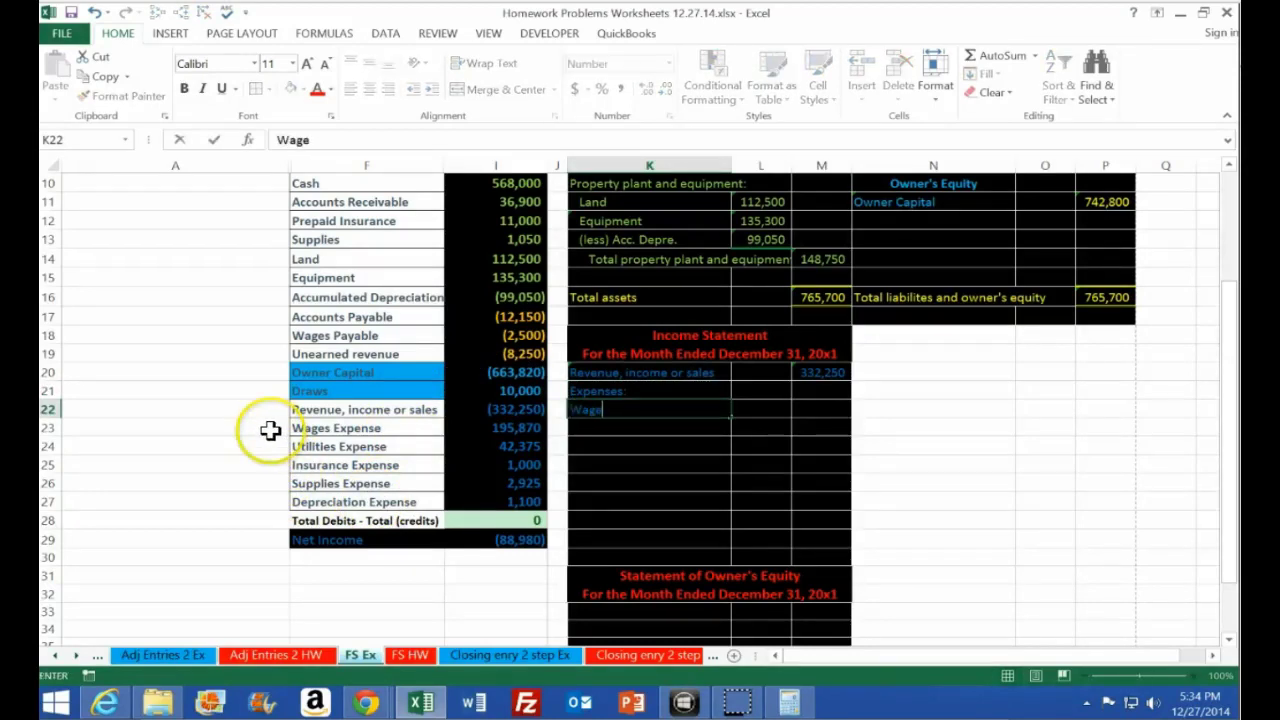
type("s expns")
key("BackSpace")
type("ense")
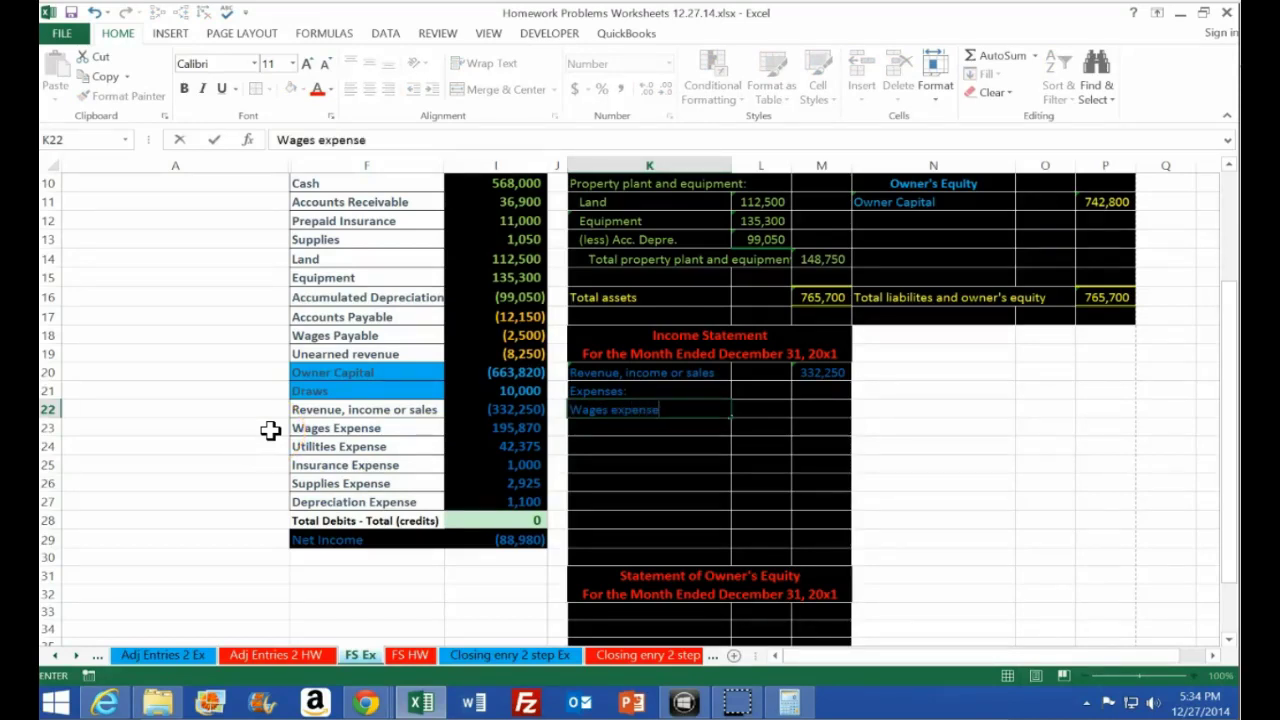
key("Return")
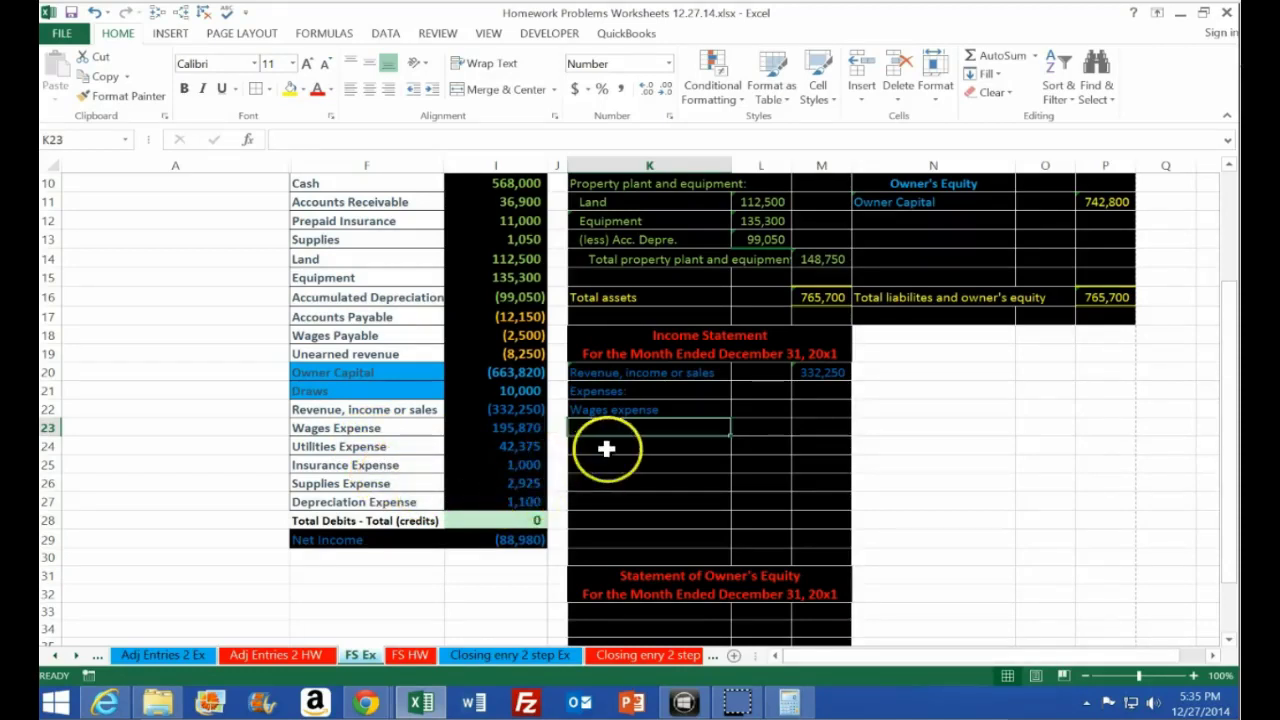
Link K23 to the Utilities Expense label and paste Insurance Expense into K24
type("+")
key("BackSpace")
type("=")
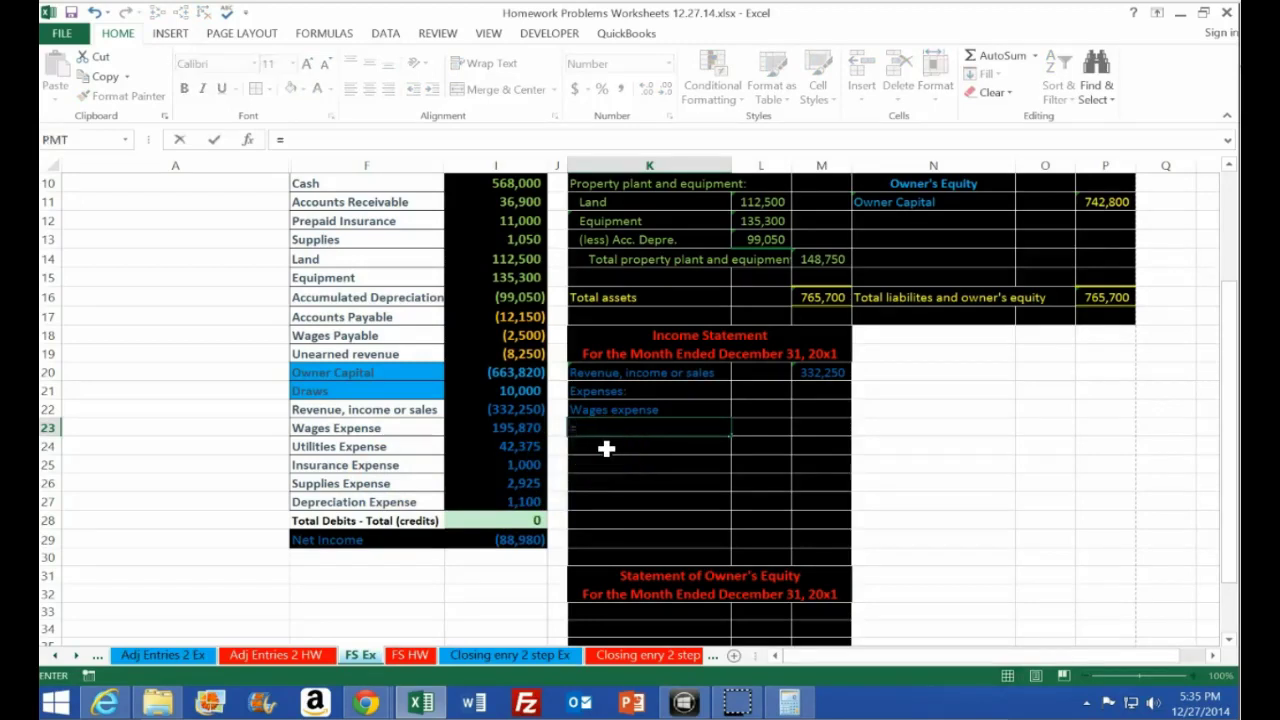
left_click(390, 445)
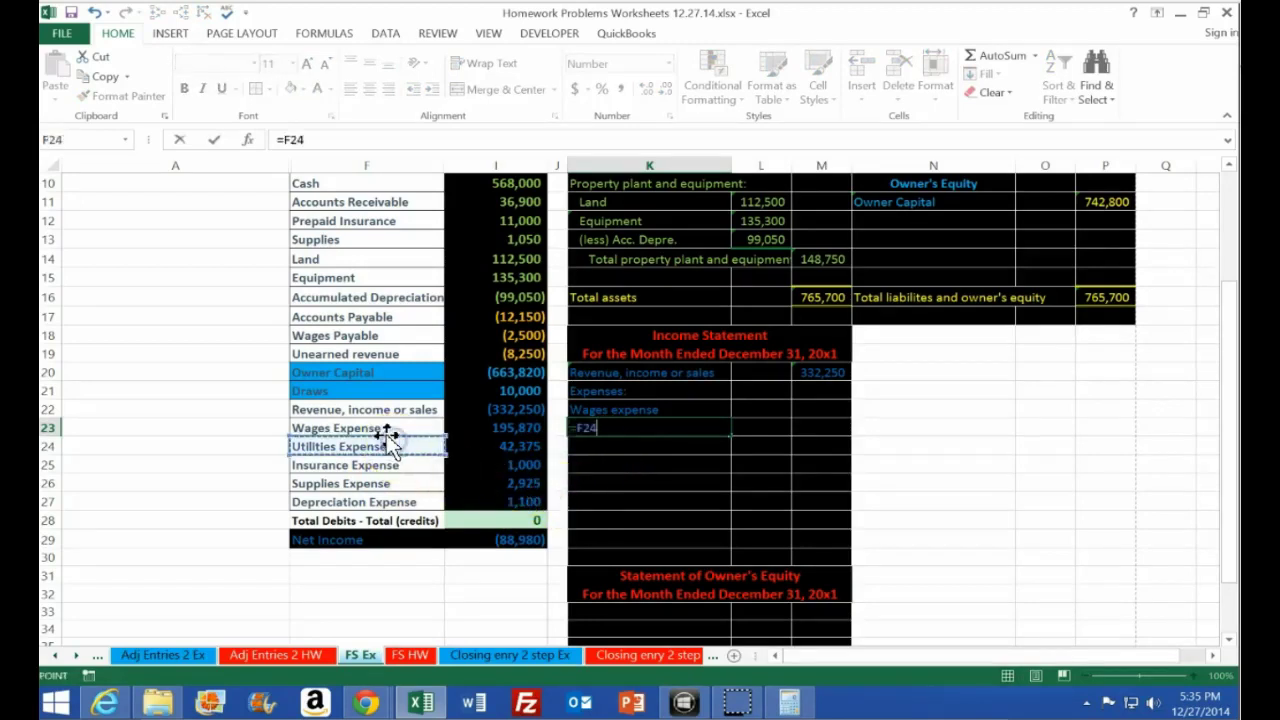
key("Return")
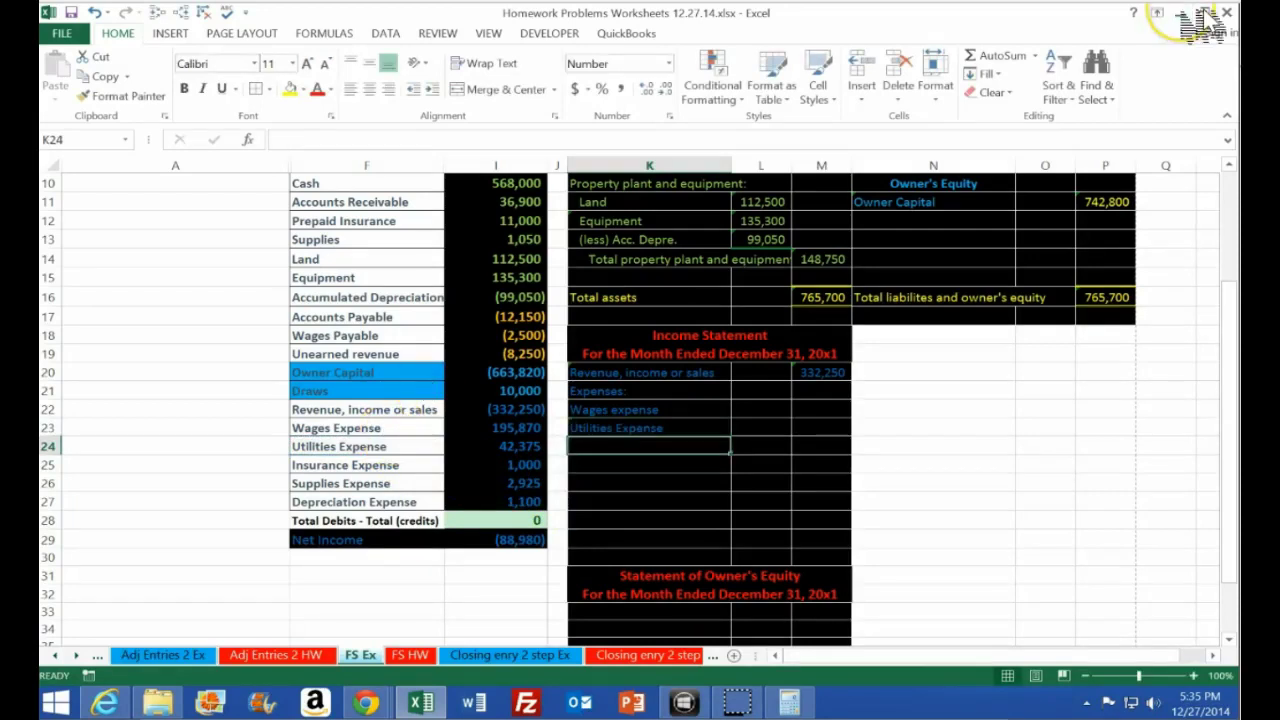
left_click(350, 465)
right_click(352, 467)
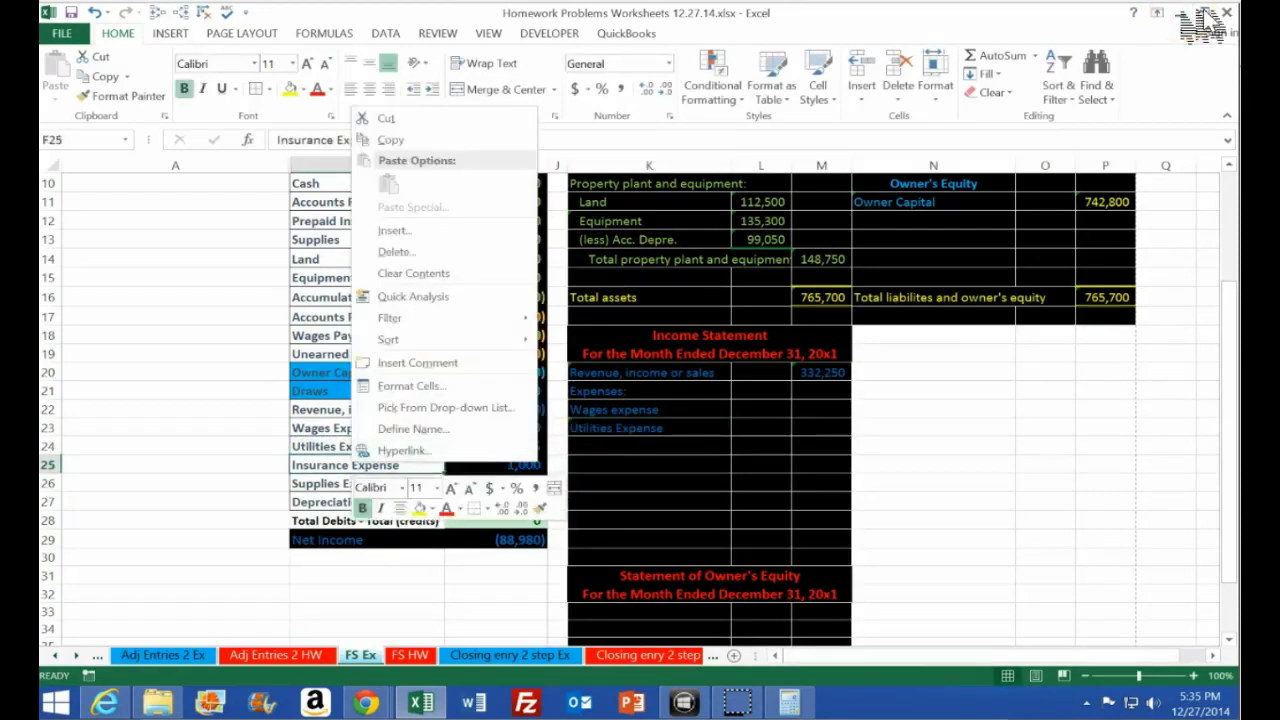
left_click(390, 140)
left_click(594, 446)
right_click(591, 446)
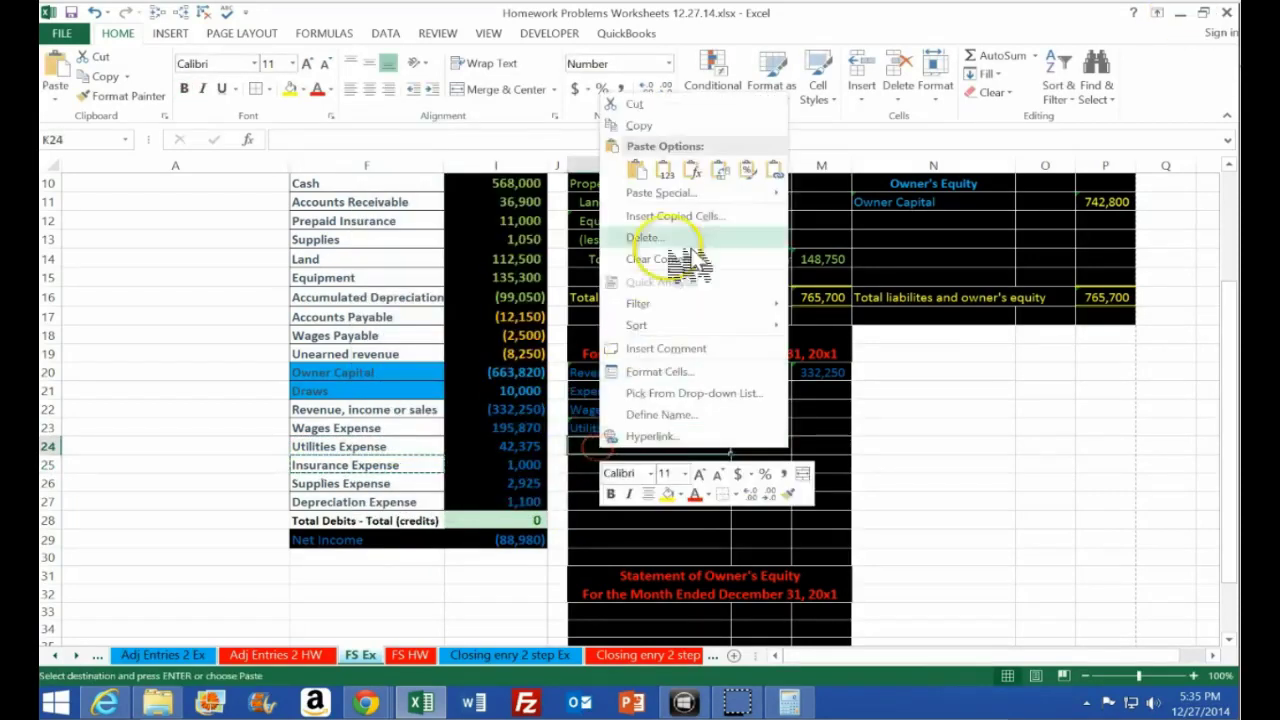
left_click(664, 170)
left_click(600, 466)
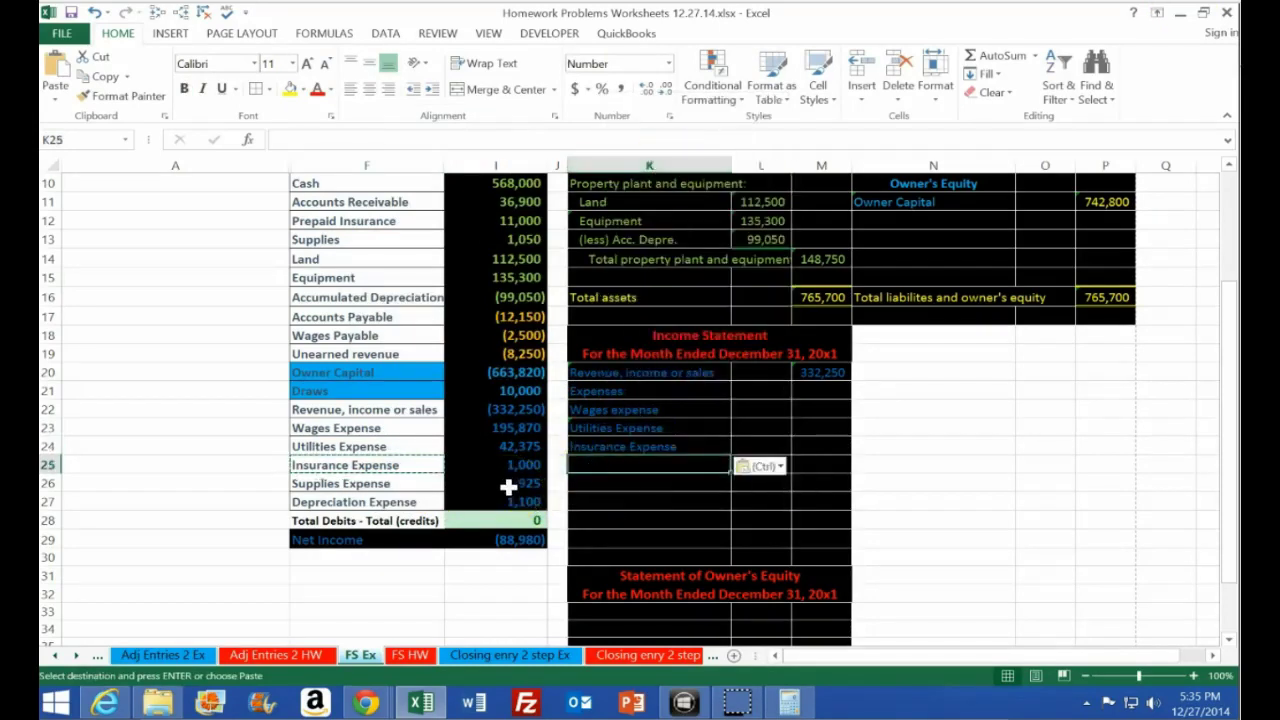
Type Supplies Expense in K25 and link K26 to the Depreciation Expense label
type("Supplies")
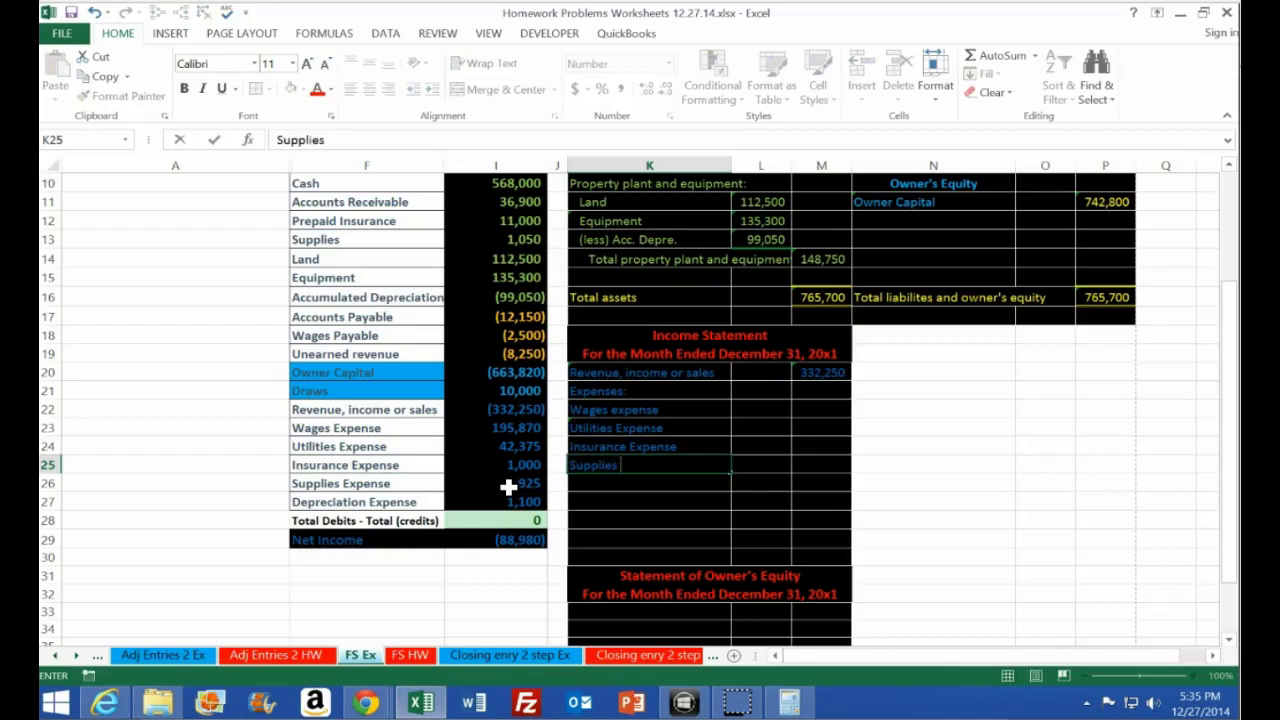
type(" Expense")
key("Return")
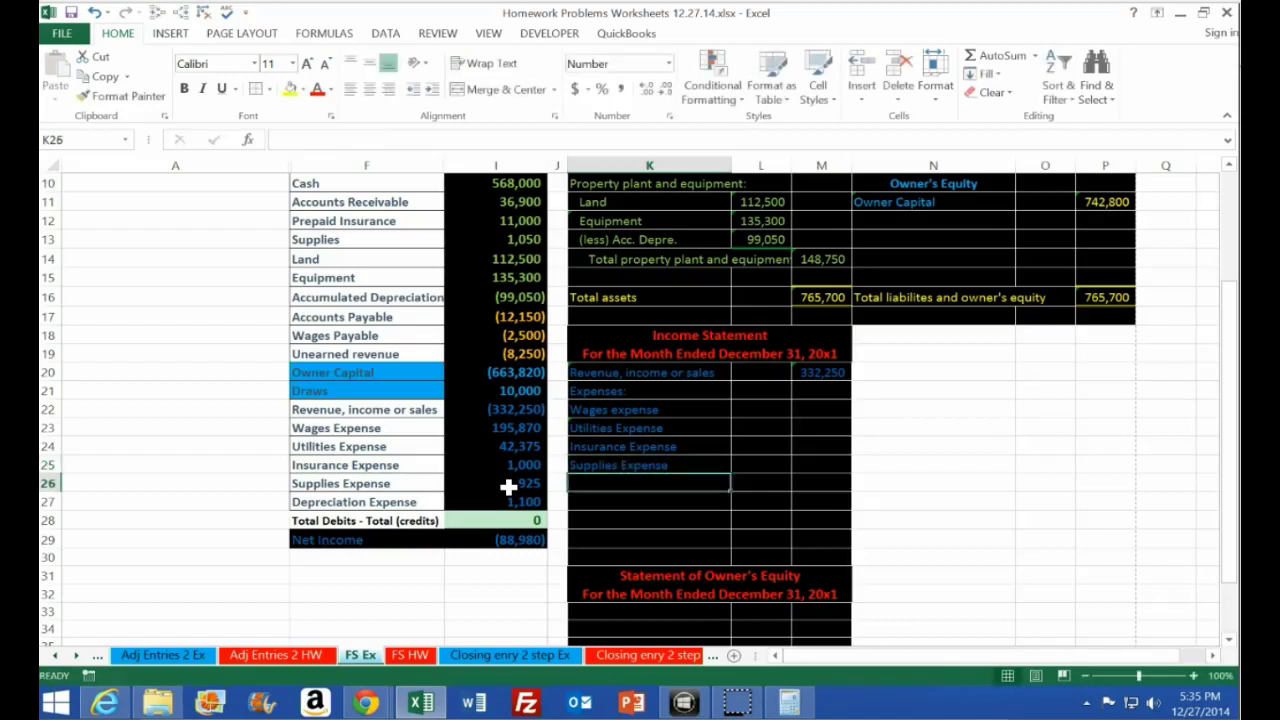
type("=")
left_click(395, 501)
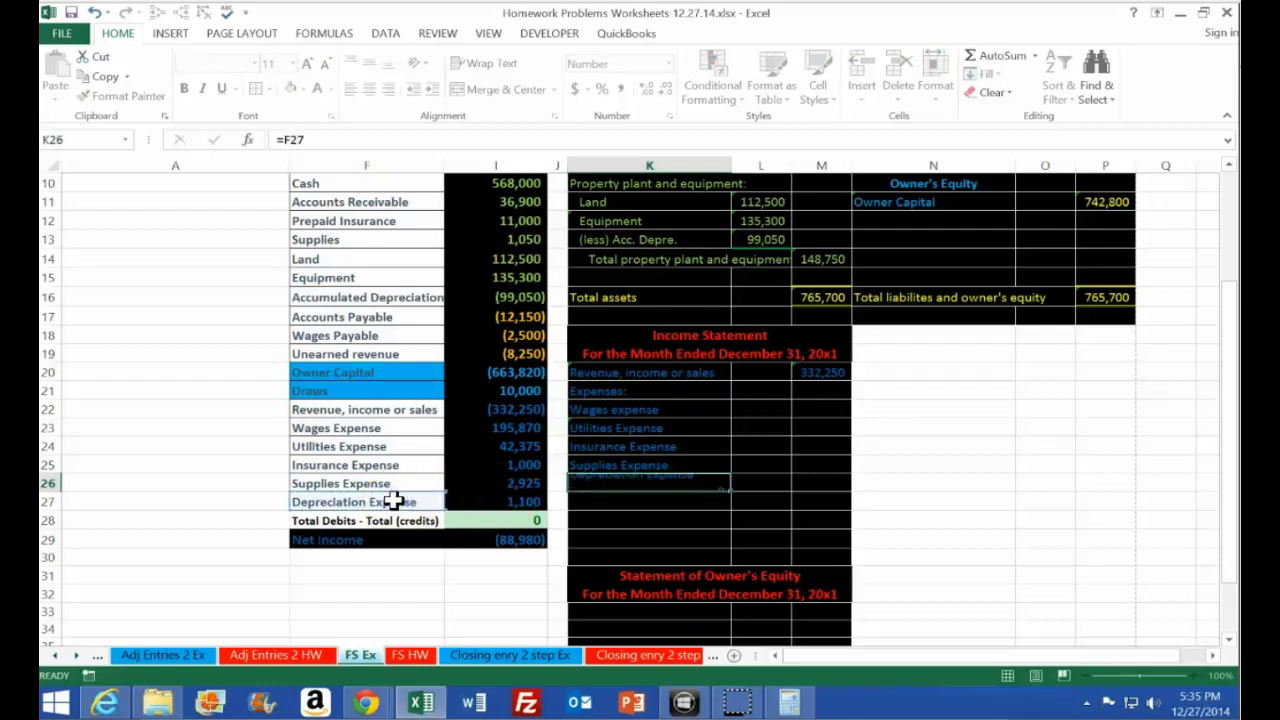
key("Return")
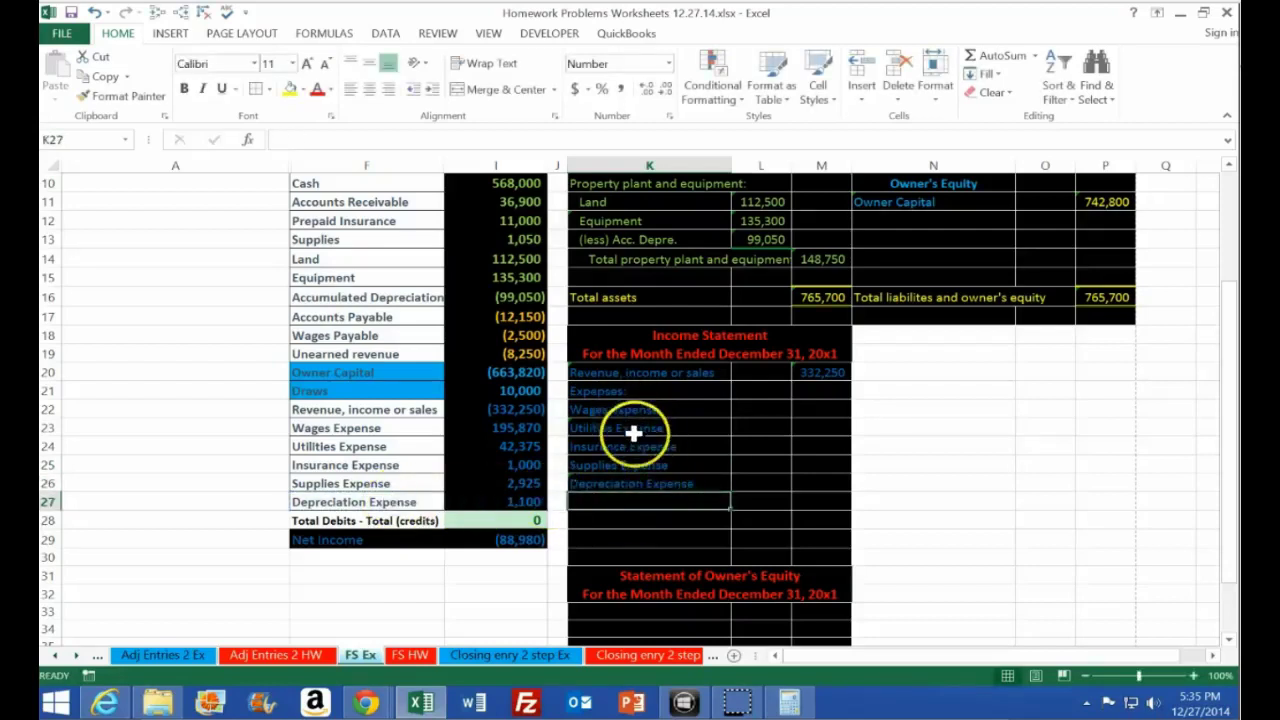
Redo the labels by linking K22 to Wages Expense, filling down to K26, then selecting K22:K26
left_click_drag(633, 432, 632, 500)
key("Delete")
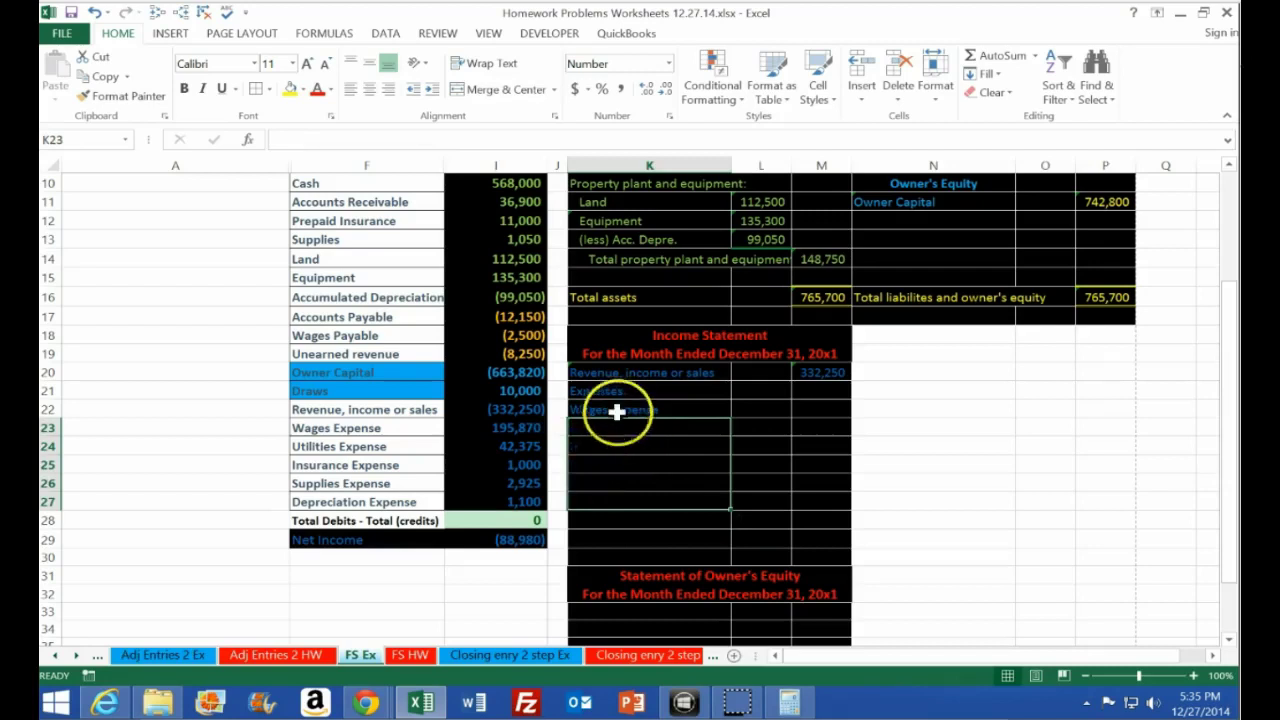
left_click(616, 410)
key("Delete")
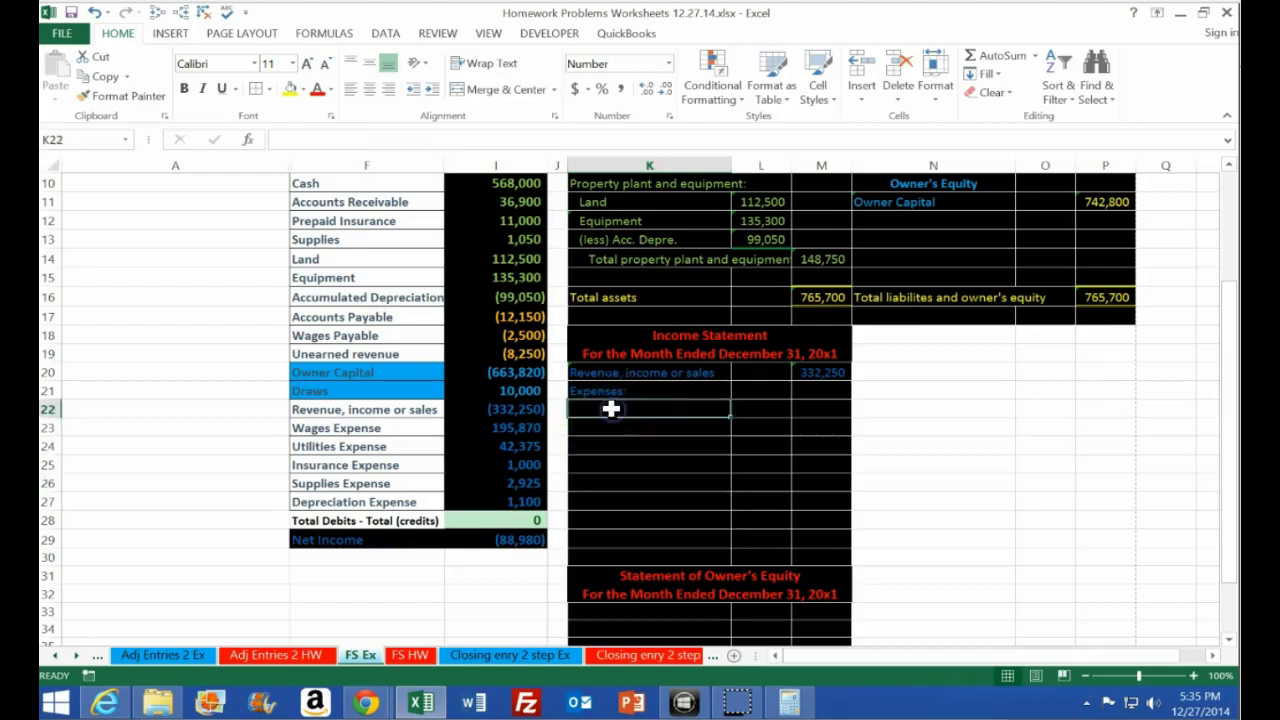
type("=")
left_click(379, 427)
key("Return")
left_click(670, 413)
left_click_drag(732, 420, 727, 490)
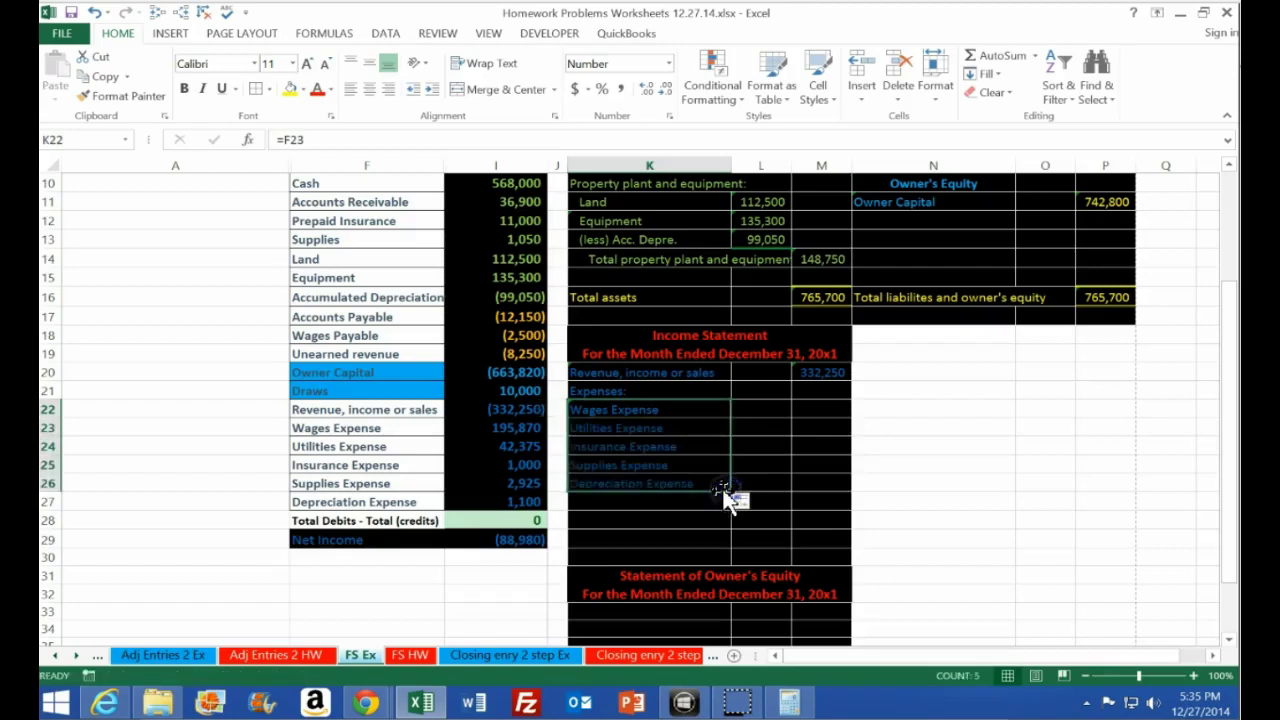
left_click(650, 524)
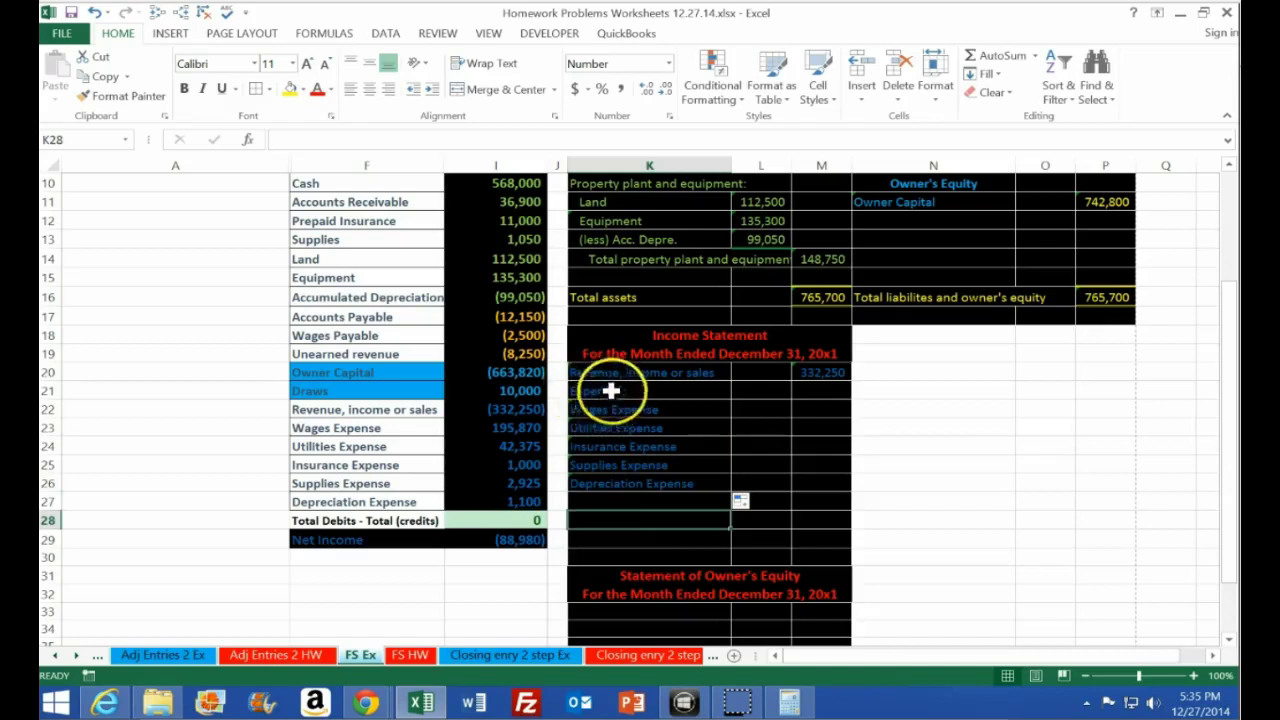
left_click_drag(607, 412, 609, 478)
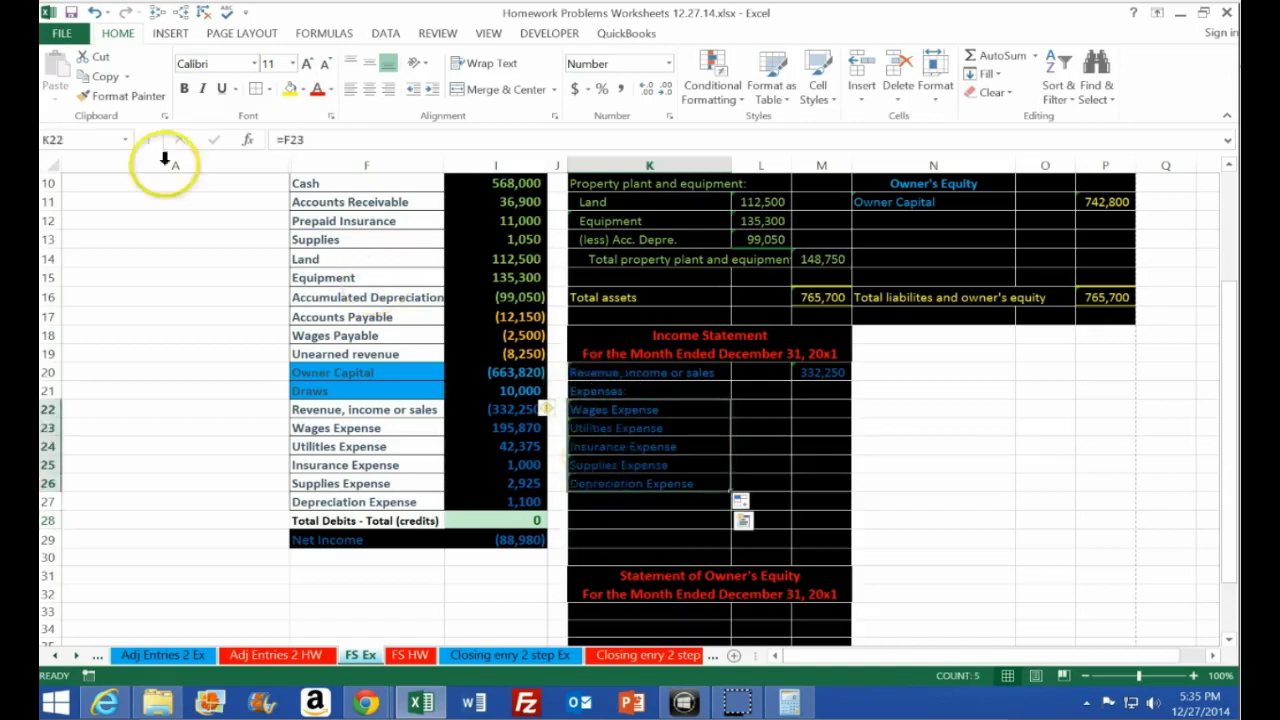
Indent the expense labels K22:K26 and select L22 beside Wages Expense
left_click(432, 90)
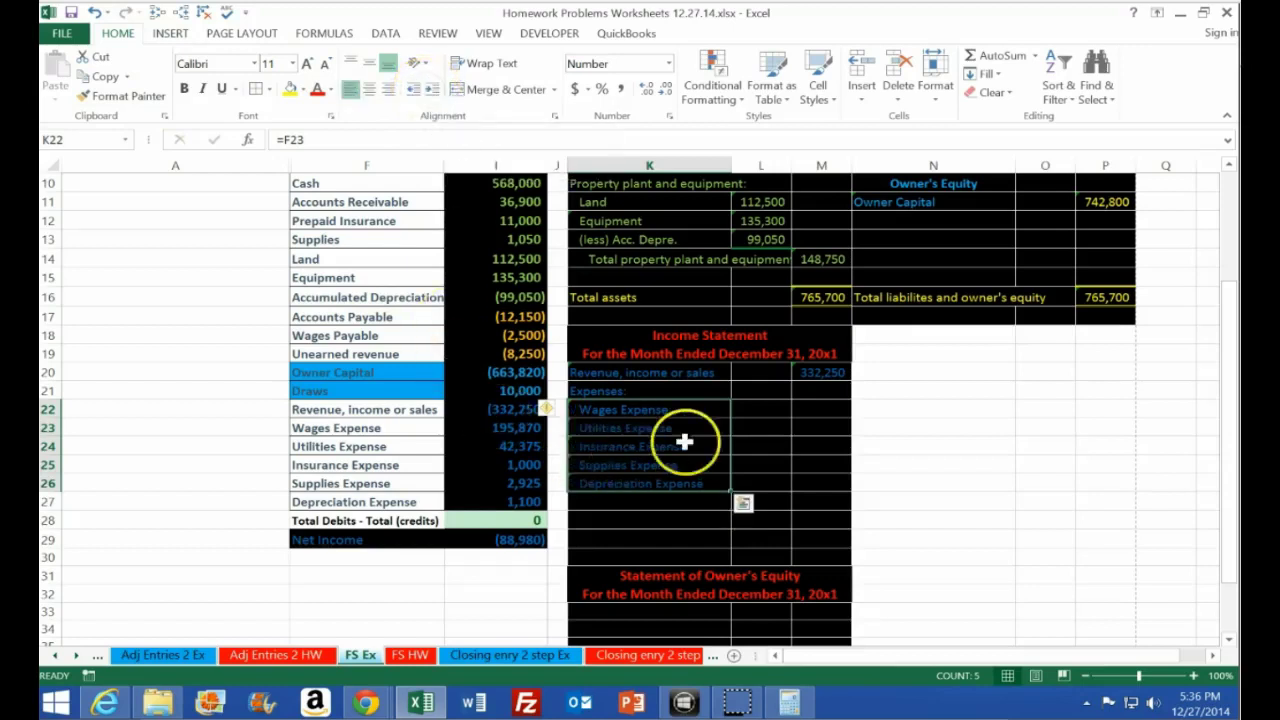
left_click(751, 410)
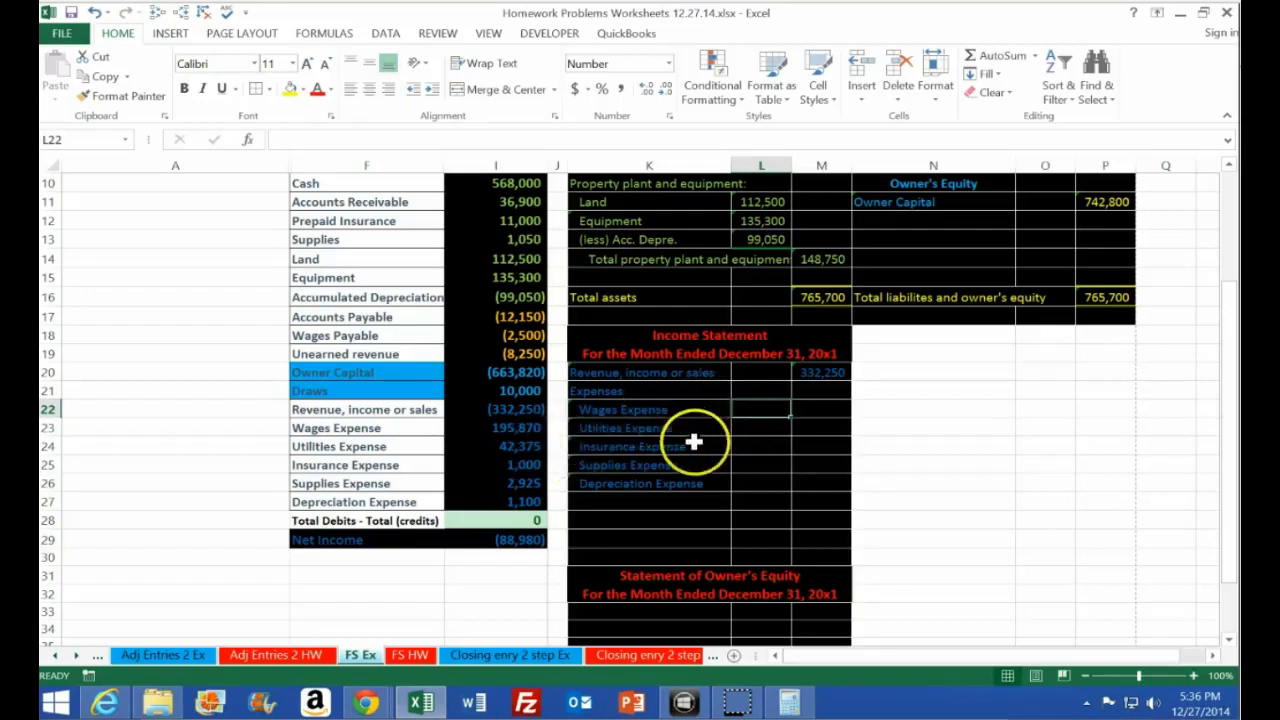
Link L22:L24 to the Wages, Utilities and Insurance amounts in I23:I25
type("=")
left_click(517, 427)
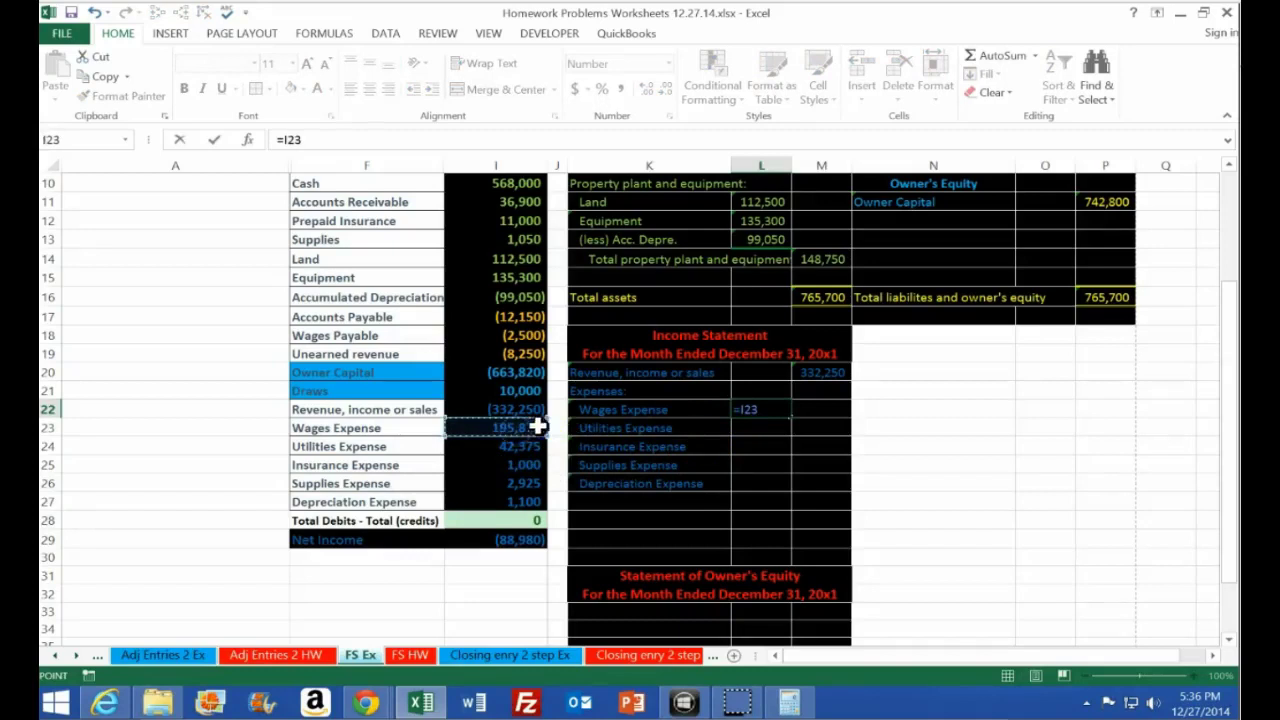
key("Return")
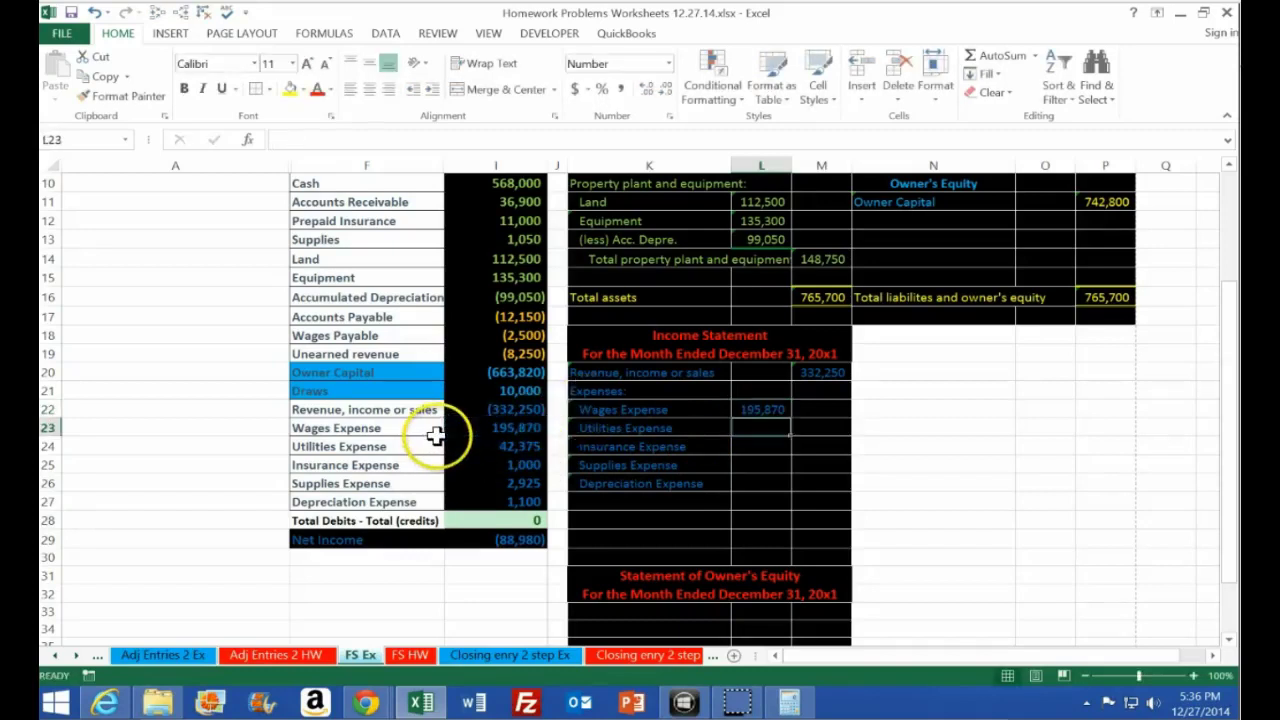
type("=")
left_click(517, 448)
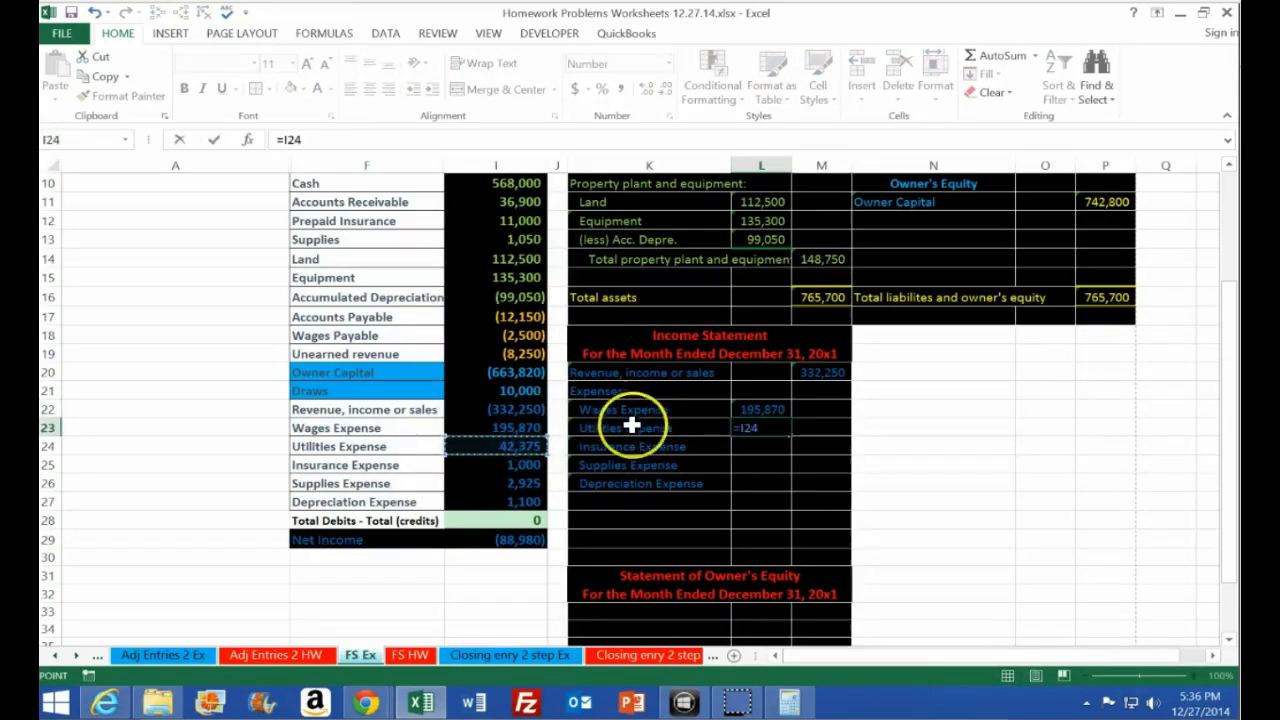
key("Return")
type("=")
left_click(498, 462)
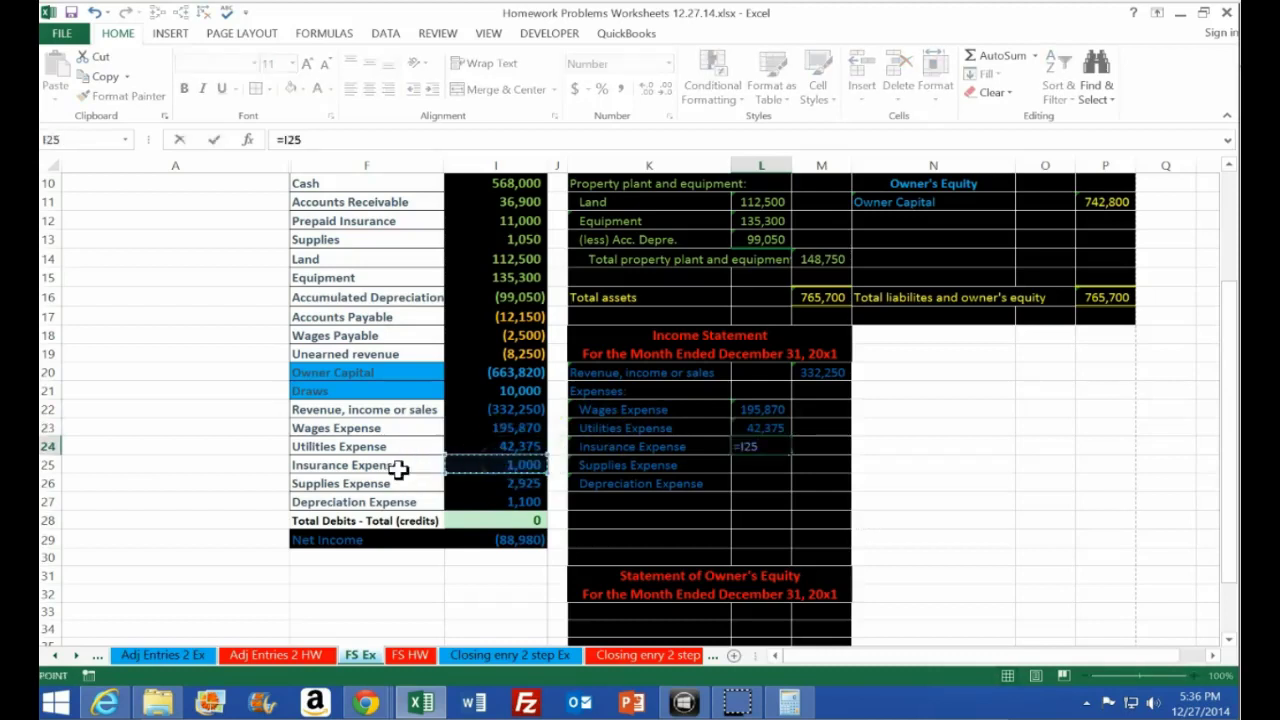
left_click(454, 477)
key("Return")
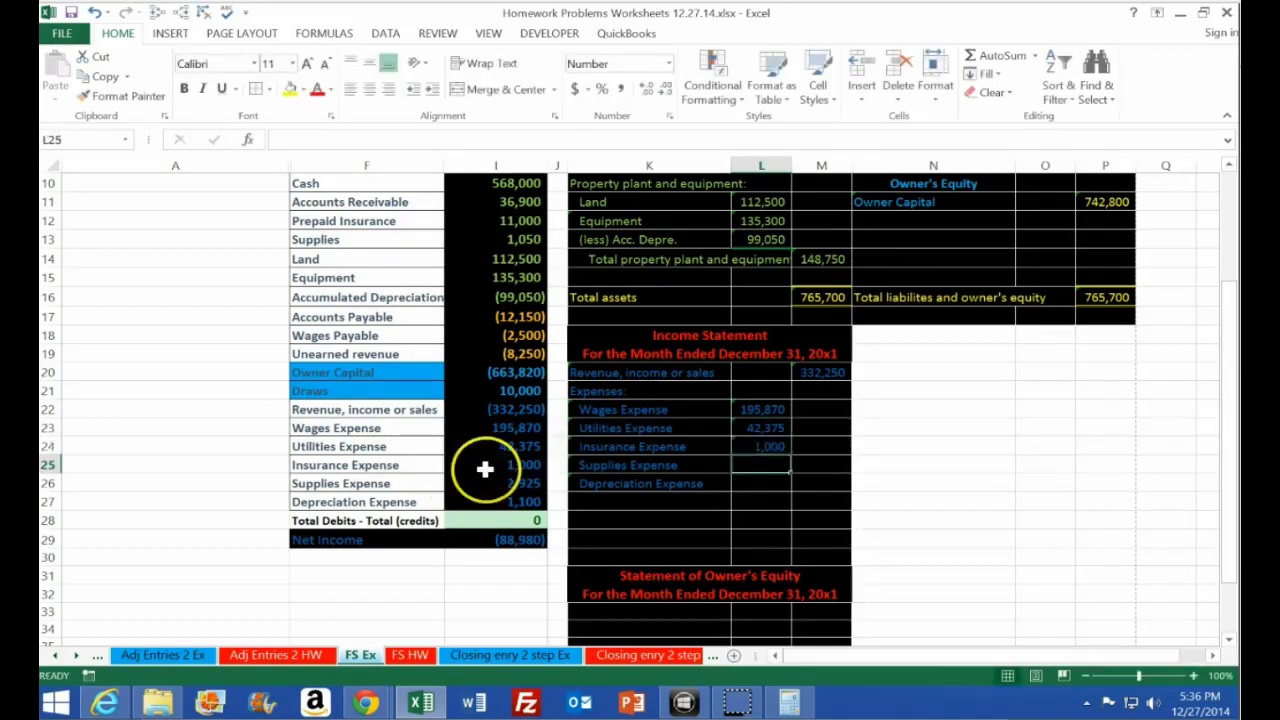
Link L25 and L26 to the Supplies and Depreciation amounts in I26 and I27
type("=")
left_click(490, 479)
type("=")
left_click(490, 483)
key("BackSpace")
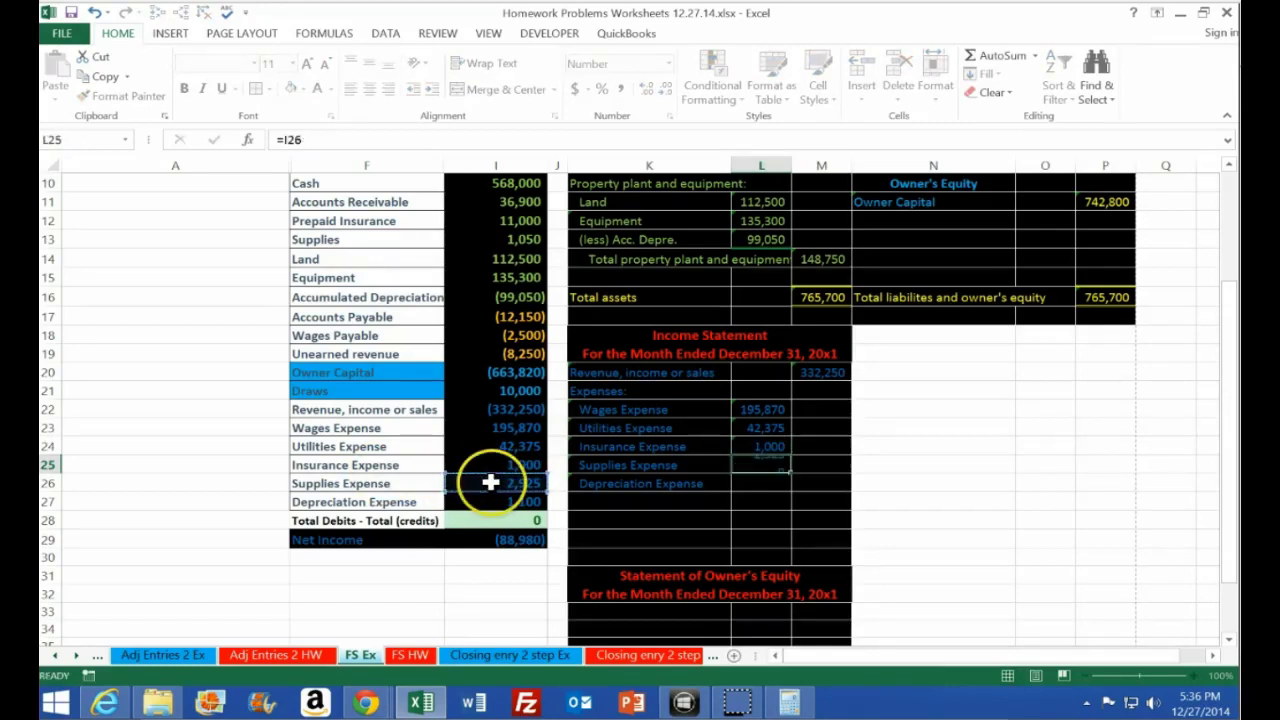
key("Return")
type("=")
left_click(512, 500)
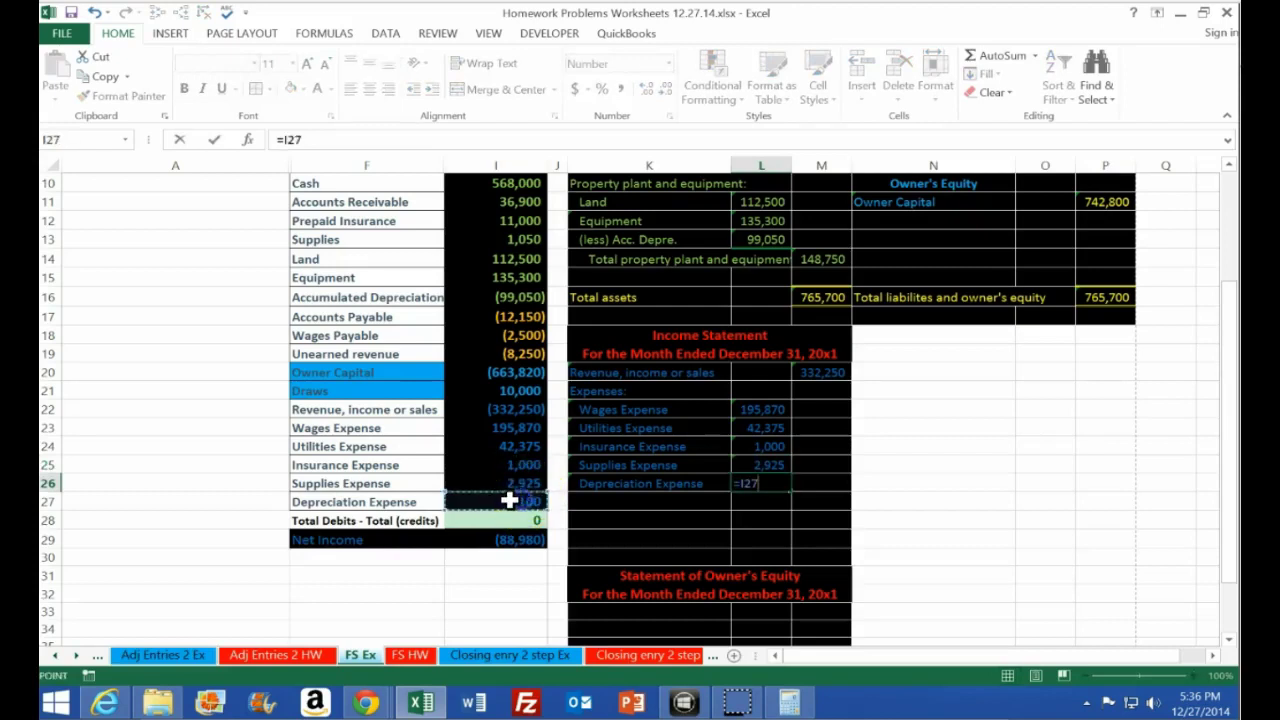
key("Return")
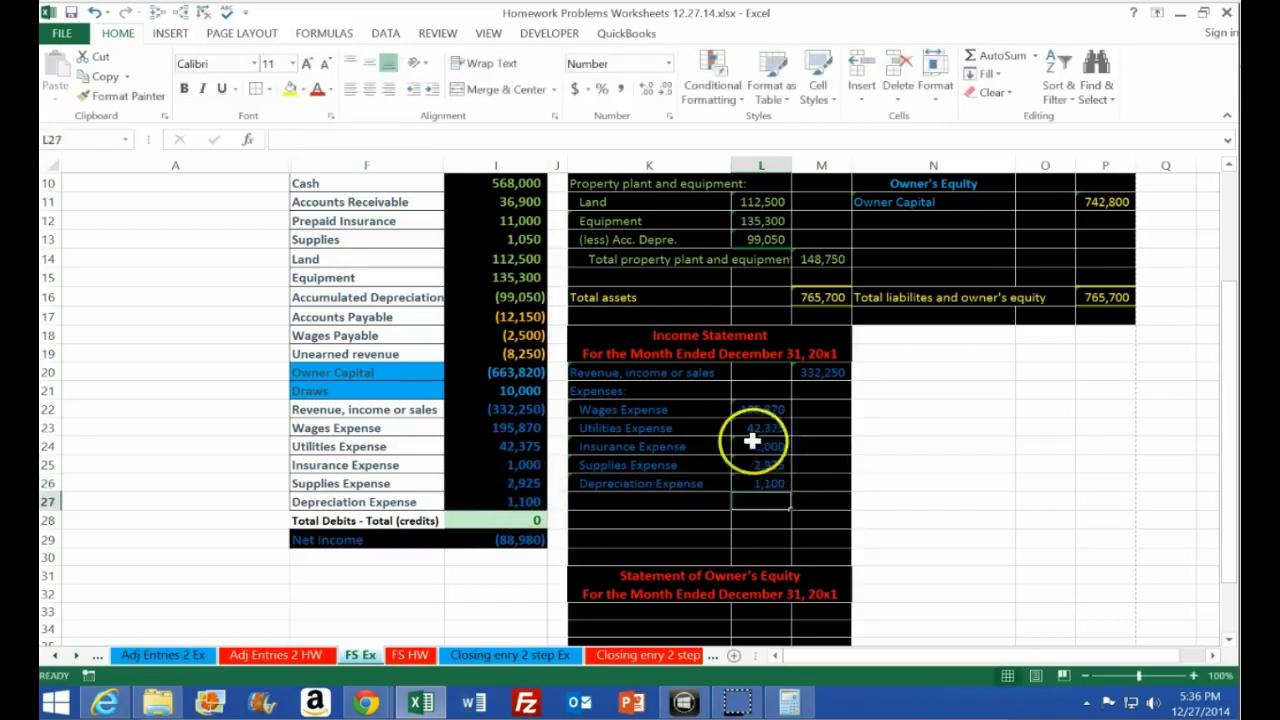
Replace the four individual links by filling the Wages =I23 formula down to L26
left_click_drag(756, 427, 763, 487)
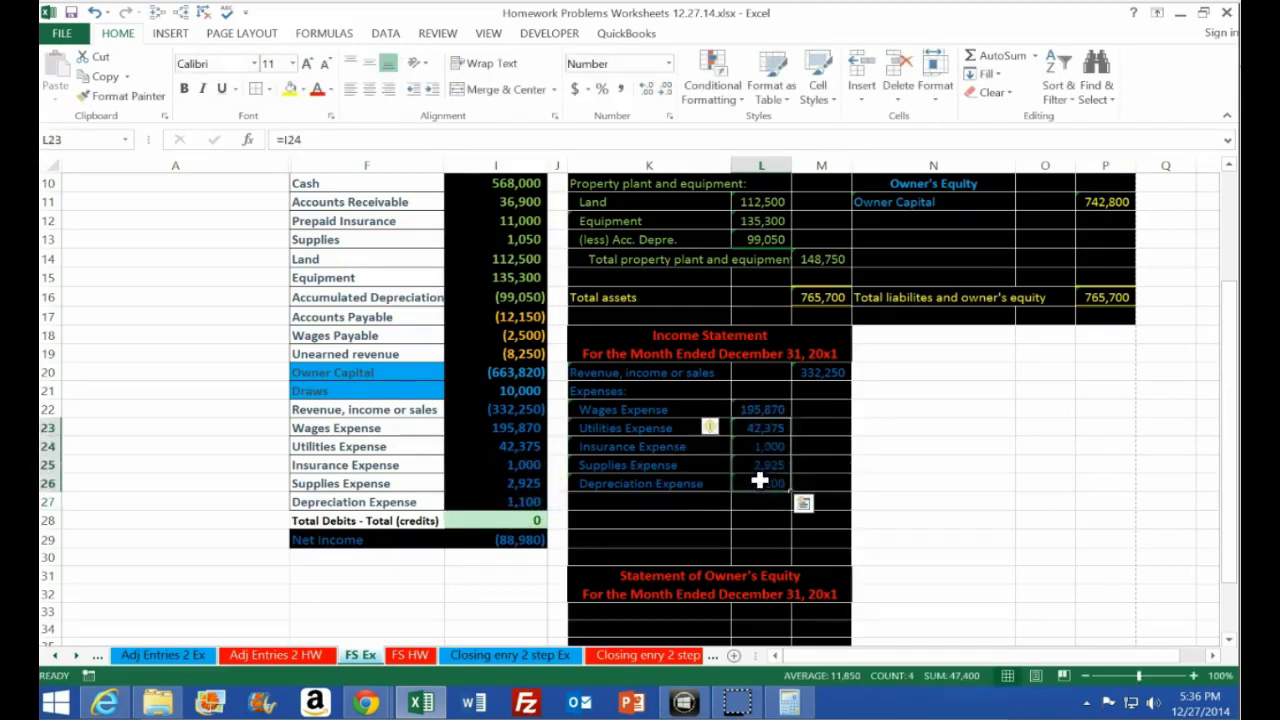
key("Delete")
left_click(766, 410)
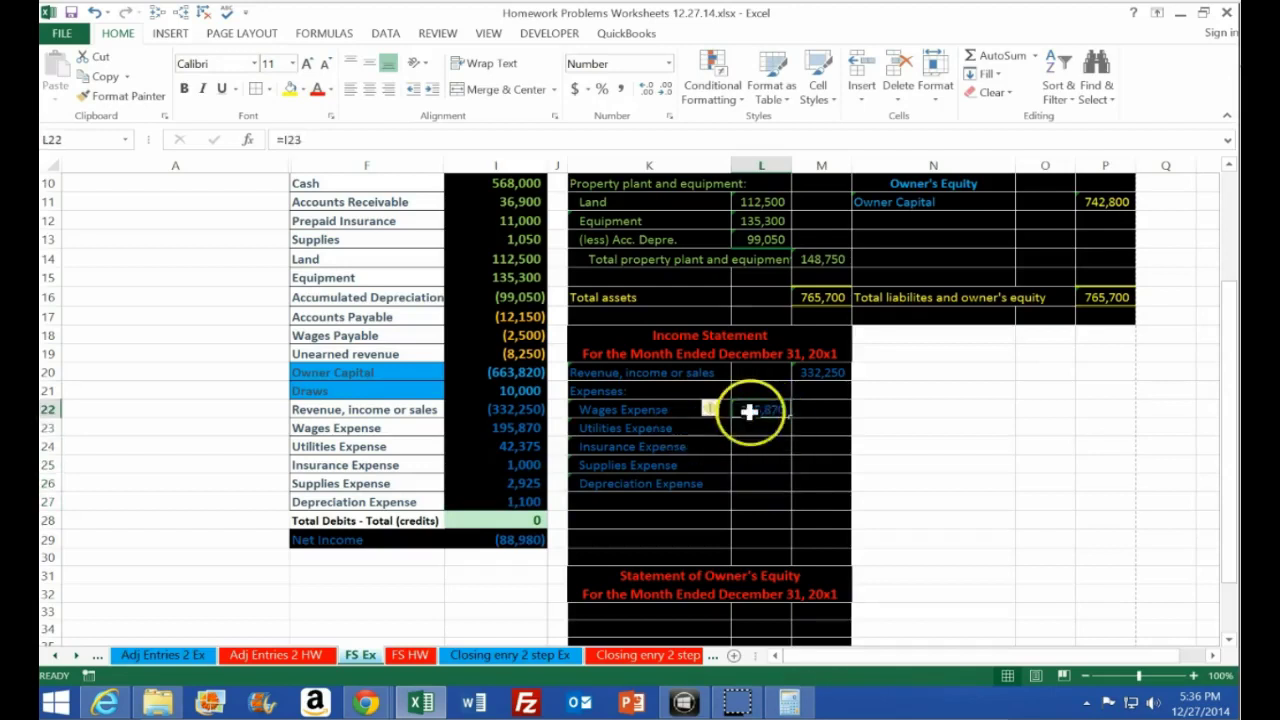
double_click(766, 413)
key("Escape")
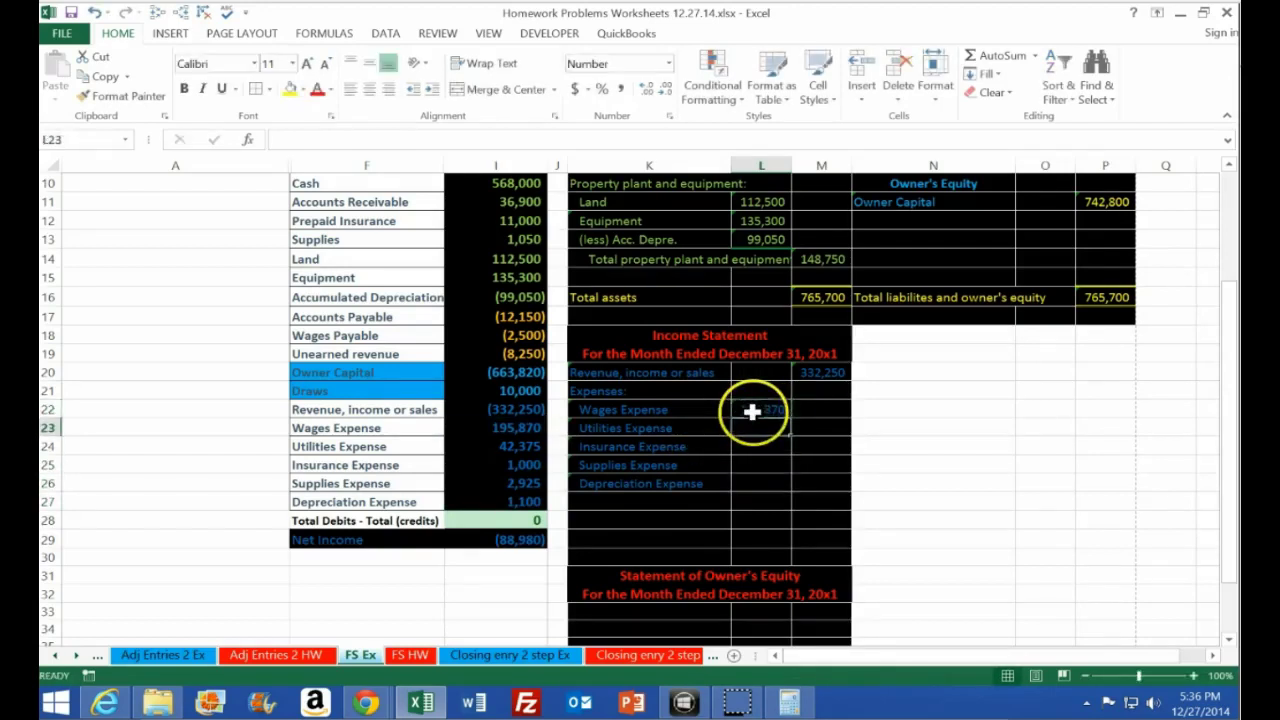
left_click_drag(790, 412, 792, 481)
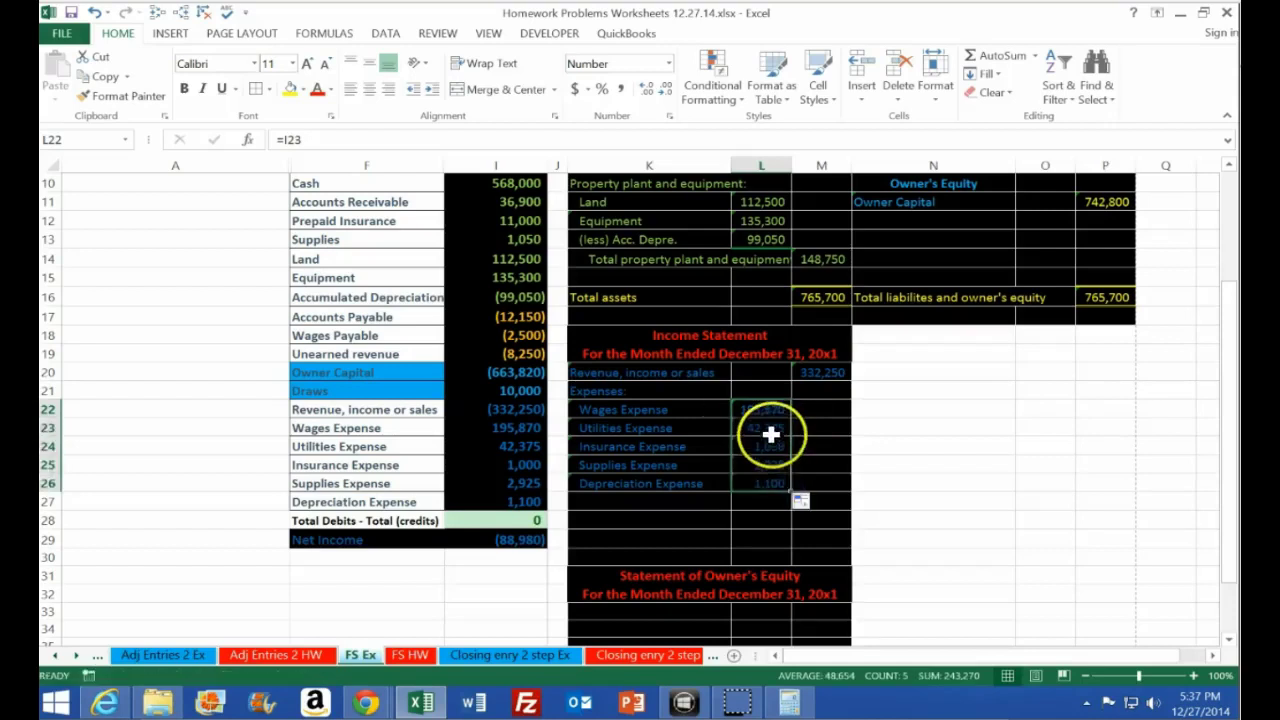
Verify each copied formula from Utilities through Depreciation Expense
left_click(768, 427)
double_click(771, 428)
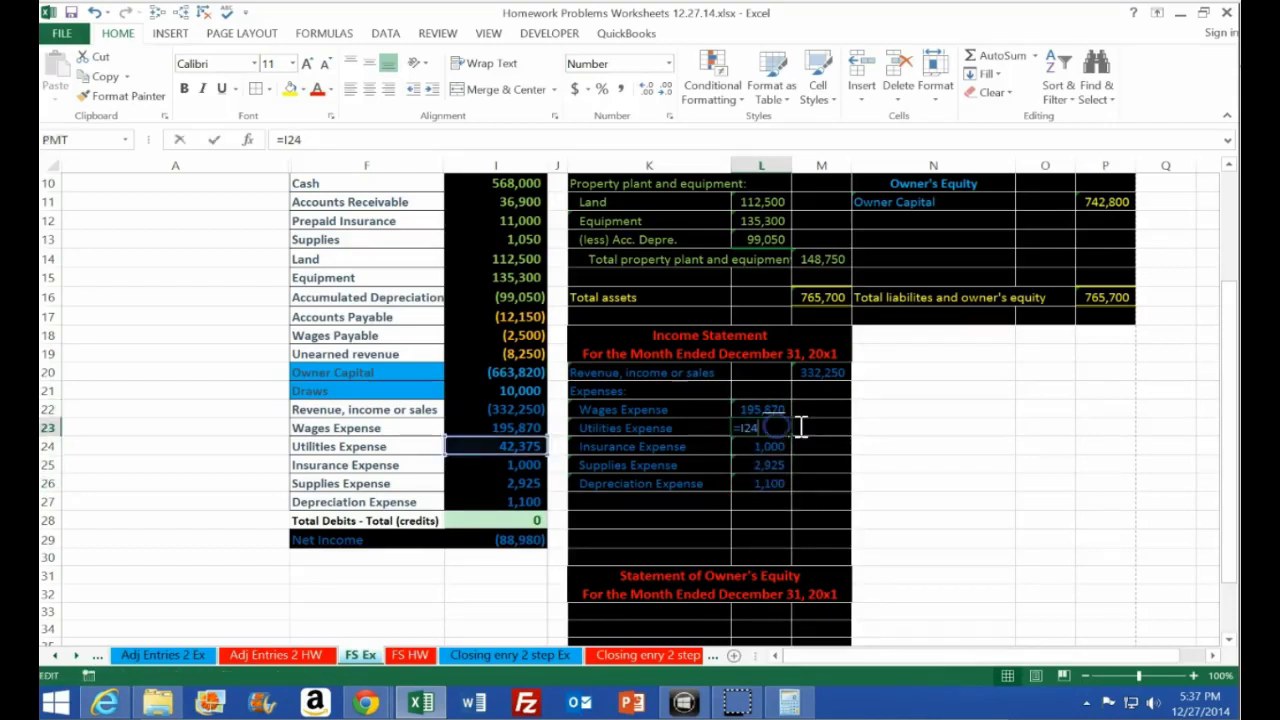
left_click(766, 440)
double_click(766, 438)
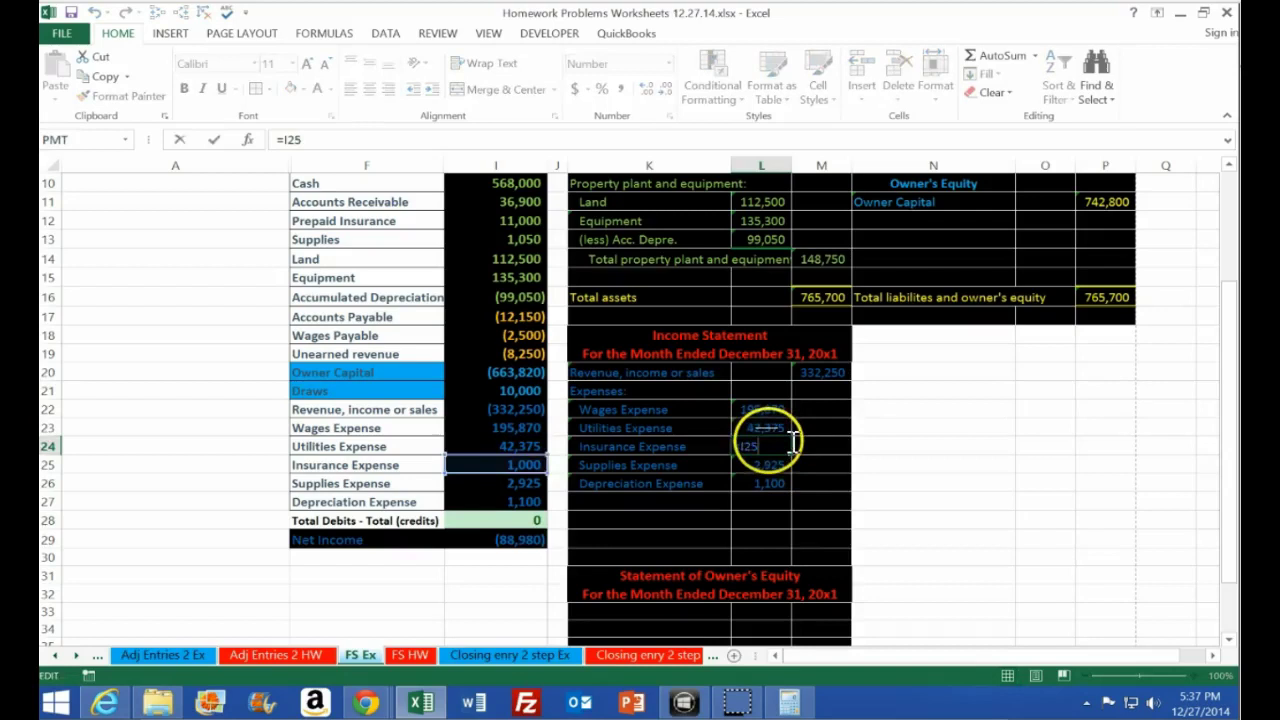
key("Return")
double_click(762, 463)
key("Return")
double_click(760, 482)
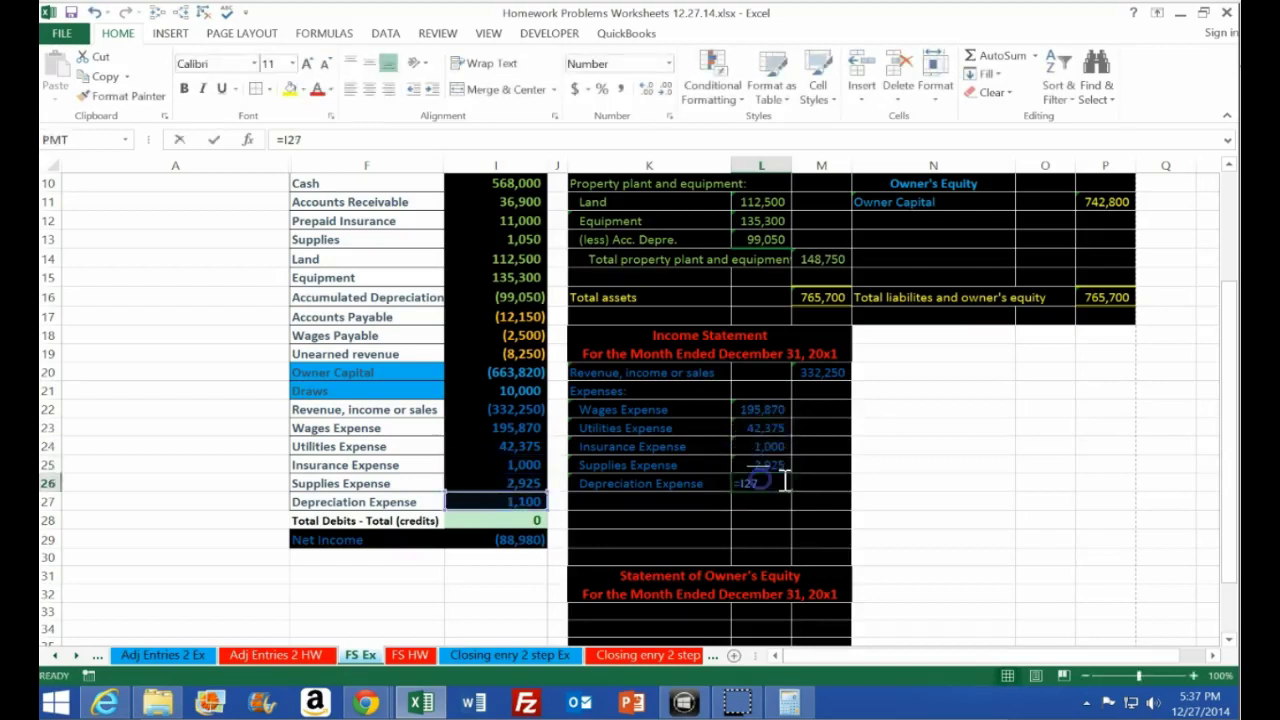
key("Return")
left_click(666, 502)
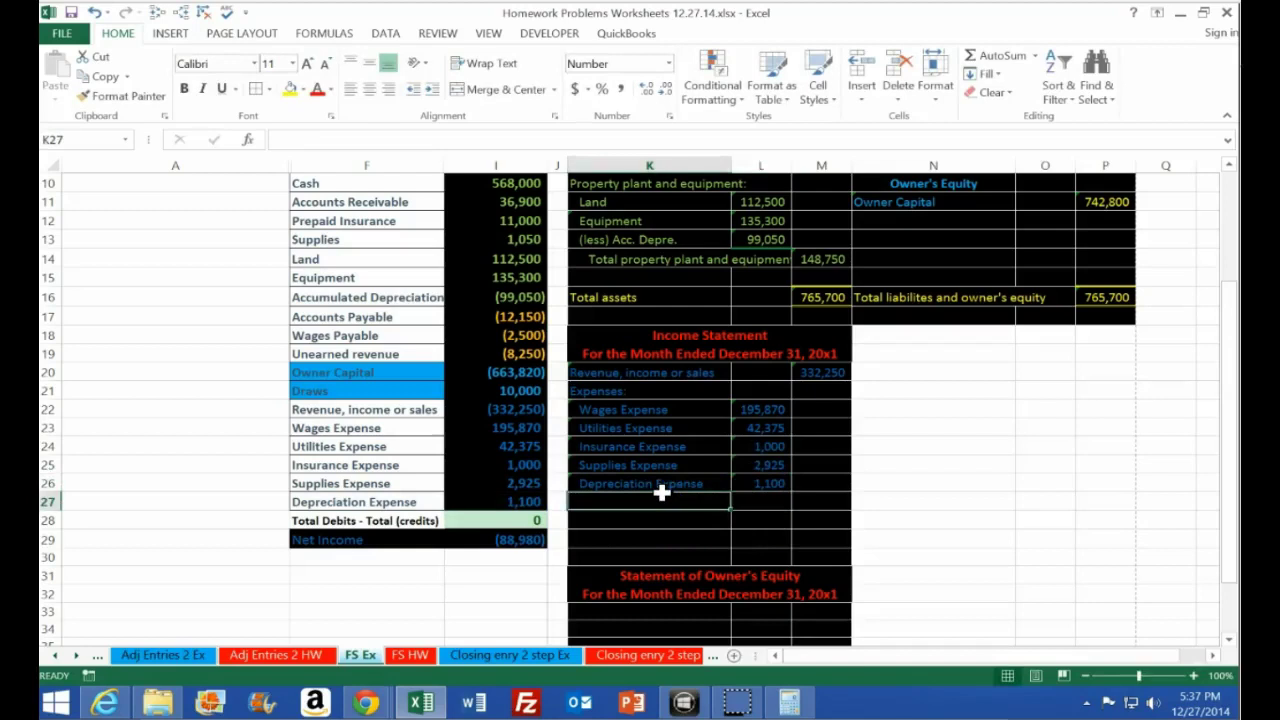
Add a double-indented Total expenses label in K27
type("Total expenses")
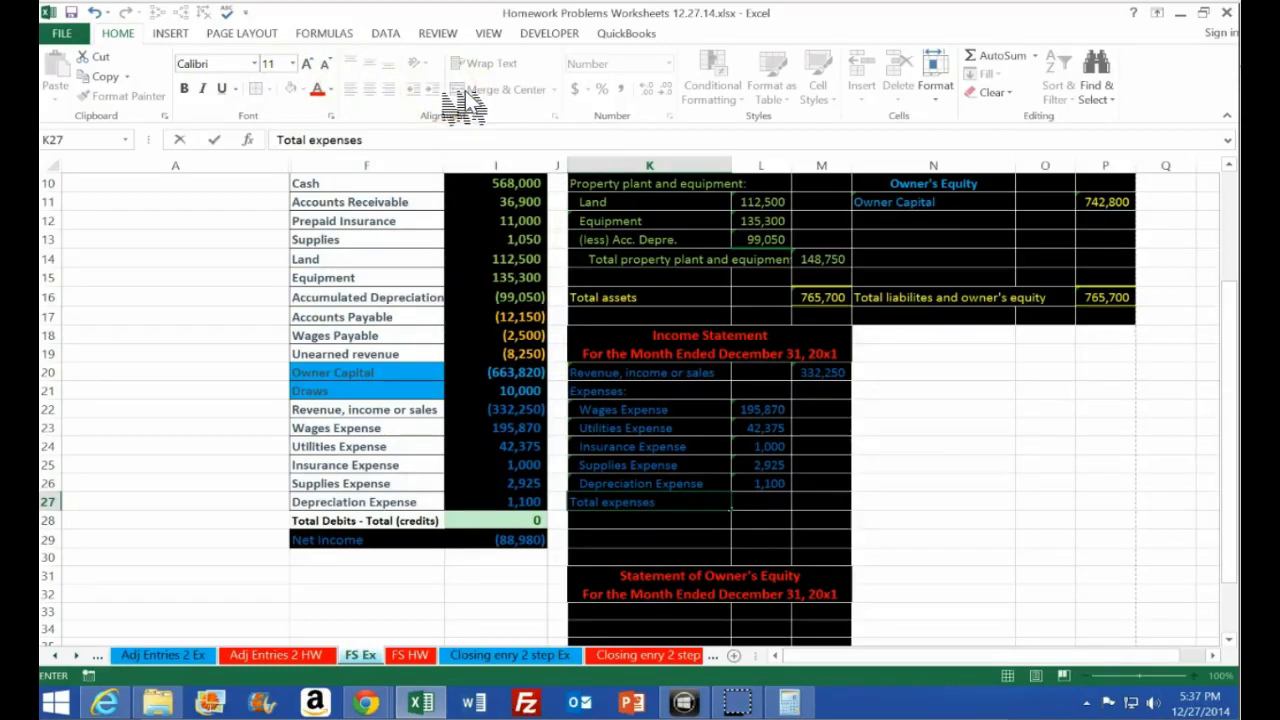
key("ctrl+Return")
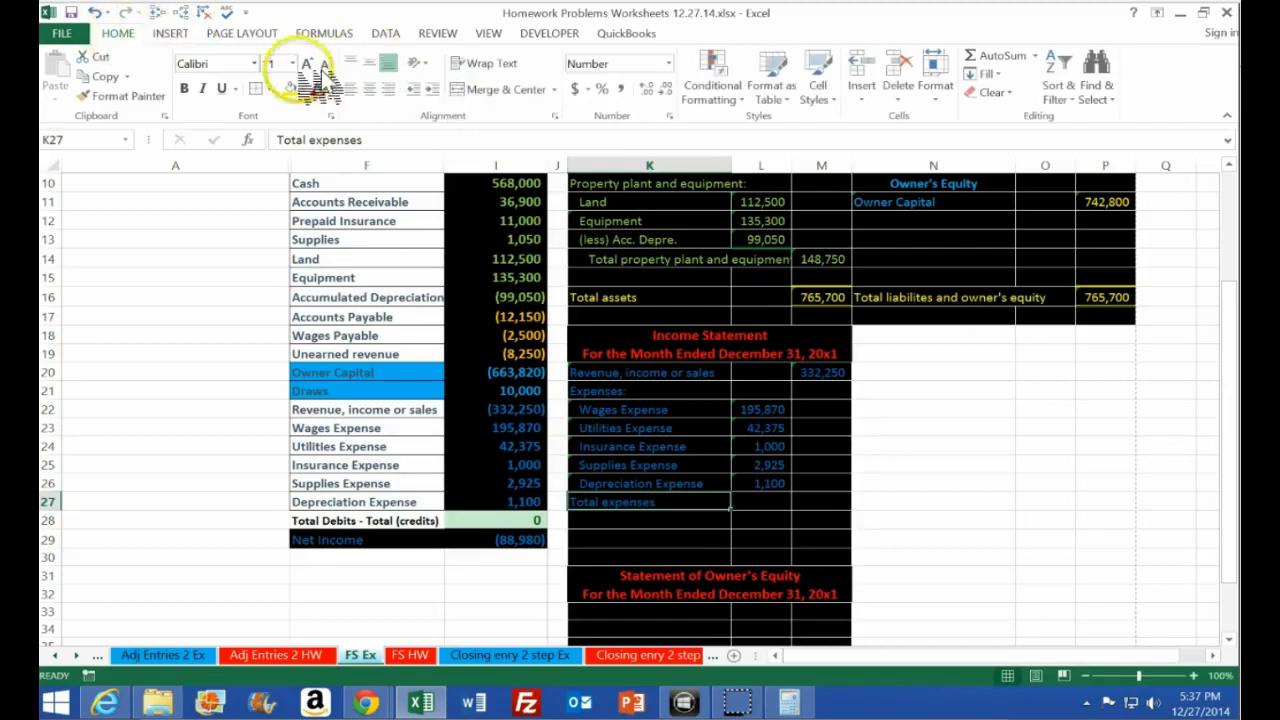
left_click(432, 90)
left_click(432, 90)
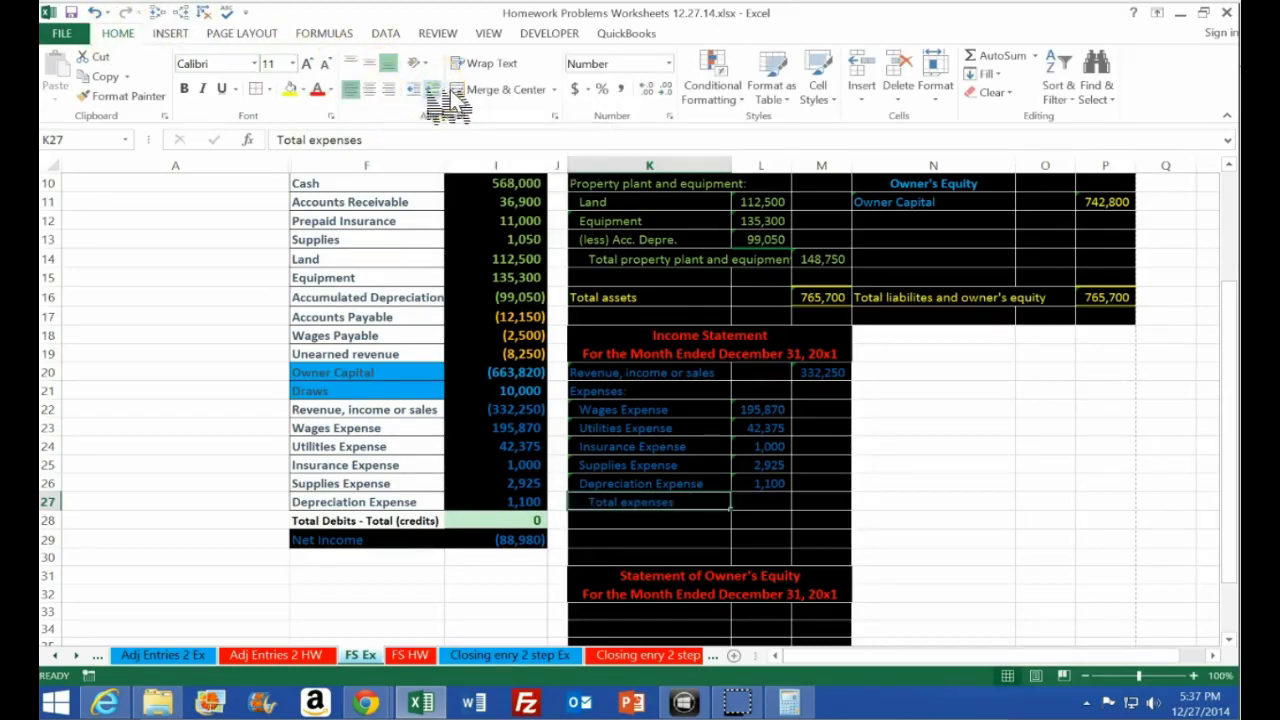
left_click(817, 497)
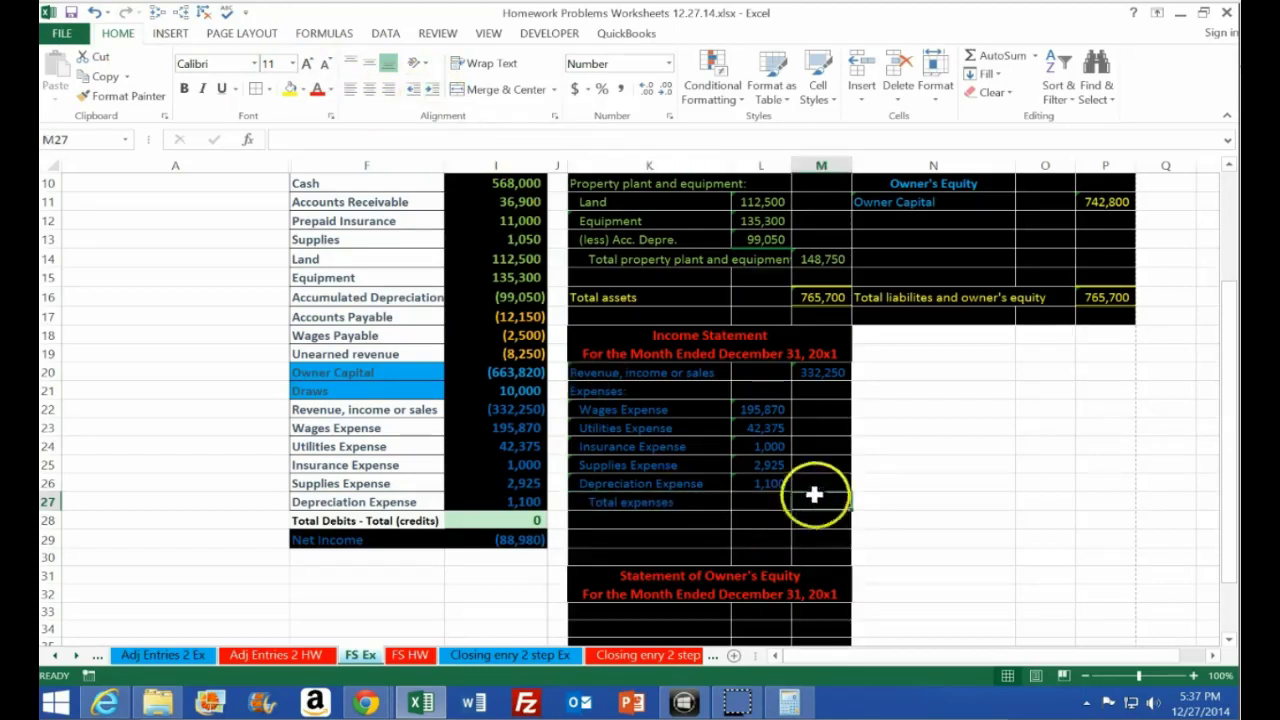
Bring up the Calculator, move it clear of the figures, and clear it
left_click(808, 700)
left_click_drag(812, 232, 920, 372)
left_click(913, 431)
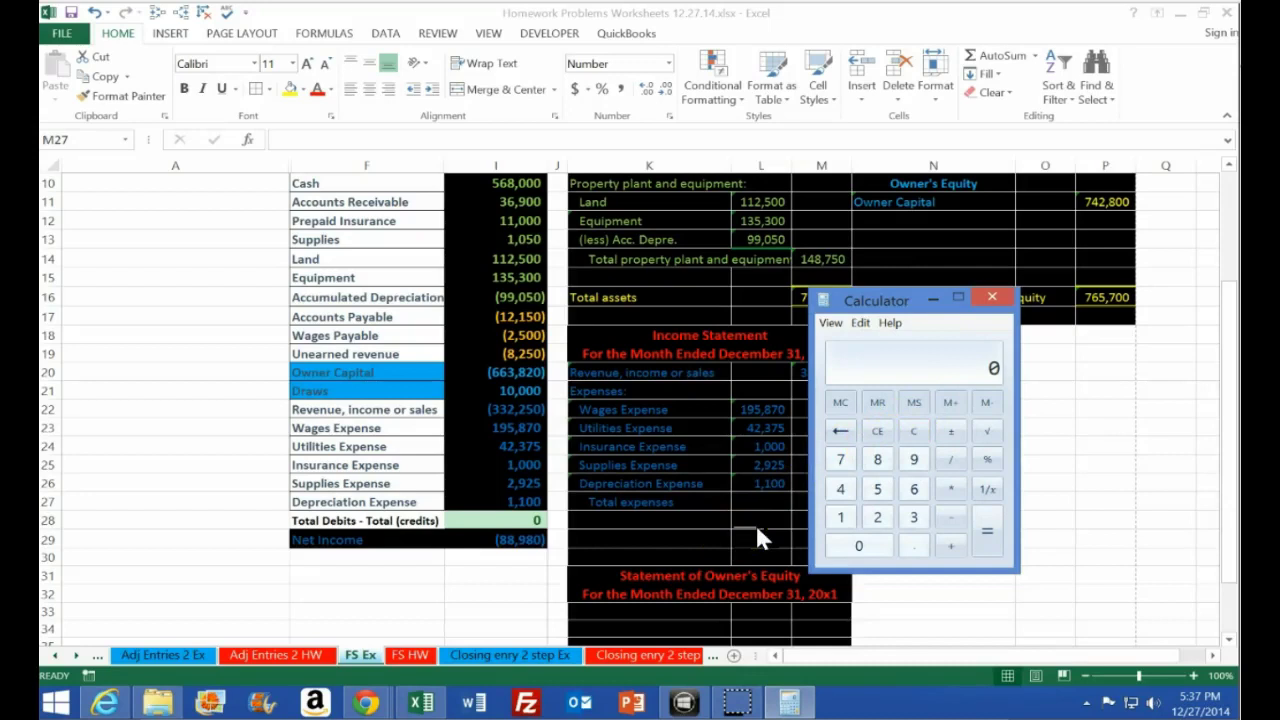
Add 195870+42375+1000+2925+1100 in the Calculator to check the expense total
type("195870")
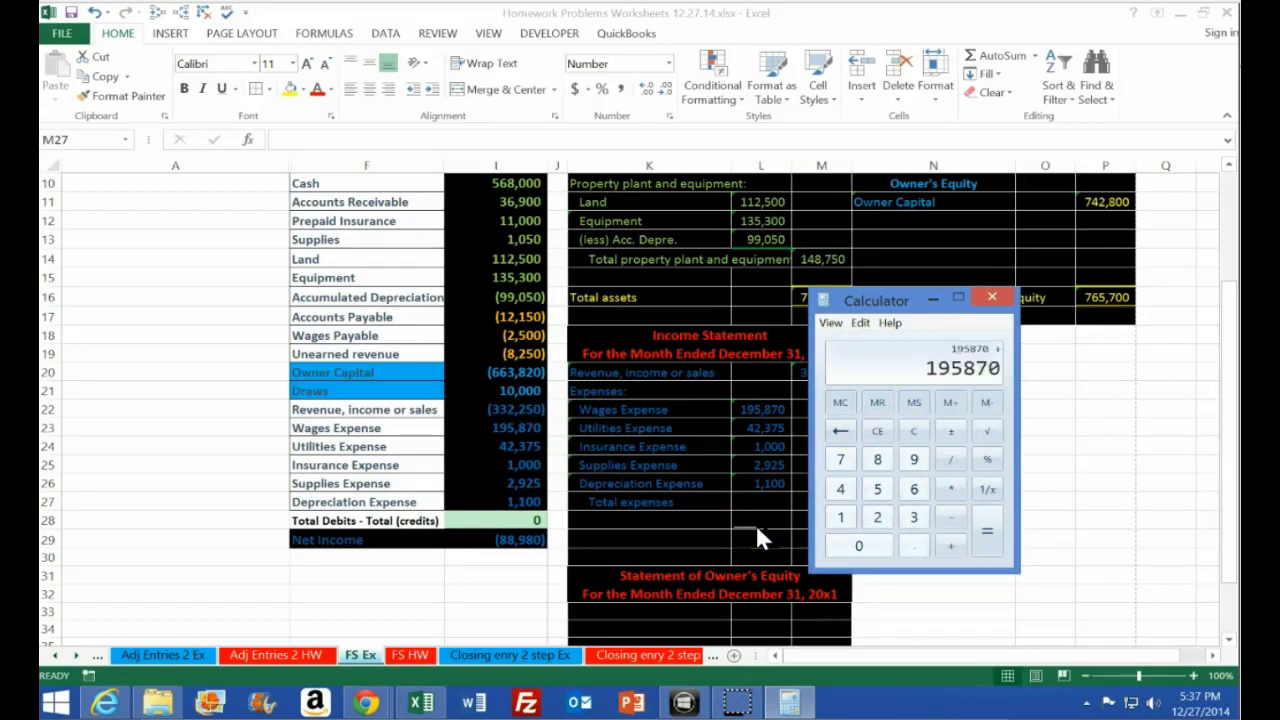
type("+42375+1000+2925+1")
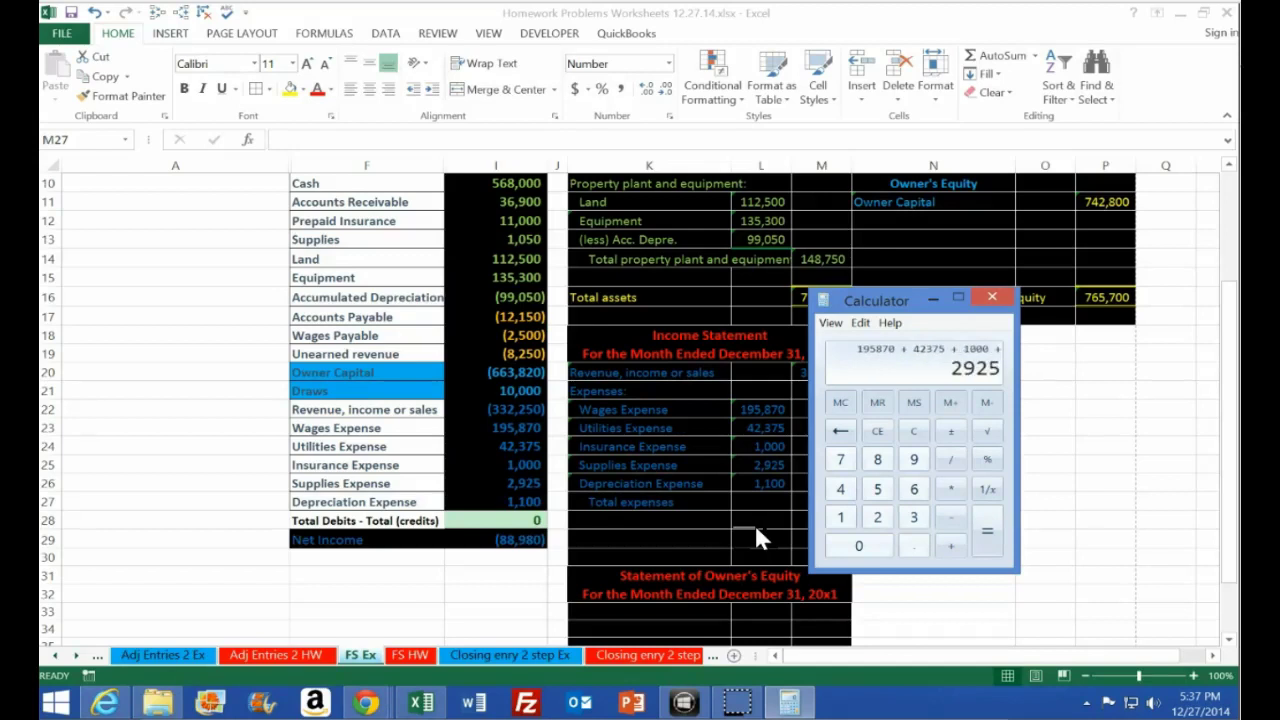
type("100")
key("Return")
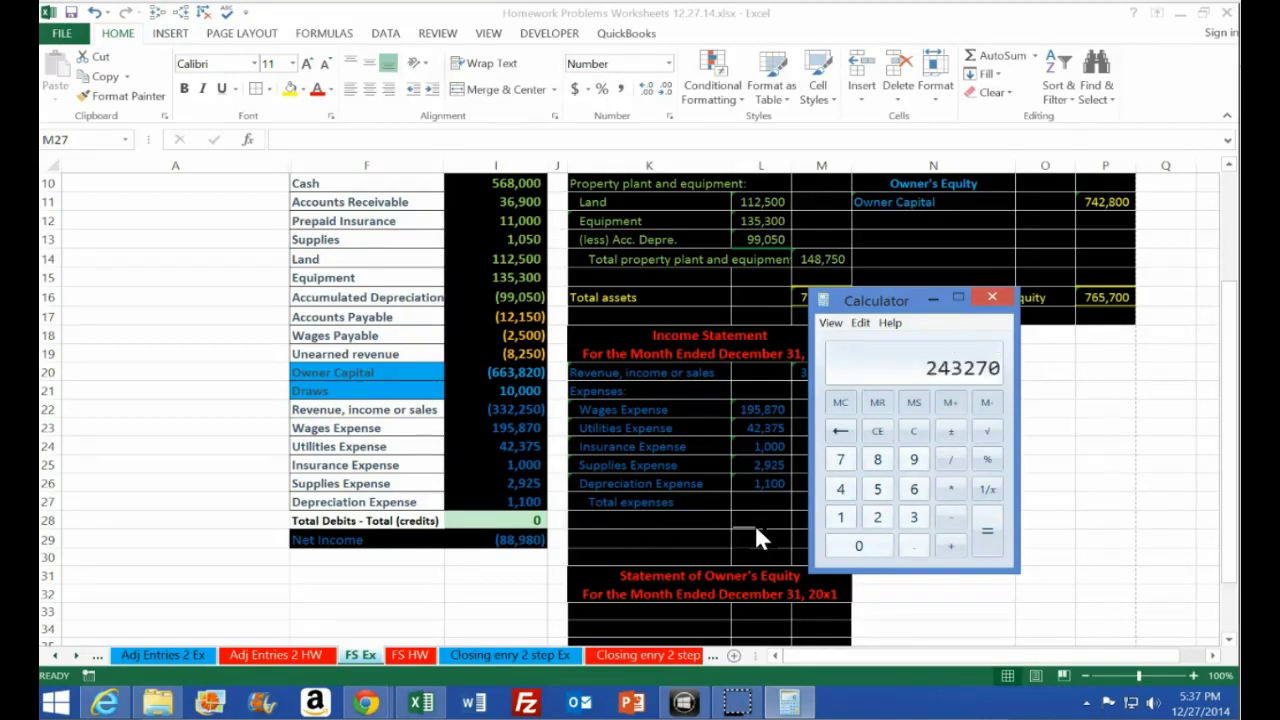
left_click(761, 503)
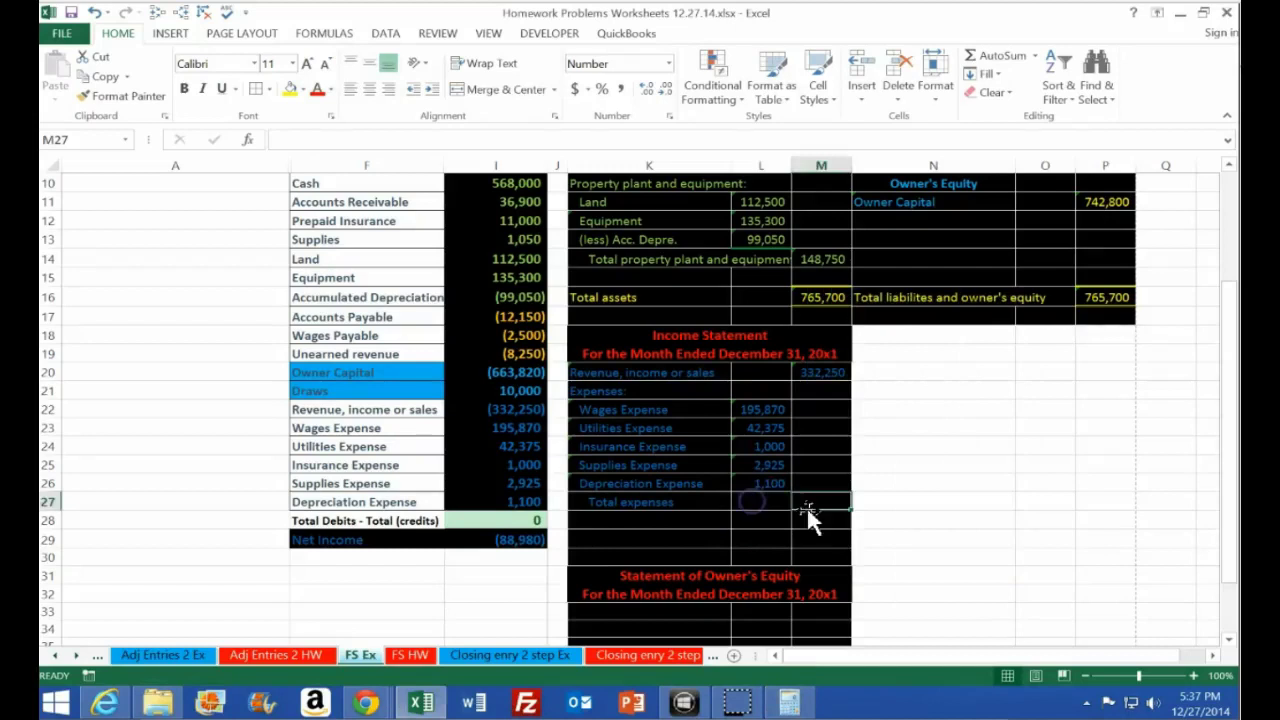
left_click(806, 505)
Enter an AutoSum of L22:L26 in M27, giving total expenses of 243,270
key("alt+equal")
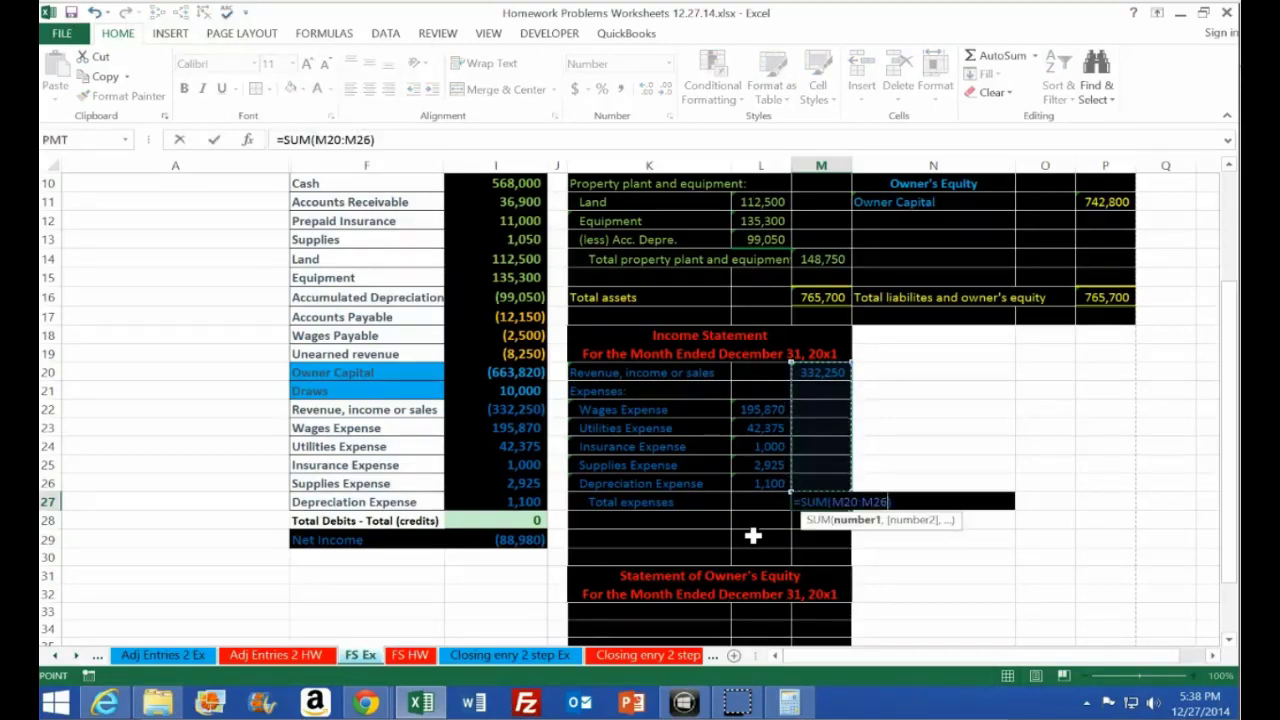
left_click_drag(750, 410, 763, 483)
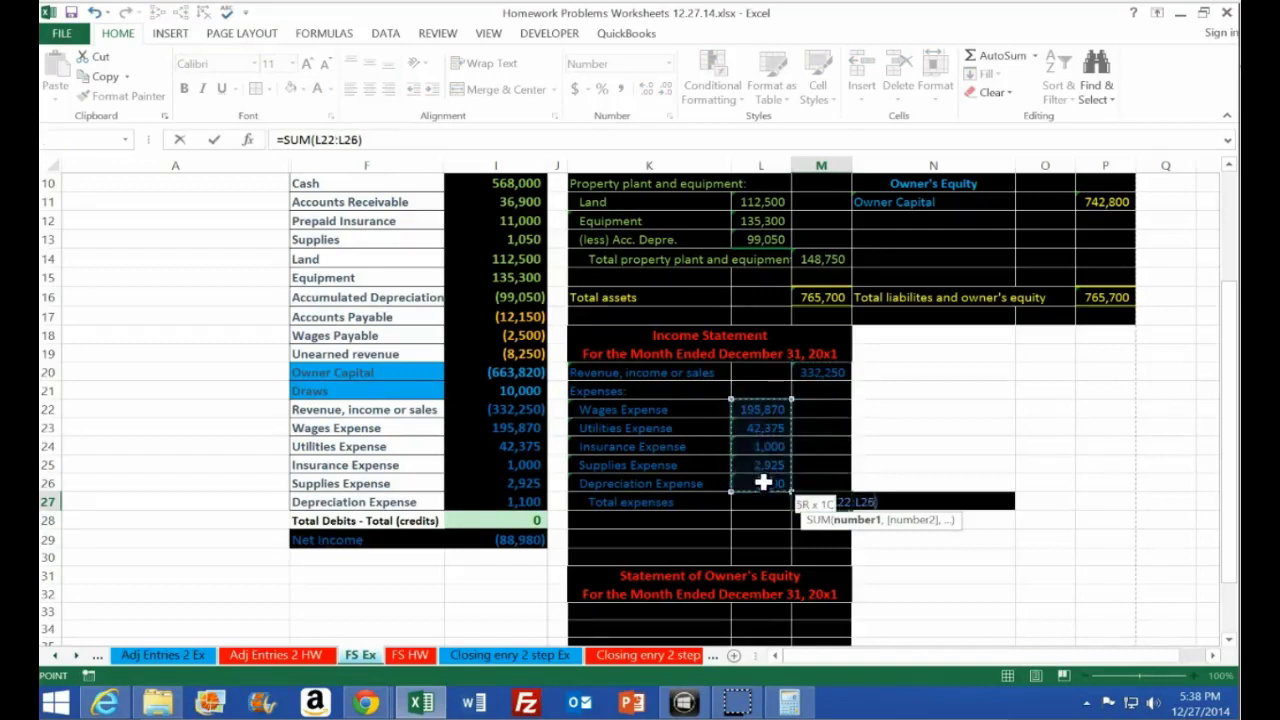
key("ctrl+Return")
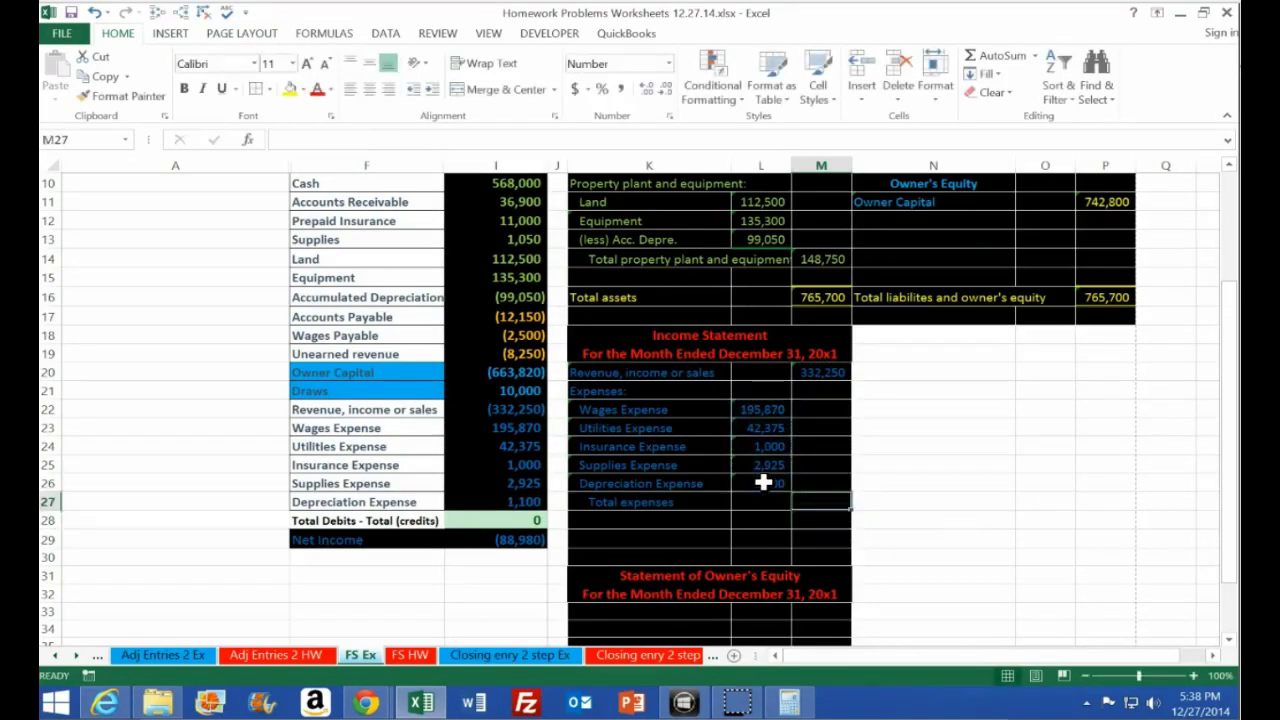
key("alt")
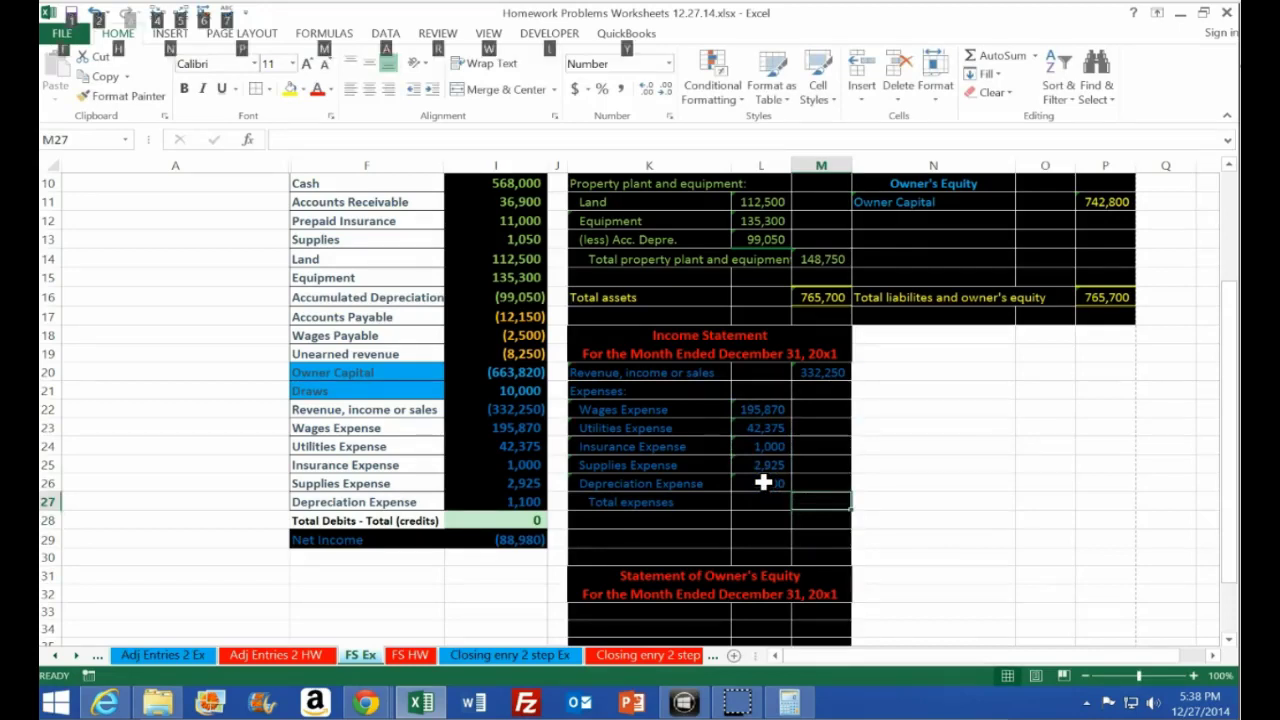
key("alt+=")
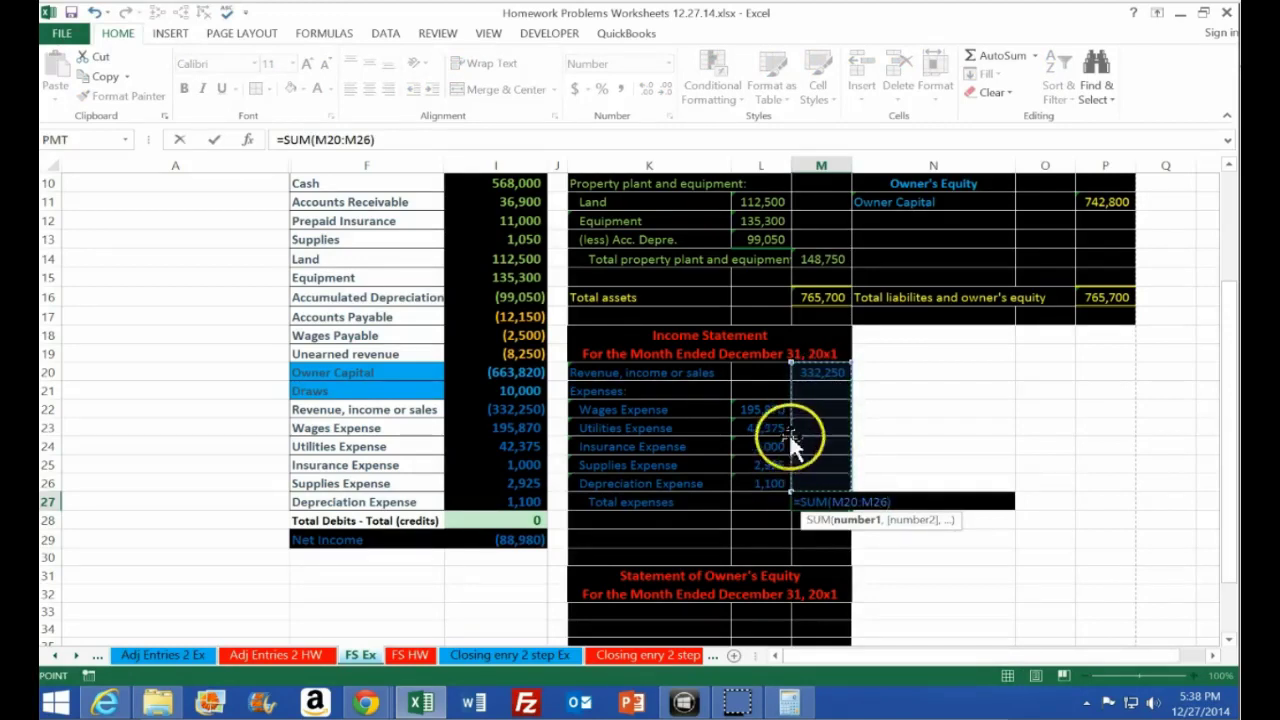
left_click(843, 535)
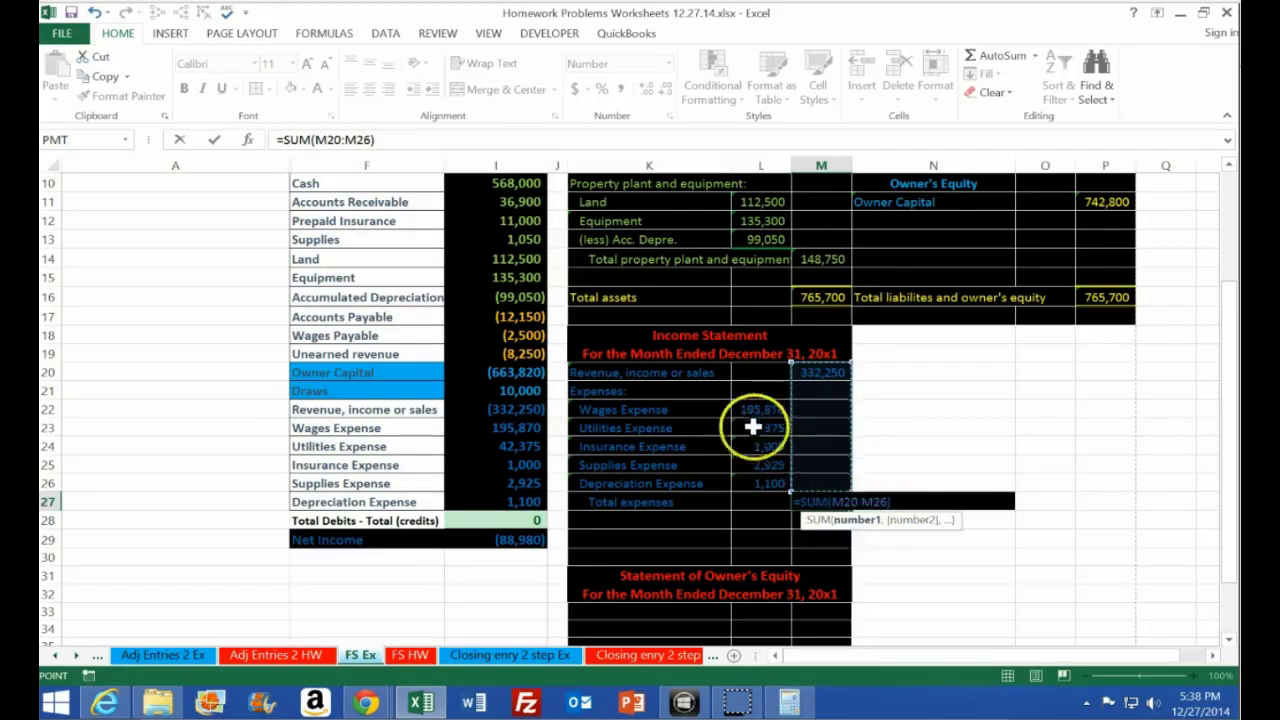
left_click_drag(749, 409, 743, 480)
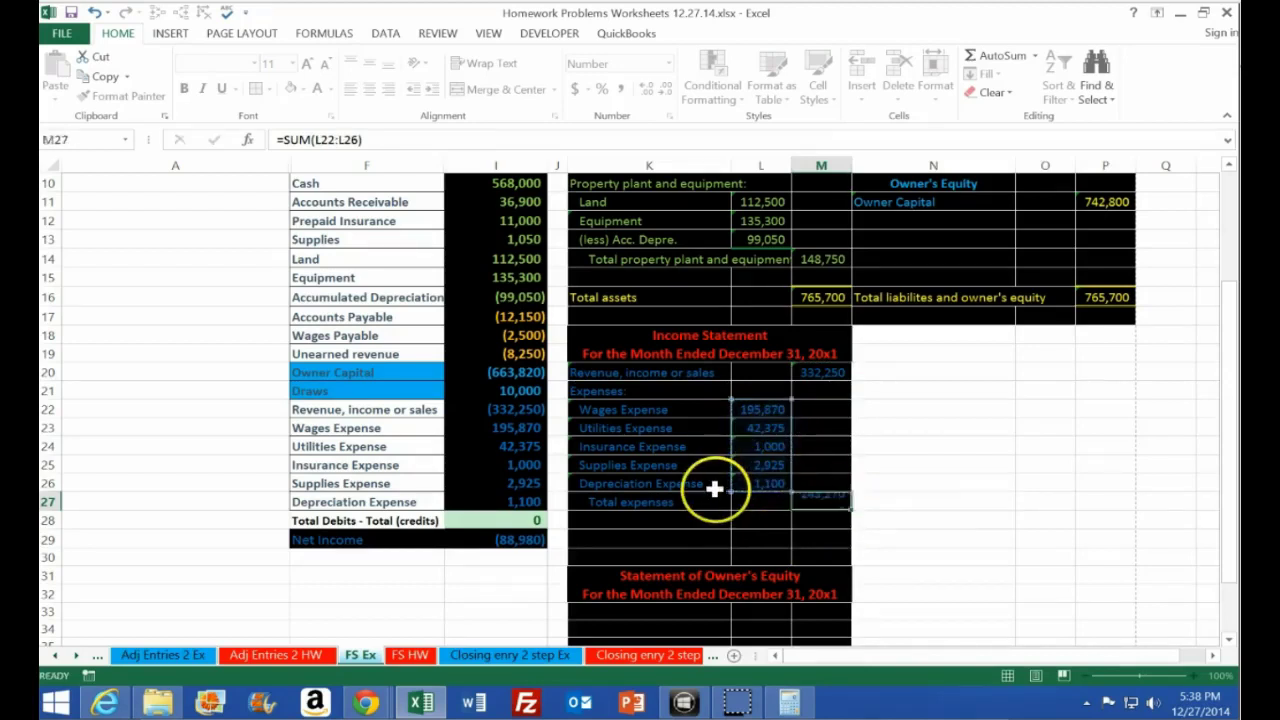
key("Return")
left_click(733, 532)
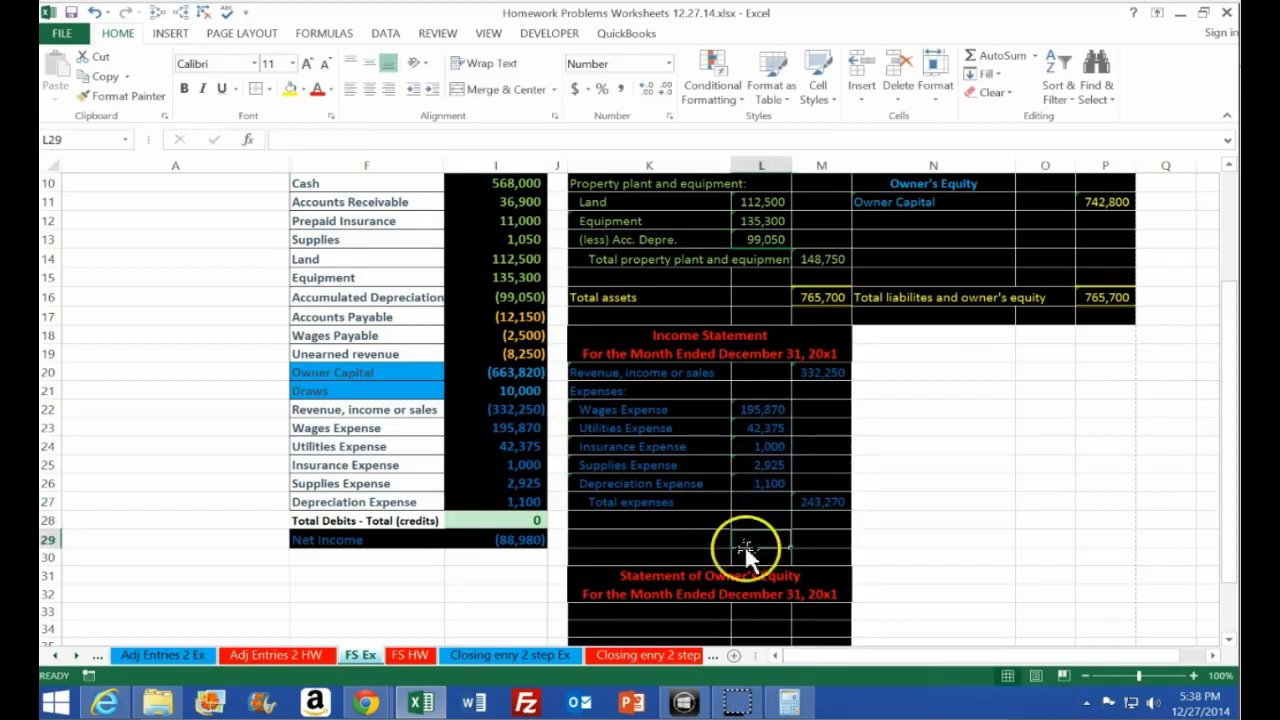
left_click(766, 467)
Give the 1,100 Depreciation amount in L26 a thick blue bottom border
left_click(766, 485)
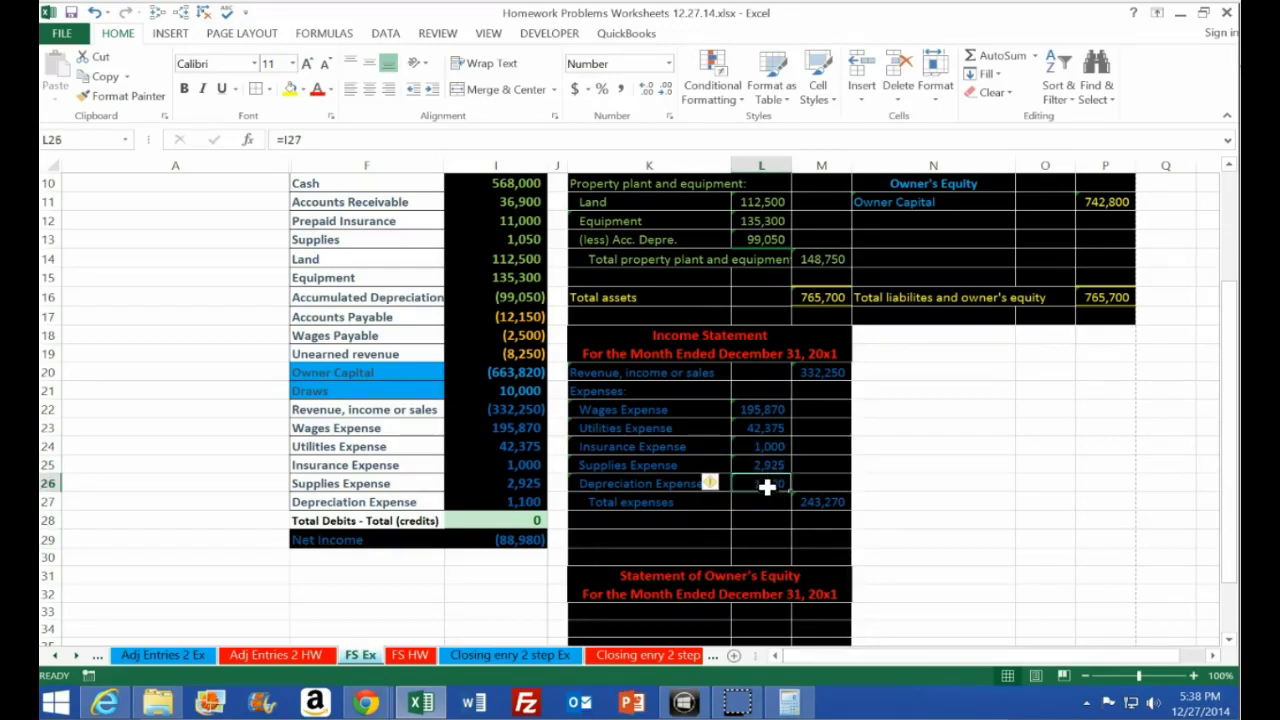
left_click(268, 89)
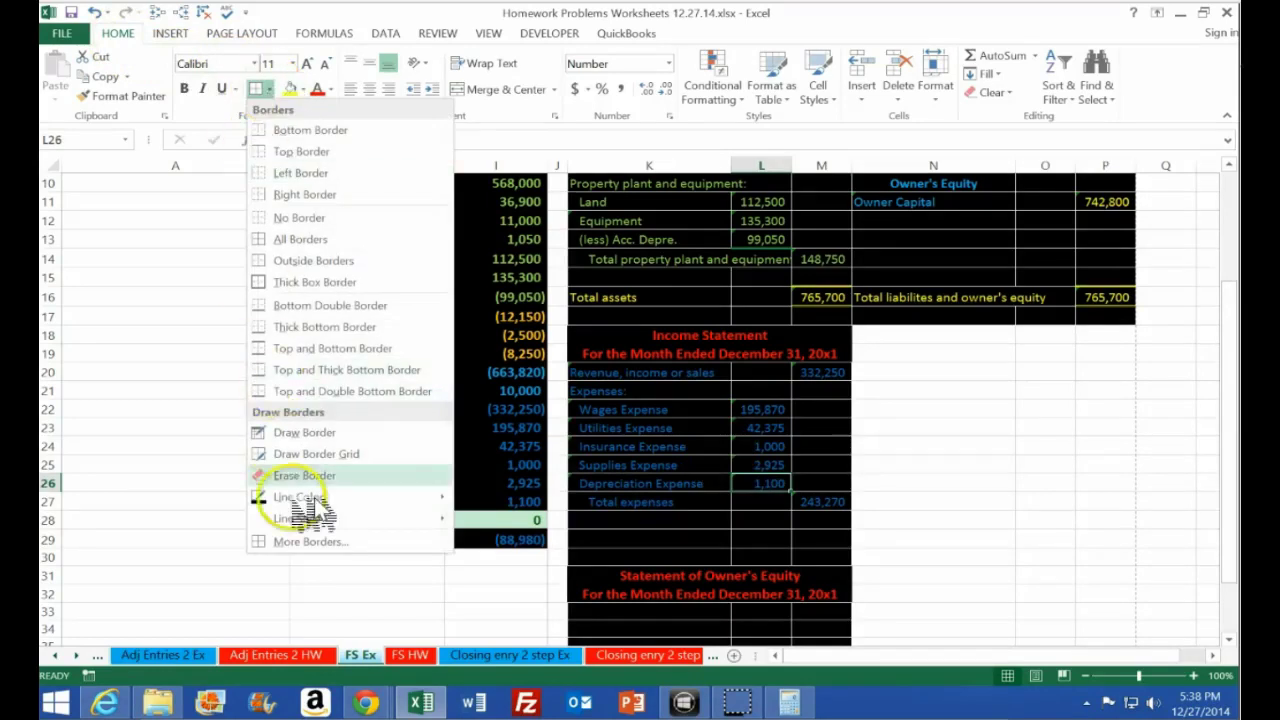
left_click(300, 541)
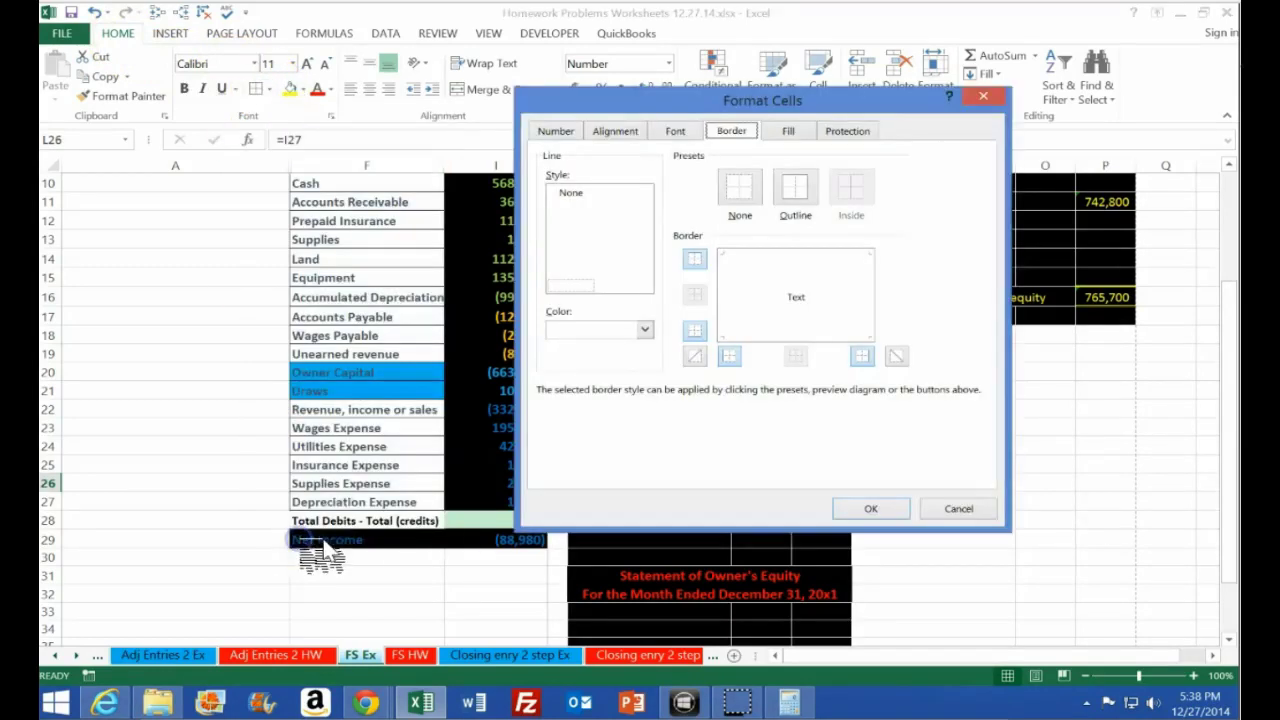
left_click(645, 330)
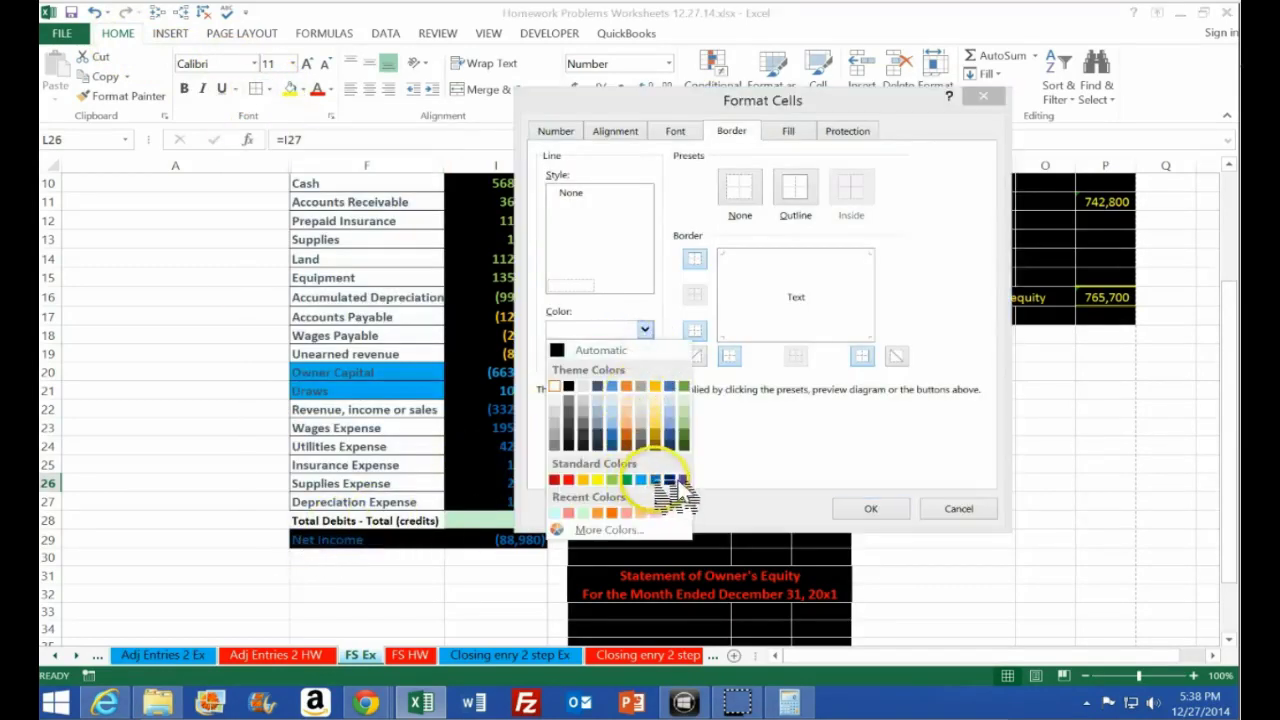
left_click(657, 480)
left_click(630, 270)
left_click(763, 338)
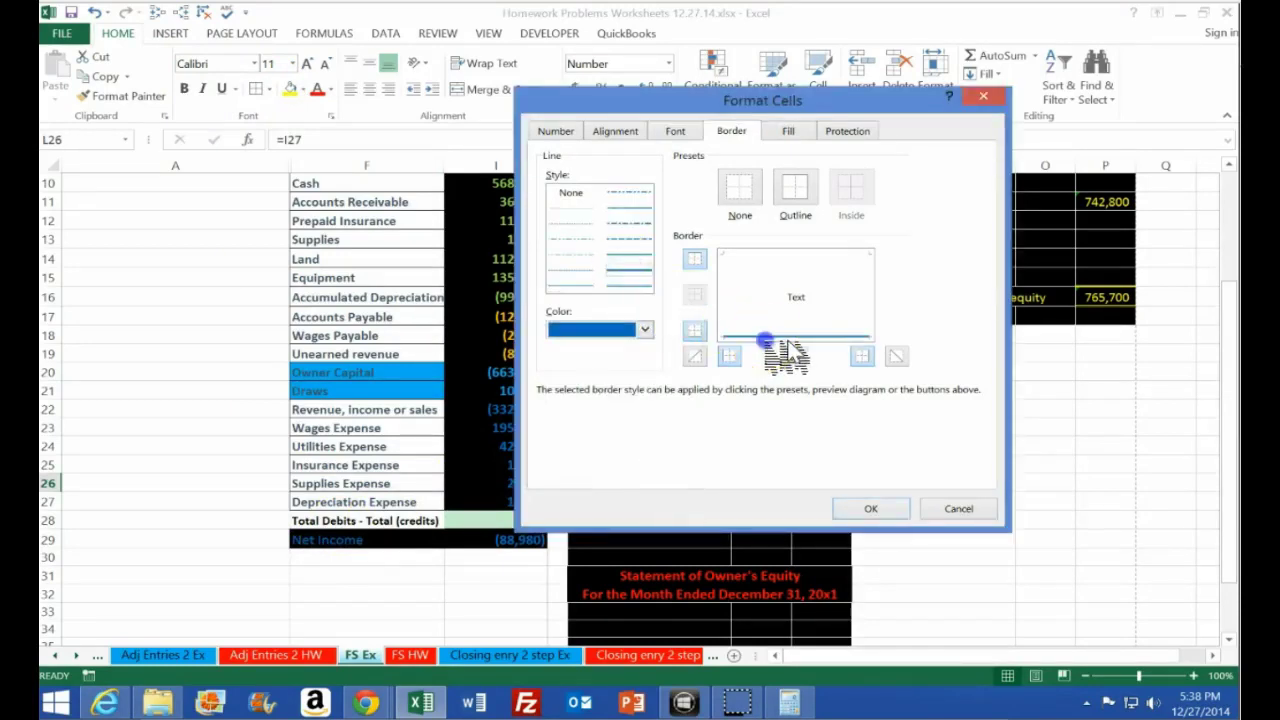
left_click(885, 512)
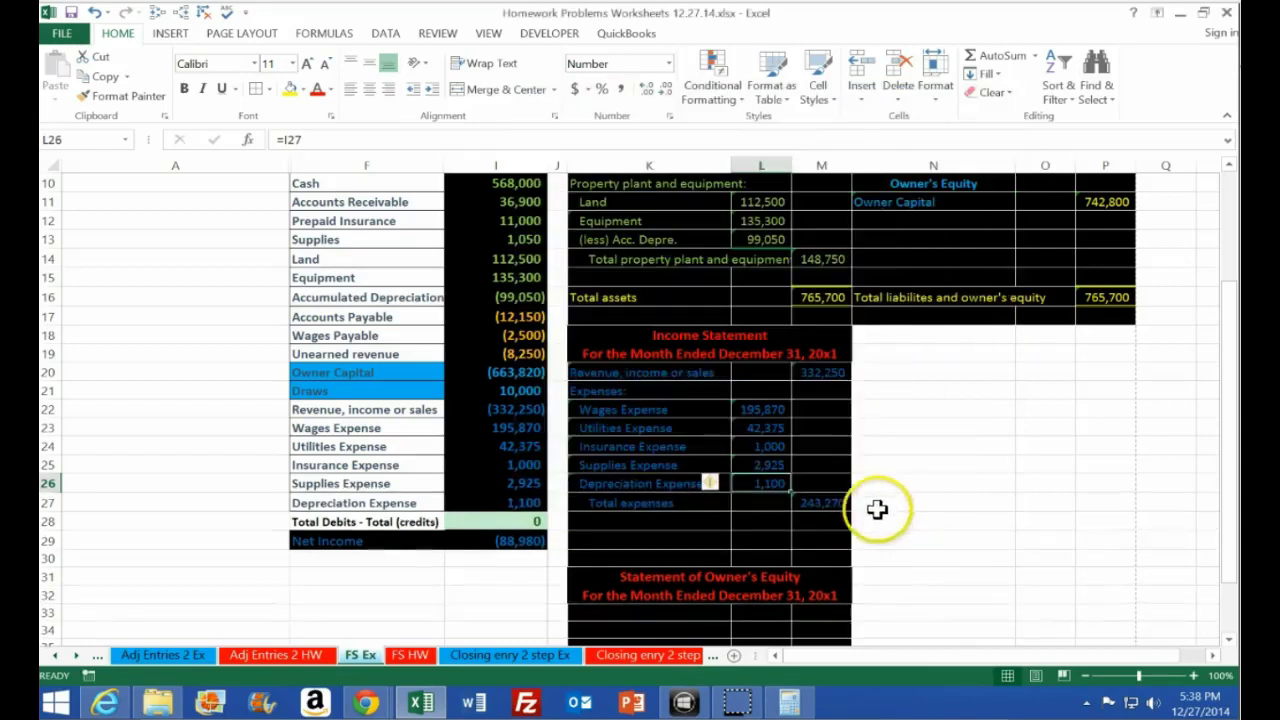
Dismiss the border options unchanged and select K29 for the net income label
left_click(754, 537)
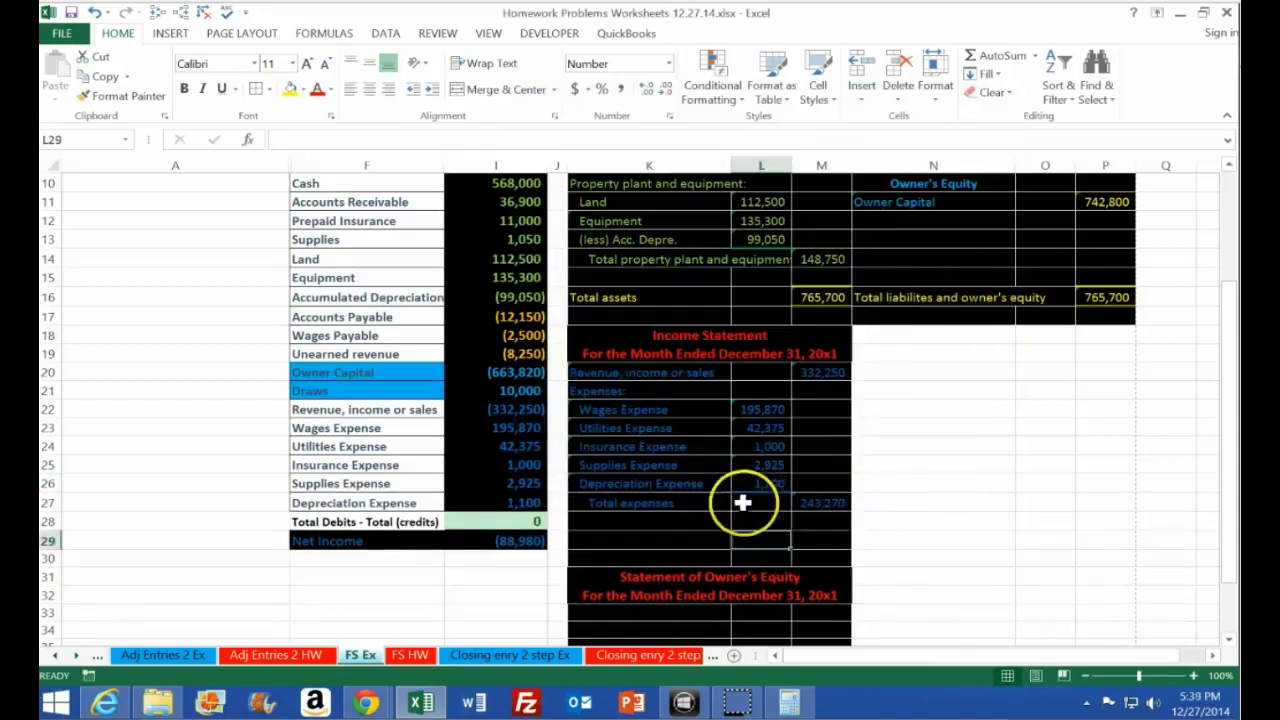
left_click(607, 535)
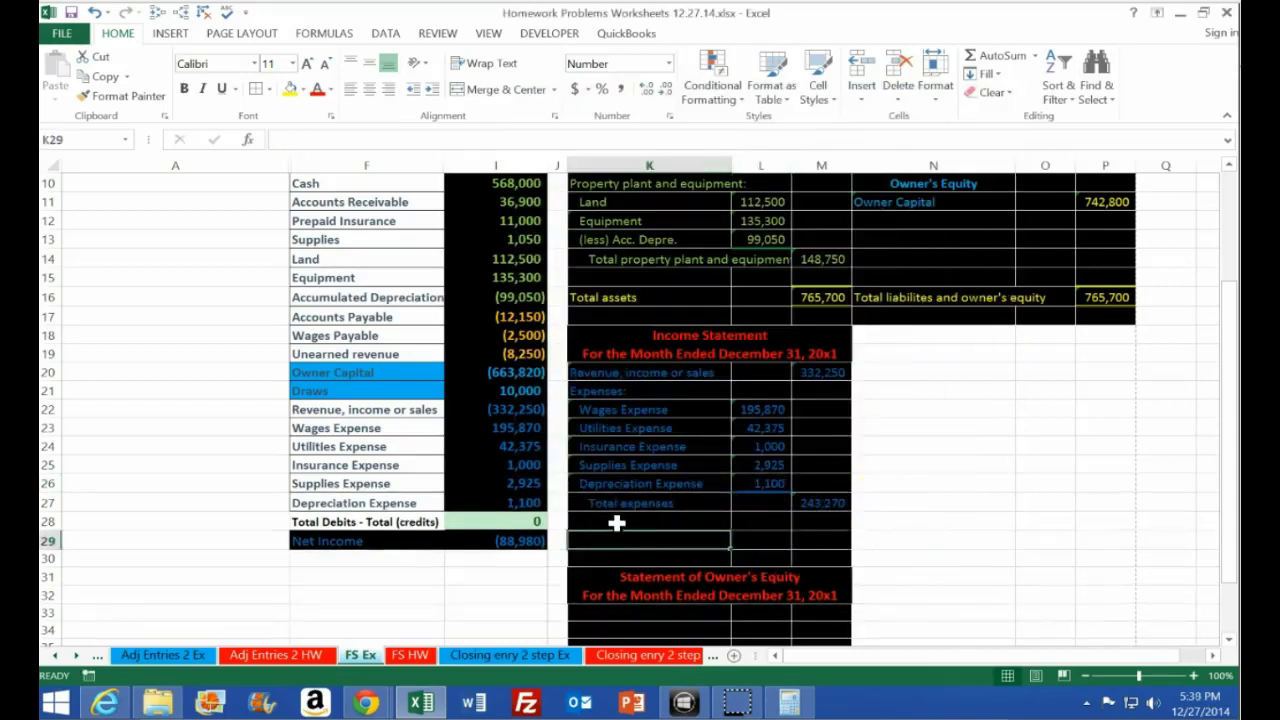
left_click(616, 523)
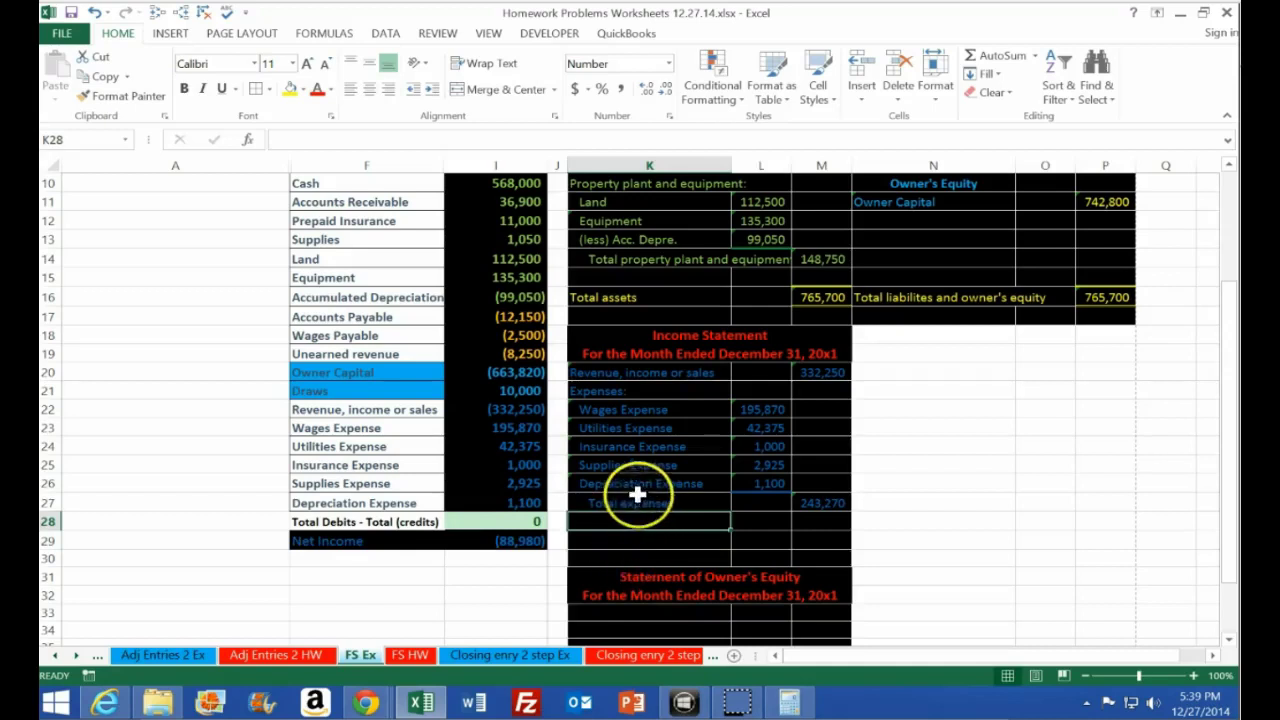
left_click(268, 89)
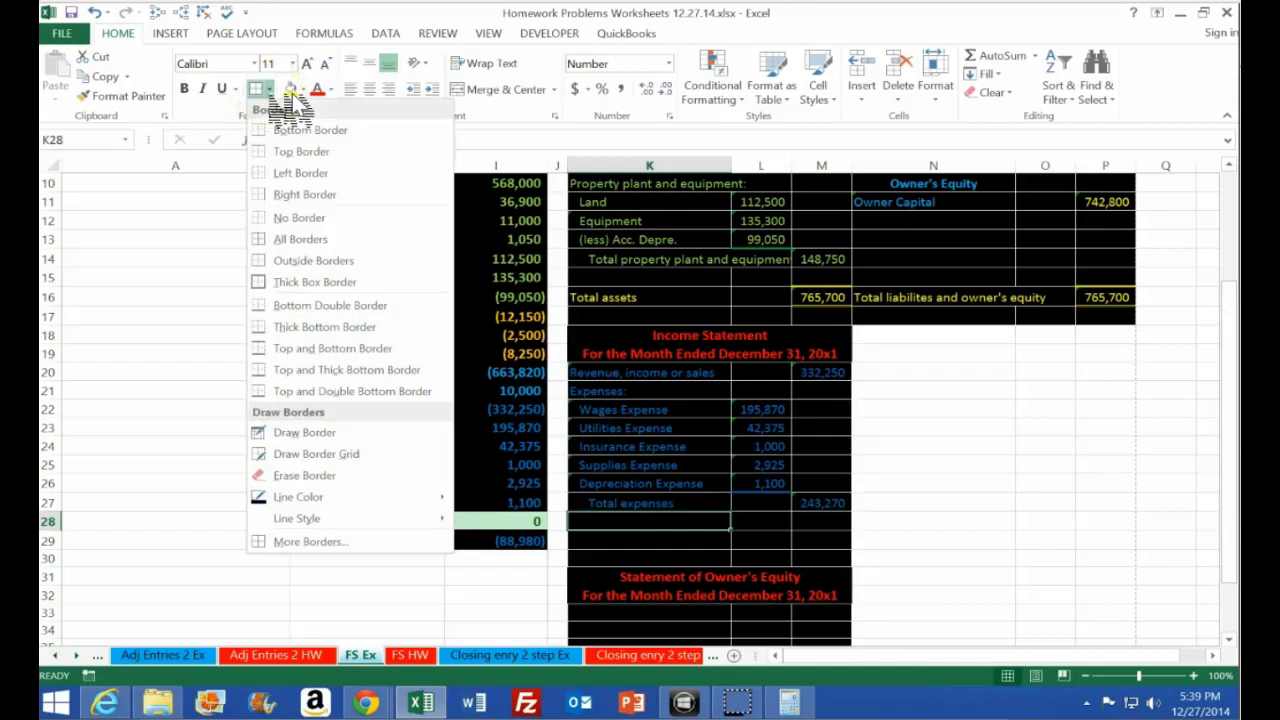
left_click(175, 377)
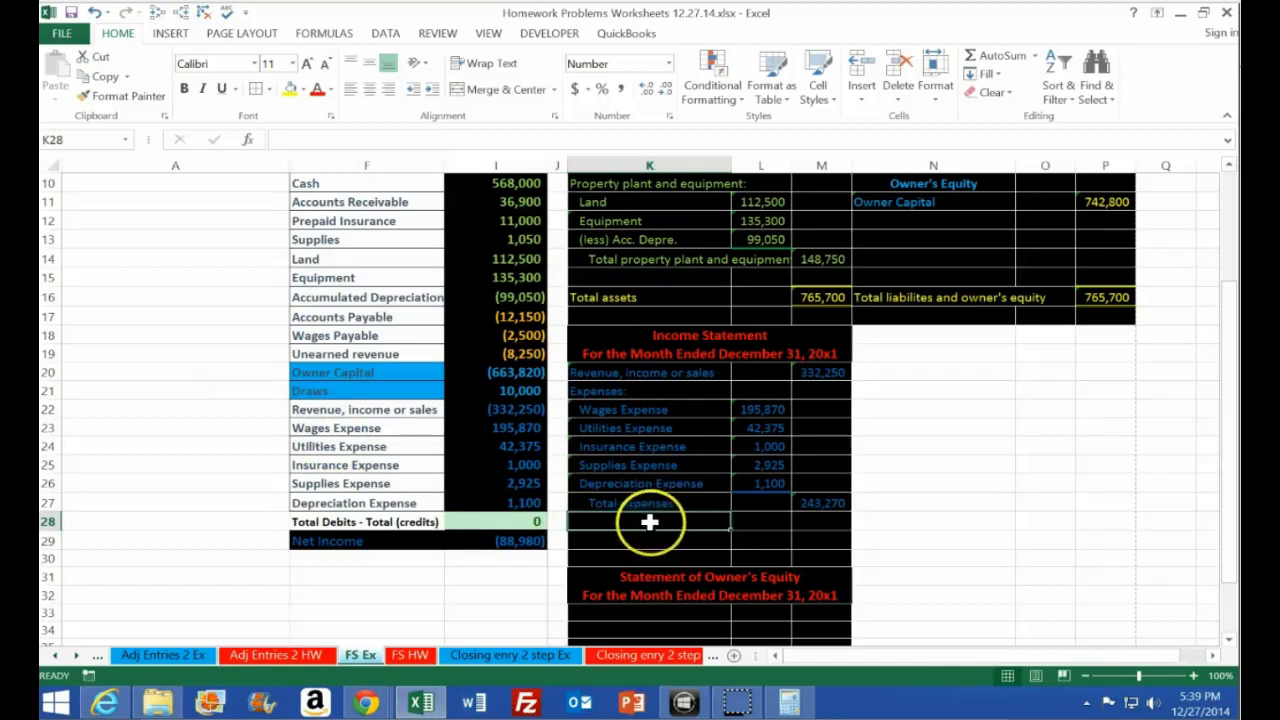
left_click(621, 541)
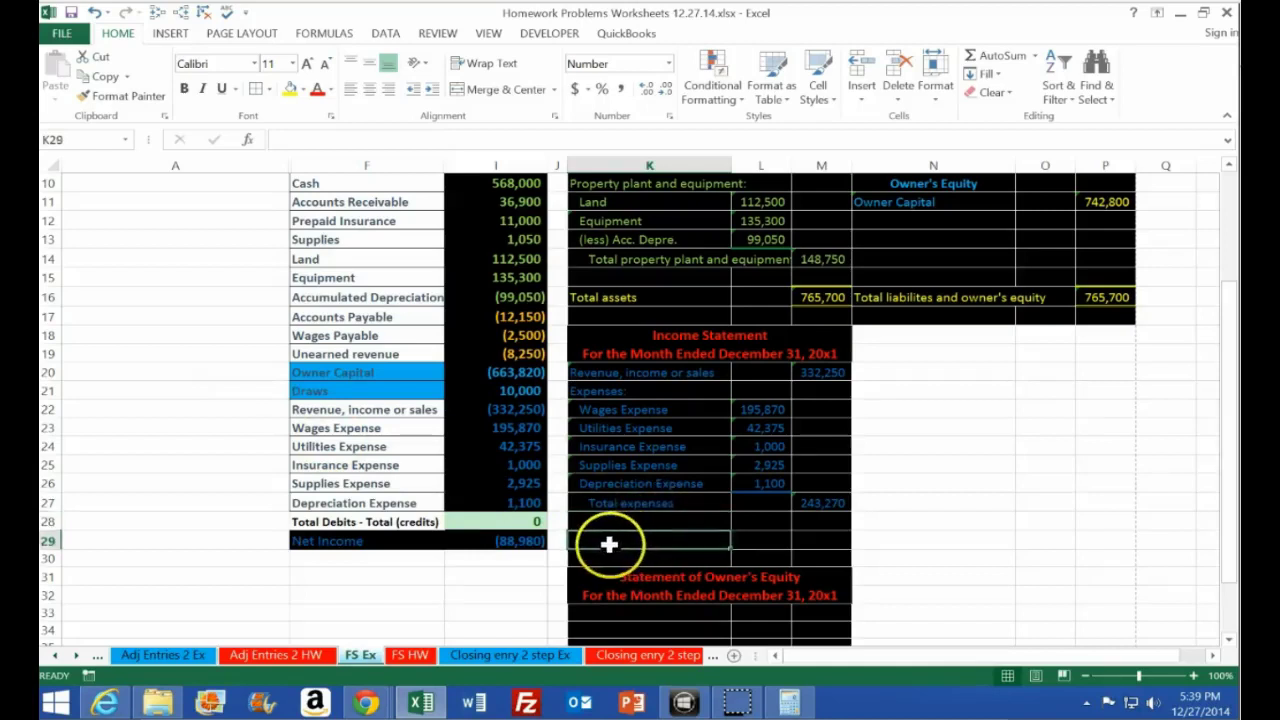
Enter the Net income label in K29 and review the revenue and total expenses formulas
type("Net inocme")
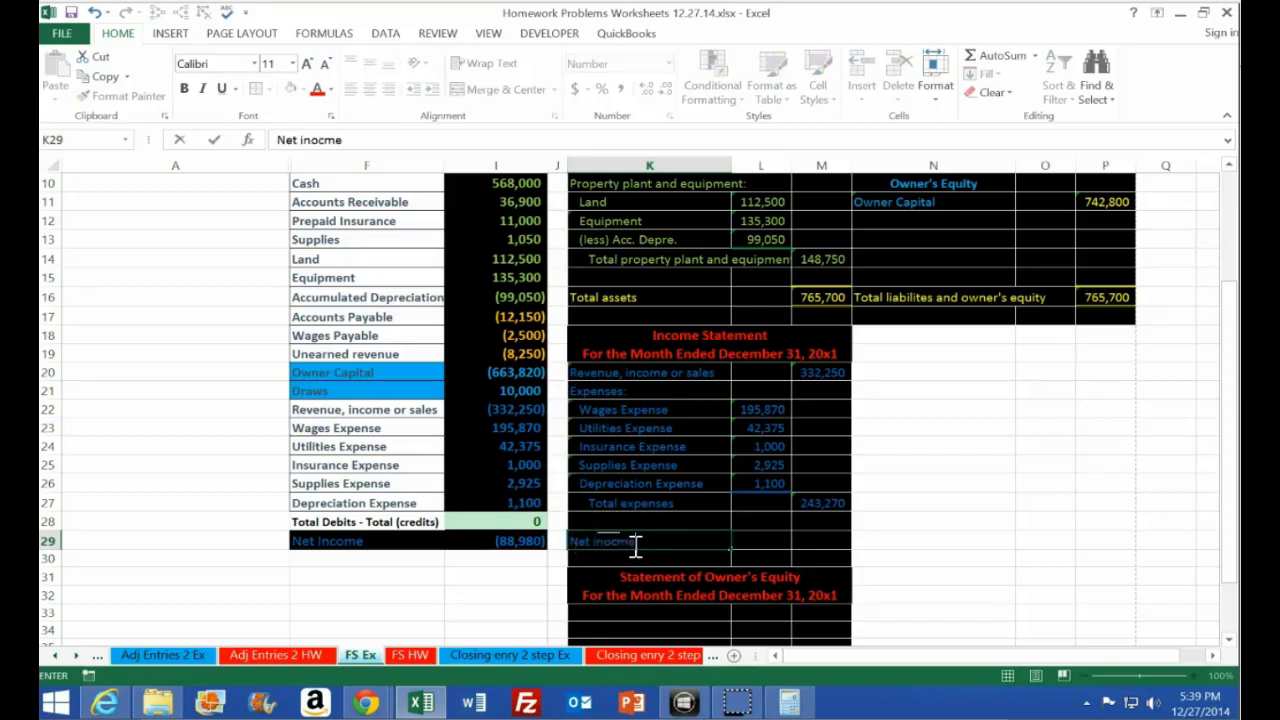
key("Tab")
key("Tab")
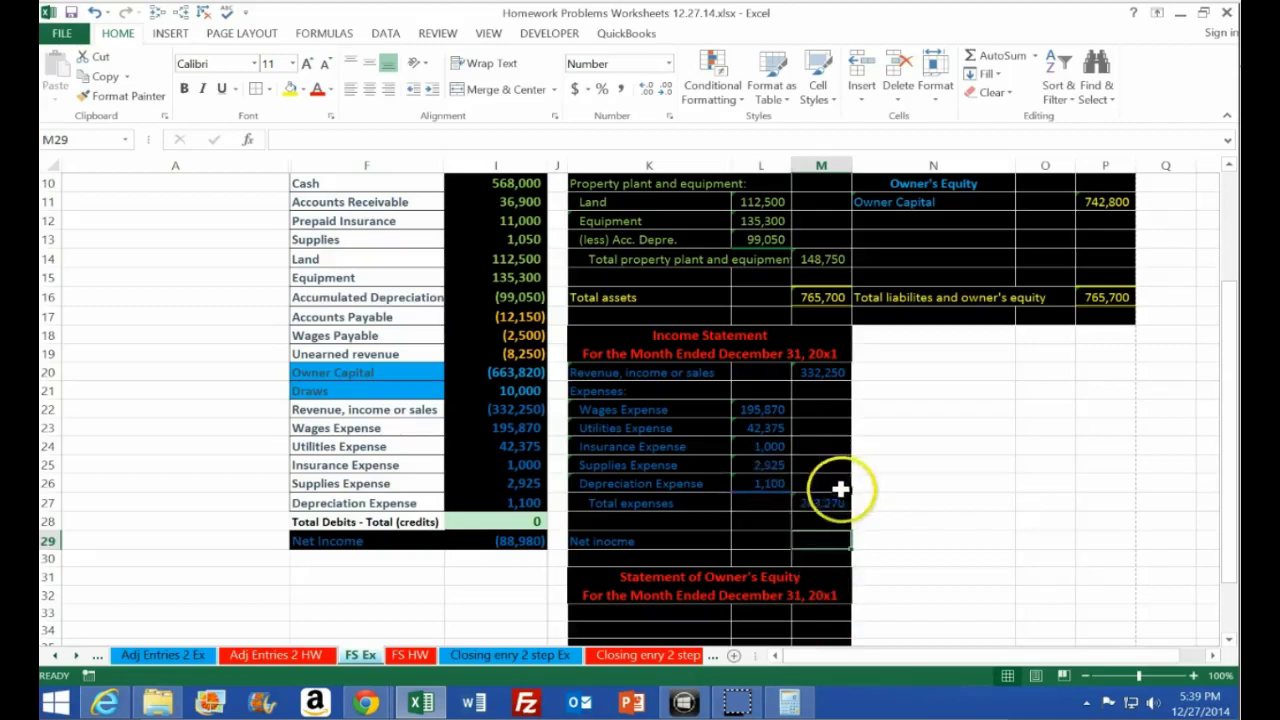
left_click(820, 372)
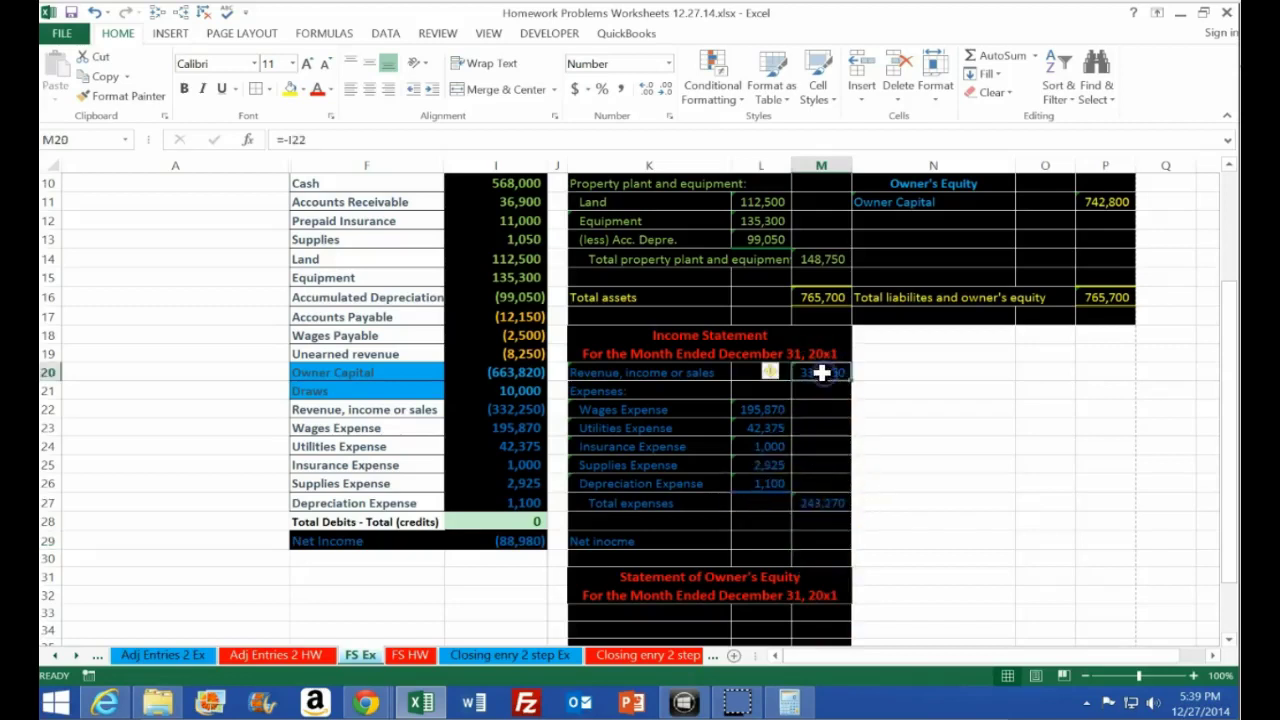
left_click(834, 502)
left_click(826, 372)
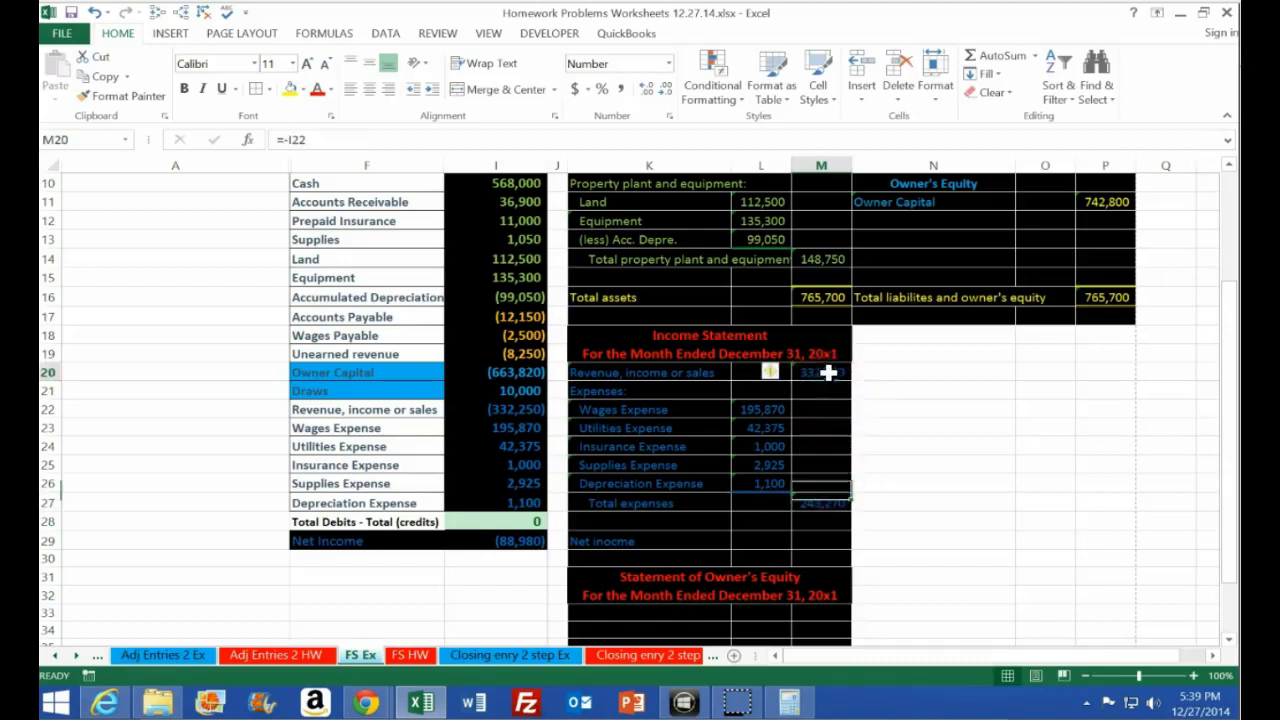
left_click(816, 500)
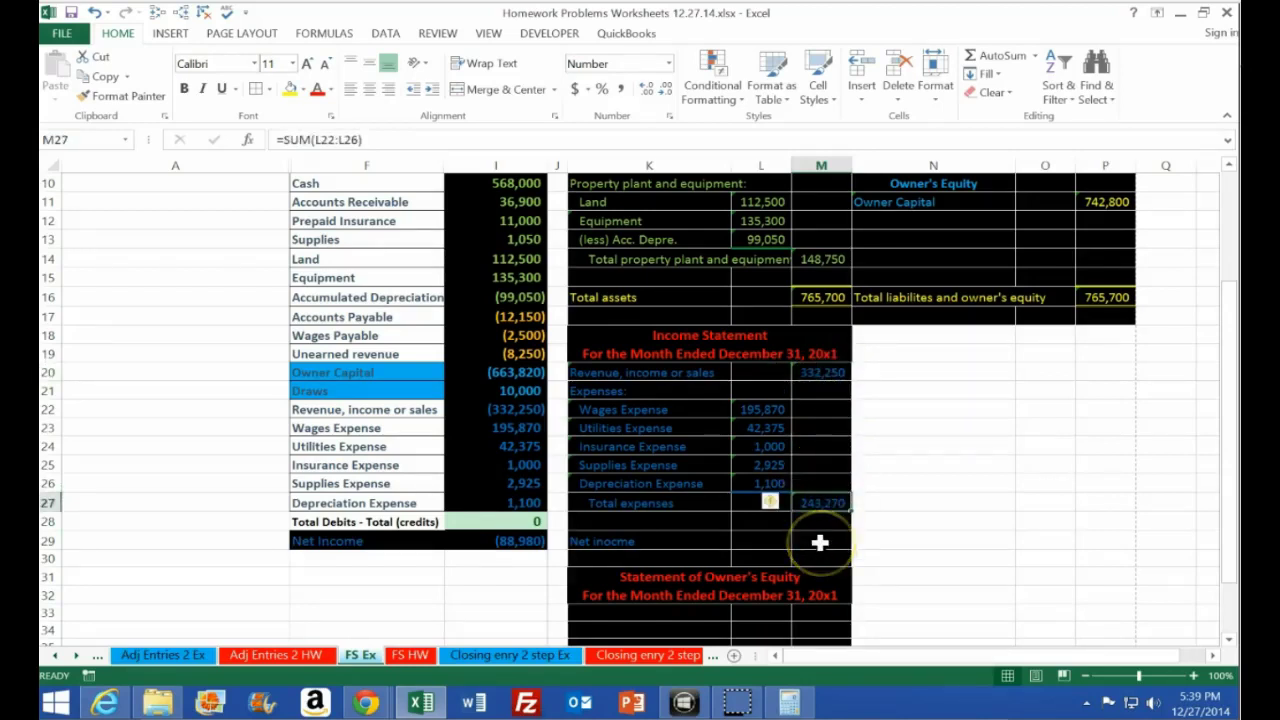
Select M29 and set a cleared Calculator beside the statements
left_click(820, 541)
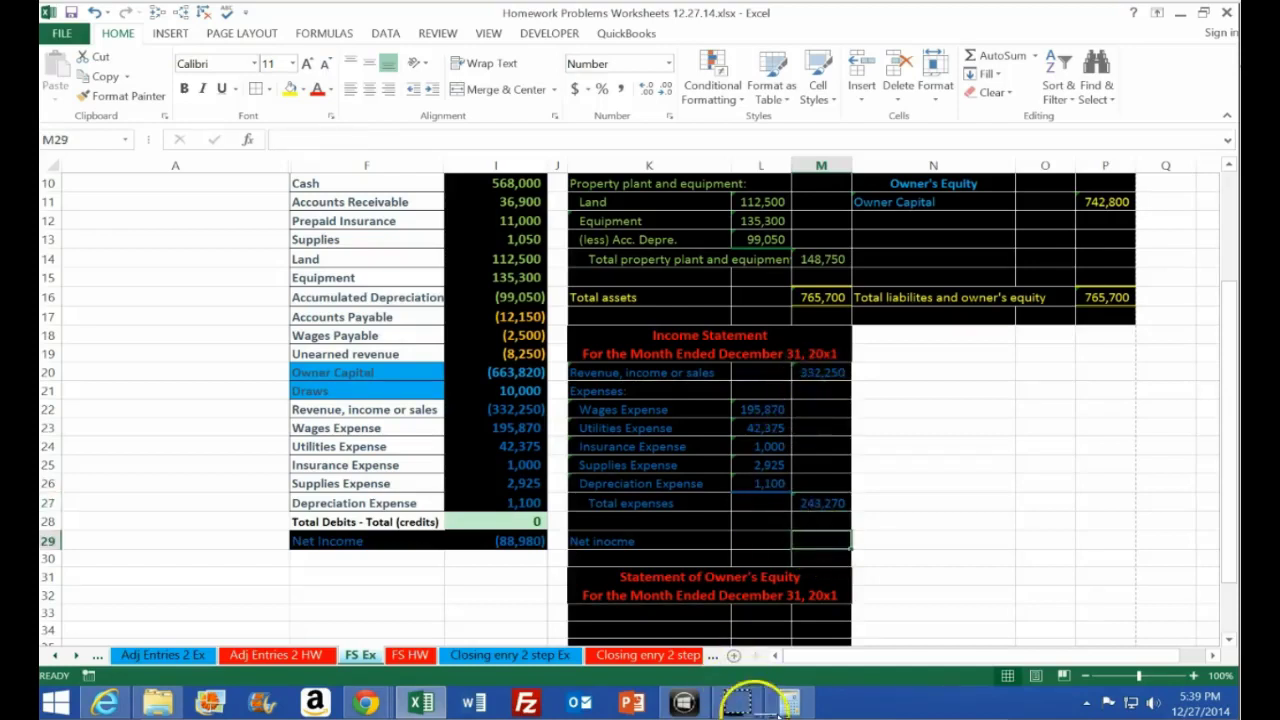
left_click(787, 703)
left_click_drag(908, 306, 984, 300)
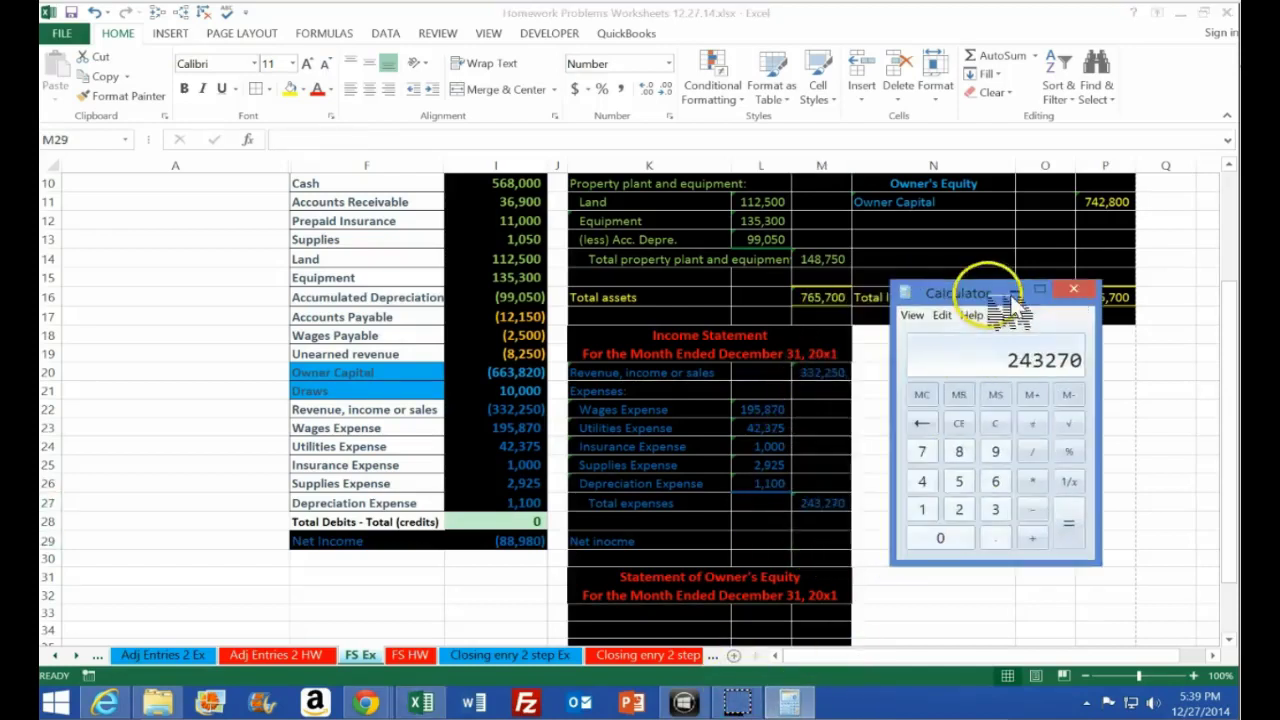
left_click(995, 423)
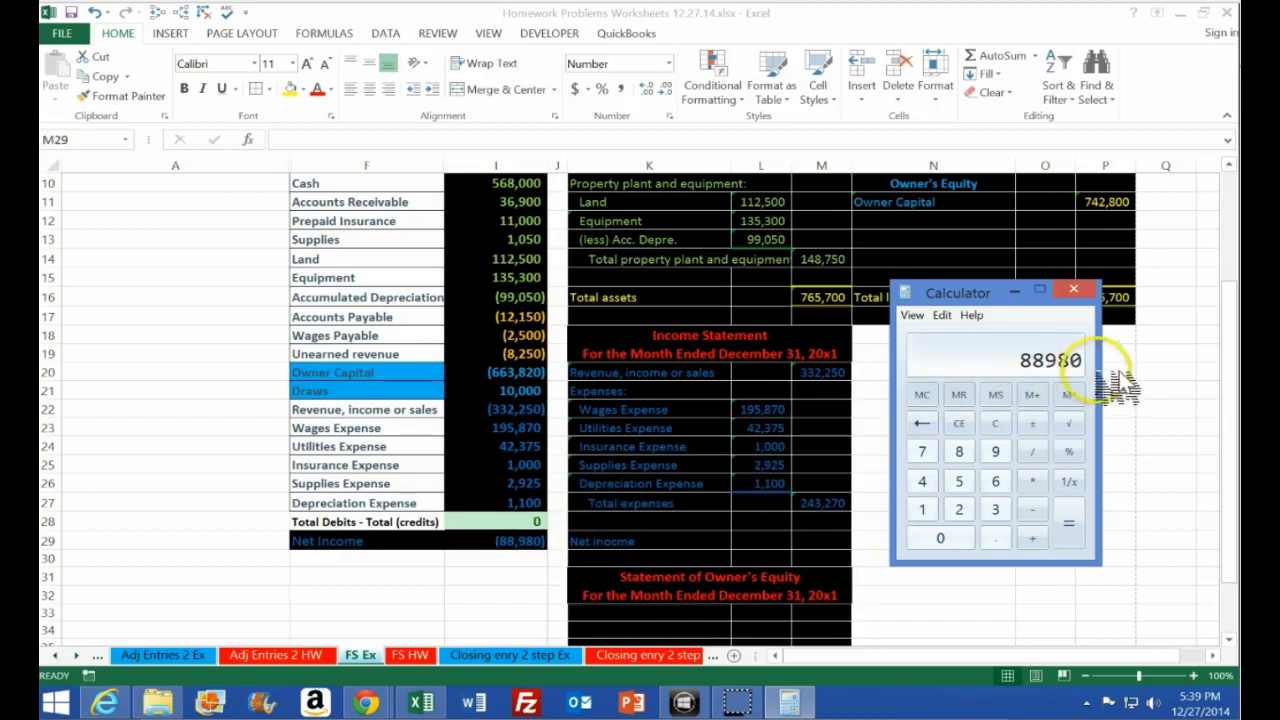
left_click(825, 533)
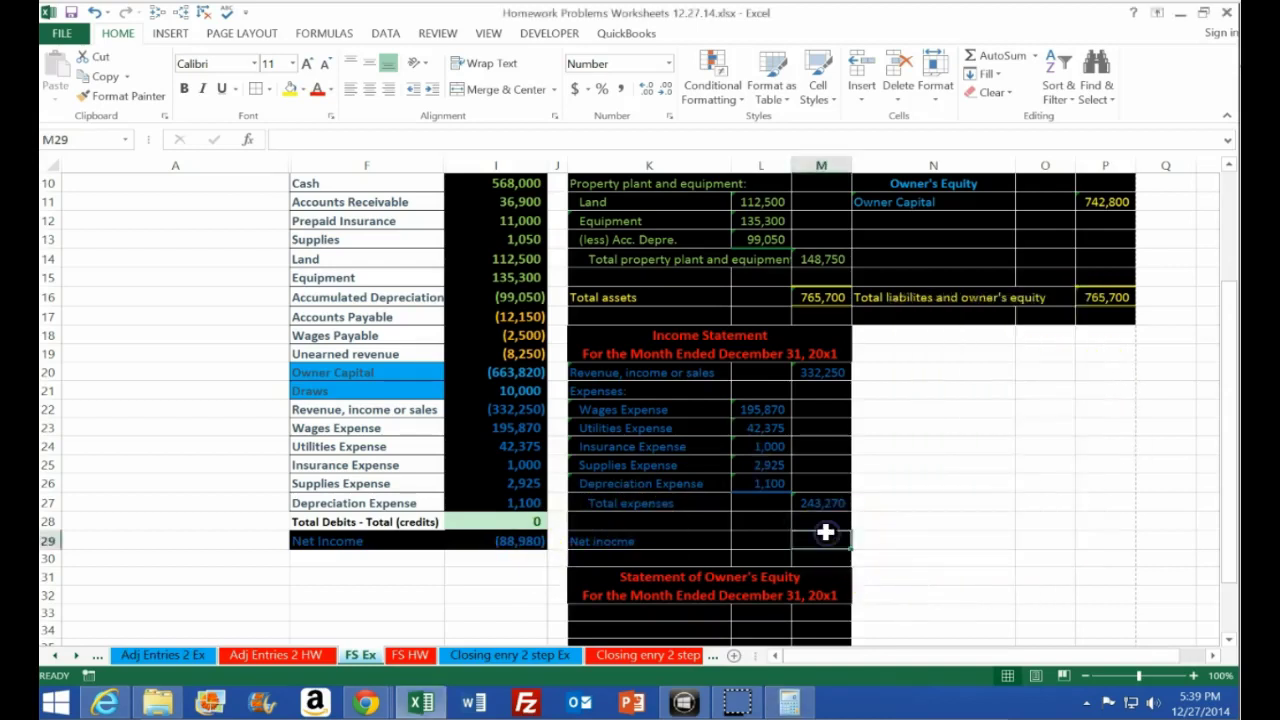
Enter =M20-M27 in M29 for net income of 88,980, then check the balance sums
type("=")
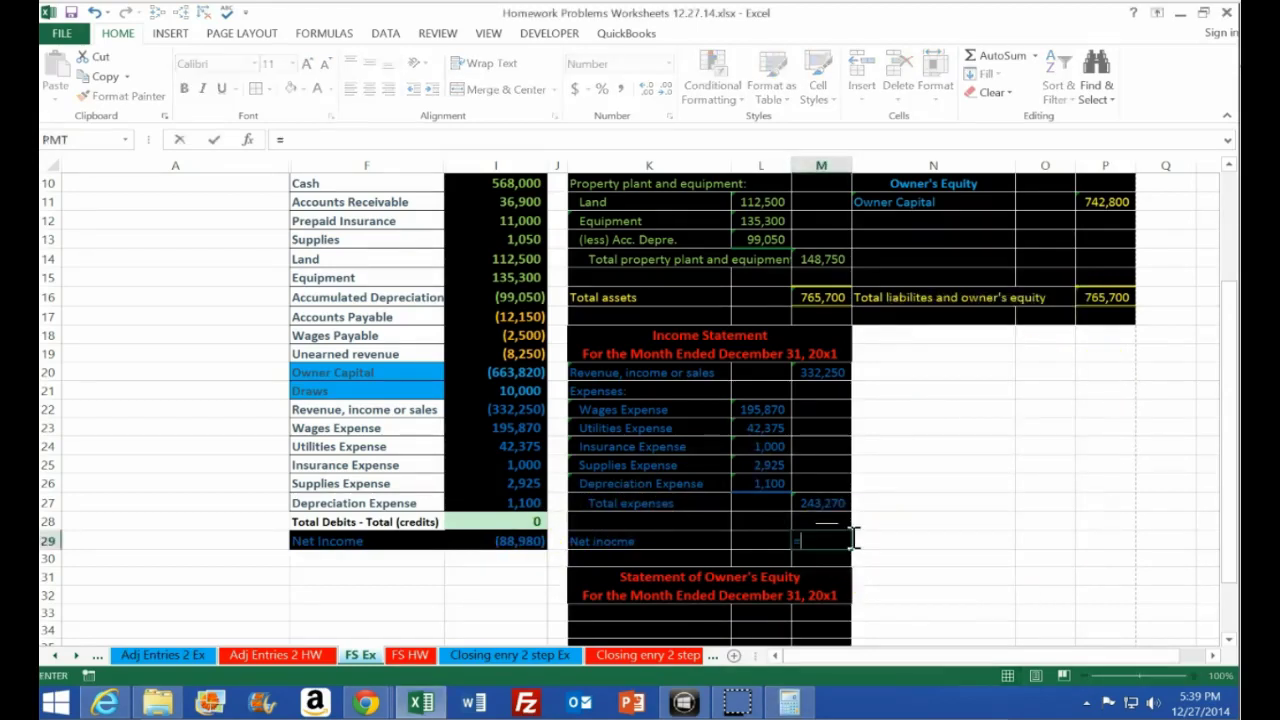
left_click(819, 374)
type("-")
left_click(838, 503)
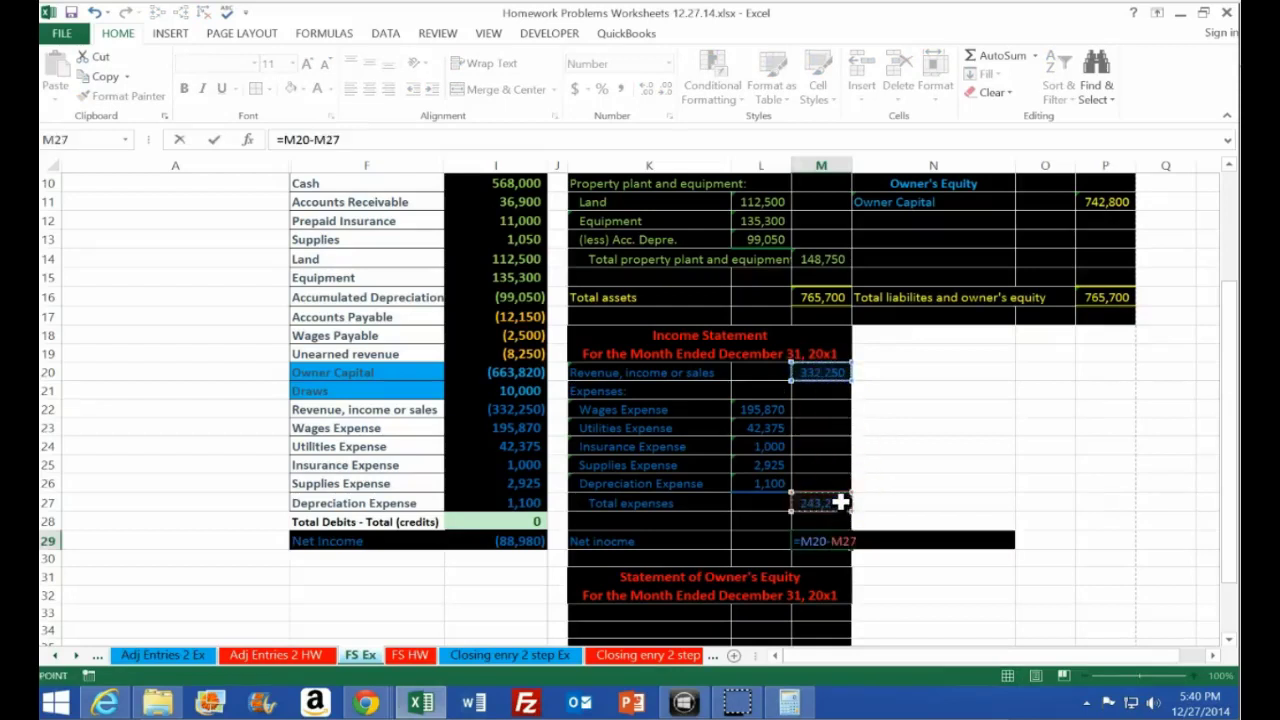
key("Return")
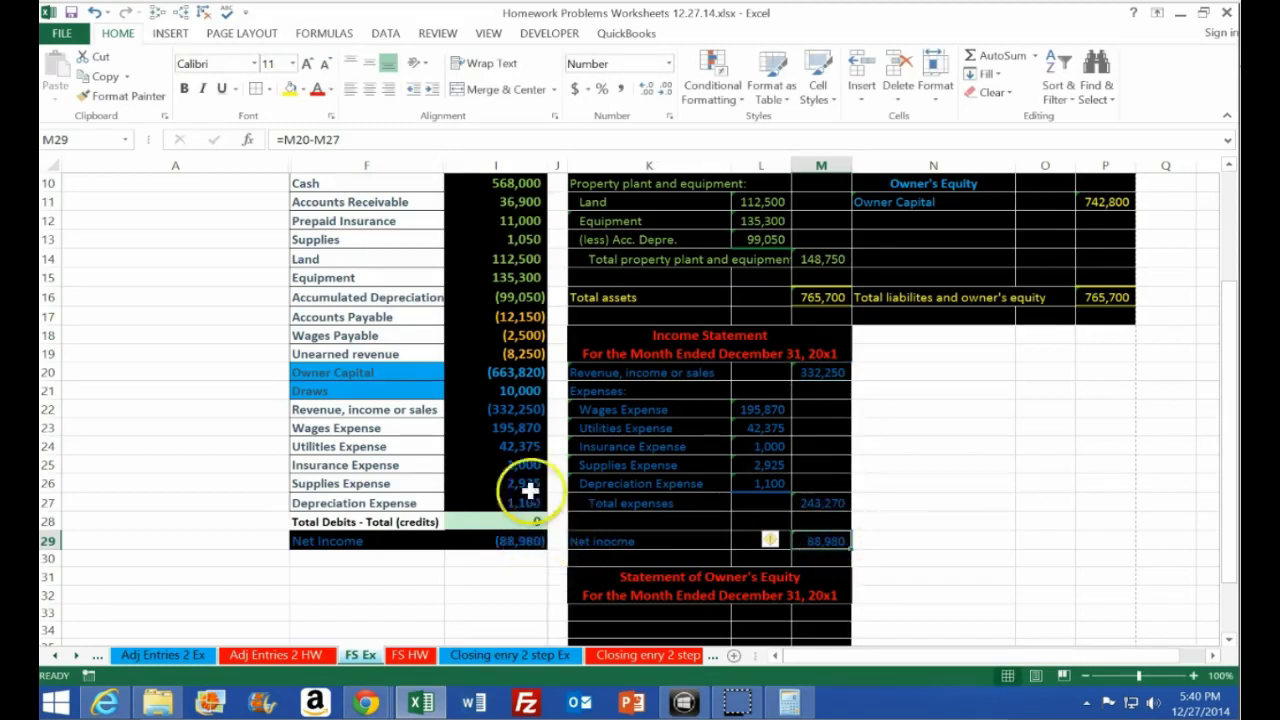
left_click_drag(508, 410, 517, 502)
left_click_drag(526, 354, 514, 186)
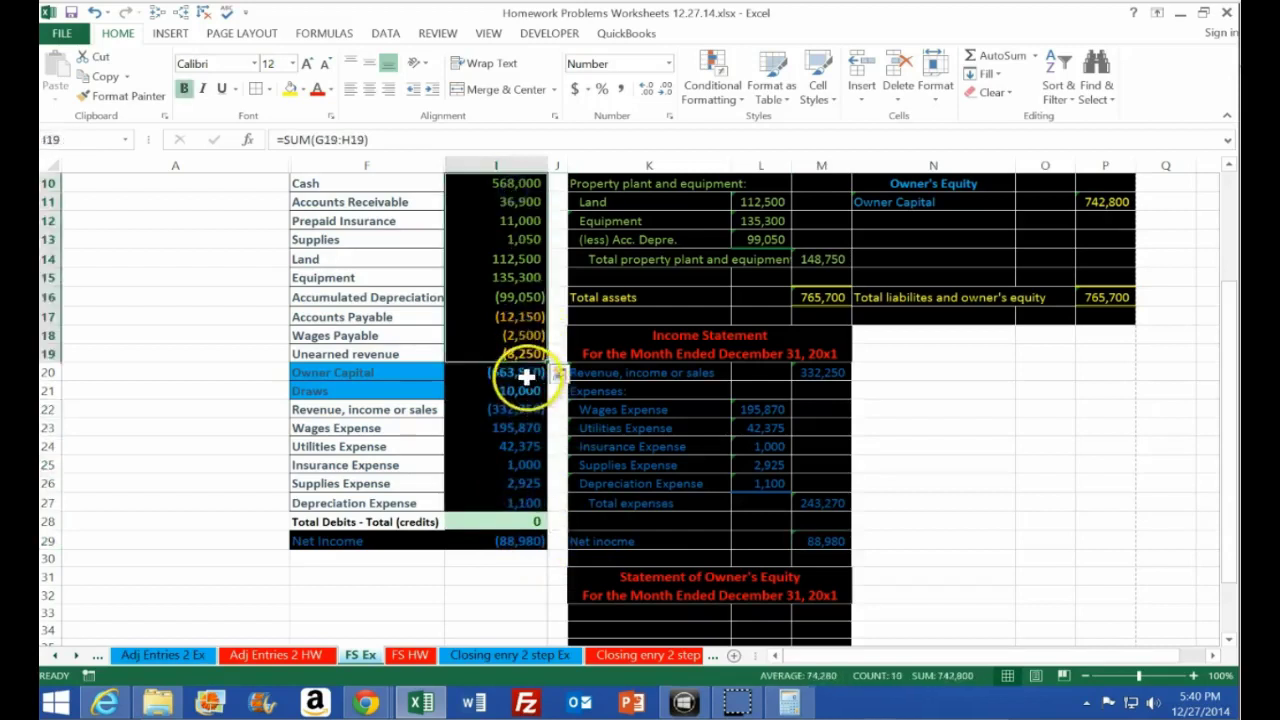
Check the Owner Capital and Draws sum in I20:I21, then inspect P11's =-SUM(I20:I27) formula
left_click_drag(526, 377, 522, 390)
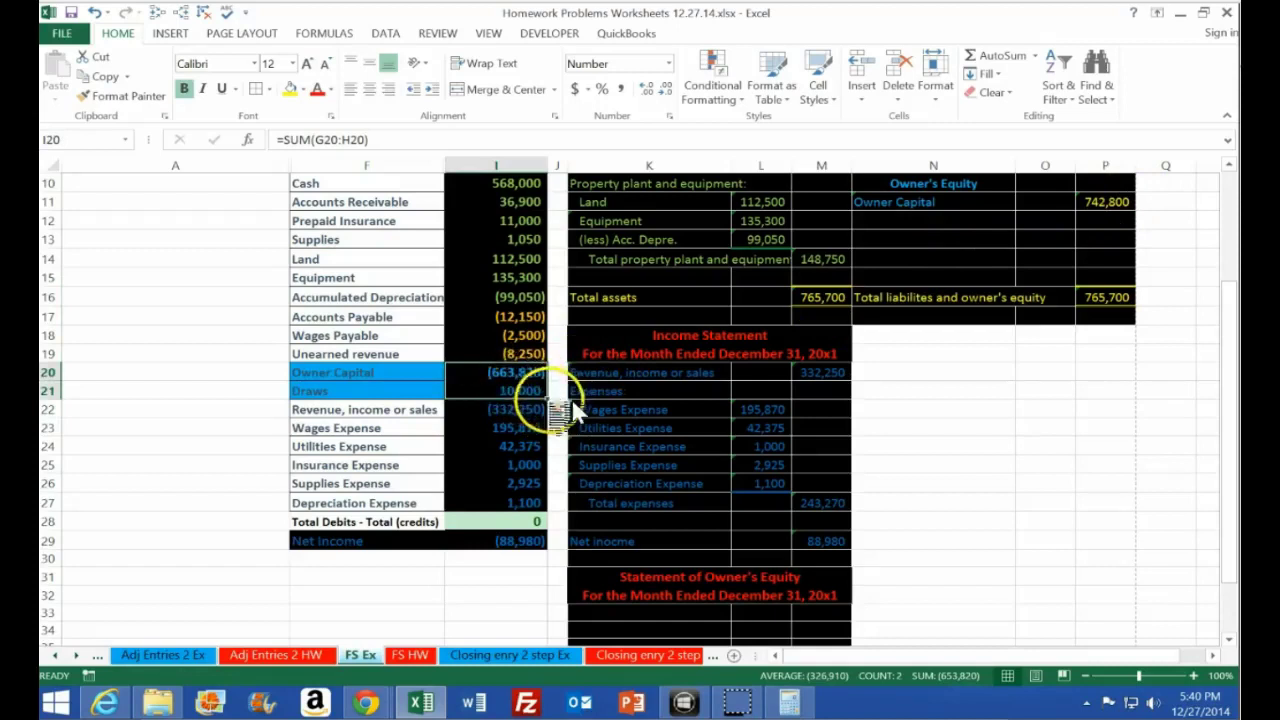
double_click(1108, 201)
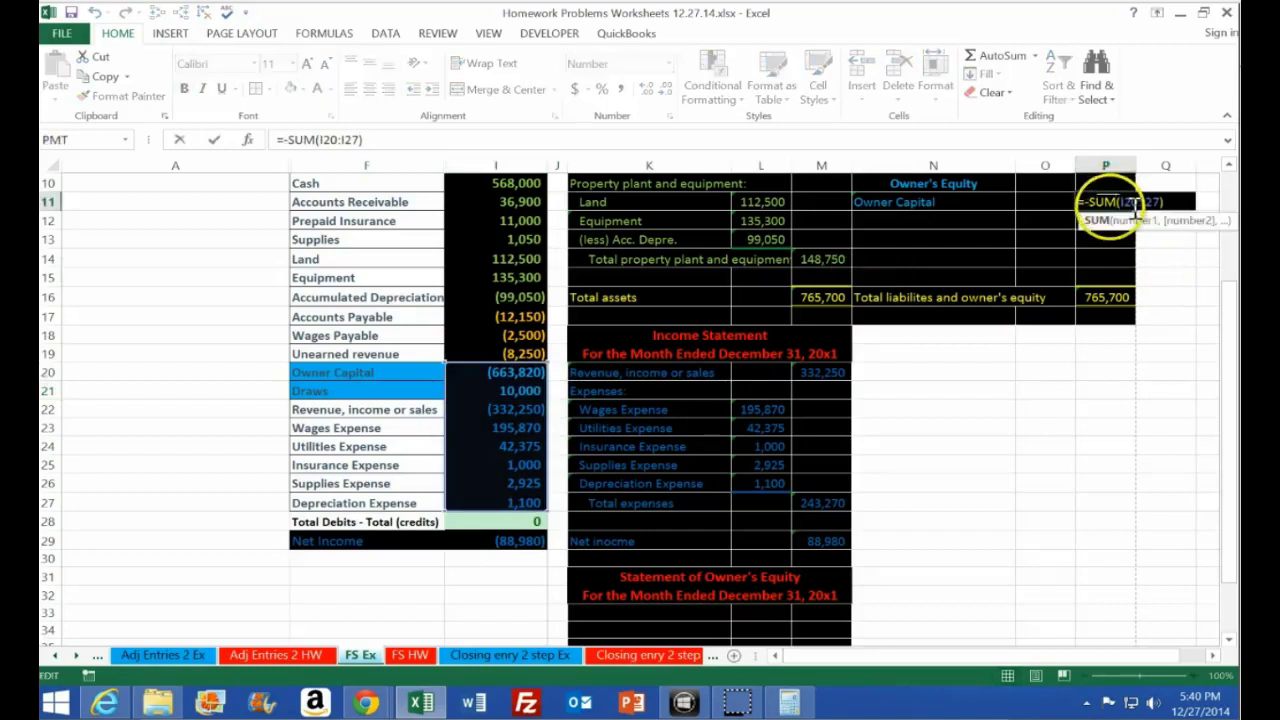
key("Return")
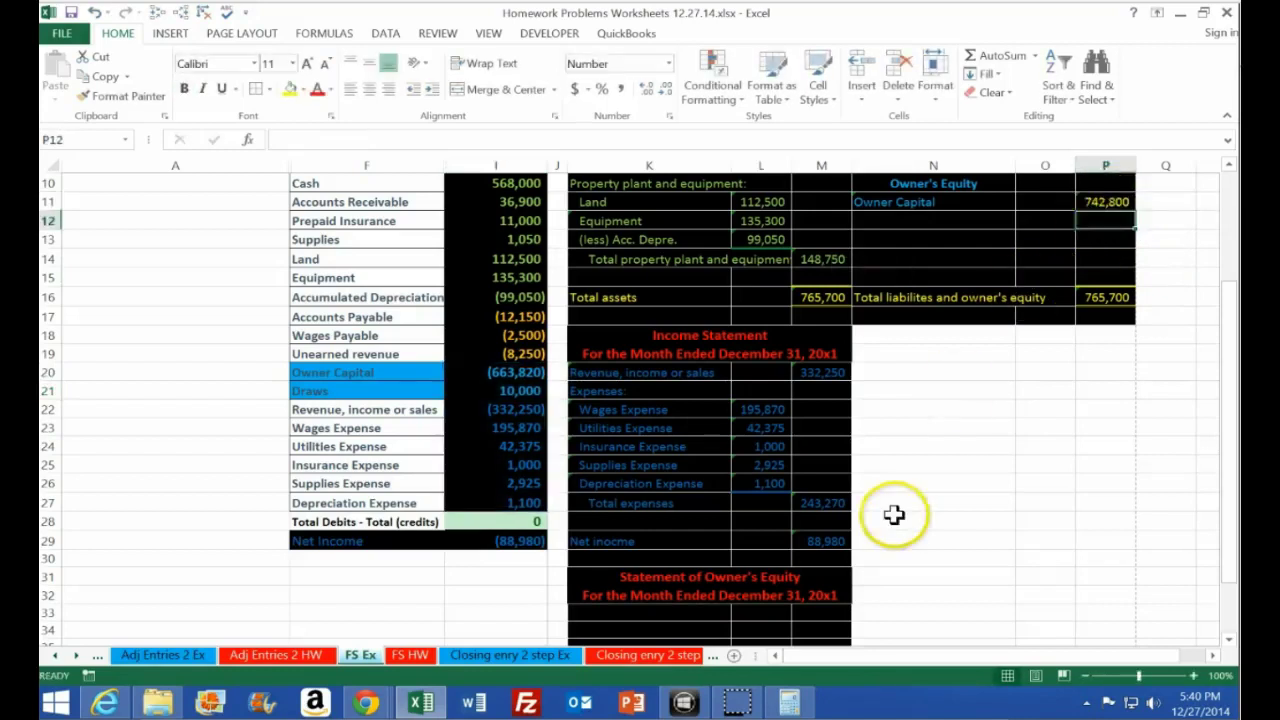
Style the 88,980 net income in M29 with the Total cell style and blue text
scroll(858, 466, "down", 1)
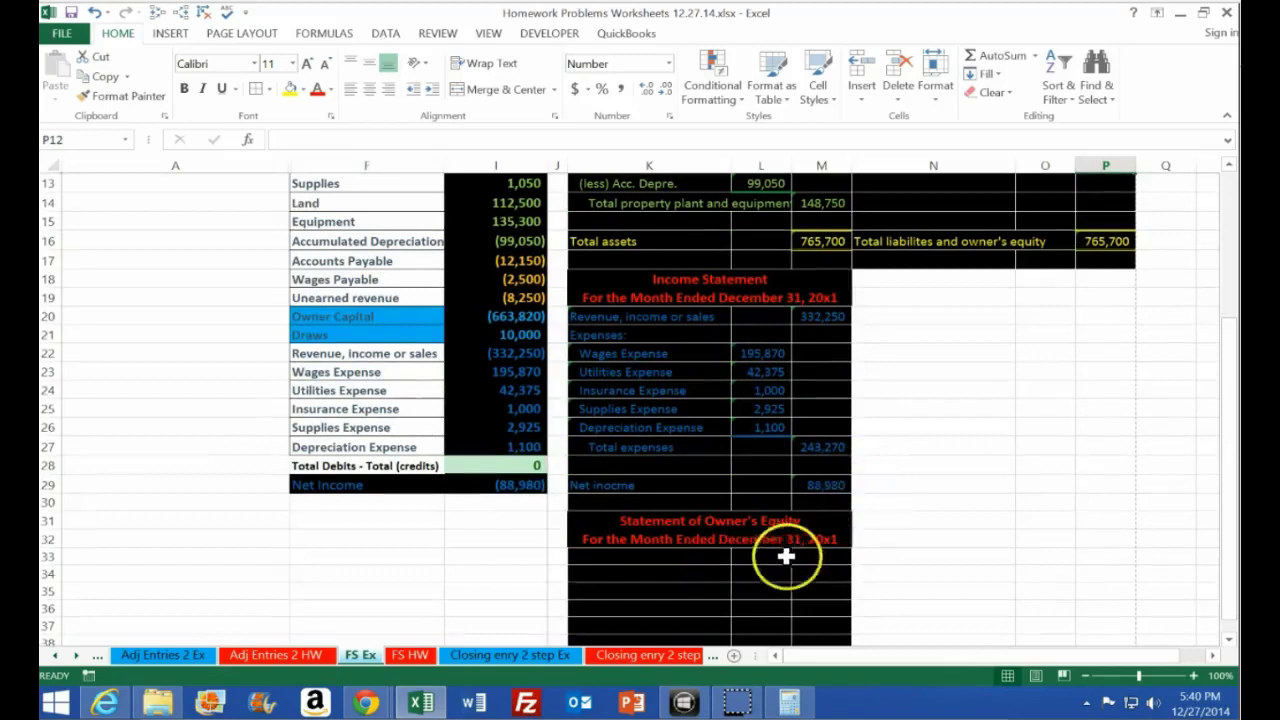
left_click(825, 487)
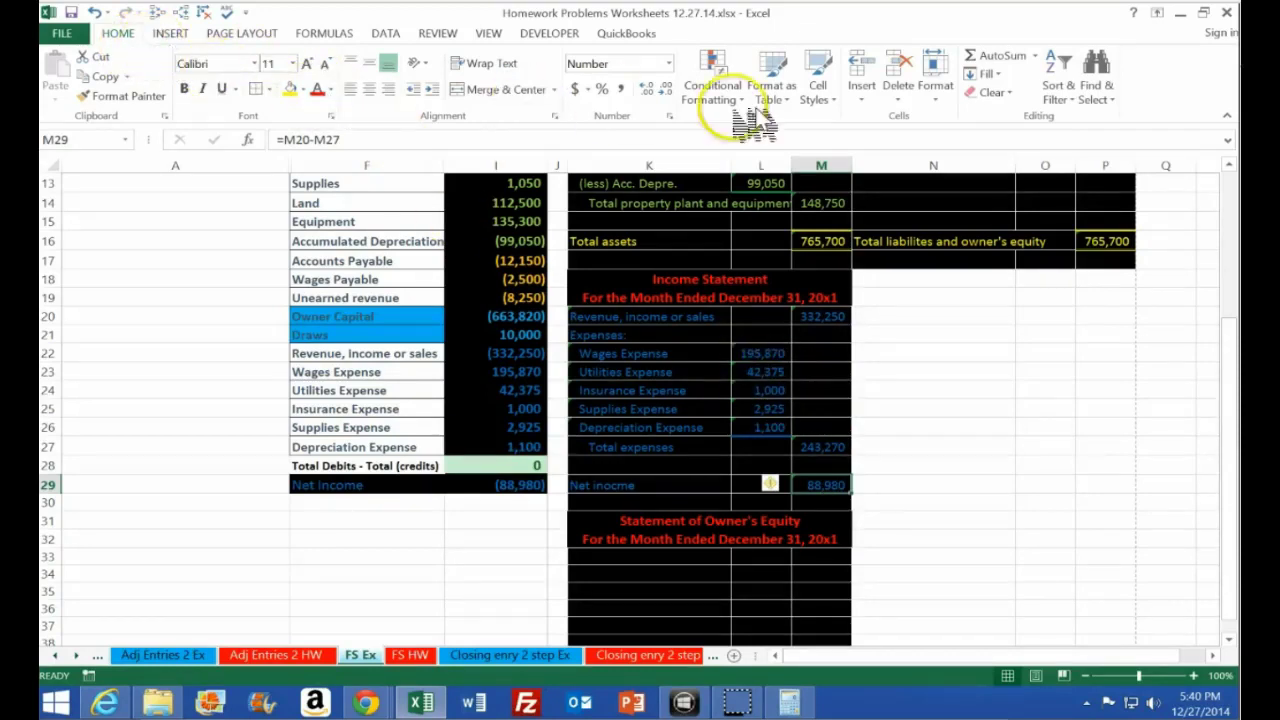
left_click(818, 90)
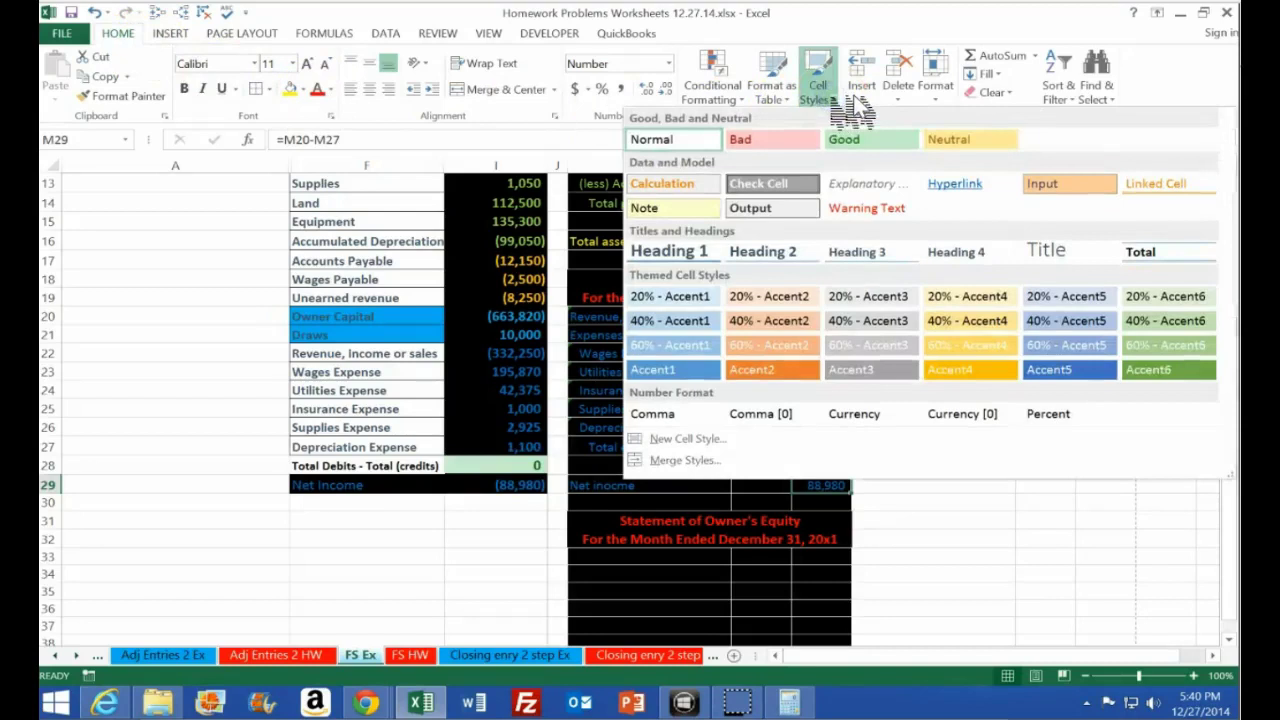
left_click(1140, 252)
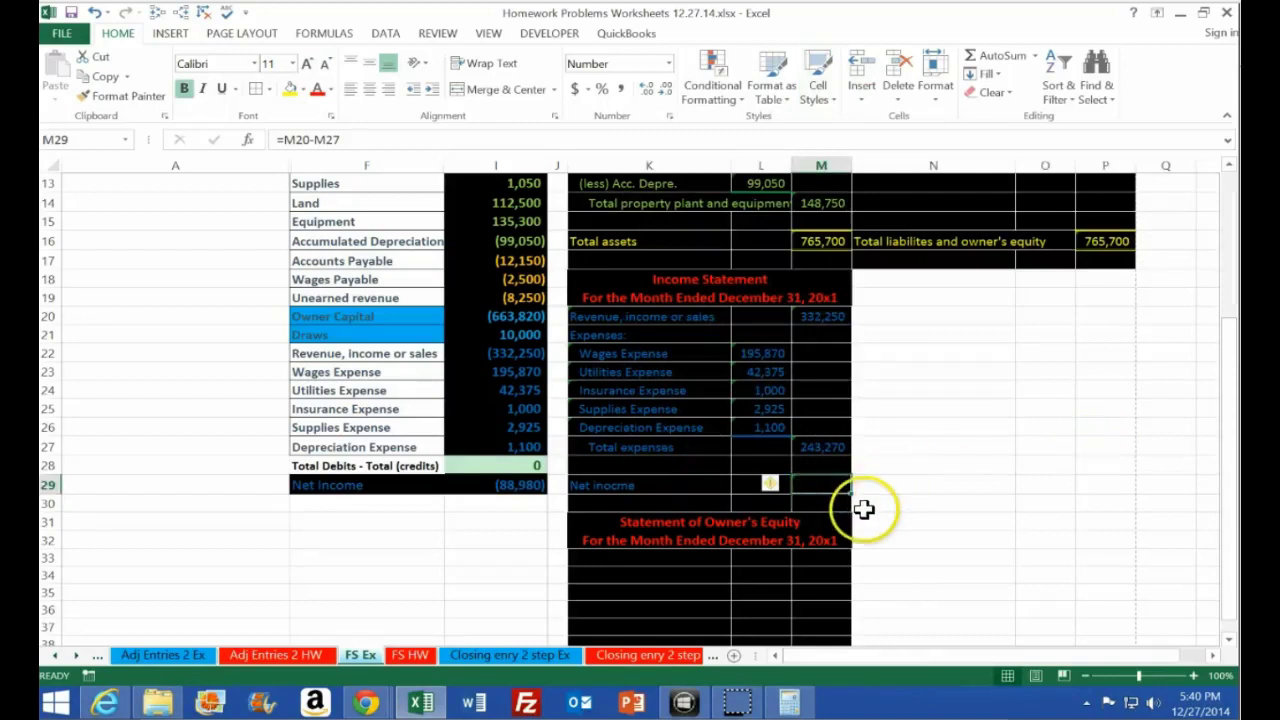
left_click(303, 89)
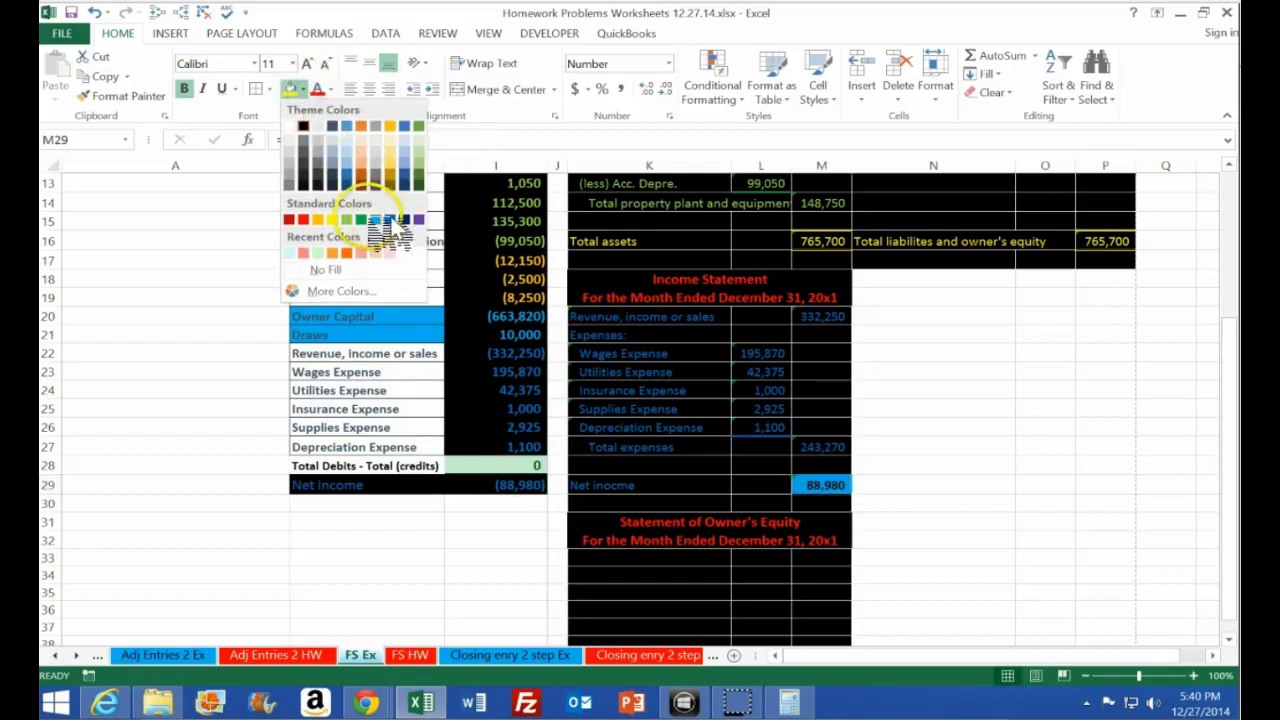
left_click(330, 89)
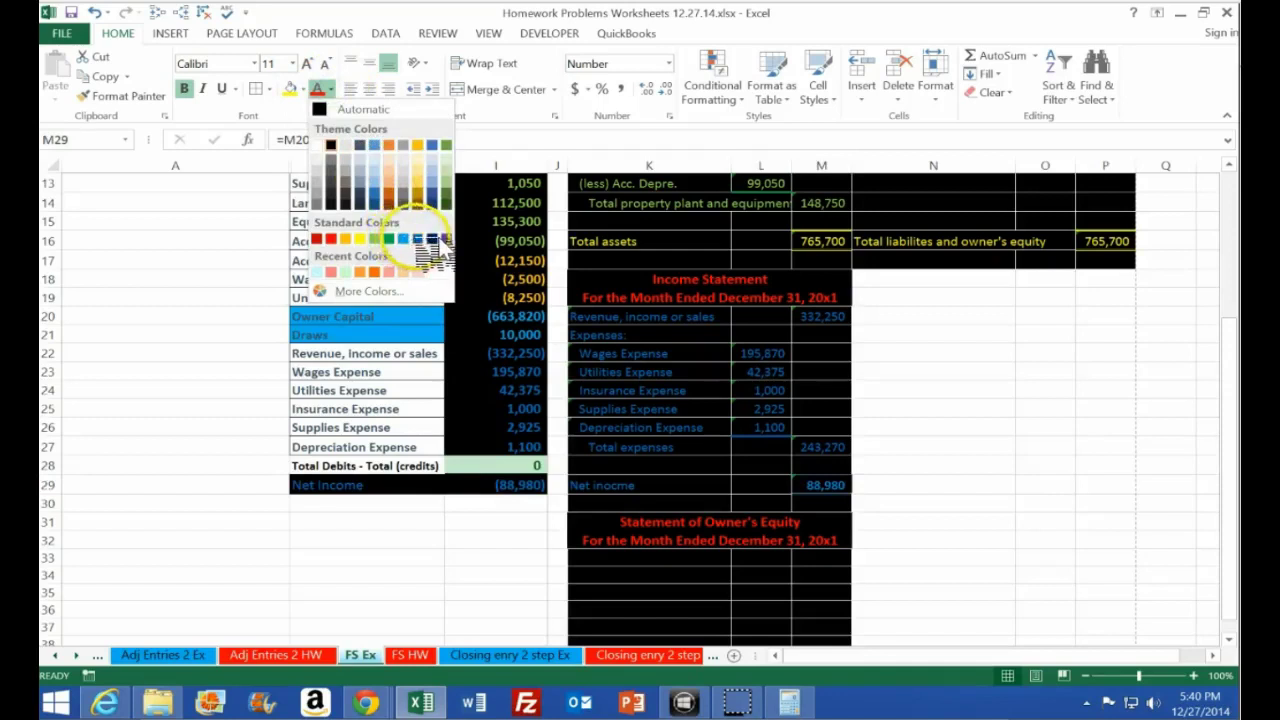
left_click(430, 239)
Give O28 a top and double bottom border, then Format Painter O27's formatting onto O28
left_click(760, 353)
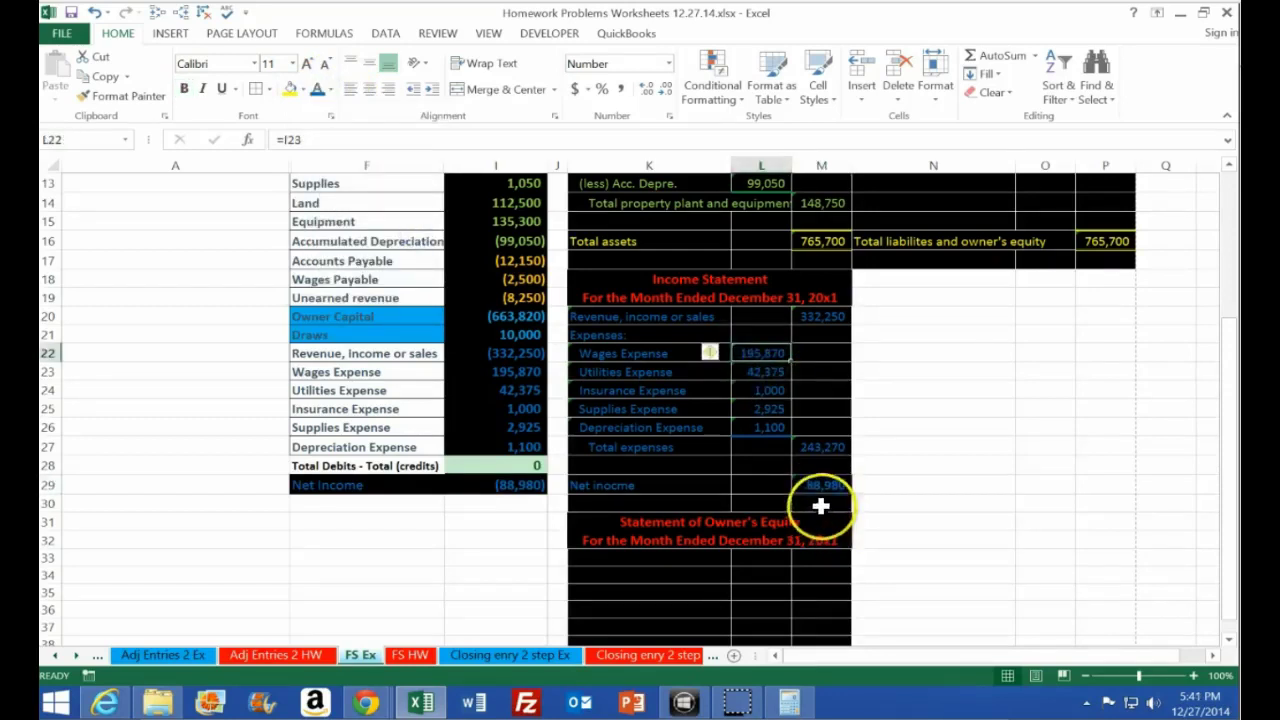
left_click(1041, 468)
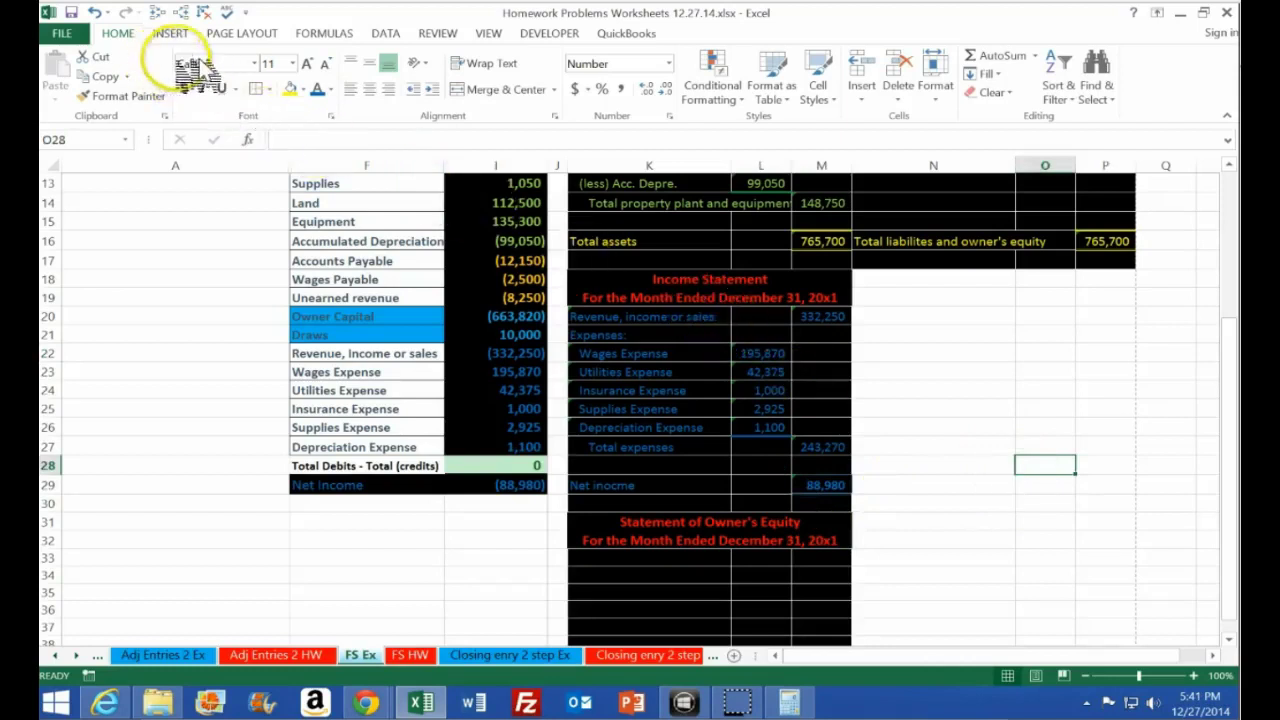
left_click(266, 89)
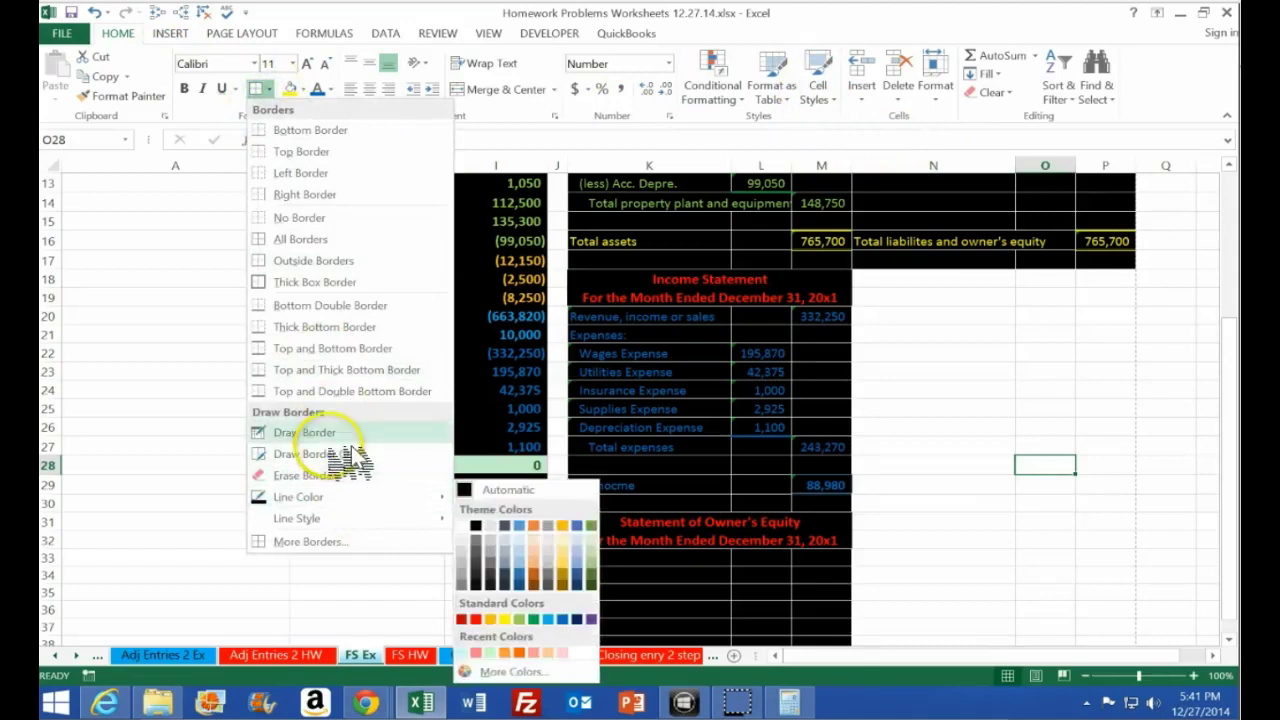
left_click(300, 392)
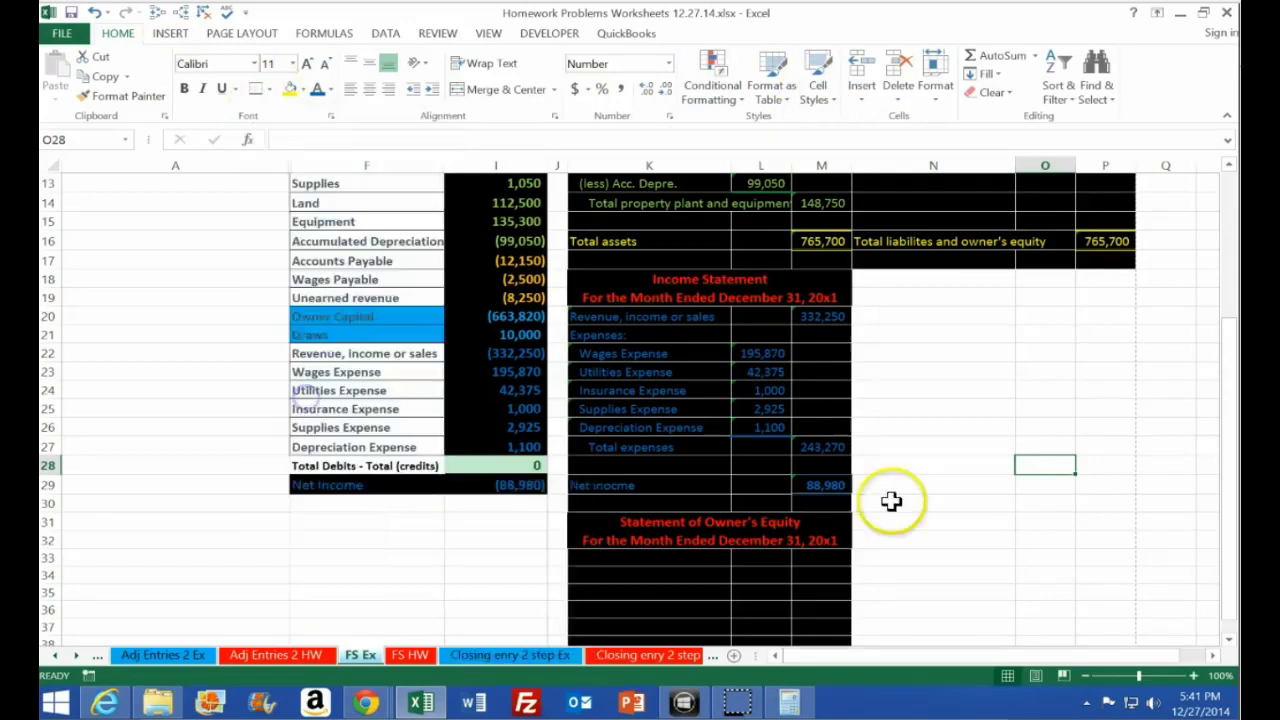
left_click(891, 503)
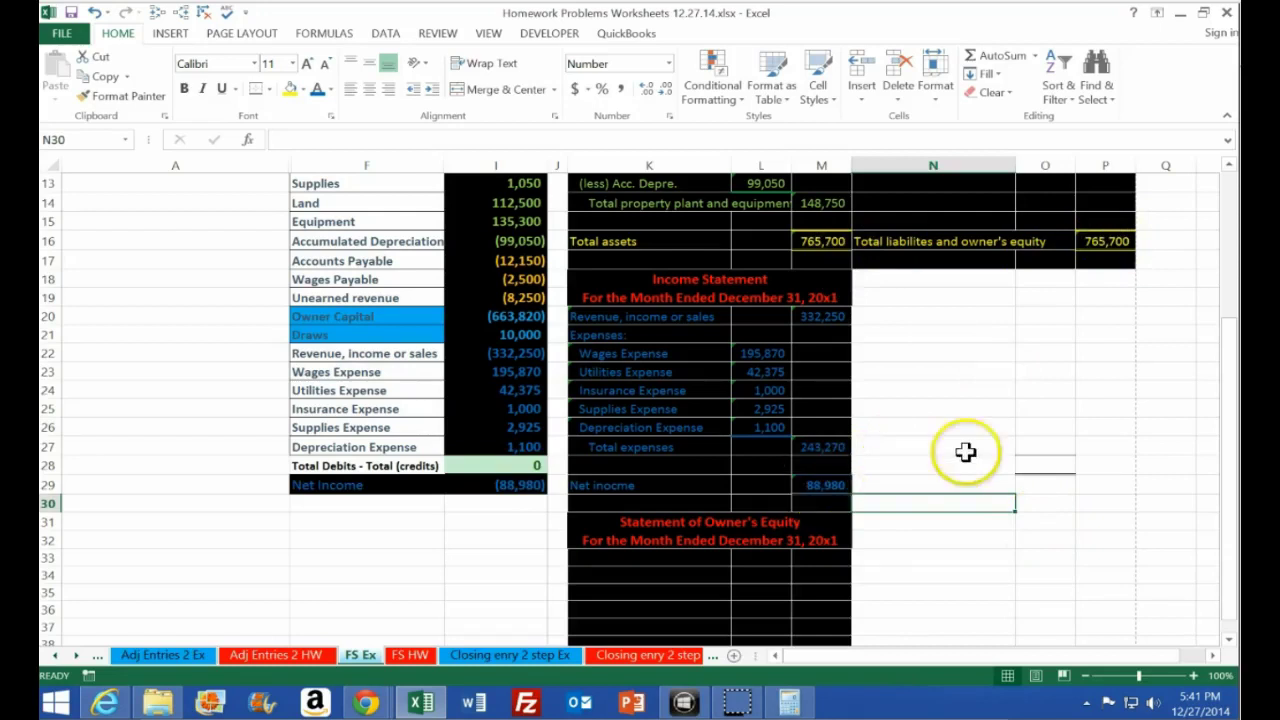
left_click(1044, 447)
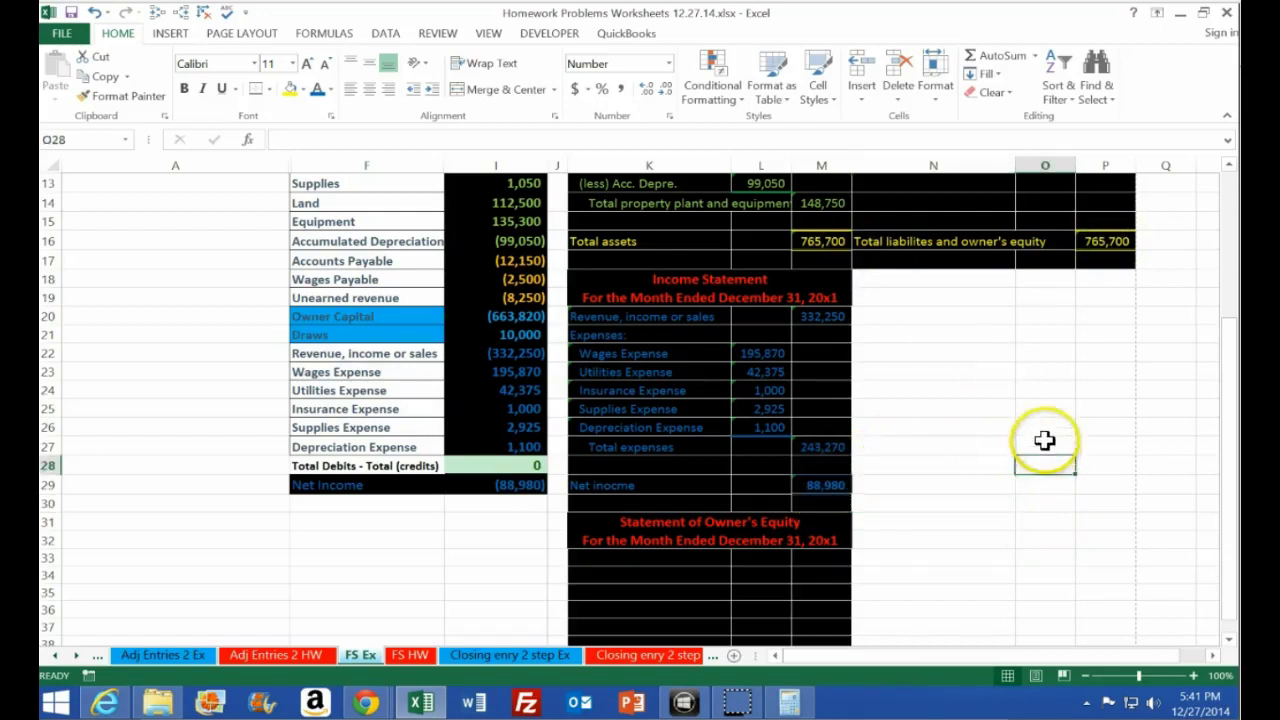
left_click(110, 96)
left_click(1035, 462)
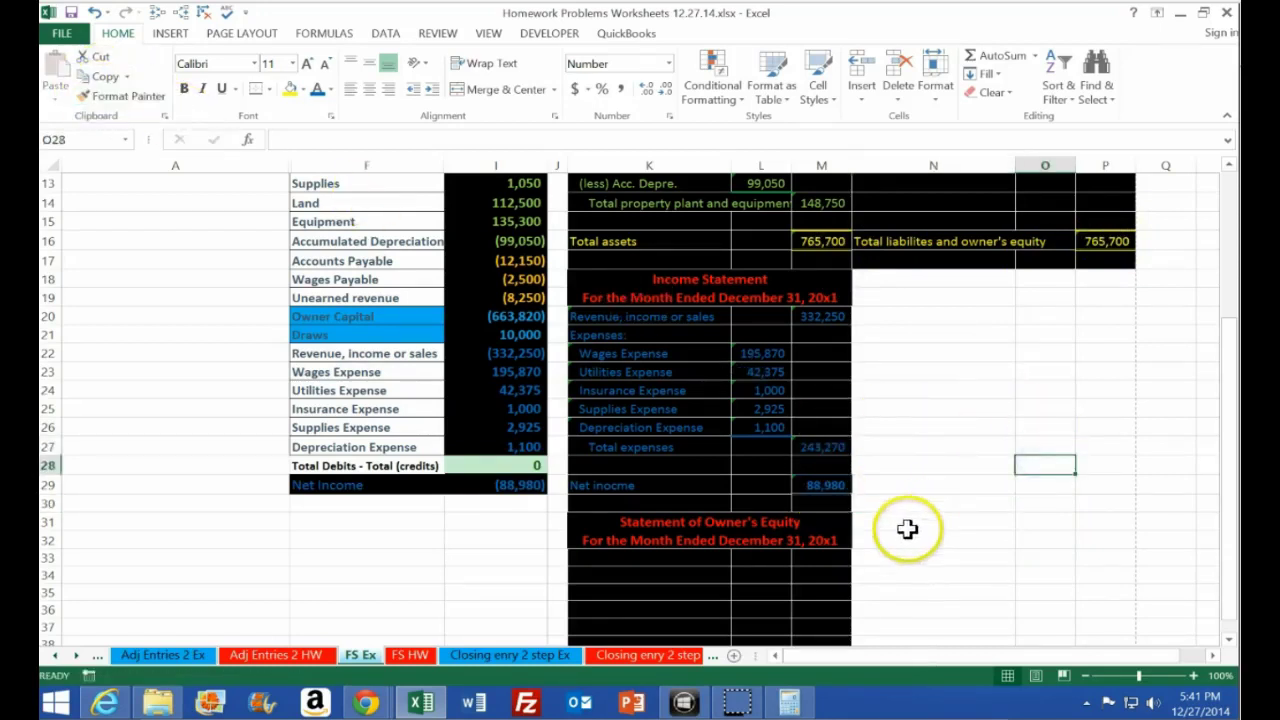
scroll(889, 560, "down", 1)
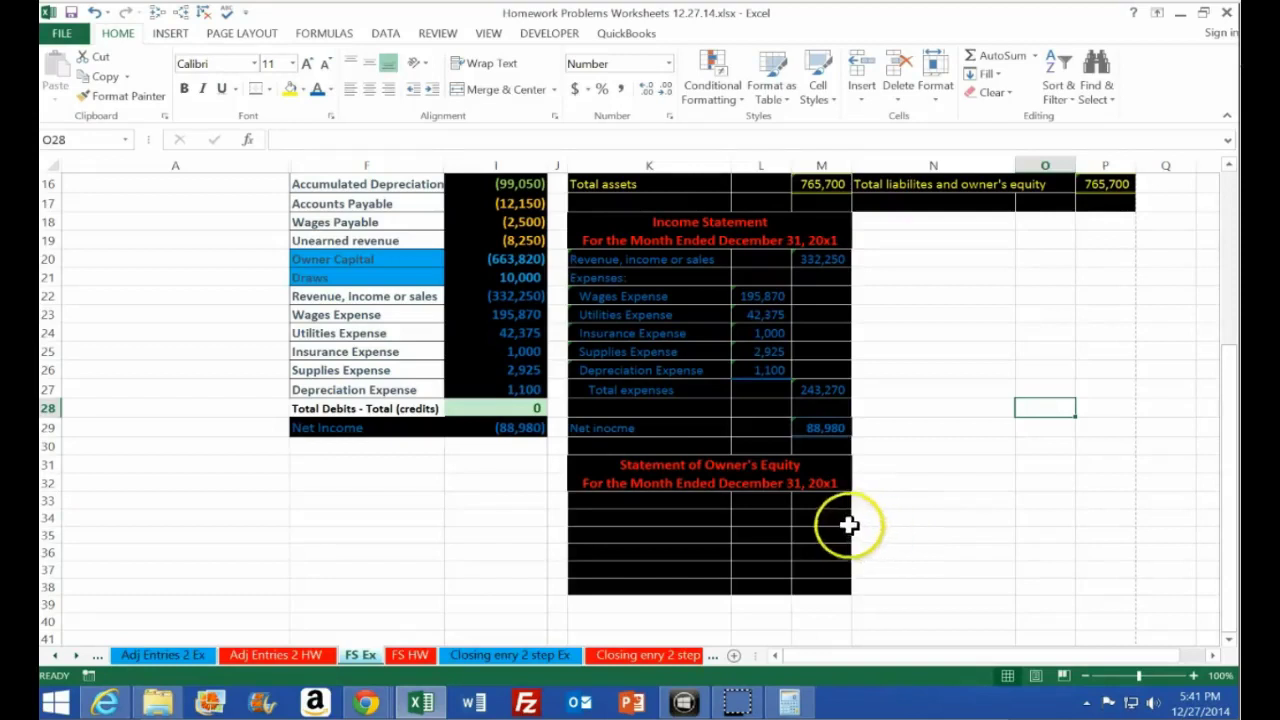
Check that the trial balance revenue and expense balances total 88,980
left_click(524, 260)
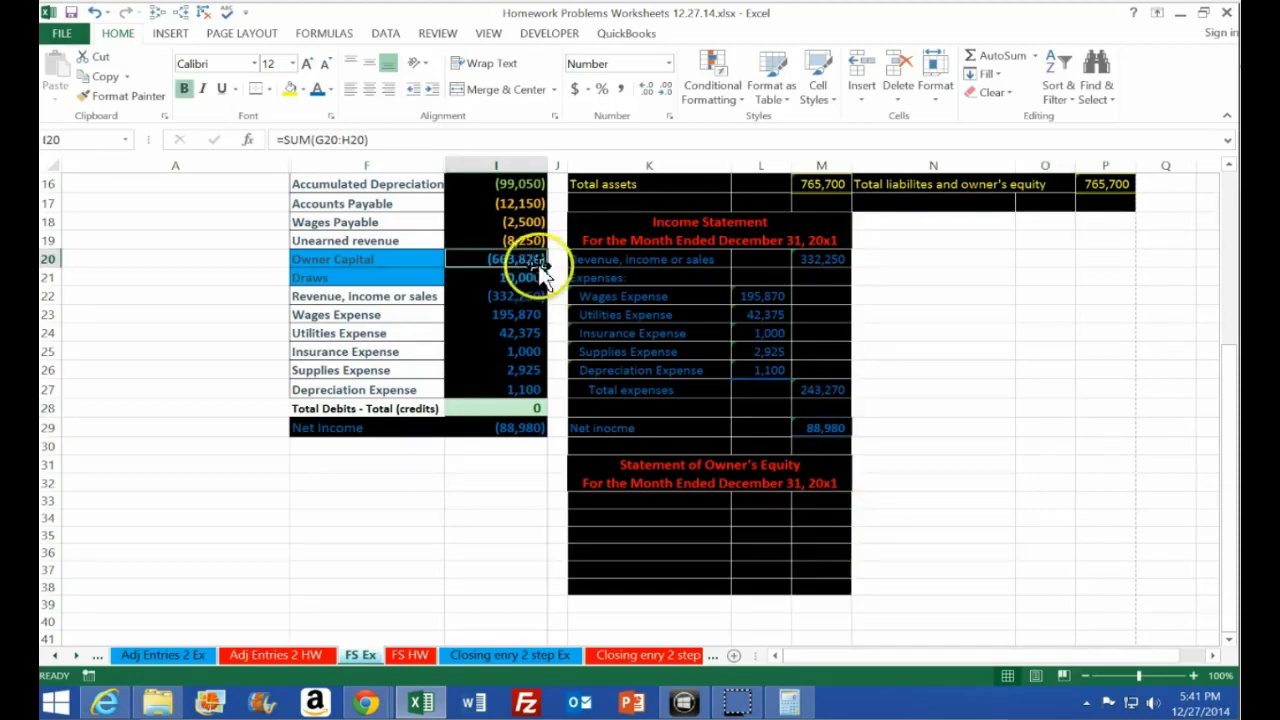
left_click_drag(508, 296, 514, 390)
left_click(515, 428)
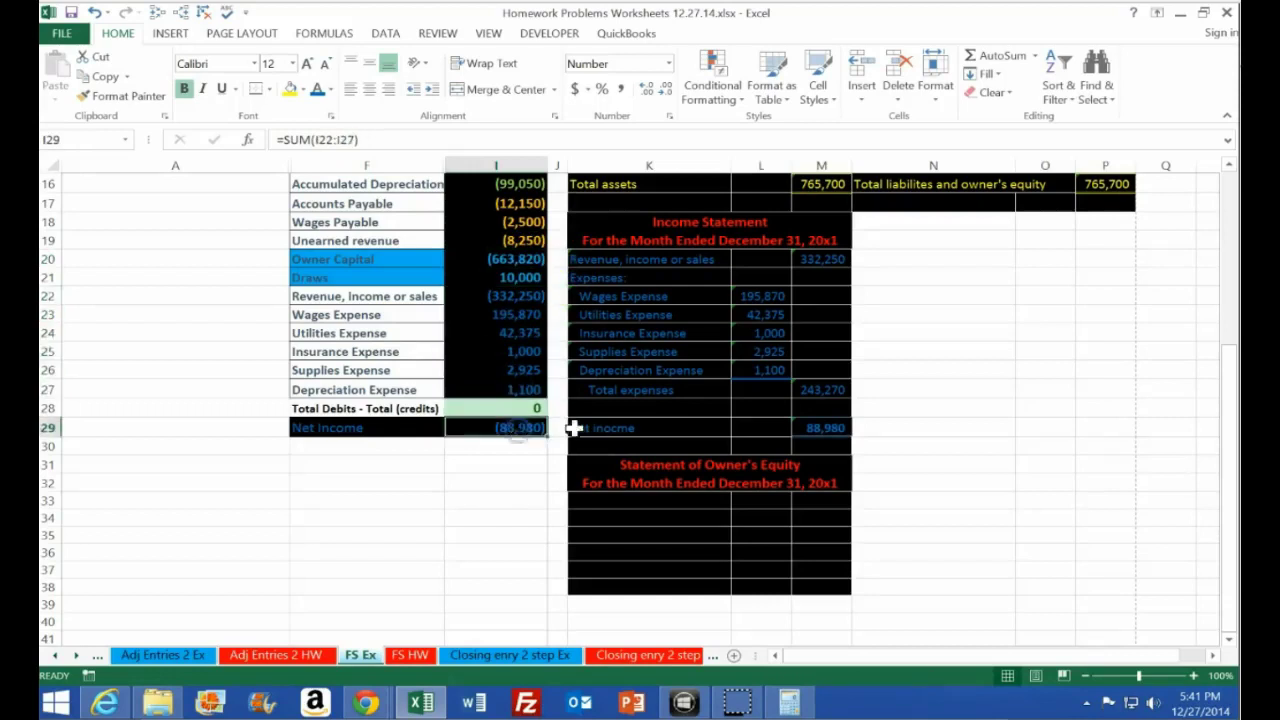
Change the income statement's 88,980 net income in M29 to gold text
left_click(830, 428)
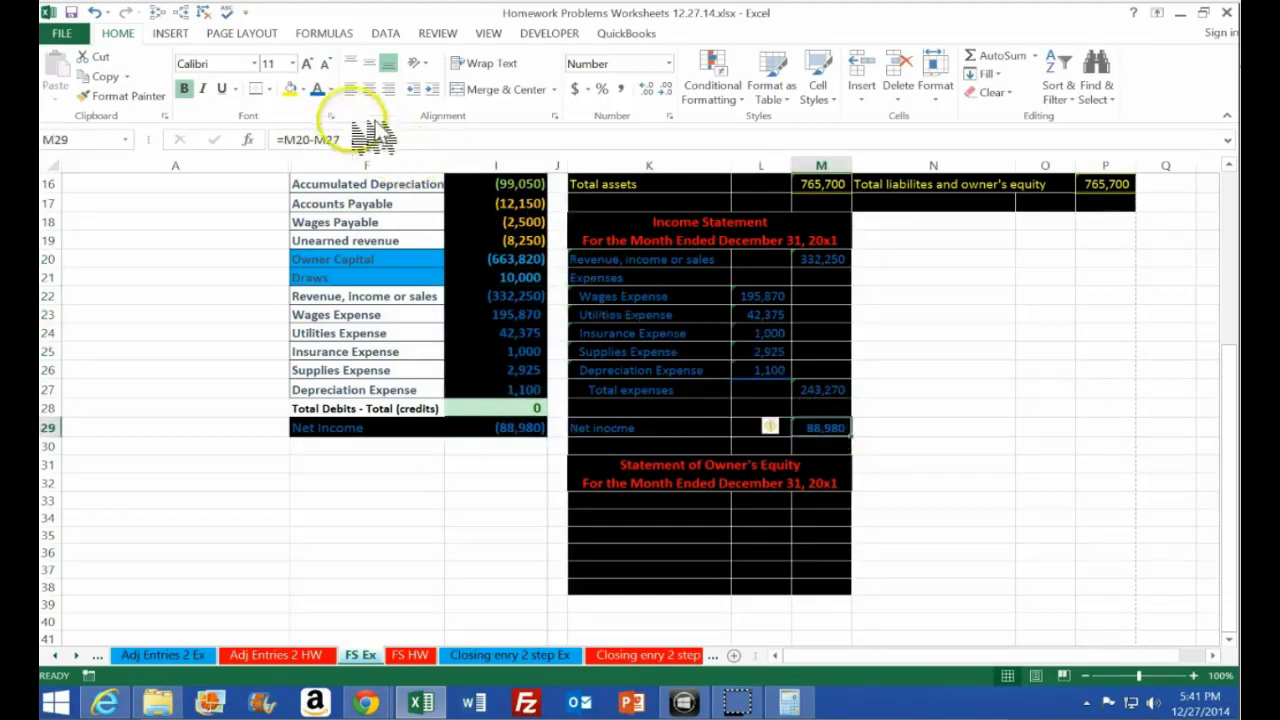
left_click(331, 90)
left_click(366, 251)
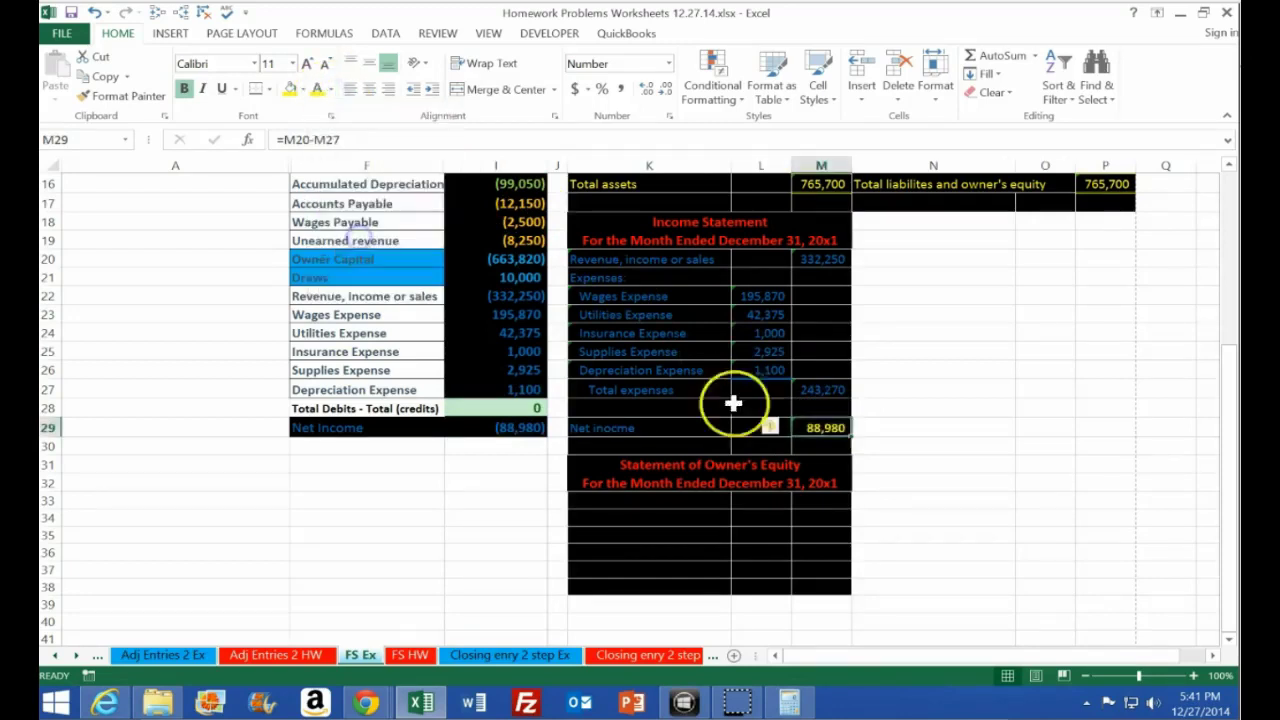
left_click(902, 425)
scroll(906, 441, "up", 1)
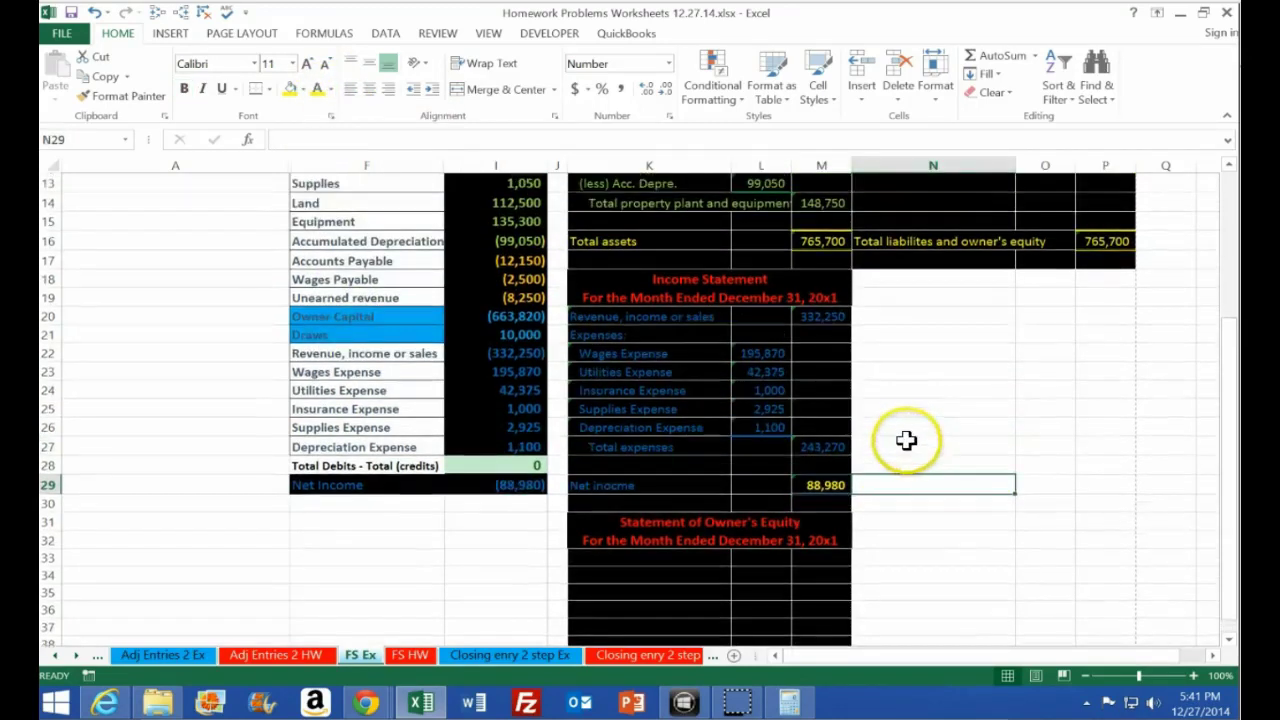
left_click(845, 485)
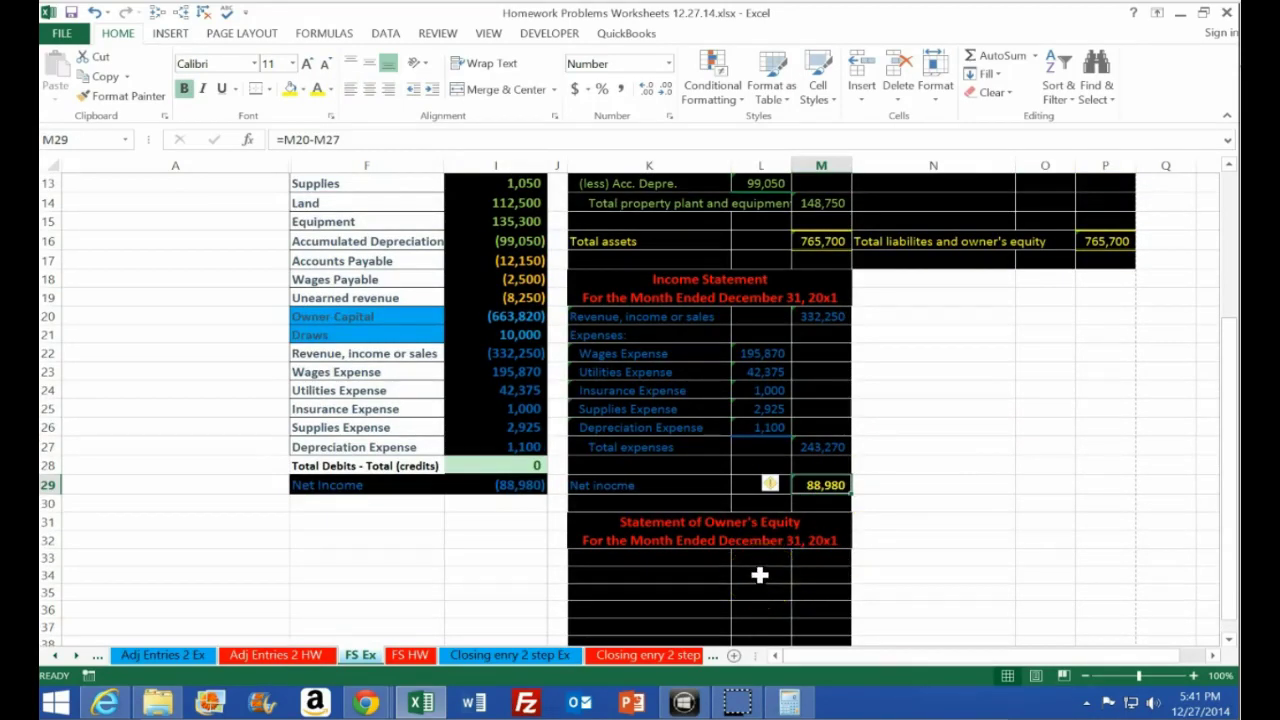
Review the Owner Capital and Draws balances in I20 and I21 before the equity statement
left_click(390, 318)
left_click_drag(480, 326, 507, 322)
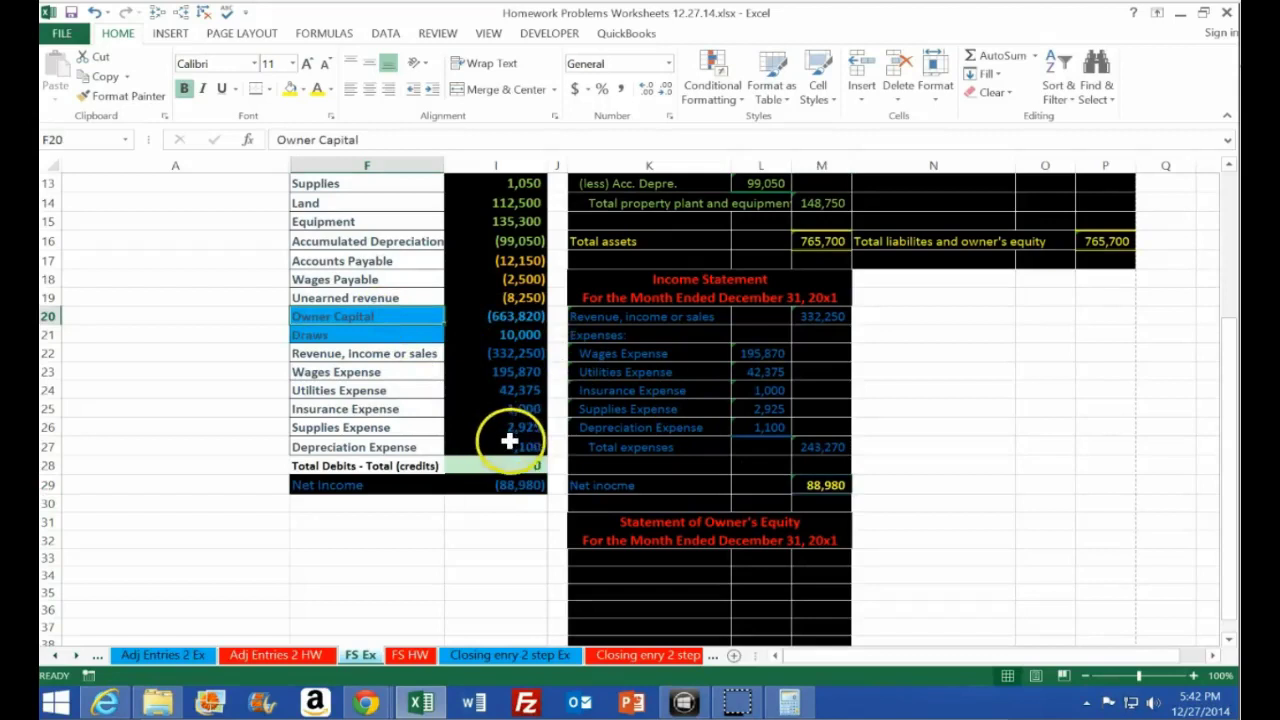
left_click(540, 338)
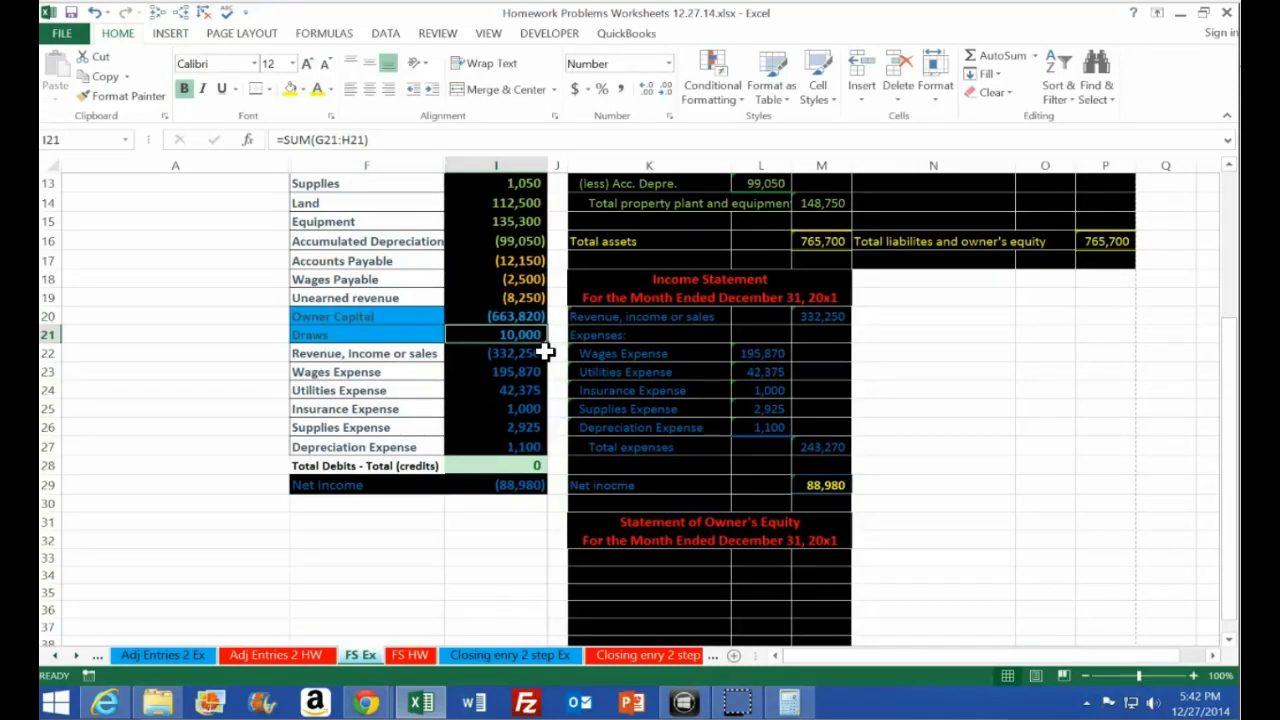
scroll(545, 352, "down", 1)
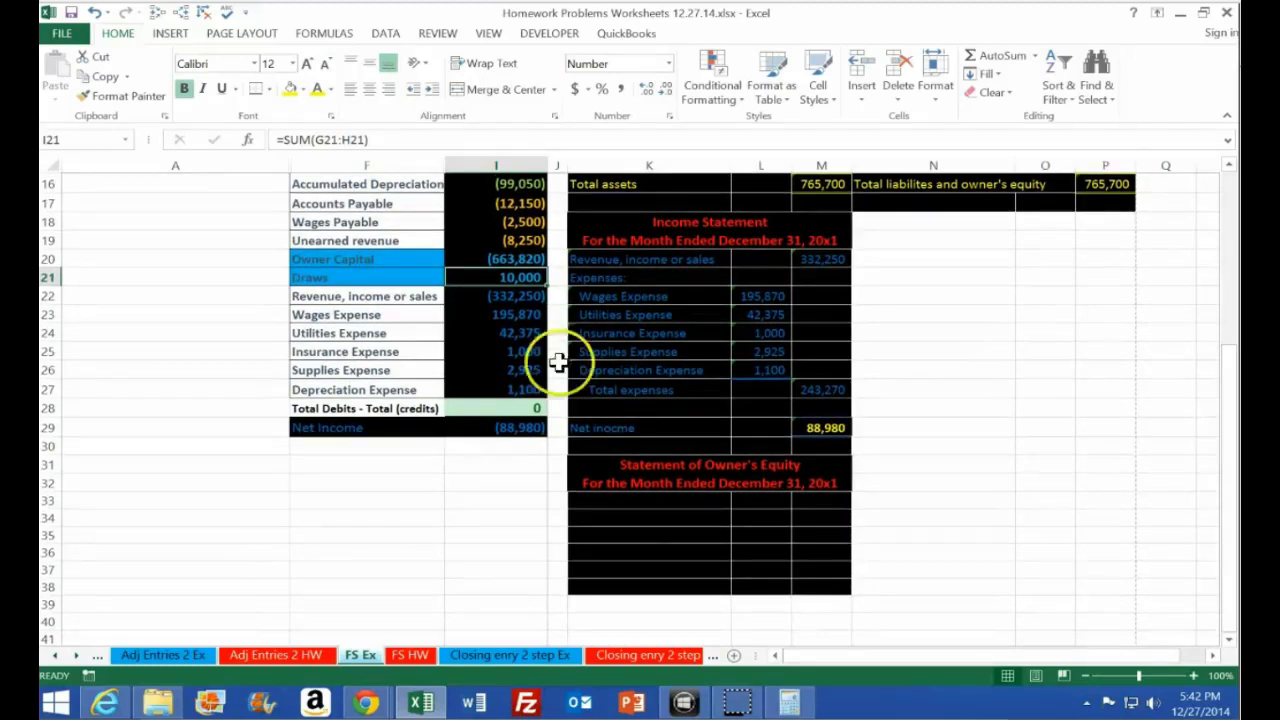
left_click(638, 500)
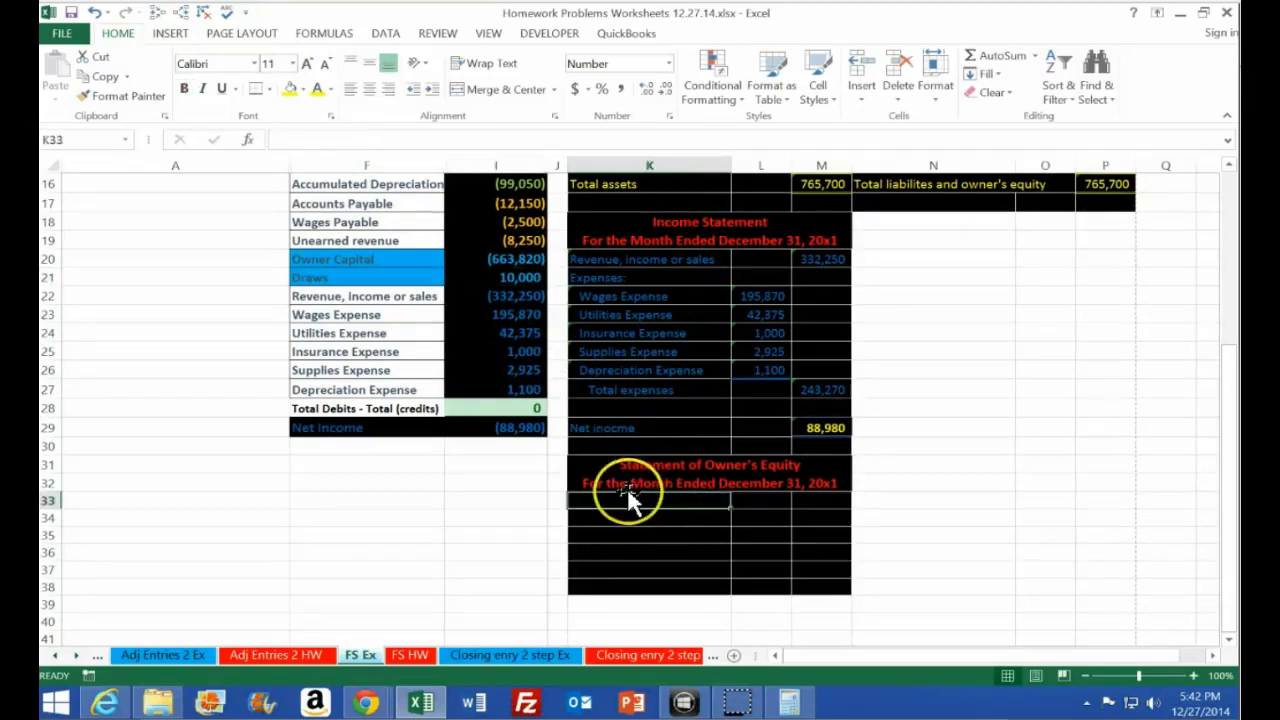
Enter 'Owner capital Dec. 1 20x1' in K33 with =-I20 (663,820) in M33
type("Owner capital Dec. 1 20")
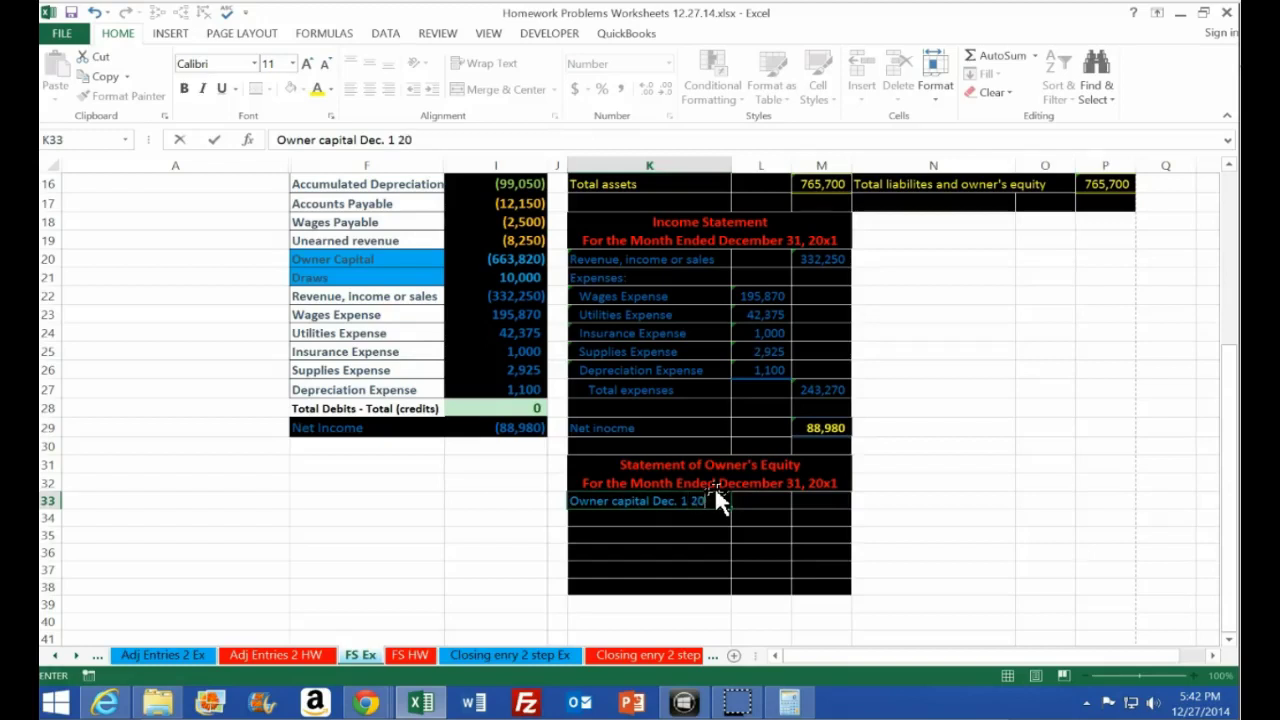
key("Tab")
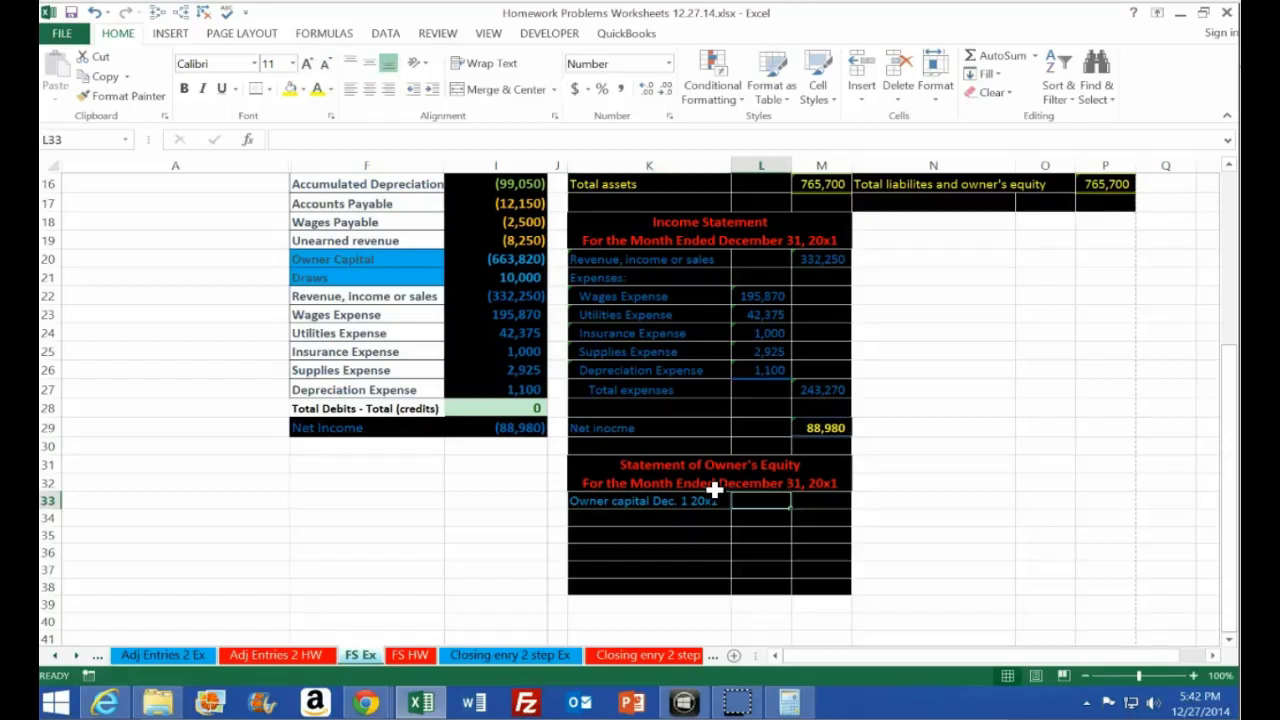
key("Tab")
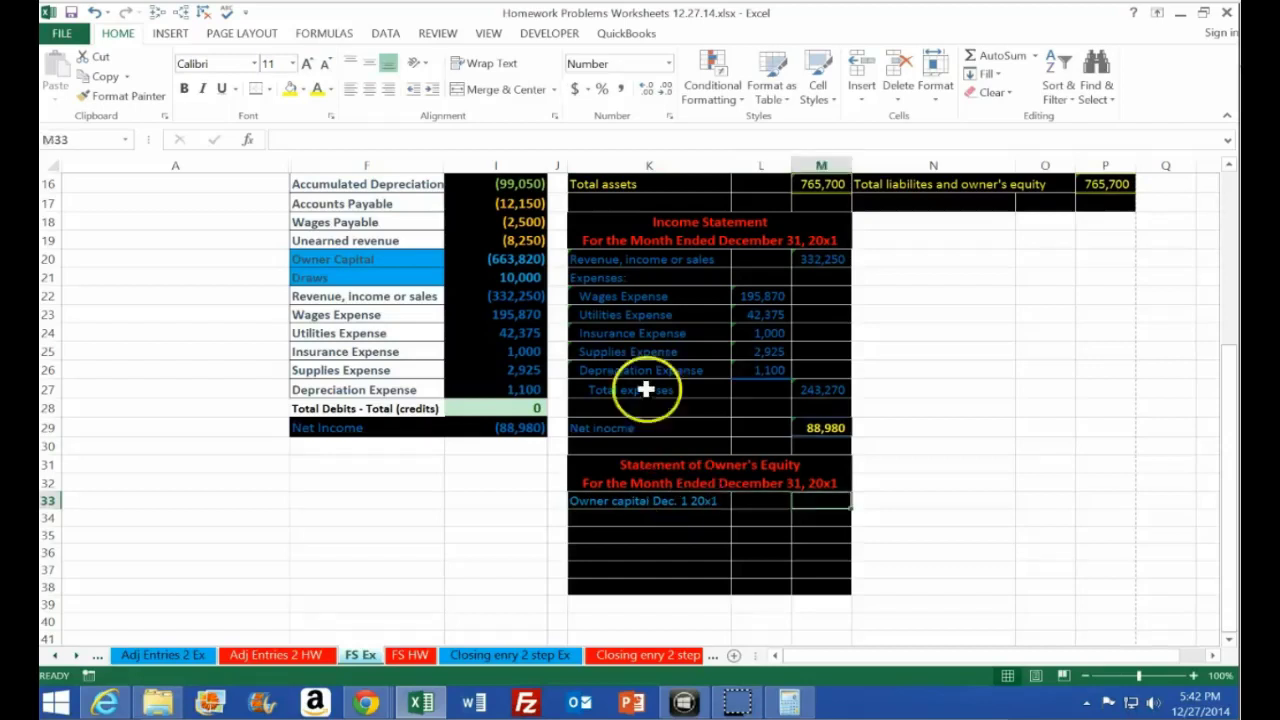
type("-")
left_click(481, 259)
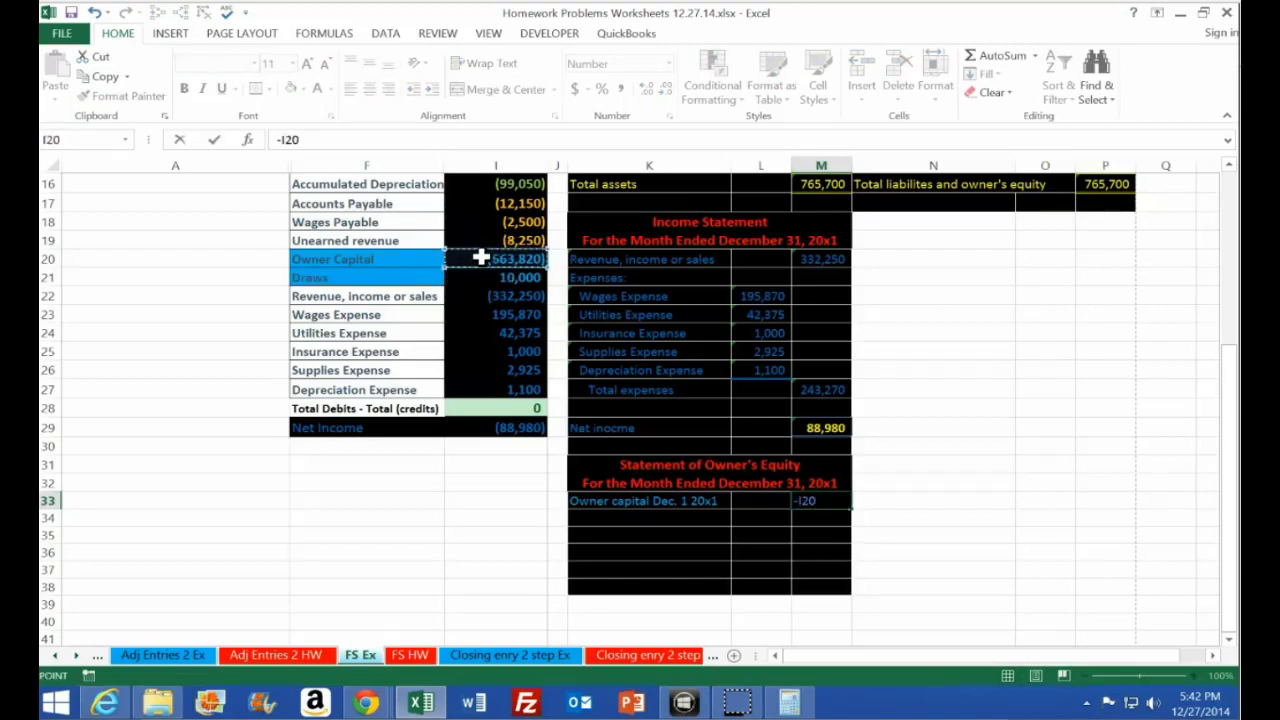
key("Return")
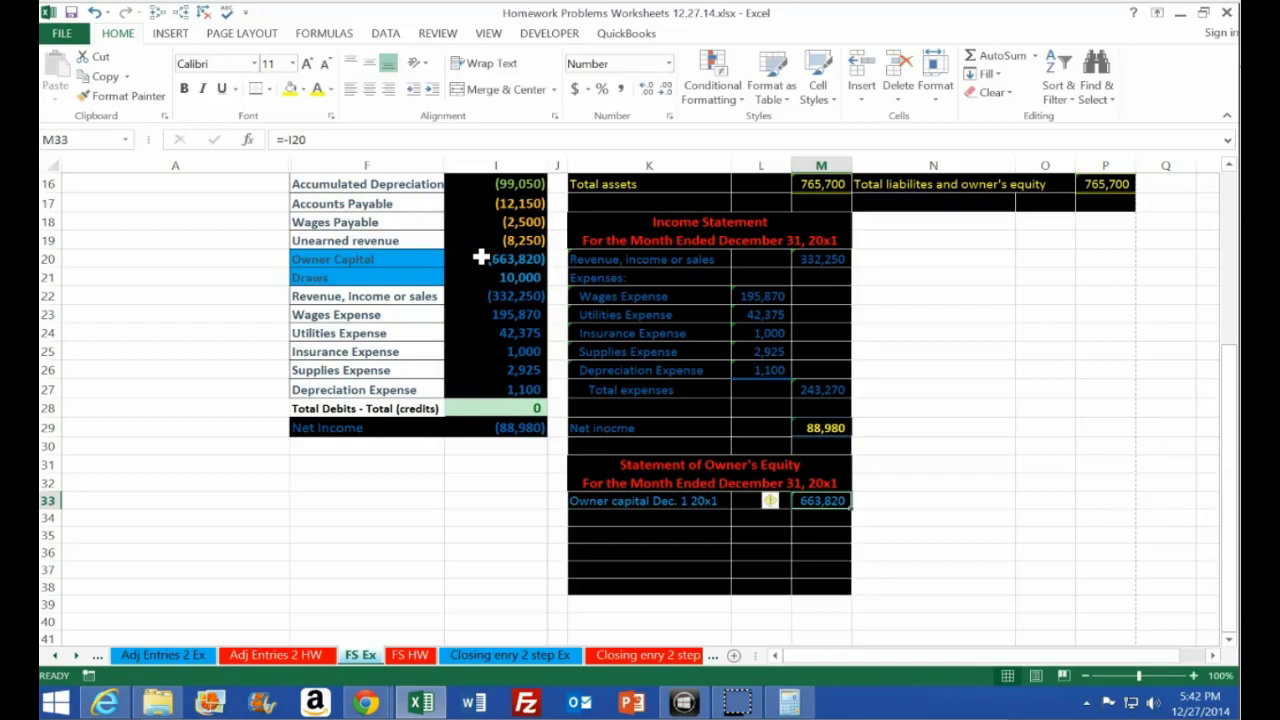
left_click(581, 522)
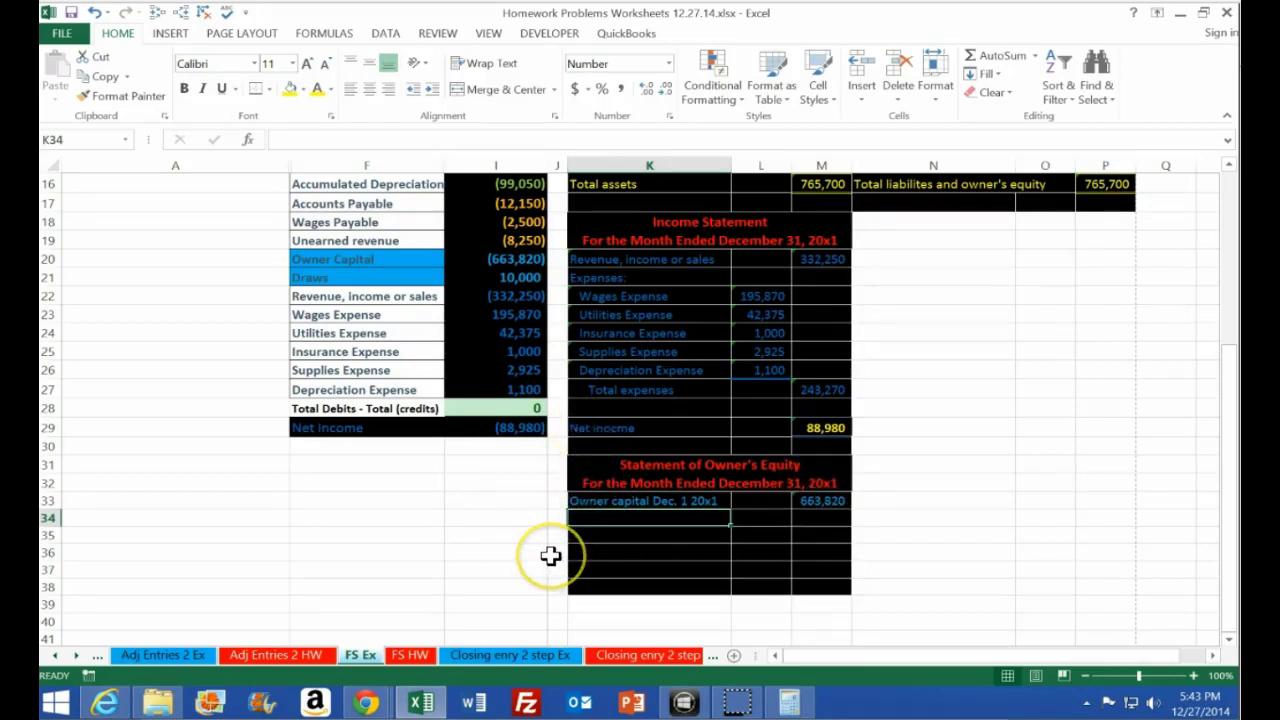
Add a Net income line linking its label to K29 and its amount to M29 (88,980)
type("=")
left_click(610, 427)
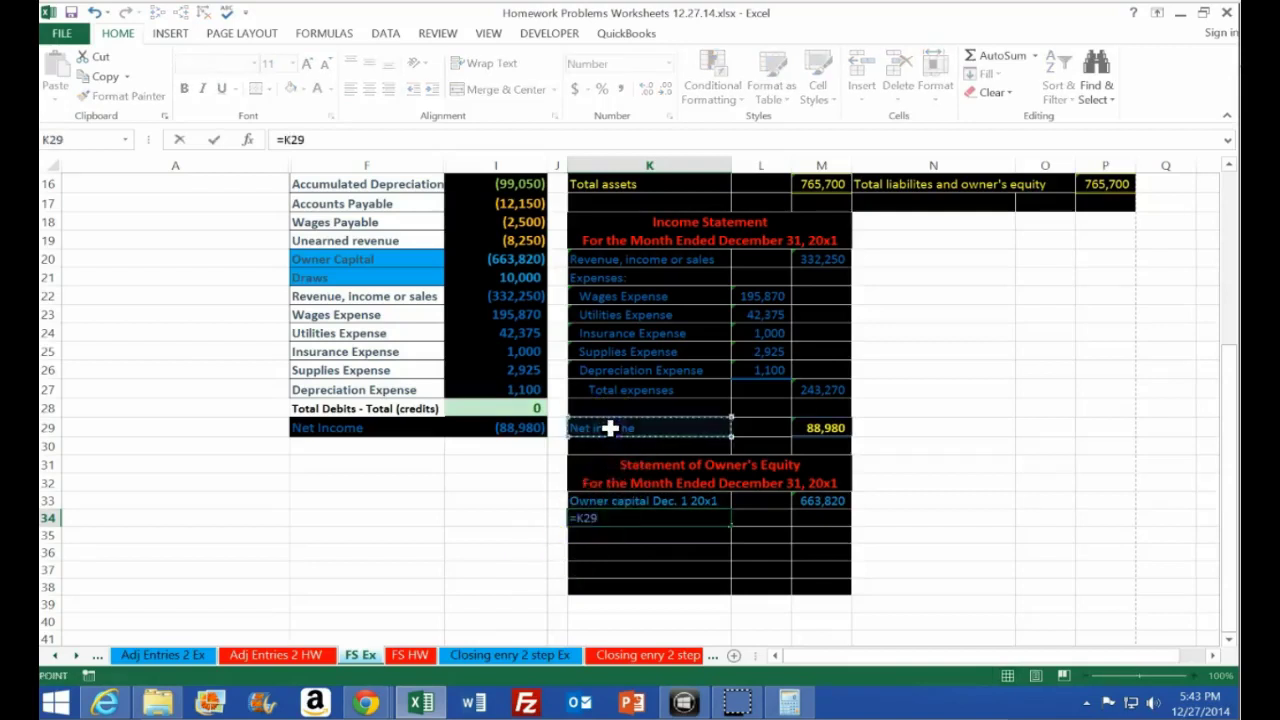
left_click(617, 425)
key("Tab")
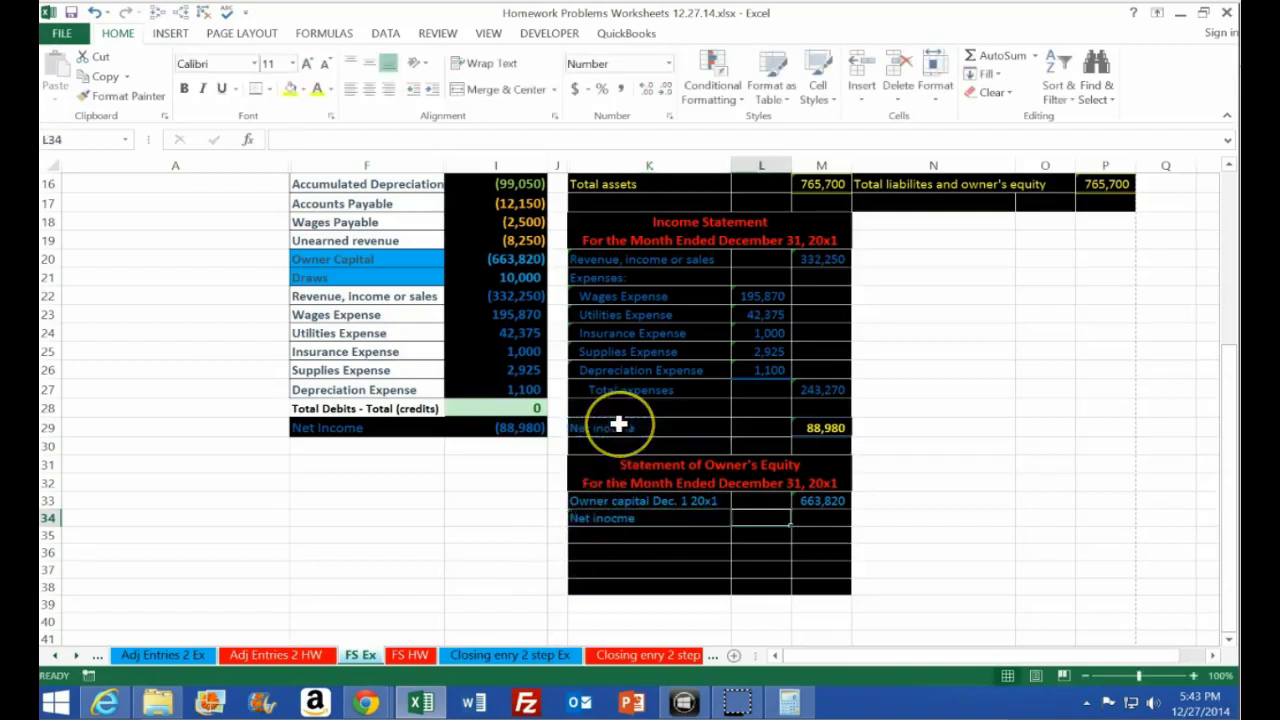
left_click(758, 520)
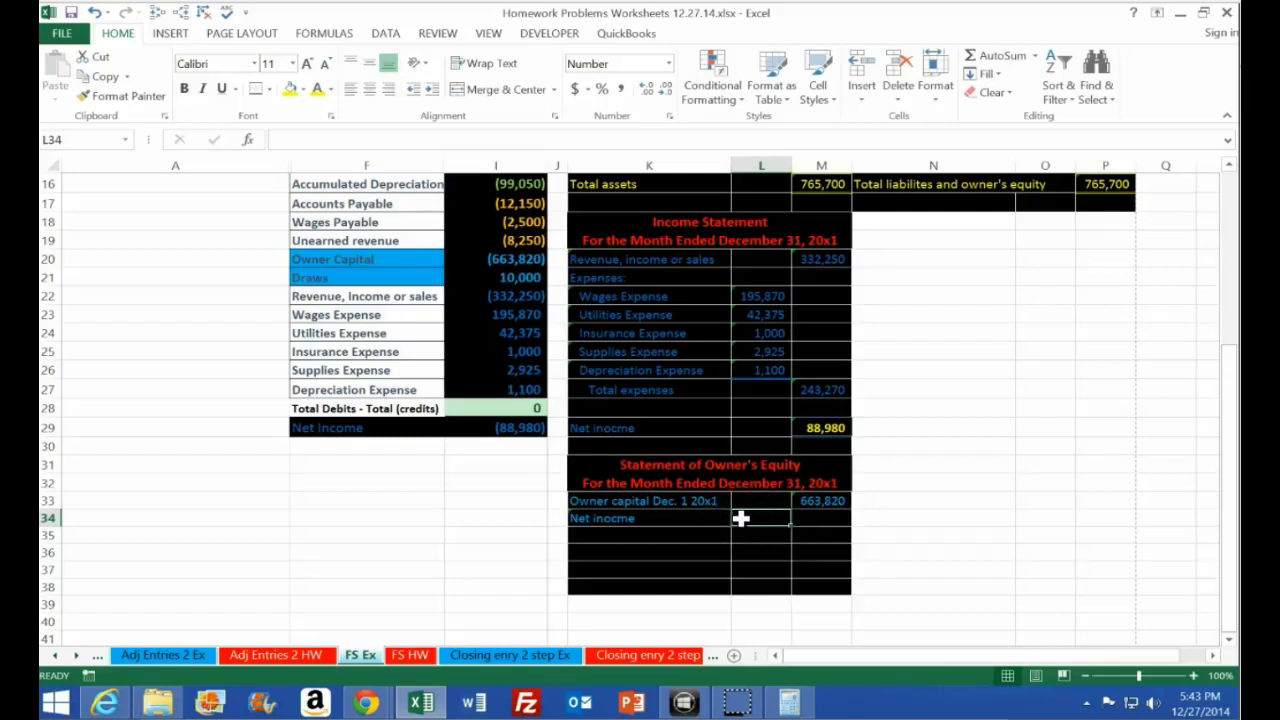
left_click(771, 524)
type("=")
left_click(826, 428)
key("Return")
key("Up")
key("Right")
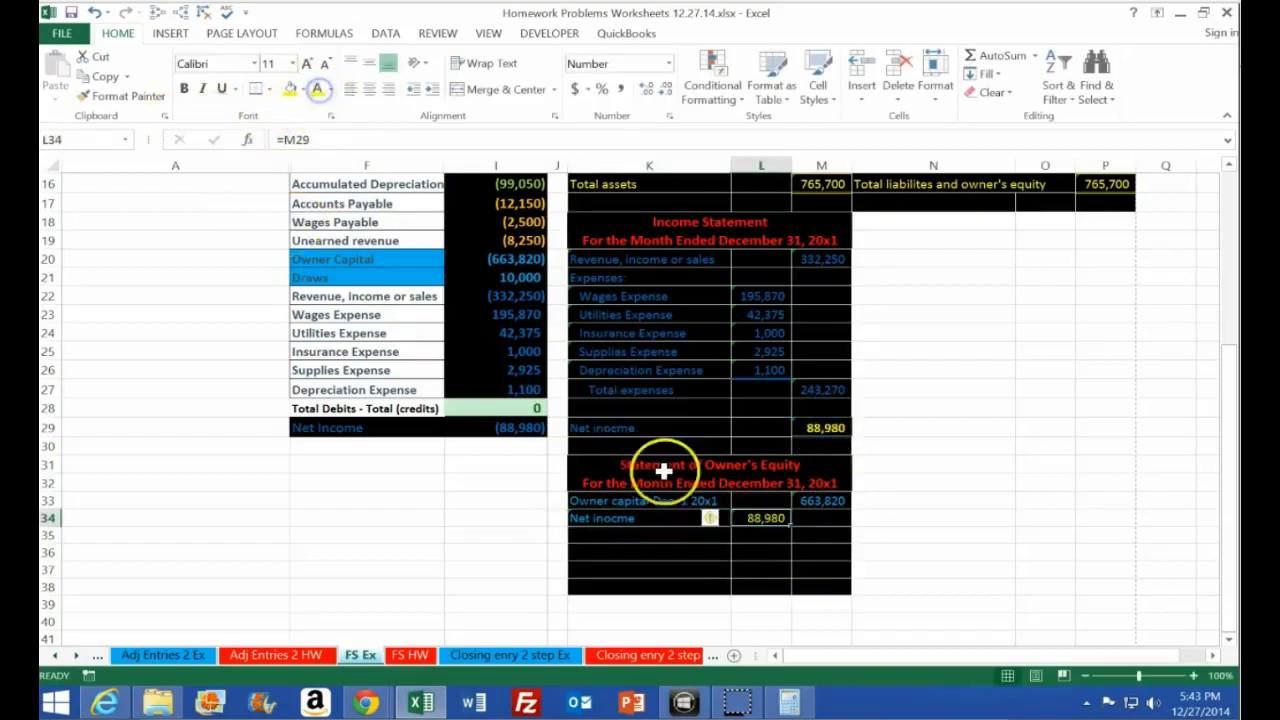
left_click(671, 540)
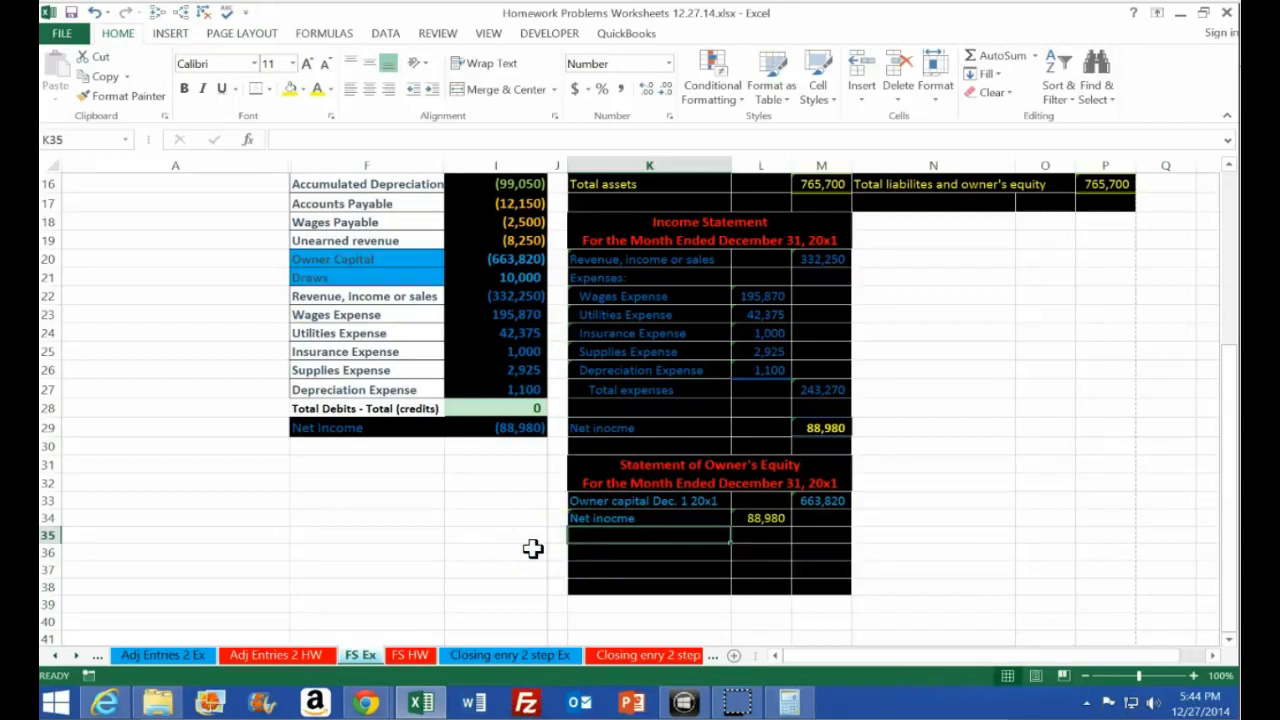
Add a (less) draws line in K35 with =I21 (10,000) in L35
type("(less) dr")
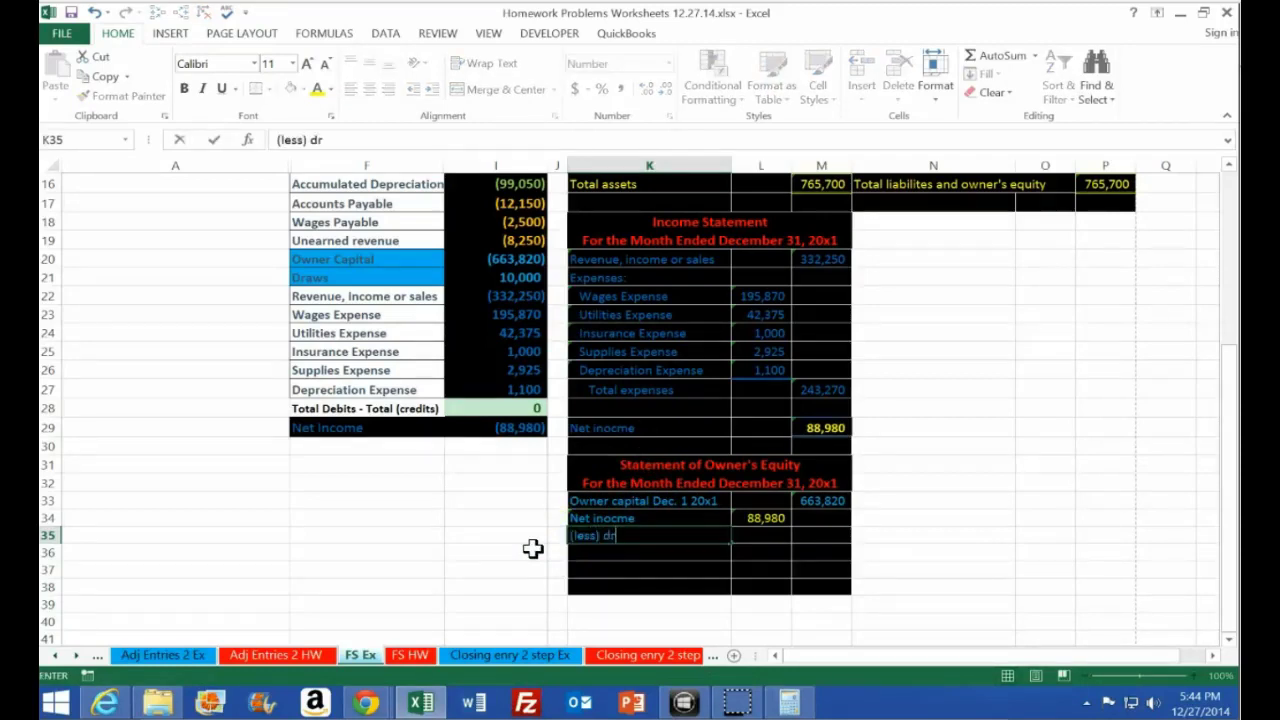
type("aws")
key("Tab")
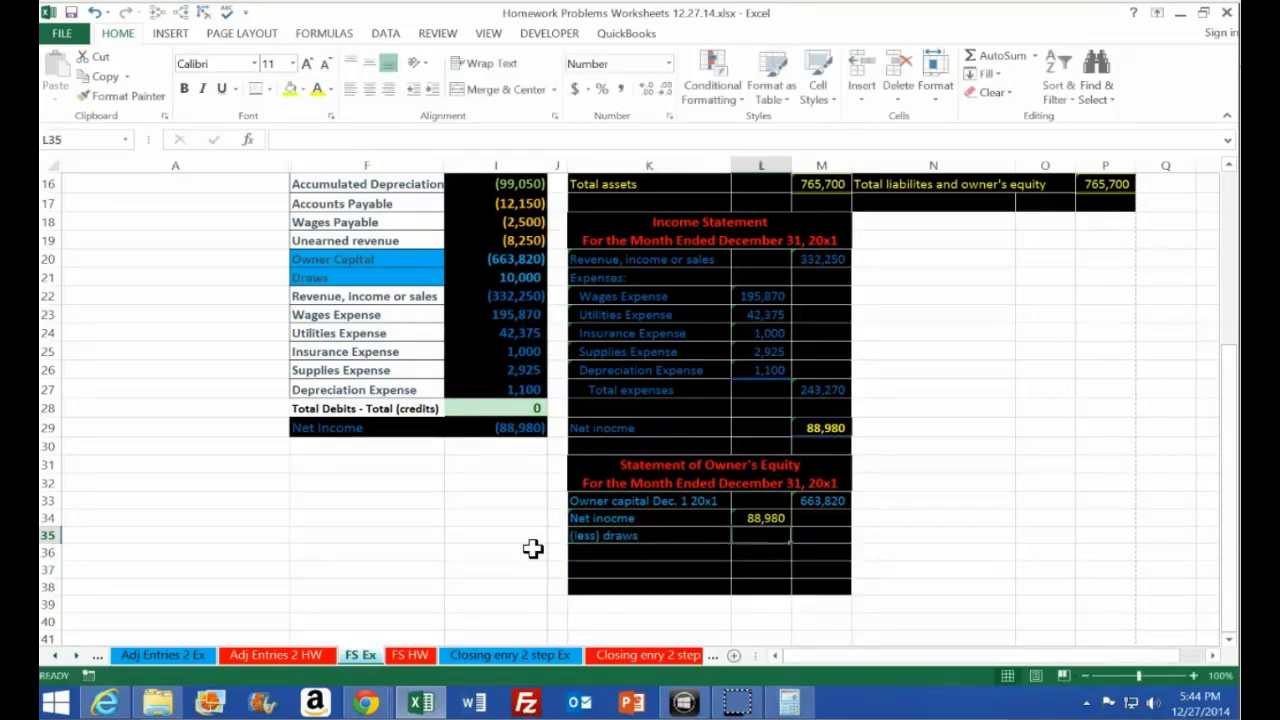
type("=")
left_click(540, 276)
key("Return")
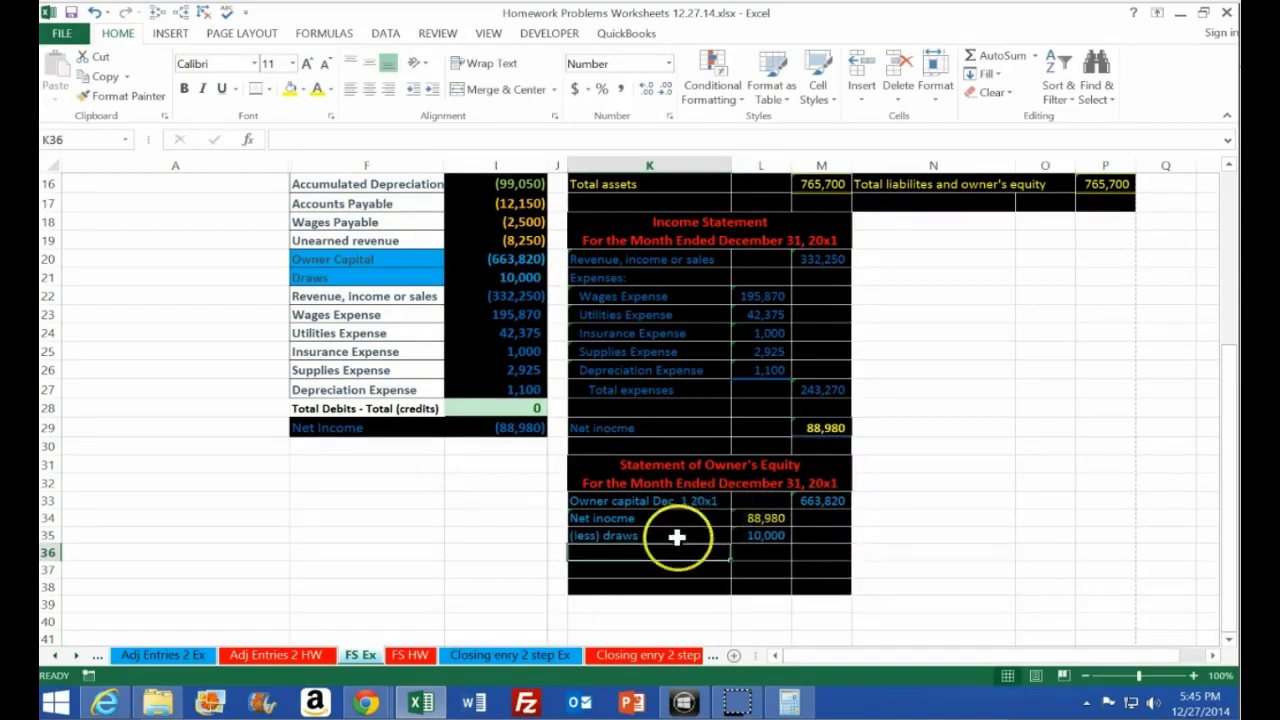
Label row 36 'Increase in owner's equity' in K36
type("Increase in")
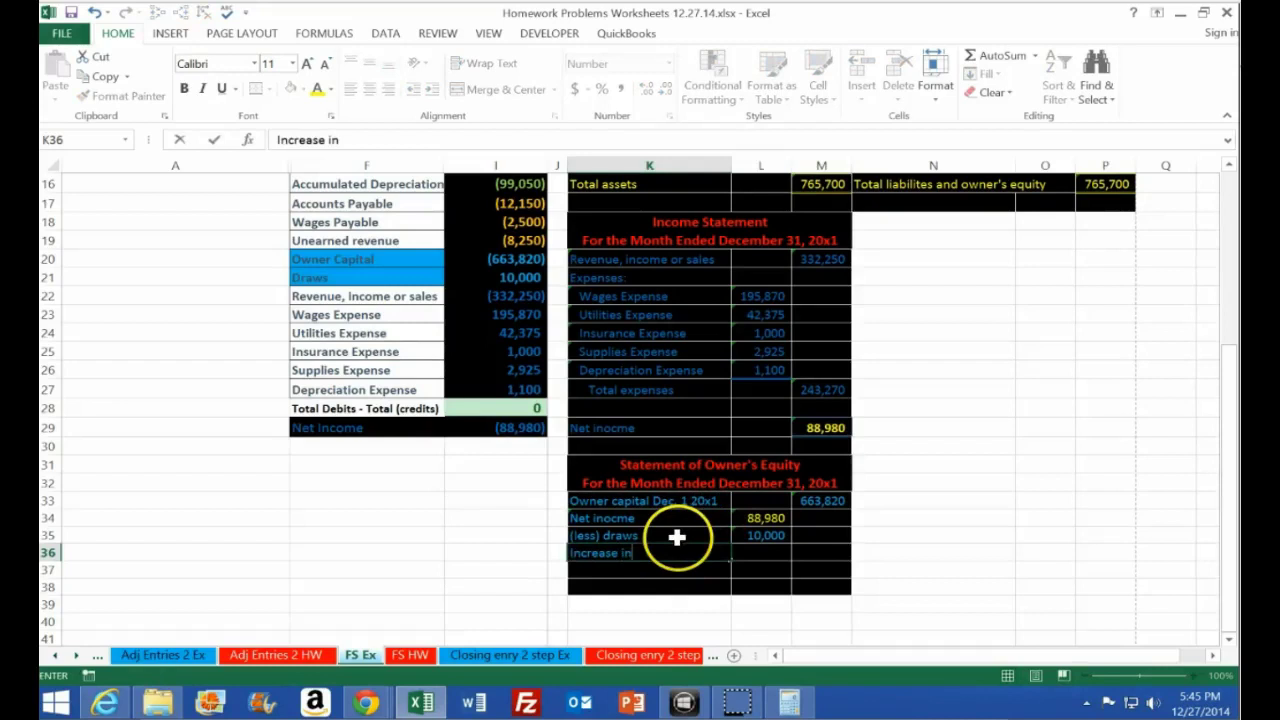
type(" owner's equit")
key("BackSpace")
key("BackSpace")
key("BackSpace")
type("quity")
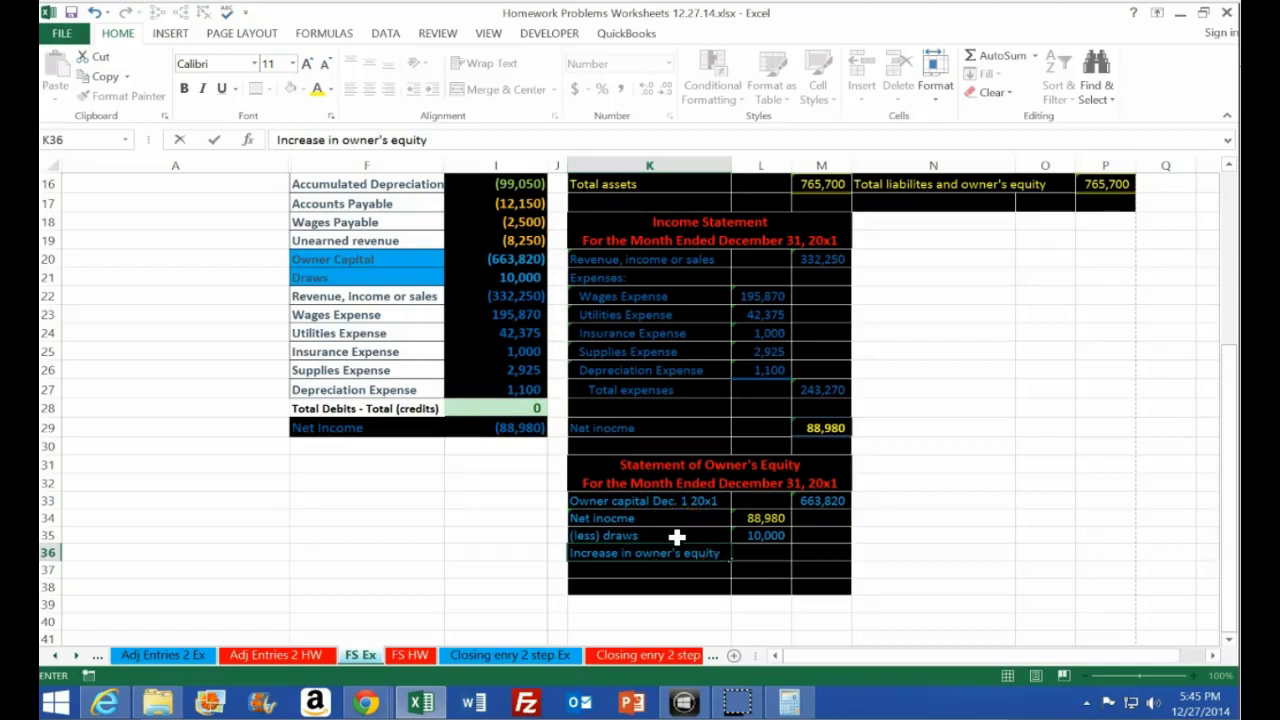
key("Tab")
key("Tab")
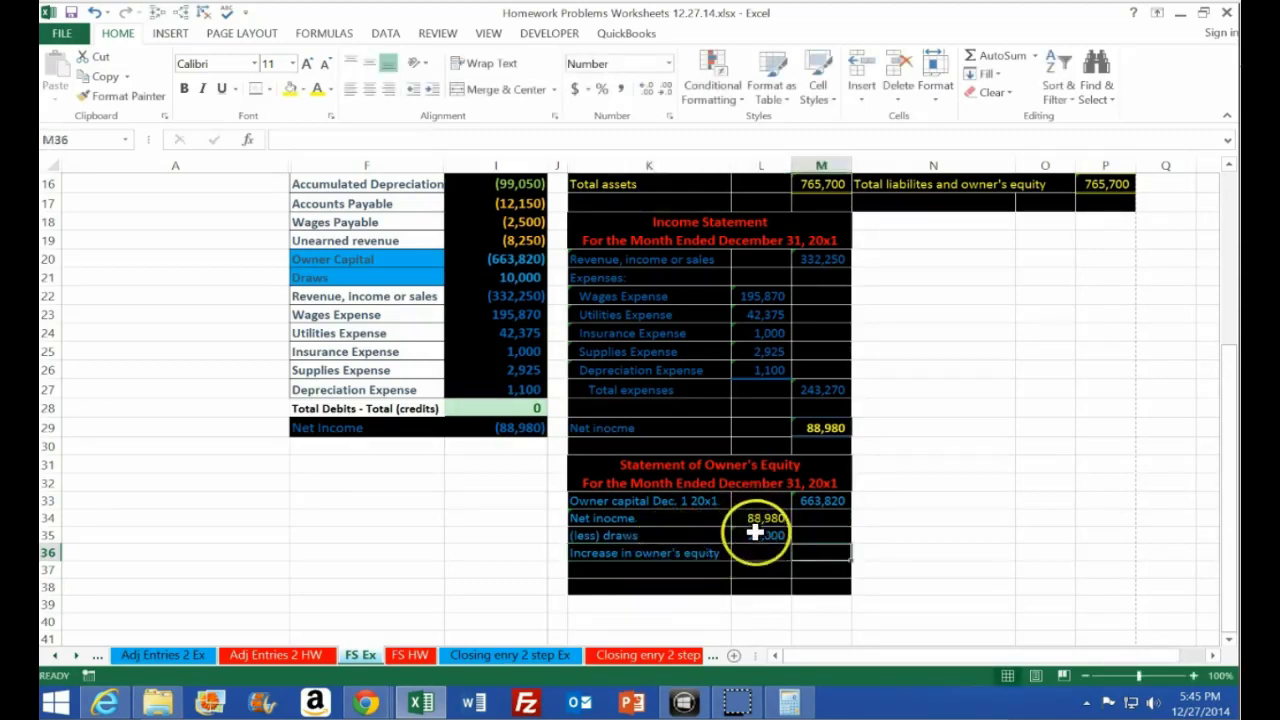
left_click(812, 705)
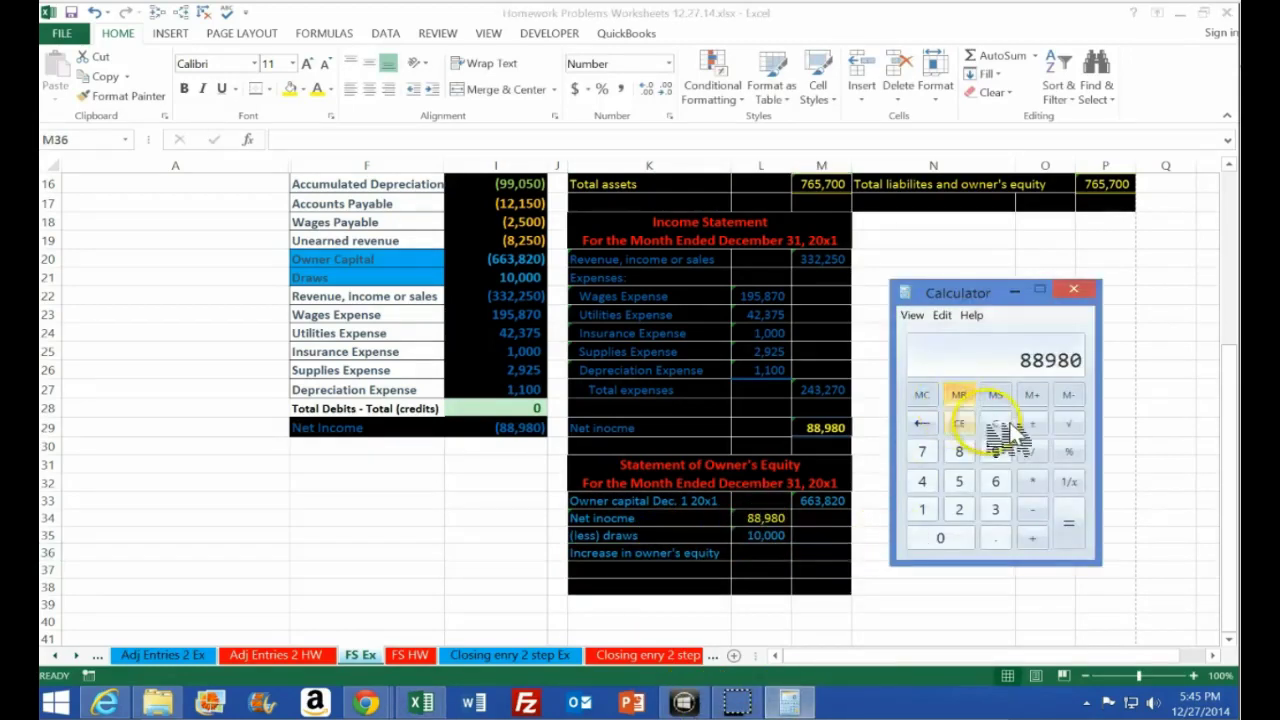
Check net income minus draws in the Calculator
left_click(995, 423)
type("8898")
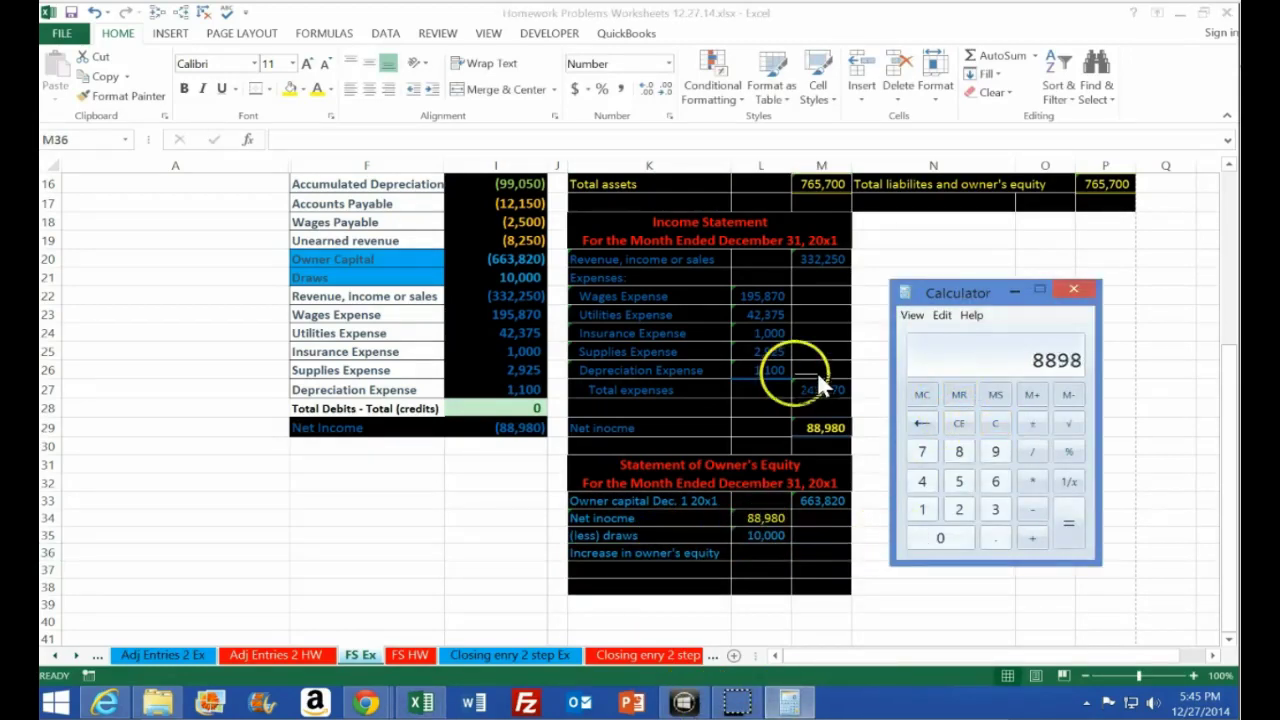
type("0-1000")
key("Return")
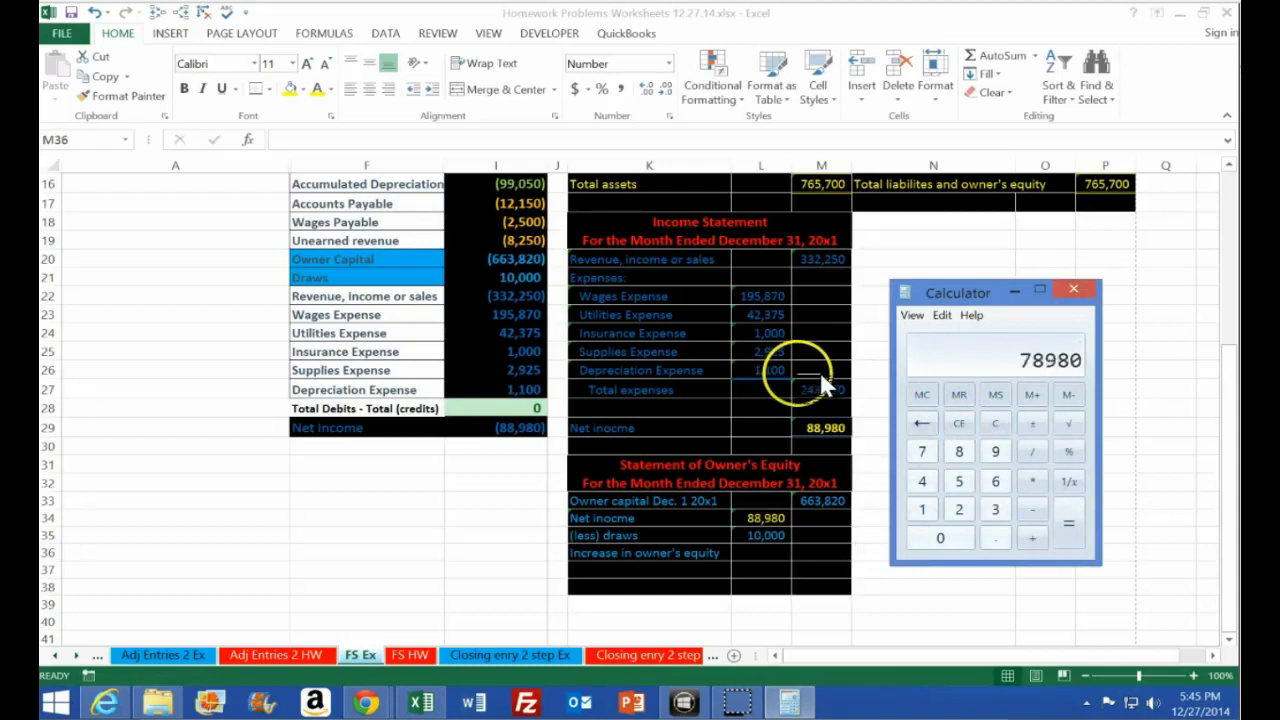
Enter =L34-L35 in M36 so the increase in owner's equity shows 78,980
left_click(821, 549)
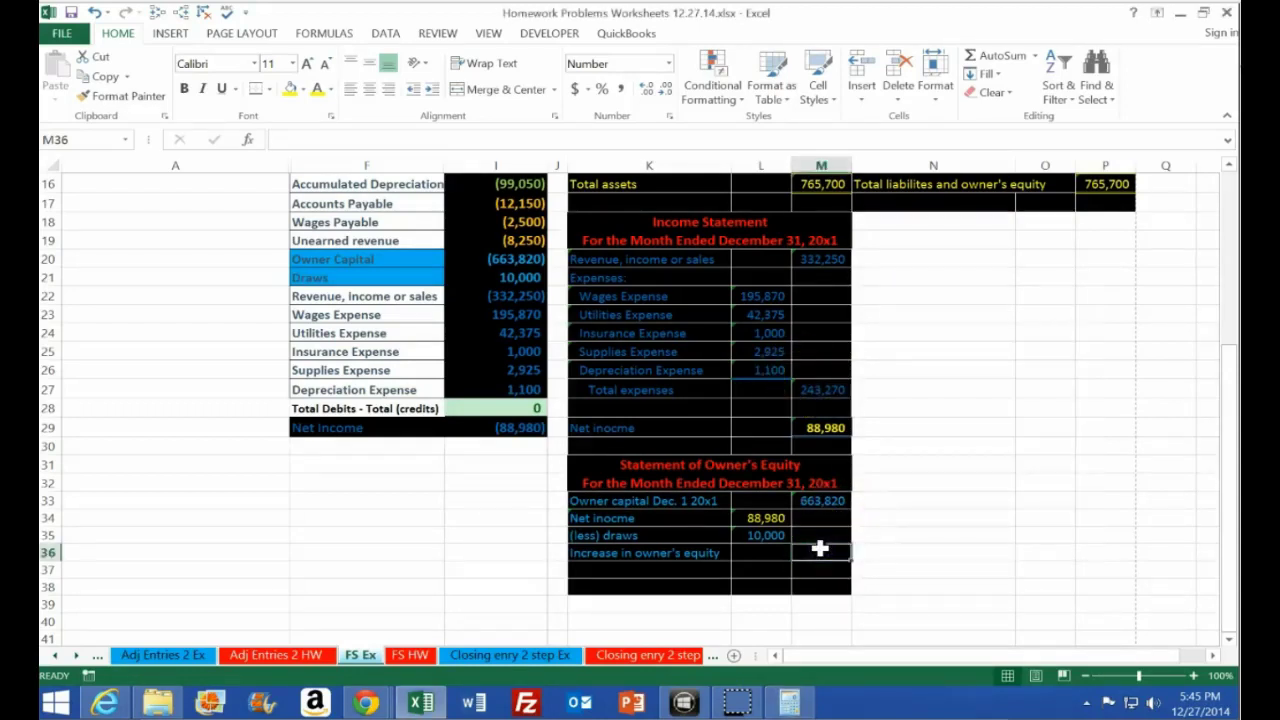
type("=")
left_click(770, 517)
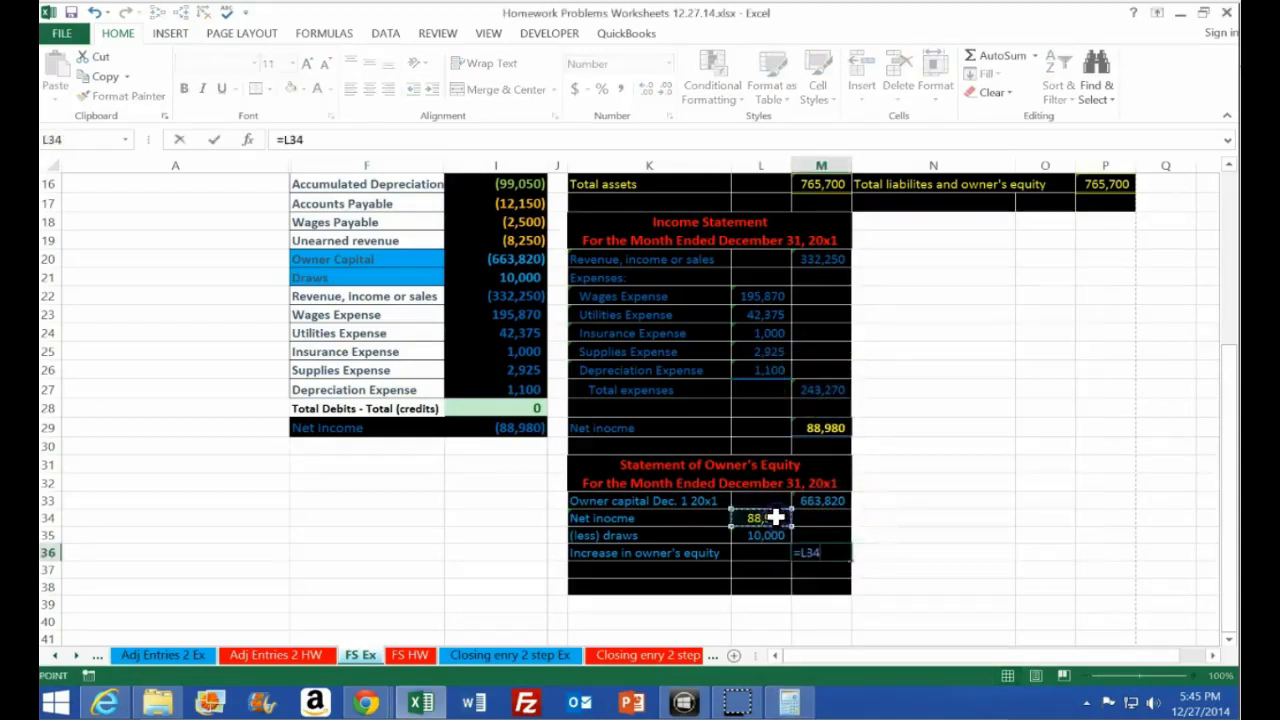
type("-")
left_click(765, 531)
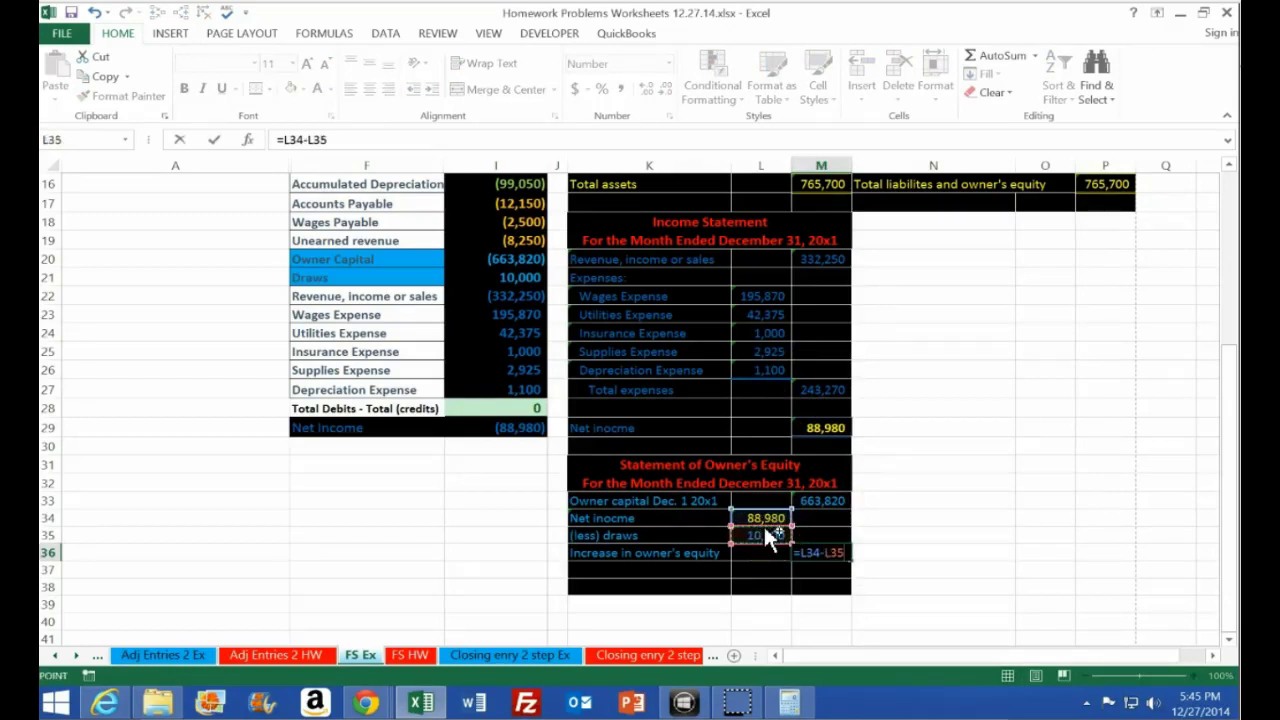
key("Return")
left_click(829, 550)
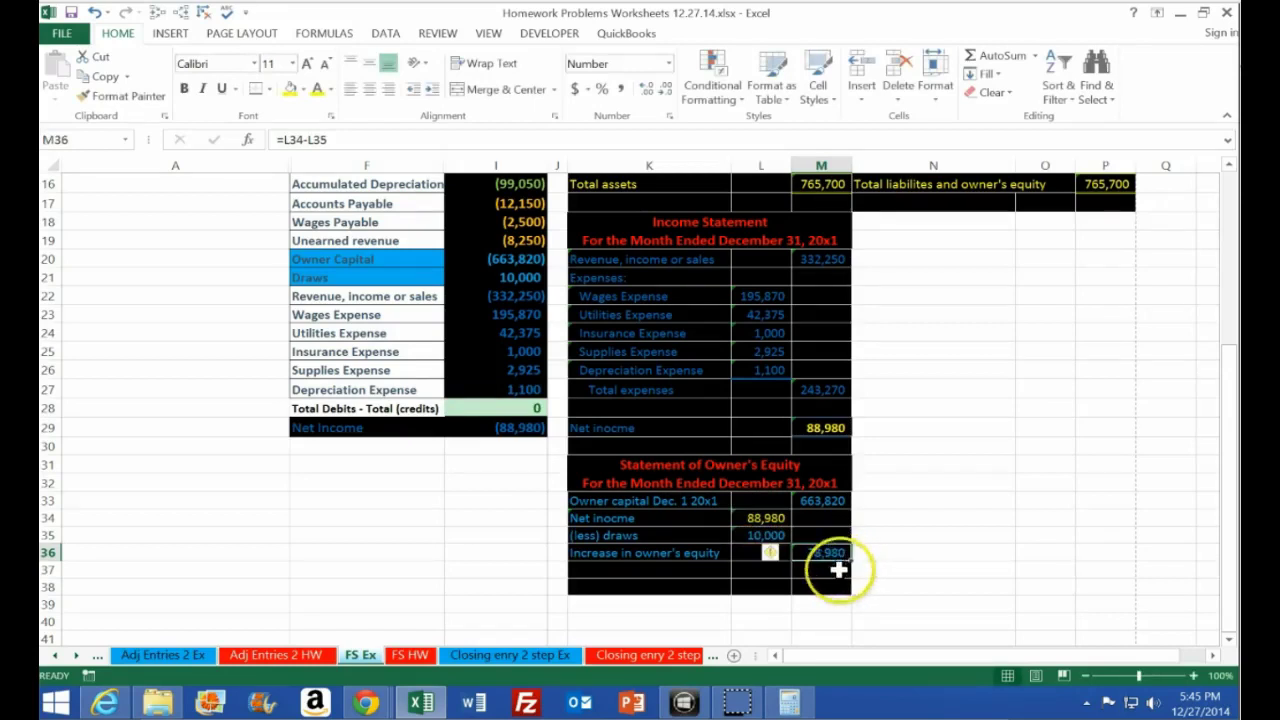
left_click(744, 535)
left_click(745, 532)
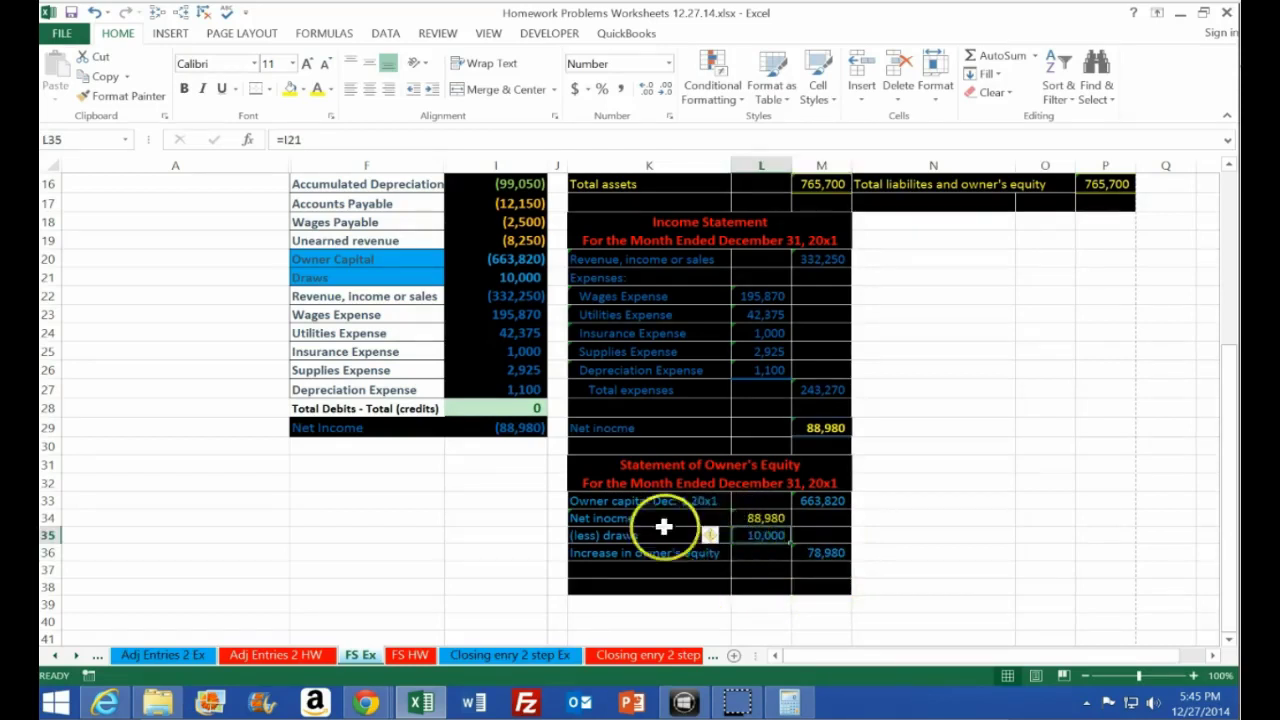
left_click(580, 535)
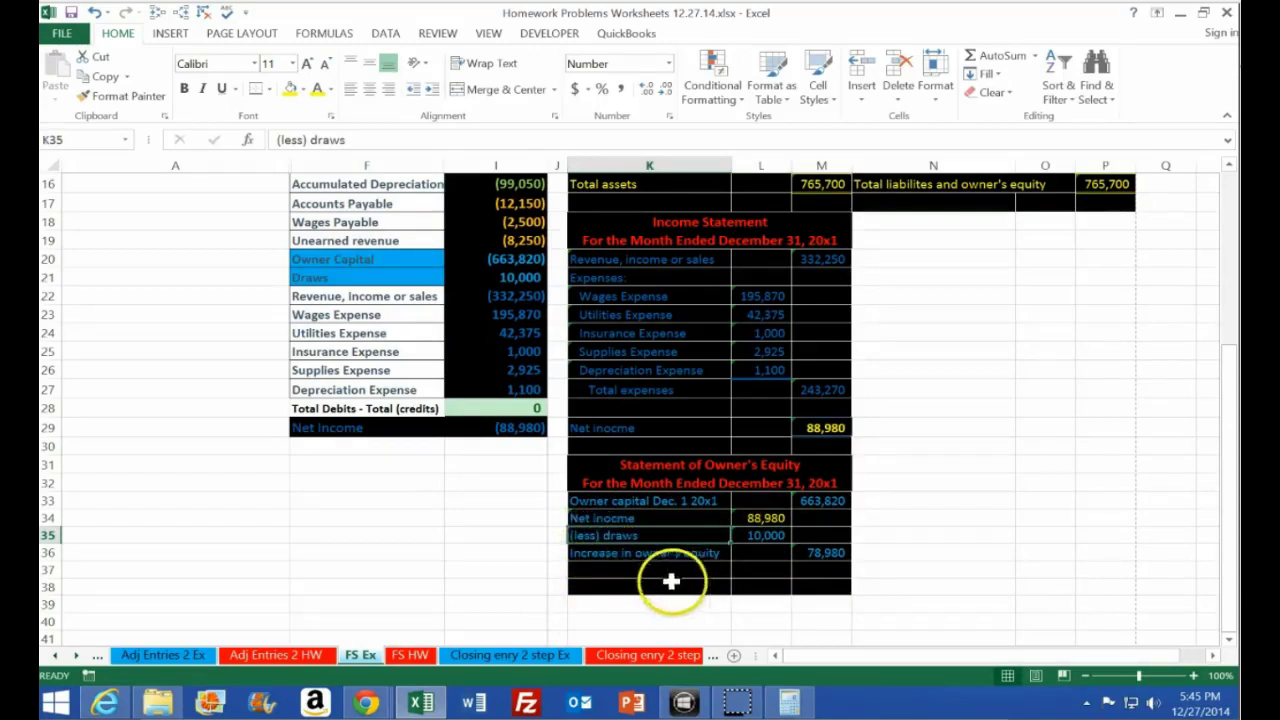
Begin the ending Owner capital label in K37
left_click(621, 569)
left_click(618, 558)
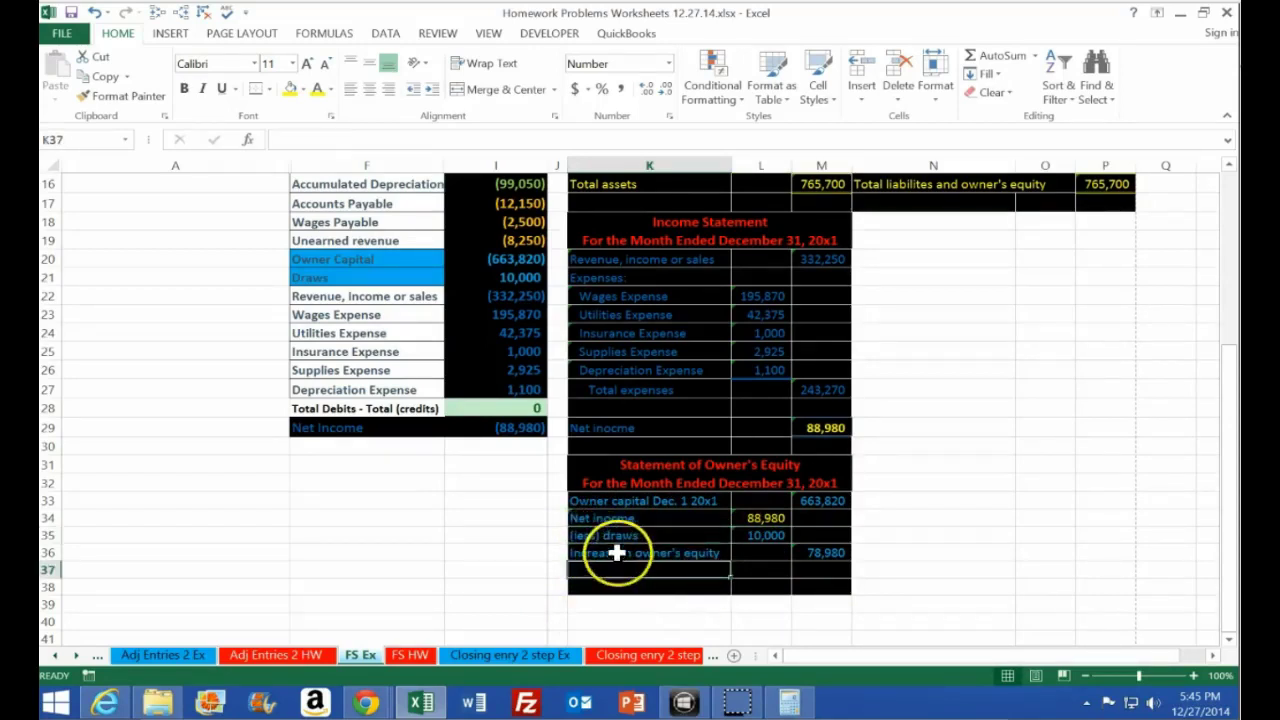
left_click(603, 564)
type("Owner capital Dec. 1 20x1")
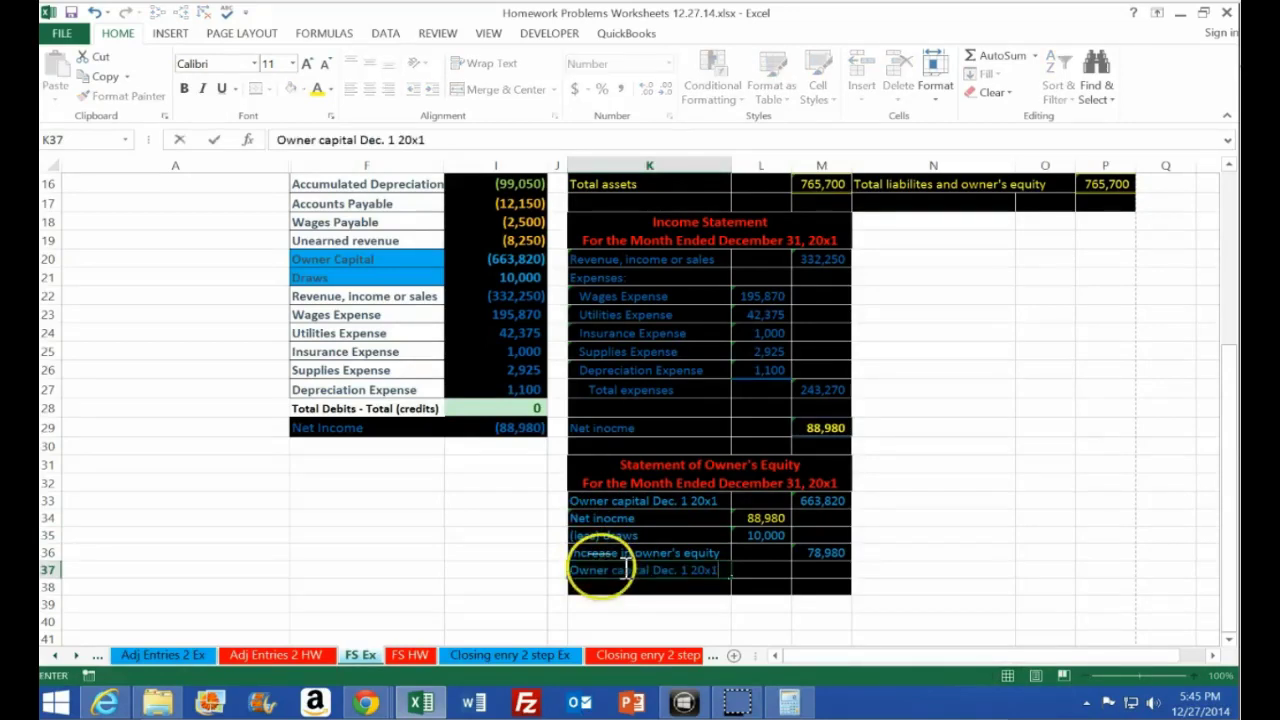
Correct the autofilled K37 label to 'Owner capital Dec. 31 20x1'
left_click(718, 571)
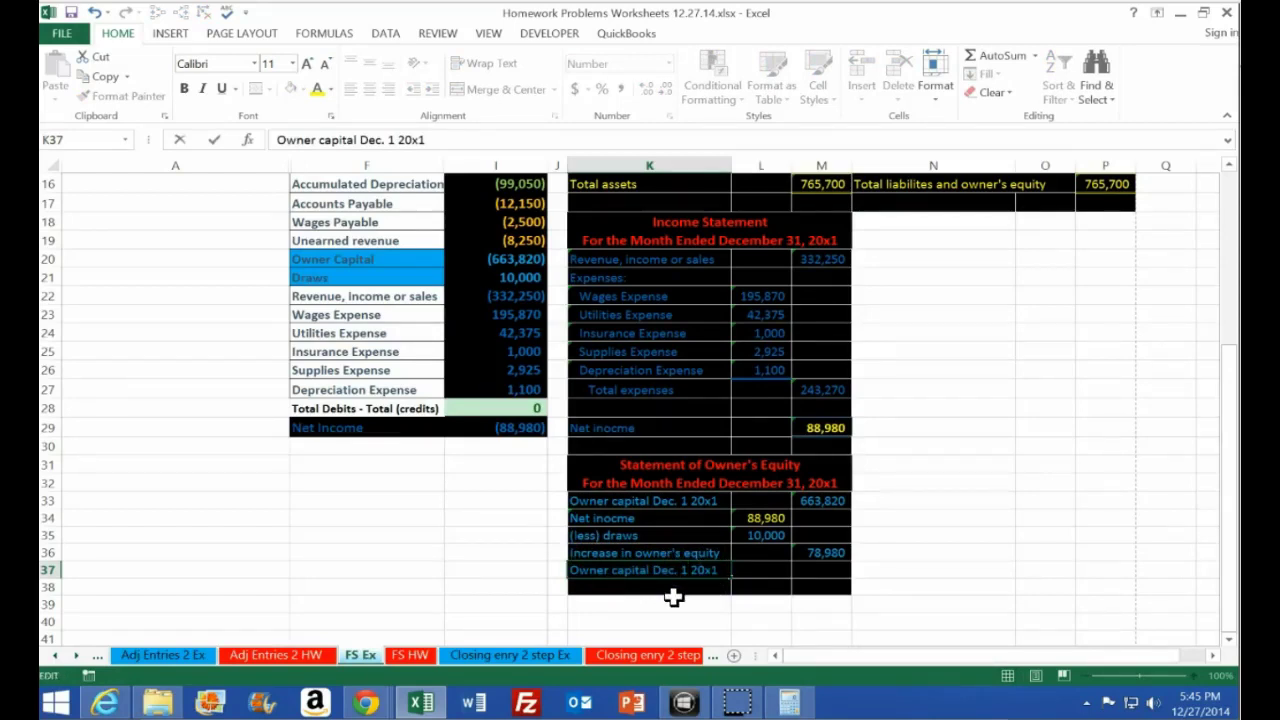
type("3")
key("Return")
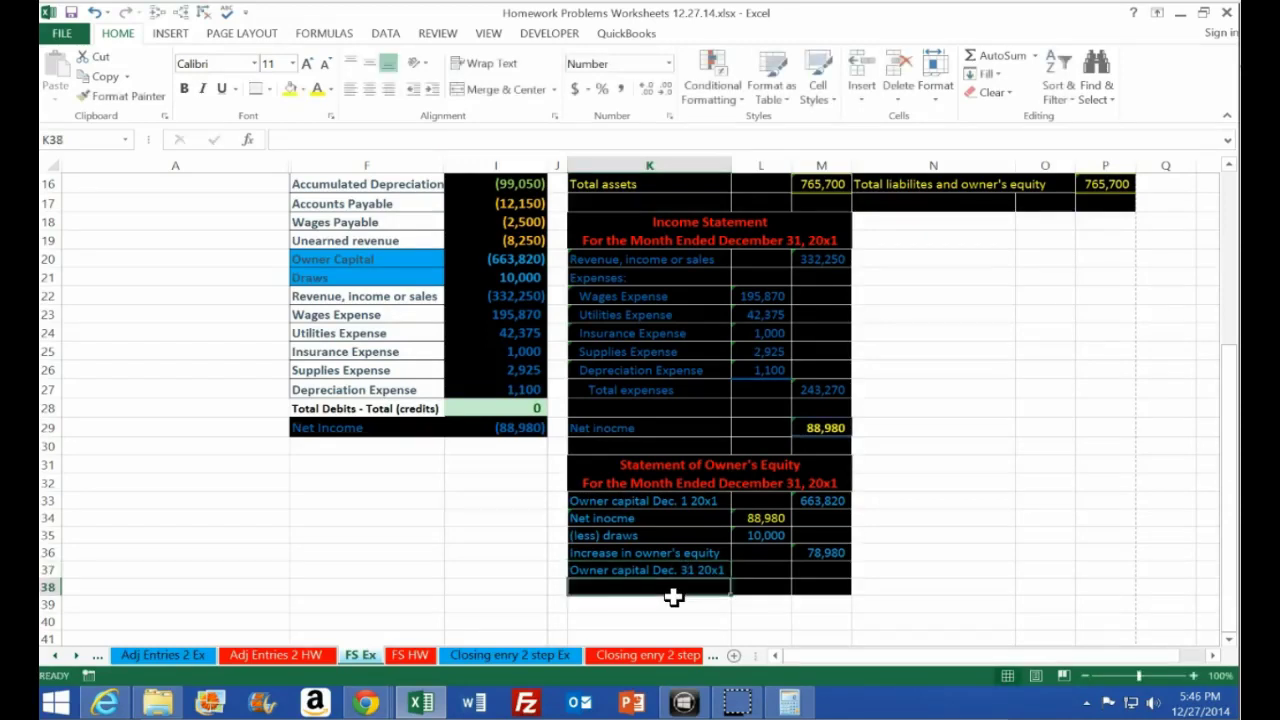
key("Right")
key("Right")
key("Up")
left_click(813, 549)
left_click(820, 500)
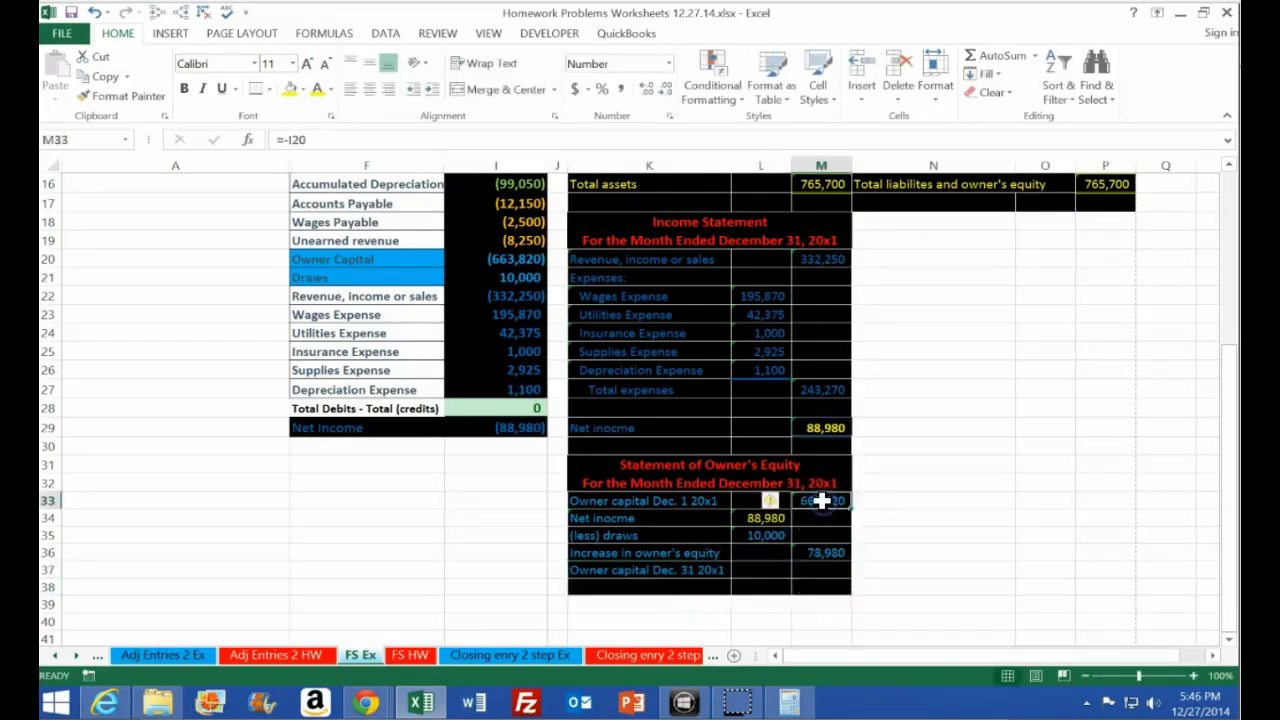
left_click(836, 502)
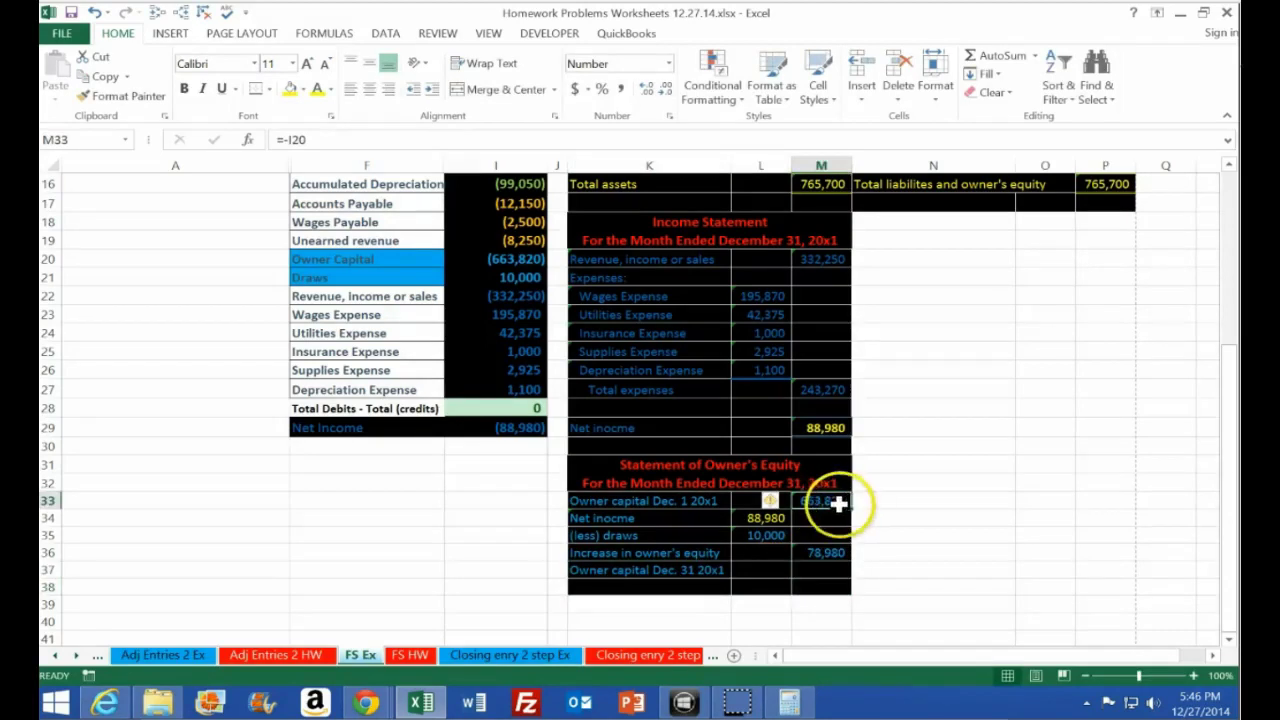
left_click(843, 551)
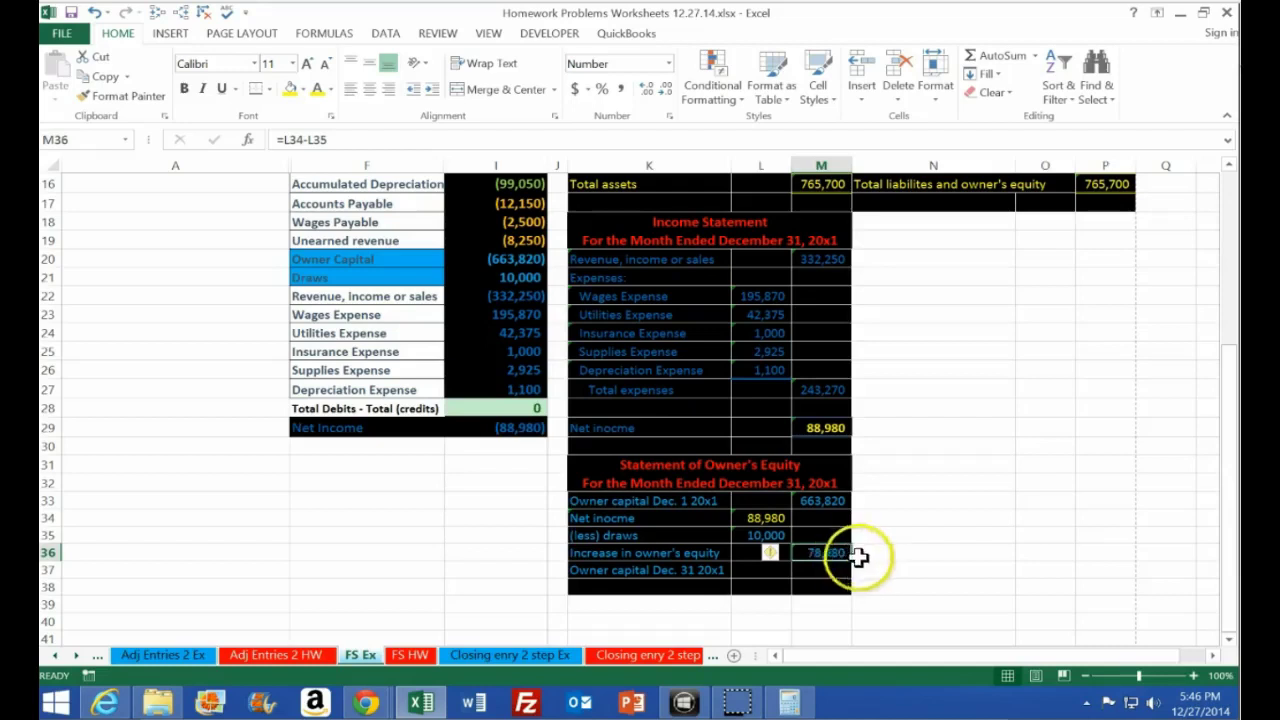
left_click(773, 516)
left_click(770, 535)
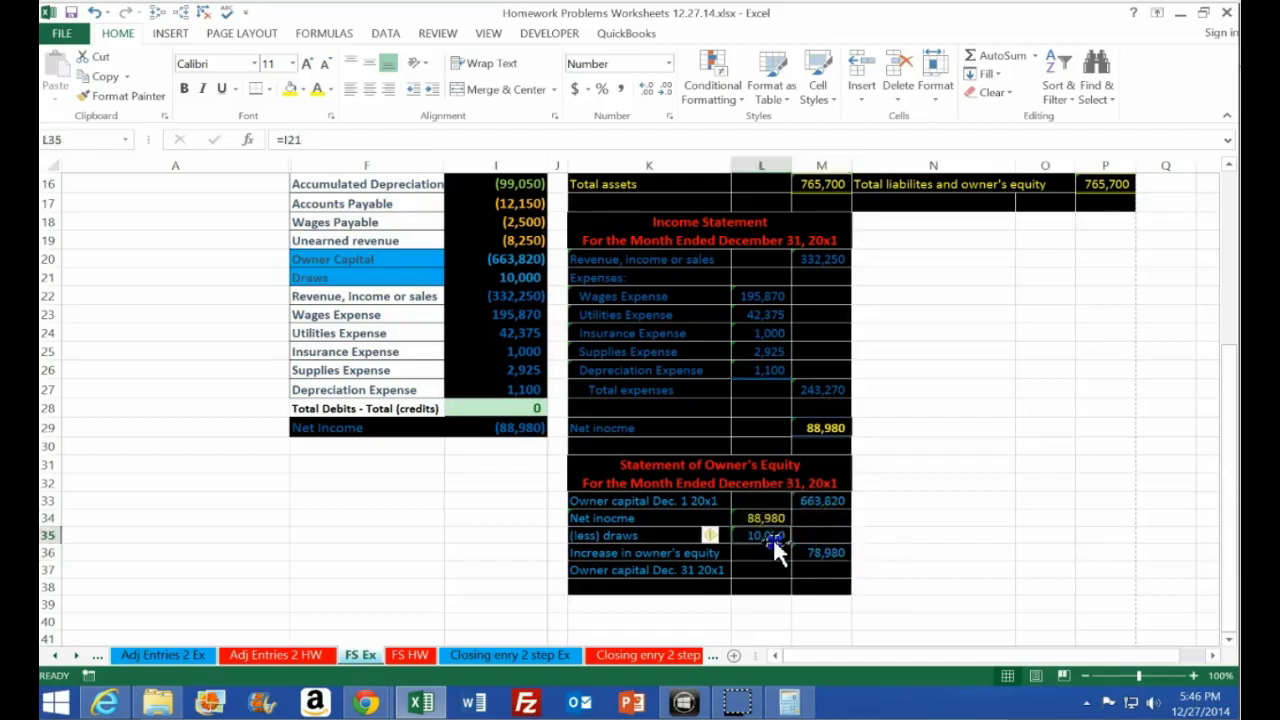
left_click(828, 563)
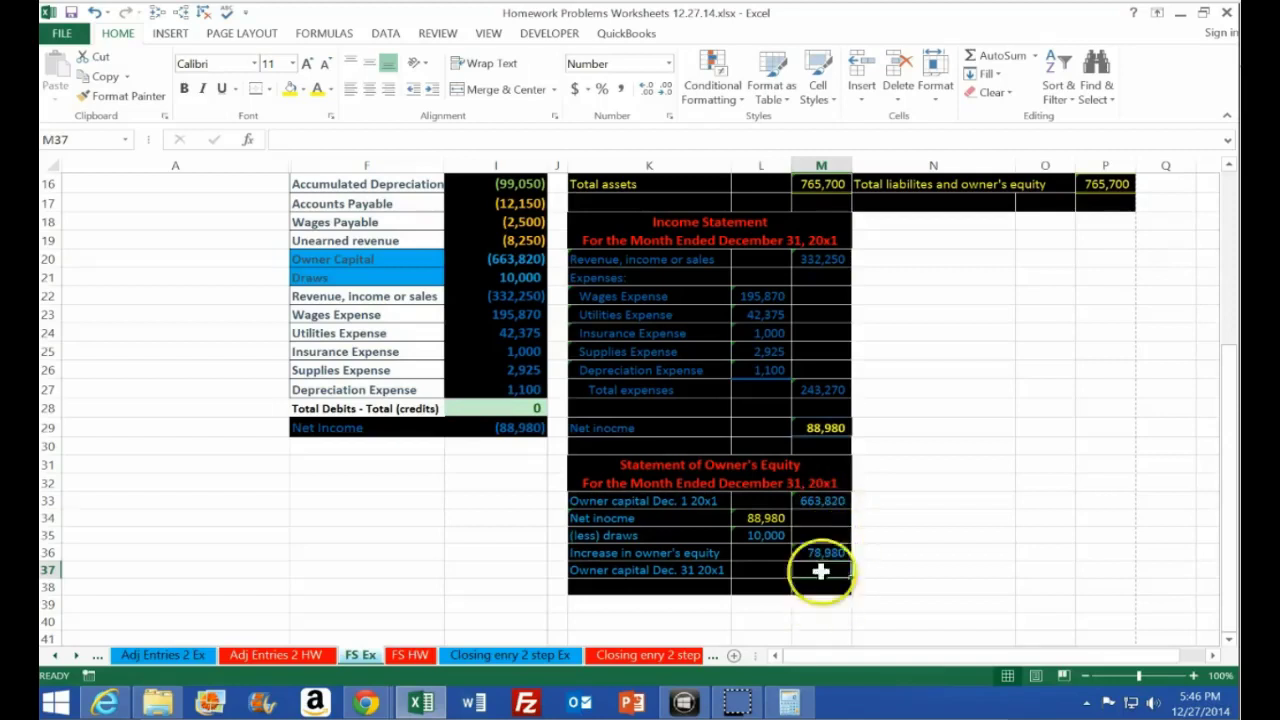
left_click(795, 702)
left_click(995, 423)
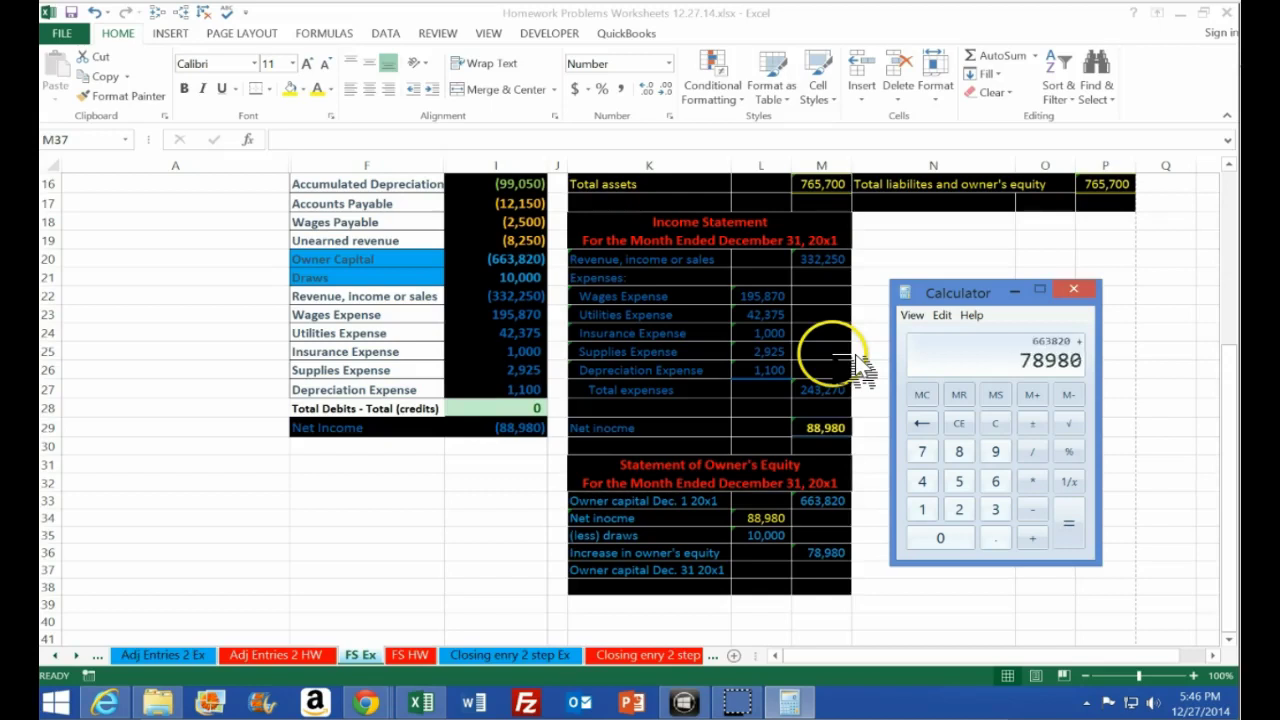
left_click(836, 569)
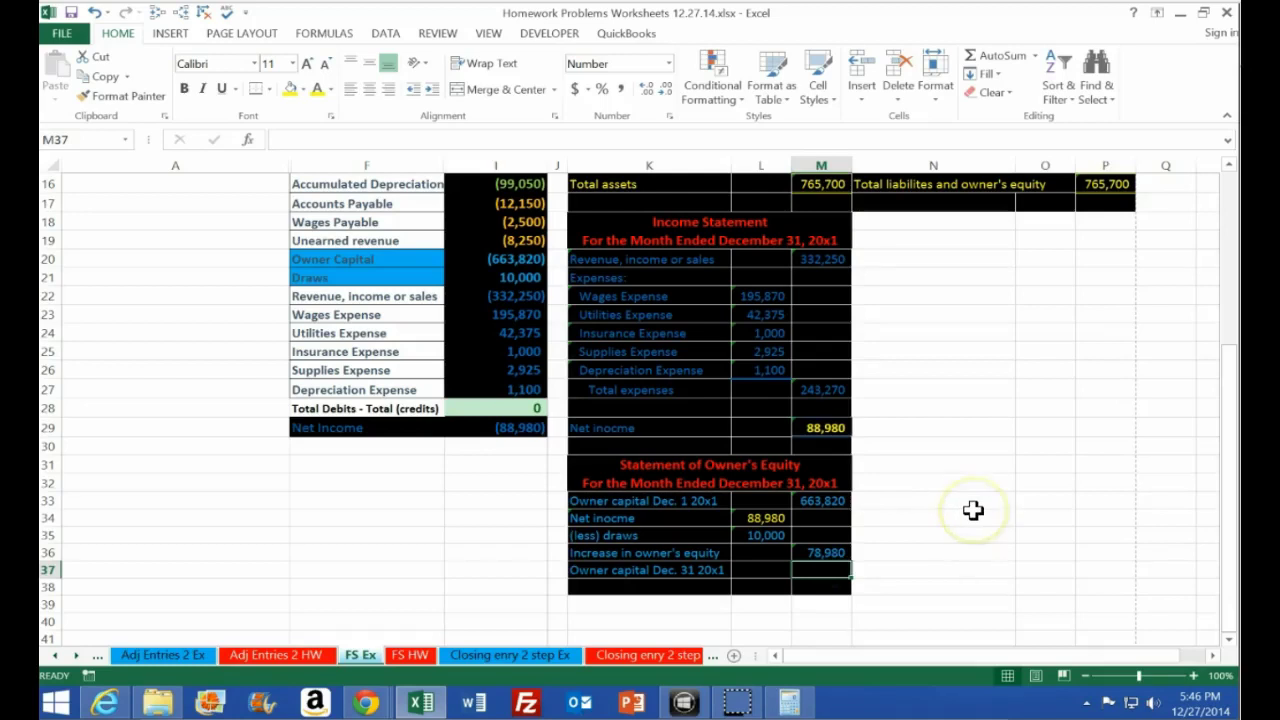
Enter =M33+M36 in M37 so ending capital shows 742,800
type("=sum")
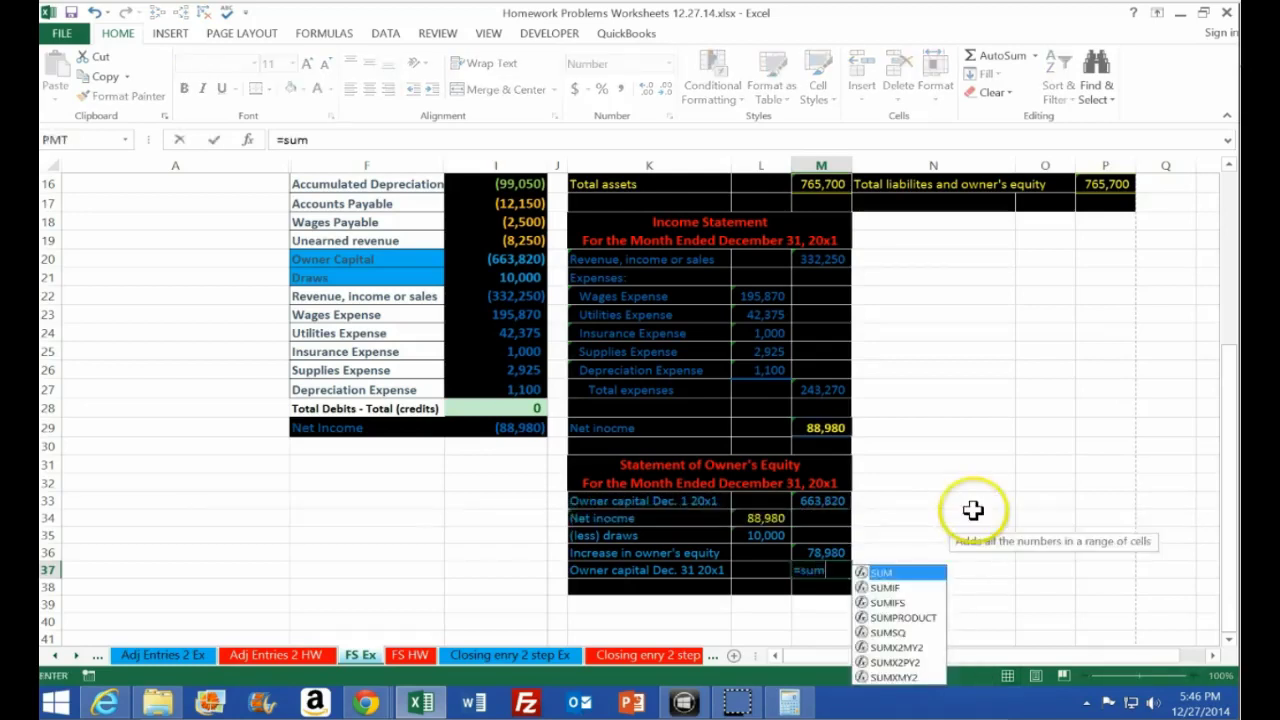
double_click(885, 572)
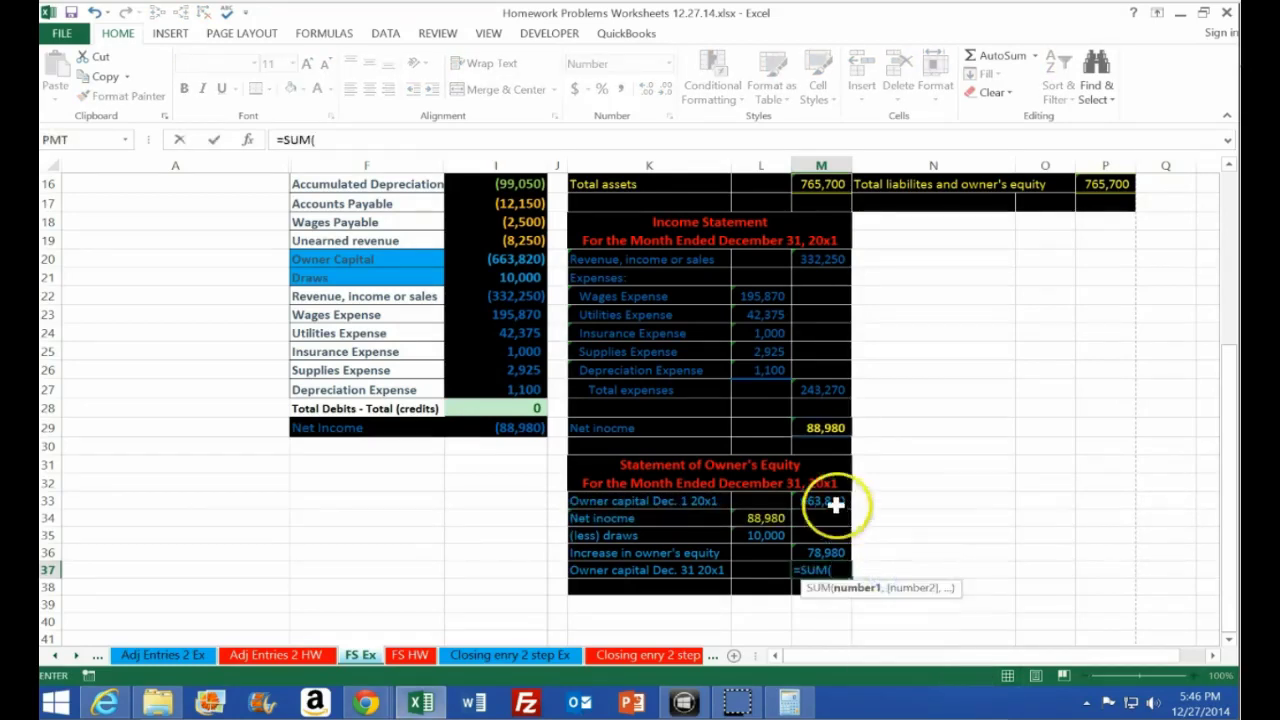
left_click_drag(834, 503, 830, 535)
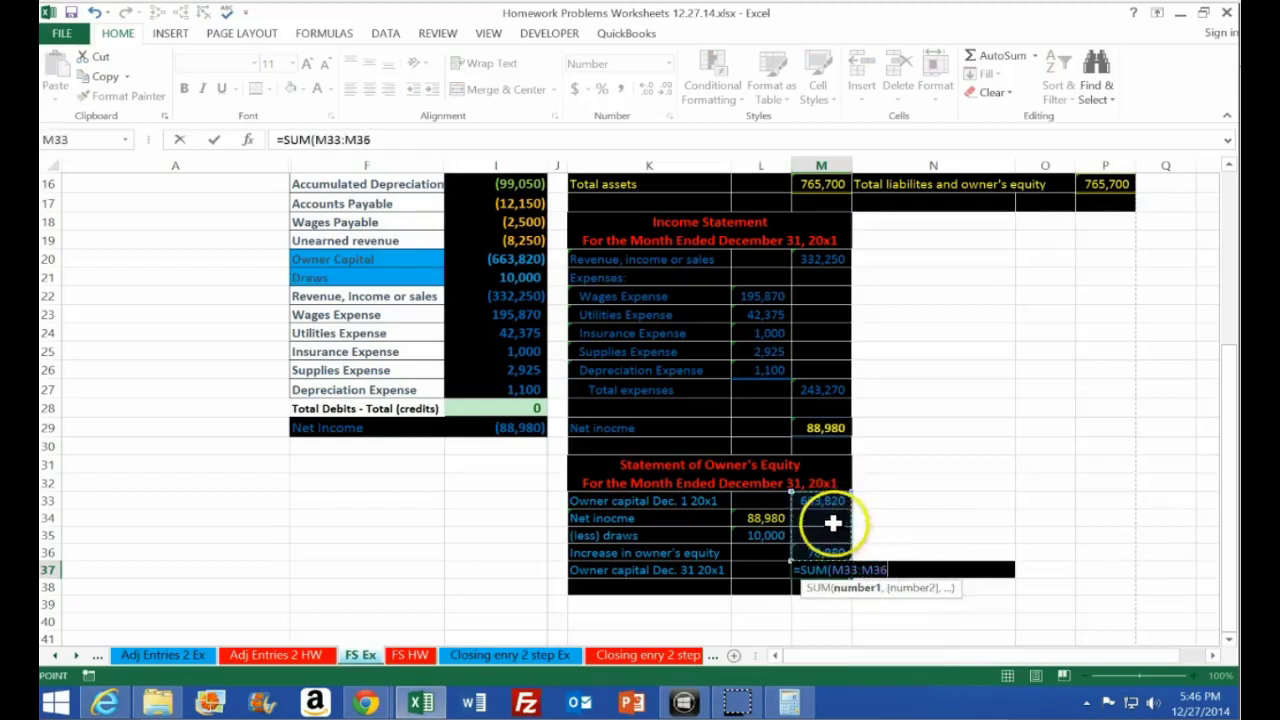
key("Return")
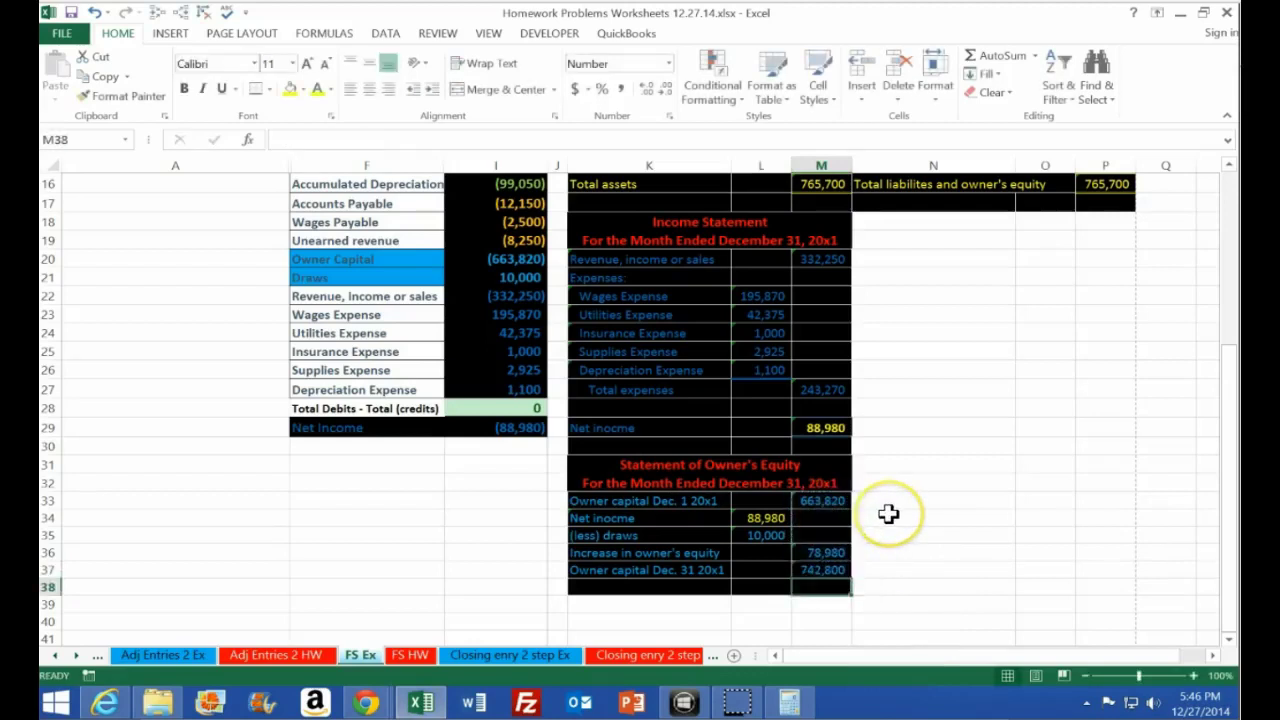
key("Up")
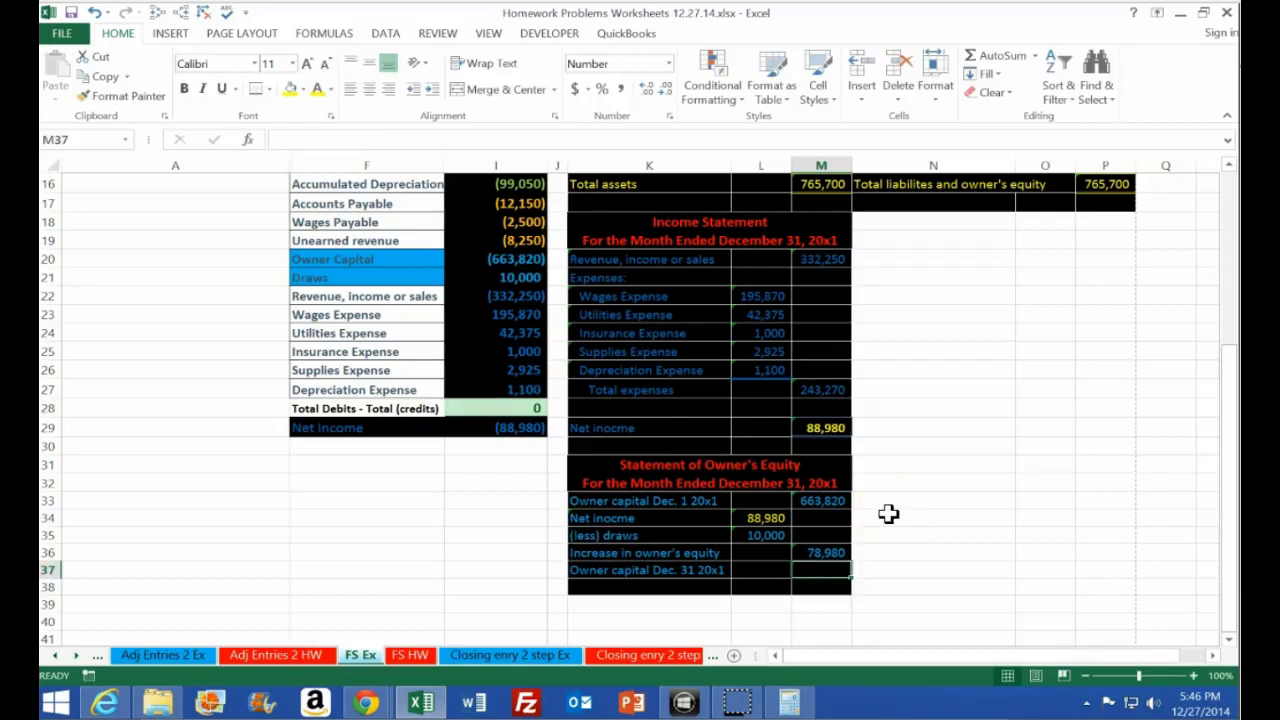
type("=")
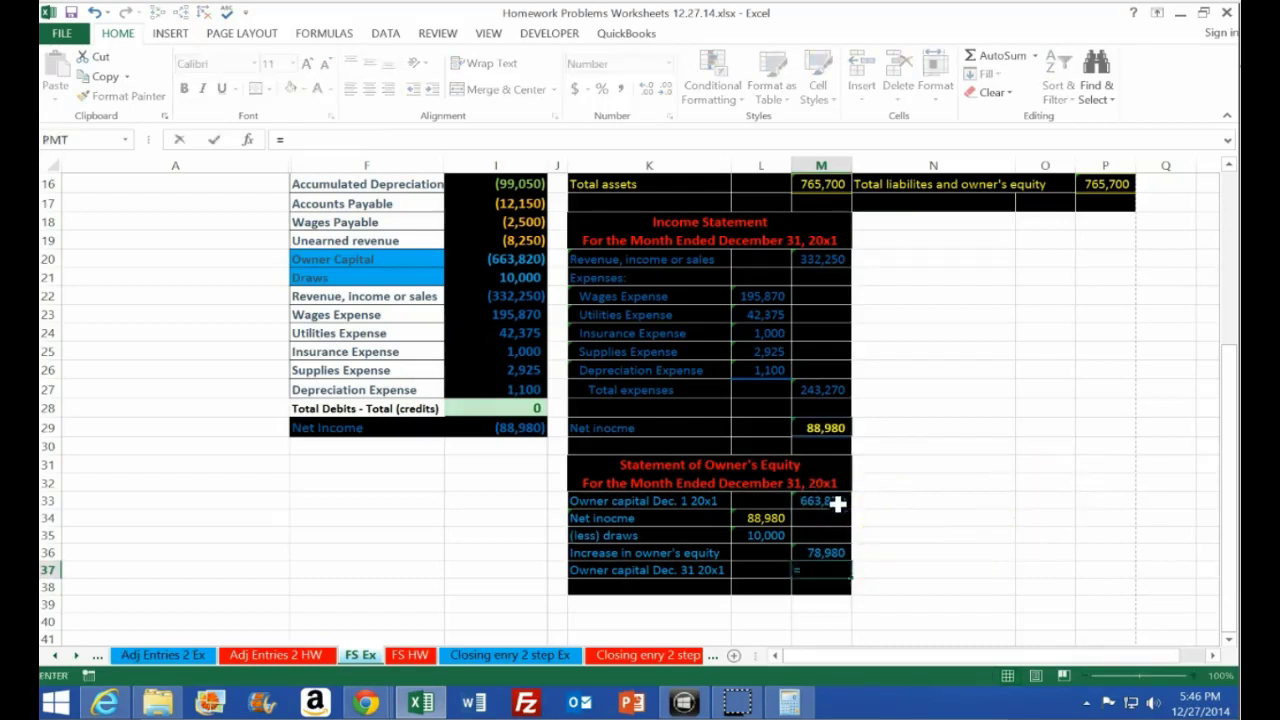
type("M33+")
left_click(836, 549)
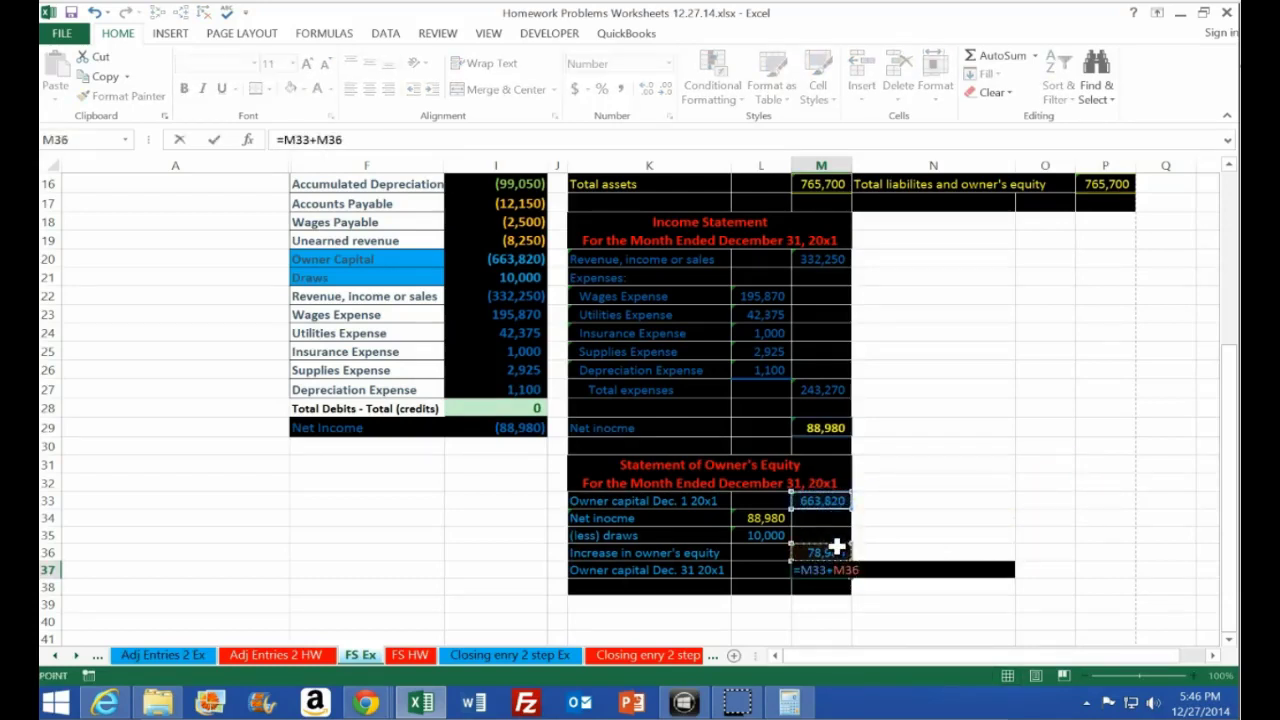
key("Return")
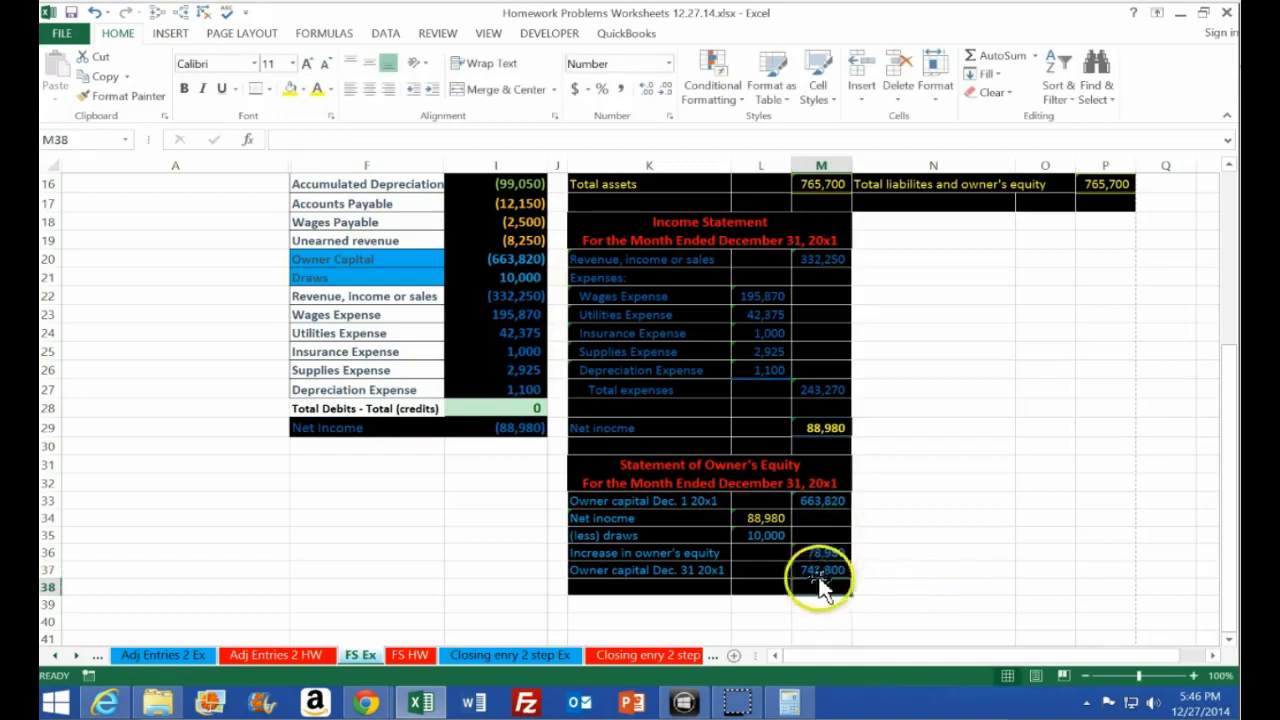
left_click(814, 570)
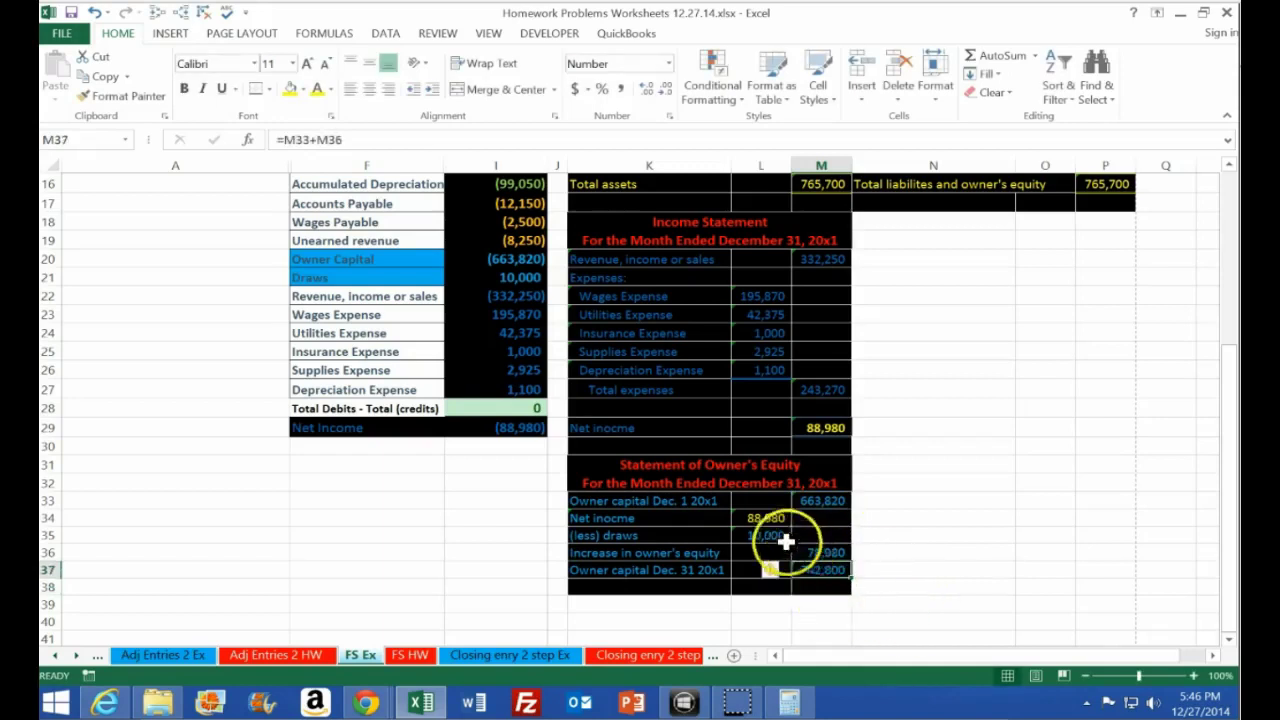
Copy M29's net income formatting onto the 742,800 ending capital with Format Painter
left_click(826, 428)
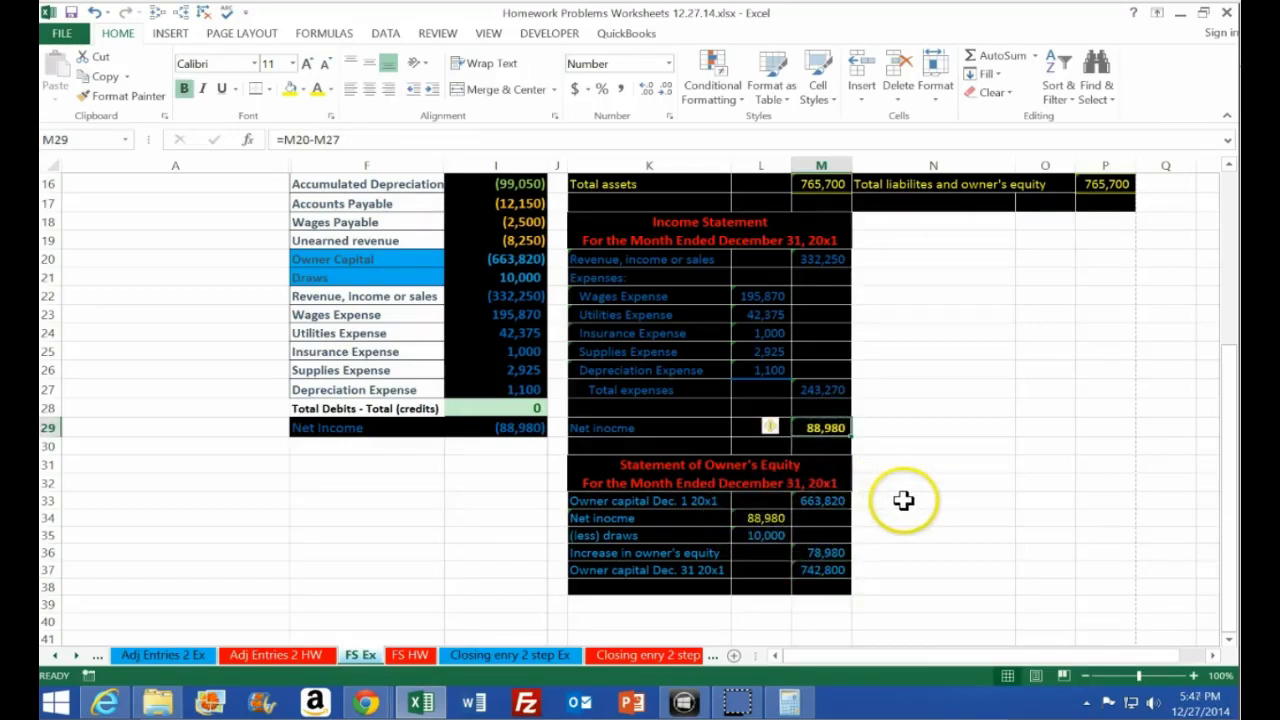
left_click(126, 100)
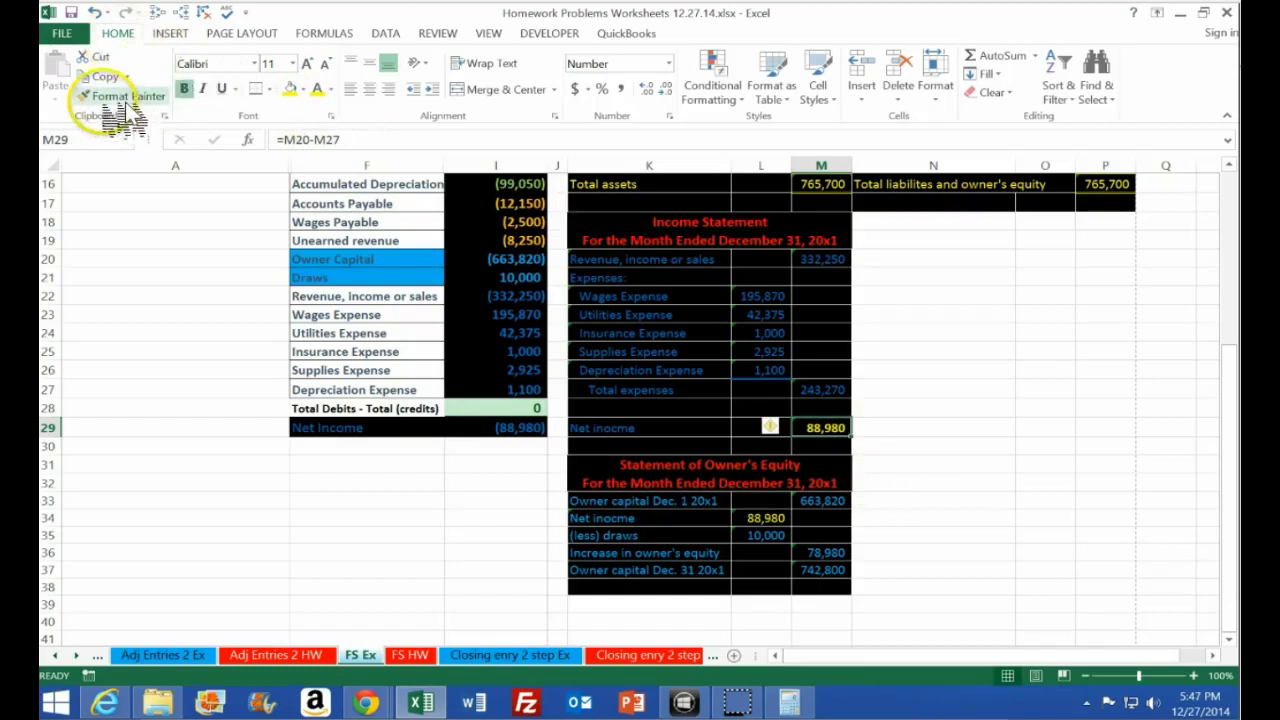
left_click(830, 569)
left_click(920, 548)
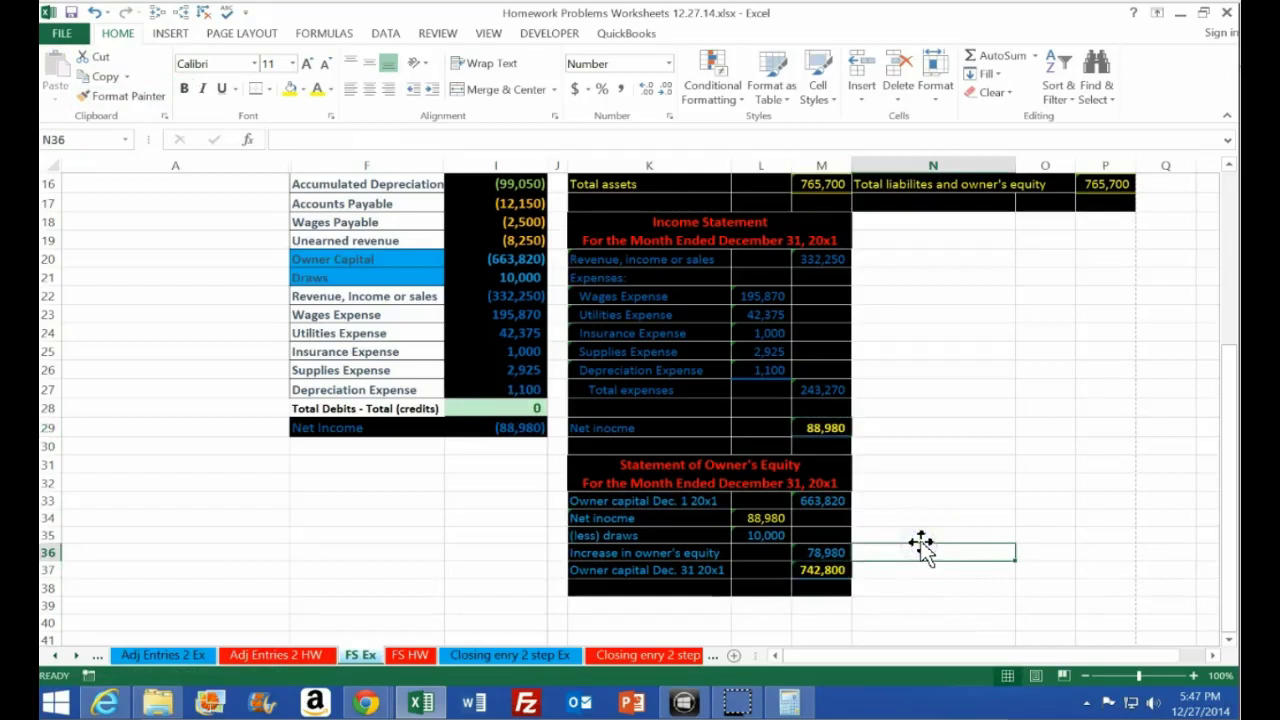
left_click(858, 578)
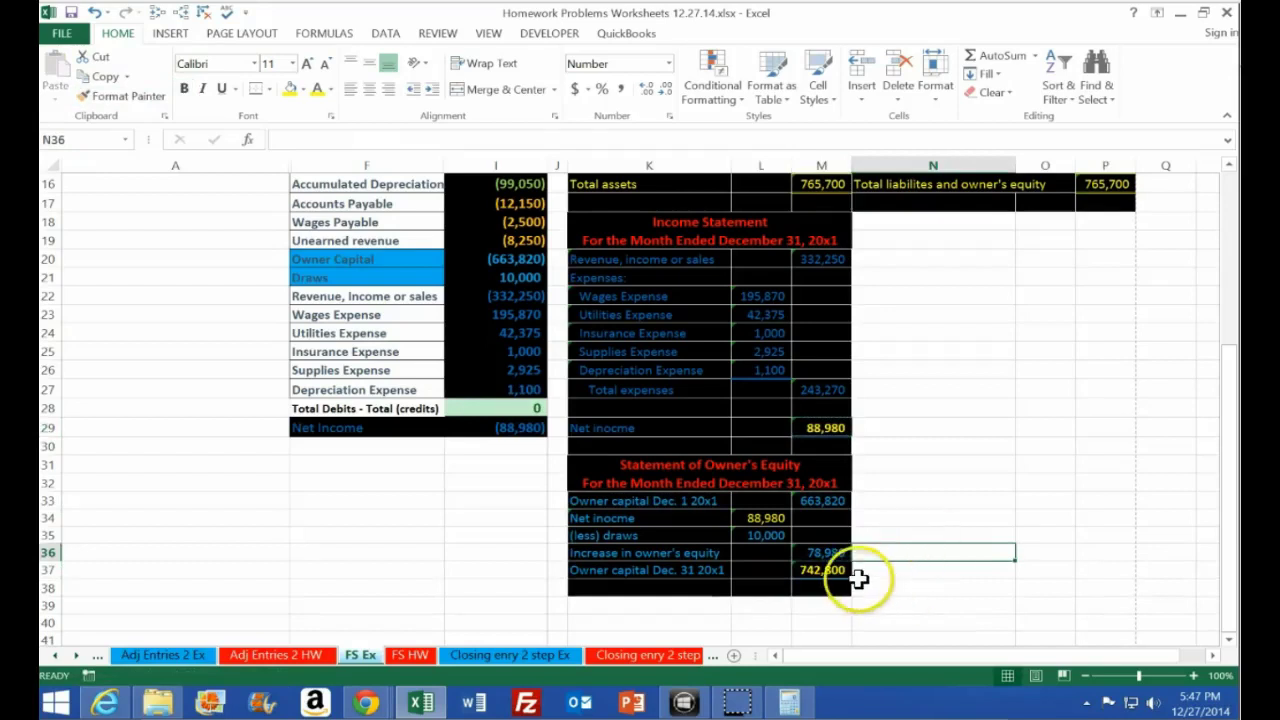
Replace P11's Owner Capital formula =-SUM(I20:I27) with =M37 (742,800)
scroll(846, 566, "up", 1)
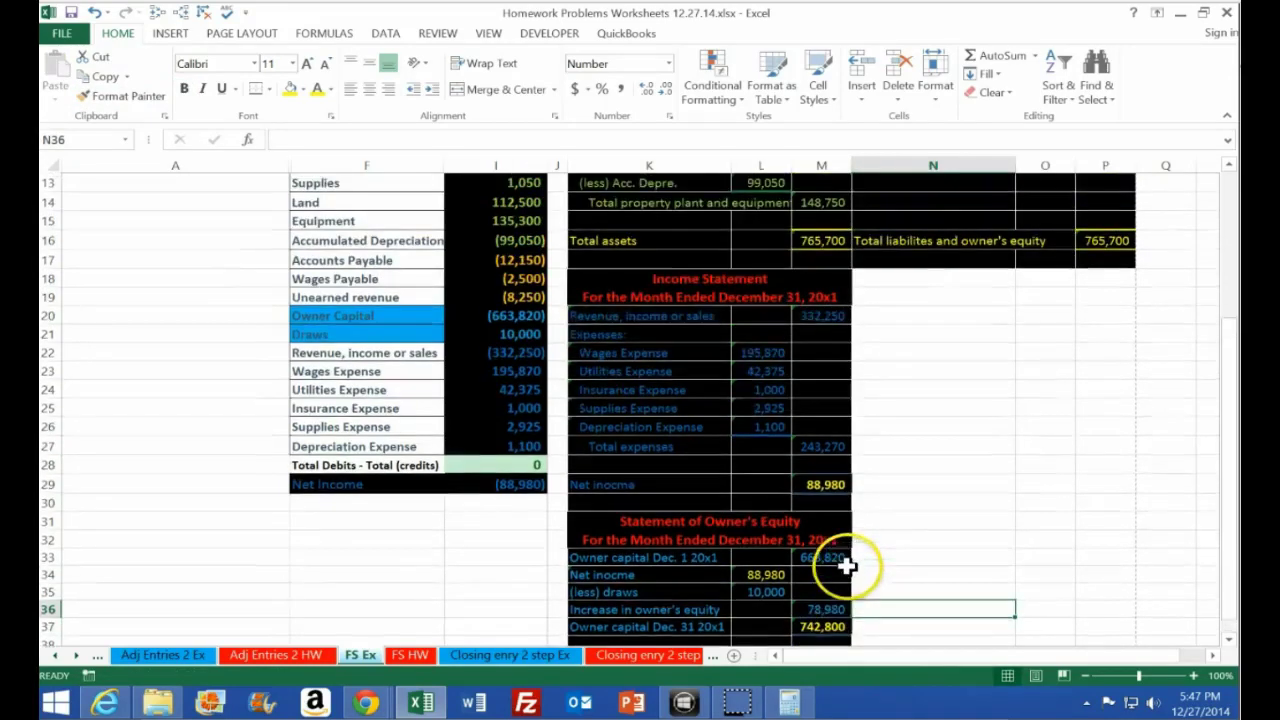
scroll(846, 566, "up", 1)
left_click(1108, 203)
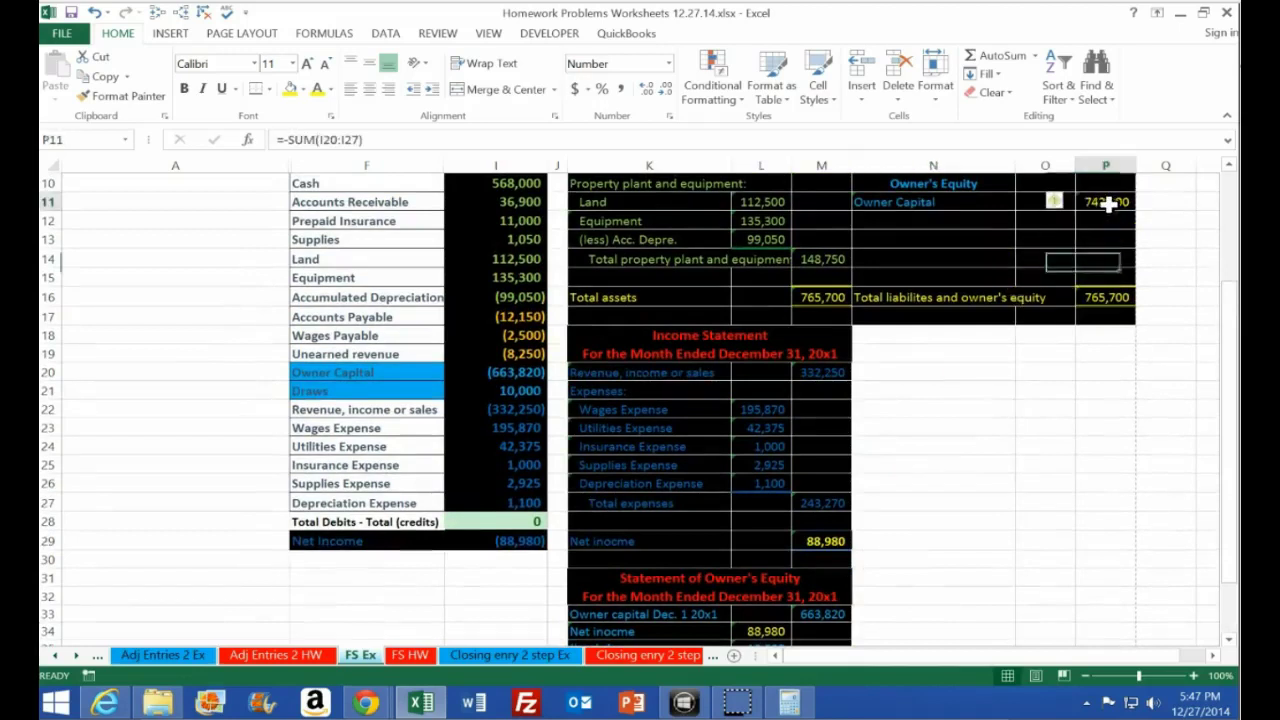
scroll(1020, 330, "down", 1)
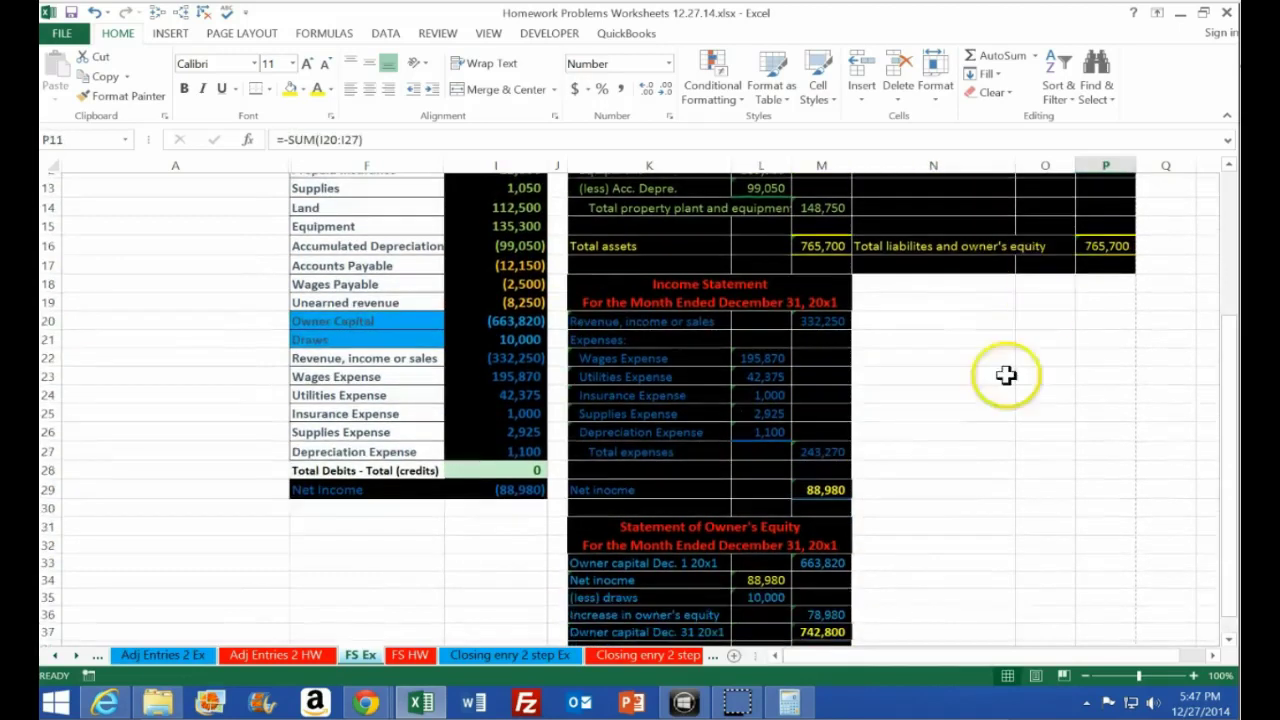
scroll(731, 537, "down", 1)
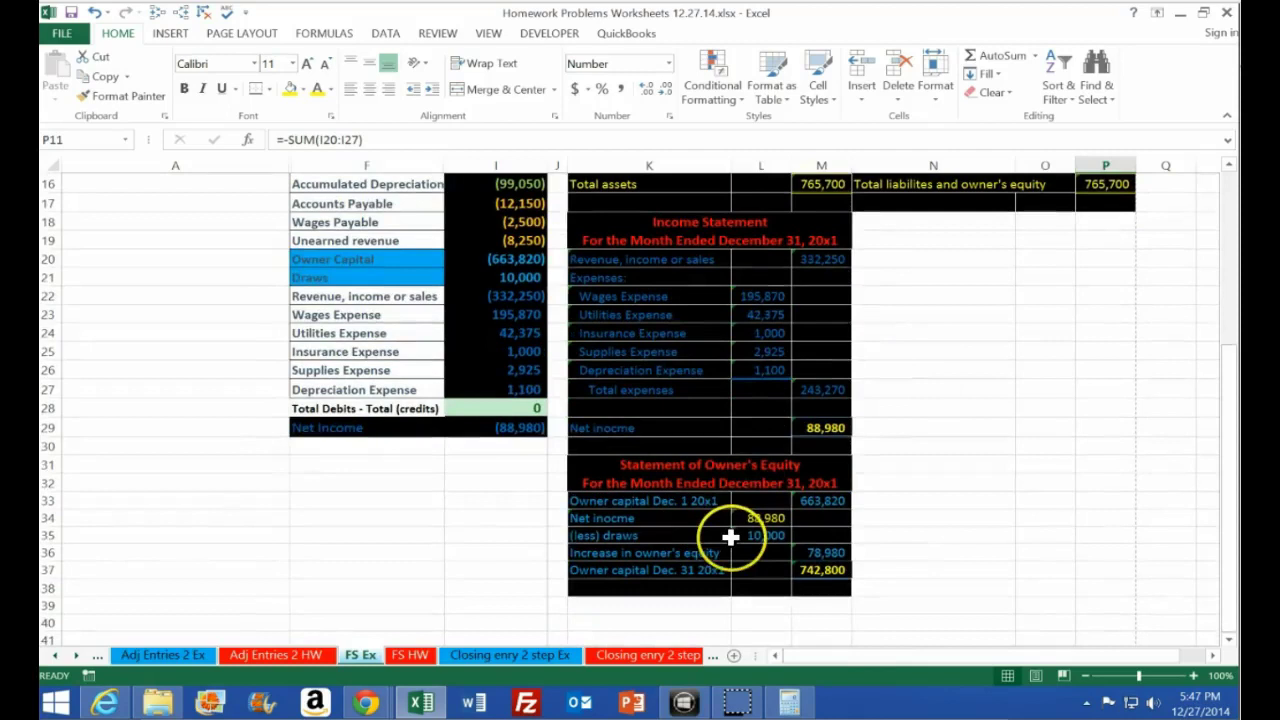
scroll(727, 540, "up", 2)
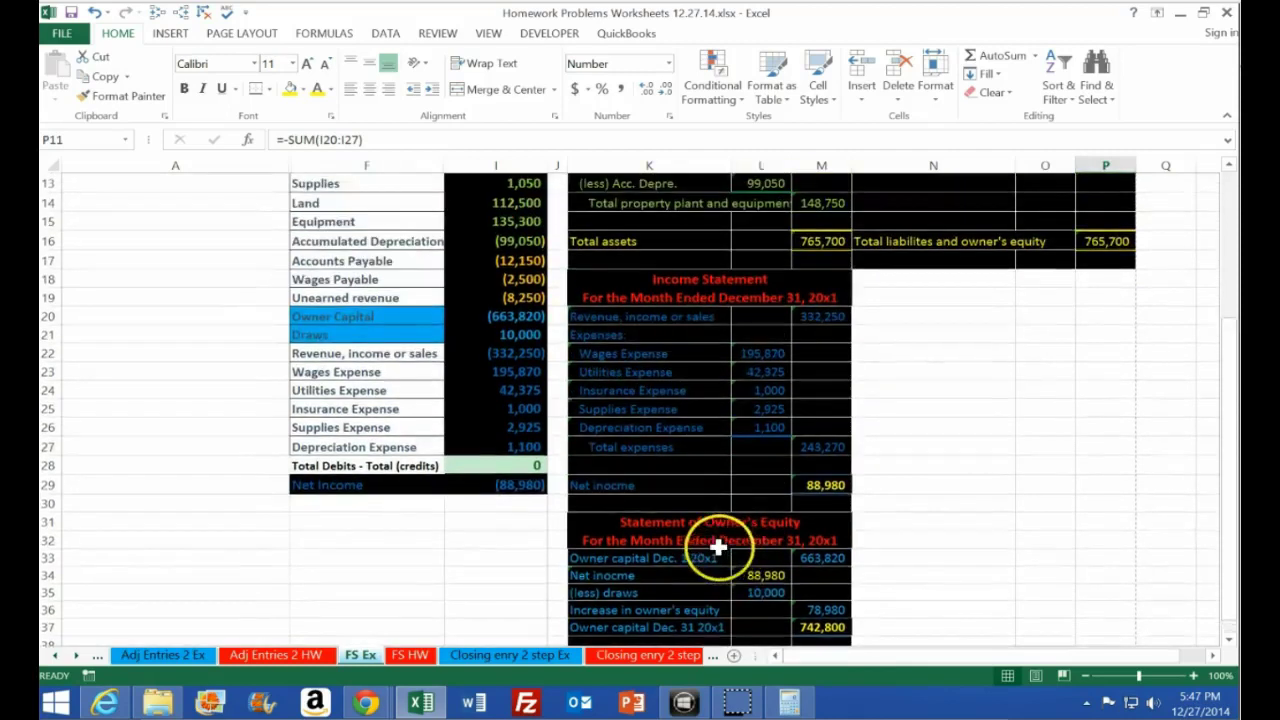
double_click(1128, 202)
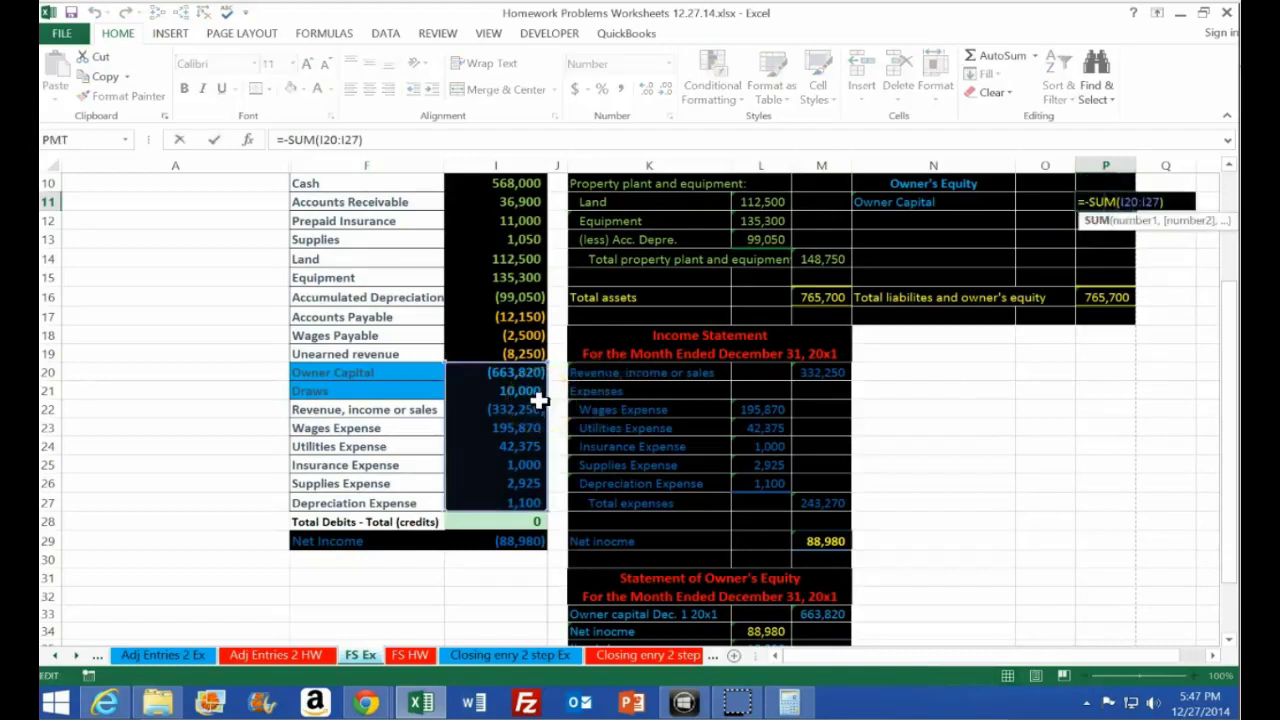
key("ctrl+Return")
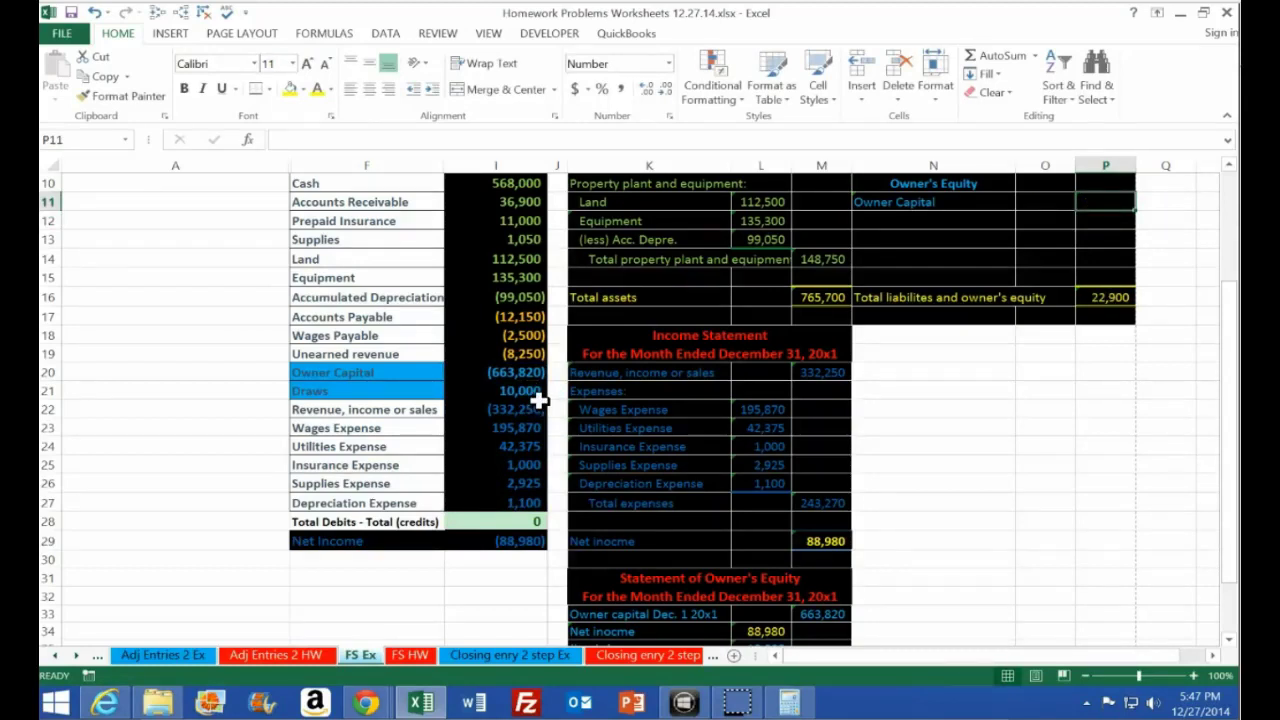
type("=")
scroll(775, 590, "down", 1)
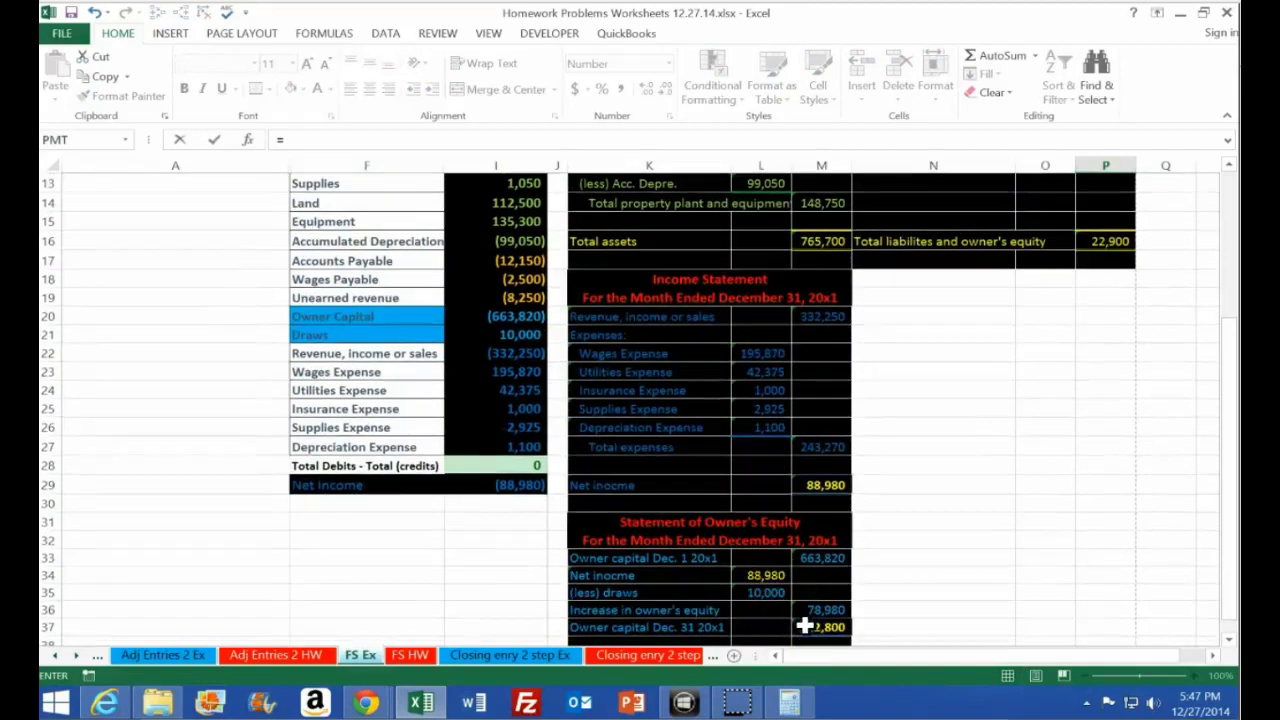
key("Return")
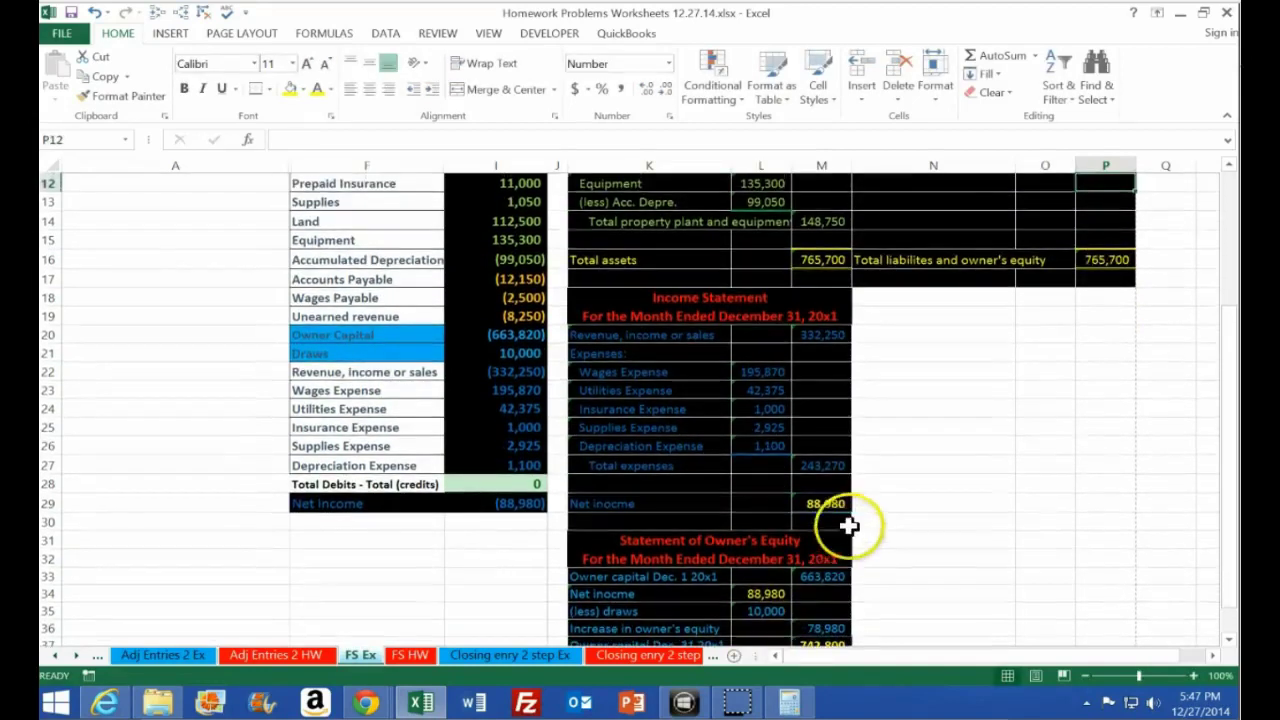
scroll(900, 490, "up", 1)
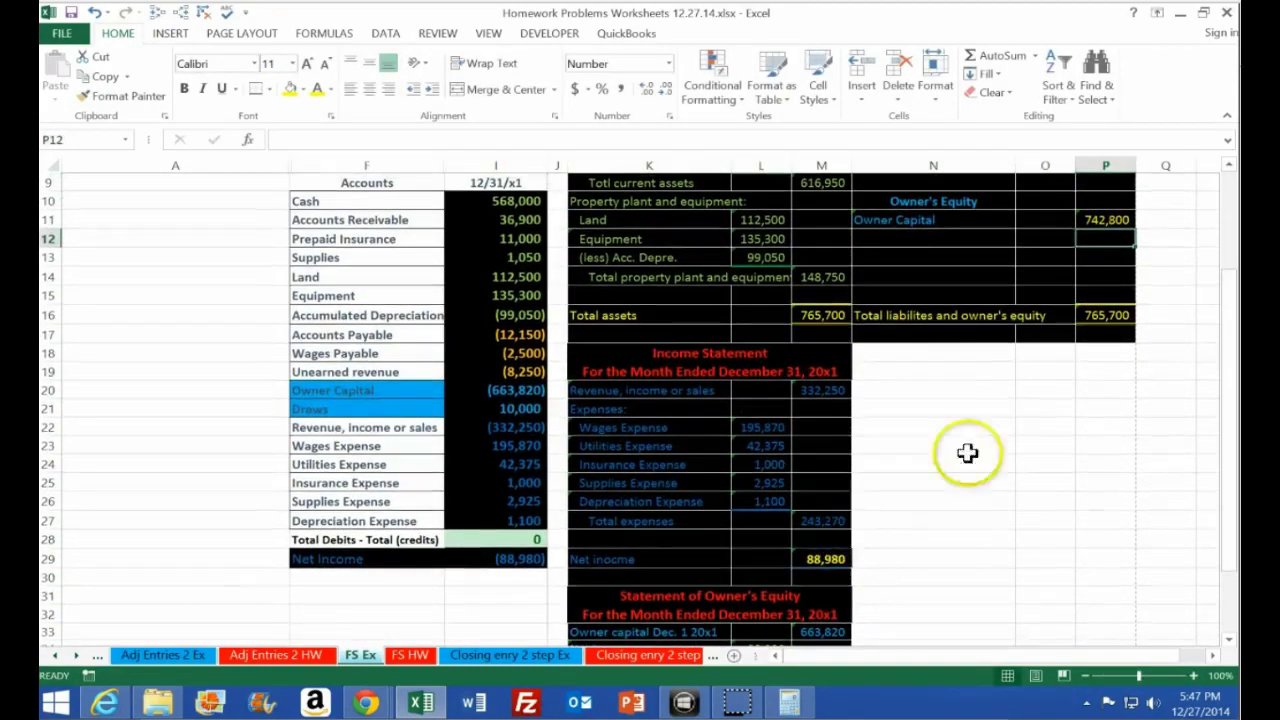
Confirm P11 reads =M37 and total liabilities and owner's equity balances at 765,700
left_click(1106, 219)
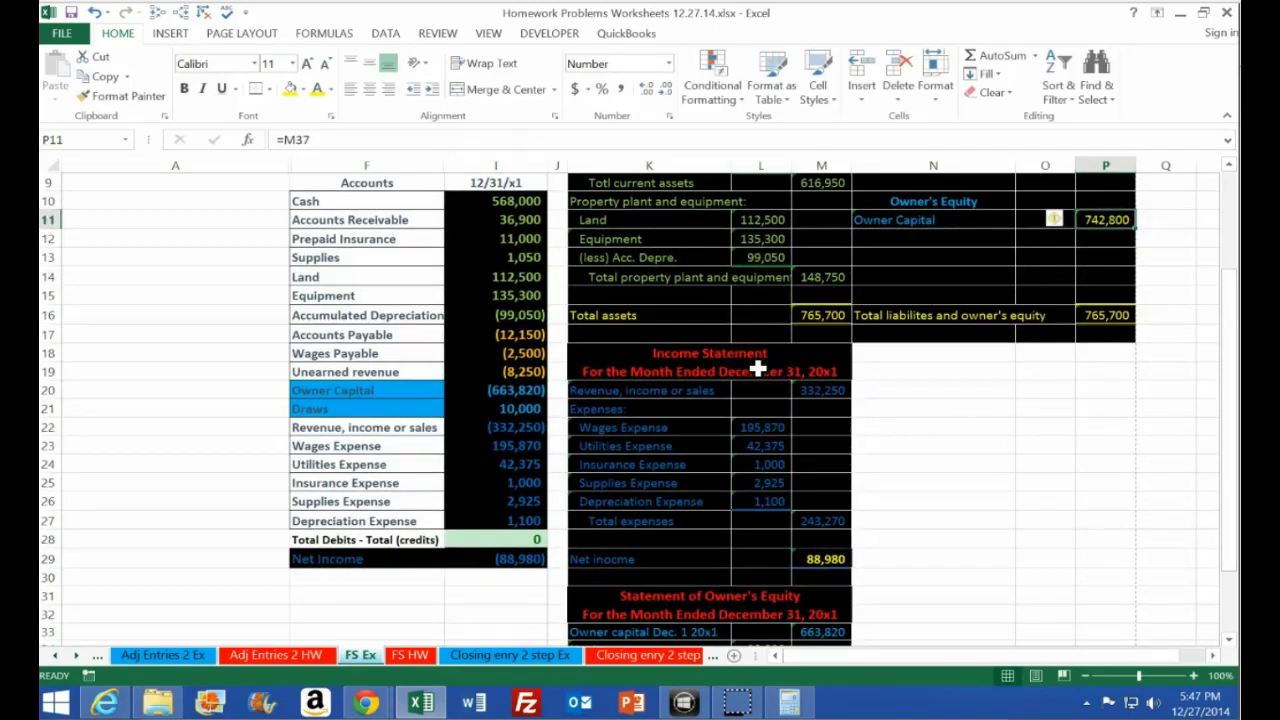
left_click(820, 312)
left_click(1092, 313)
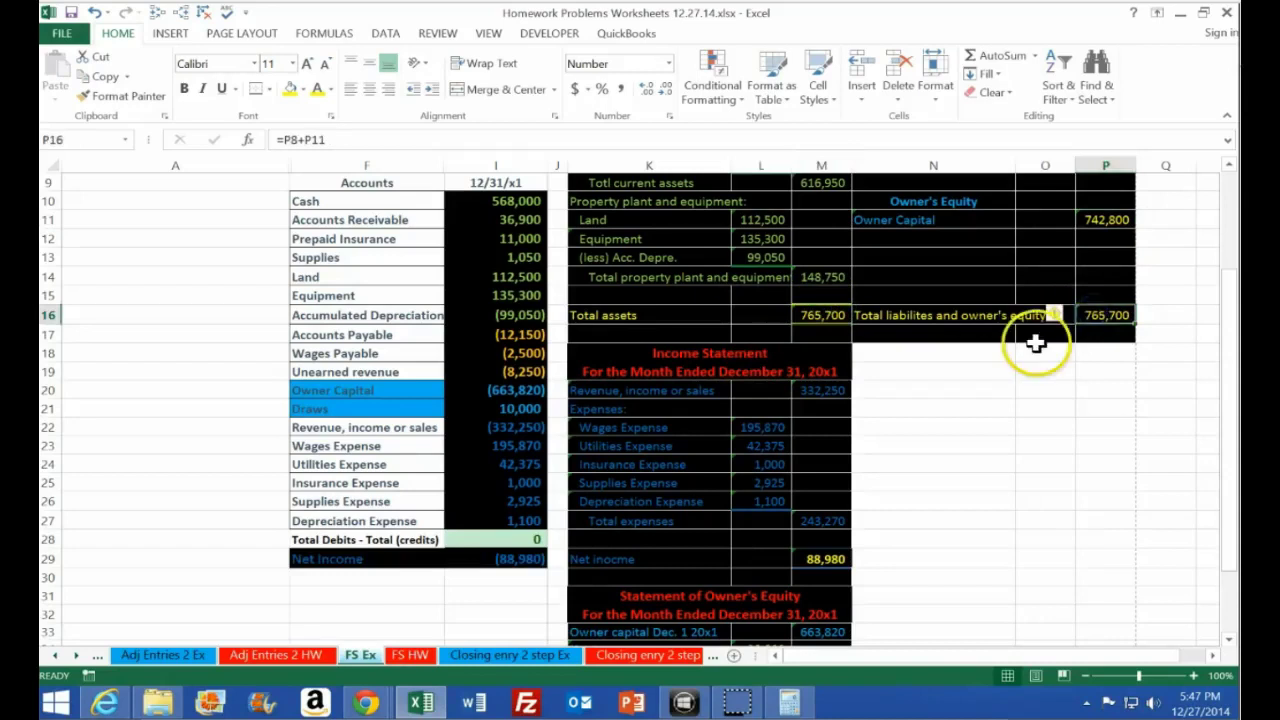
scroll(1030, 357, "up", 1)
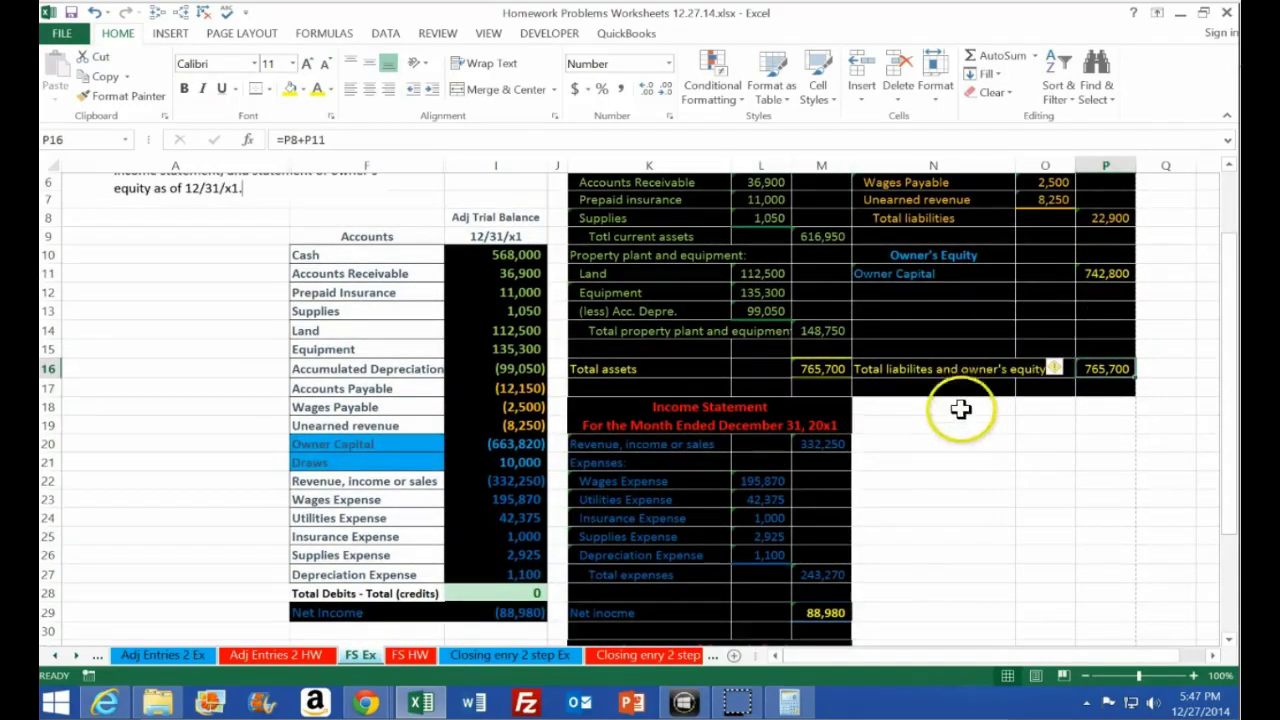
Trace precedents for P11 and L34 back to ending capital and net income
left_click(1109, 276)
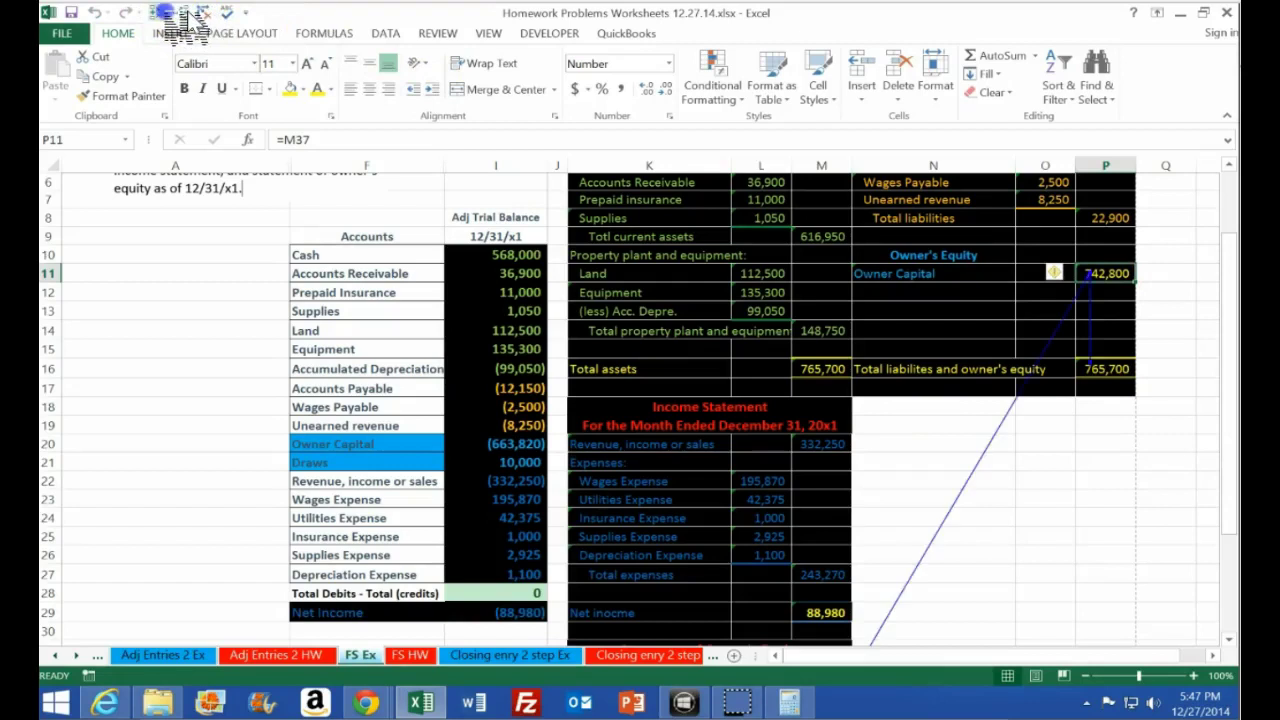
scroll(729, 409, "down", 5)
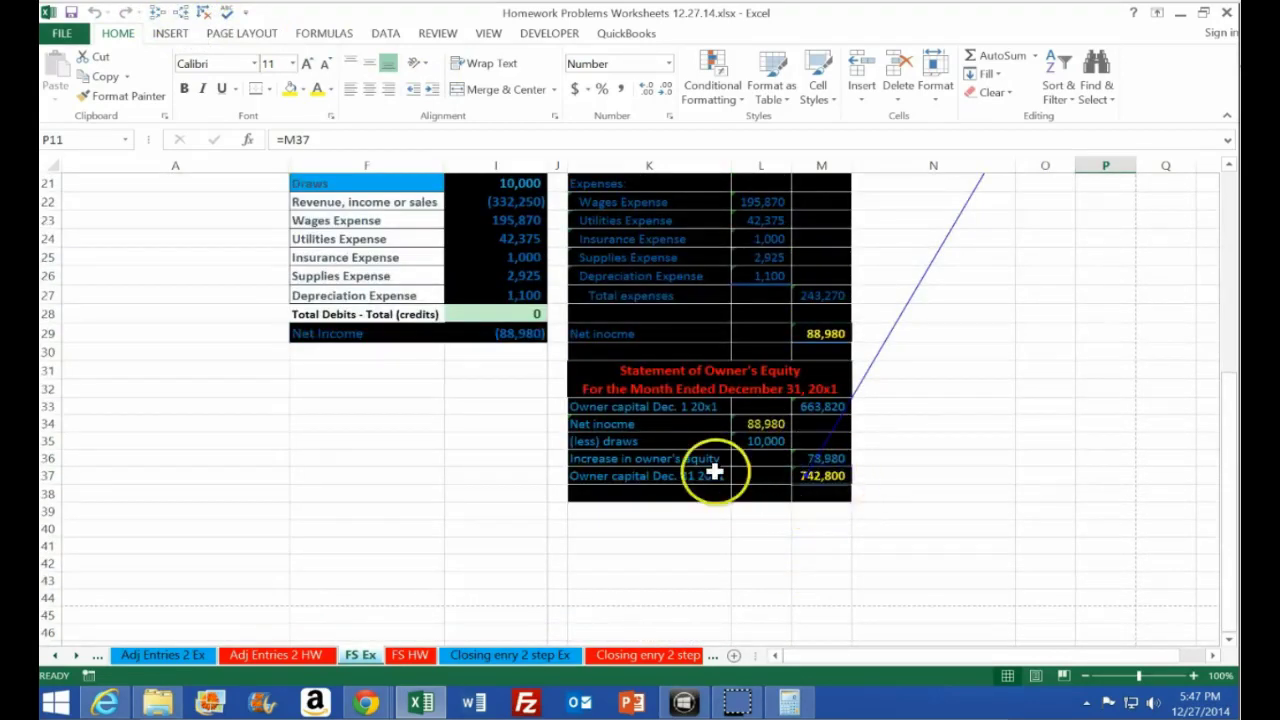
left_click(770, 424)
scroll(794, 470, "up", 1)
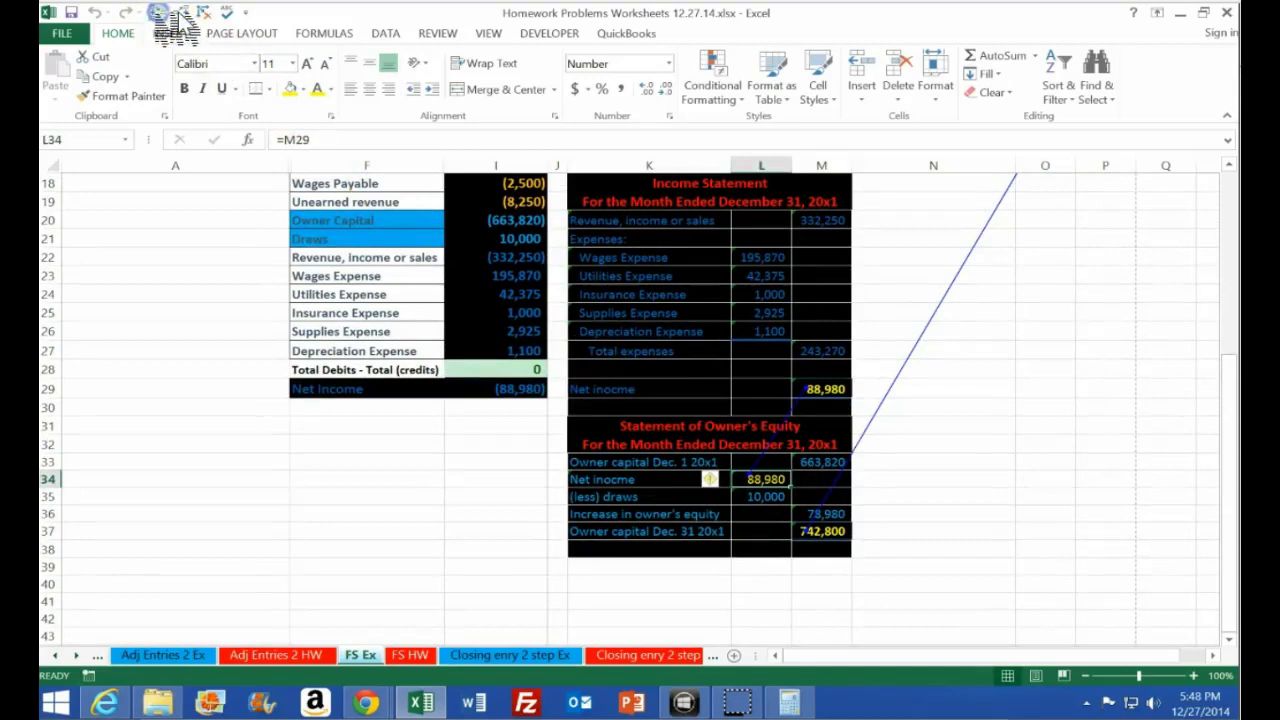
scroll(851, 523, "up", 1)
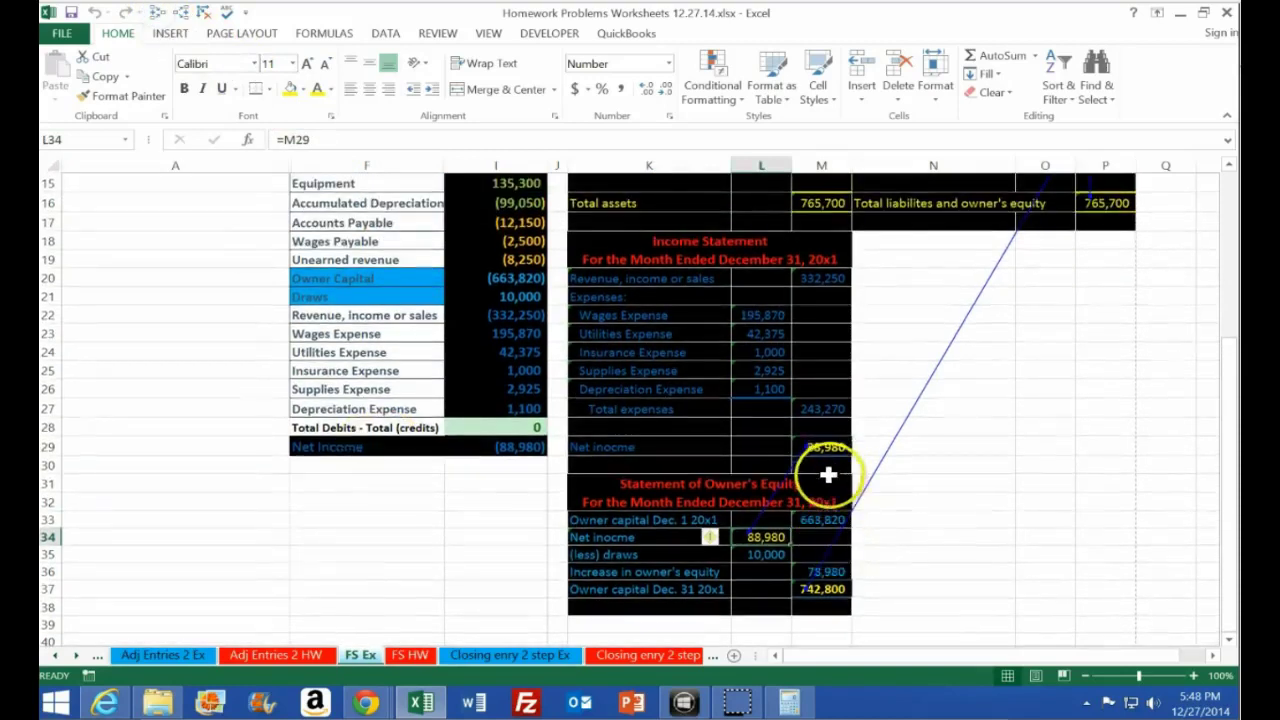
scroll(800, 418, "up", 1)
left_click_drag(531, 374, 530, 446)
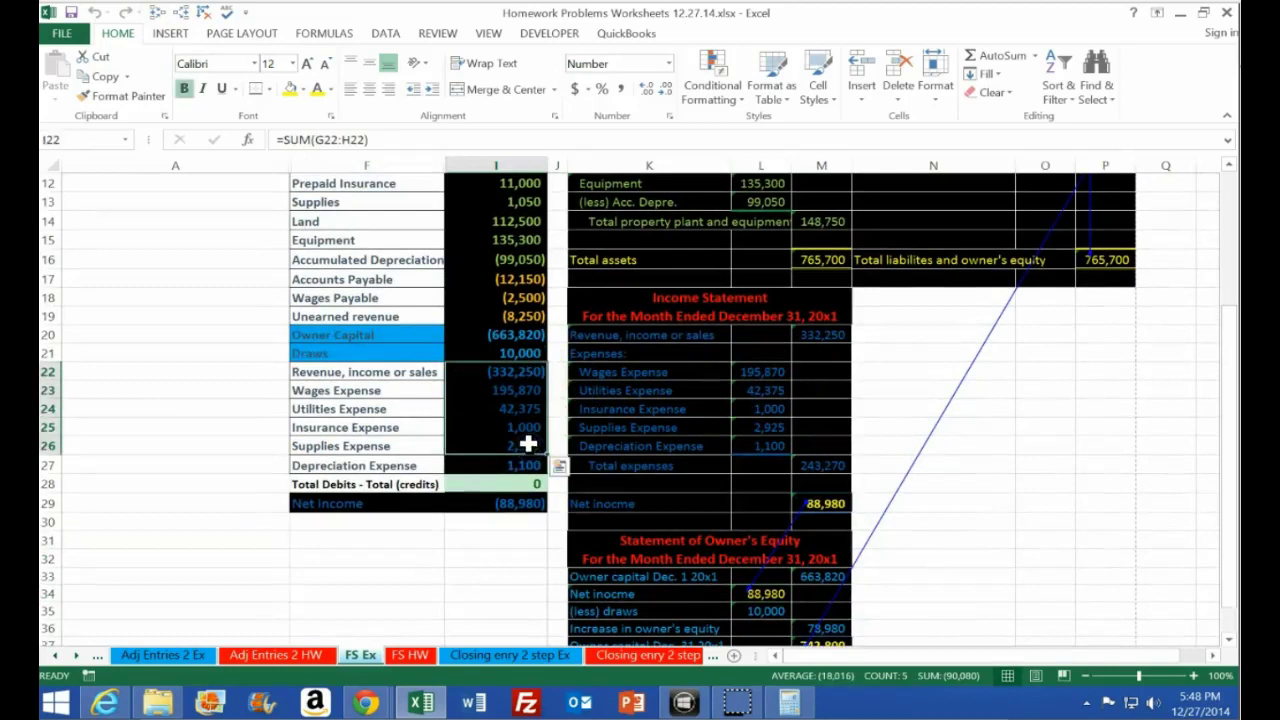
left_click(481, 335)
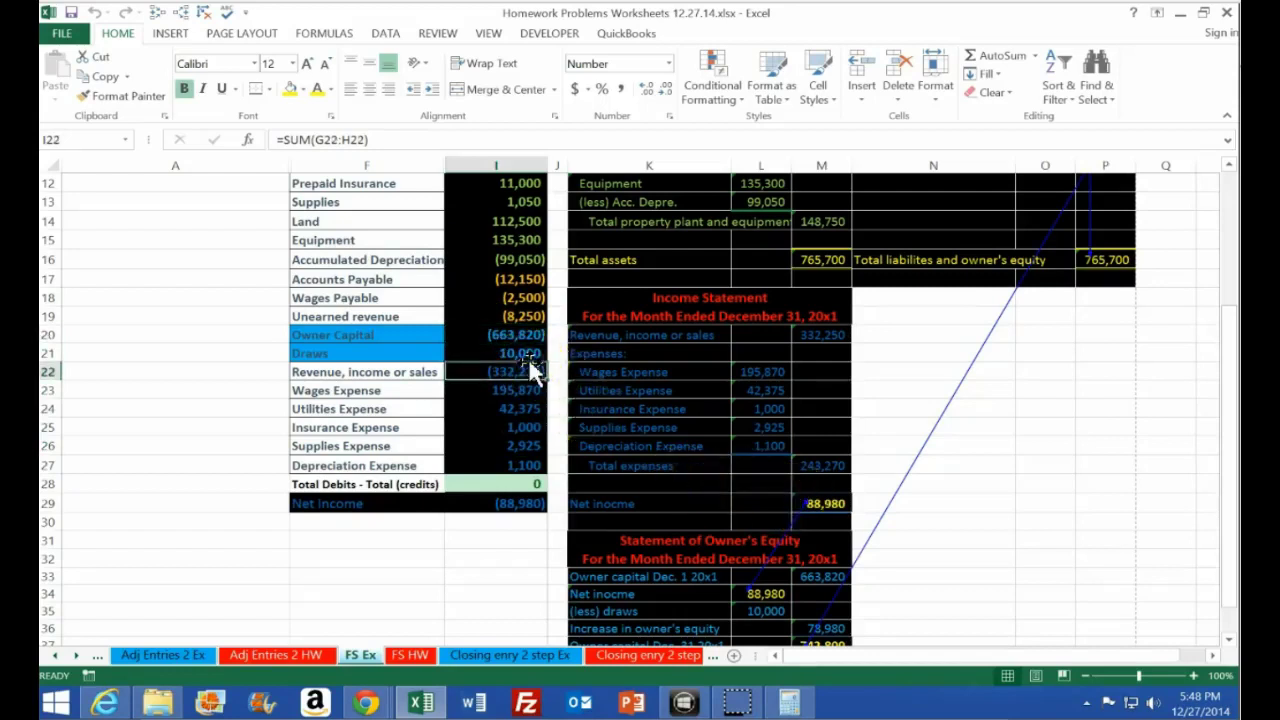
scroll(966, 480, "up", 4)
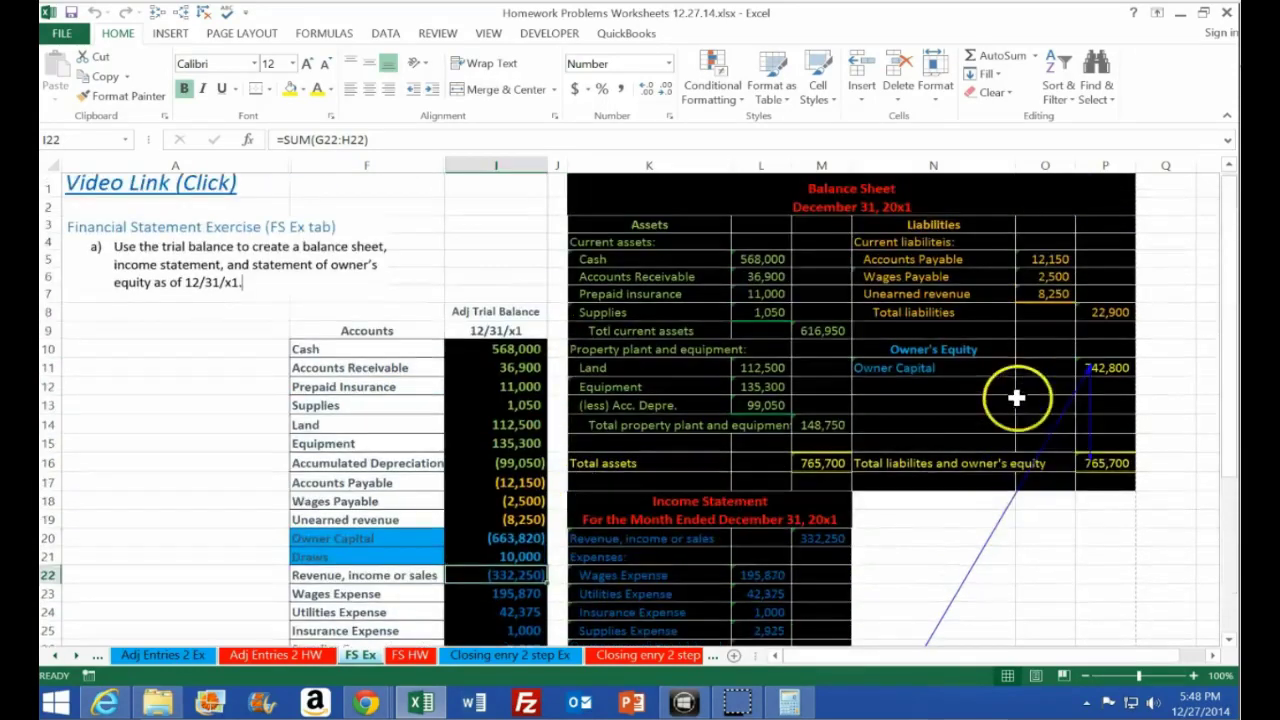